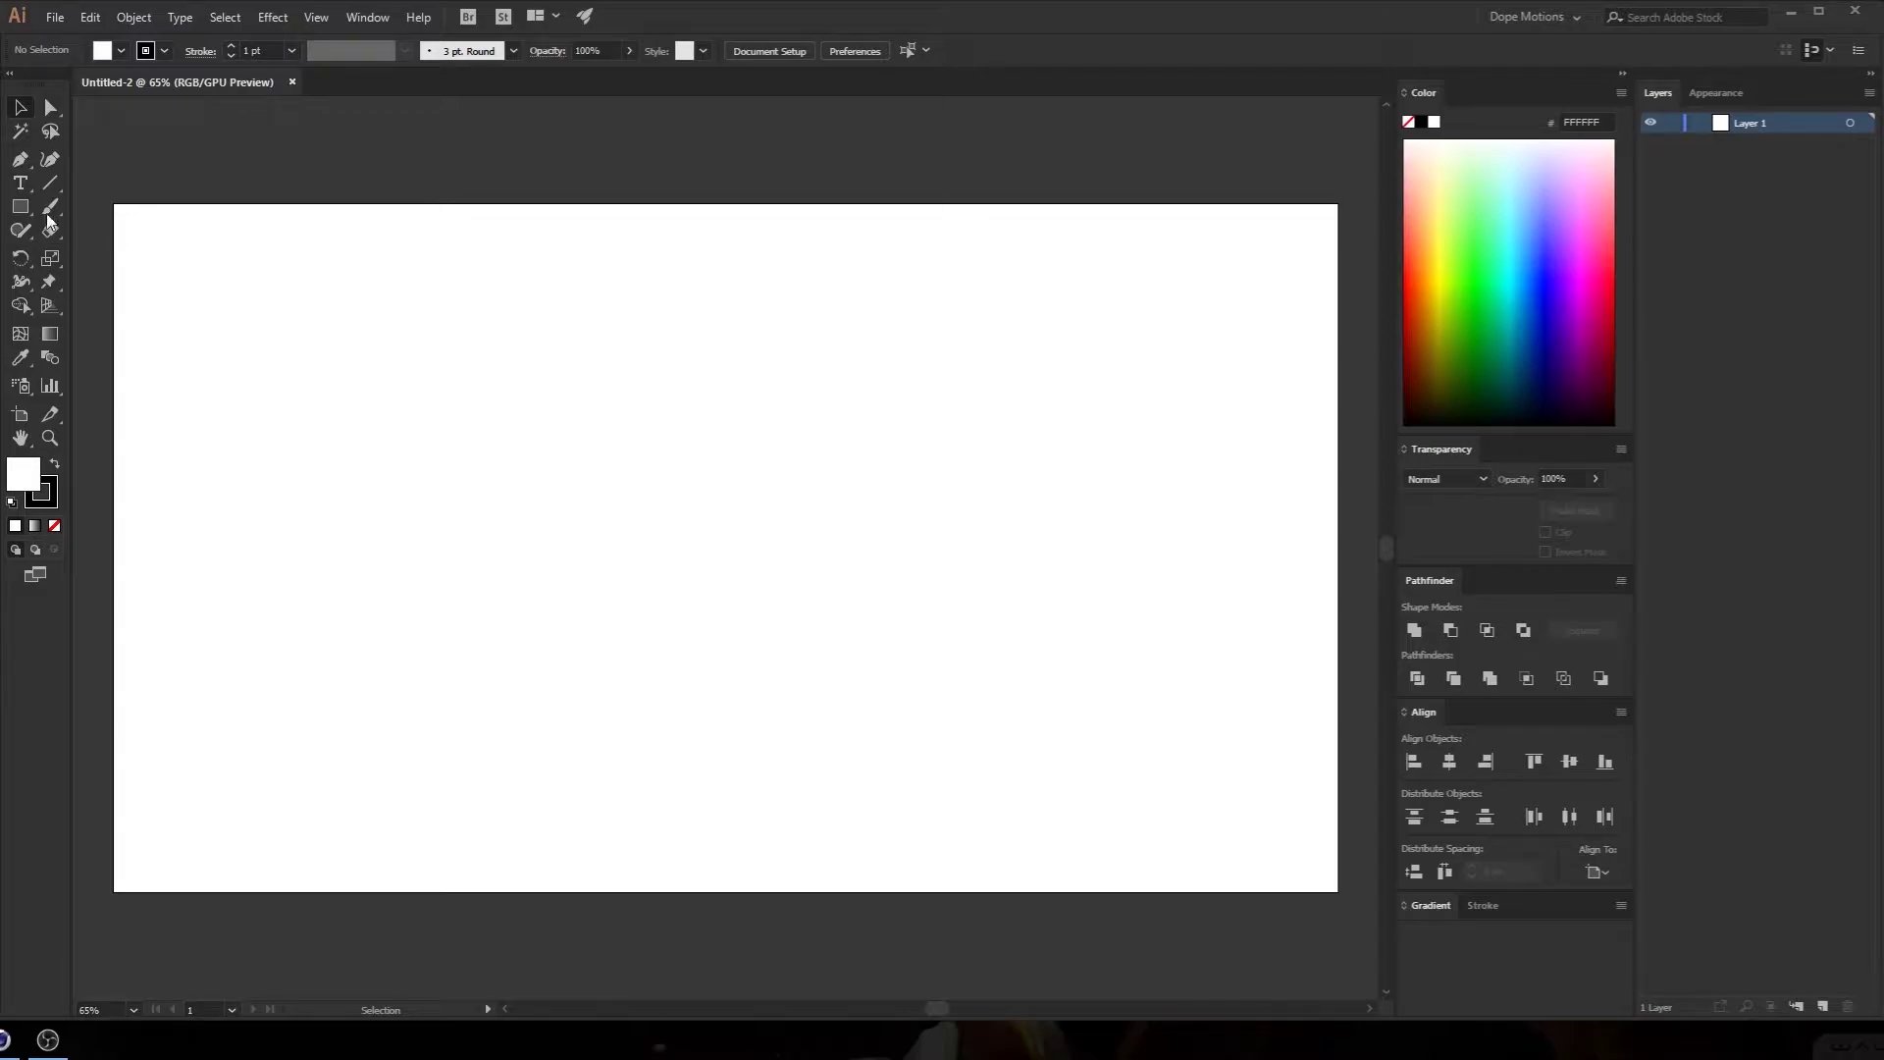
Place a line of point text on the artboard and enlarge it proportionally to about 140 pt
{"action": "left_click", "coordinate": [20, 184]}
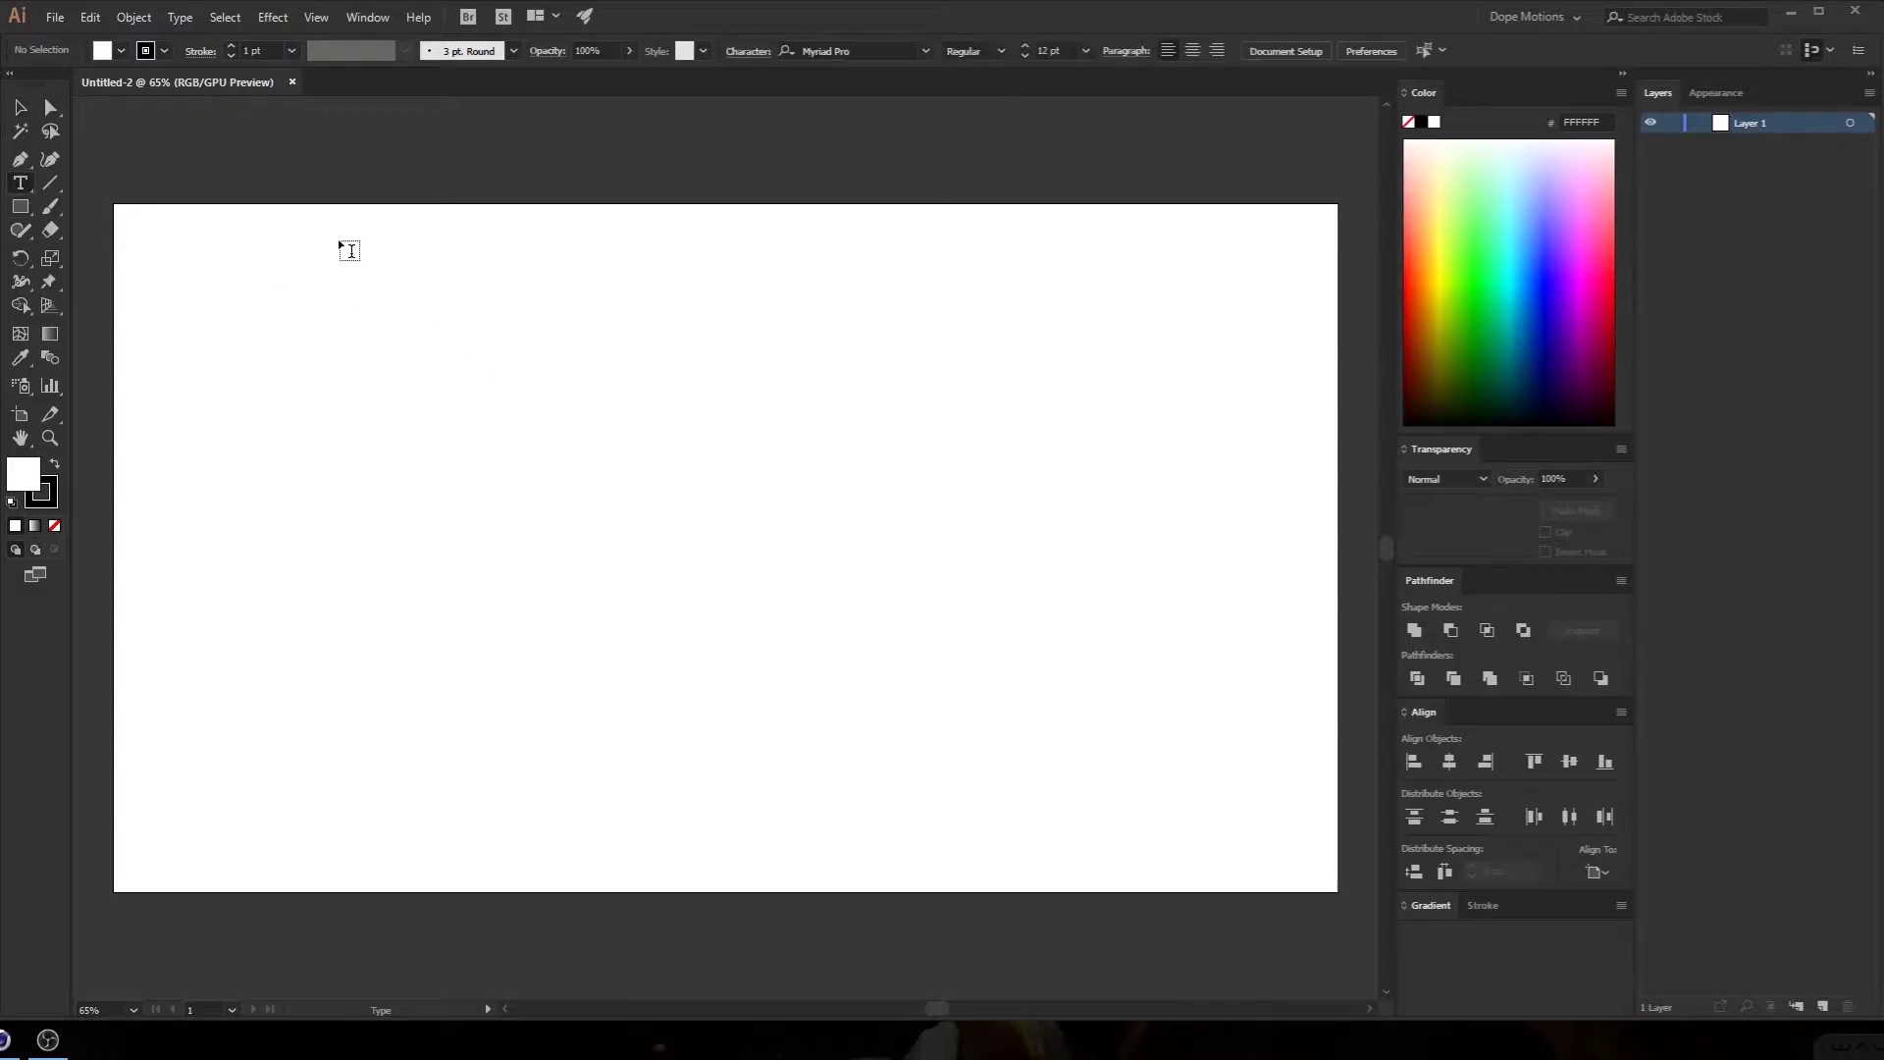
{"action": "left_click", "coordinate": [498, 477]}
{"action": "key", "text": "Escape"}
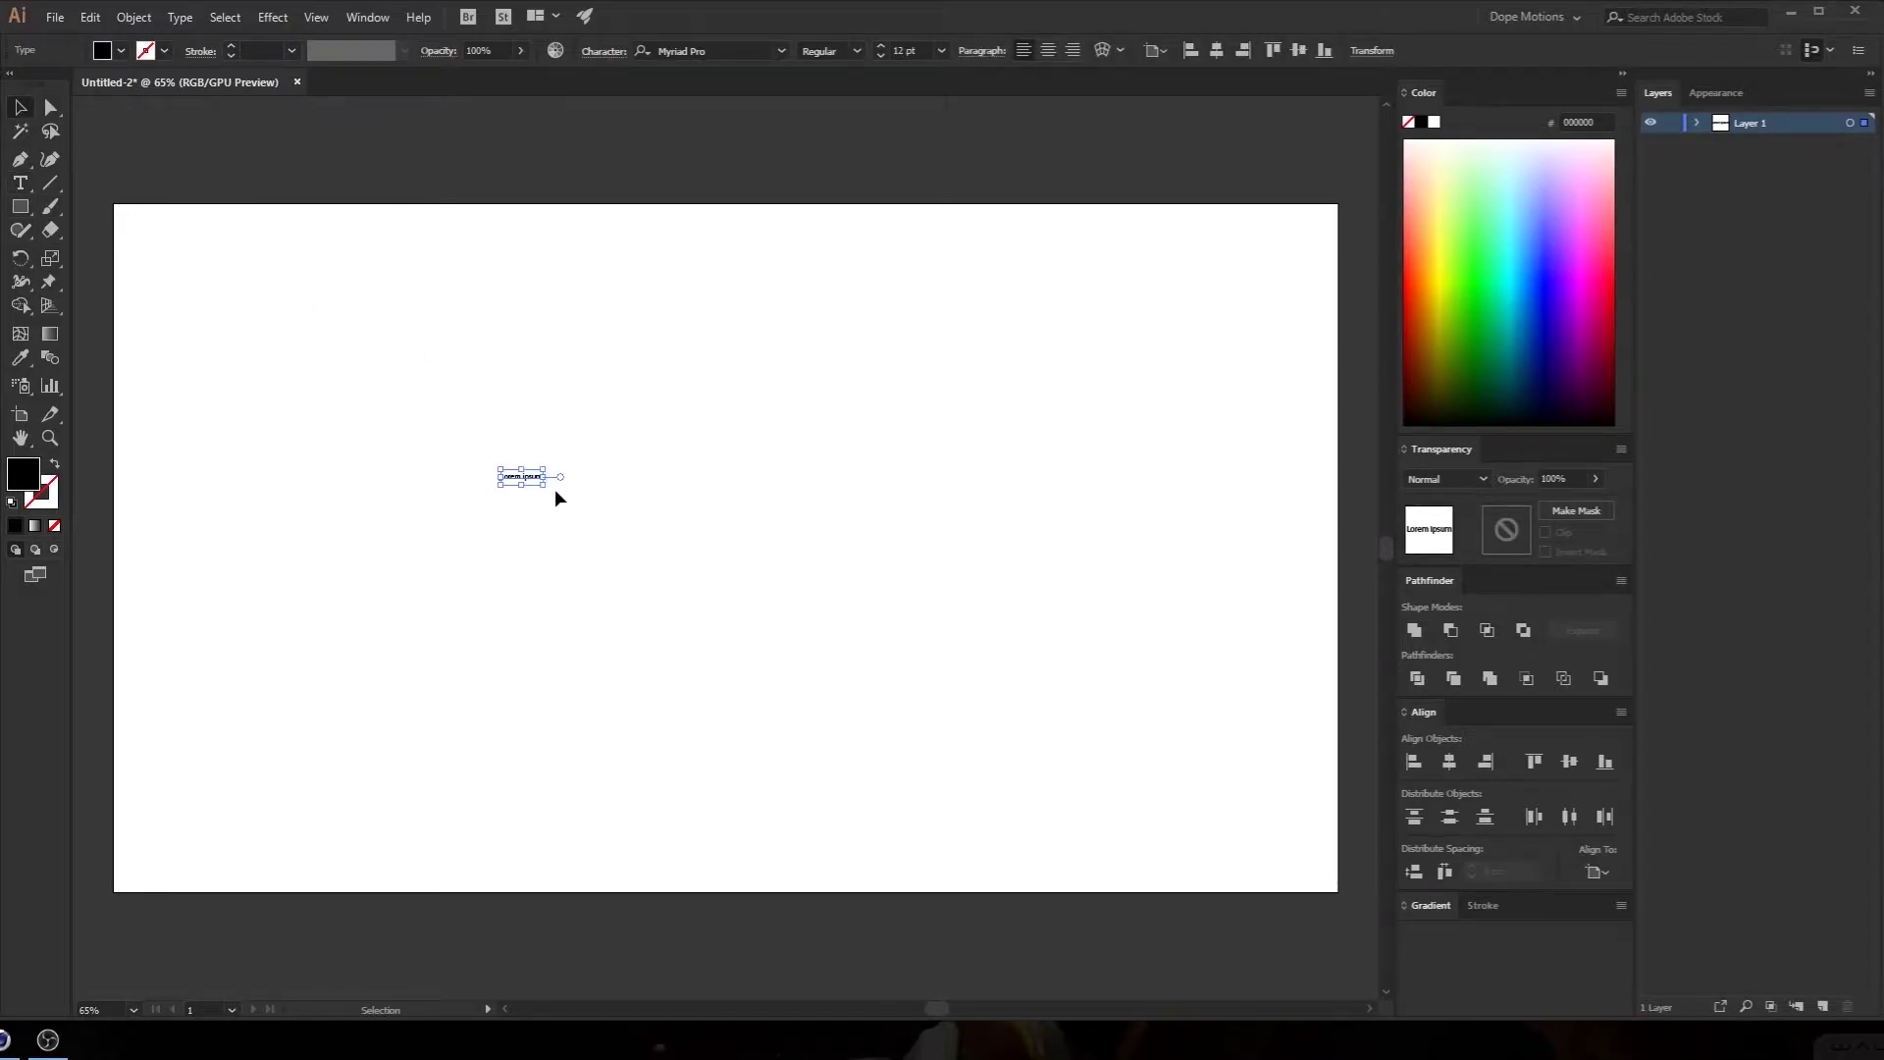
{"action": "left_click_drag", "start_coordinate": [548, 490], "coordinate": [984, 743], "text": "shift"}
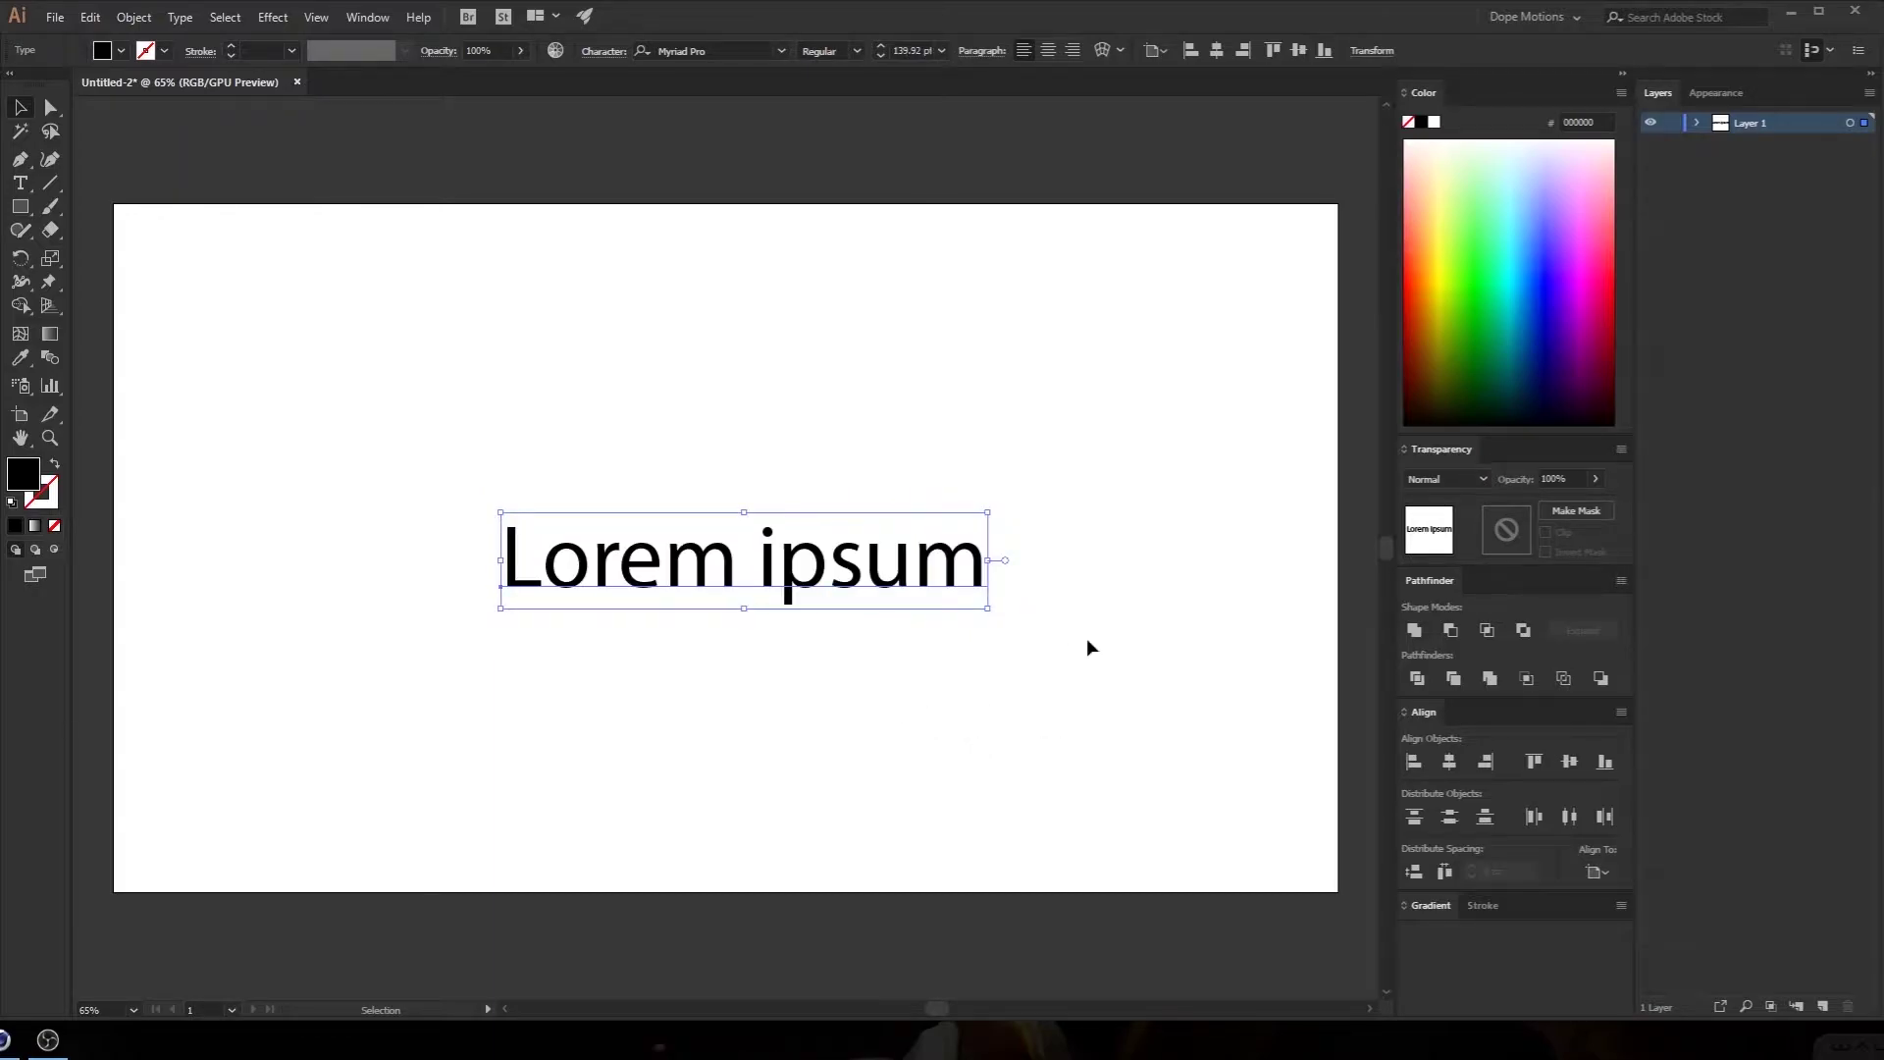
Replace the placeholder text with "Swirl" and select it as an object
{"action": "left_click", "coordinate": [949, 575]}
{"action": "left_click", "coordinate": [993, 562]}
{"action": "double_click", "coordinate": [986, 562]}
{"action": "left_click_drag", "start_coordinate": [985, 560], "coordinate": [506, 538]}
{"action": "type", "text": "Swirl"}
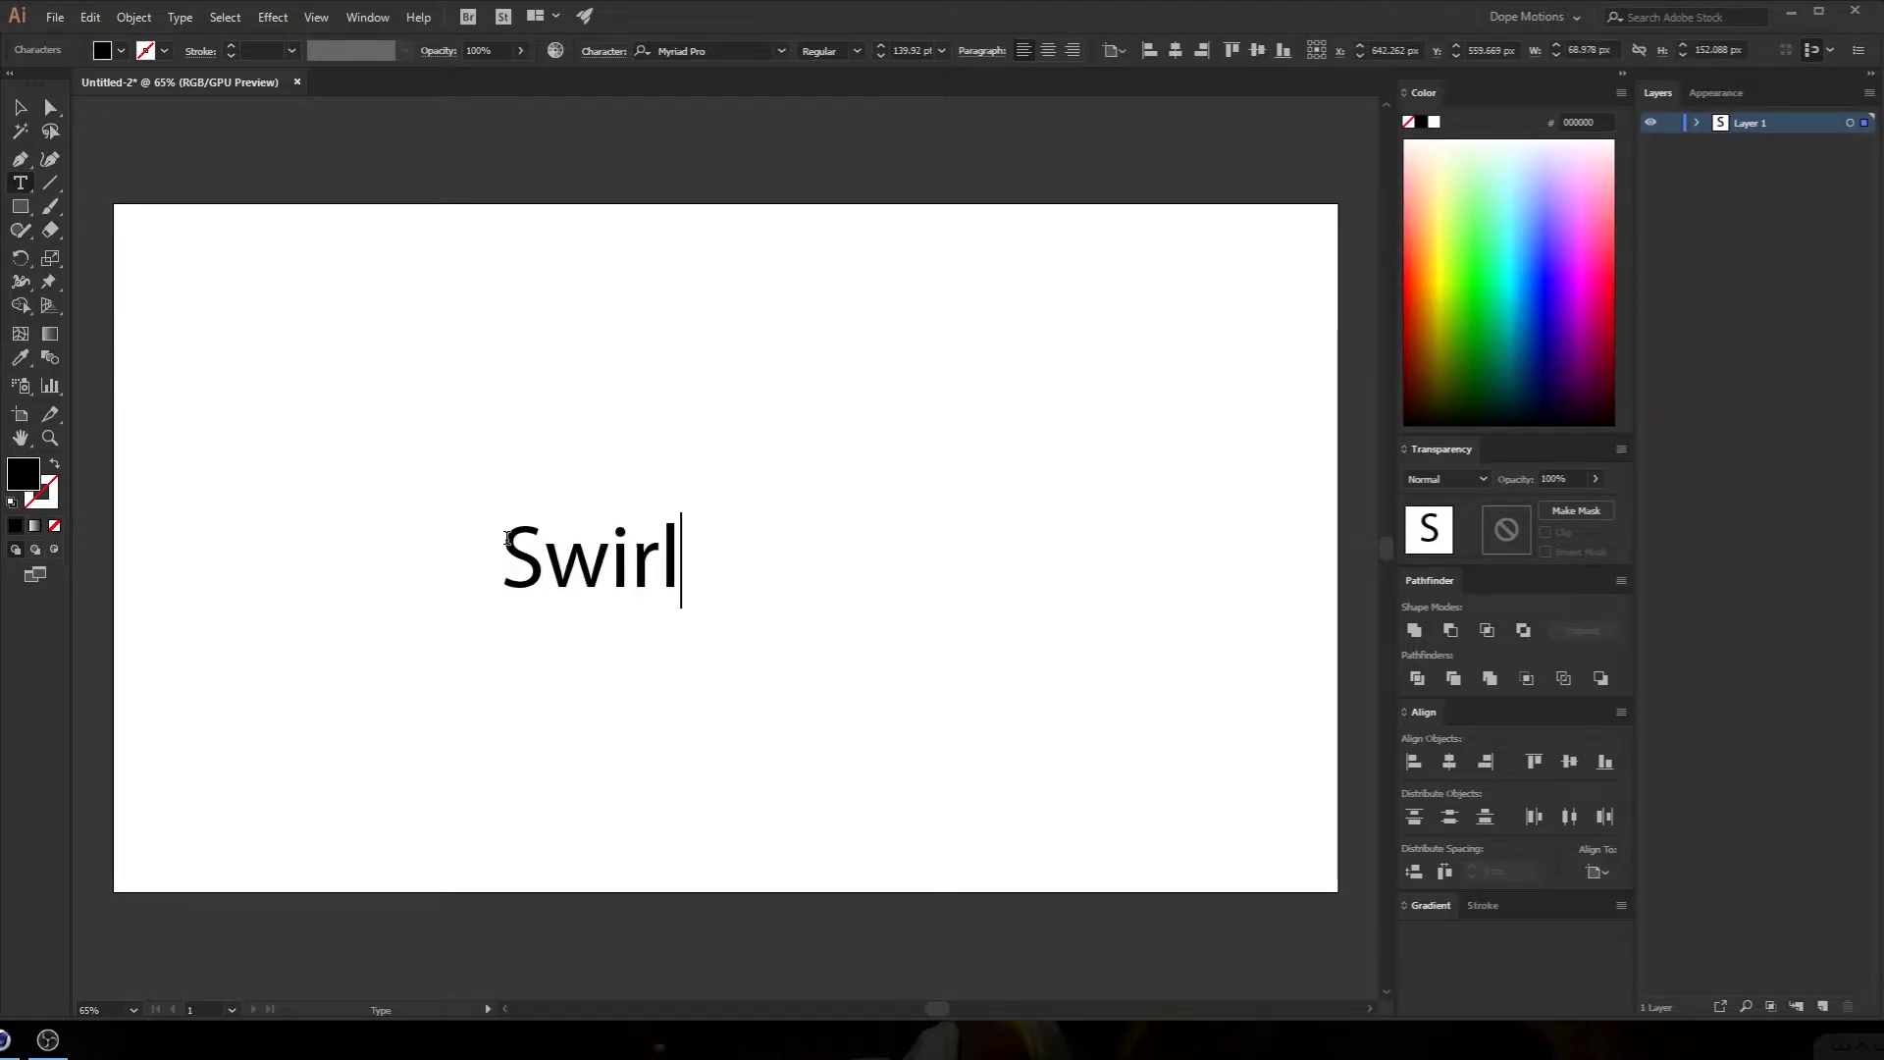
{"action": "left_click", "coordinate": [22, 107]}
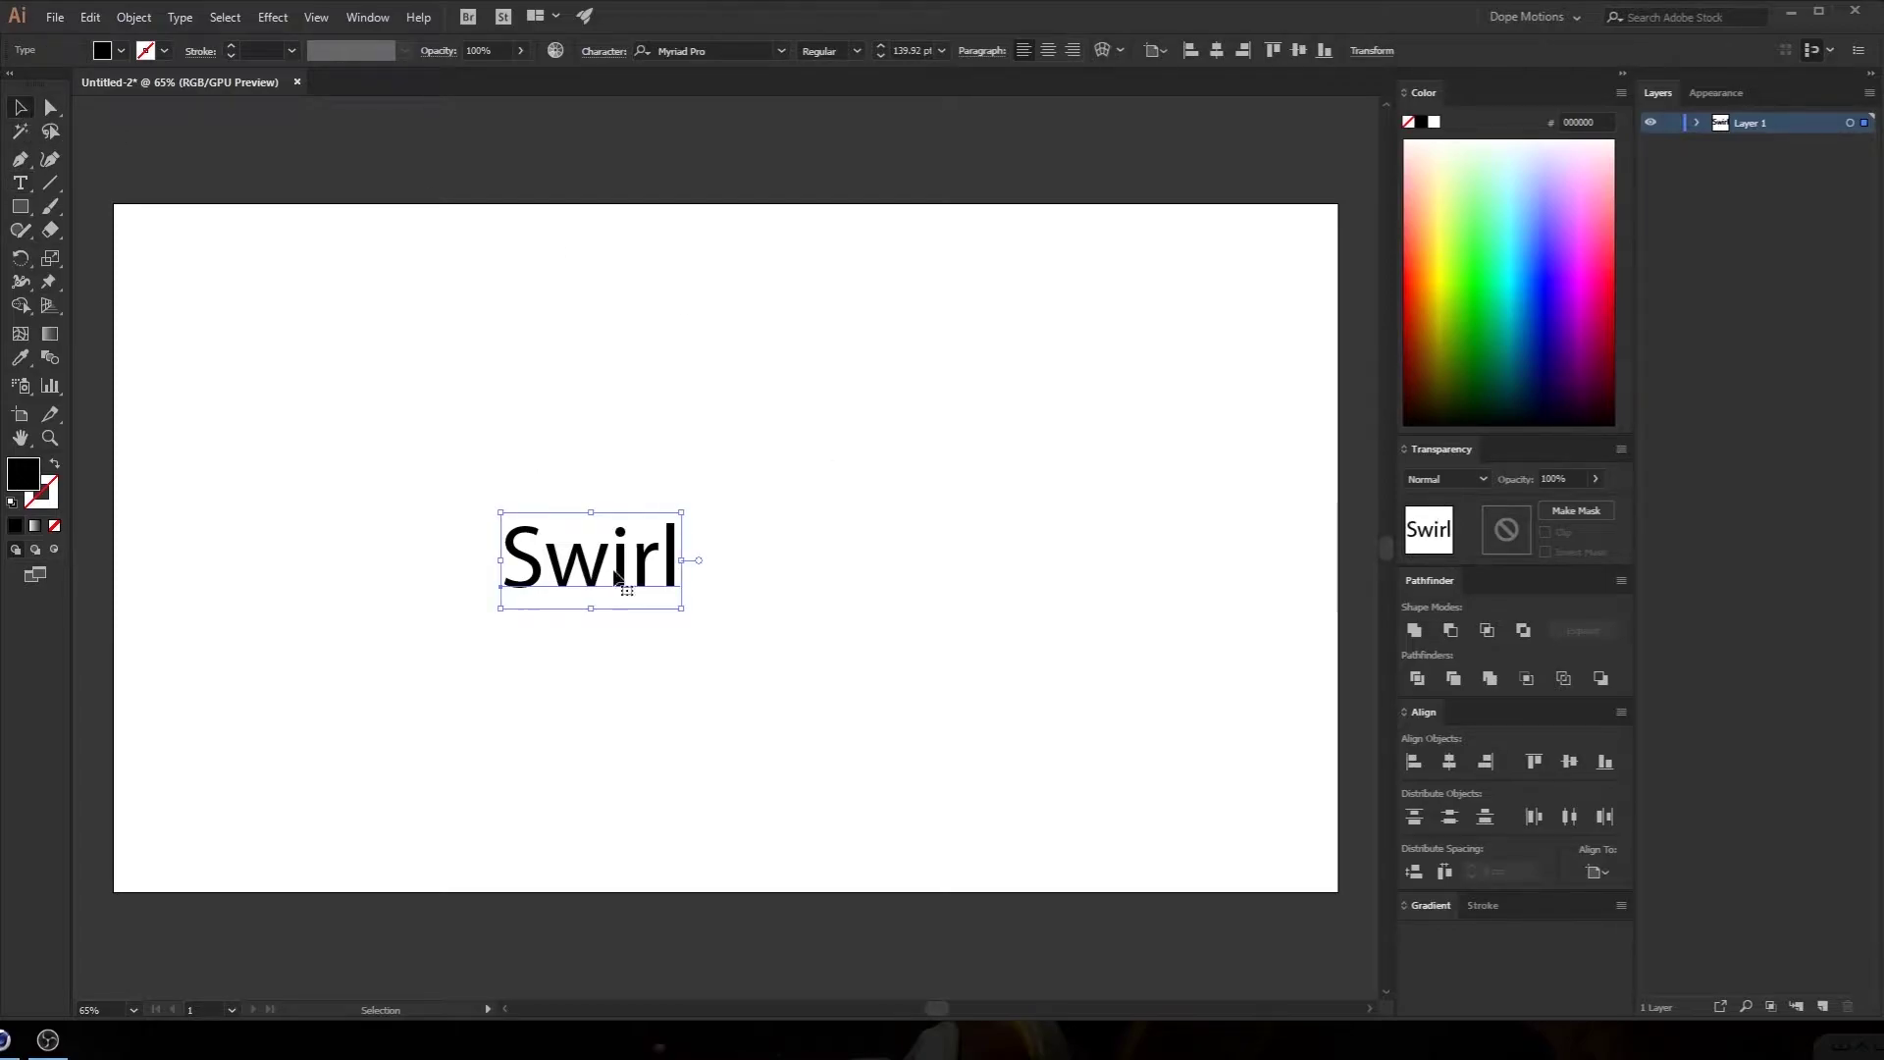
Set the word's font to Absolute and center it horizontally and vertically on the artboard
{"action": "left_click", "coordinate": [731, 49]}
{"action": "type", "text": "a"}
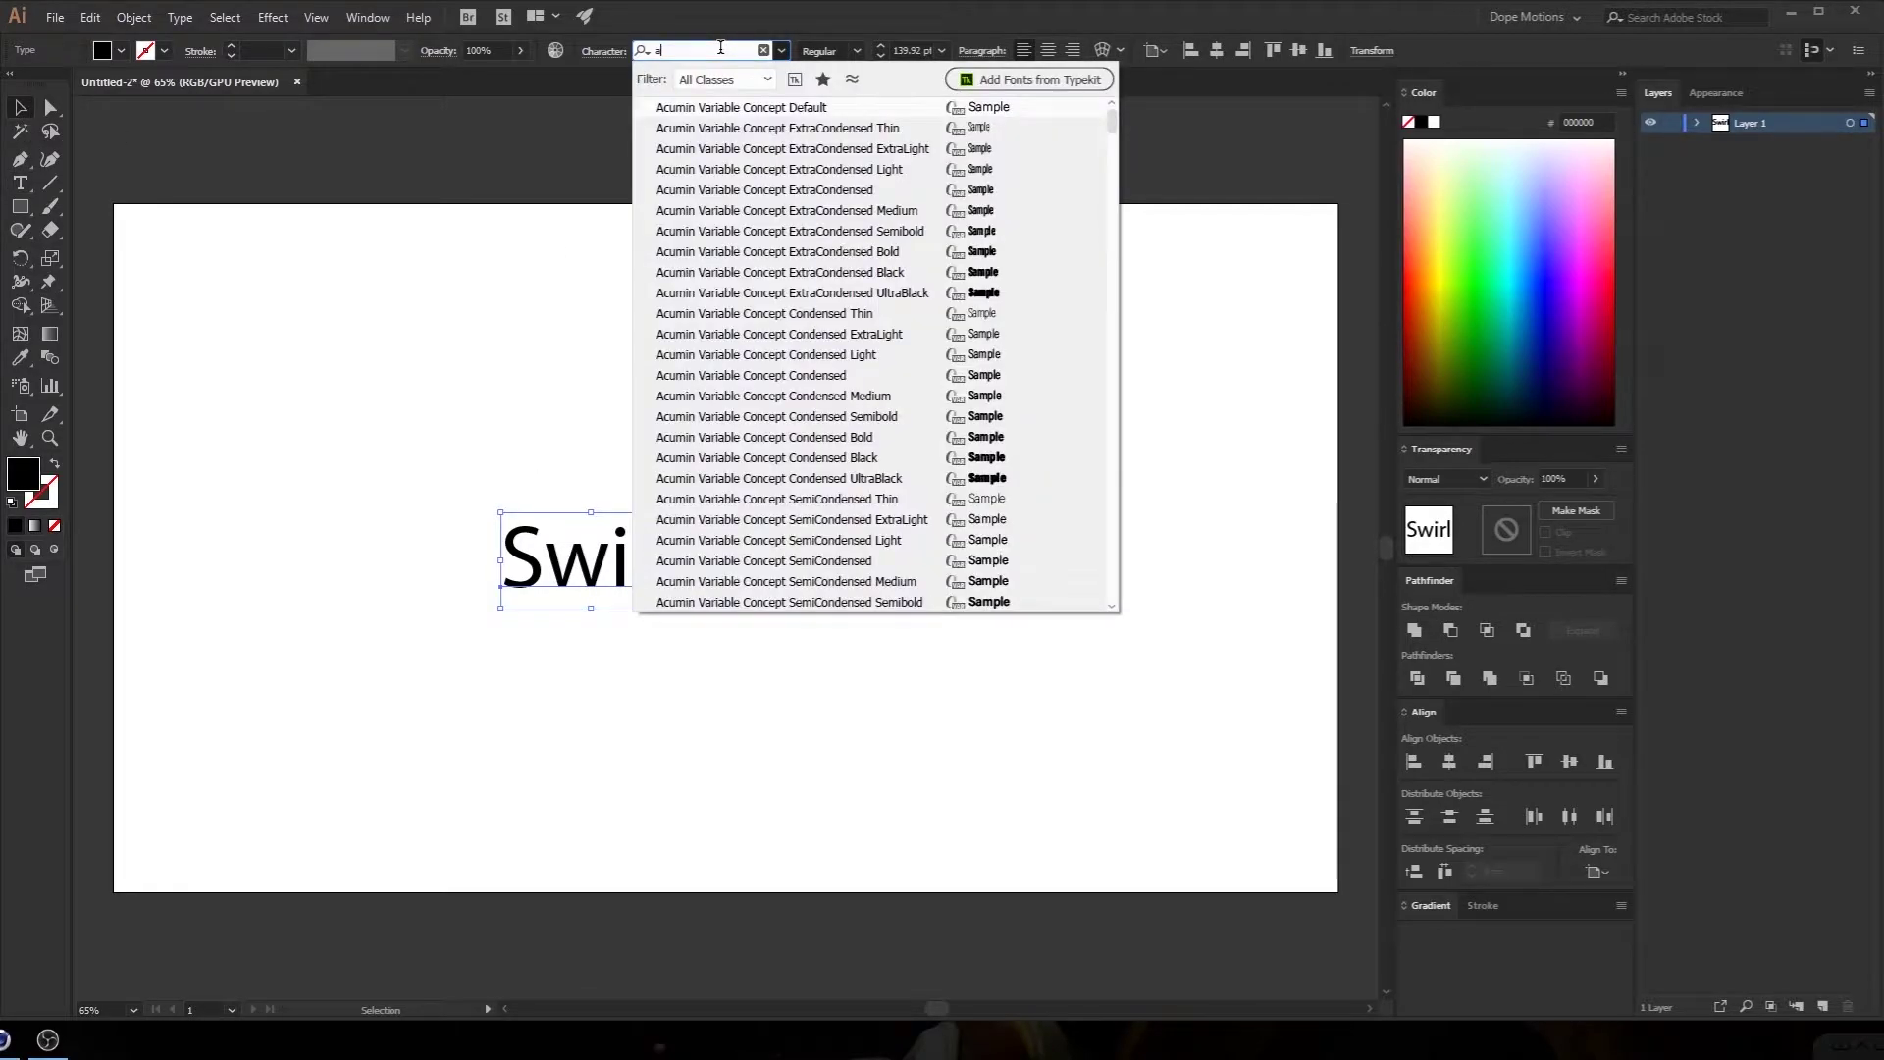
{"action": "type", "text": "bs"}
{"action": "left_click", "coordinate": [708, 107]}
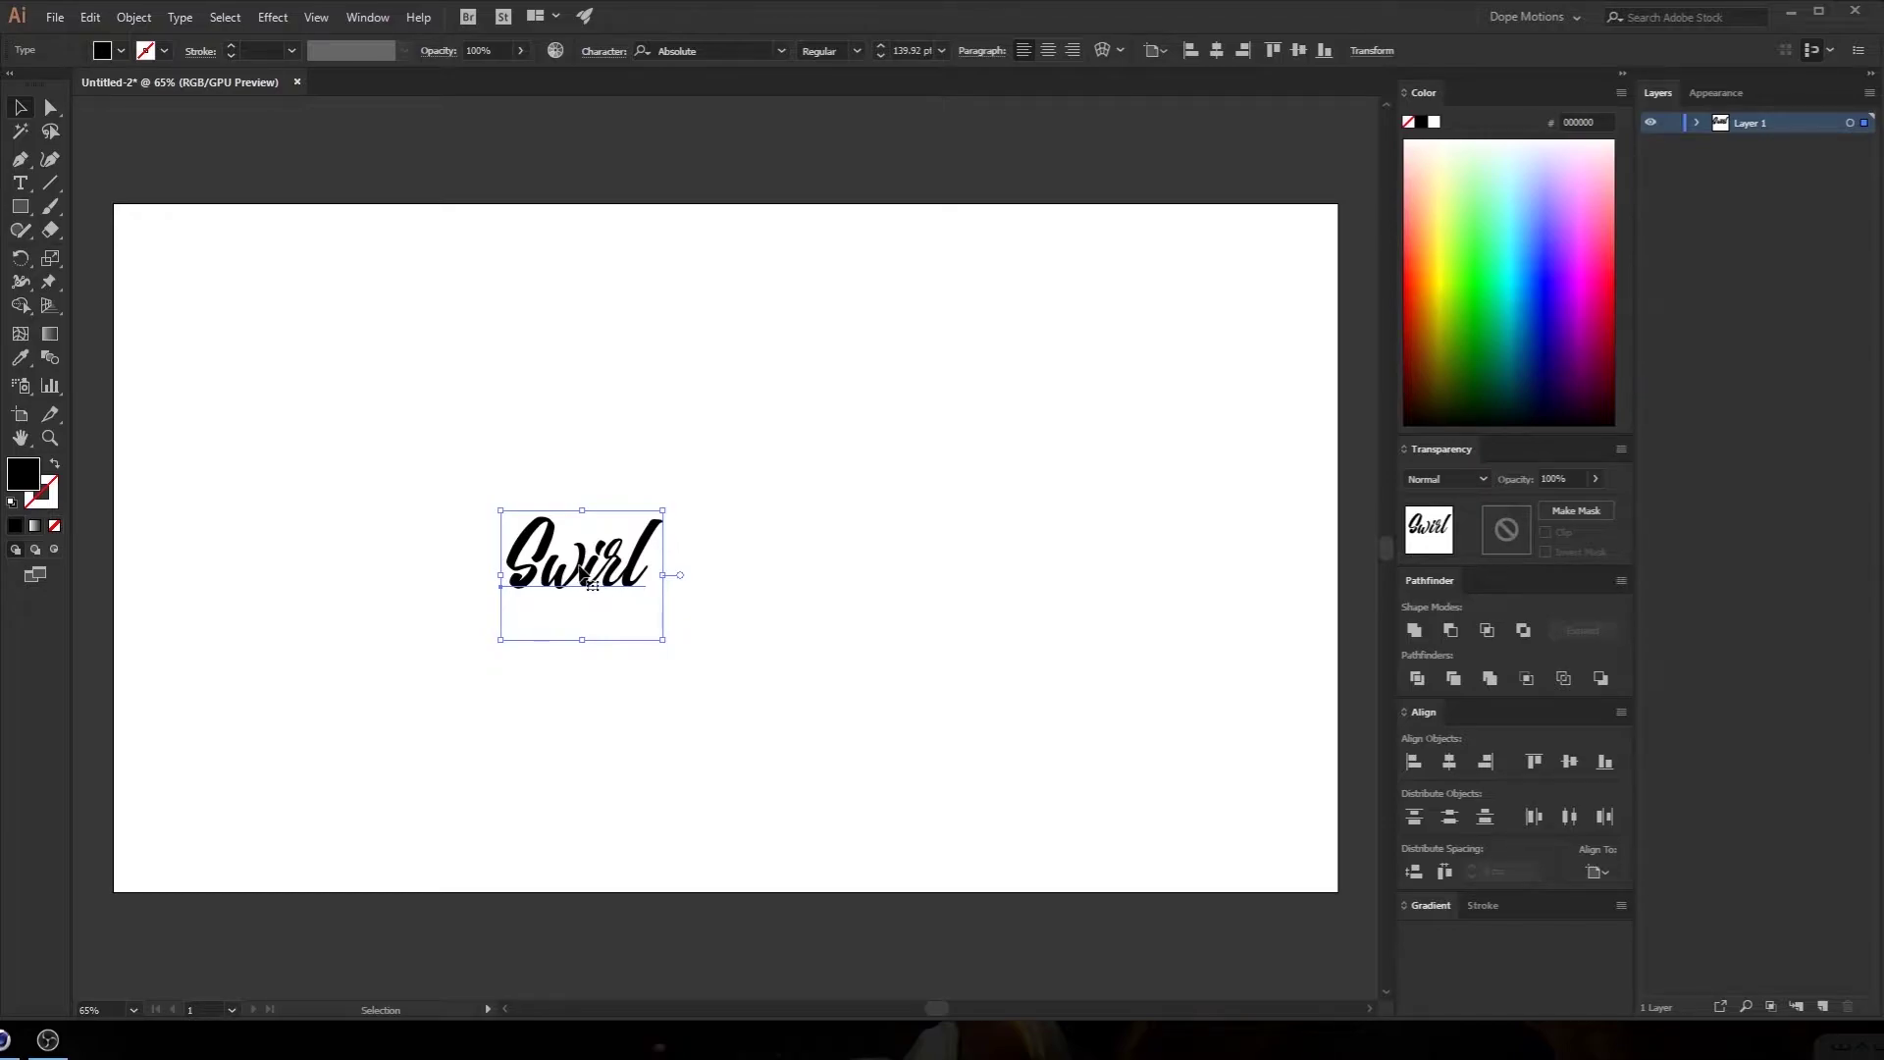
{"action": "left_click", "coordinate": [1449, 761]}
{"action": "left_click", "coordinate": [1568, 762]}
Convert the text to outlines and enlarge it proportionally to about 996 px wide, centered on the artboard
{"action": "right_click", "coordinate": [743, 537]}
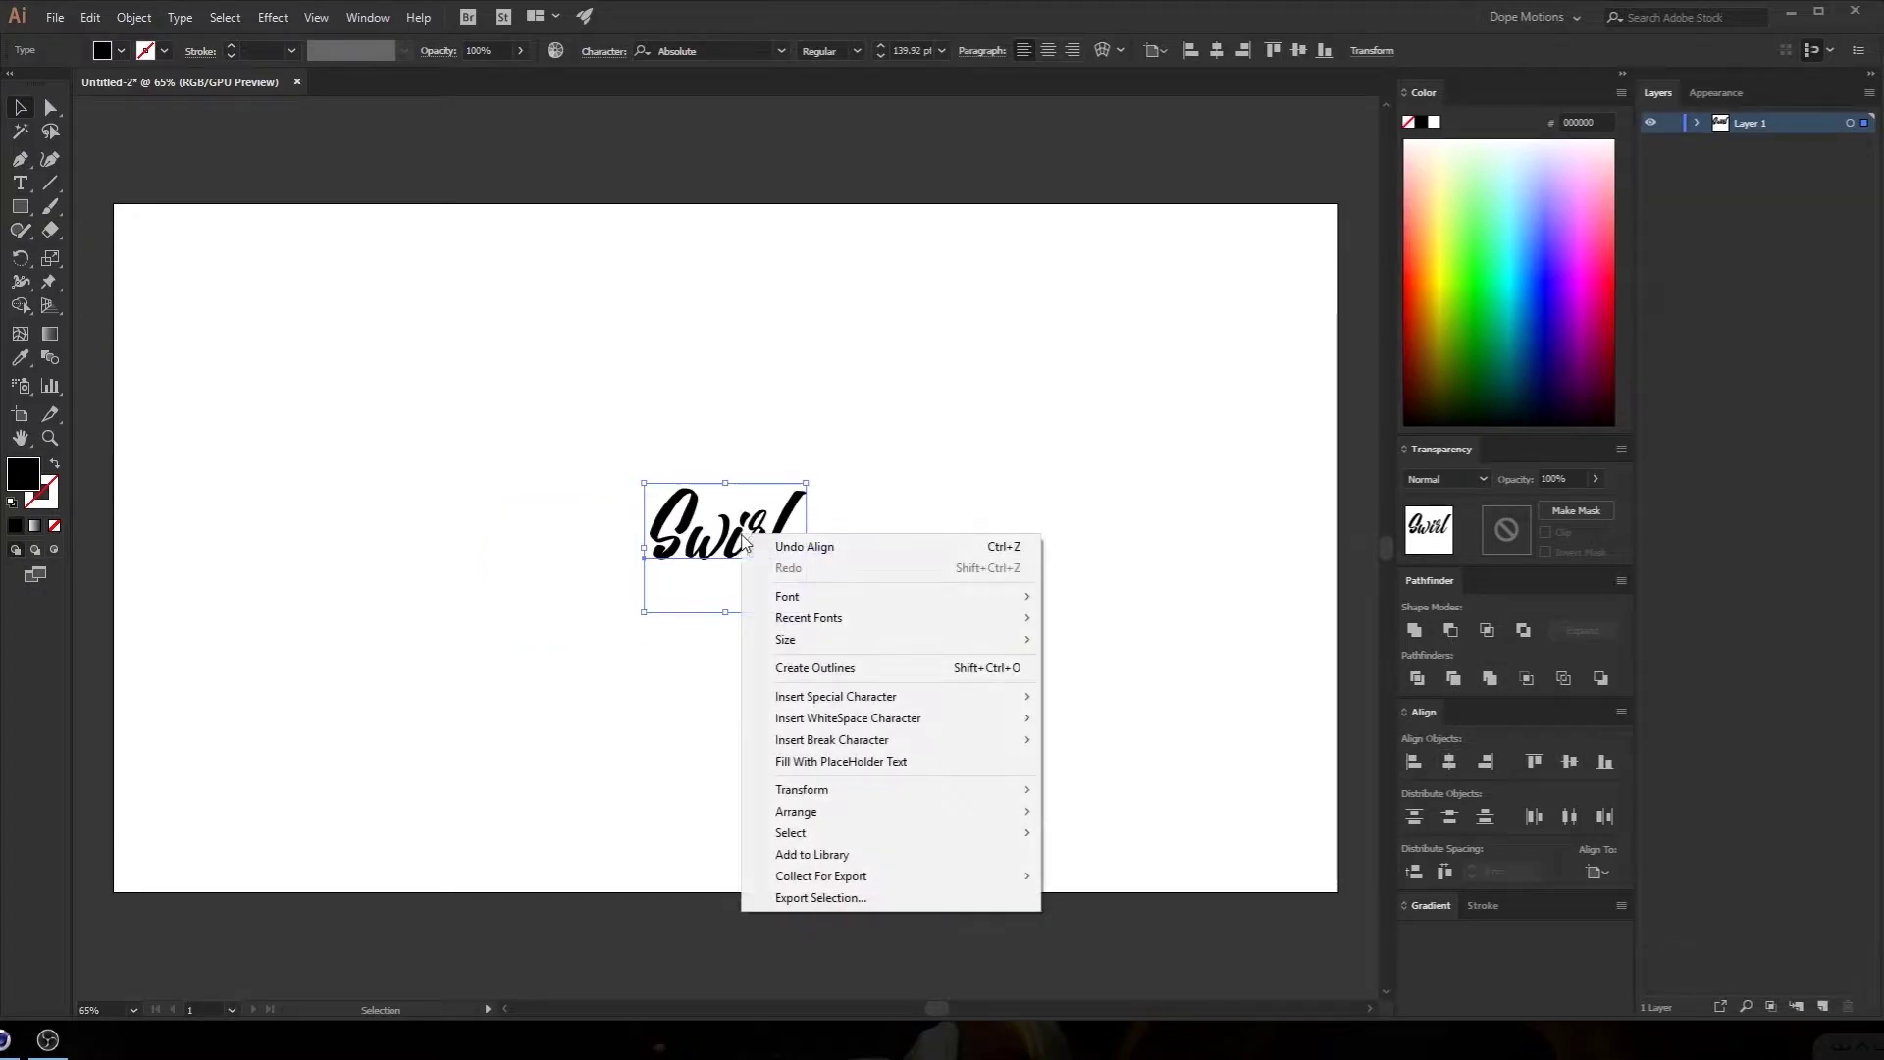
{"action": "left_click", "coordinate": [792, 667]}
{"action": "left_click_drag", "start_coordinate": [808, 565], "coordinate": [1060, 775], "text": "alt+shift"}
{"action": "left_click", "coordinate": [1451, 763]}
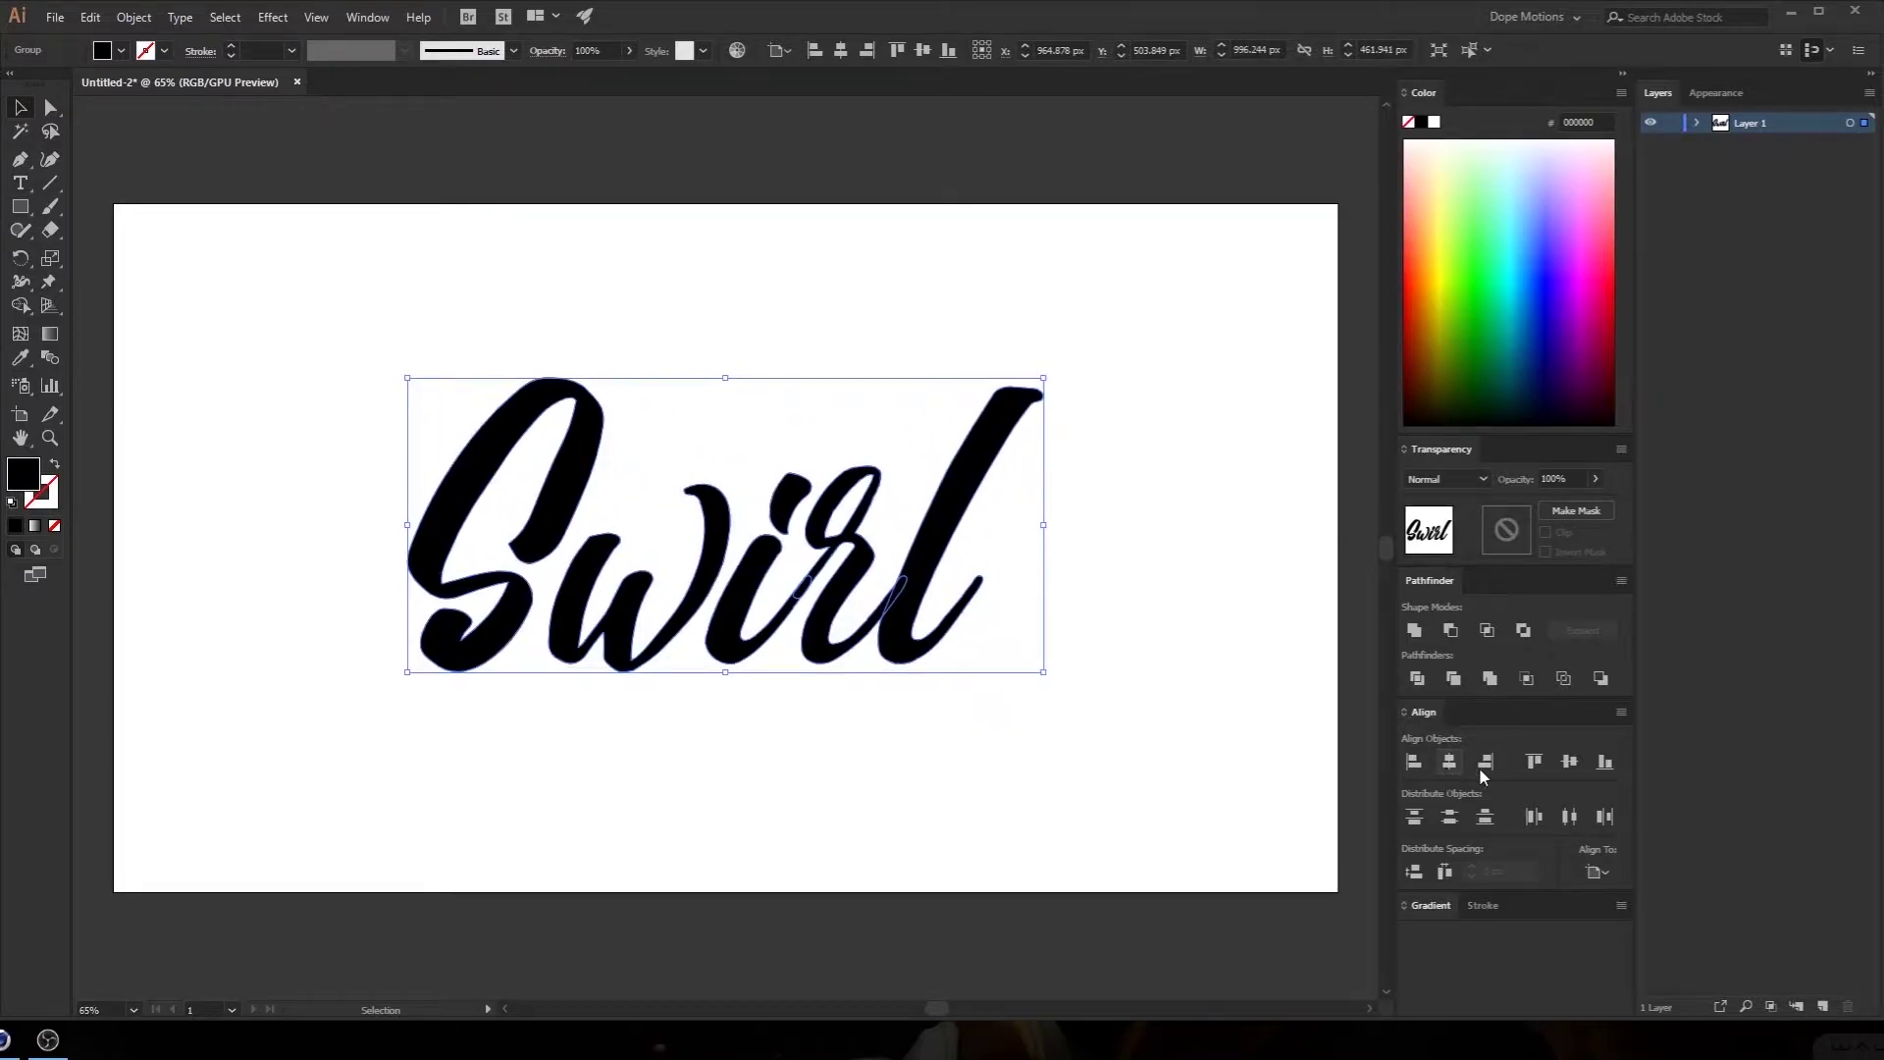
{"action": "left_click", "coordinate": [1570, 764]}
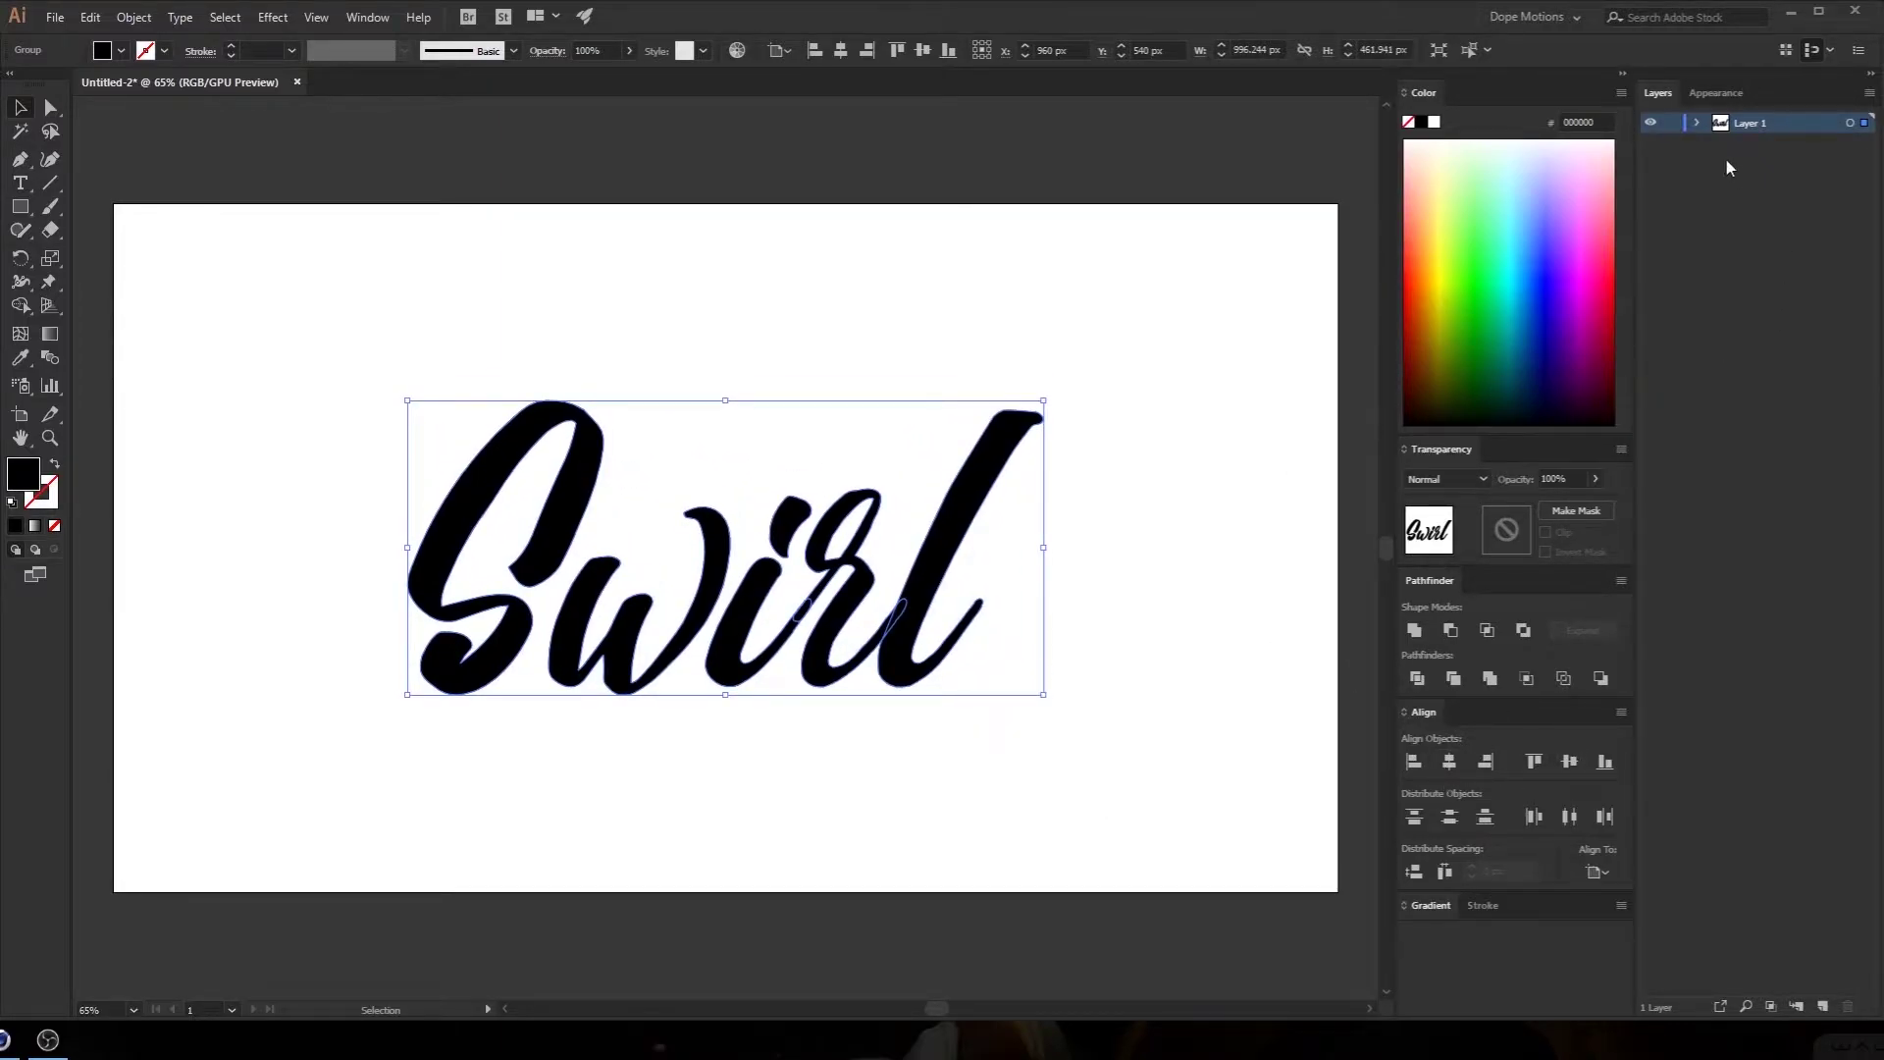
Lock the lettering's layer and add a new layer above it
{"action": "left_click", "coordinate": [1671, 123]}
{"action": "left_click", "coordinate": [1822, 1008]}
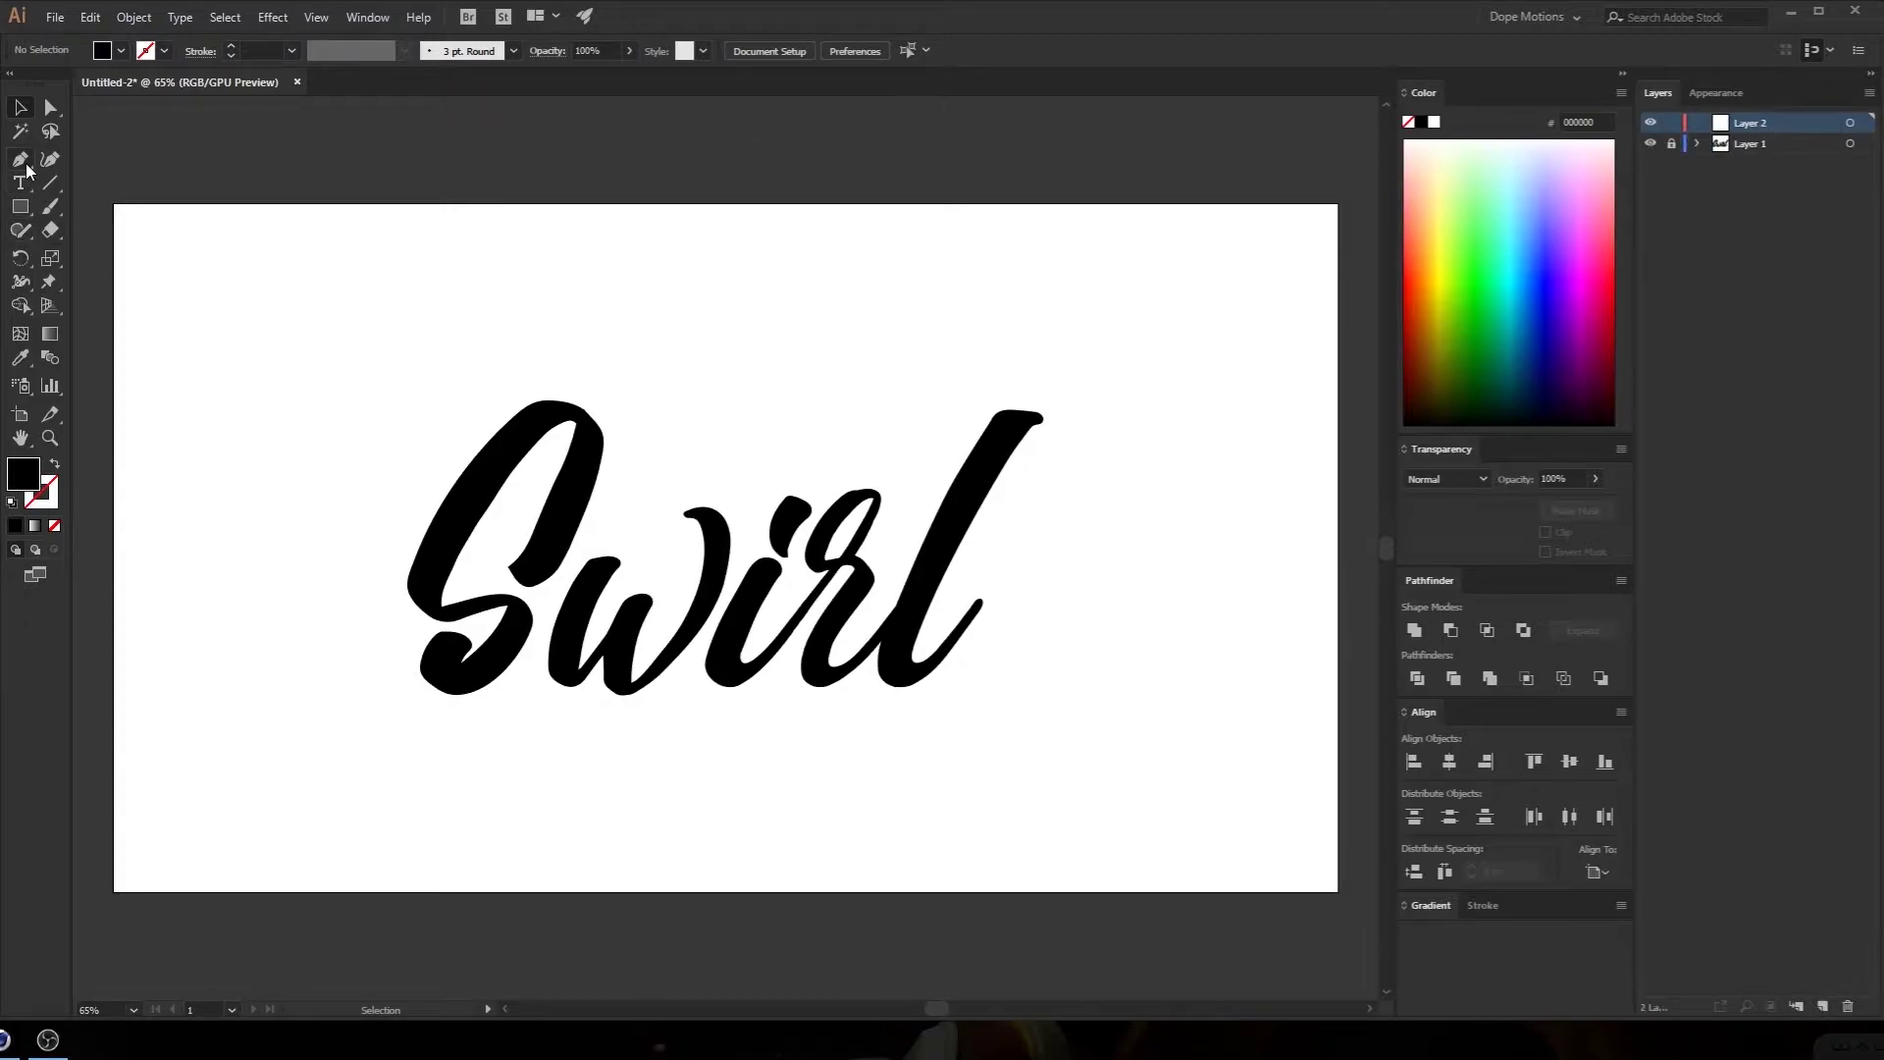
Set up the Pen tool with no fill and a 1 pt red stroke
{"action": "left_click", "coordinate": [121, 50]}
{"action": "left_click", "coordinate": [0, 84]}
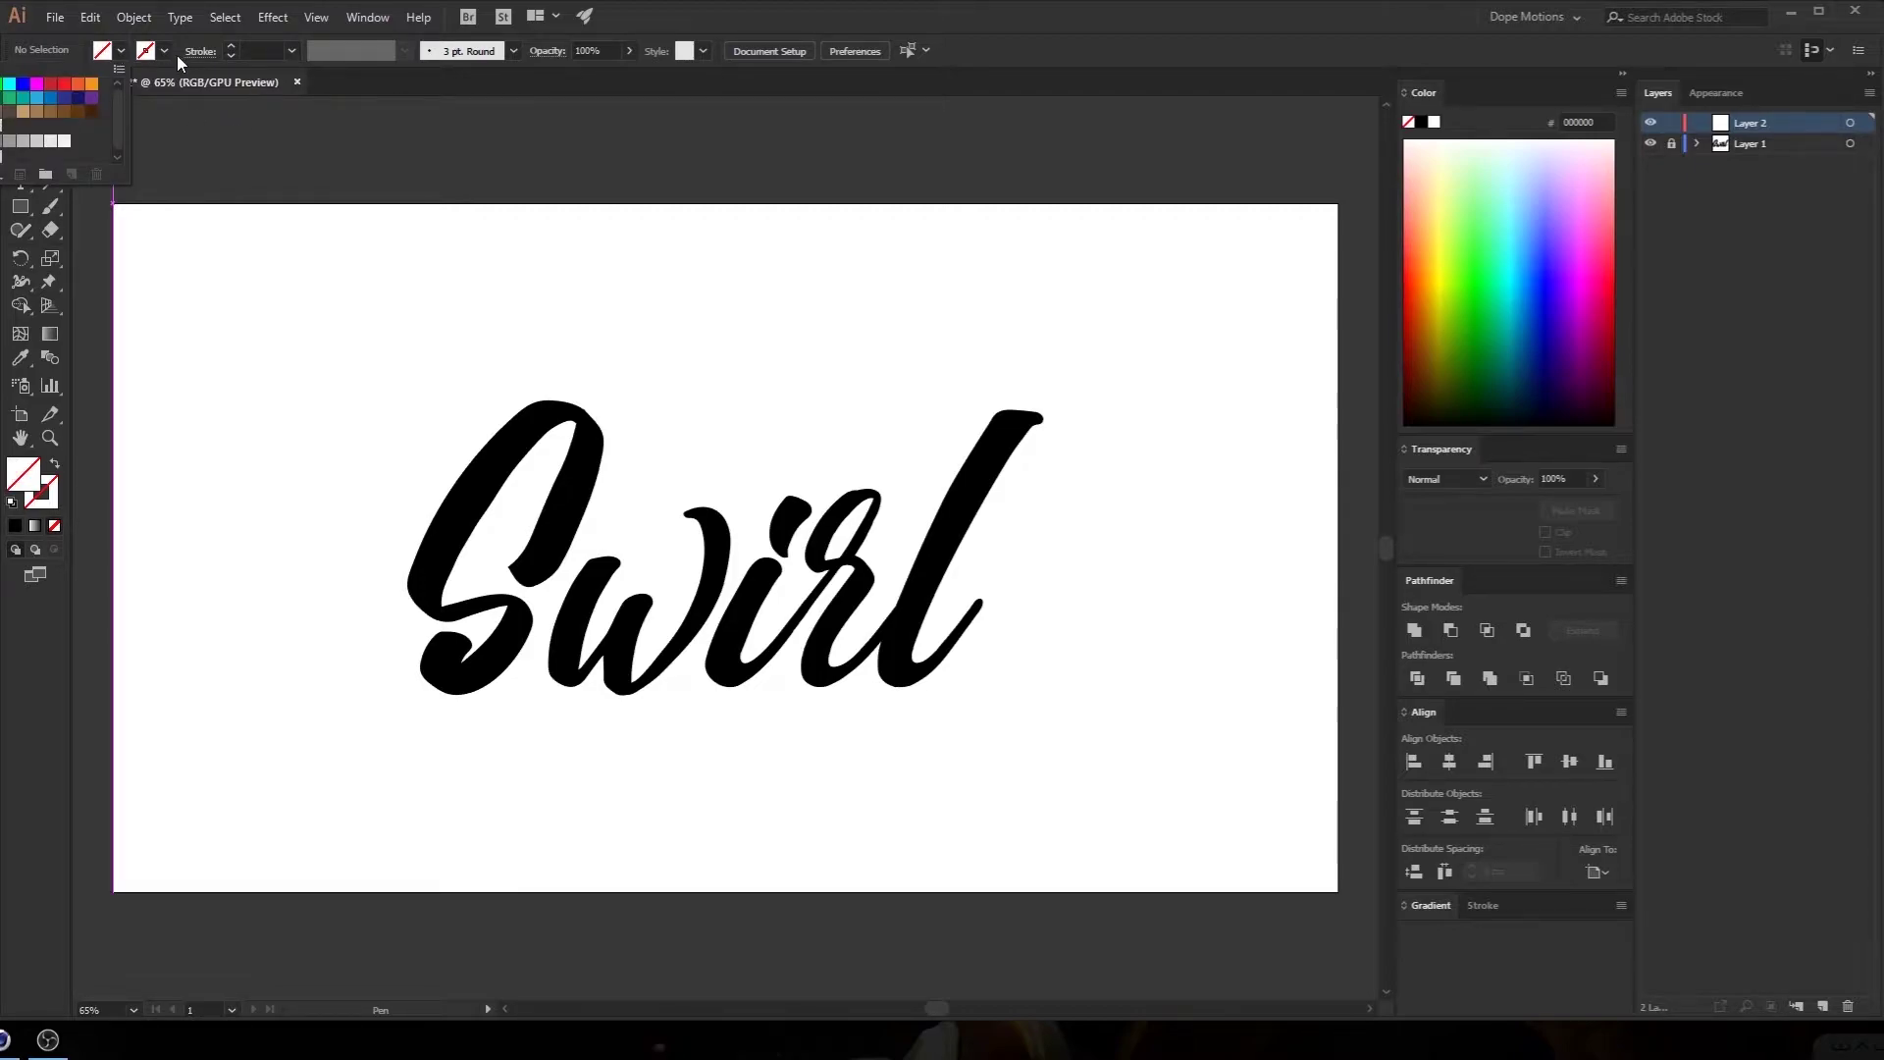
{"action": "left_click", "coordinate": [164, 53]}
{"action": "left_click", "coordinate": [260, 50]}
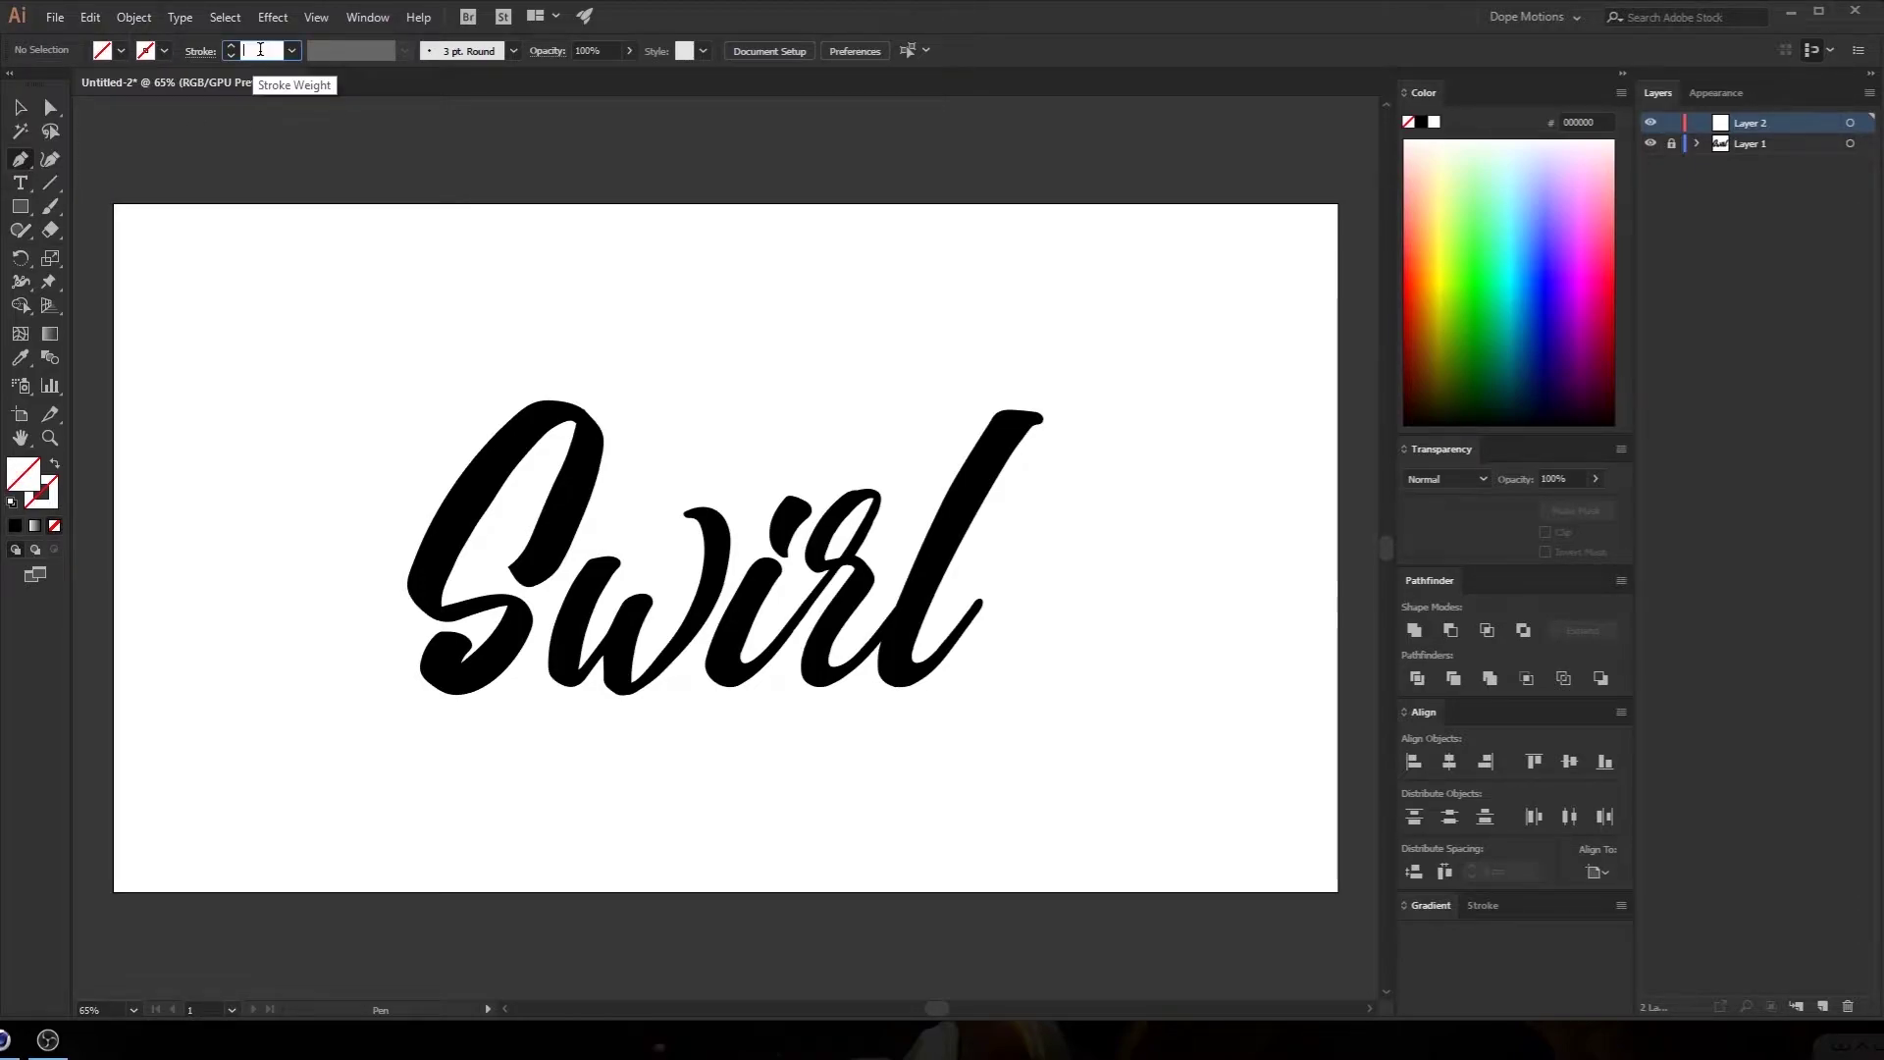
{"action": "type", "text": "1"}
{"action": "key", "text": "Return"}
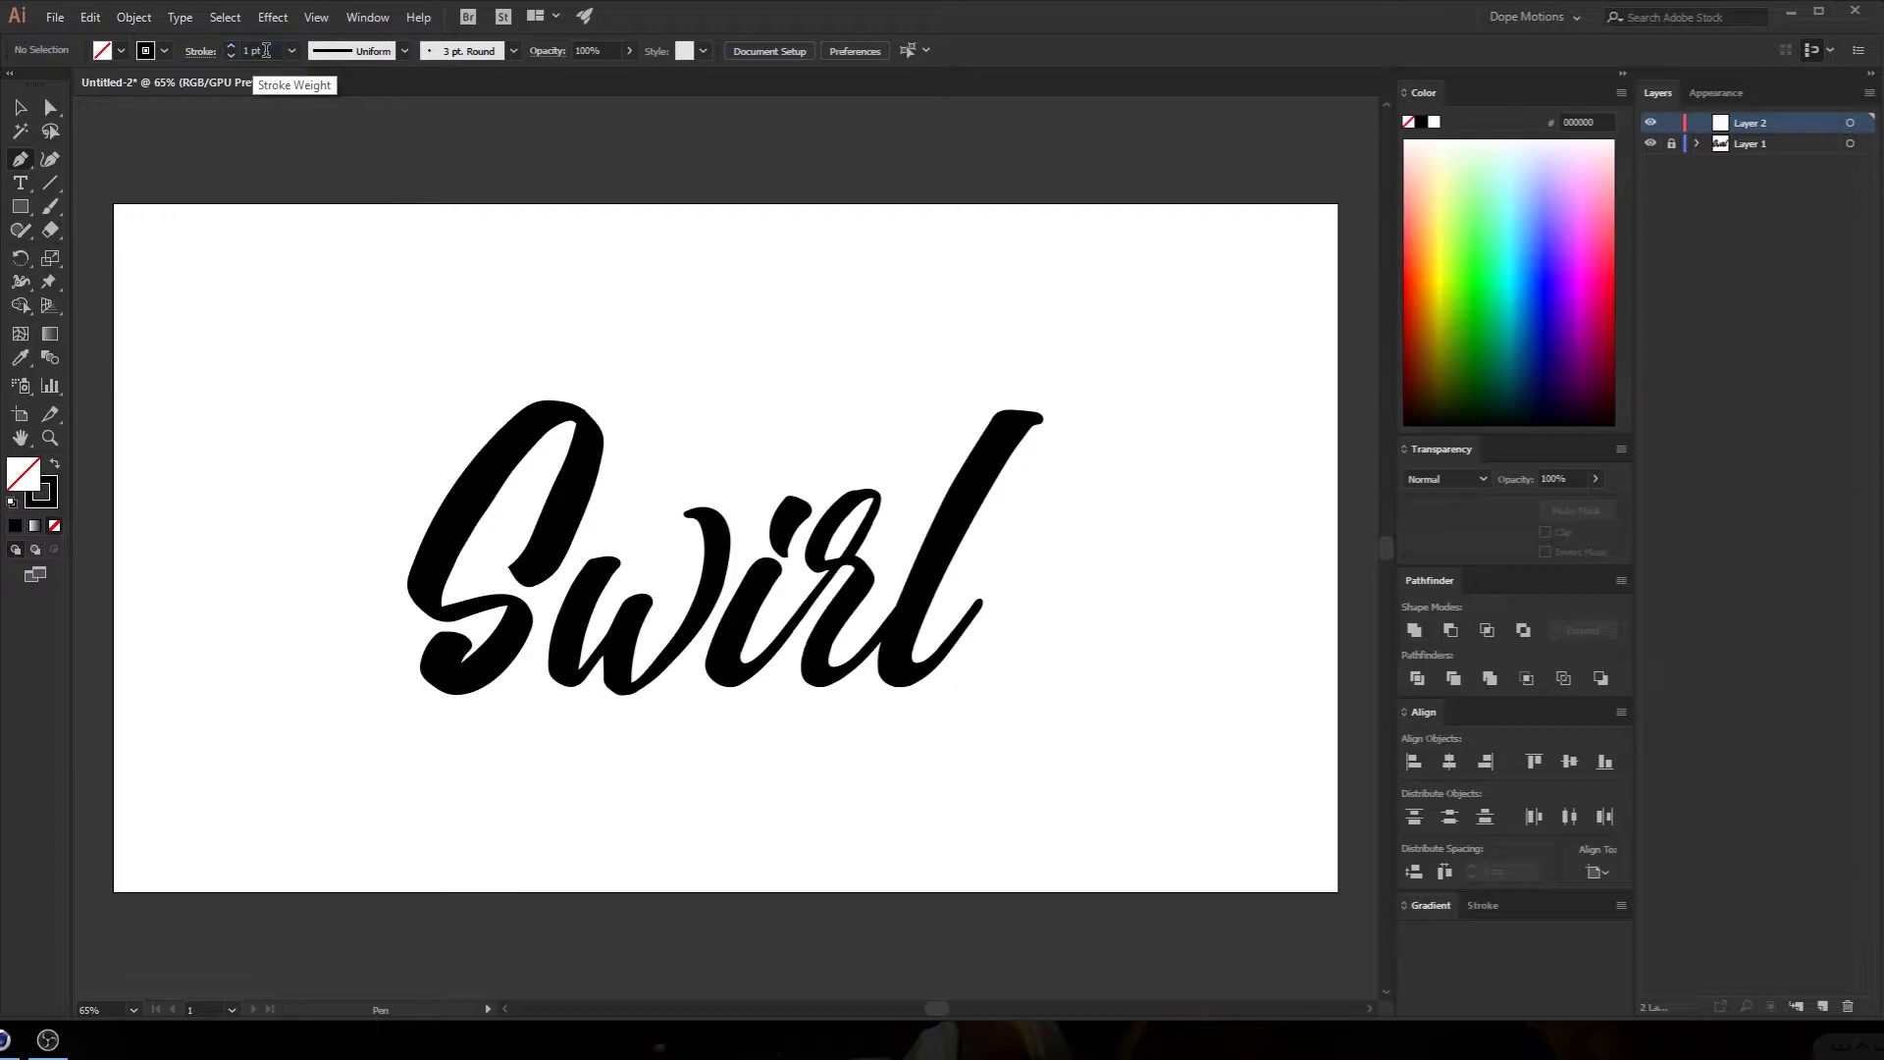
{"action": "left_click", "coordinate": [147, 55]}
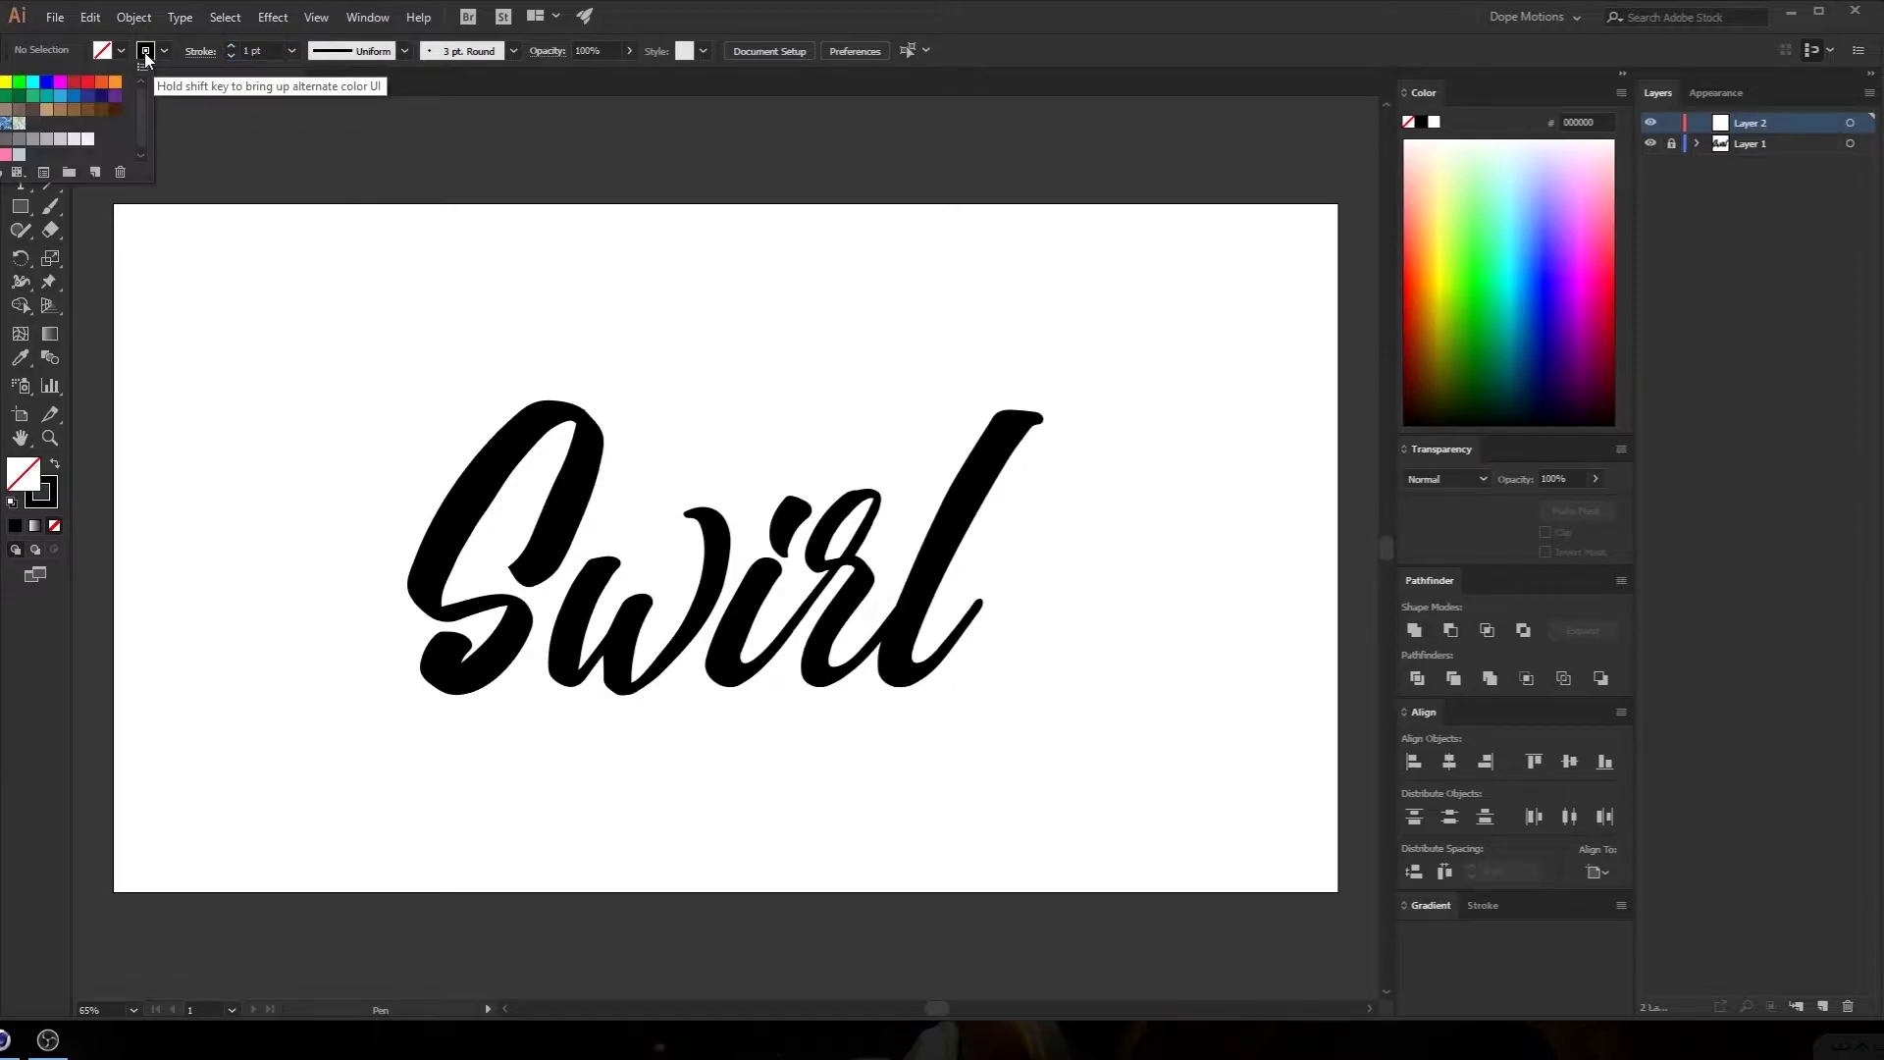
{"action": "left_click", "coordinate": [88, 83]}
{"action": "left_click", "coordinate": [828, 14]}
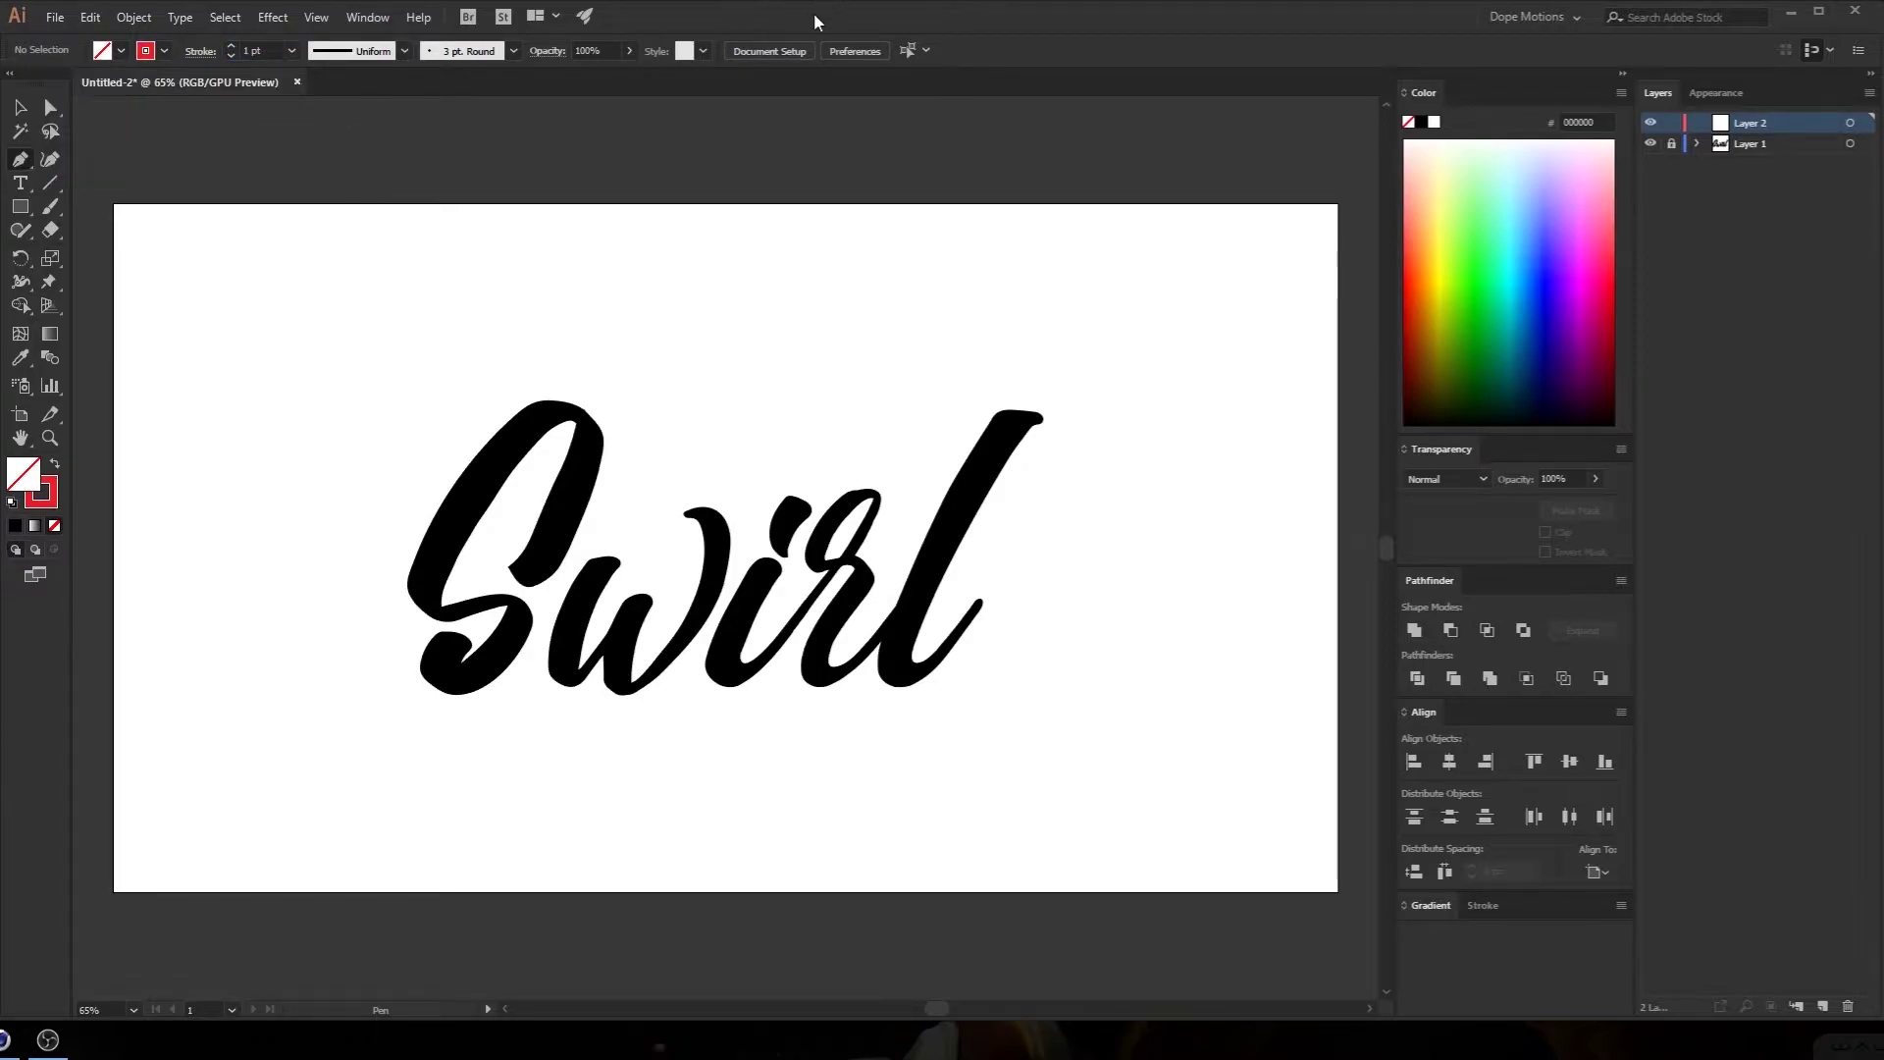
Trace the middle of the S with a curved pen path, from its upper inner terminal round to the lower bowl
{"action": "scroll", "coordinate": [522, 516], "scroll_direction": "up", "scroll_amount": 1}
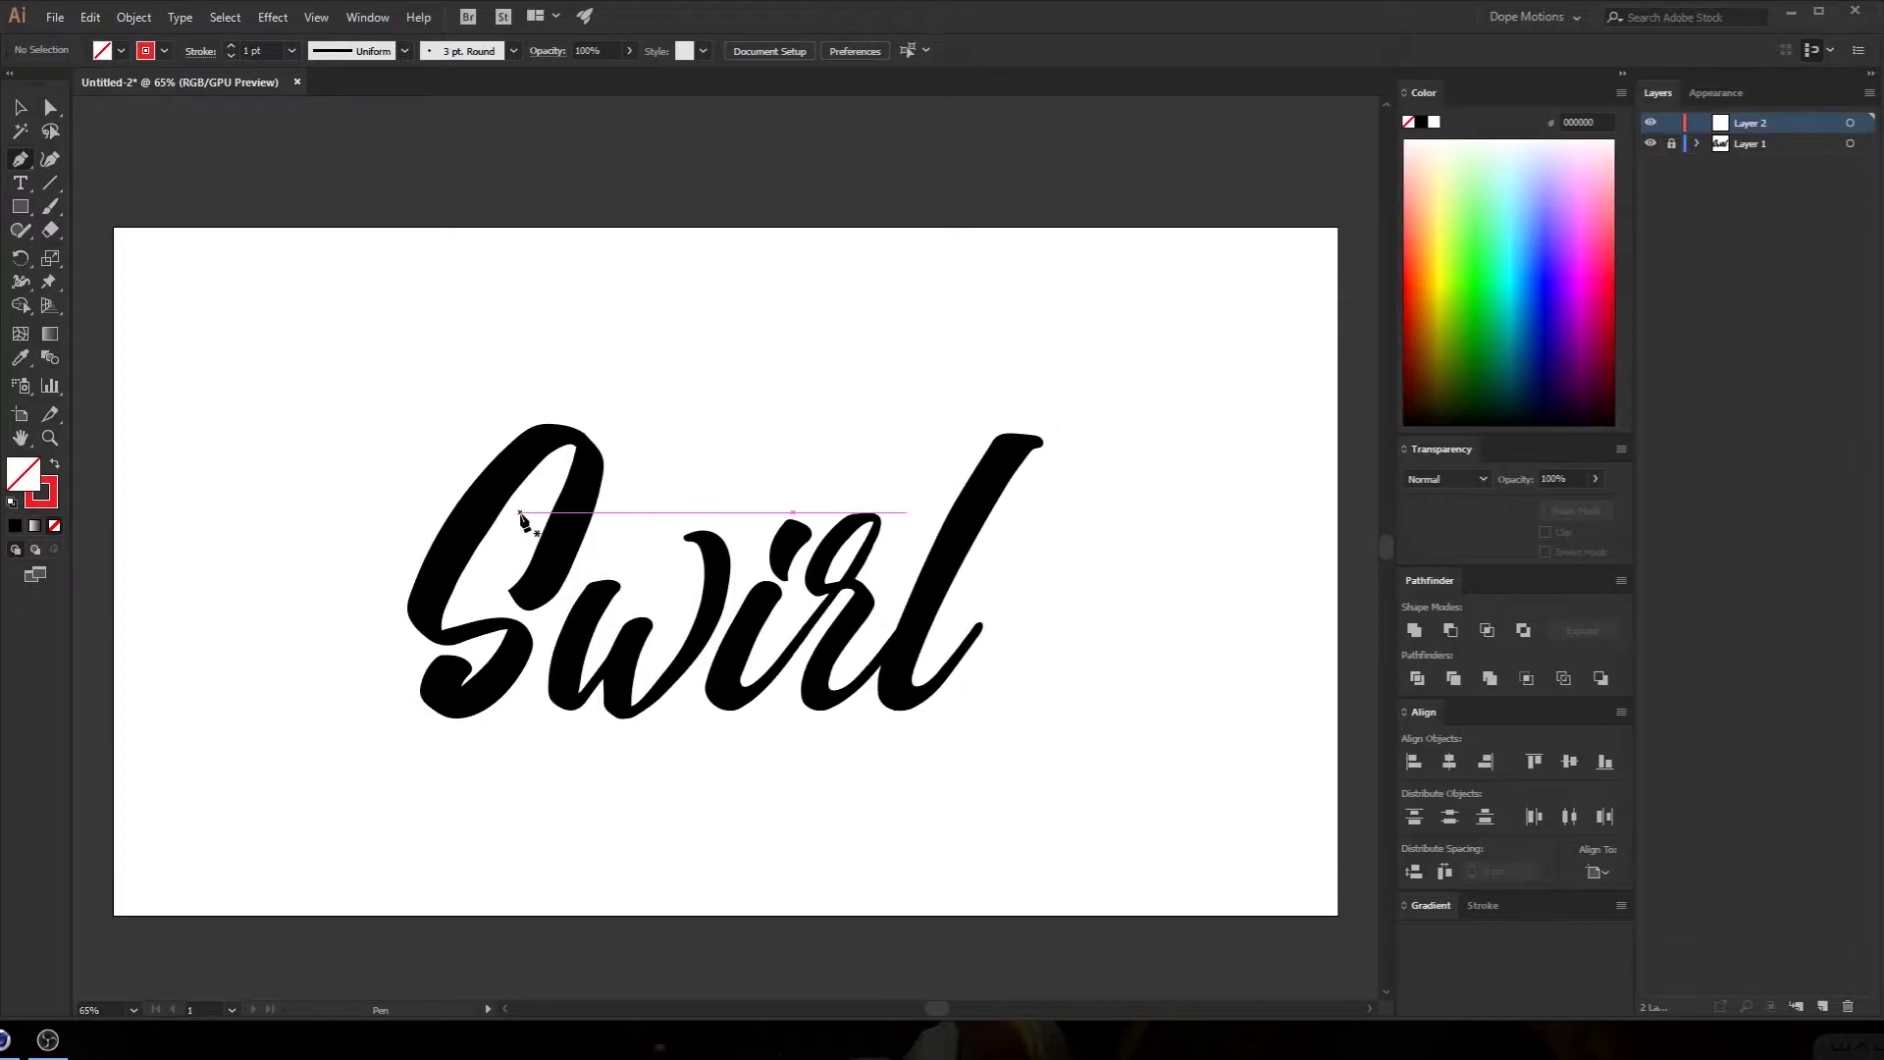
{"action": "scroll", "coordinate": [536, 510], "scroll_direction": "up", "scroll_amount": 2, "text": "alt"}
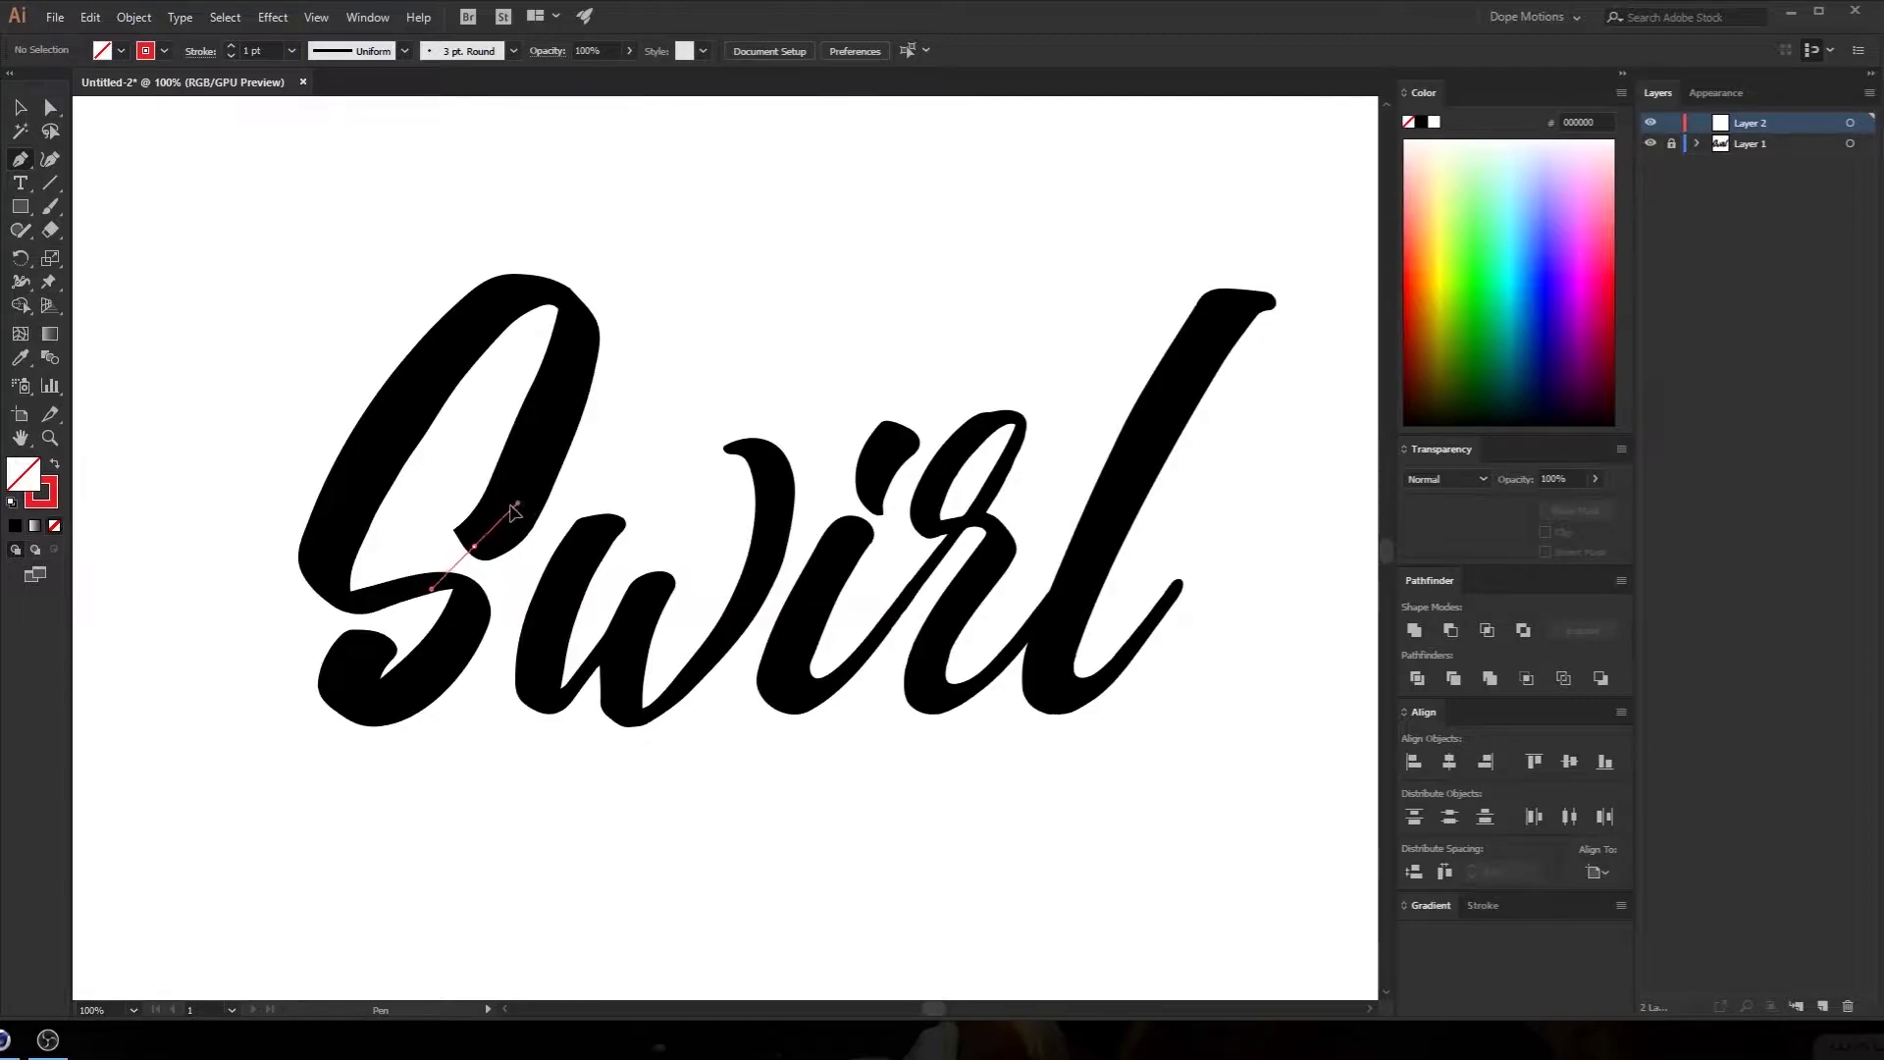
{"action": "mouse_move", "coordinate": [525, 506]}
{"action": "left_mouse_down"}
{"action": "mouse_move", "coordinate": [514, 524]}
{"action": "mouse_move", "coordinate": [517, 507]}
{"action": "left_mouse_up"}
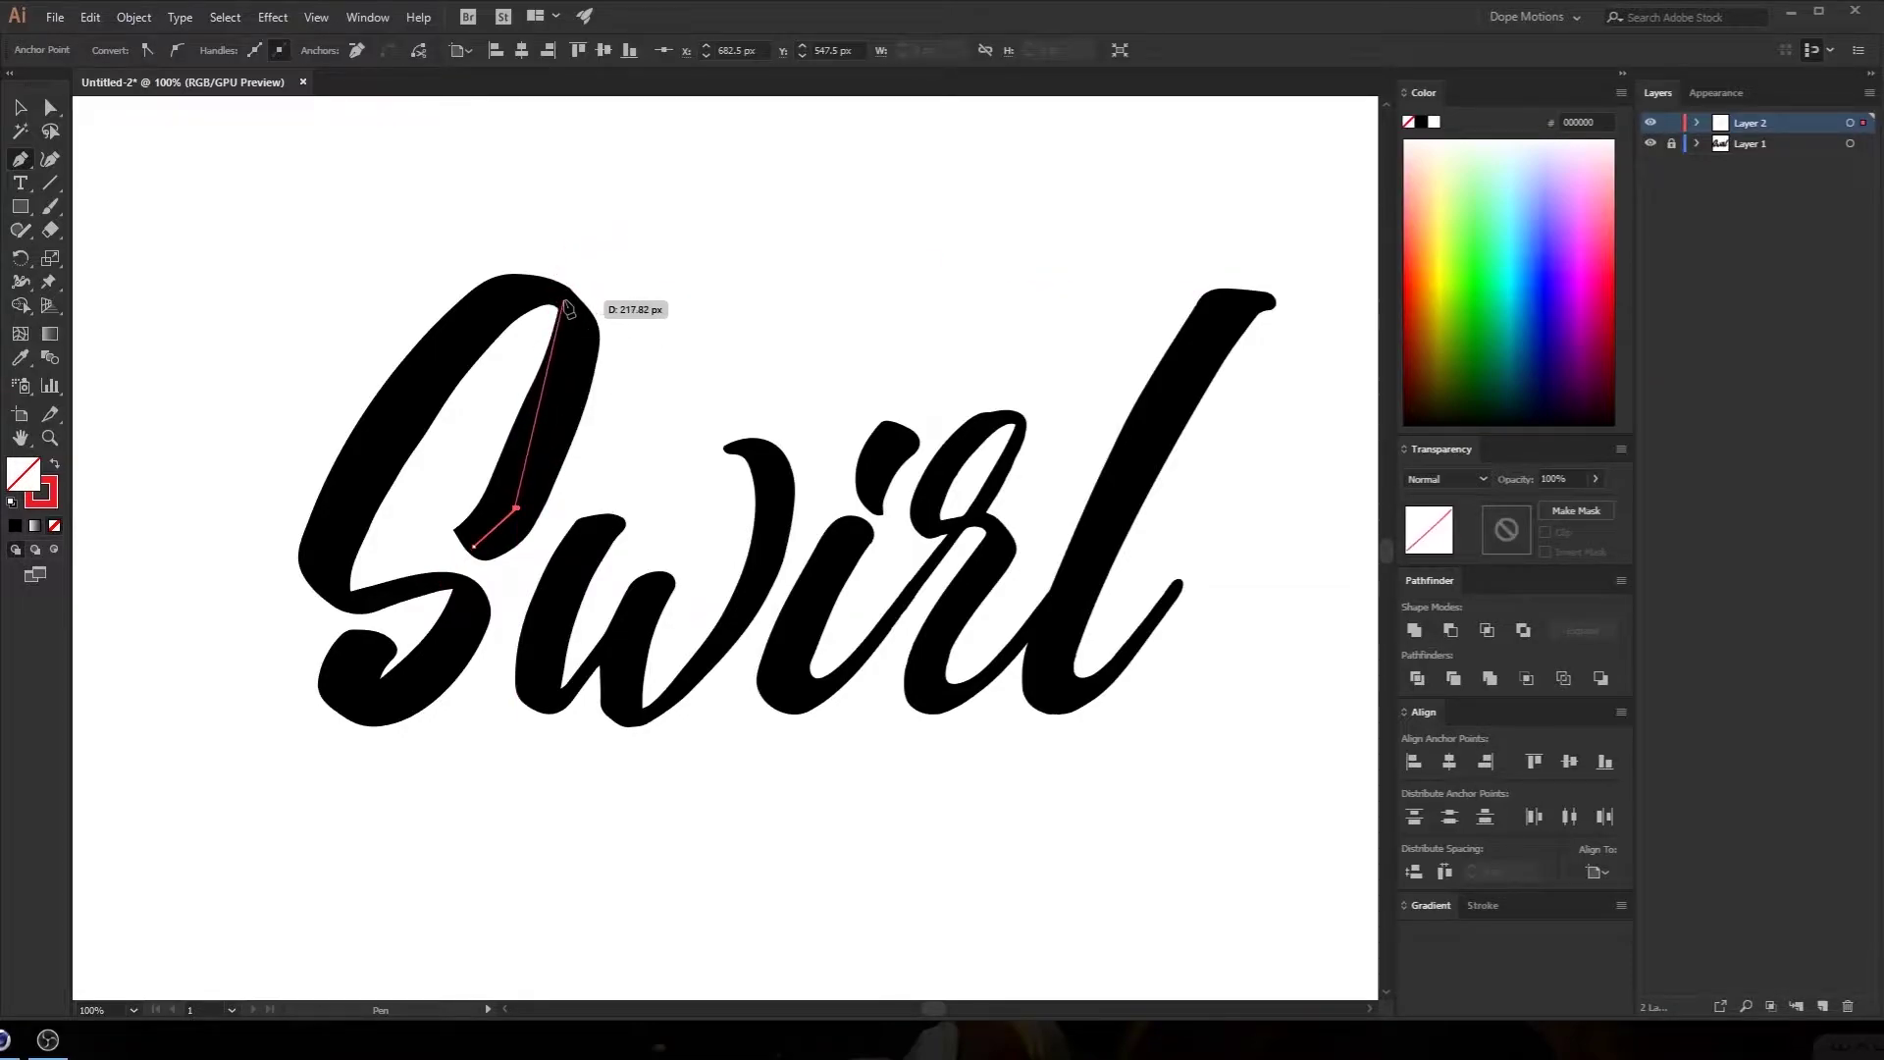
{"action": "left_click_drag", "start_coordinate": [565, 295], "coordinate": [506, 243]}
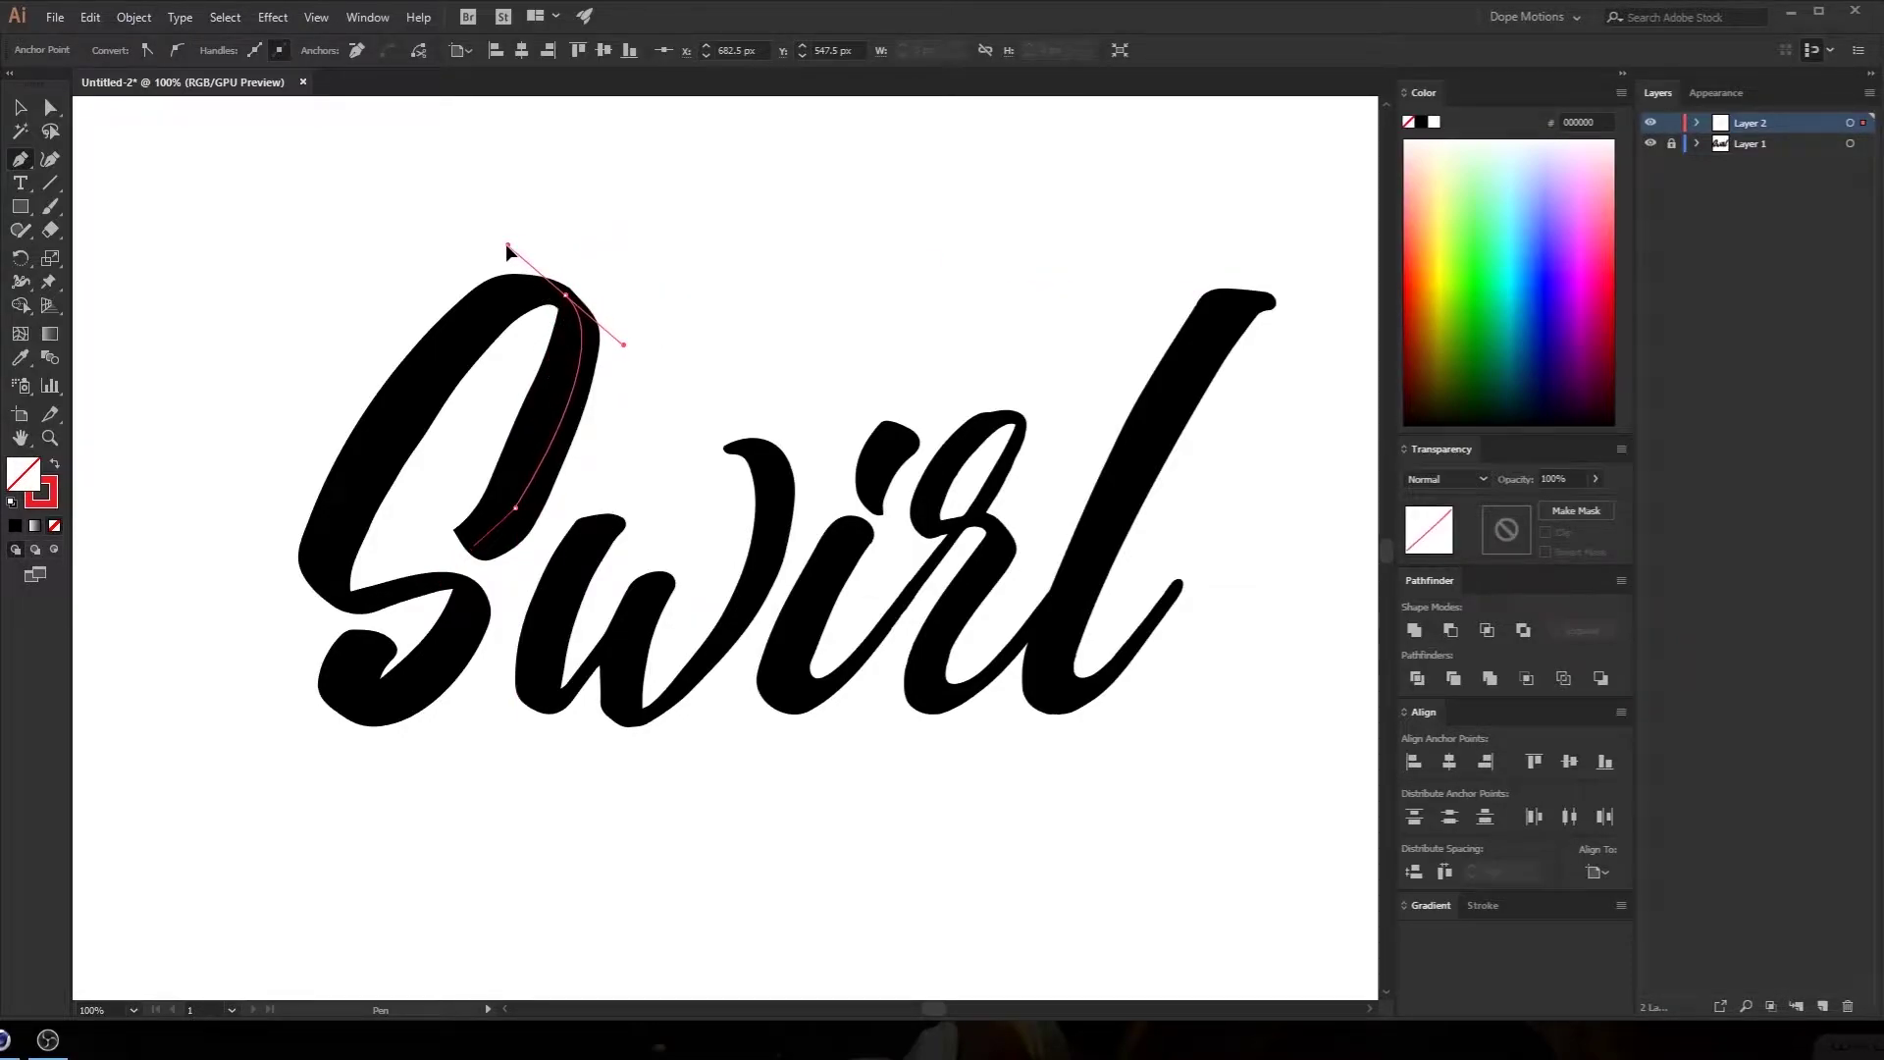
{"action": "left_click_drag", "start_coordinate": [330, 584], "coordinate": [322, 709]}
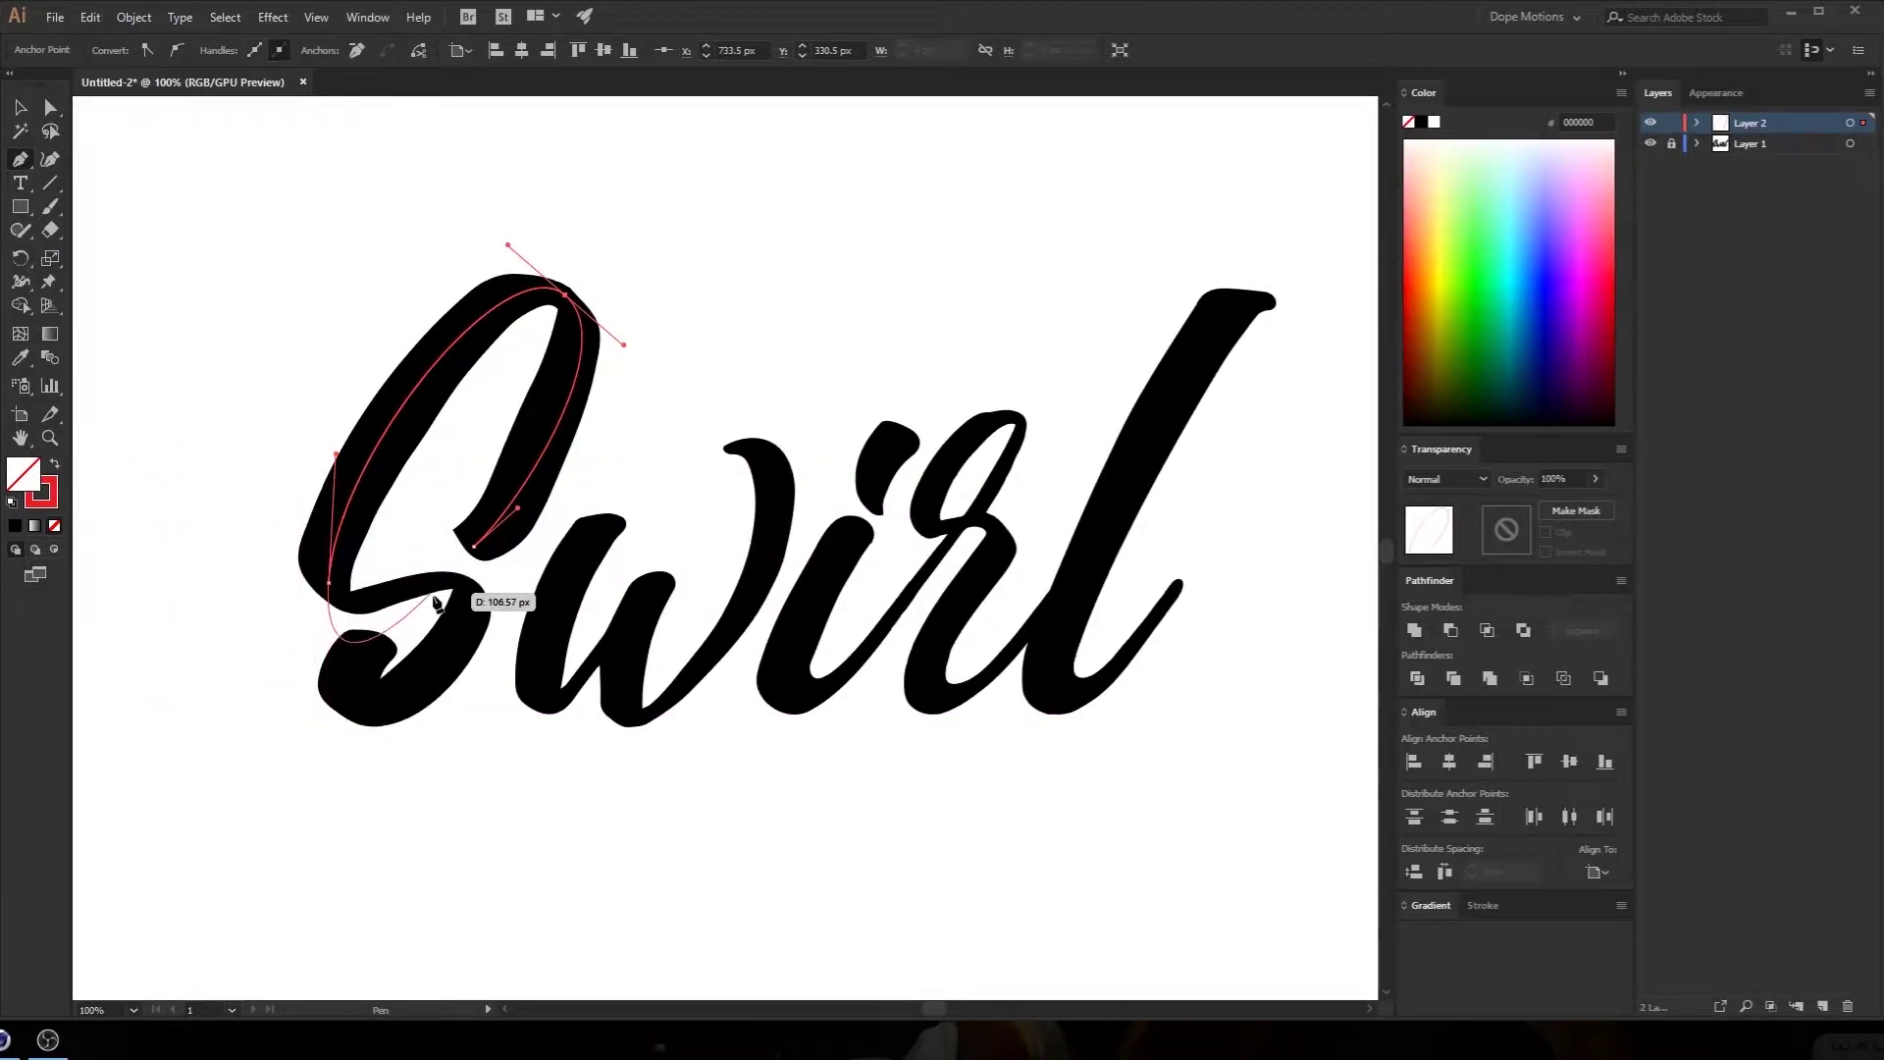
{"action": "left_click_drag", "start_coordinate": [467, 593], "coordinate": [503, 680]}
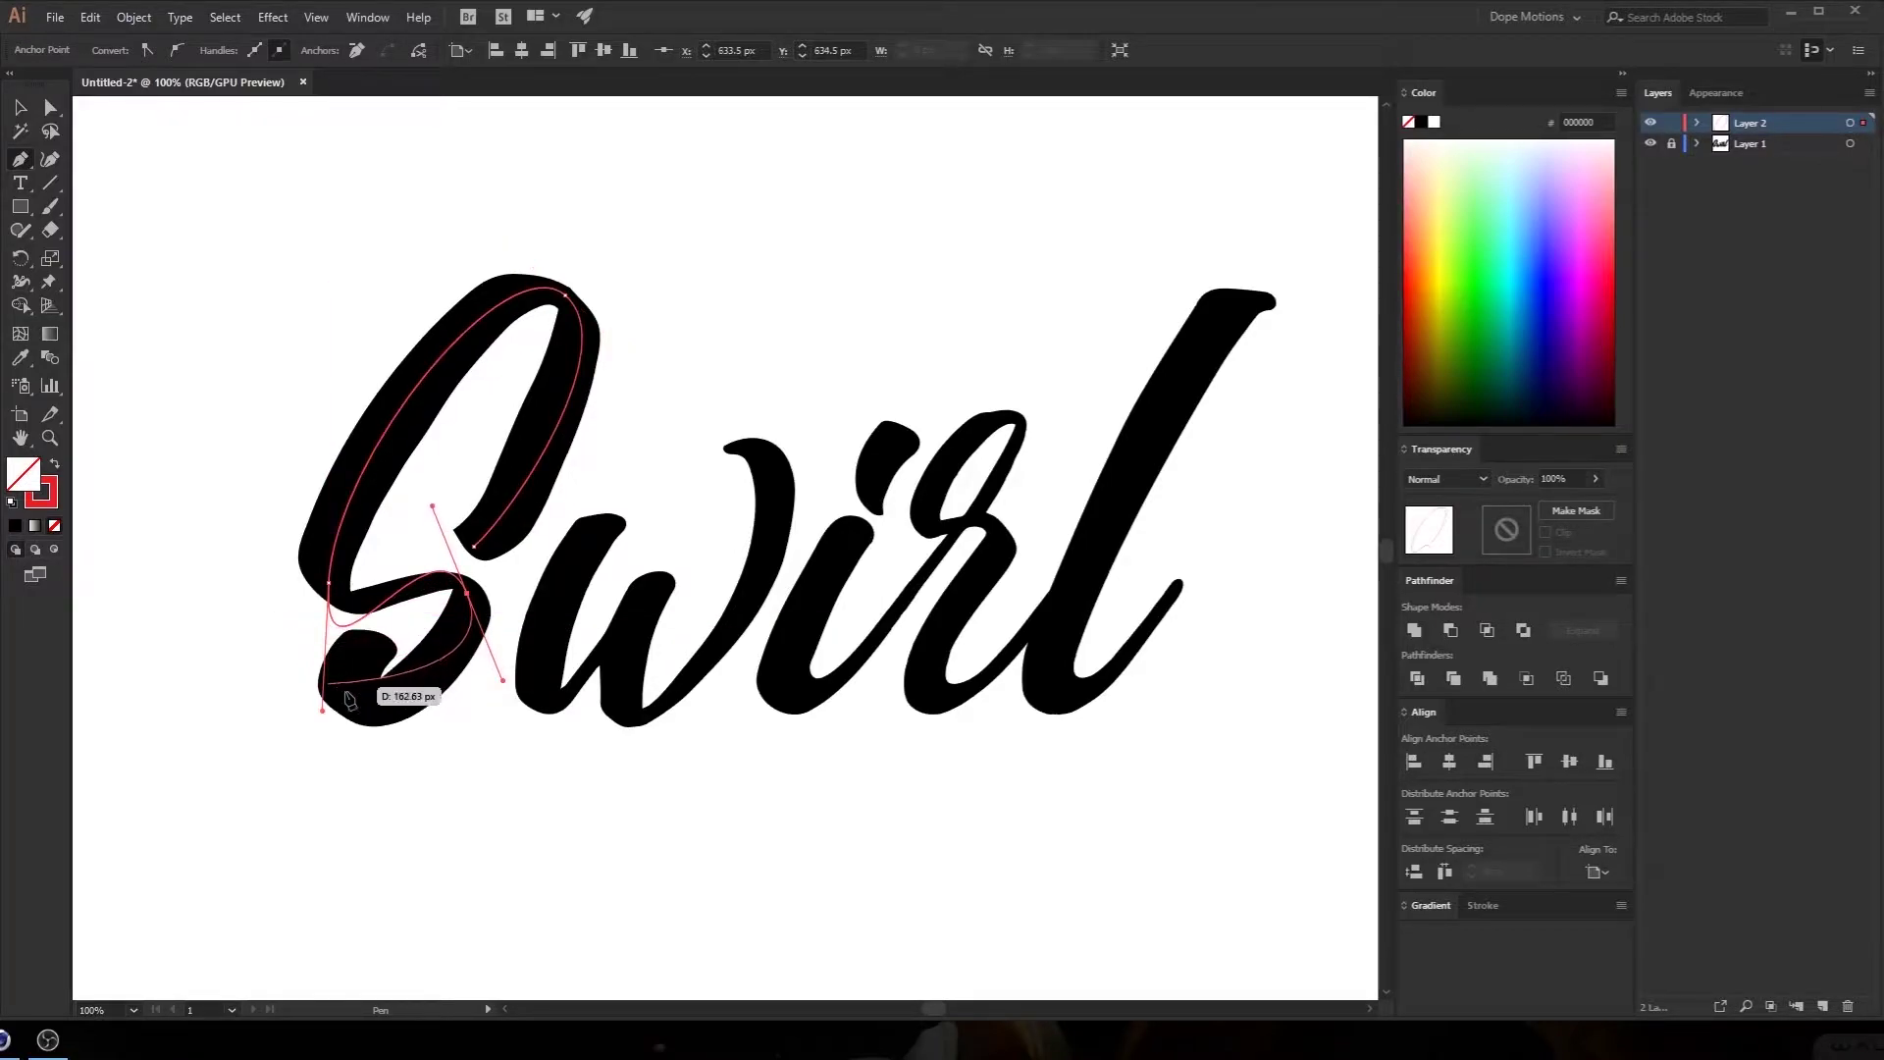
Shorten the curve handles at the S's lower bend and extend the path round the bowl into its hooked end
{"action": "left_click_drag", "start_coordinate": [321, 715], "coordinate": [321, 647], "text": "ctrl"}
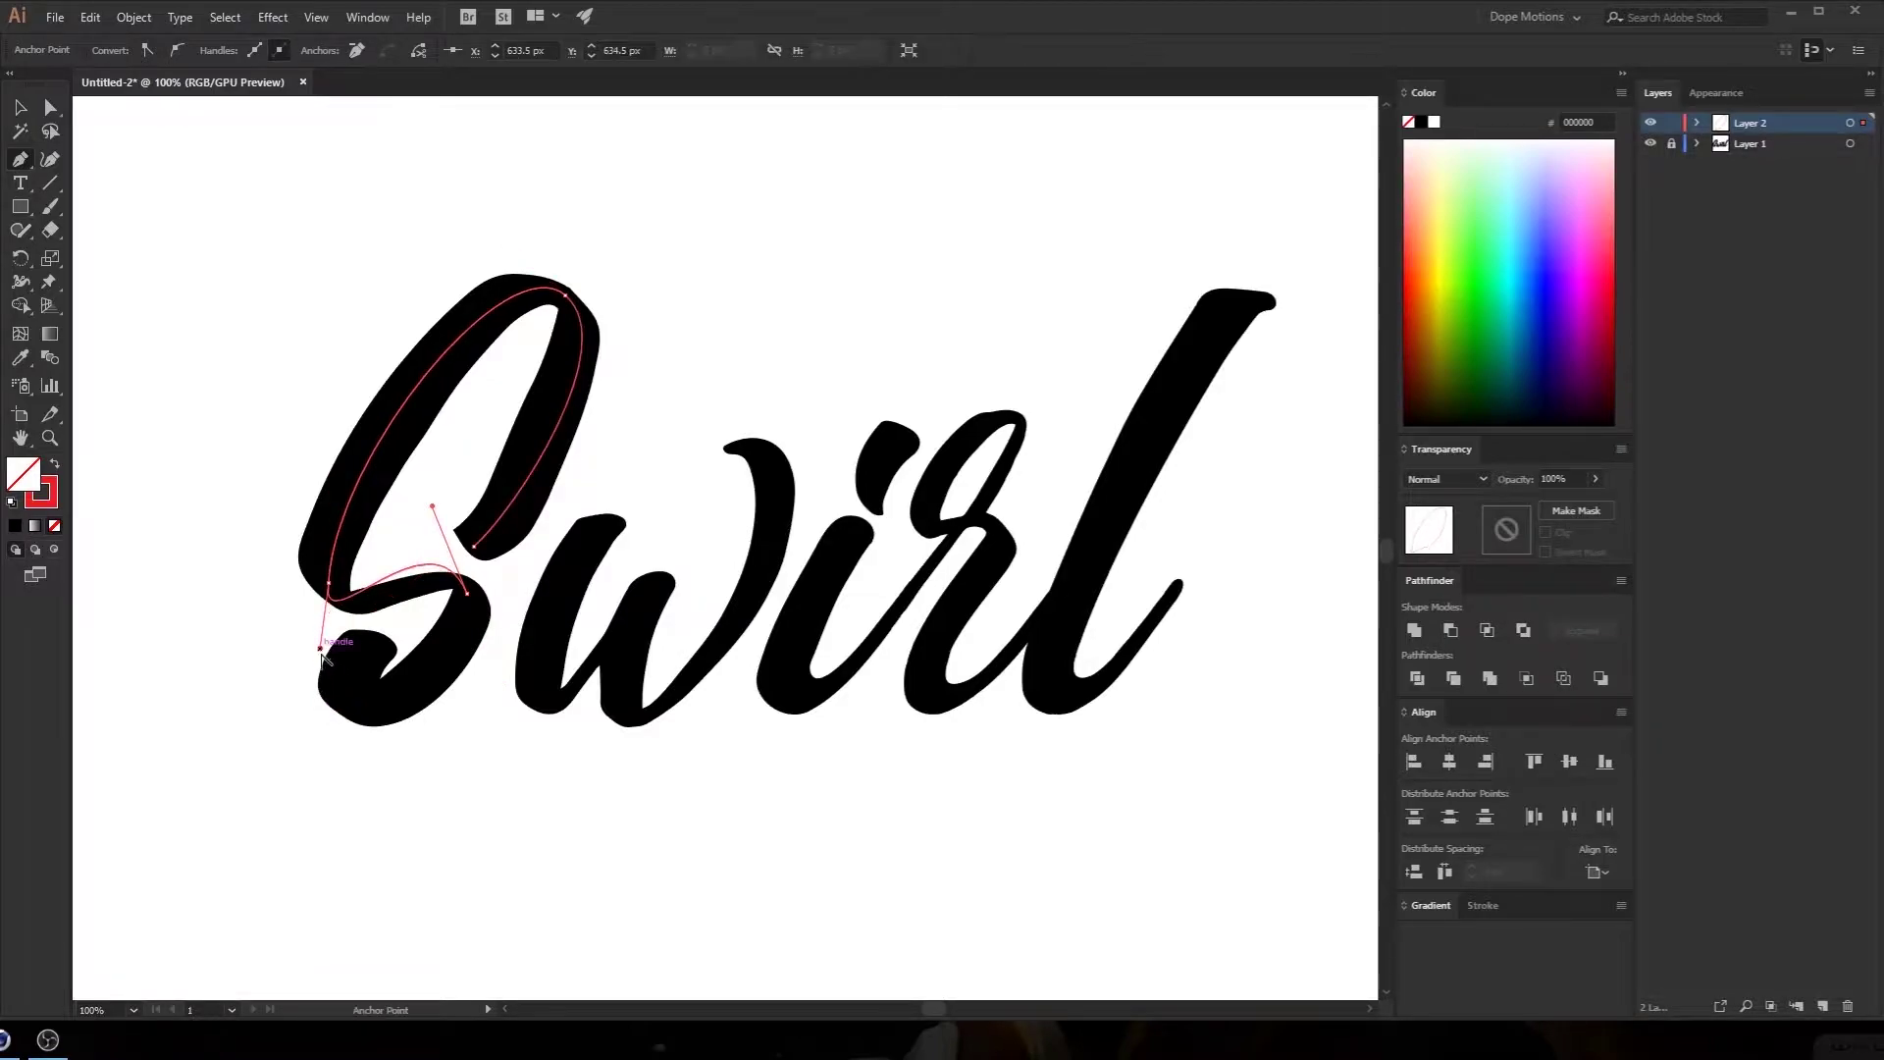
{"action": "left_click_drag", "start_coordinate": [432, 507], "coordinate": [429, 542], "text": "alt"}
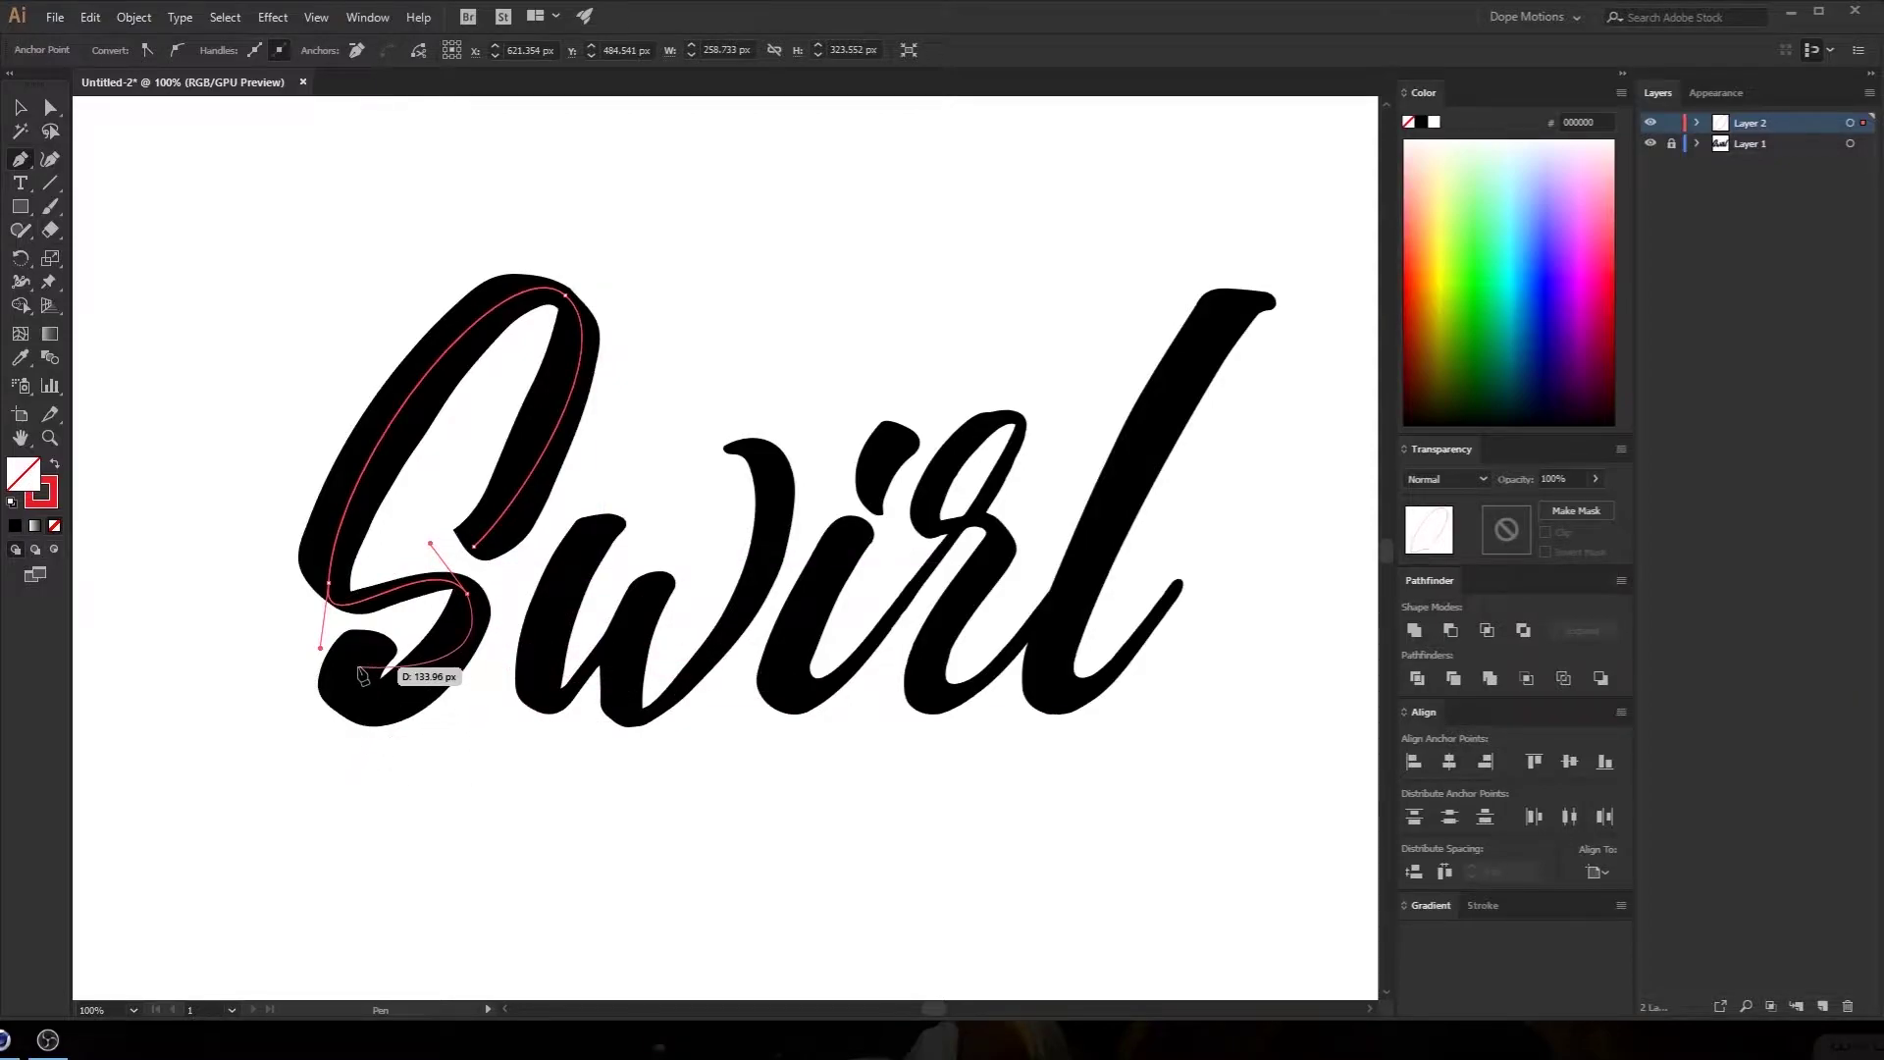
{"action": "left_click_drag", "start_coordinate": [356, 659], "coordinate": [364, 579]}
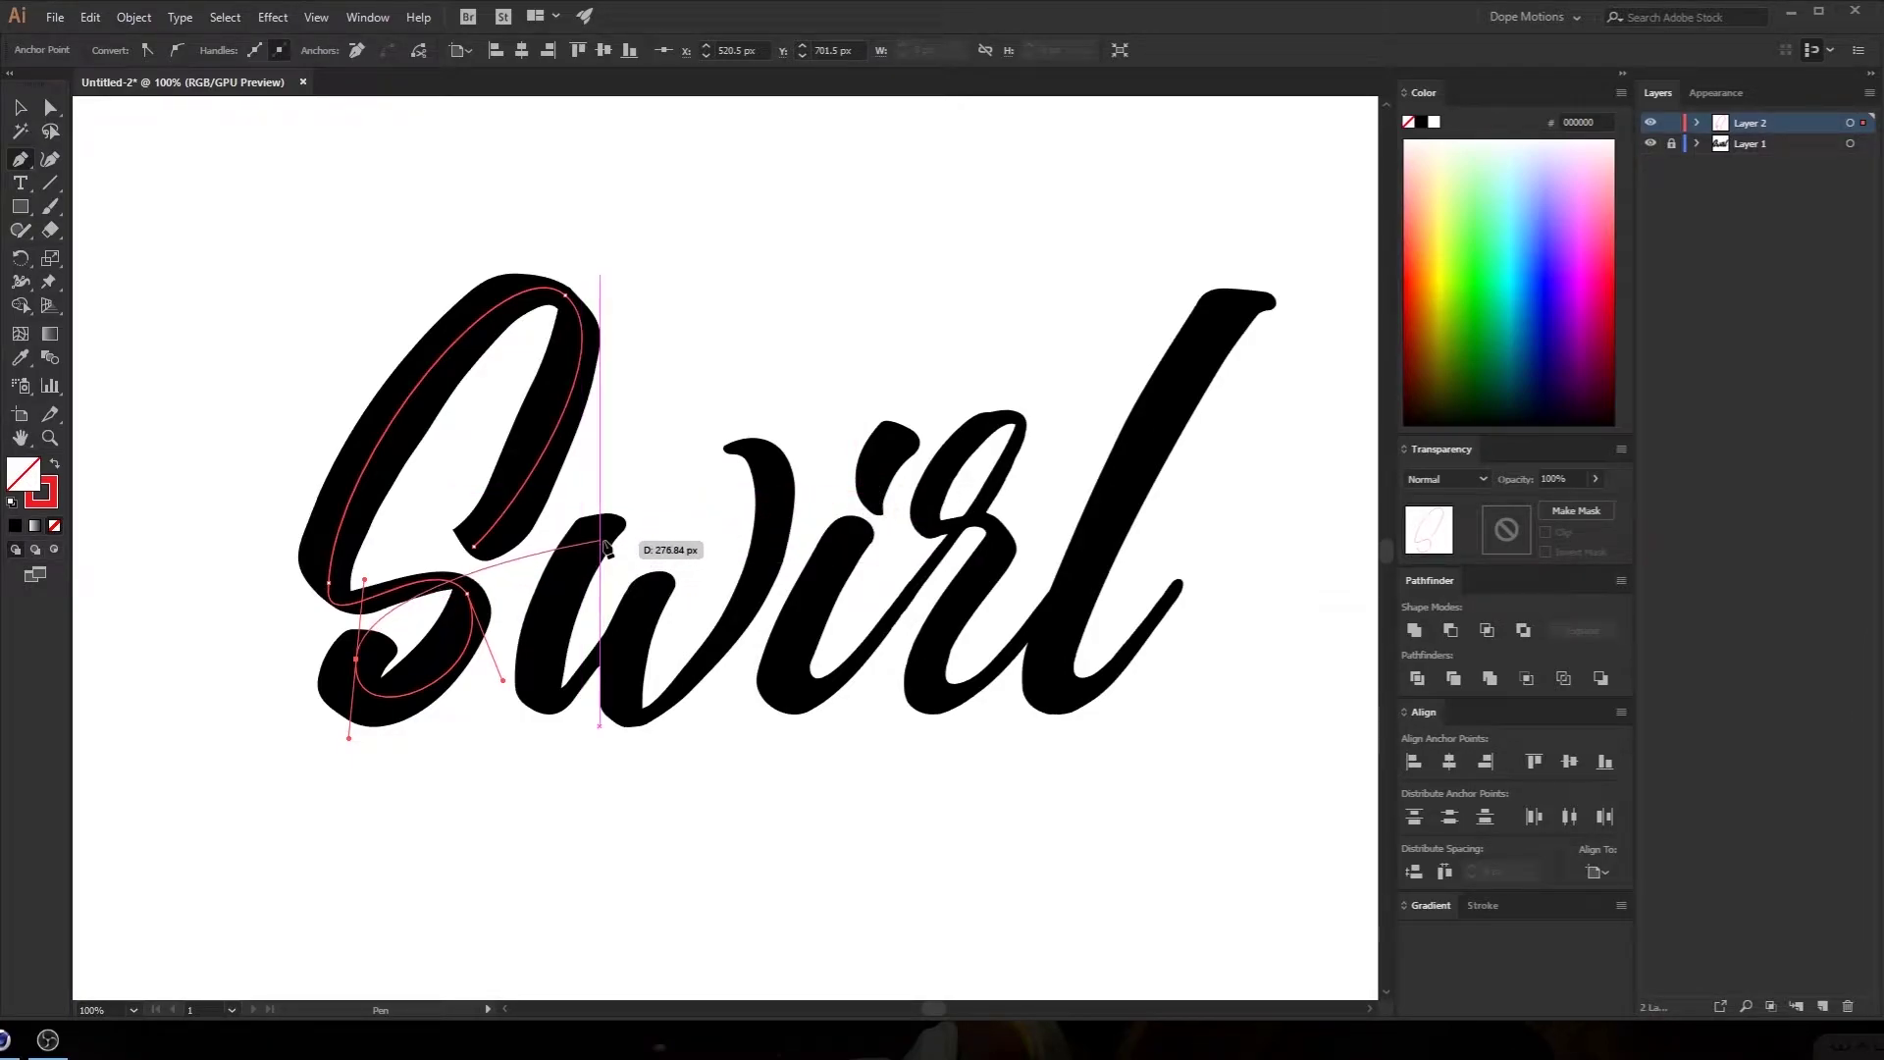
{"action": "scroll", "coordinate": [605, 545], "scroll_direction": "up", "scroll_amount": 1}
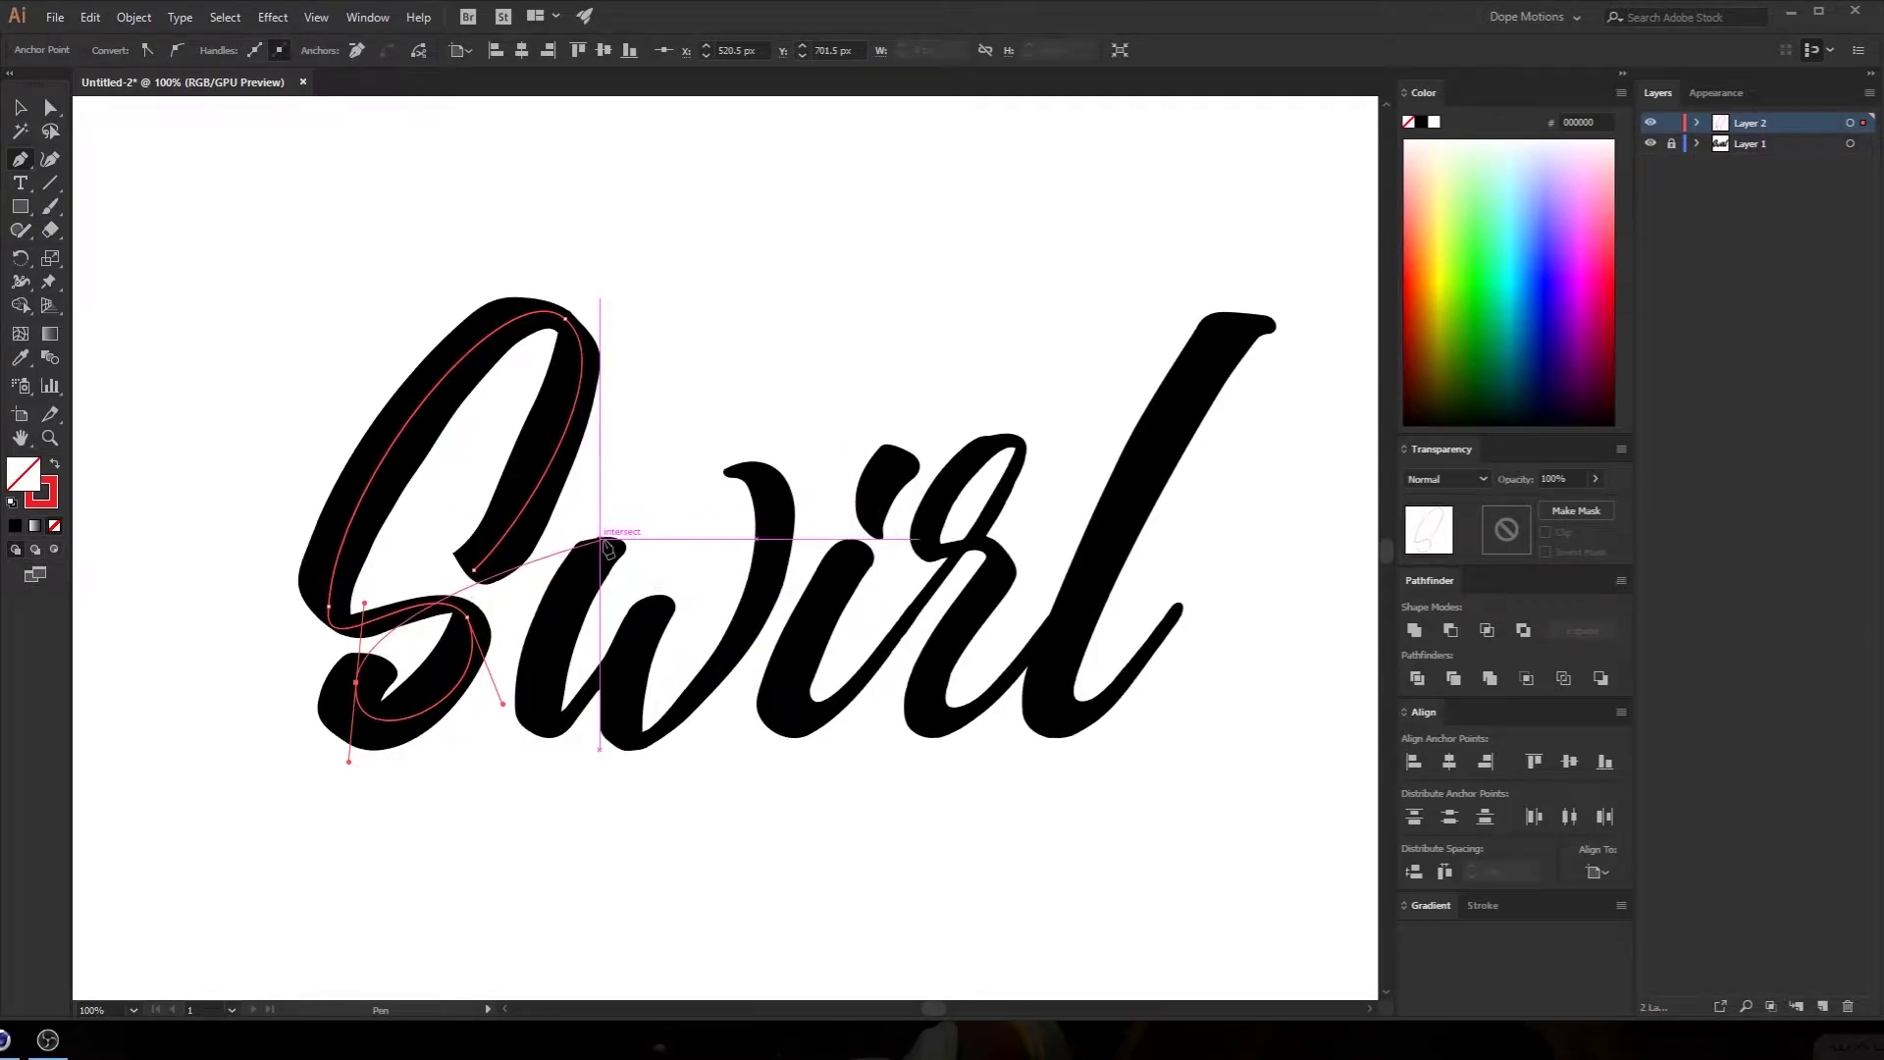
{"action": "scroll", "coordinate": [568, 618], "scroll_direction": "up", "scroll_amount": 1, "text": "alt"}
{"action": "left_click_drag", "start_coordinate": [558, 620], "coordinate": [583, 583]}
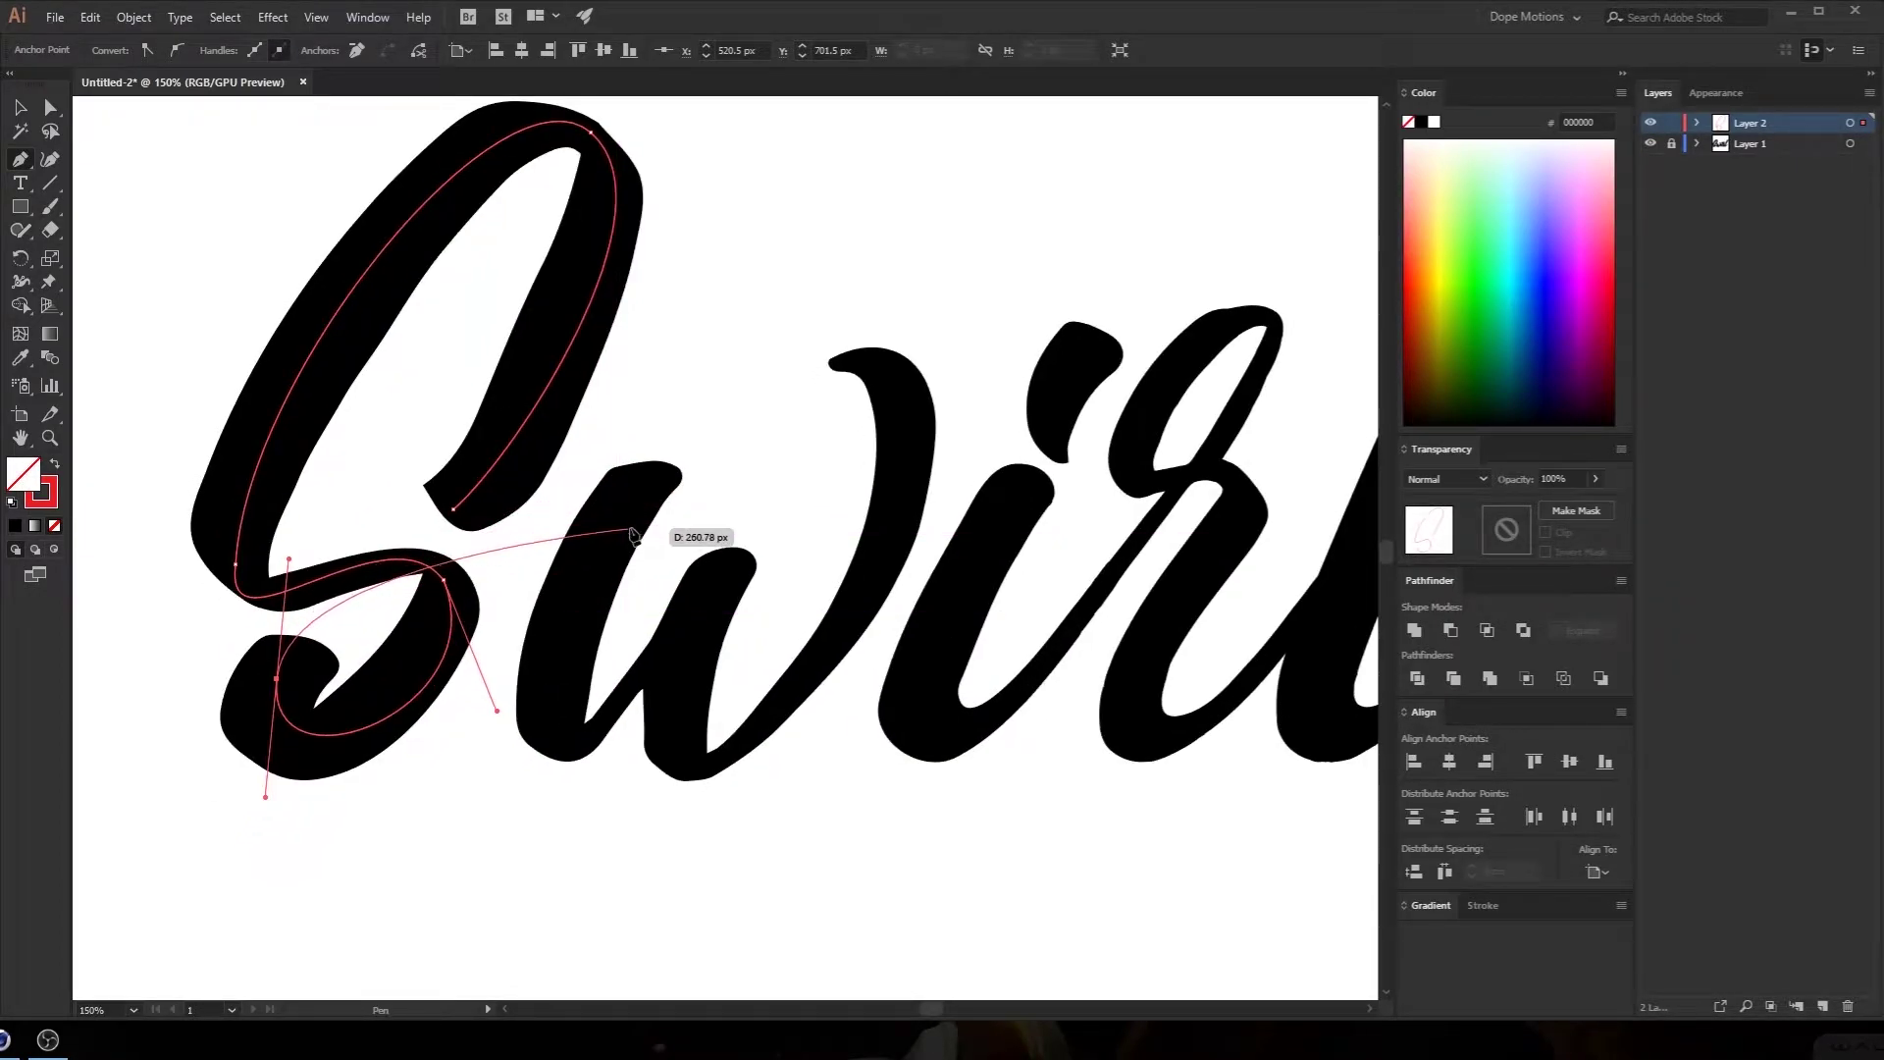
{"action": "left_click_drag", "start_coordinate": [614, 503], "coordinate": [613, 537]}
{"action": "left_click_drag", "start_coordinate": [555, 714], "coordinate": [581, 749]}
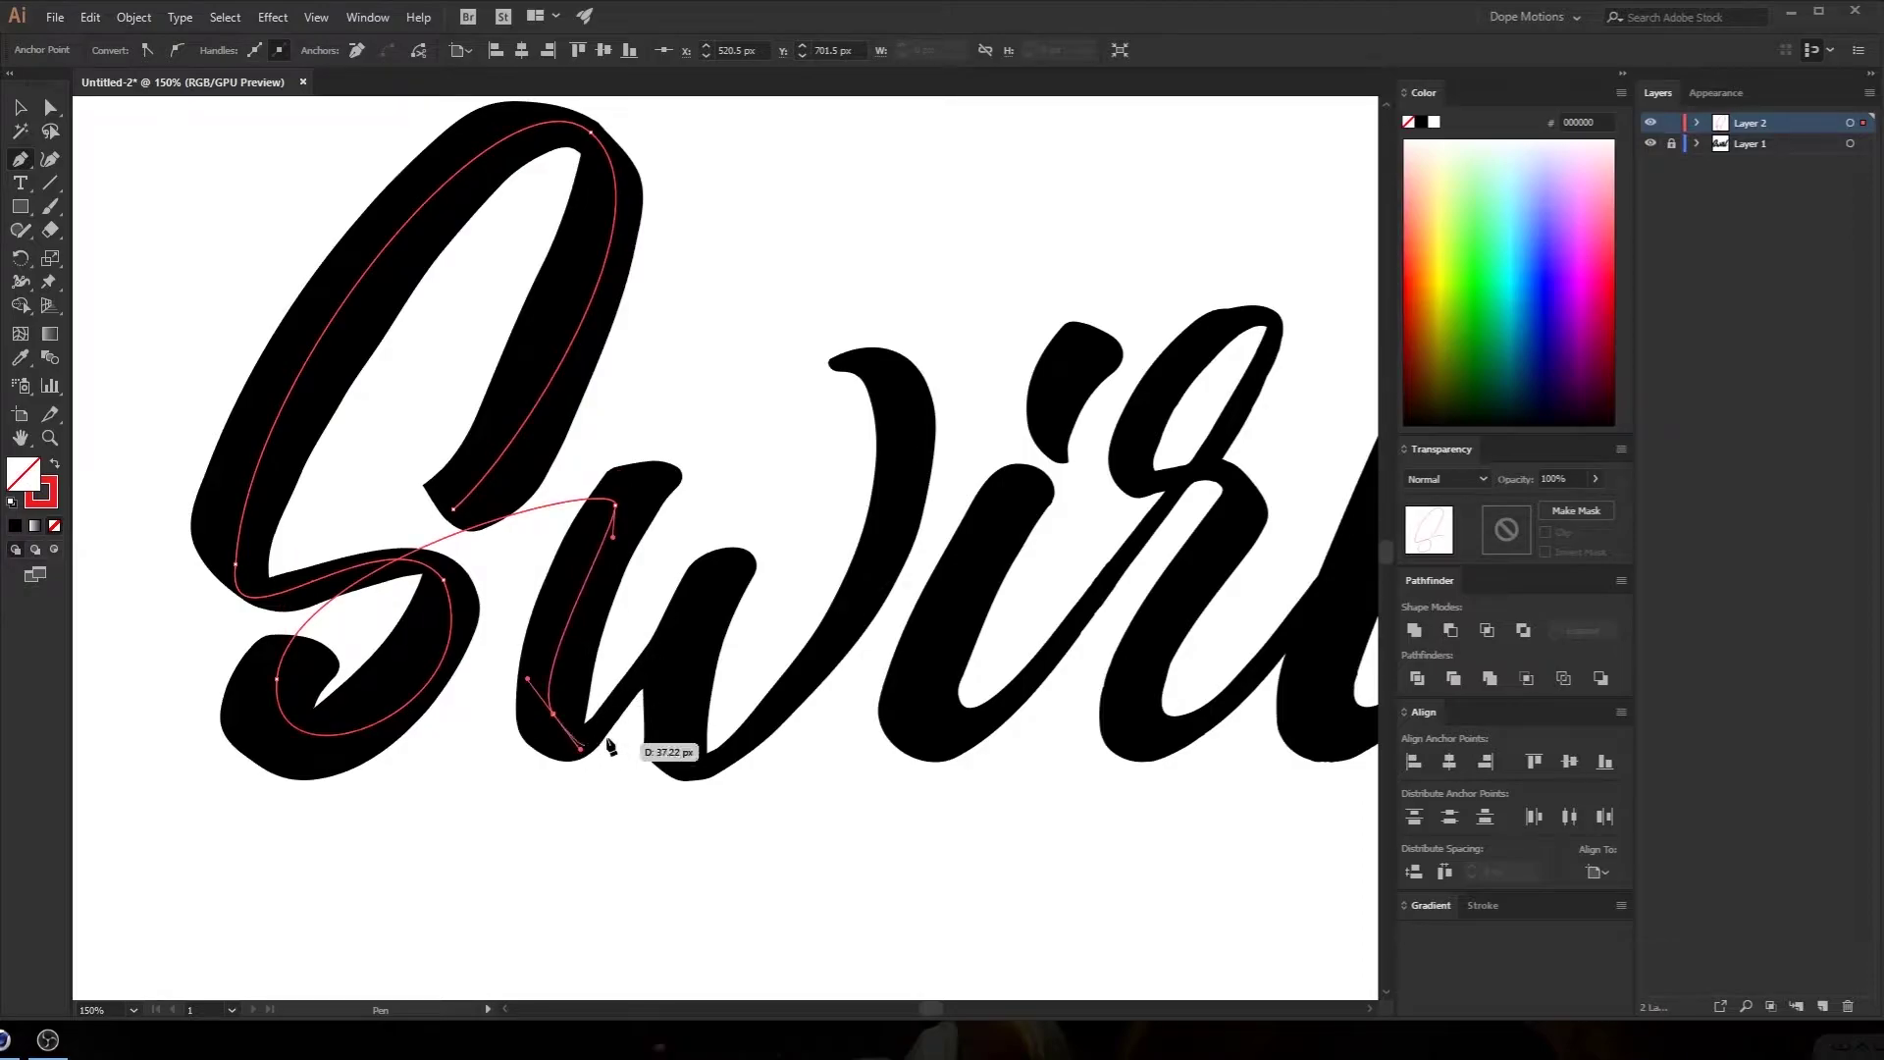
{"action": "key", "text": "ctrl+z"}
{"action": "key", "text": "ctrl+z"}
Continue the path from the S through the w's strokes, looping at each top and curving along the bottoms
{"action": "left_click_drag", "start_coordinate": [651, 524], "coordinate": [685, 485]}
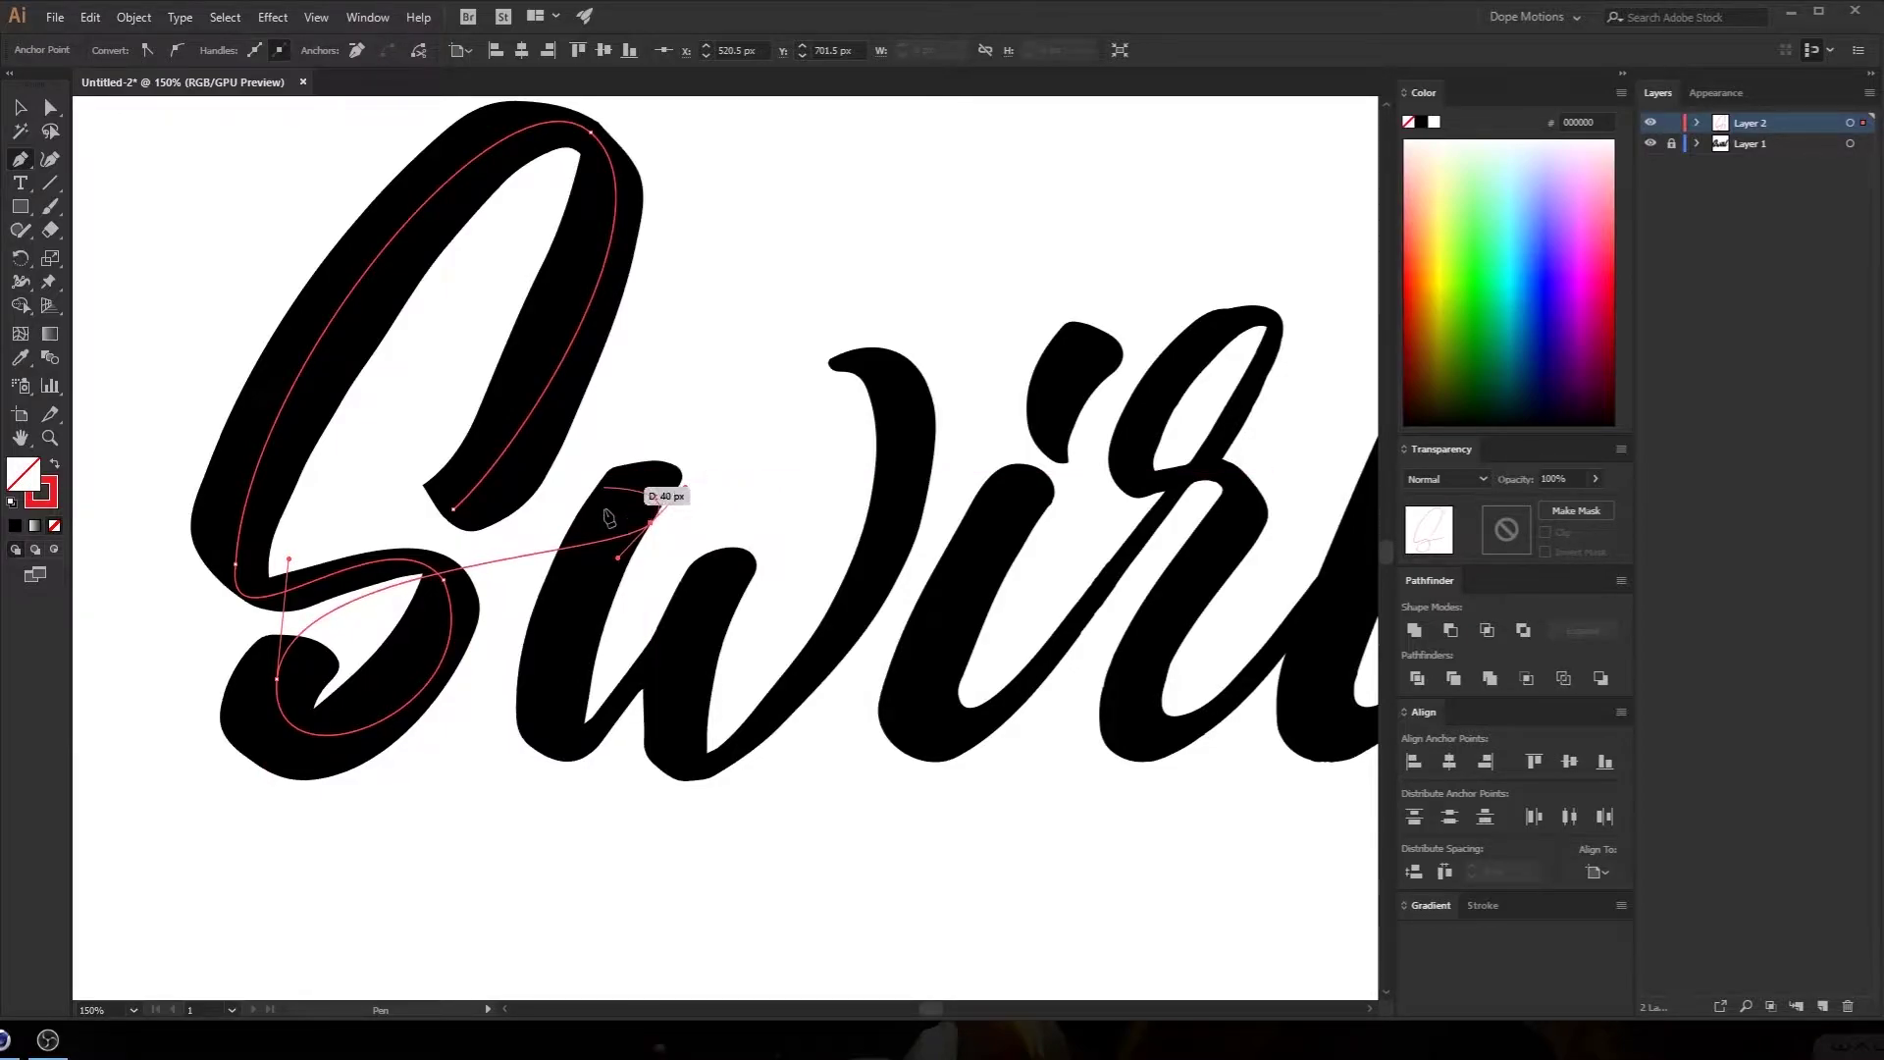
{"action": "left_click_drag", "start_coordinate": [581, 567], "coordinate": [565, 694]}
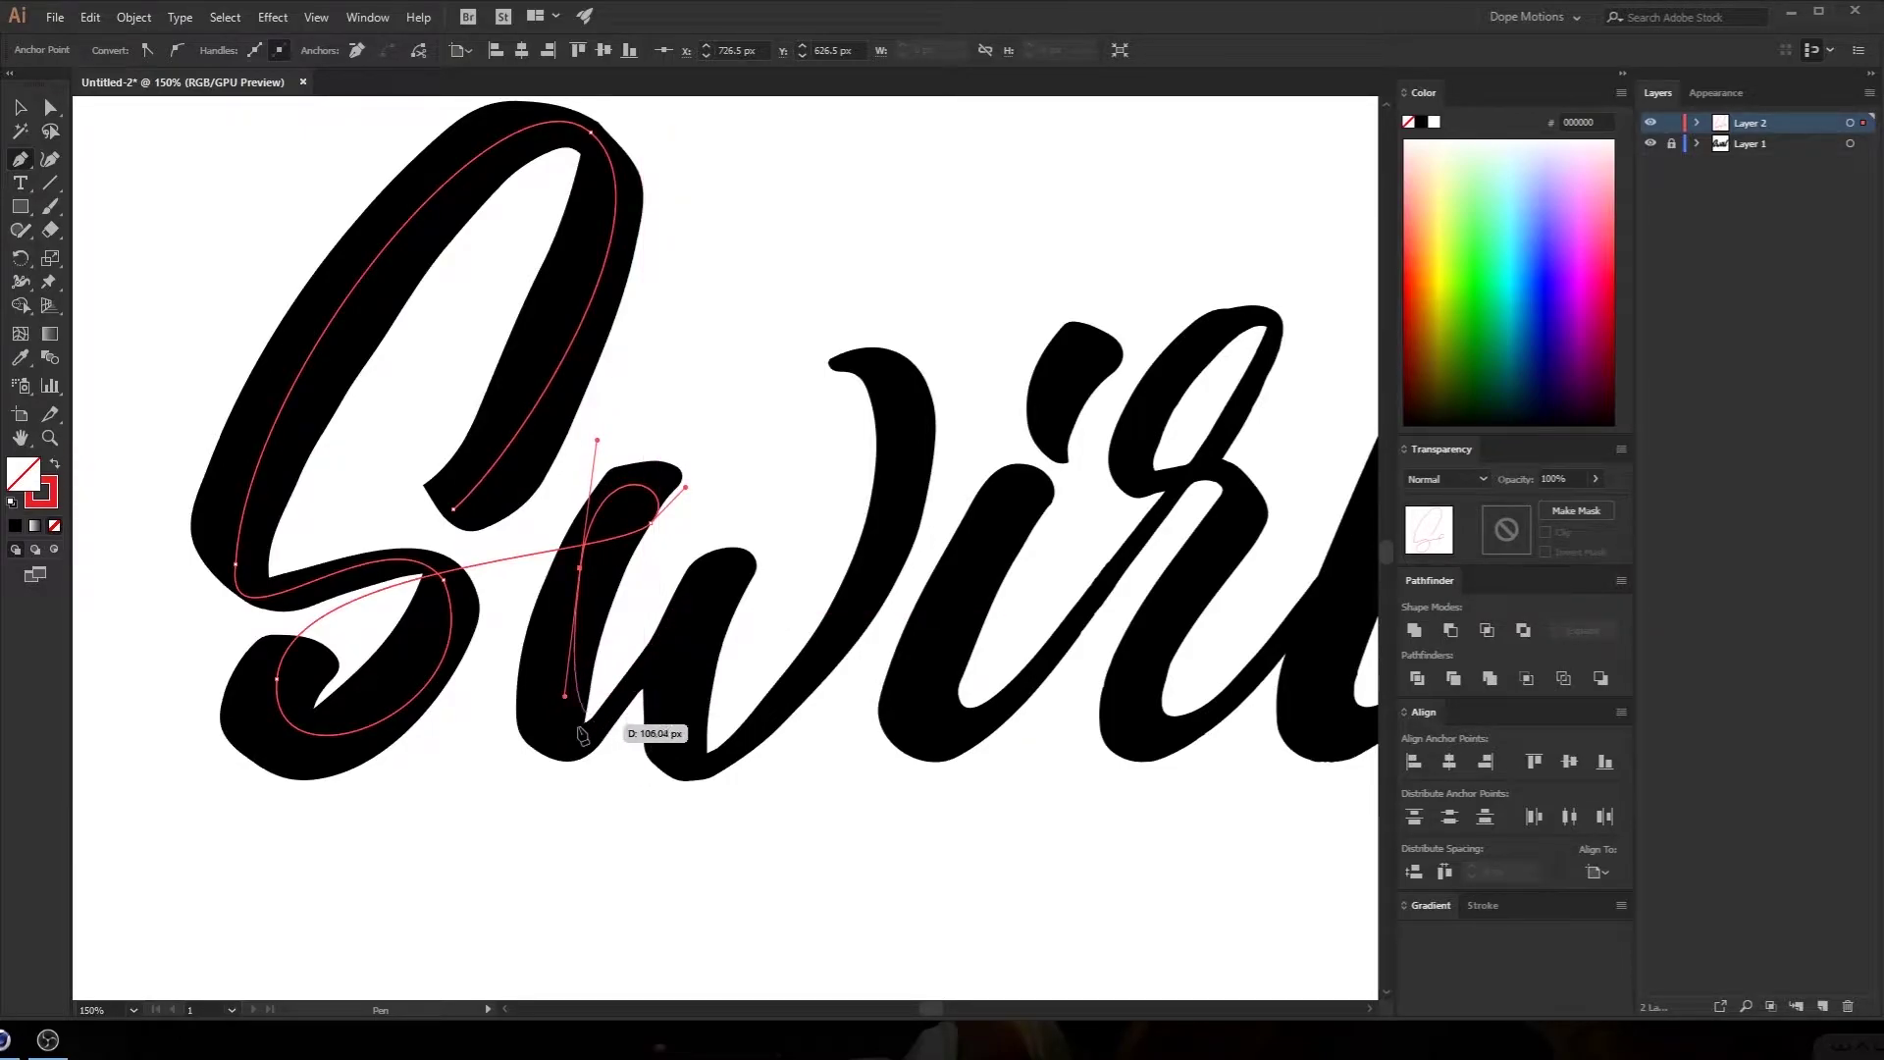
{"action": "left_click_drag", "start_coordinate": [569, 744], "coordinate": [616, 745]}
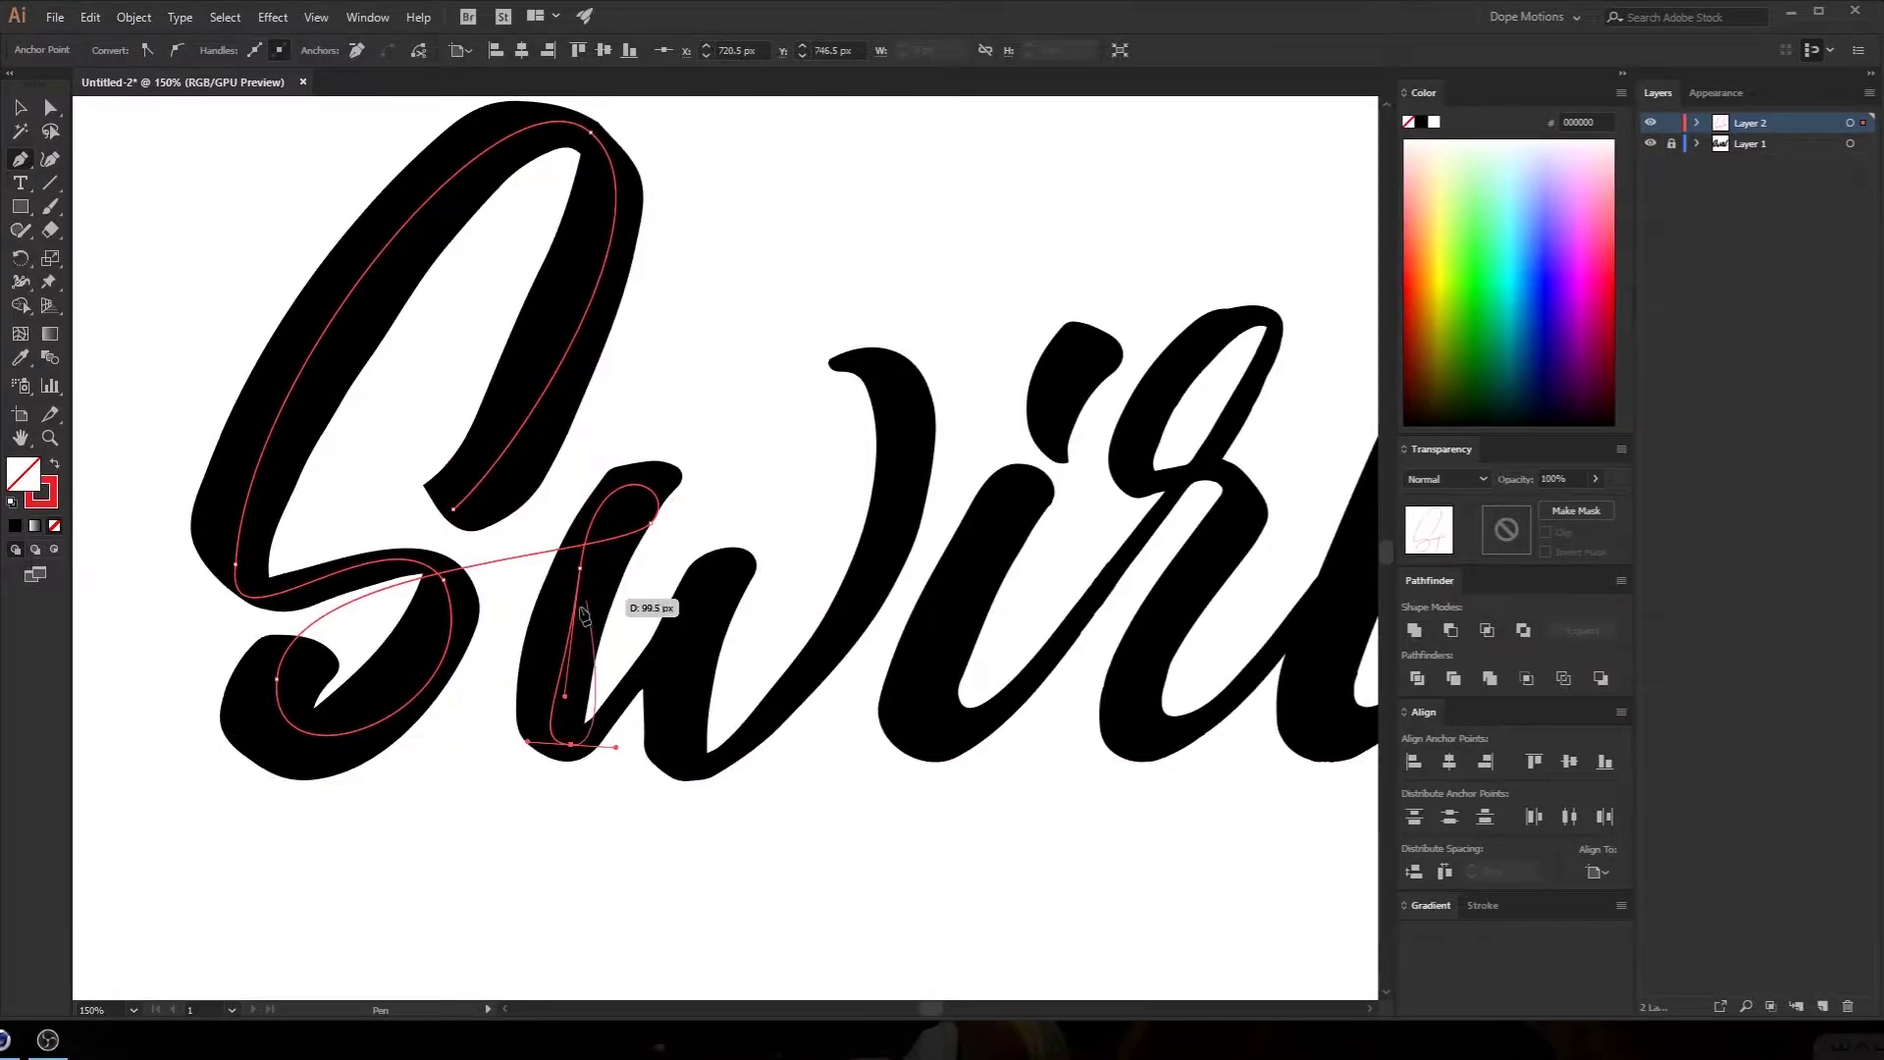
{"action": "key", "text": "ctrl+z"}
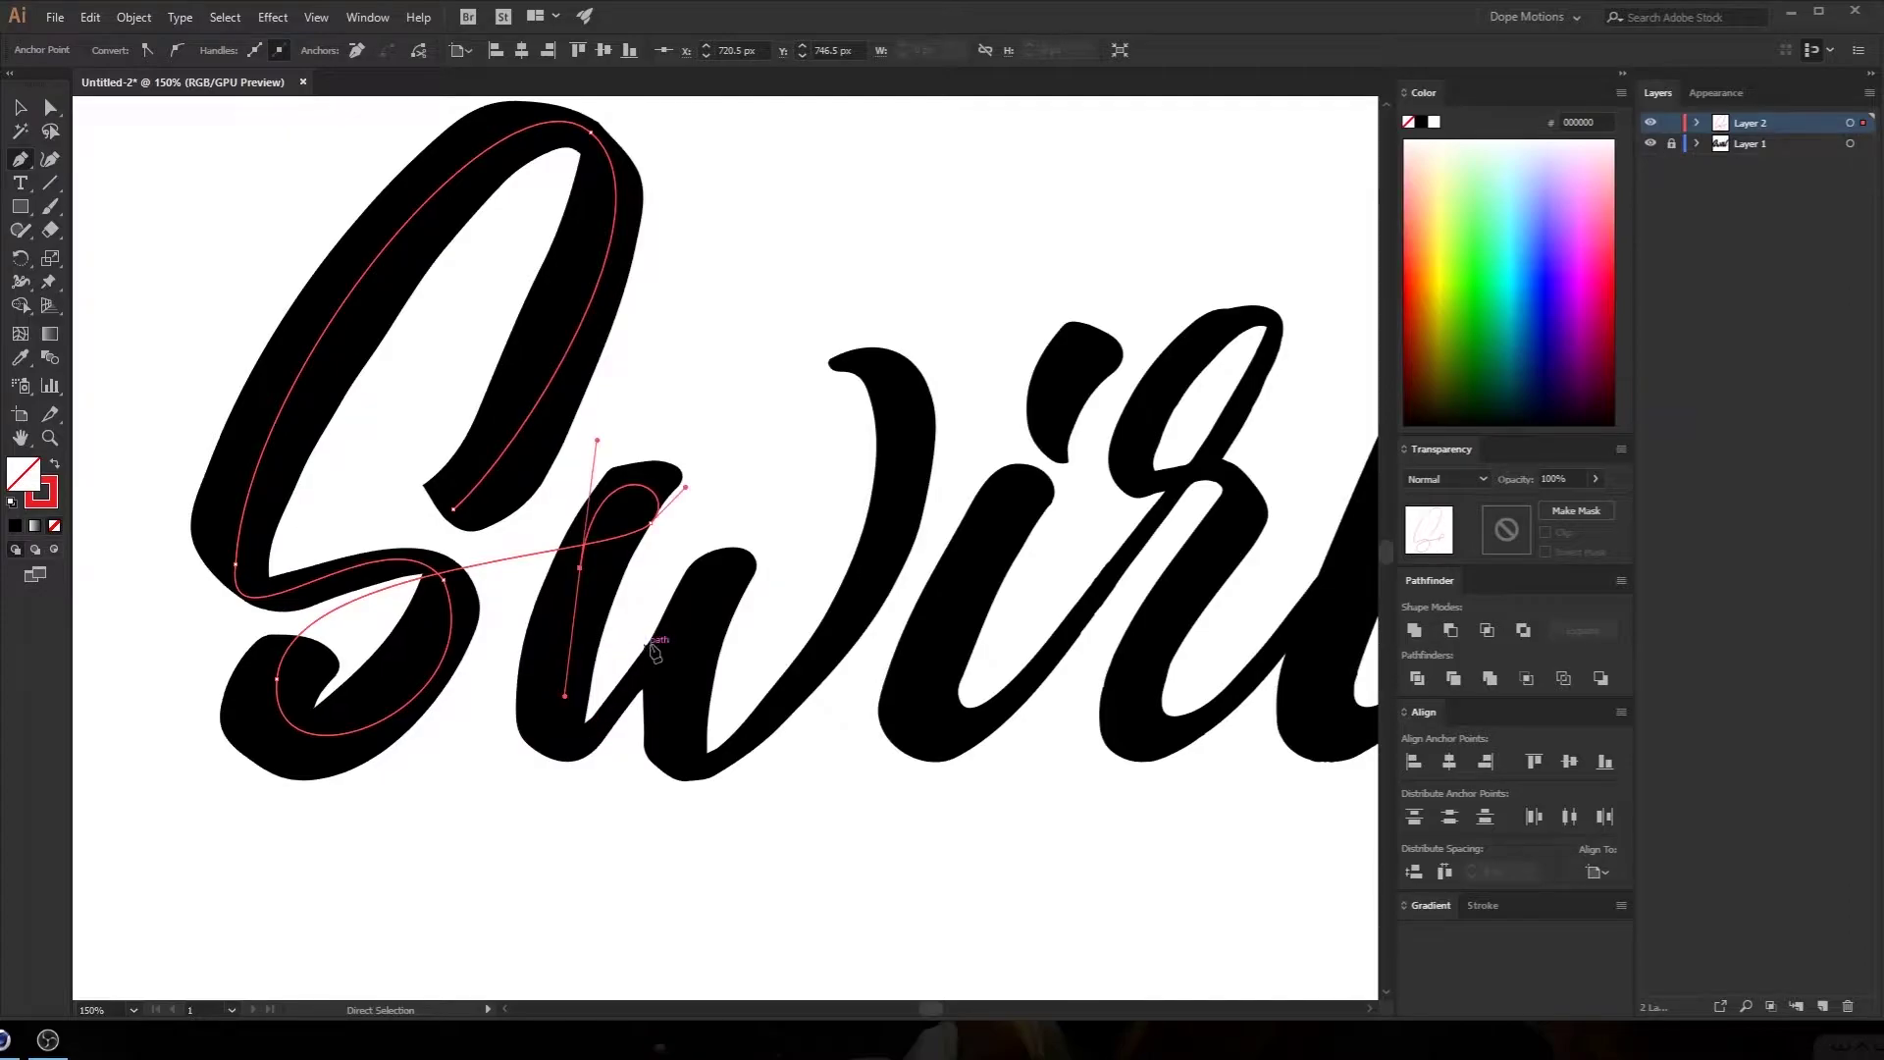
{"action": "mouse_move", "coordinate": [712, 598]}
{"action": "left_mouse_down"}
{"action": "mouse_move", "coordinate": [861, 433]}
{"action": "mouse_move", "coordinate": [878, 369]}
{"action": "mouse_move", "coordinate": [868, 408]}
{"action": "left_mouse_up"}
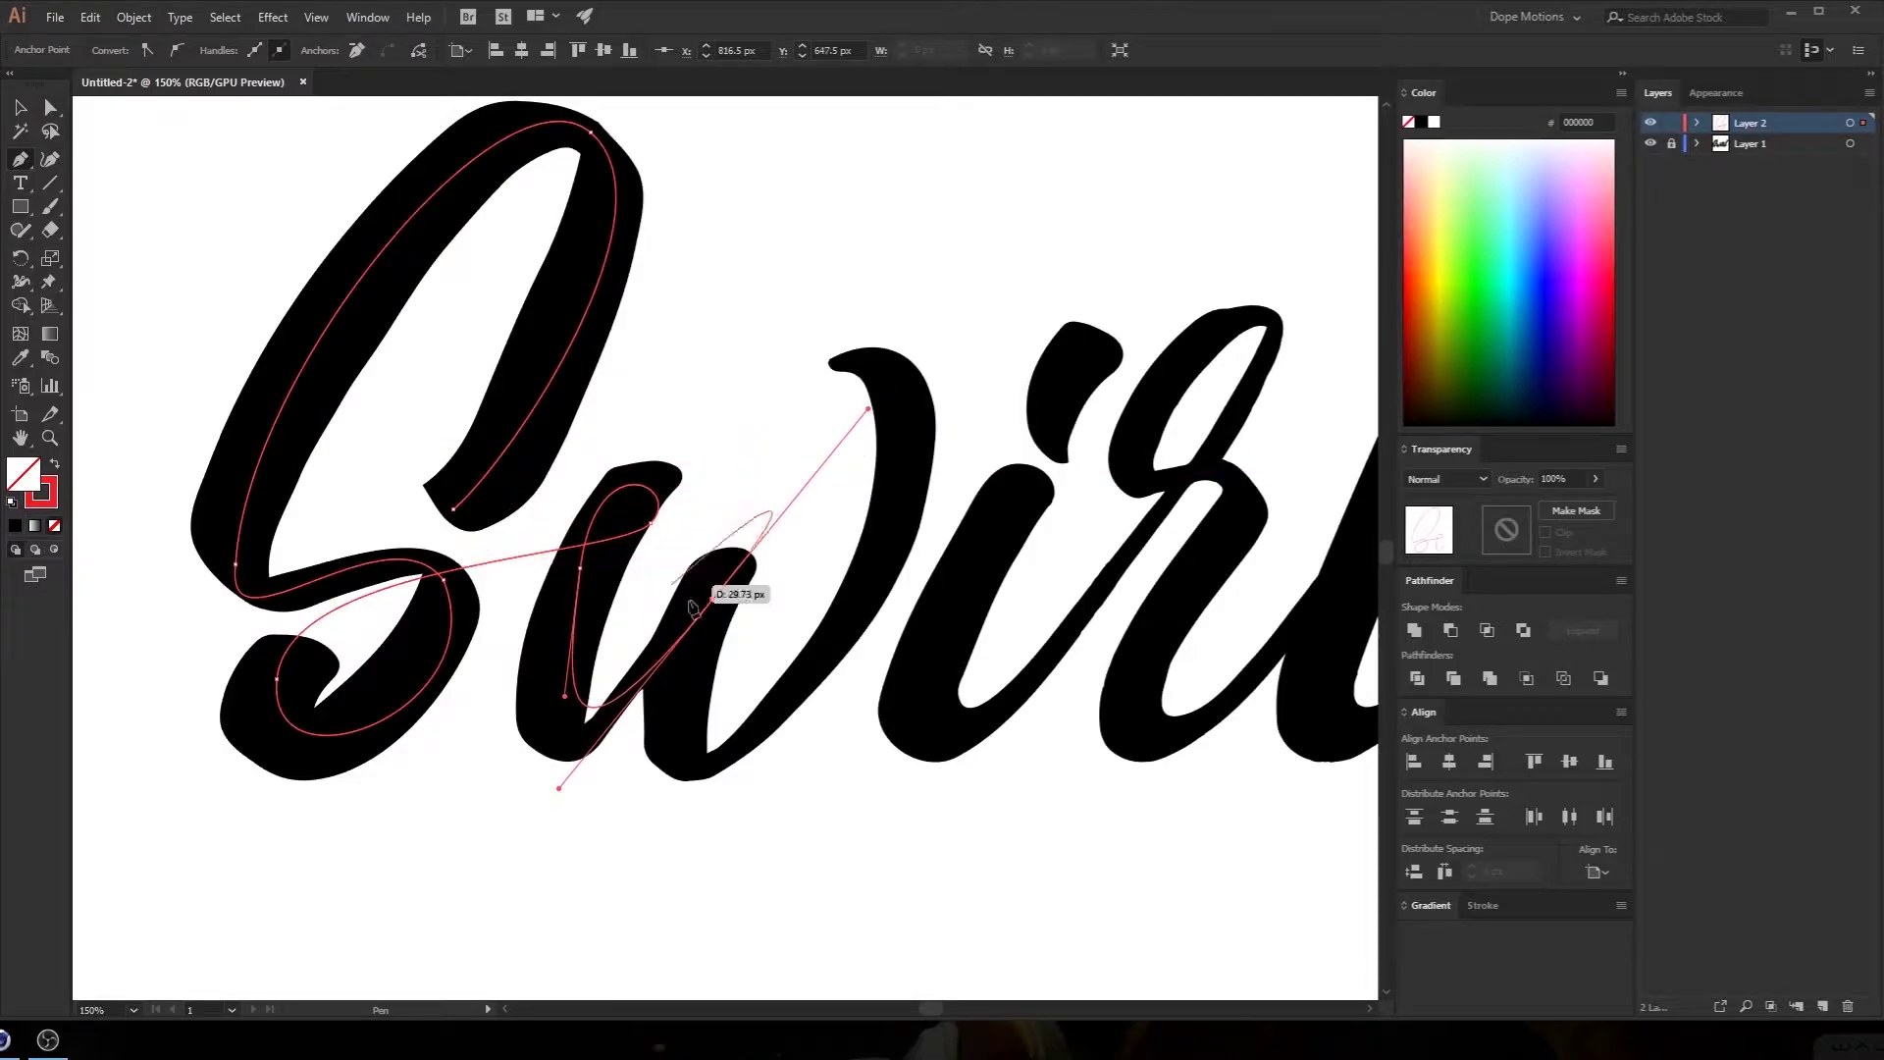
{"action": "mouse_move", "coordinate": [868, 410]}
{"action": "left_mouse_down"}
{"action": "mouse_move", "coordinate": [786, 489]}
{"action": "mouse_move", "coordinate": [767, 537]}
{"action": "mouse_move", "coordinate": [694, 576]}
{"action": "mouse_move", "coordinate": [684, 778]}
{"action": "mouse_move", "coordinate": [728, 768]}
{"action": "left_mouse_up"}
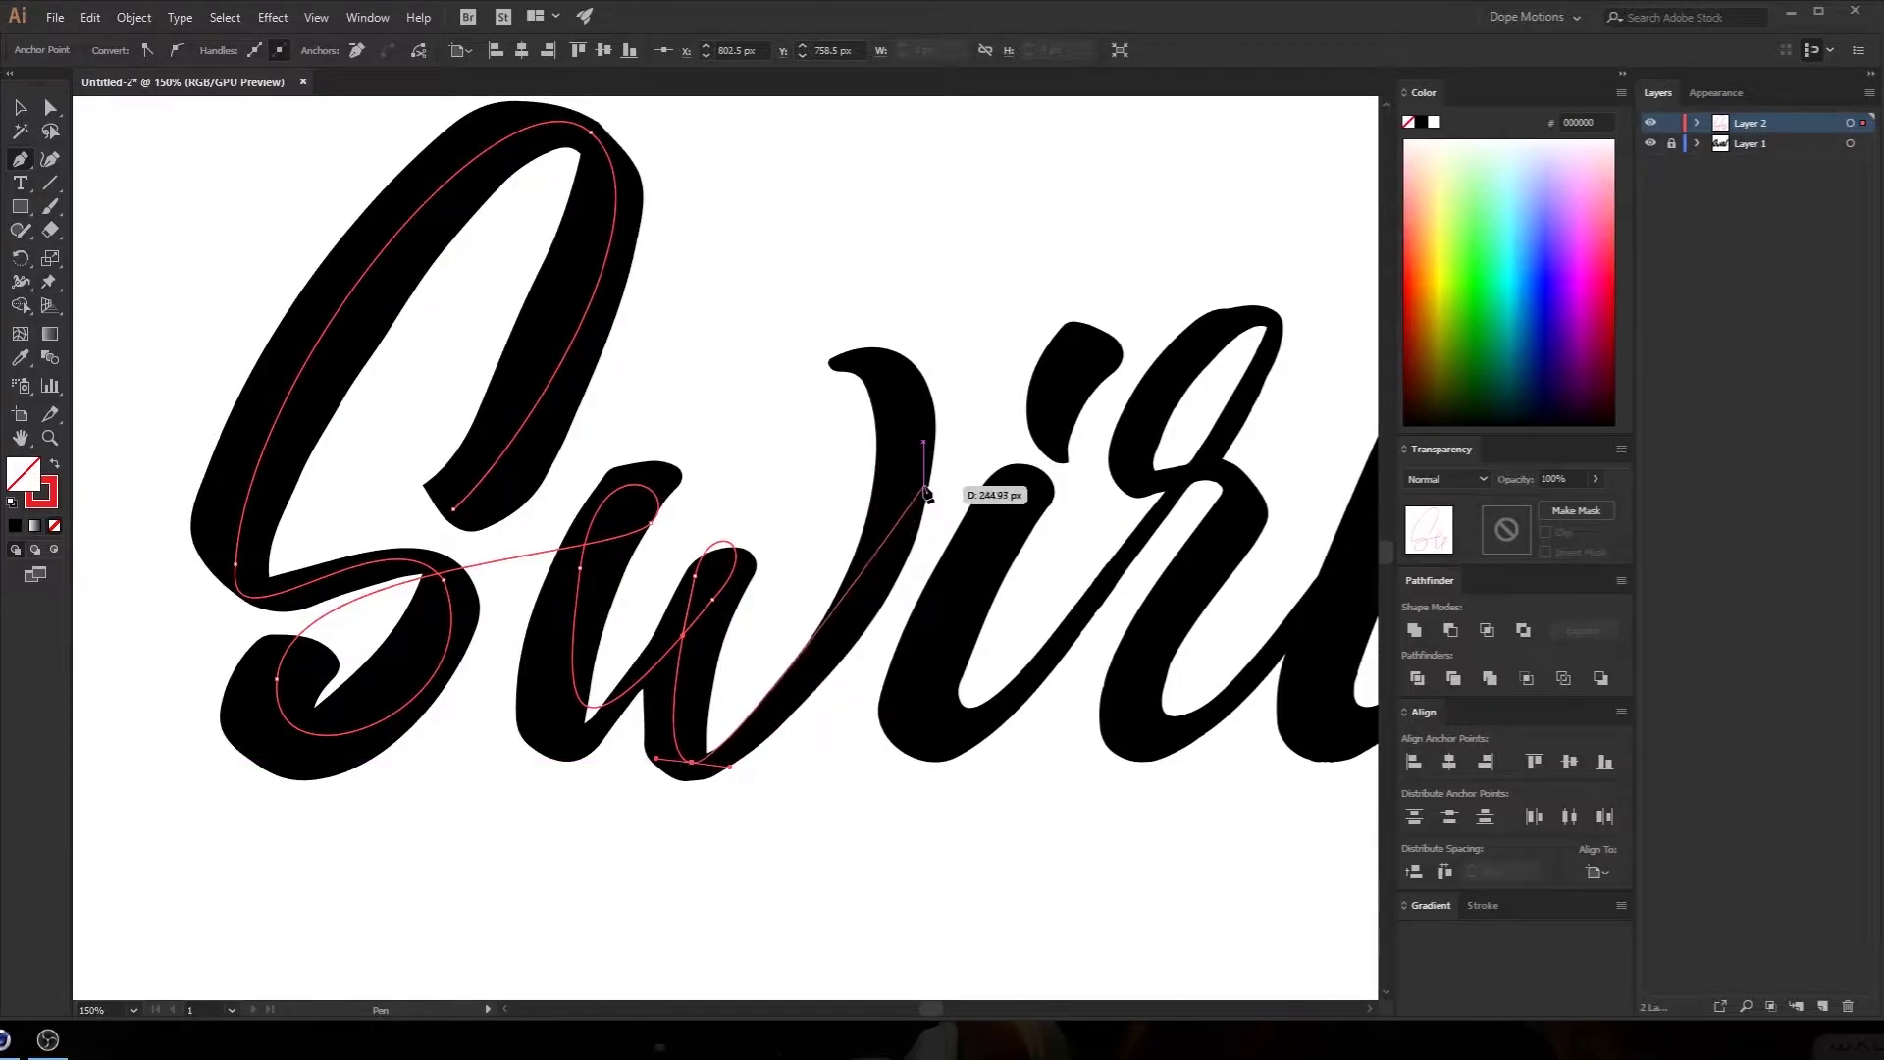
{"action": "left_click_drag", "start_coordinate": [924, 482], "coordinate": [981, 305]}
{"action": "left_click_drag", "start_coordinate": [883, 496], "coordinate": [917, 538]}
Continue the path from the w's last upstroke around the top of the i and down its stem to the lower bend
{"action": "left_click_drag", "start_coordinate": [1040, 517], "coordinate": [1072, 477]}
{"action": "left_click_drag", "start_coordinate": [959, 558], "coordinate": [920, 663]}
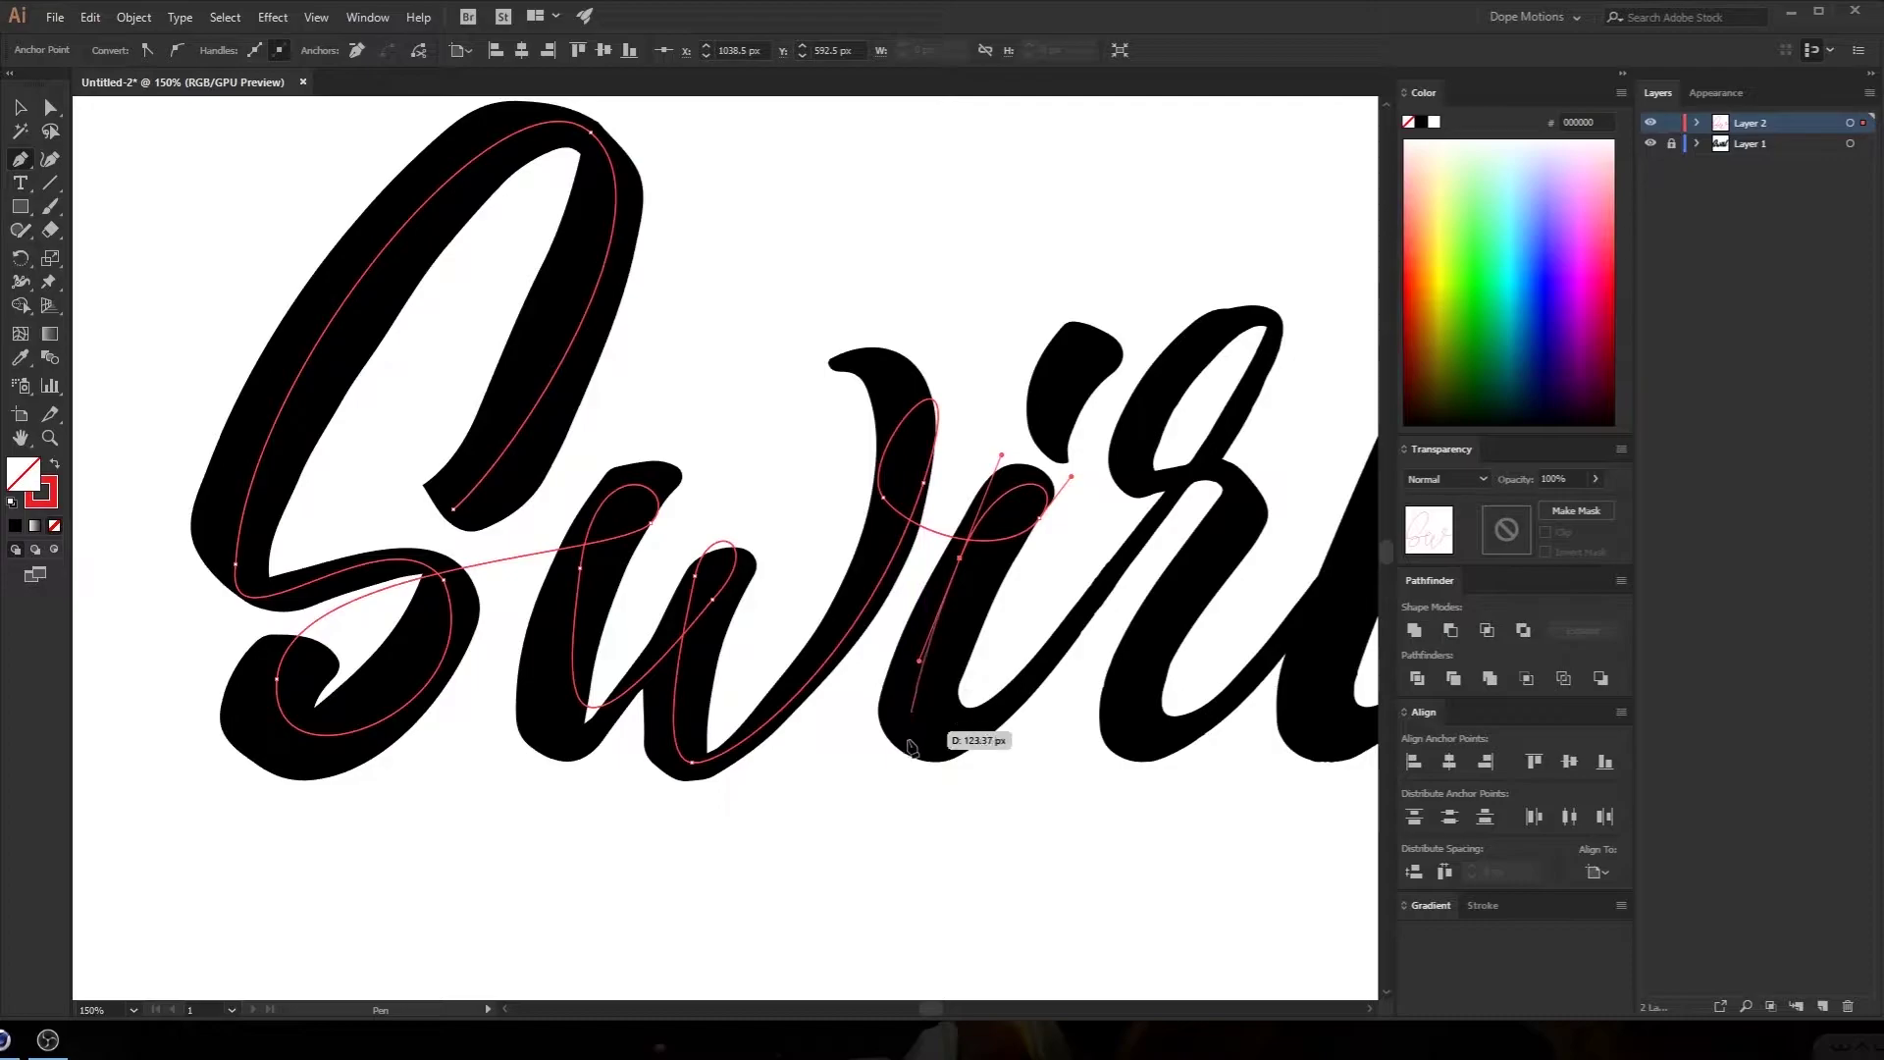
{"action": "left_click_drag", "start_coordinate": [935, 730], "coordinate": [964, 743]}
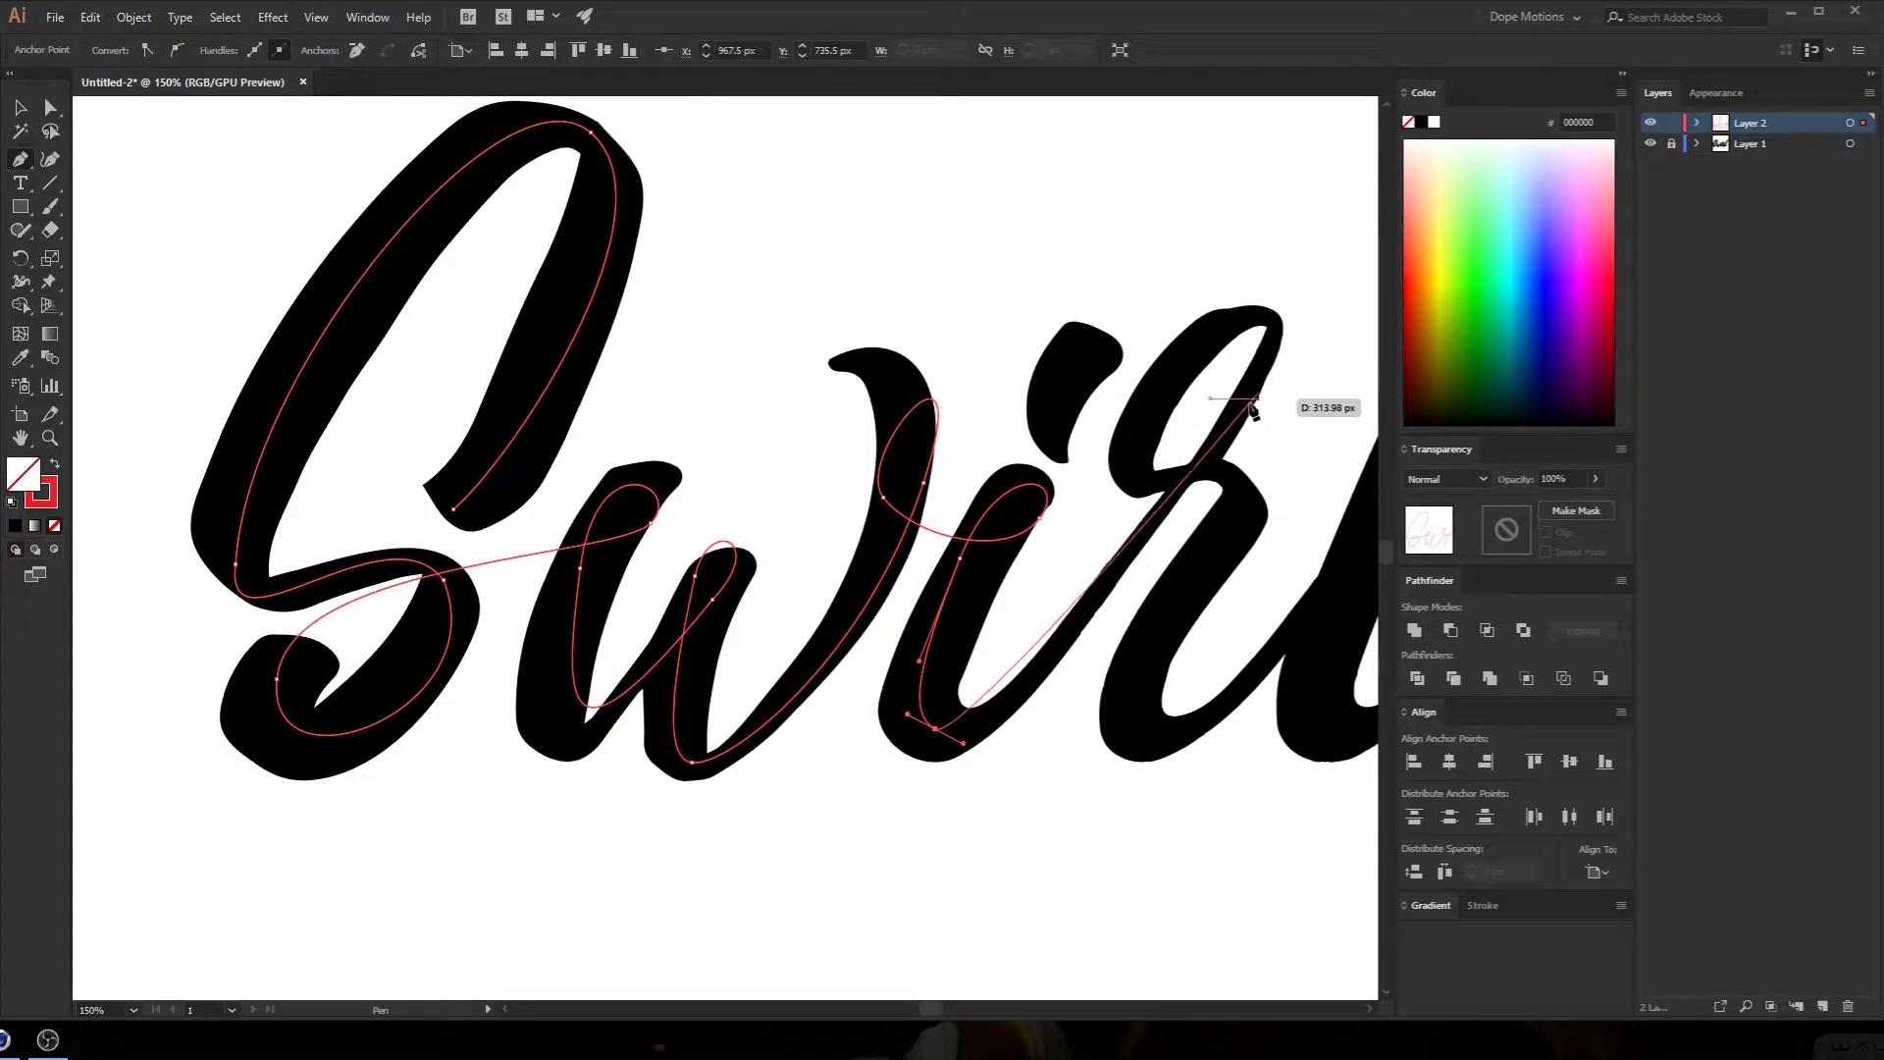
{"action": "left_click_drag", "start_coordinate": [1276, 341], "coordinate": [1347, 175]}
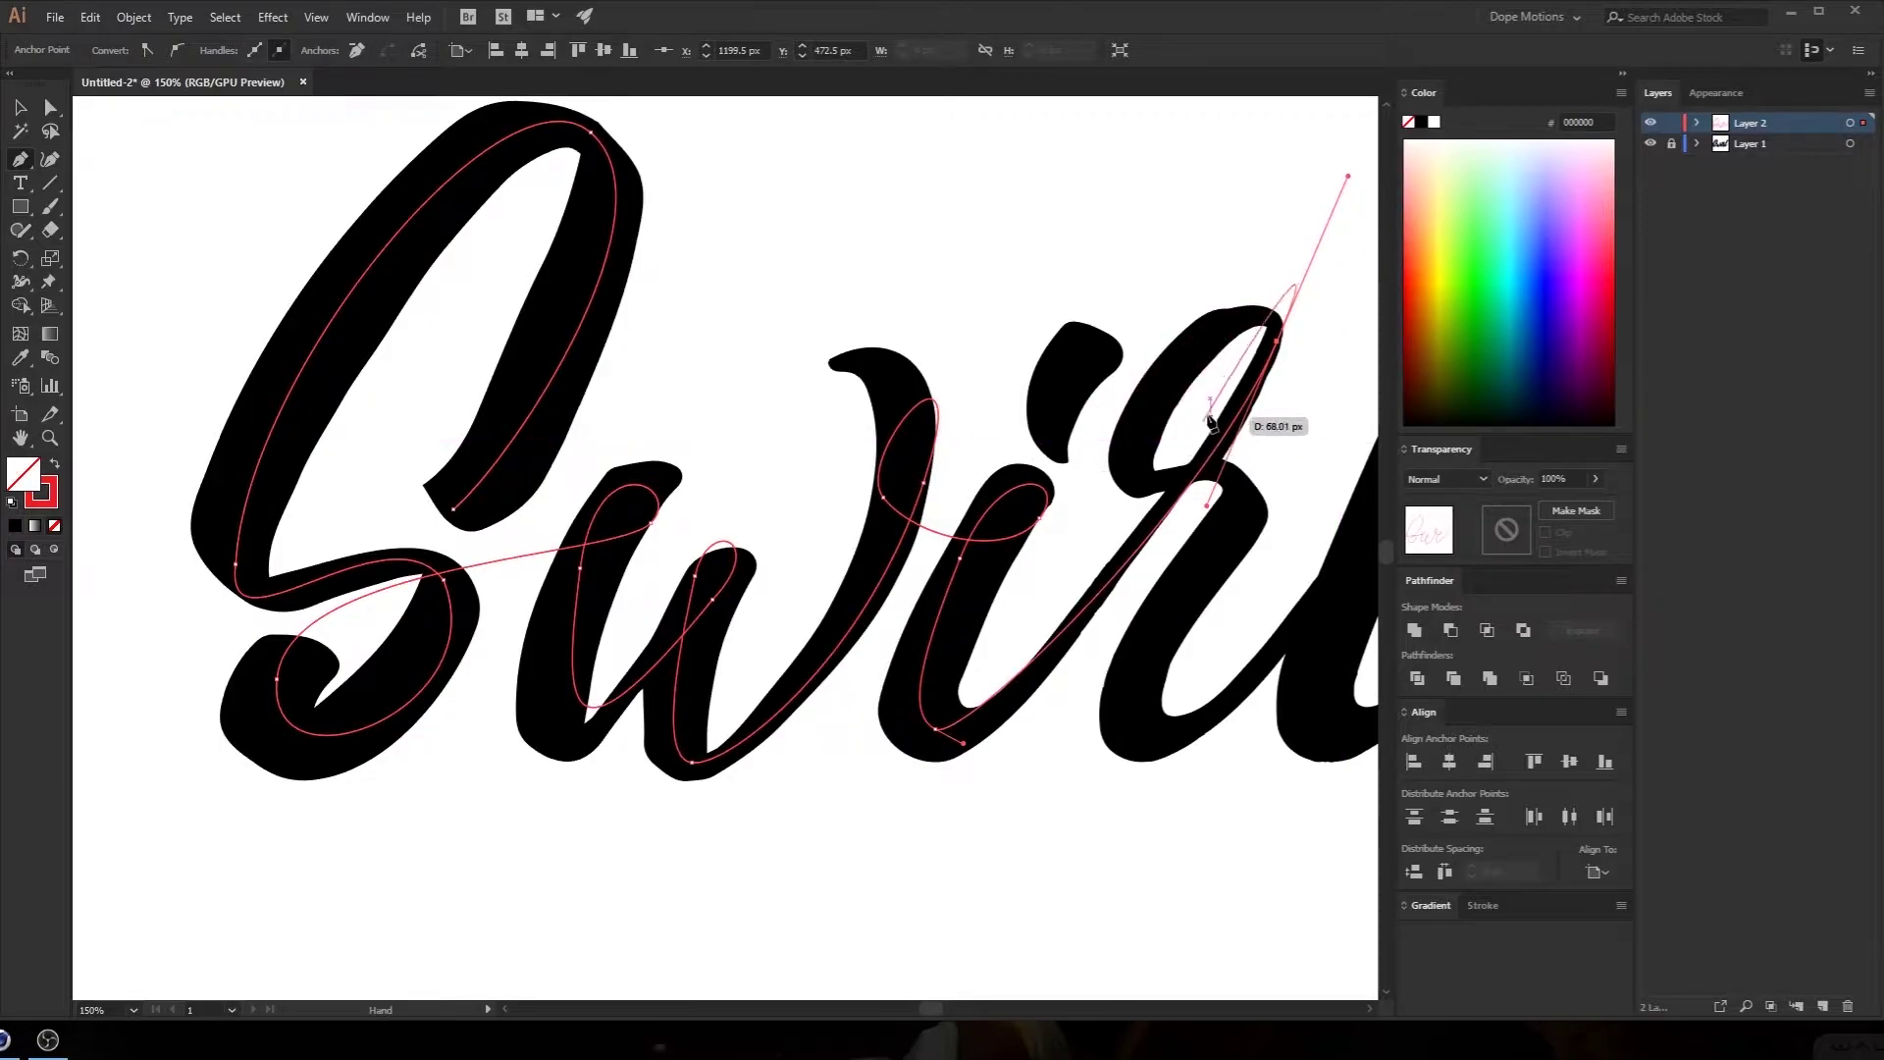
{"action": "key", "text": "ctrl+z"}
{"action": "key", "text": "ctrl+z"}
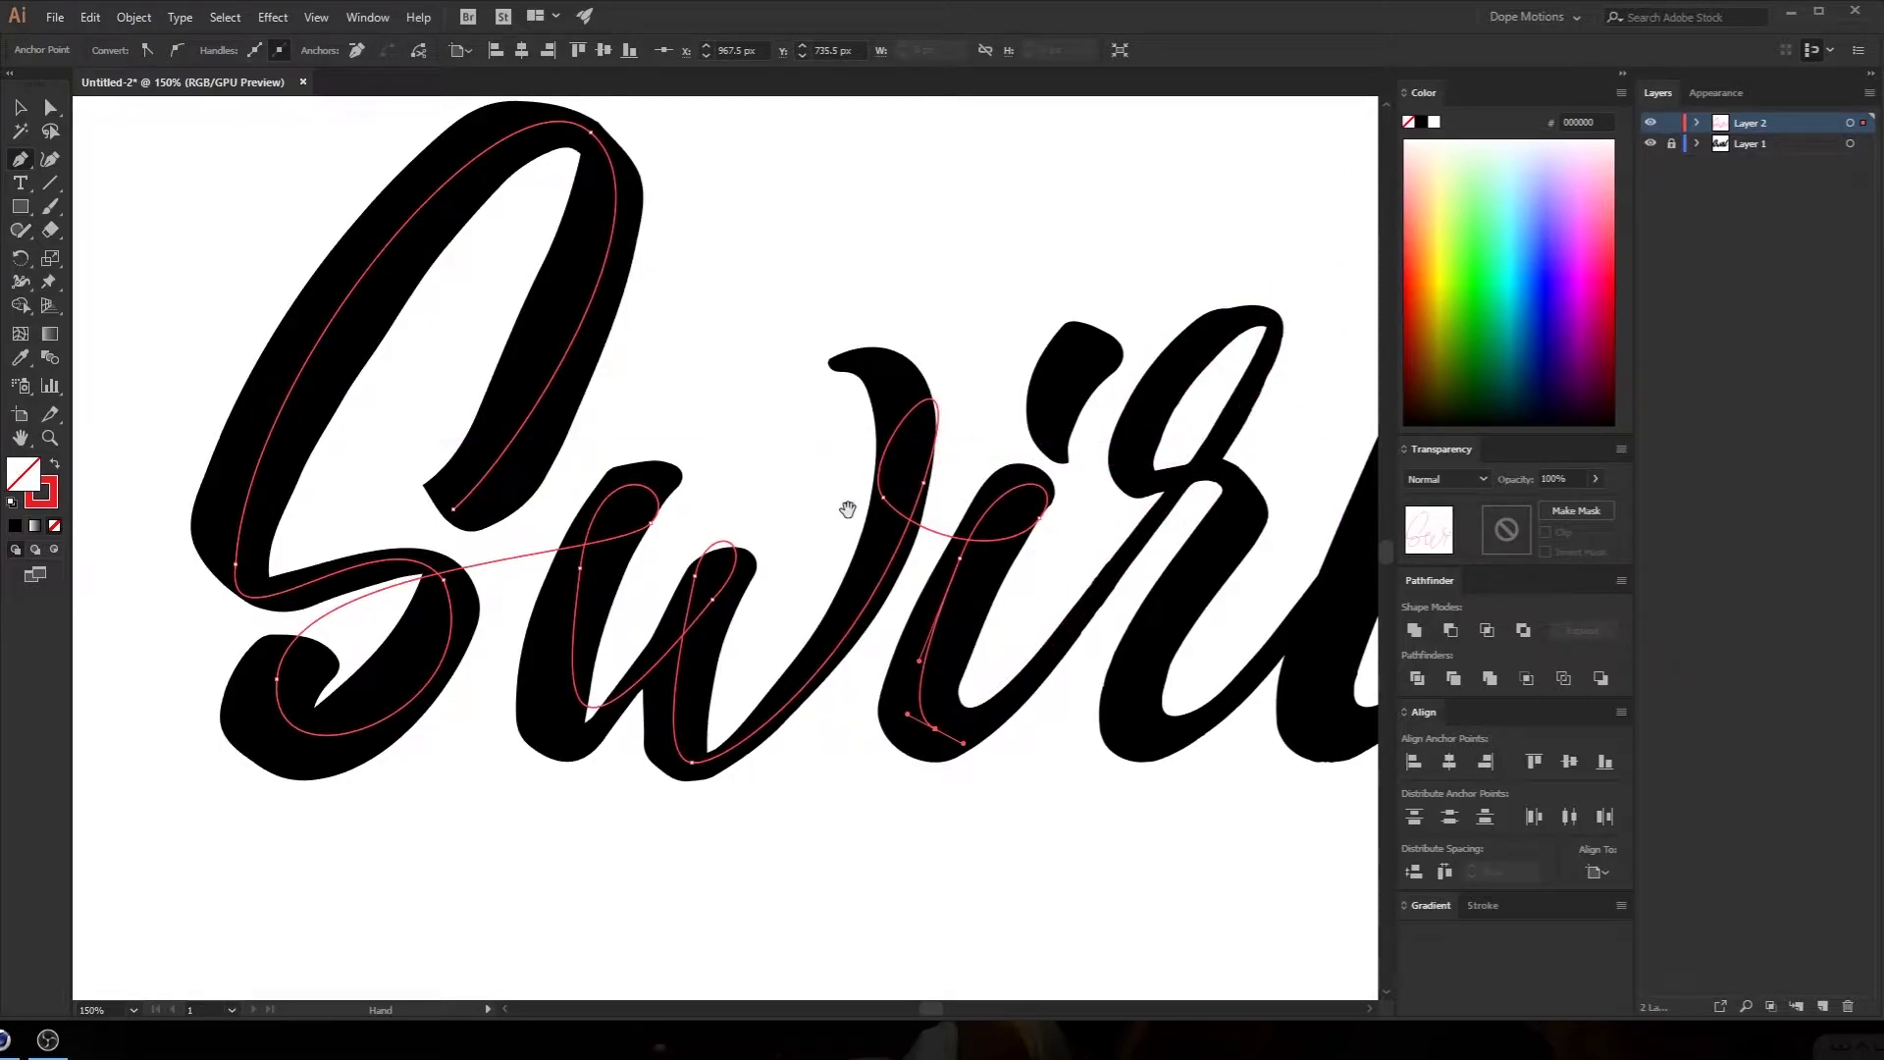
{"action": "left_click_drag", "start_coordinate": [1182, 463], "coordinate": [979, 476]}
{"action": "left_click_drag", "start_coordinate": [1069, 333], "coordinate": [1078, 263]}
{"action": "left_click_drag", "start_coordinate": [1092, 192], "coordinate": [1117, 181]}
{"action": "key", "text": "ctrl+z"}
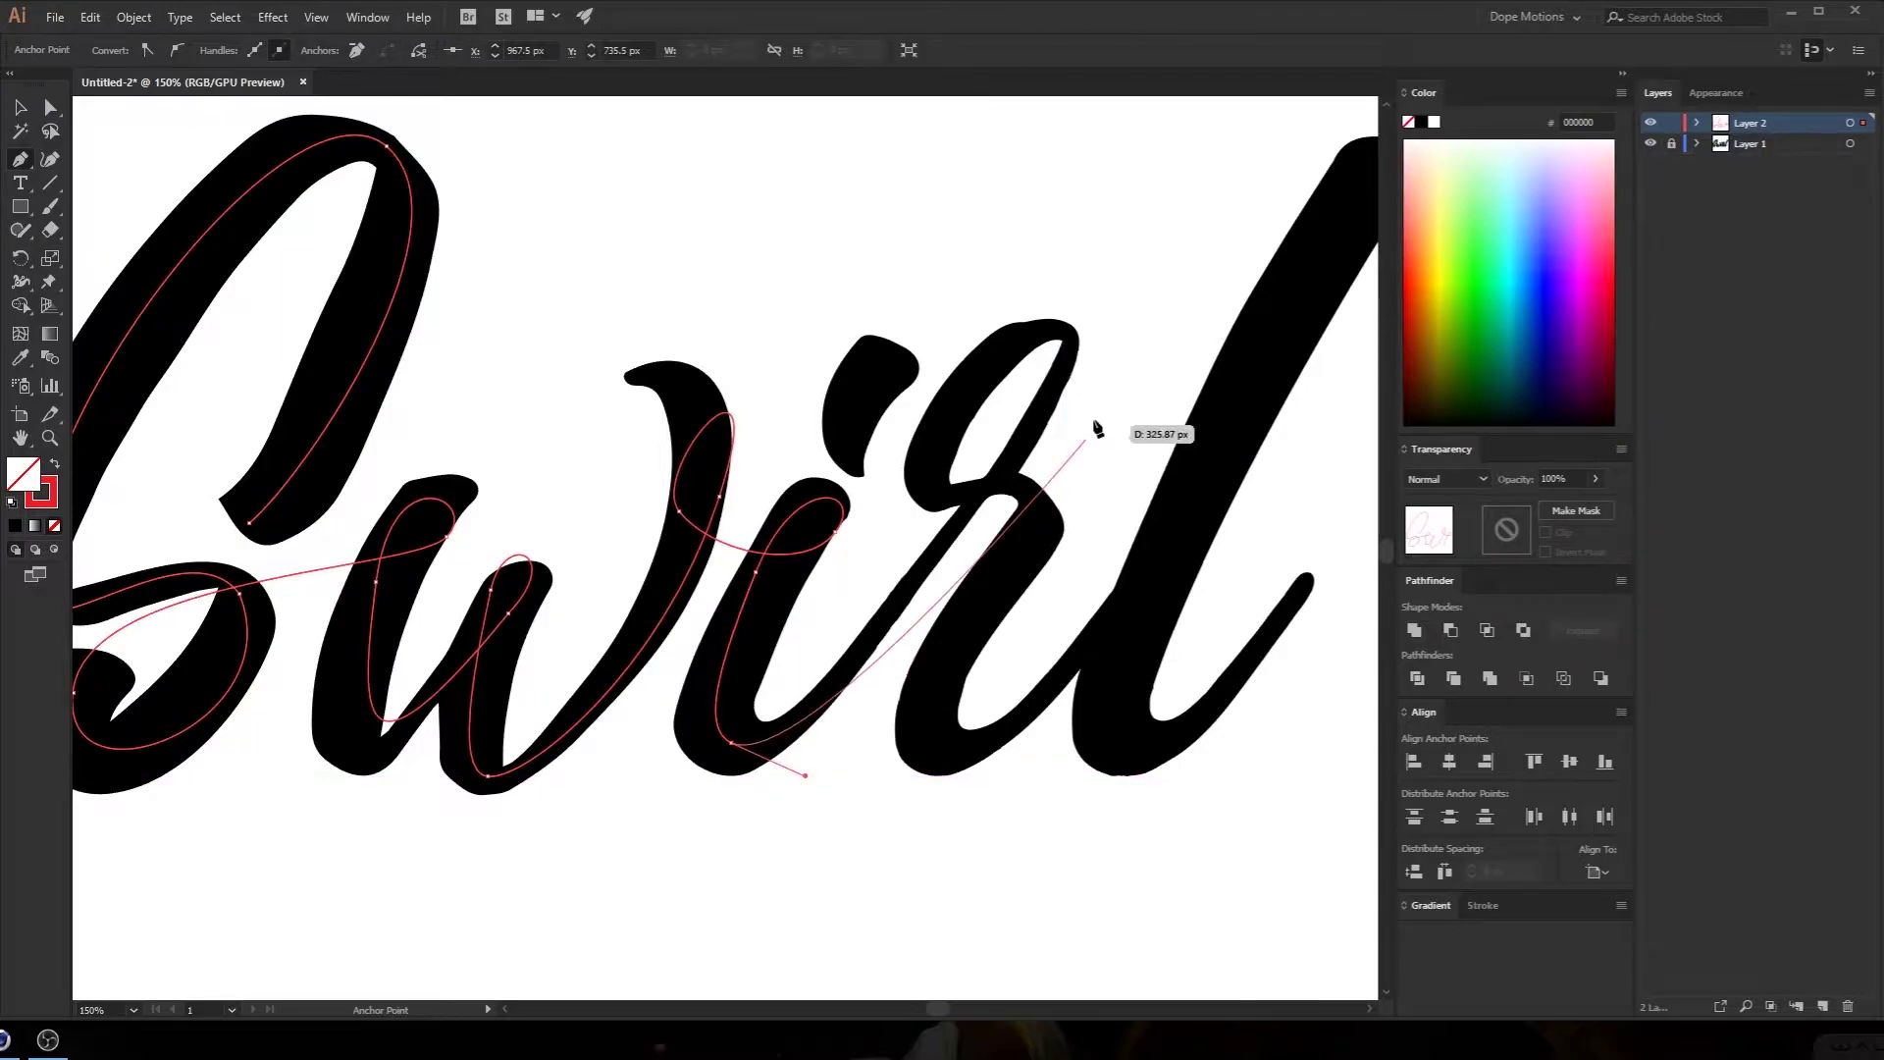
Continue the path up from the i, round the r's upper loop and shoulder, and down to its lower bend
{"action": "left_click_drag", "start_coordinate": [1073, 333], "coordinate": [937, 563]}
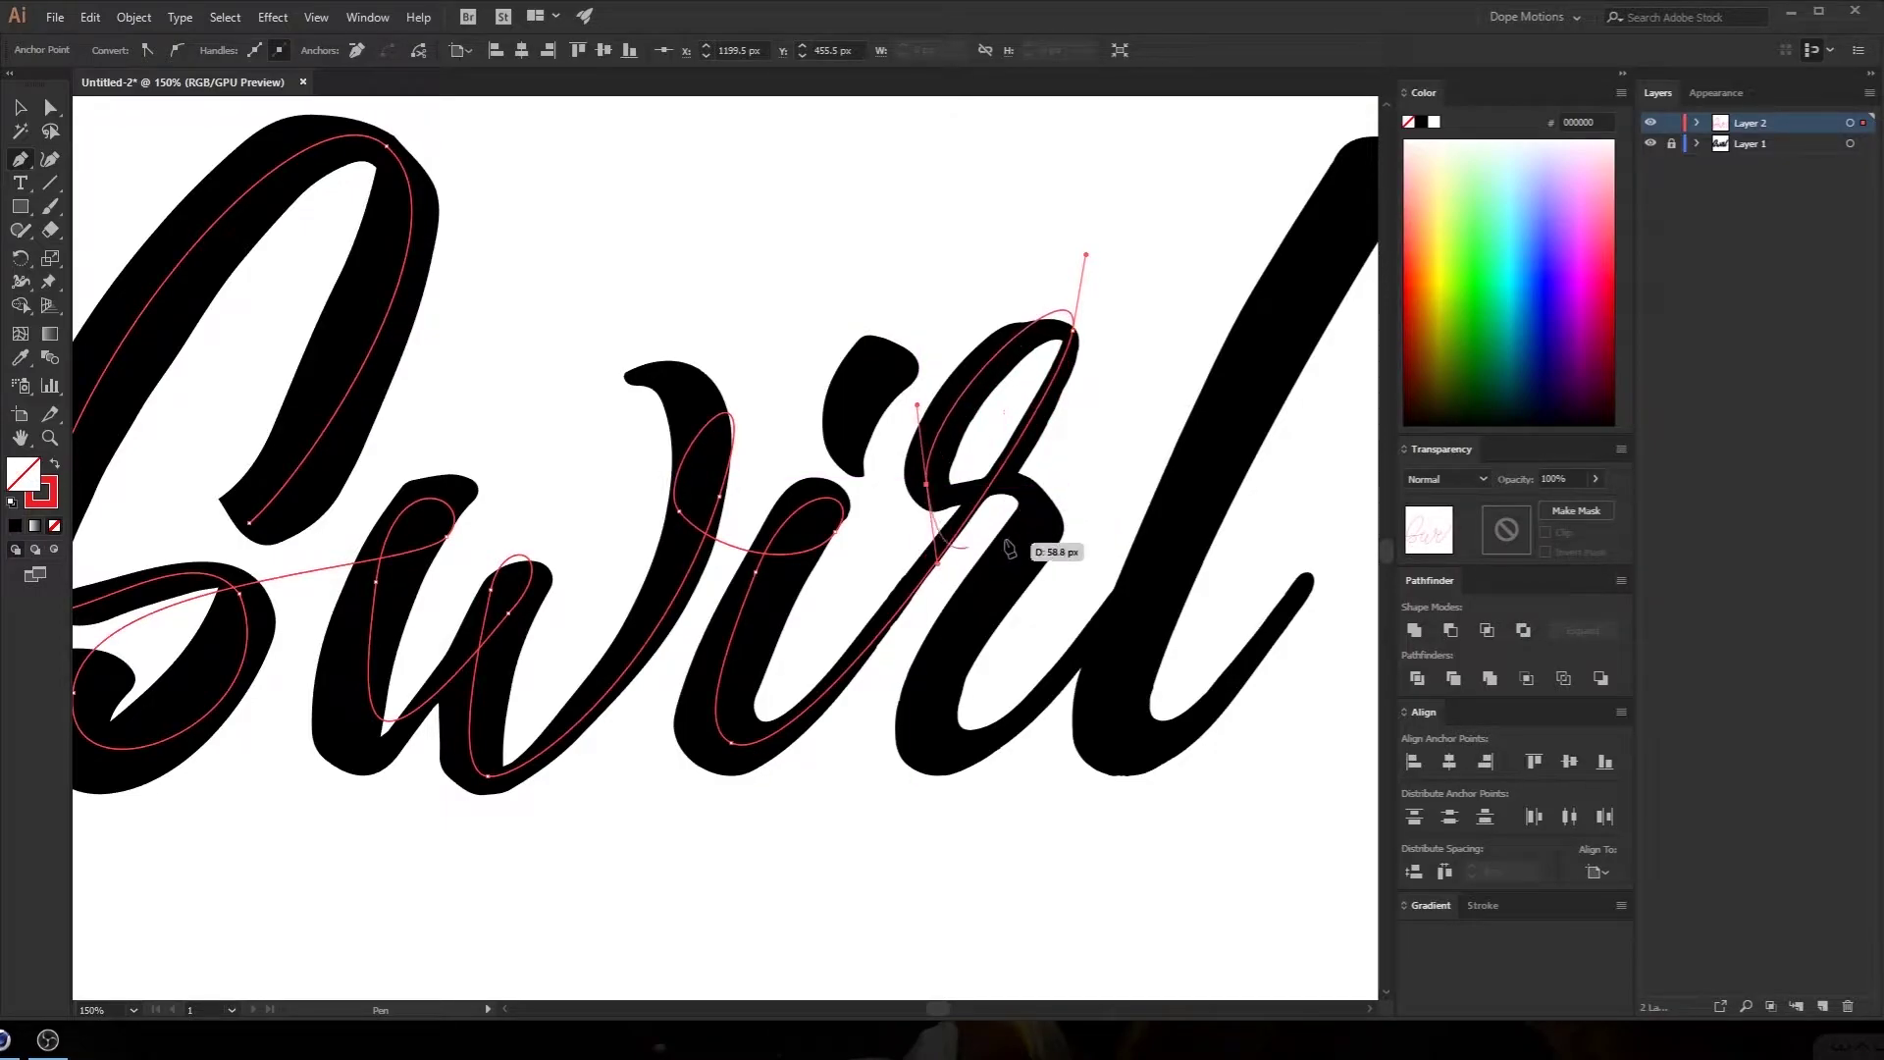
{"action": "left_click_drag", "start_coordinate": [1045, 530], "coordinate": [1001, 623]}
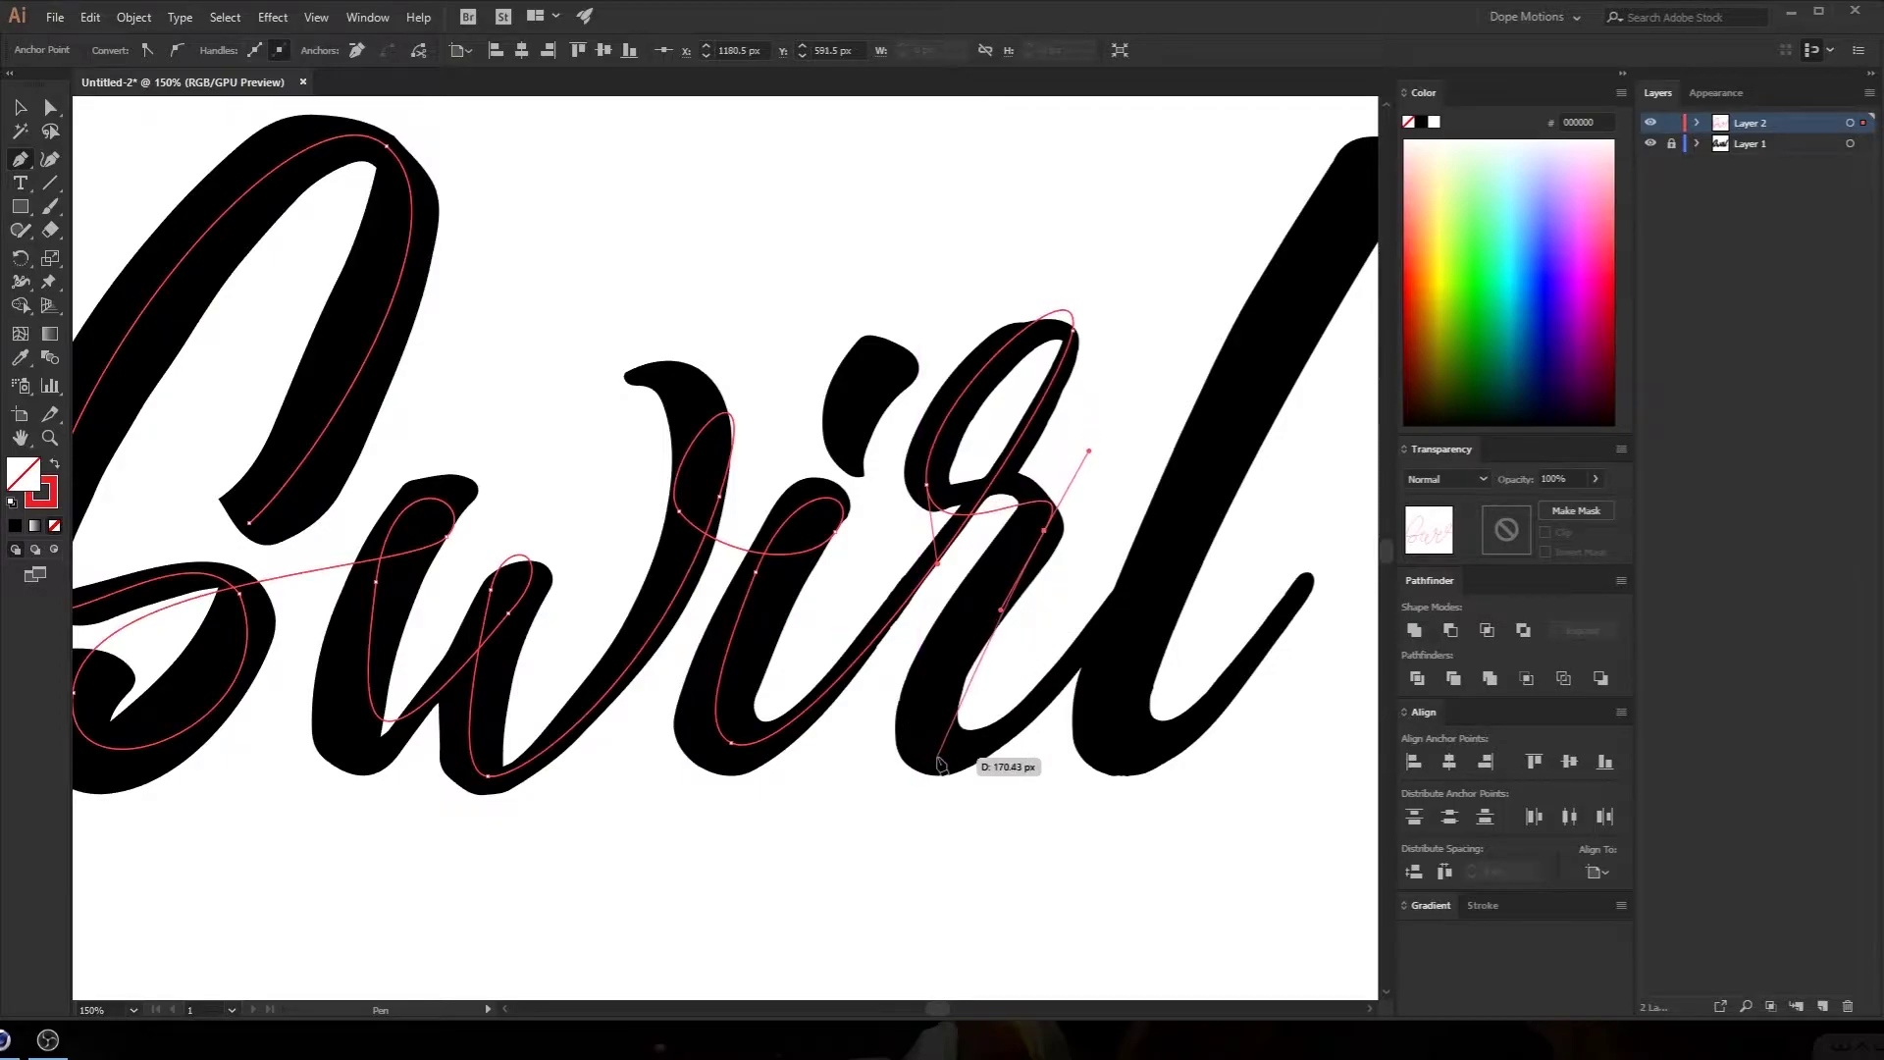
{"action": "left_click_drag", "start_coordinate": [943, 745], "coordinate": [1009, 784]}
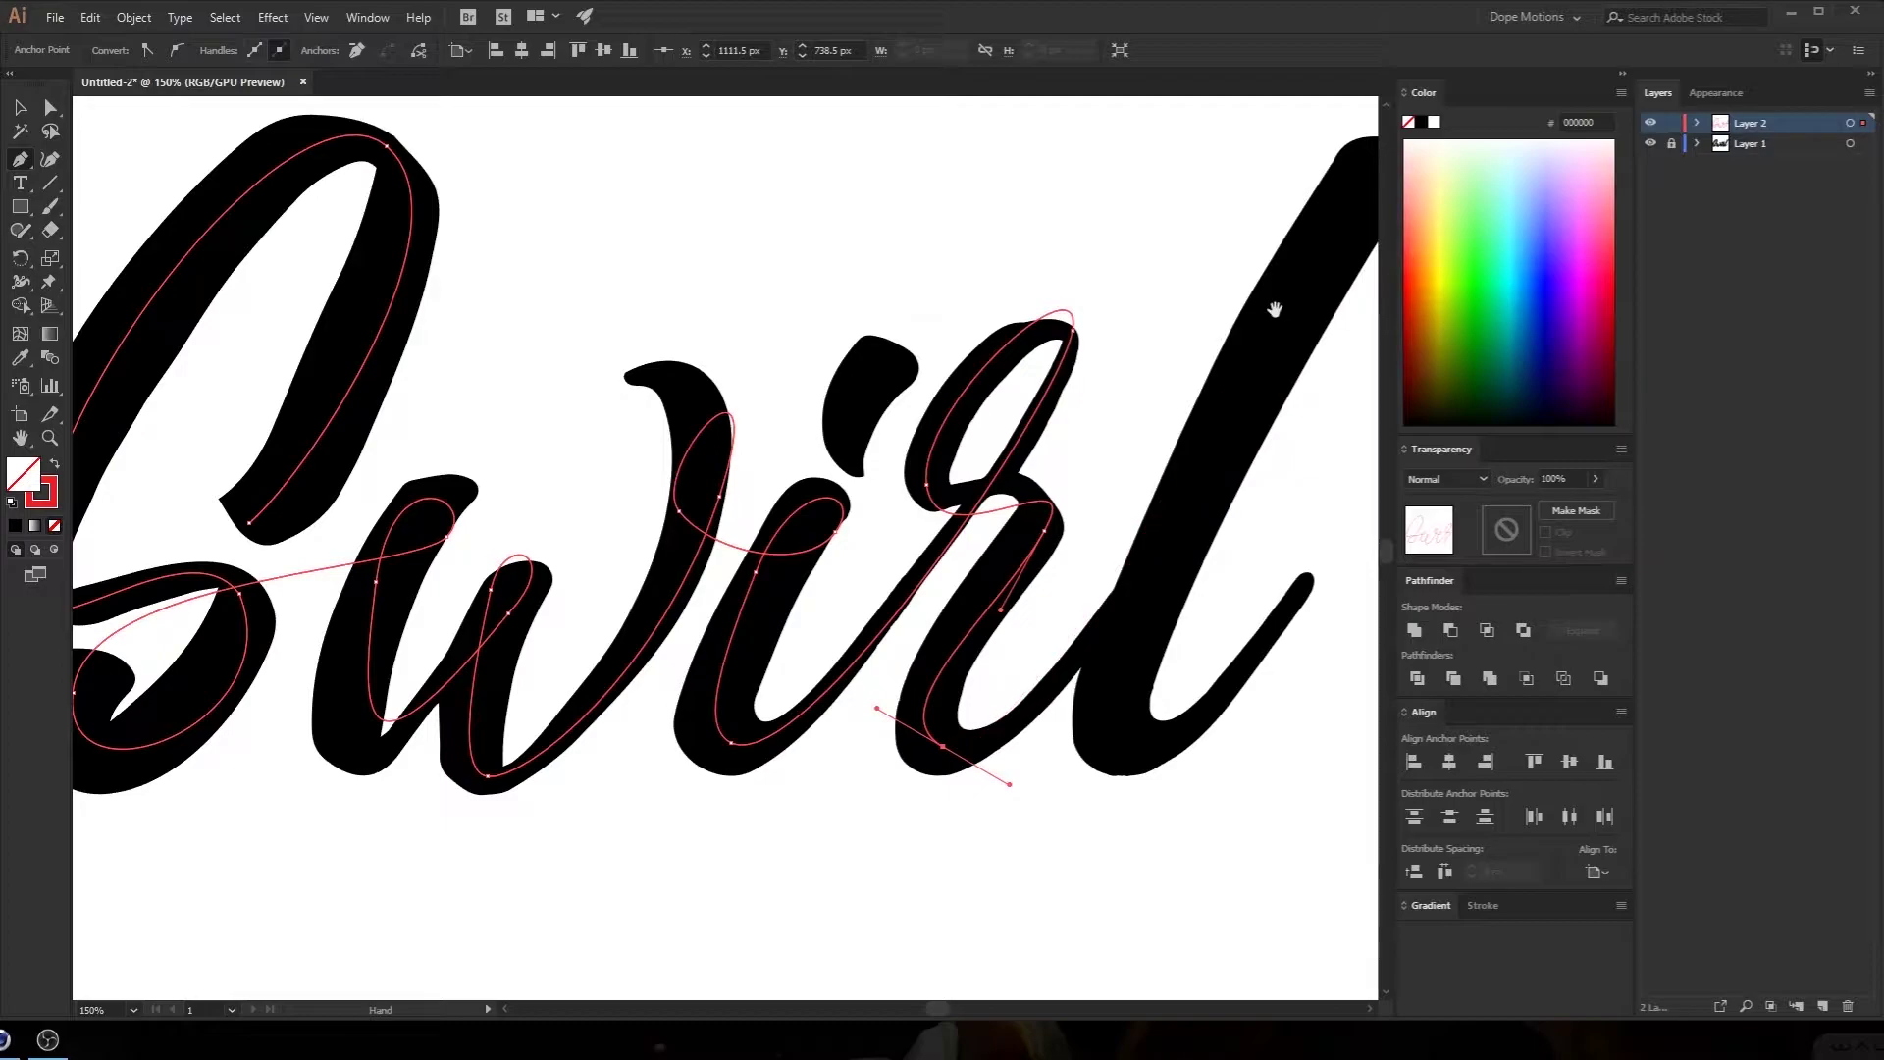
Extend the path up to the l's top, down its stem and out to its tail tip, finishing the path there
{"action": "left_click_drag", "start_coordinate": [1238, 339], "coordinate": [1040, 373]}
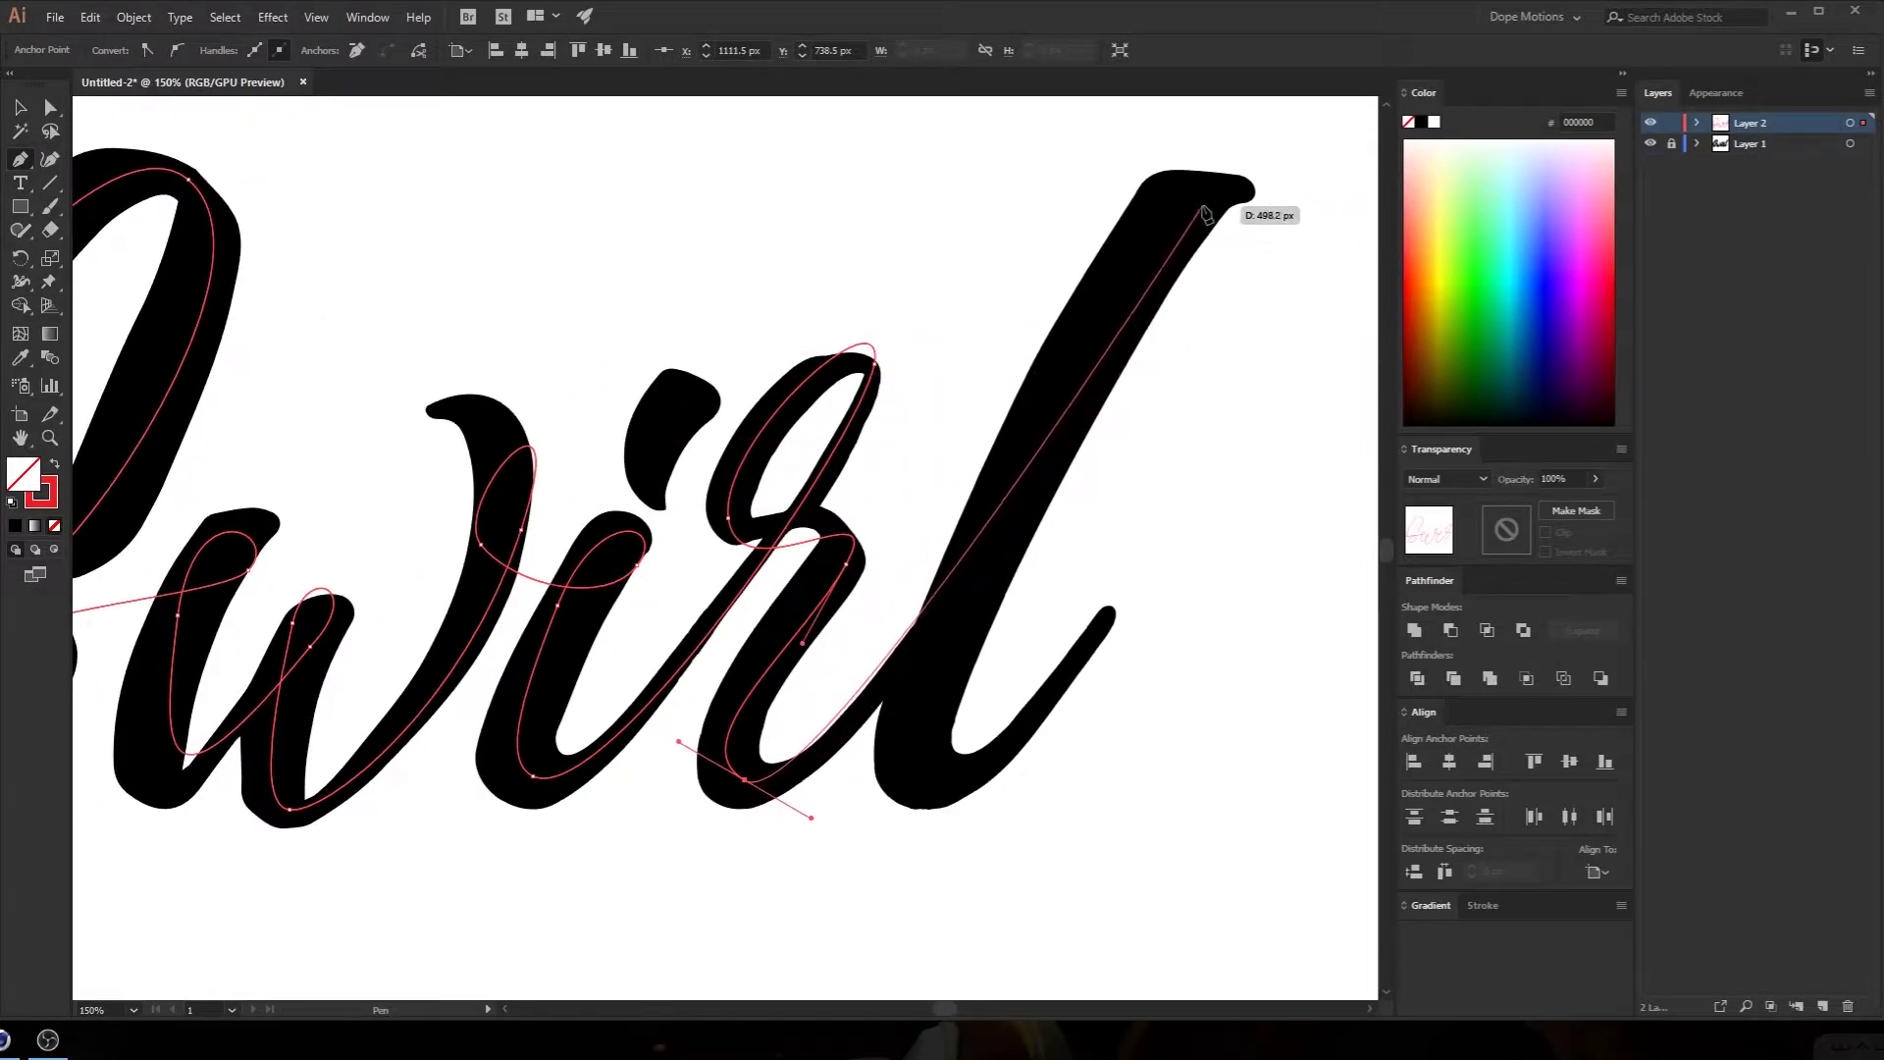
{"action": "left_click_drag", "start_coordinate": [1199, 186], "coordinate": [1124, 165]}
{"action": "left_click_drag", "start_coordinate": [924, 764], "coordinate": [961, 831]}
{"action": "left_click", "coordinate": [1109, 618]}
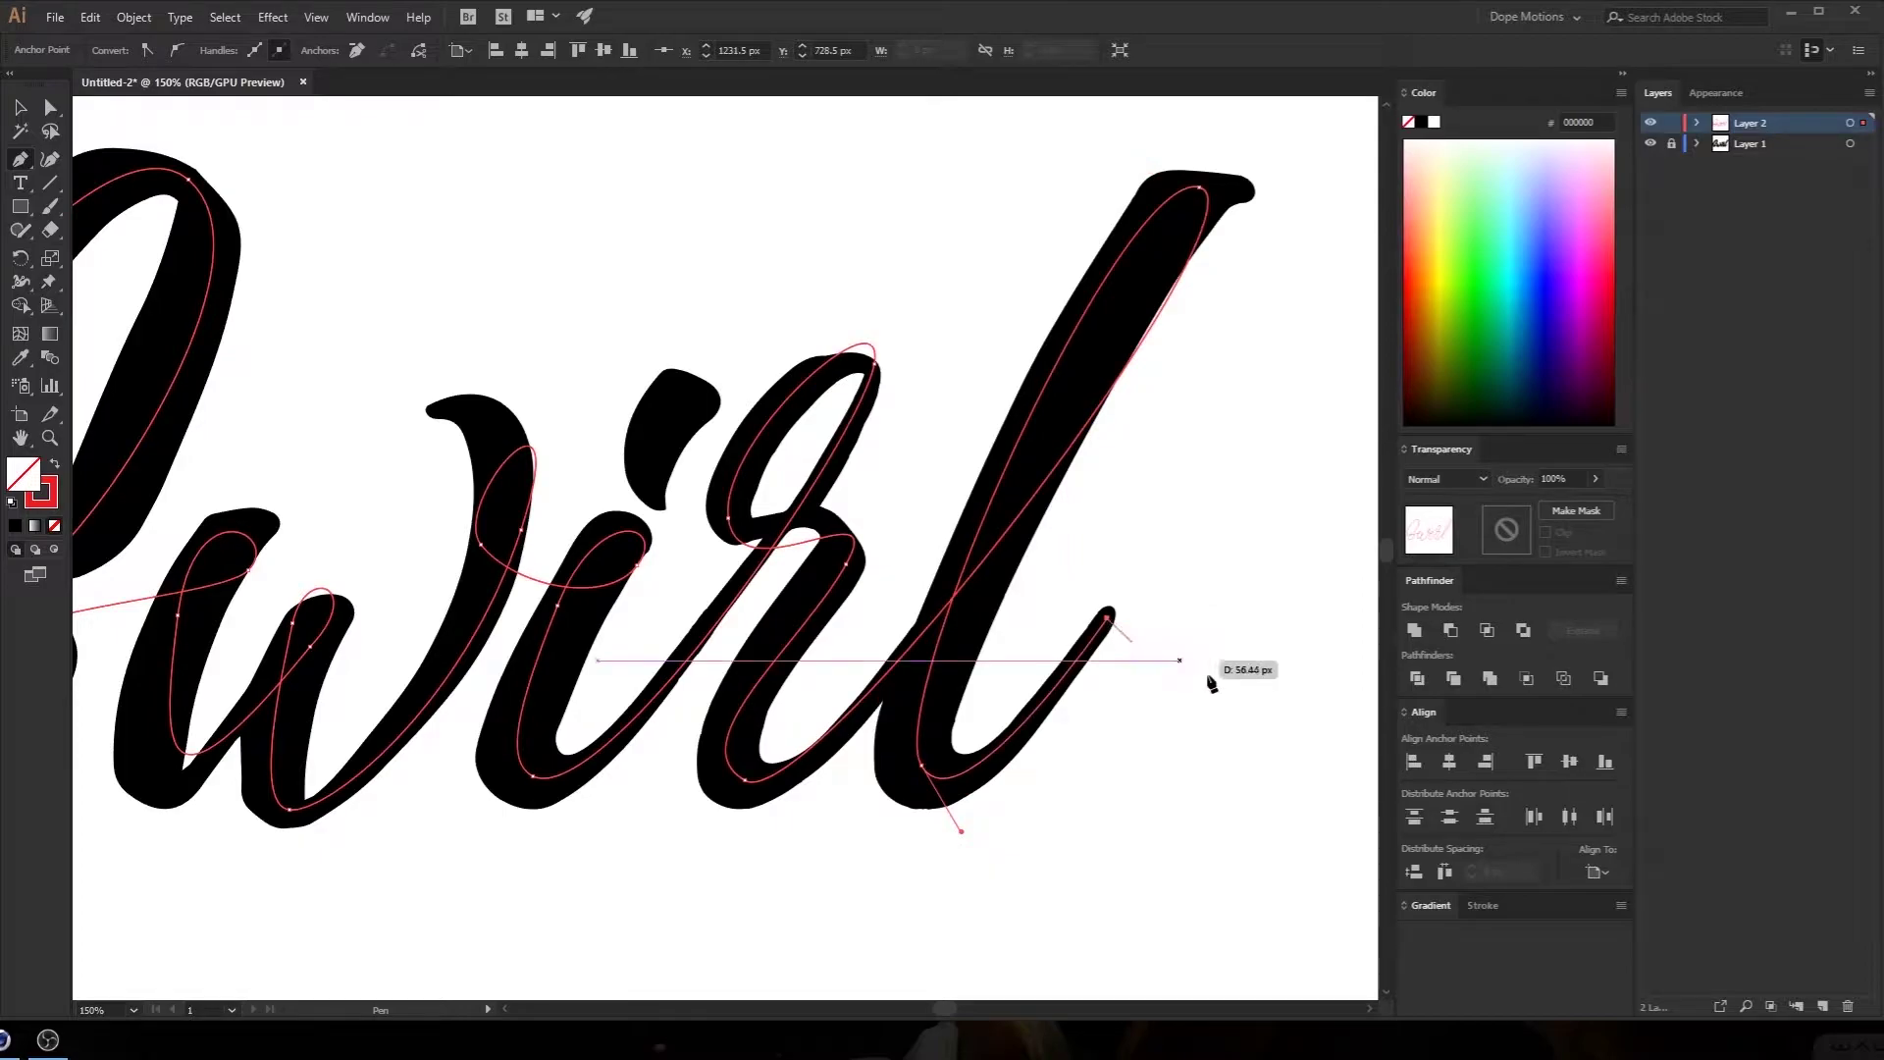
{"action": "key", "text": "v"}
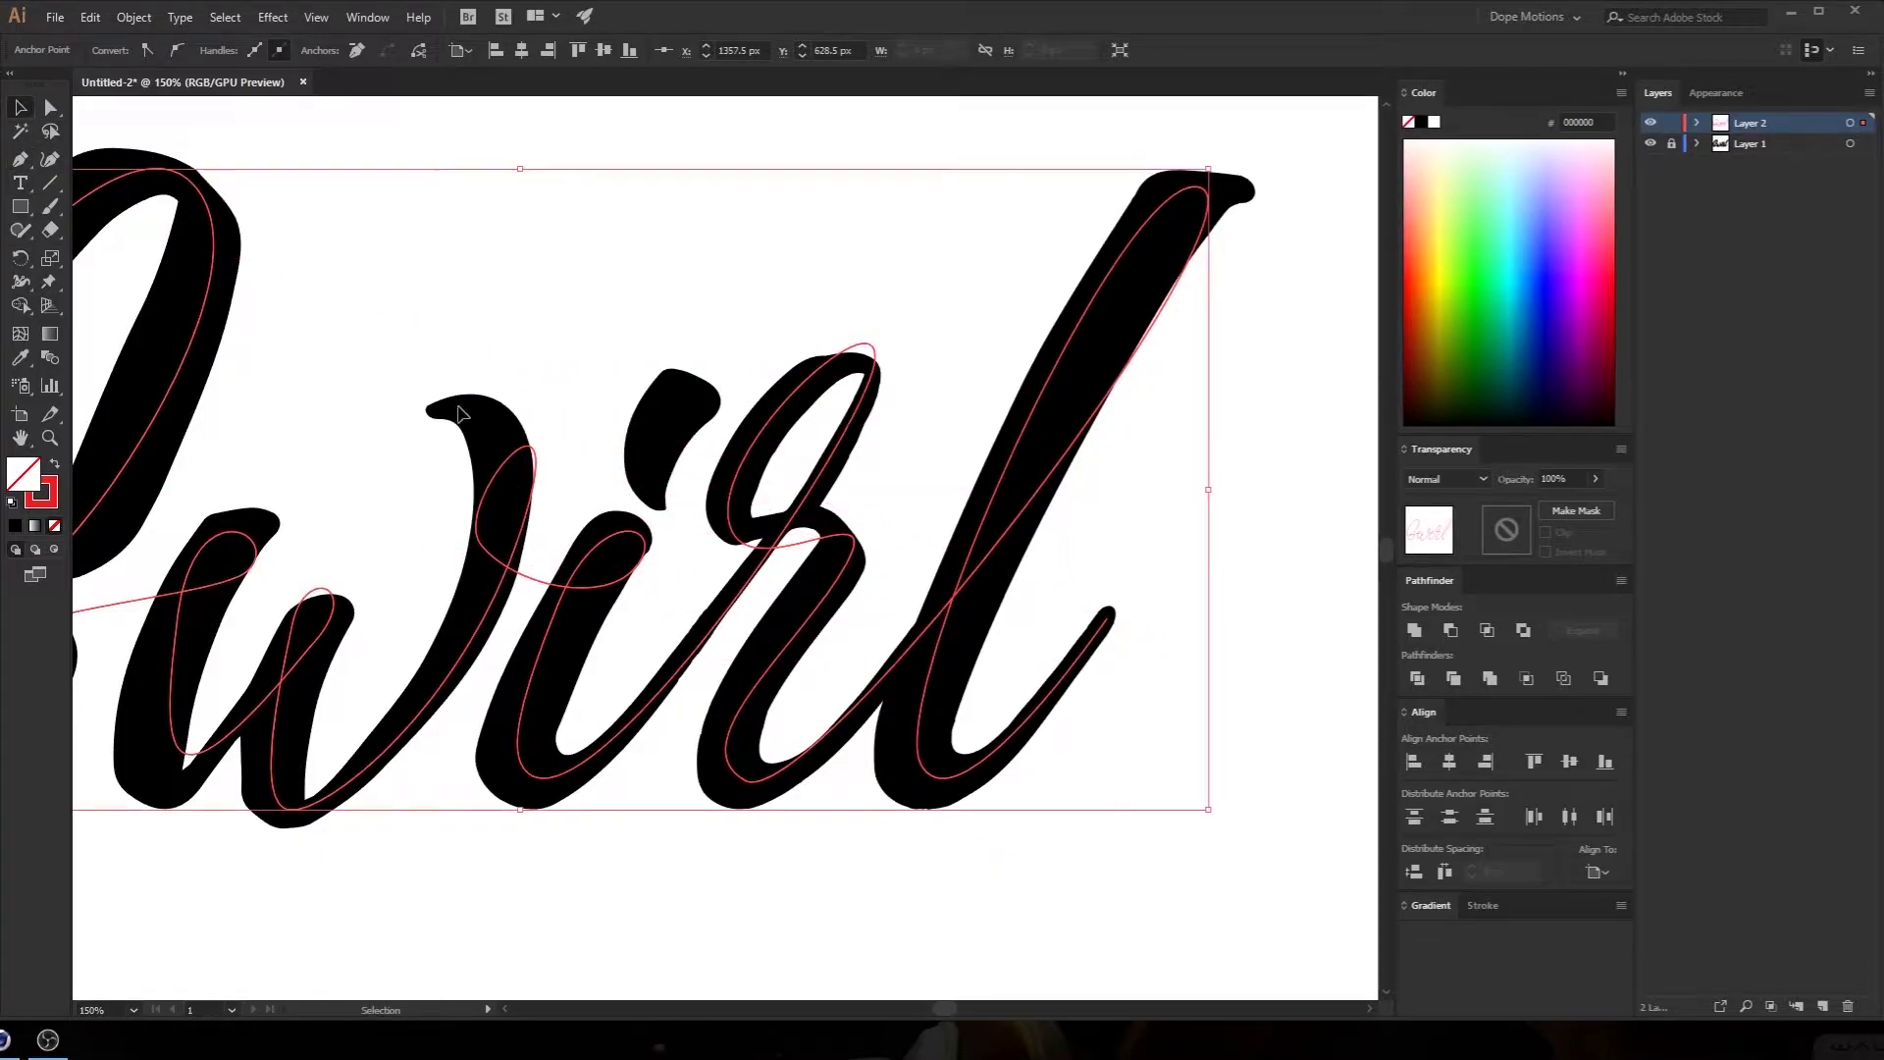
Delete the black Swirl lettering on Layer 1, keeping only the red path on Layer 2
{"action": "scroll", "coordinate": [460, 404], "scroll_direction": "down", "scroll_amount": 2}
{"action": "scroll", "coordinate": [460, 404], "scroll_direction": "down", "scroll_amount": 1, "text": "alt"}
{"action": "left_click_drag", "start_coordinate": [455, 426], "coordinate": [640, 461]}
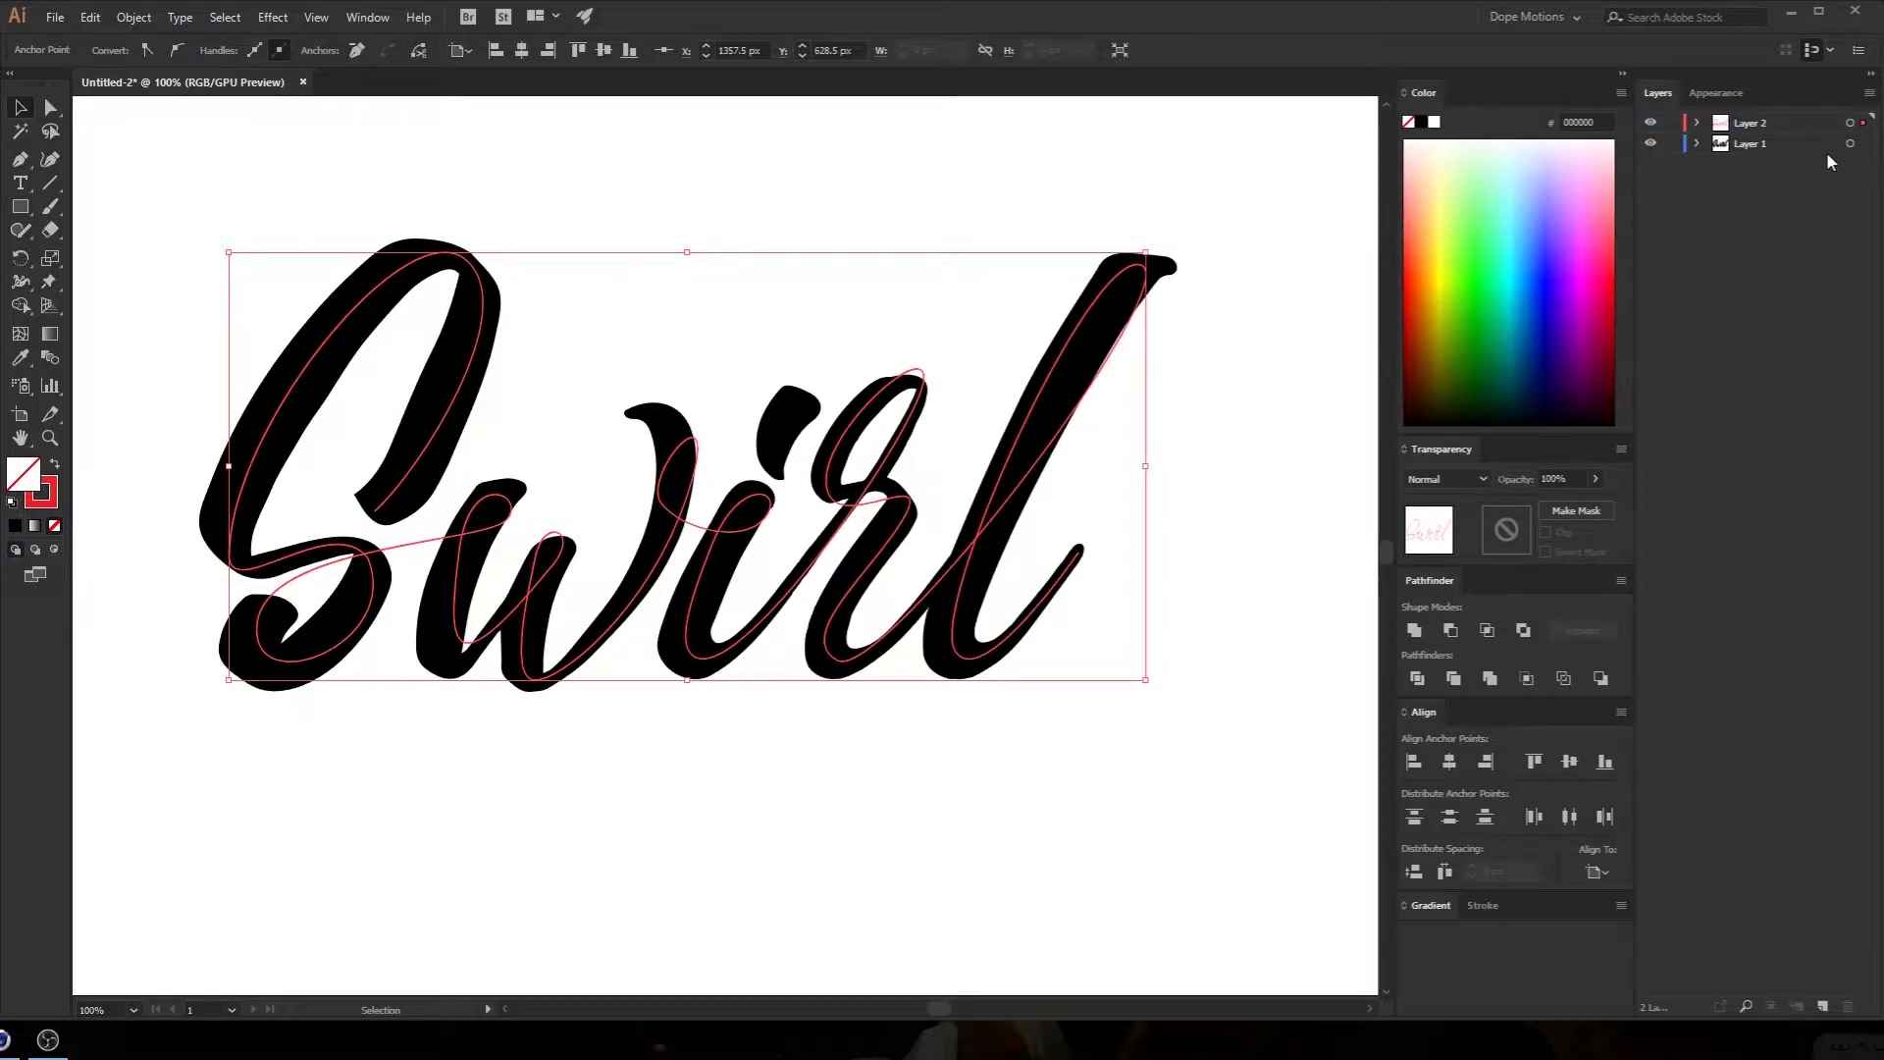
{"action": "left_click", "coordinate": [1850, 143]}
{"action": "key", "text": "Delete"}
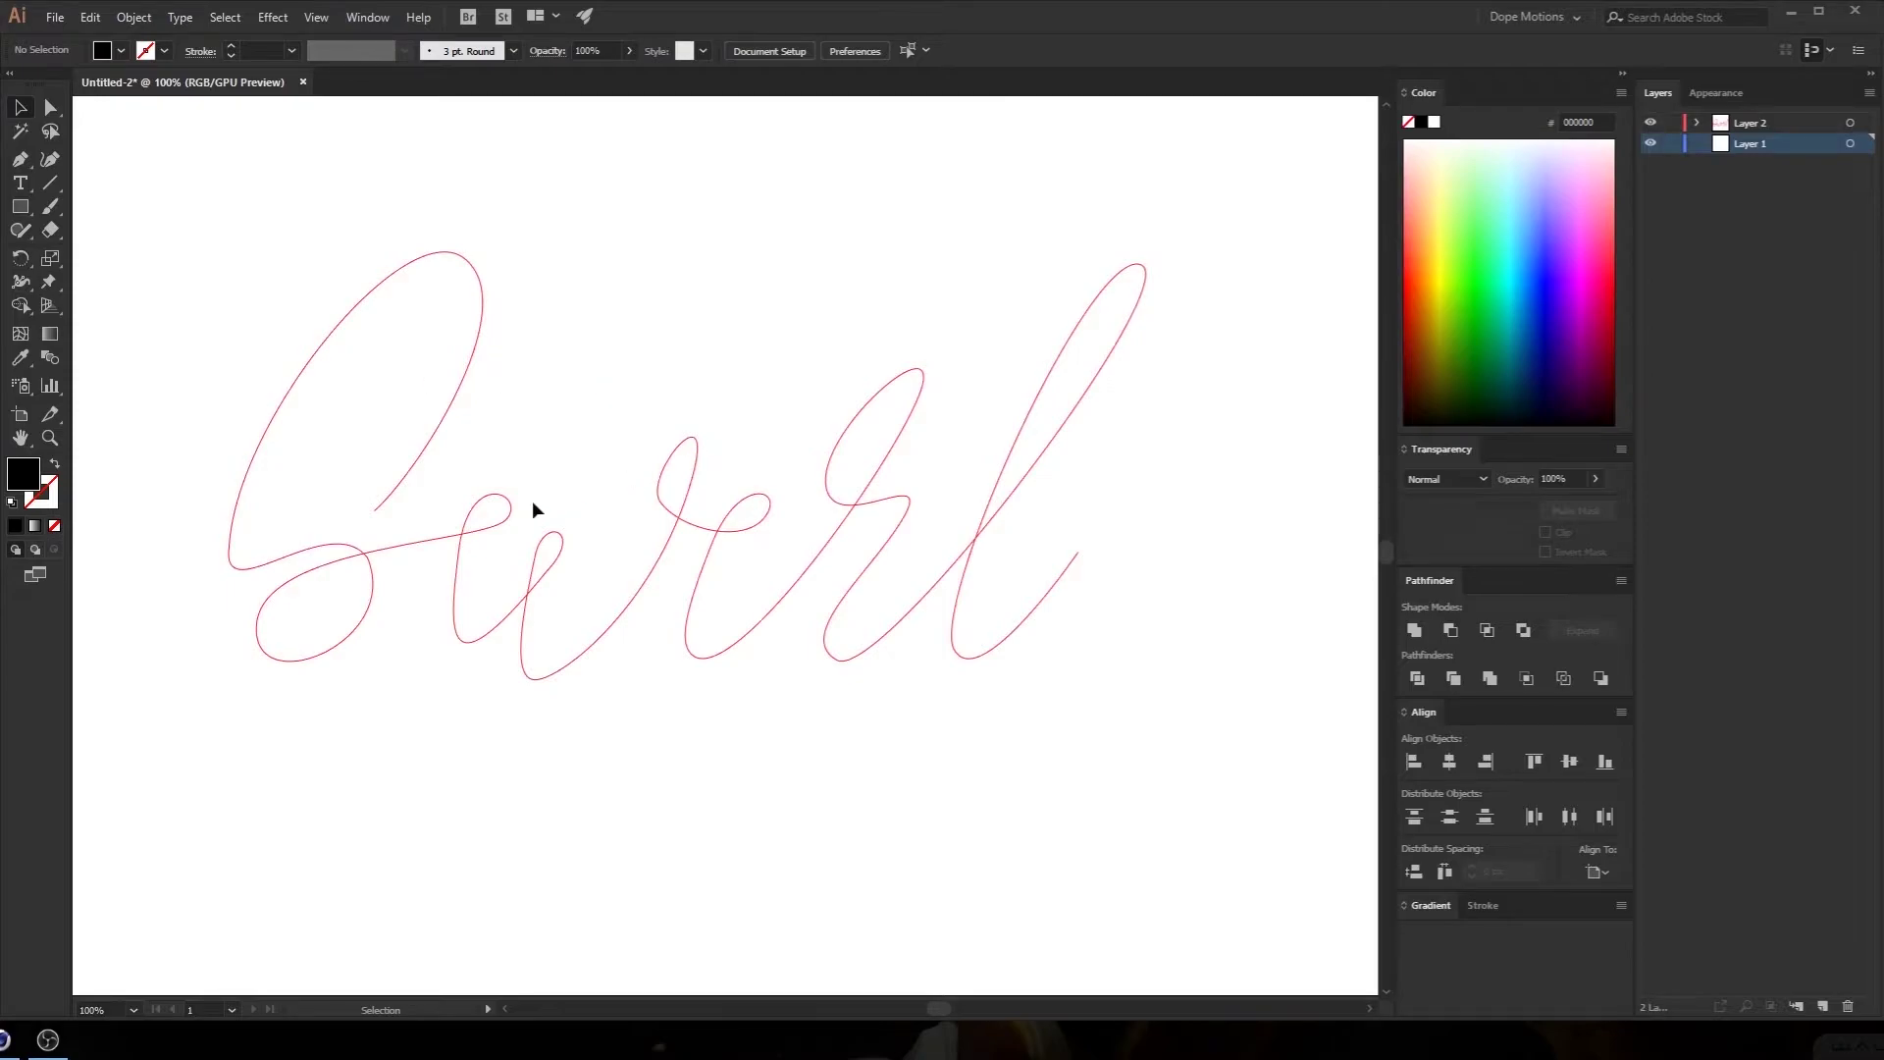
Move the path's starting anchor point at the S's inner terminal up and outward to shorten the stroke, and deselect it
{"action": "left_click", "coordinate": [489, 517]}
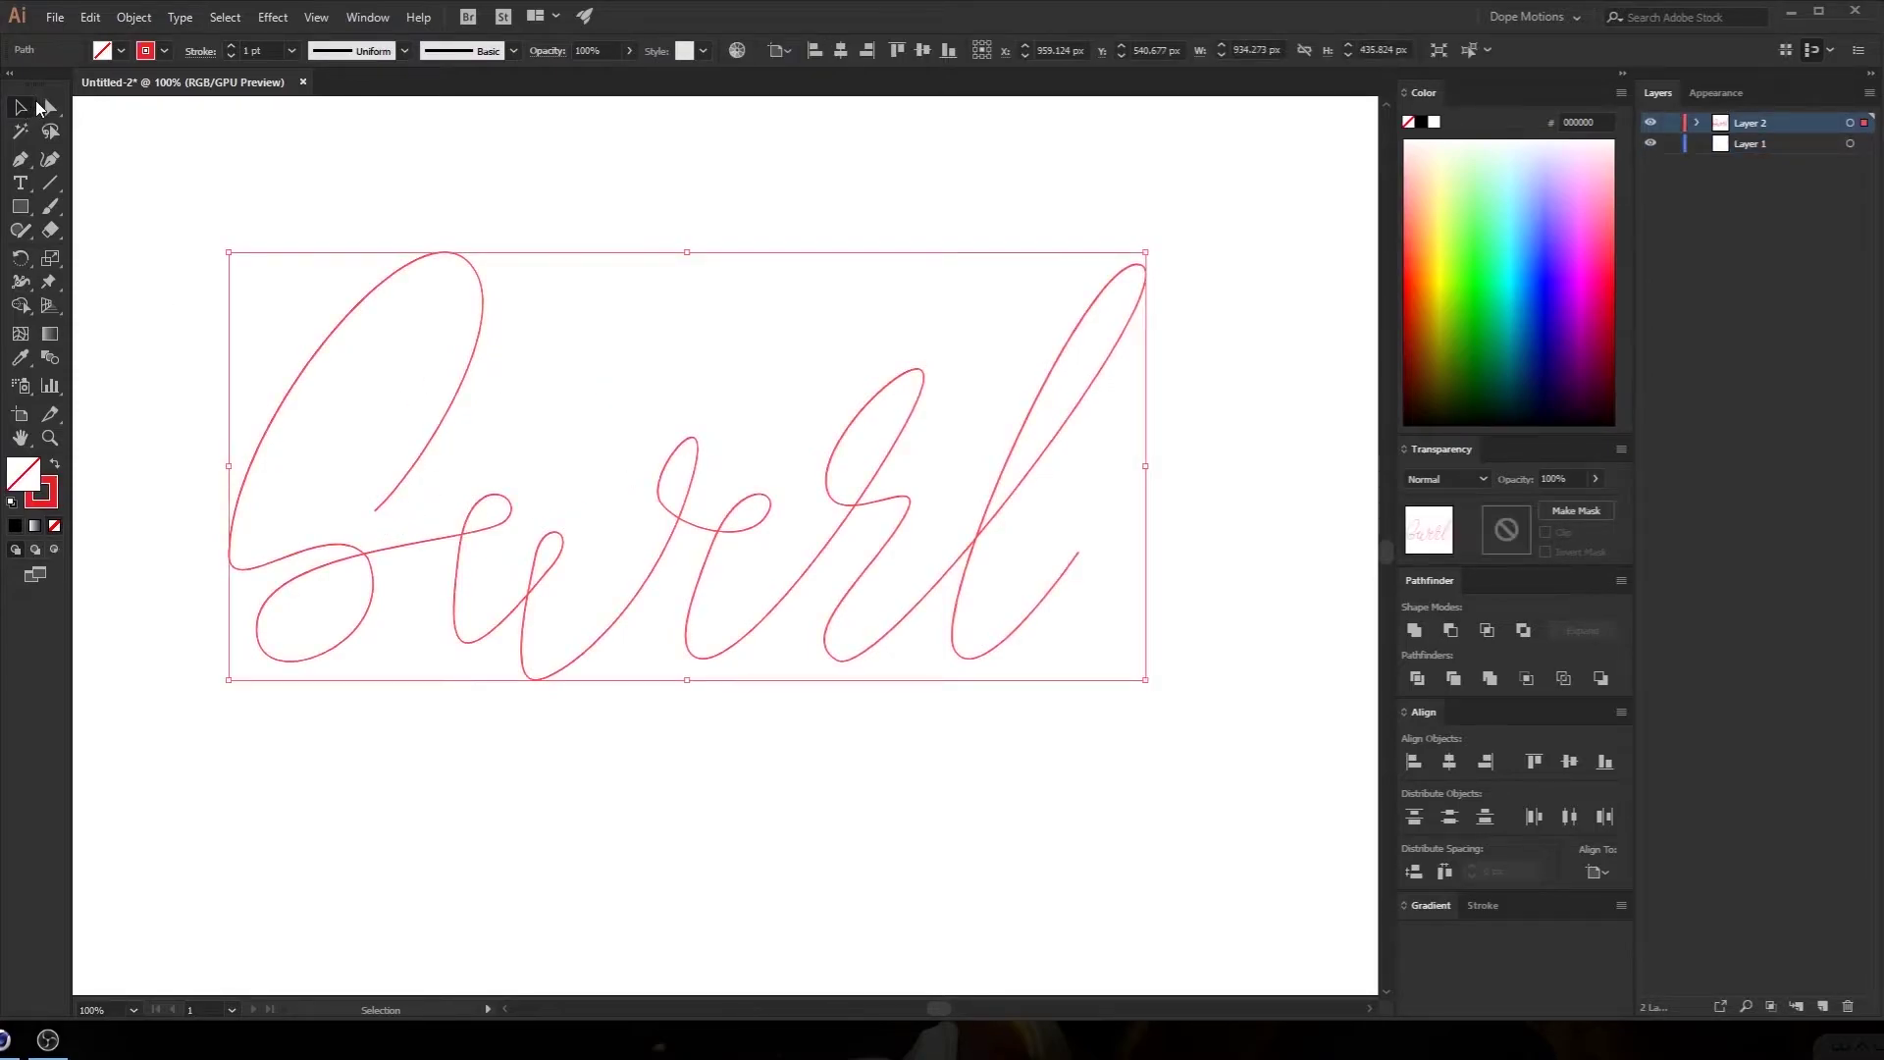
{"action": "left_click", "coordinate": [50, 107]}
{"action": "left_click", "coordinate": [375, 514]}
{"action": "left_click_drag", "start_coordinate": [376, 518], "coordinate": [470, 376]}
{"action": "left_click", "coordinate": [607, 348]}
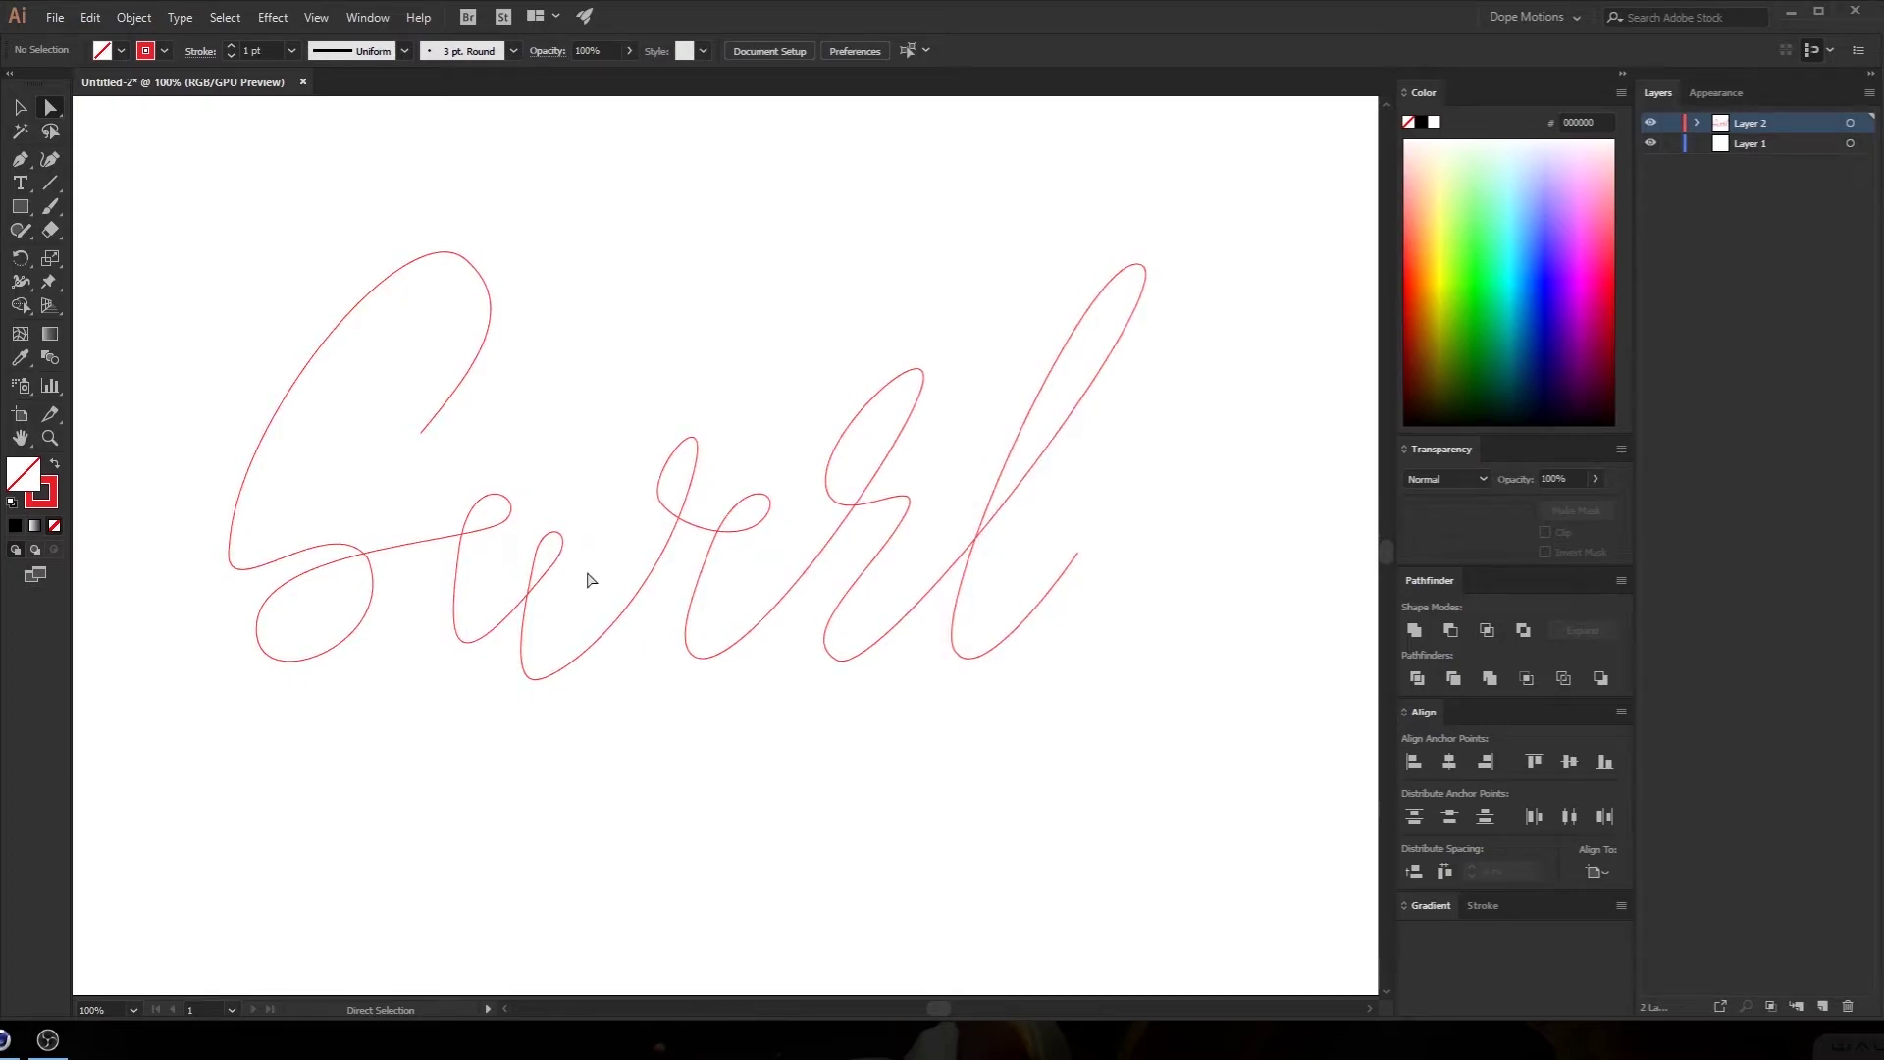
Save the document to the Desktop as an Adobe Illustrator file named Swirl
{"action": "key", "text": "space"}
{"action": "left_click_drag", "start_coordinate": [572, 758], "coordinate": [626, 807]}
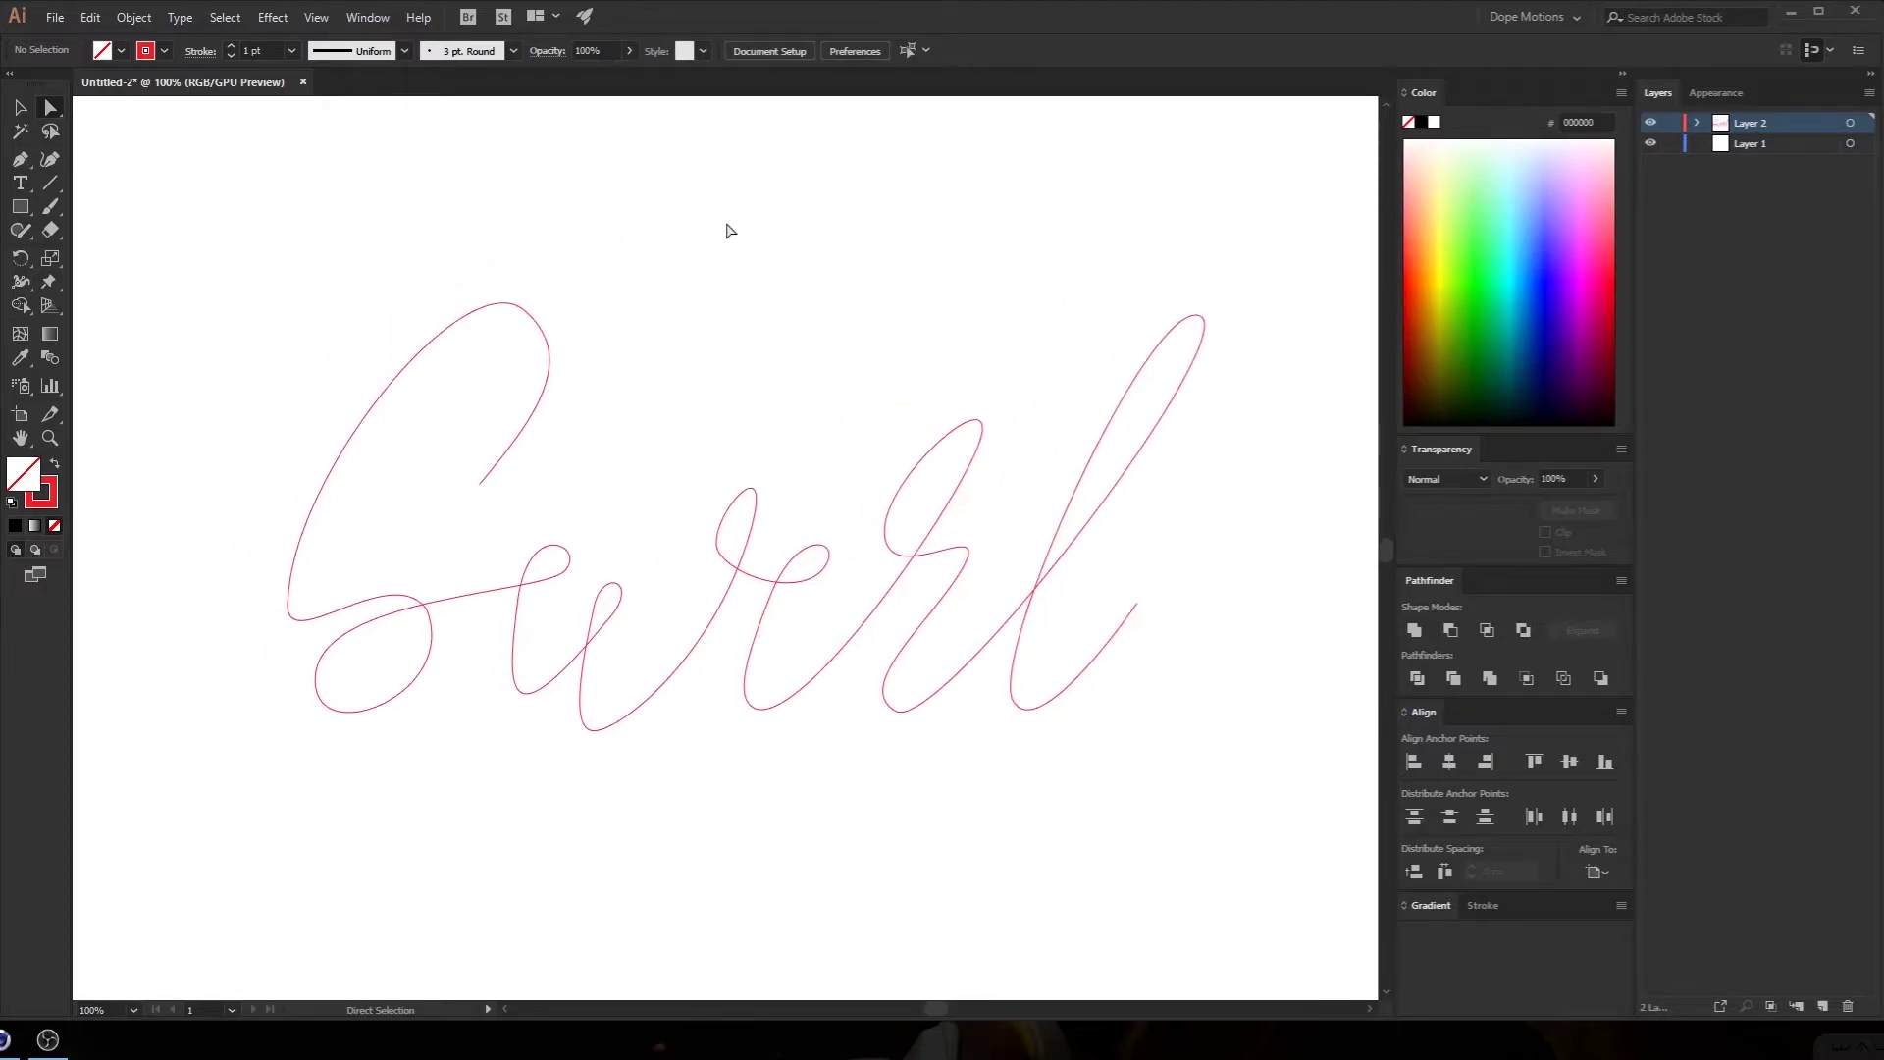
{"action": "key", "text": "ctrl+s"}
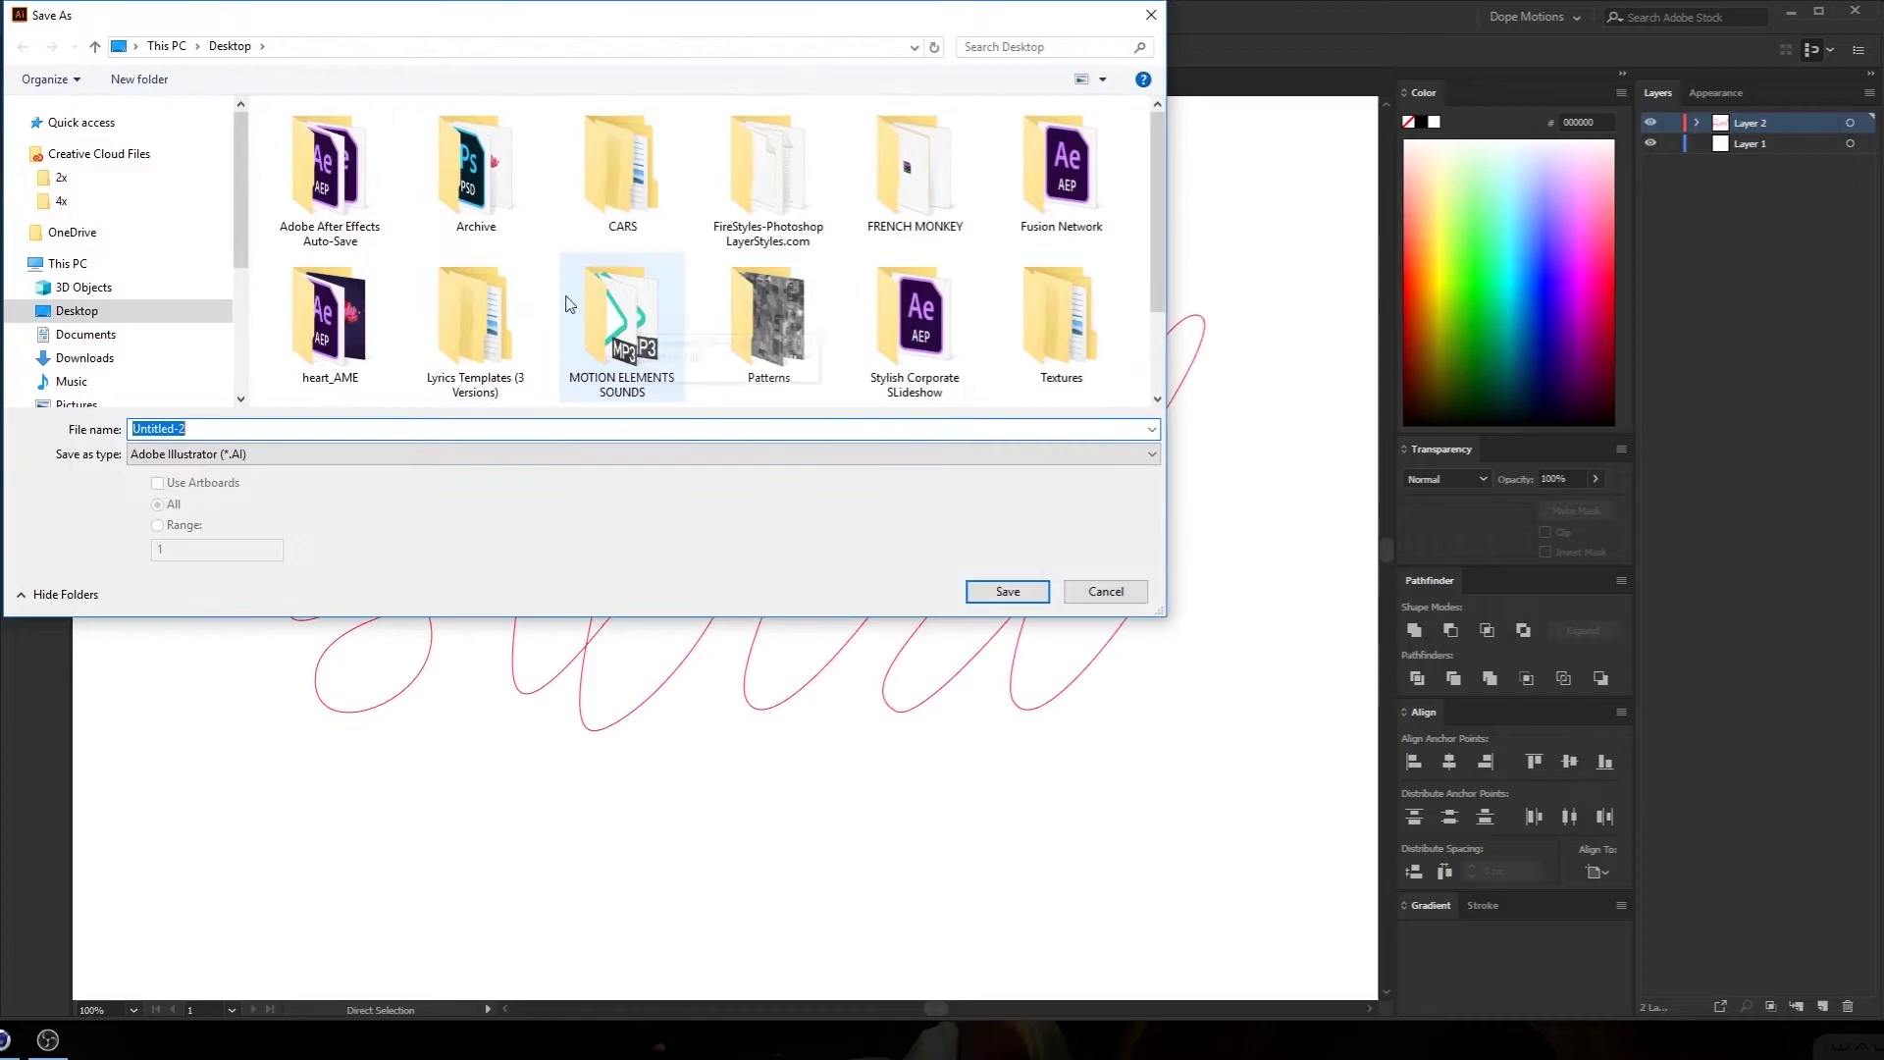
{"action": "left_click", "coordinate": [117, 314]}
{"action": "left_click", "coordinate": [243, 430]}
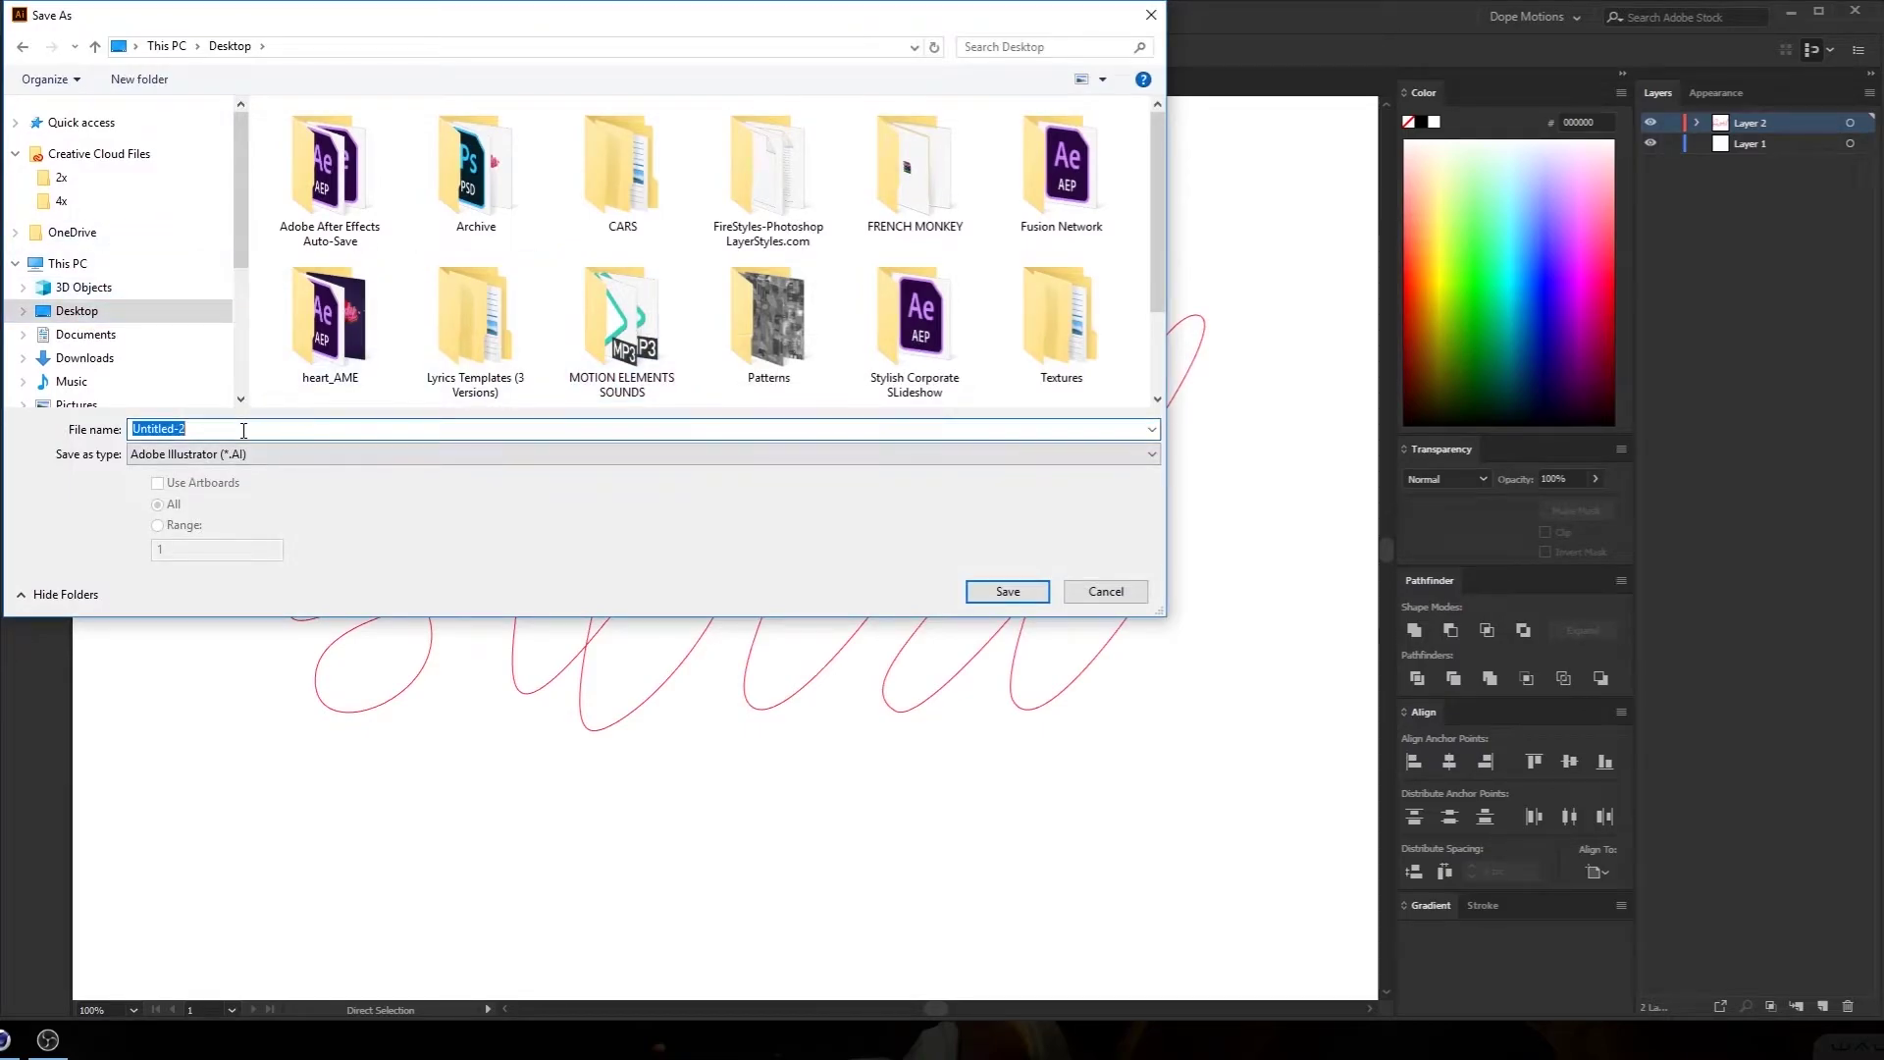
{"action": "type", "text": "Swirl"}
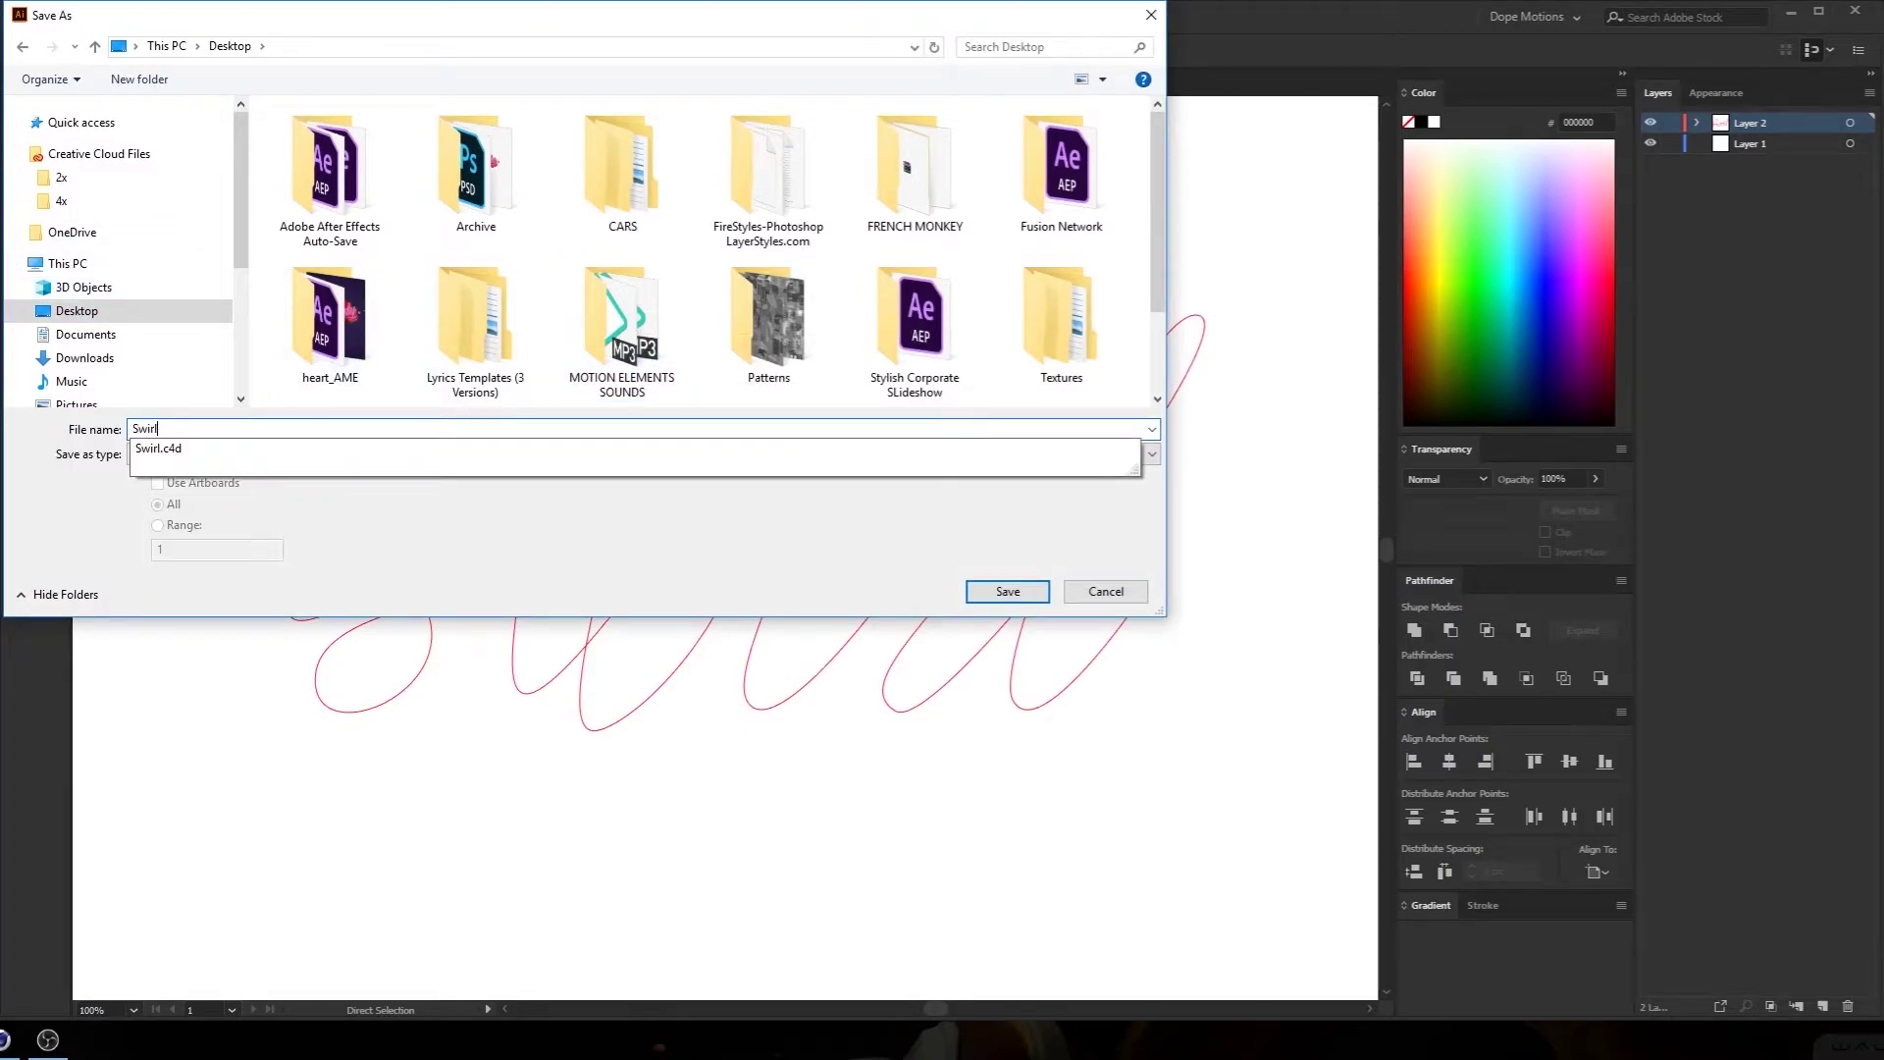
{"action": "key", "text": "Return"}
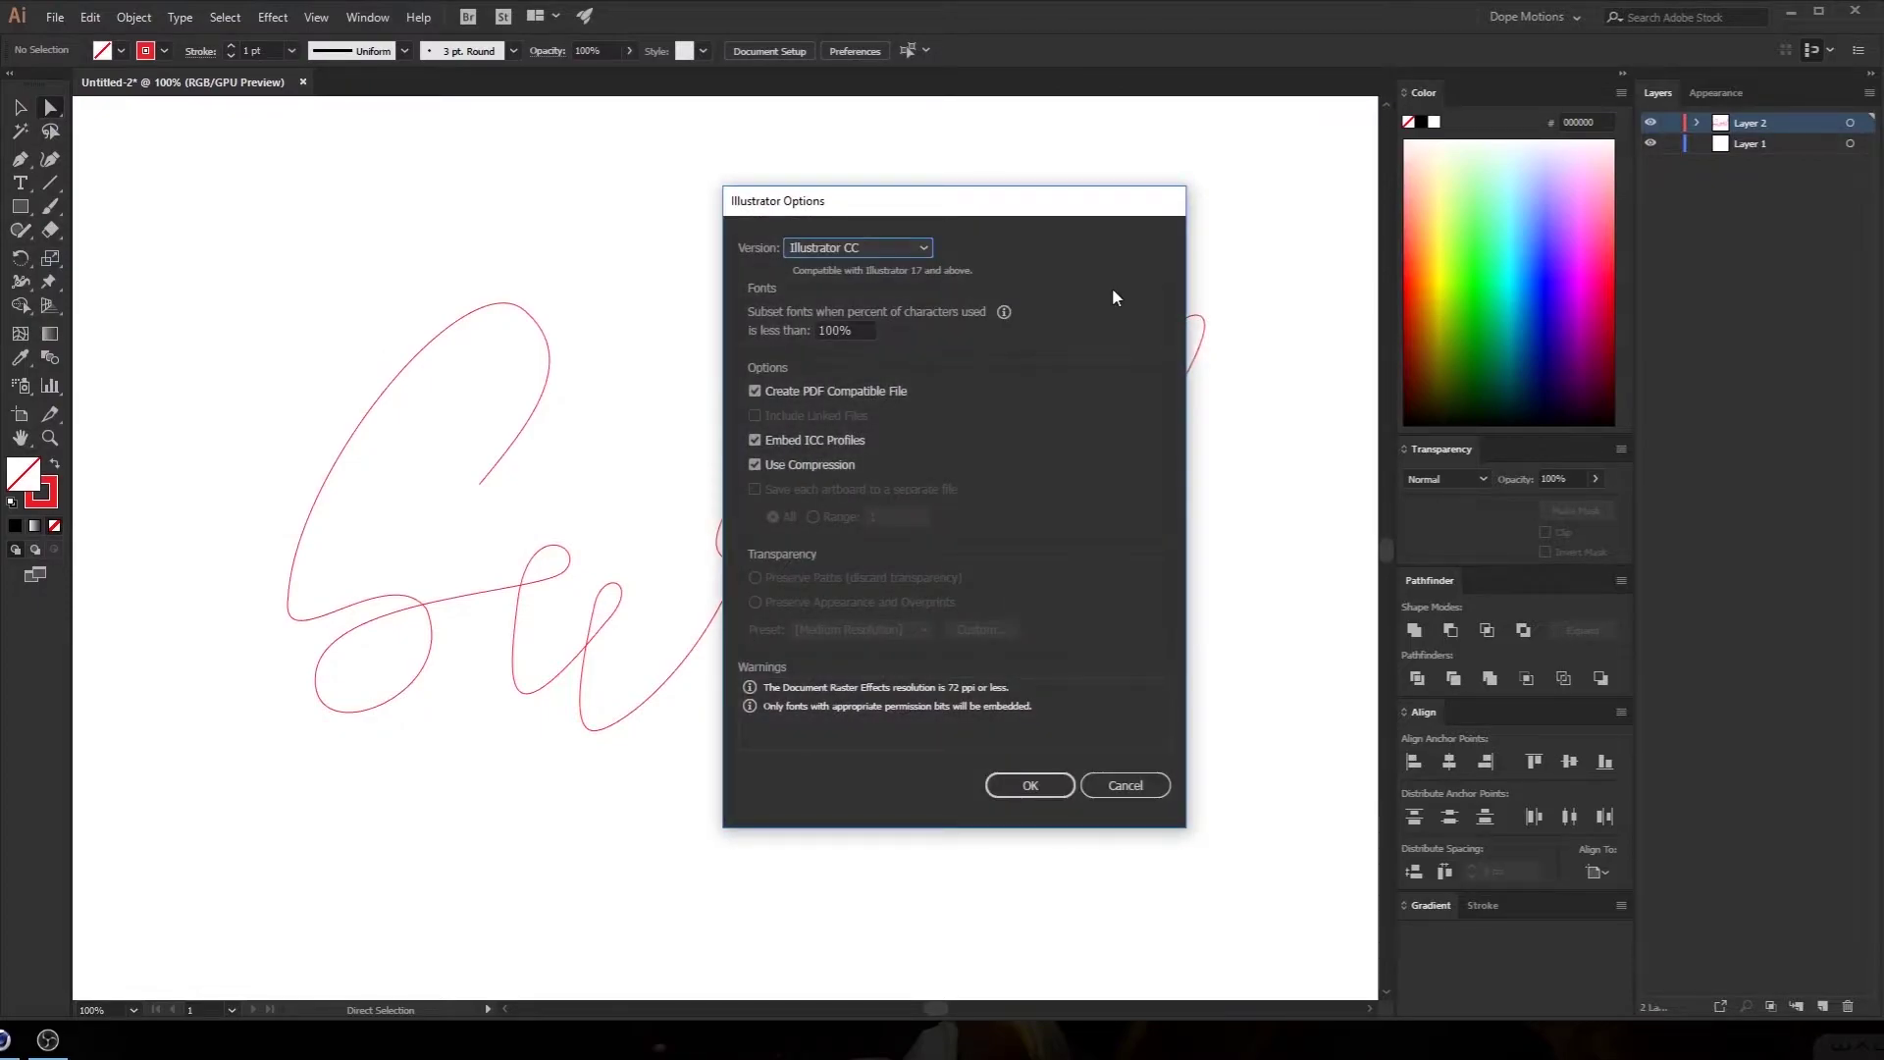
Set the file version to Illustrator 8 and complete the save
{"action": "left_click", "coordinate": [850, 248]}
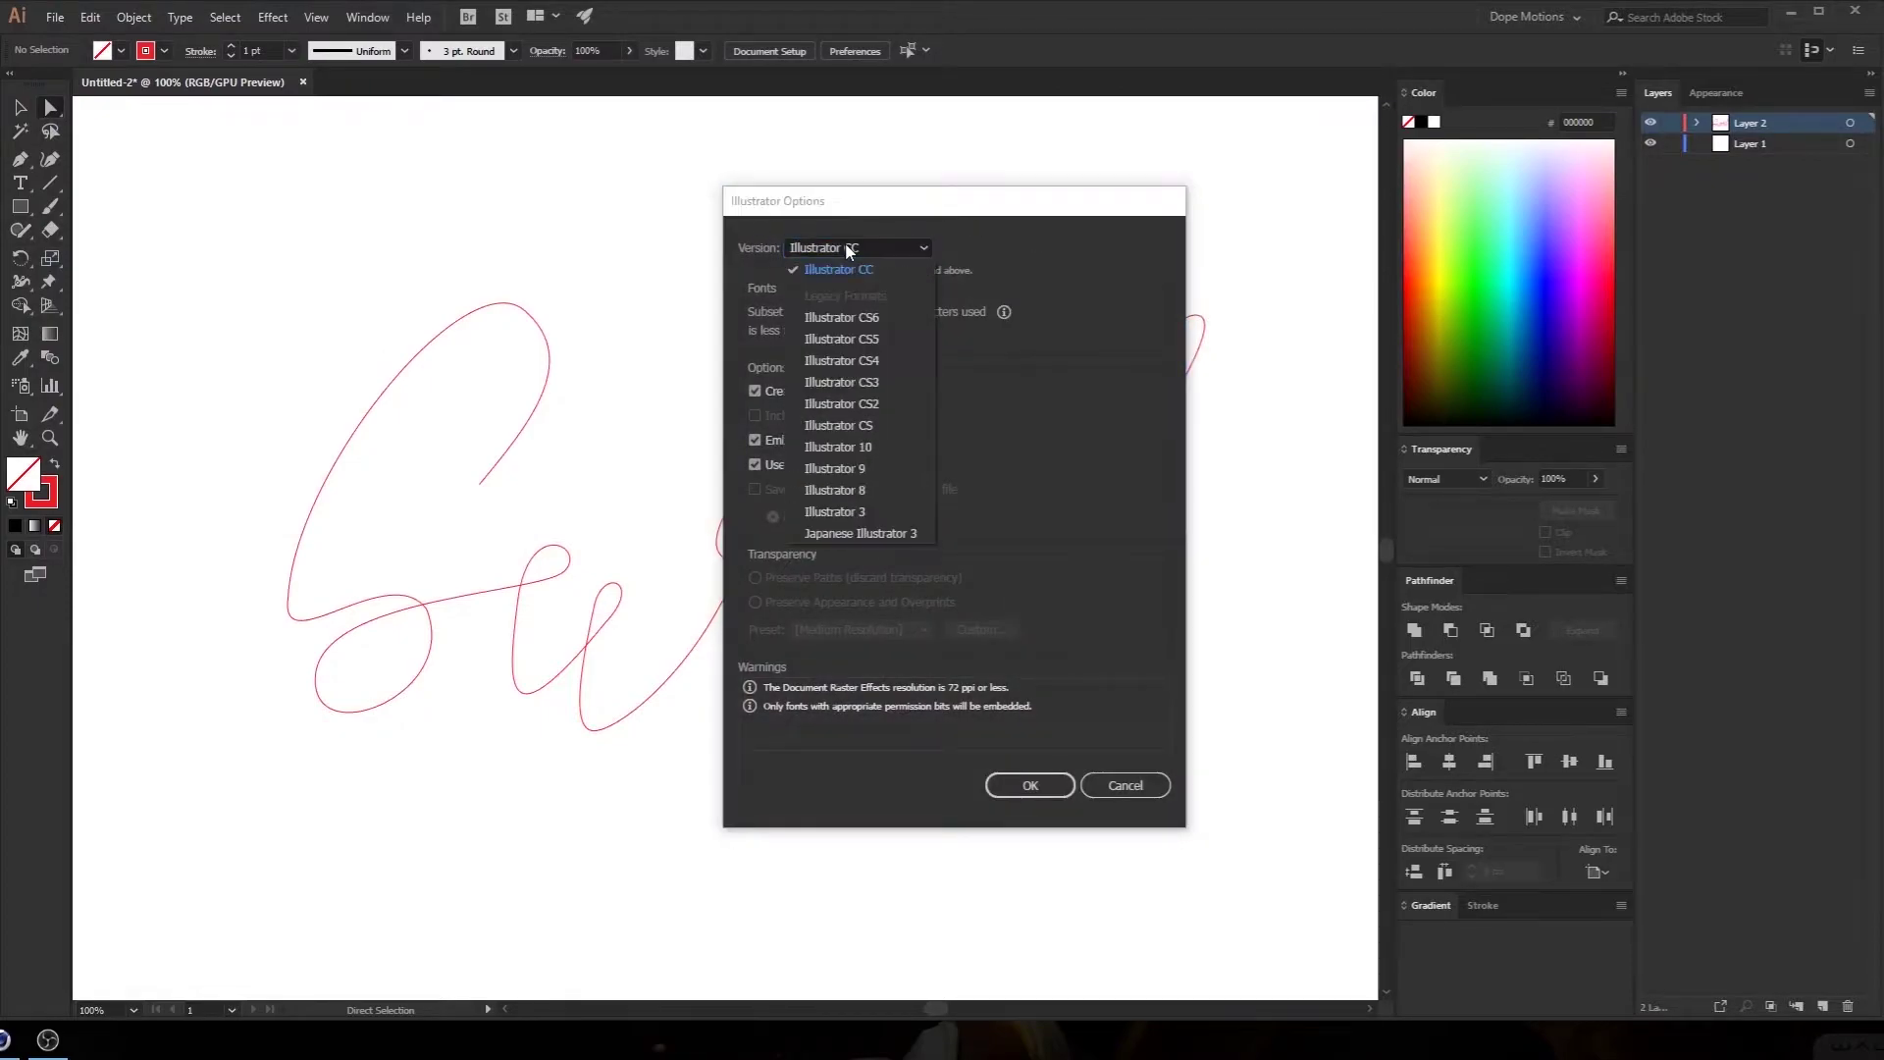
{"action": "left_click", "coordinate": [862, 498]}
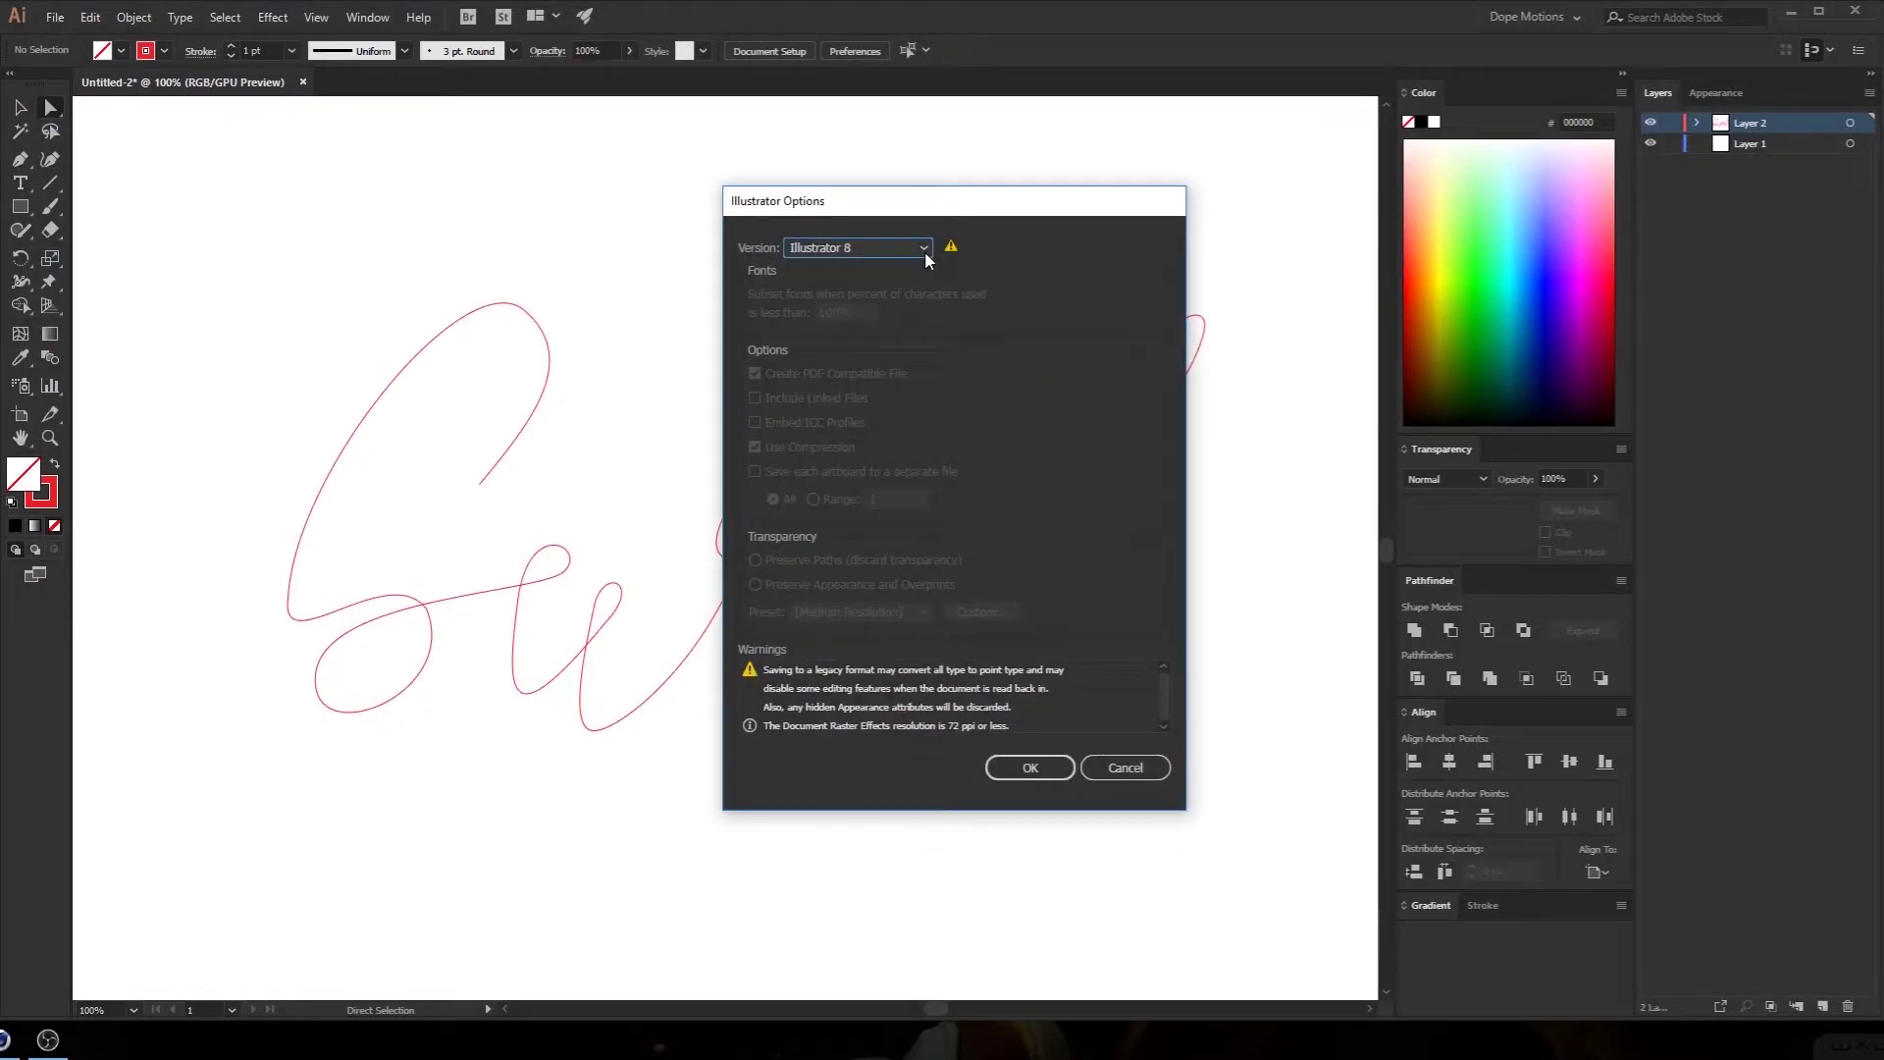
{"action": "left_click", "coordinate": [1027, 767]}
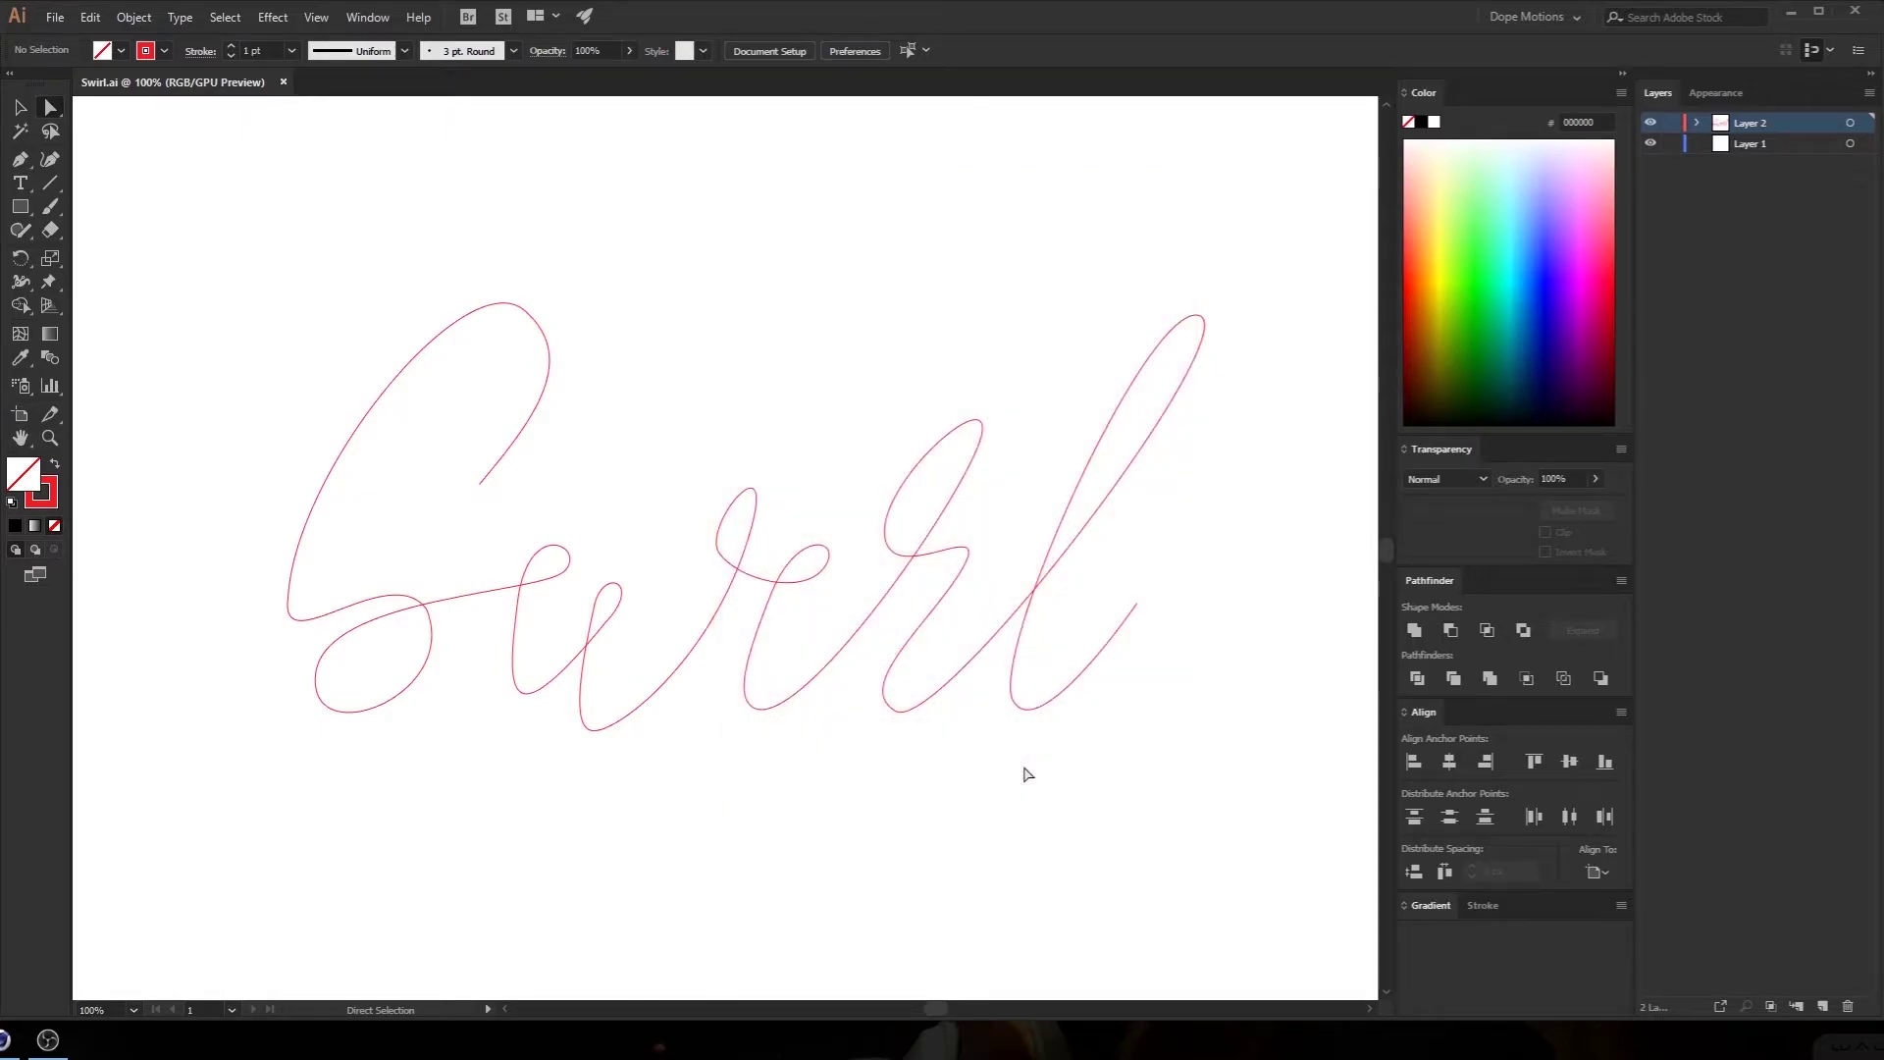
Switch to Cinema 4D and open the Swirl Illustrator file from the Desktop, accepting the import options
{"action": "left_click", "coordinate": [48, 1042]}
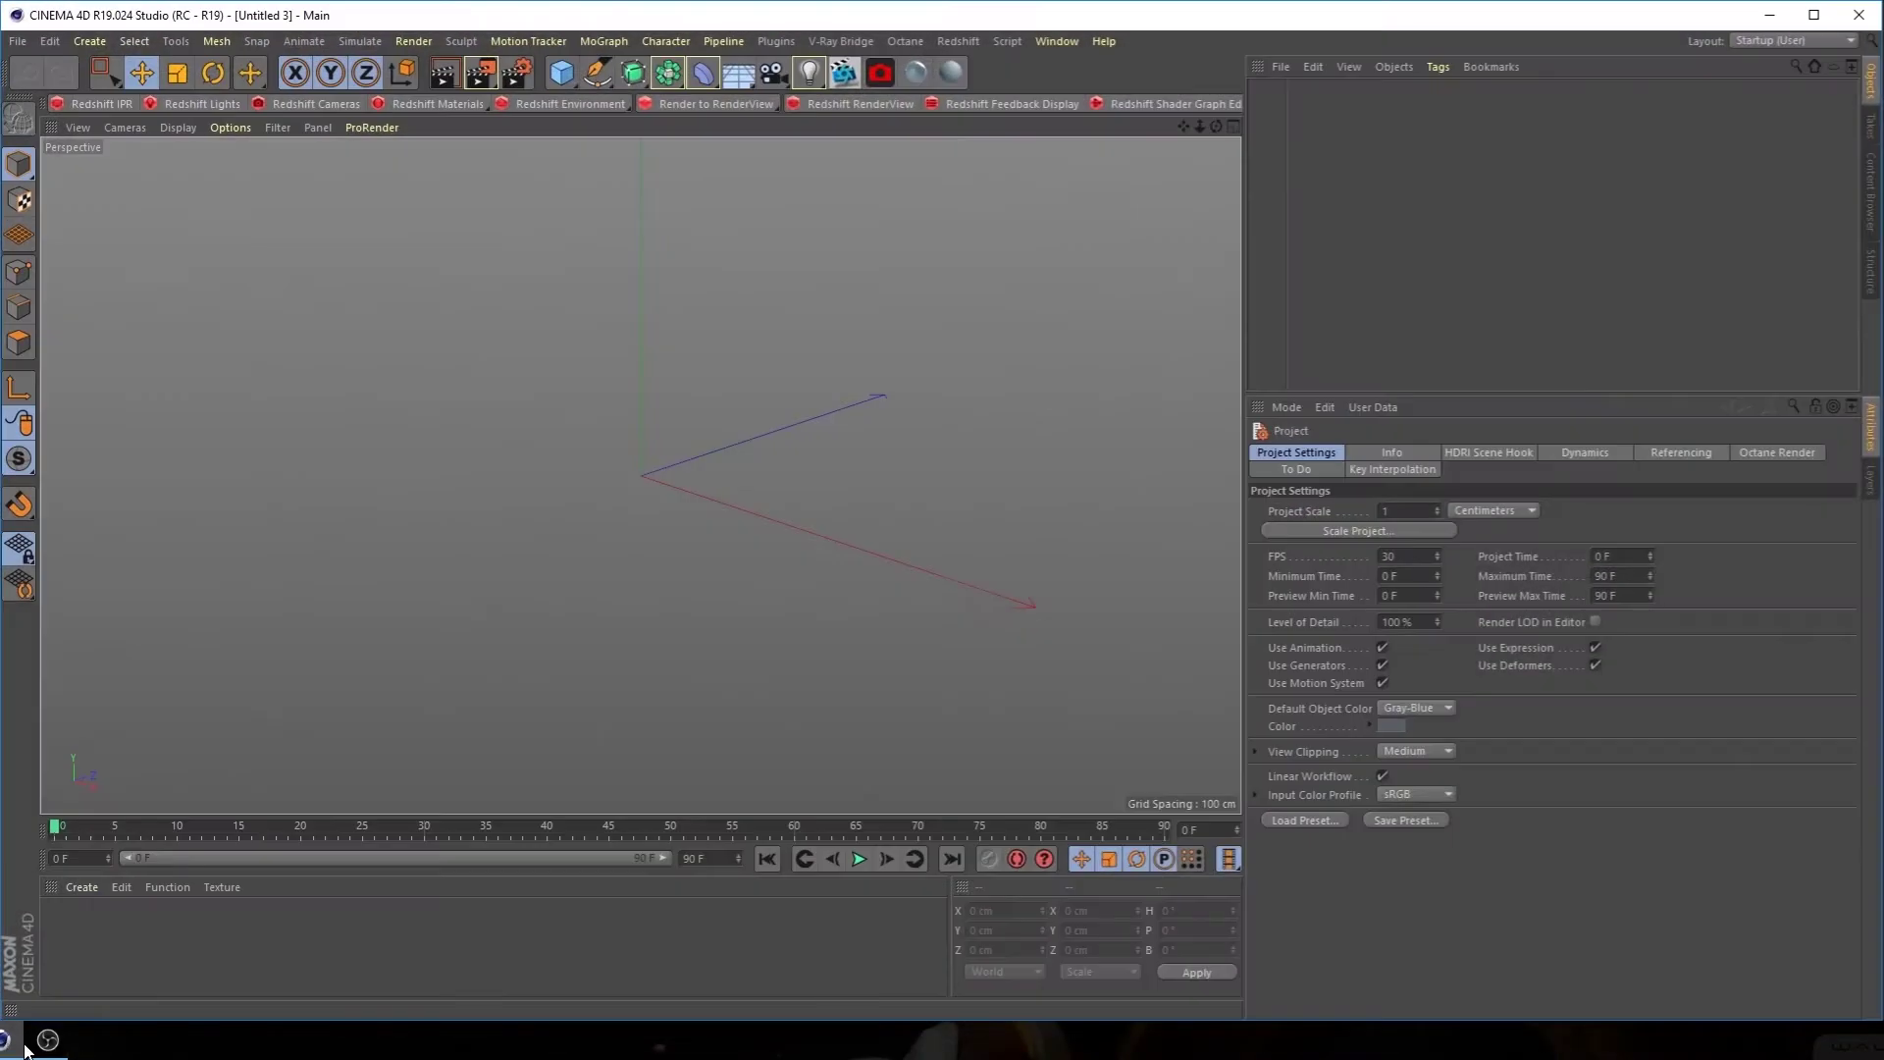
{"action": "left_click", "coordinate": [18, 42]}
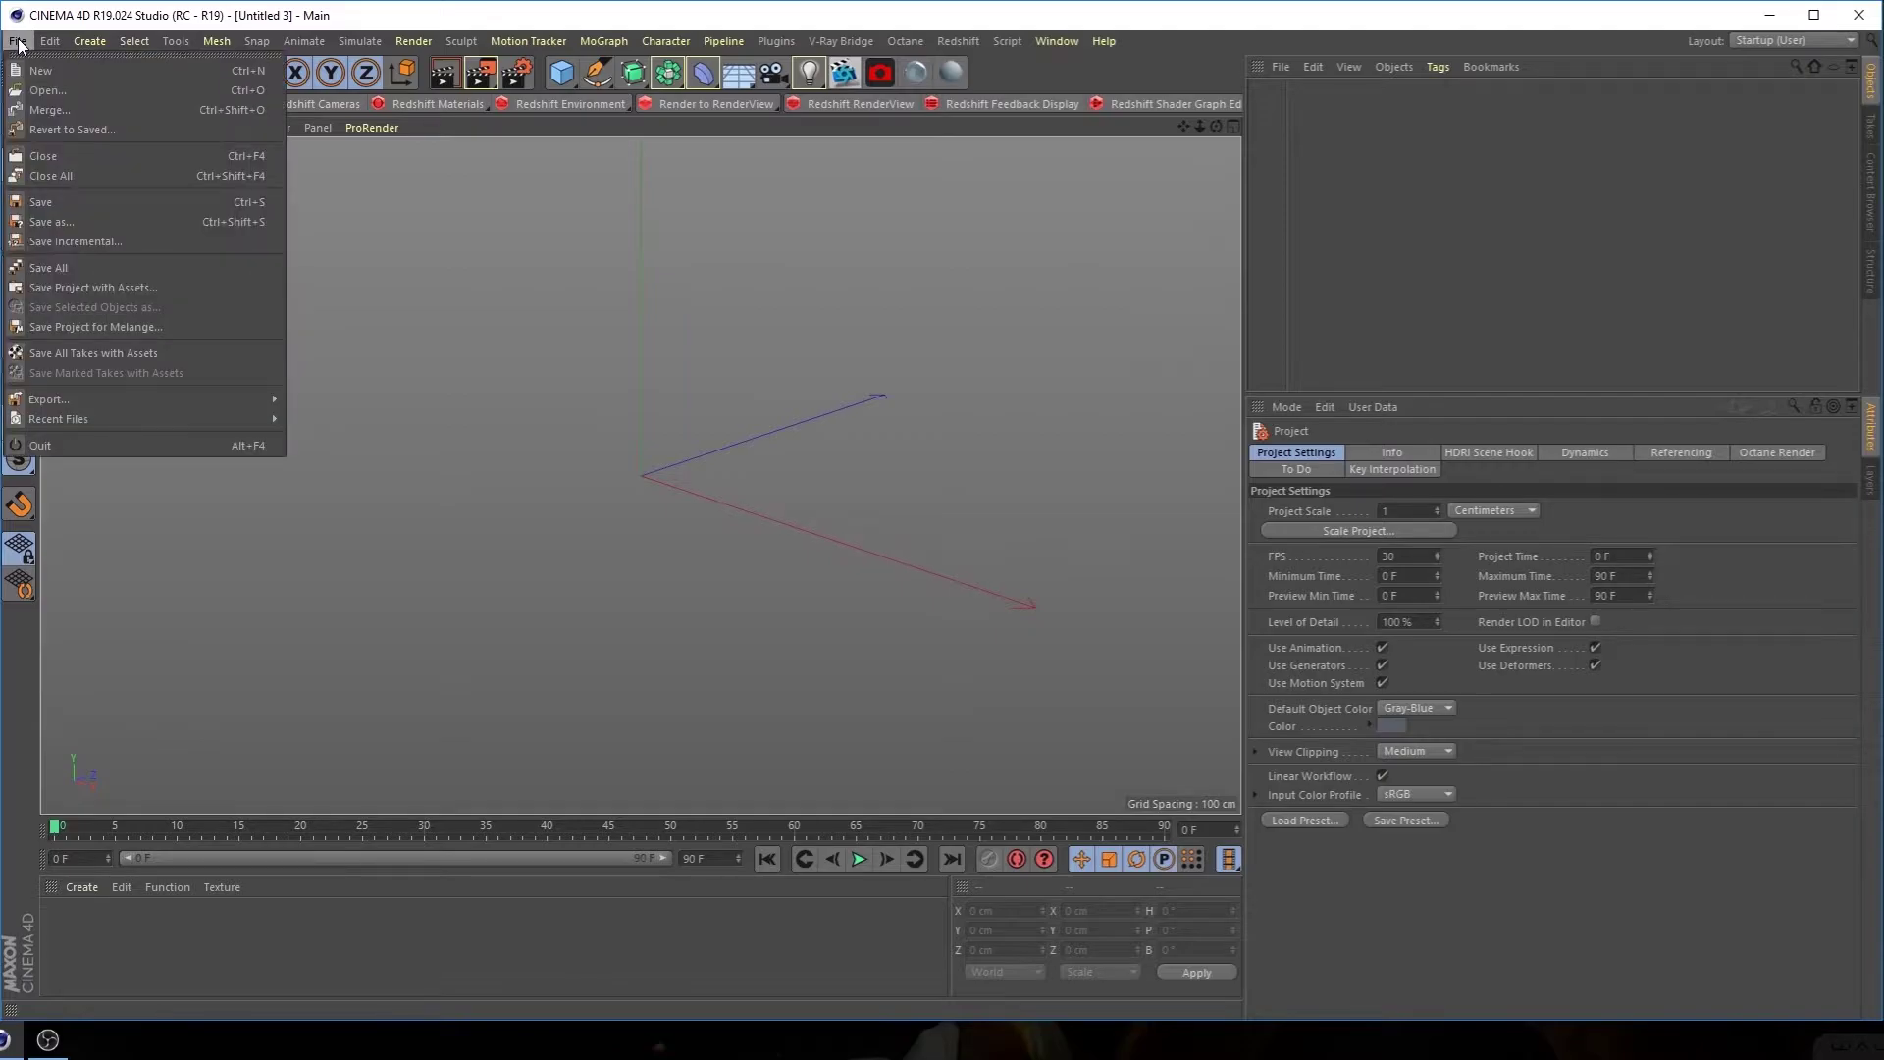
{"action": "left_click", "coordinate": [68, 103]}
{"action": "left_click", "coordinate": [470, 496]}
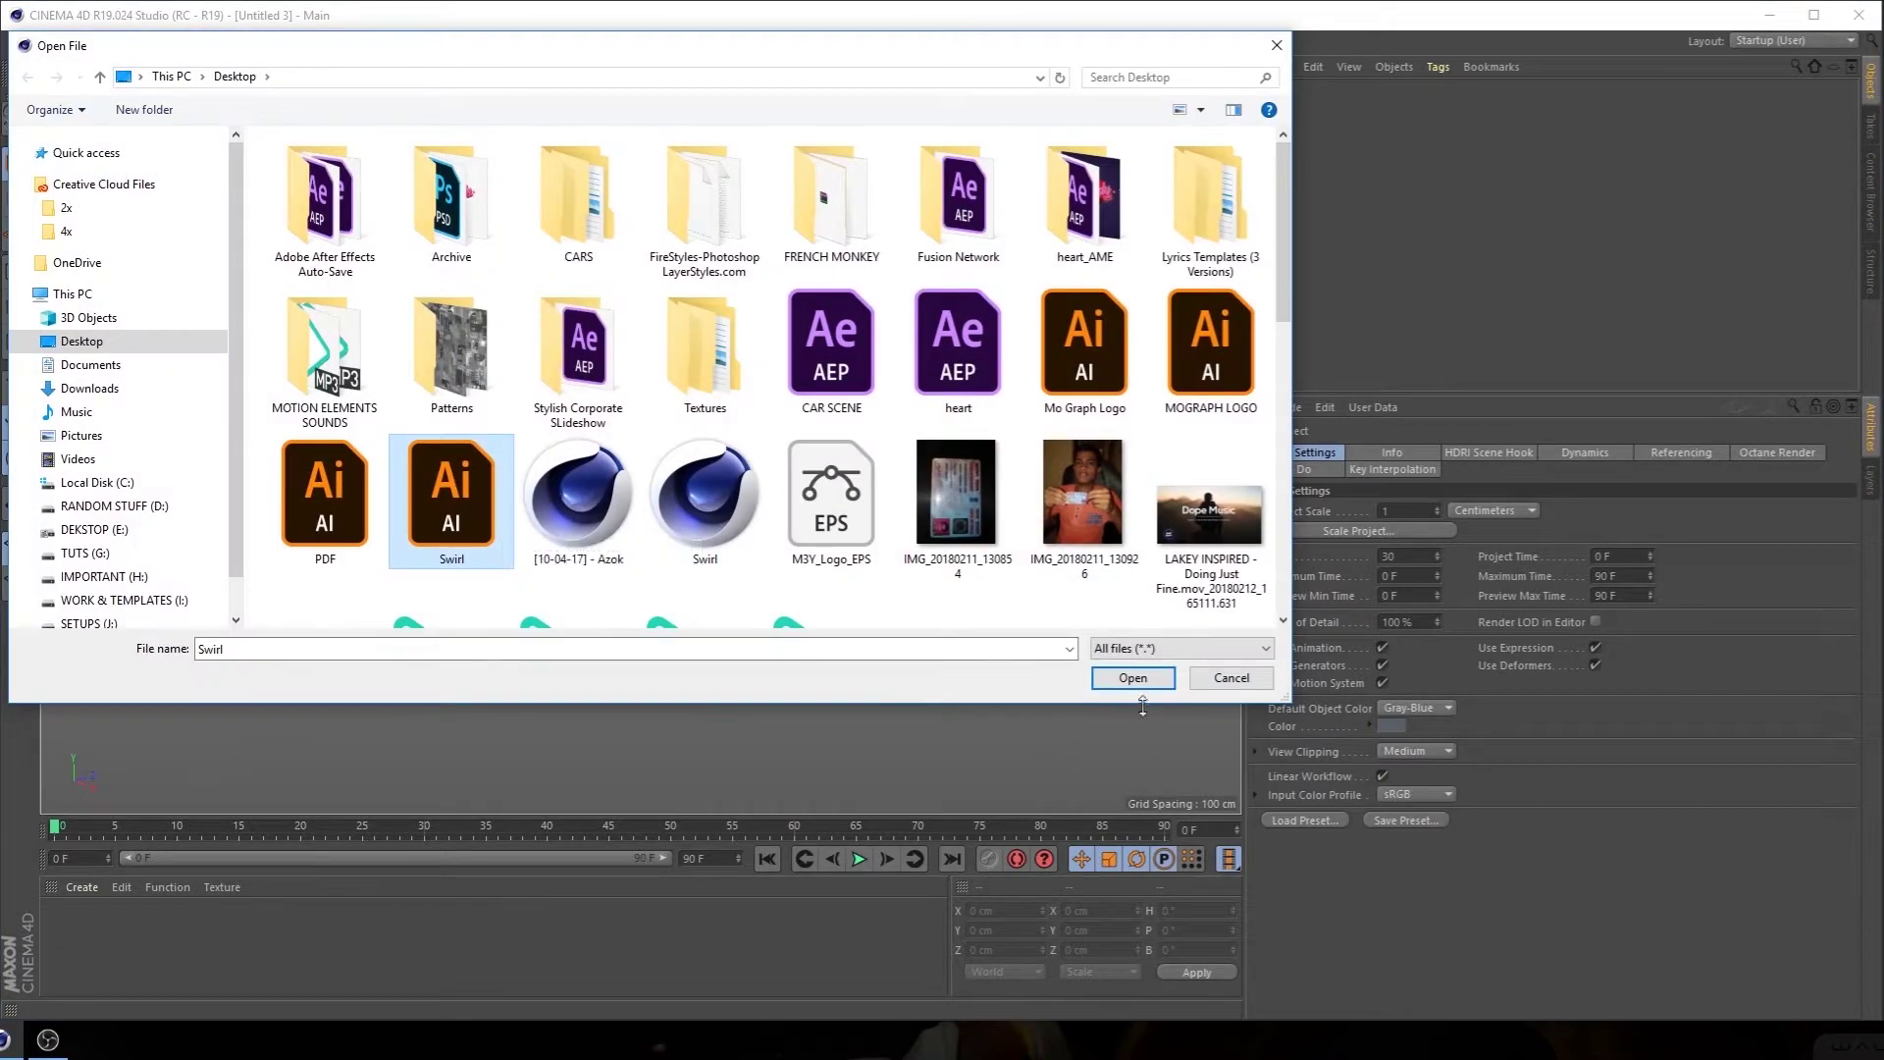
{"action": "left_click", "coordinate": [1133, 677]}
{"action": "left_click", "coordinate": [1116, 902]}
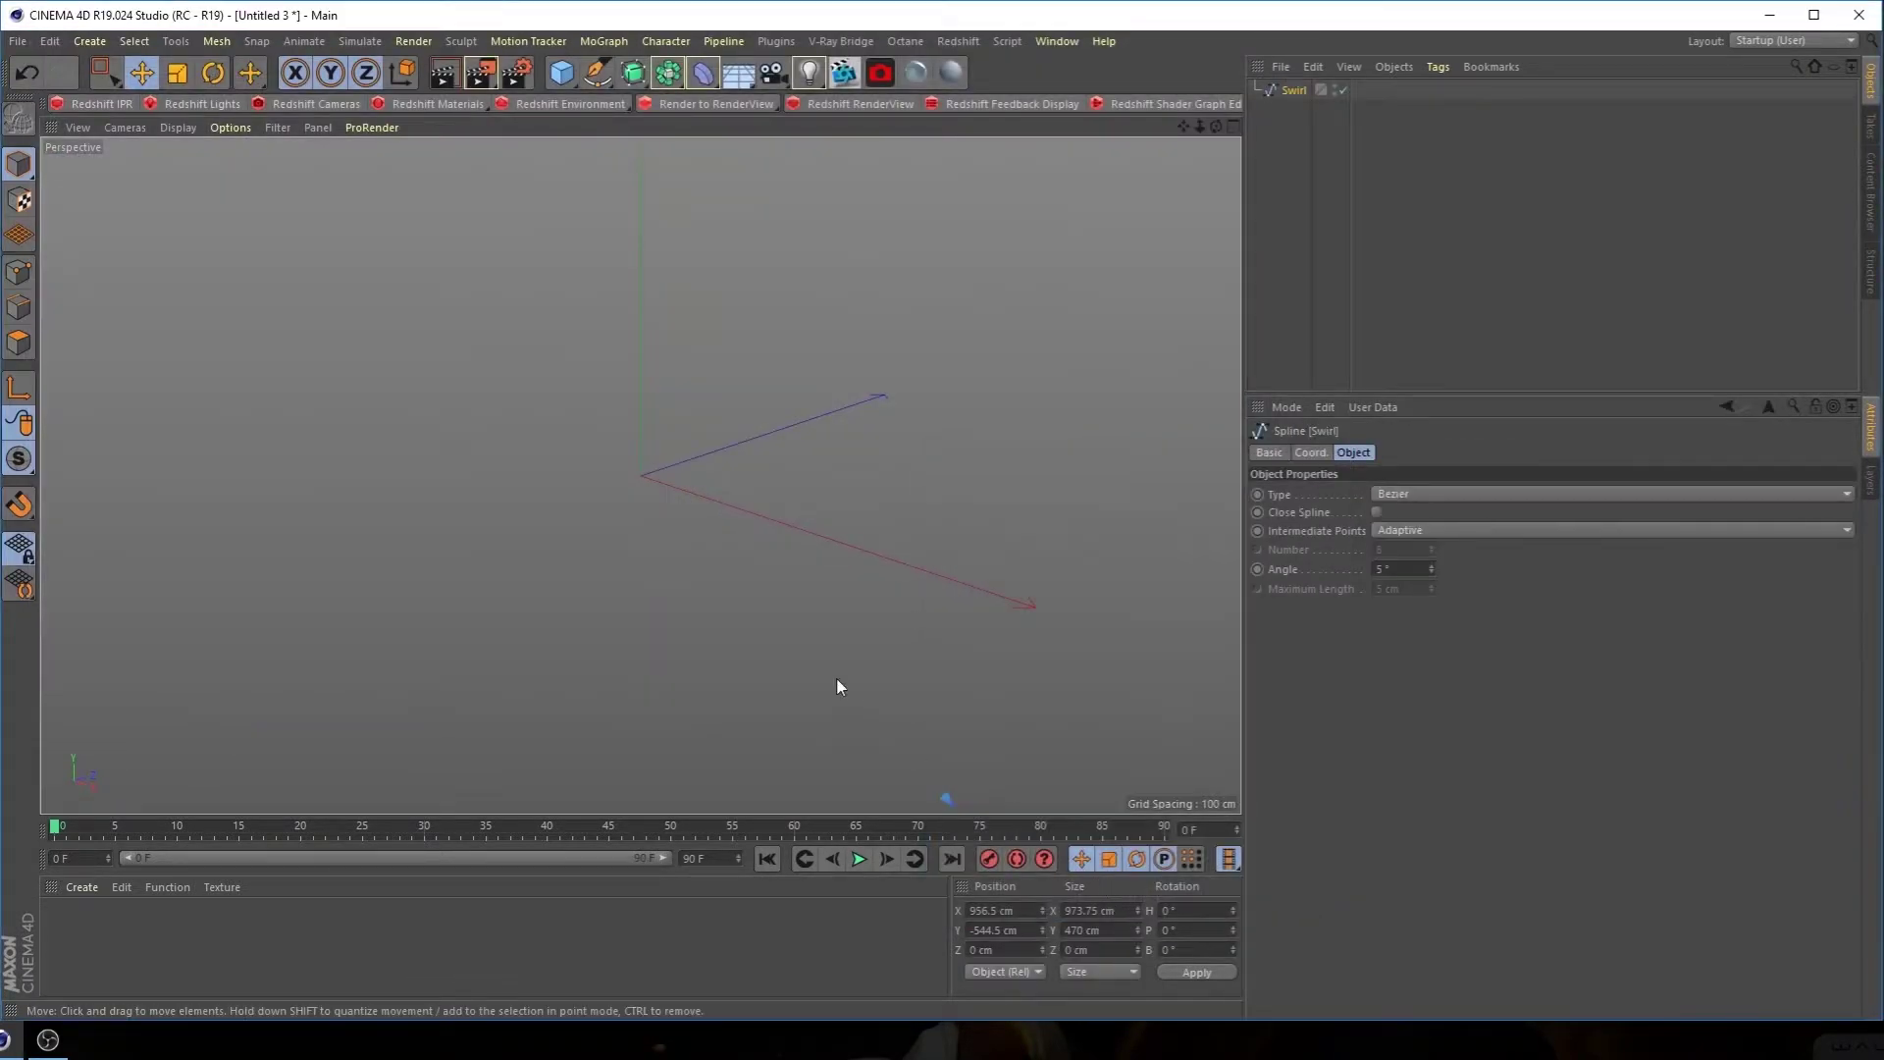
Move the imported Swirl spline along X and Y so it is roughly centred on the world origin, and deselect it
{"action": "key", "text": "h"}
{"action": "left_click_drag", "start_coordinate": [862, 620], "coordinate": [744, 527], "text": "alt"}
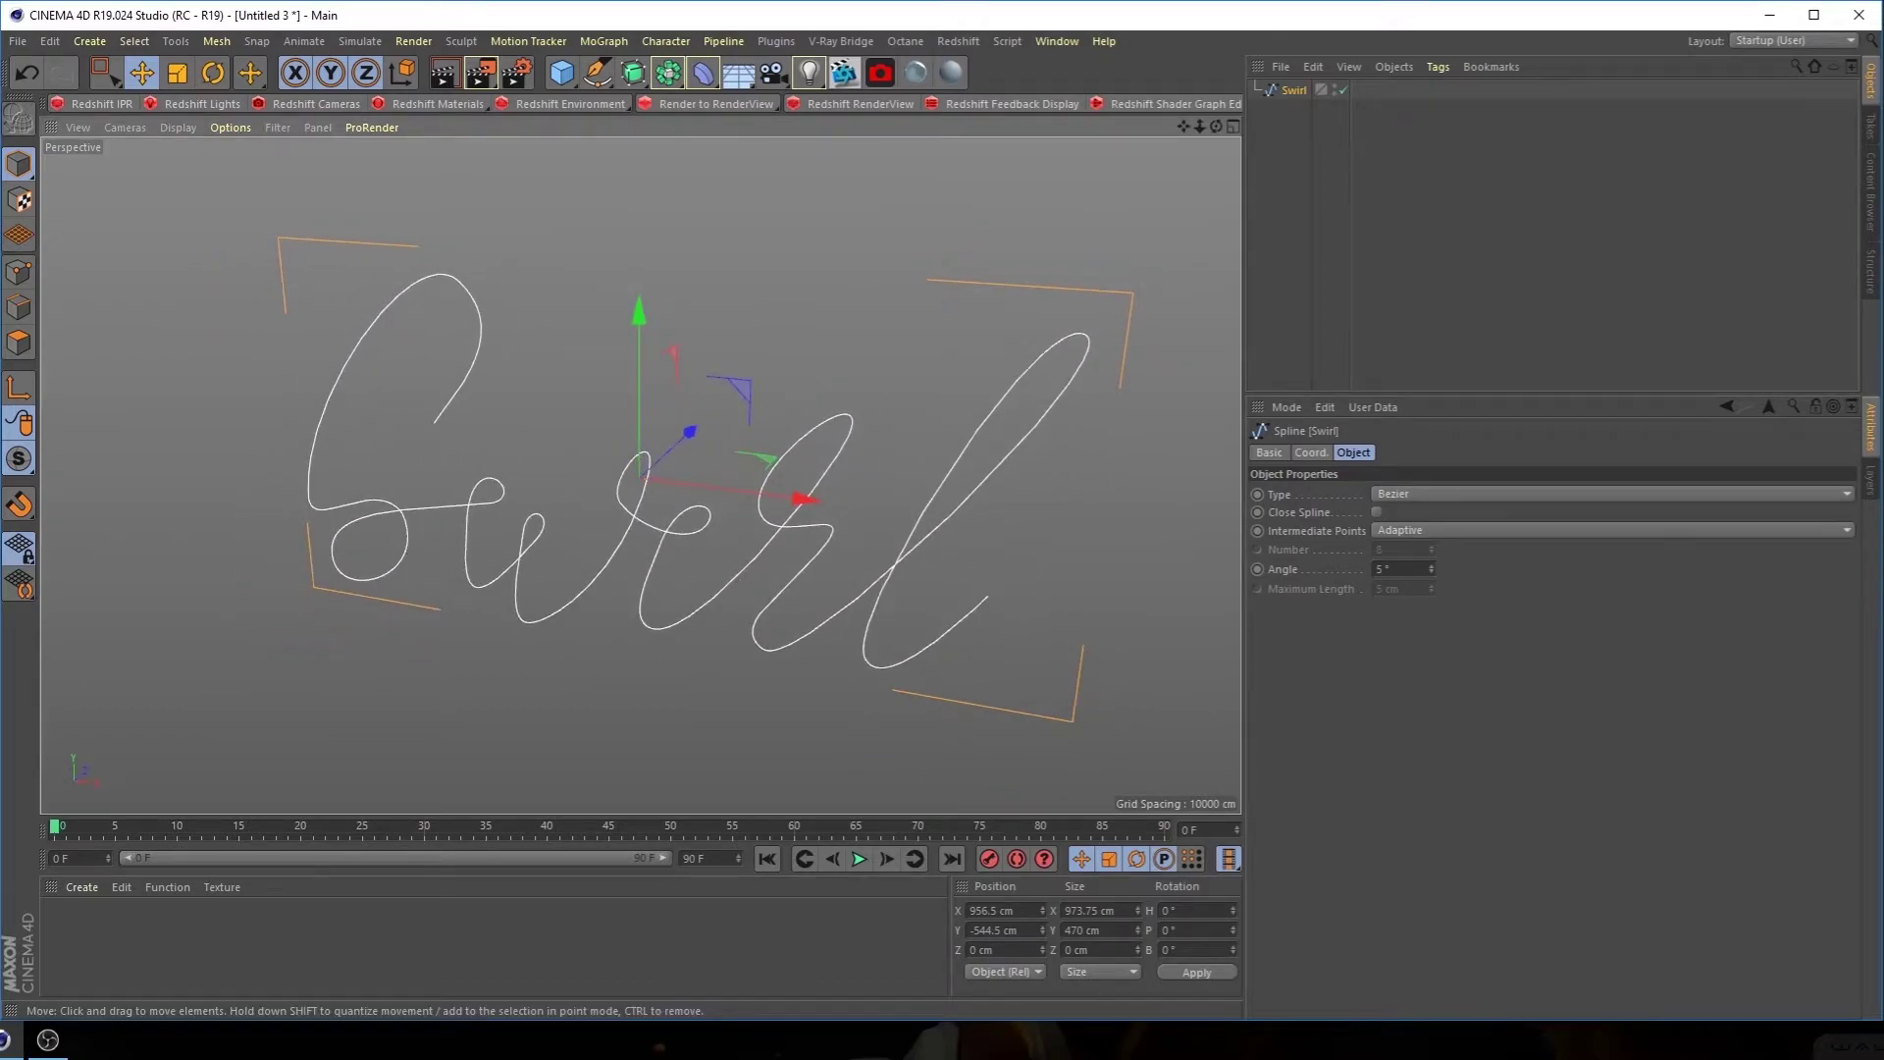
{"action": "scroll", "coordinate": [692, 567], "scroll_direction": "down", "scroll_amount": 5}
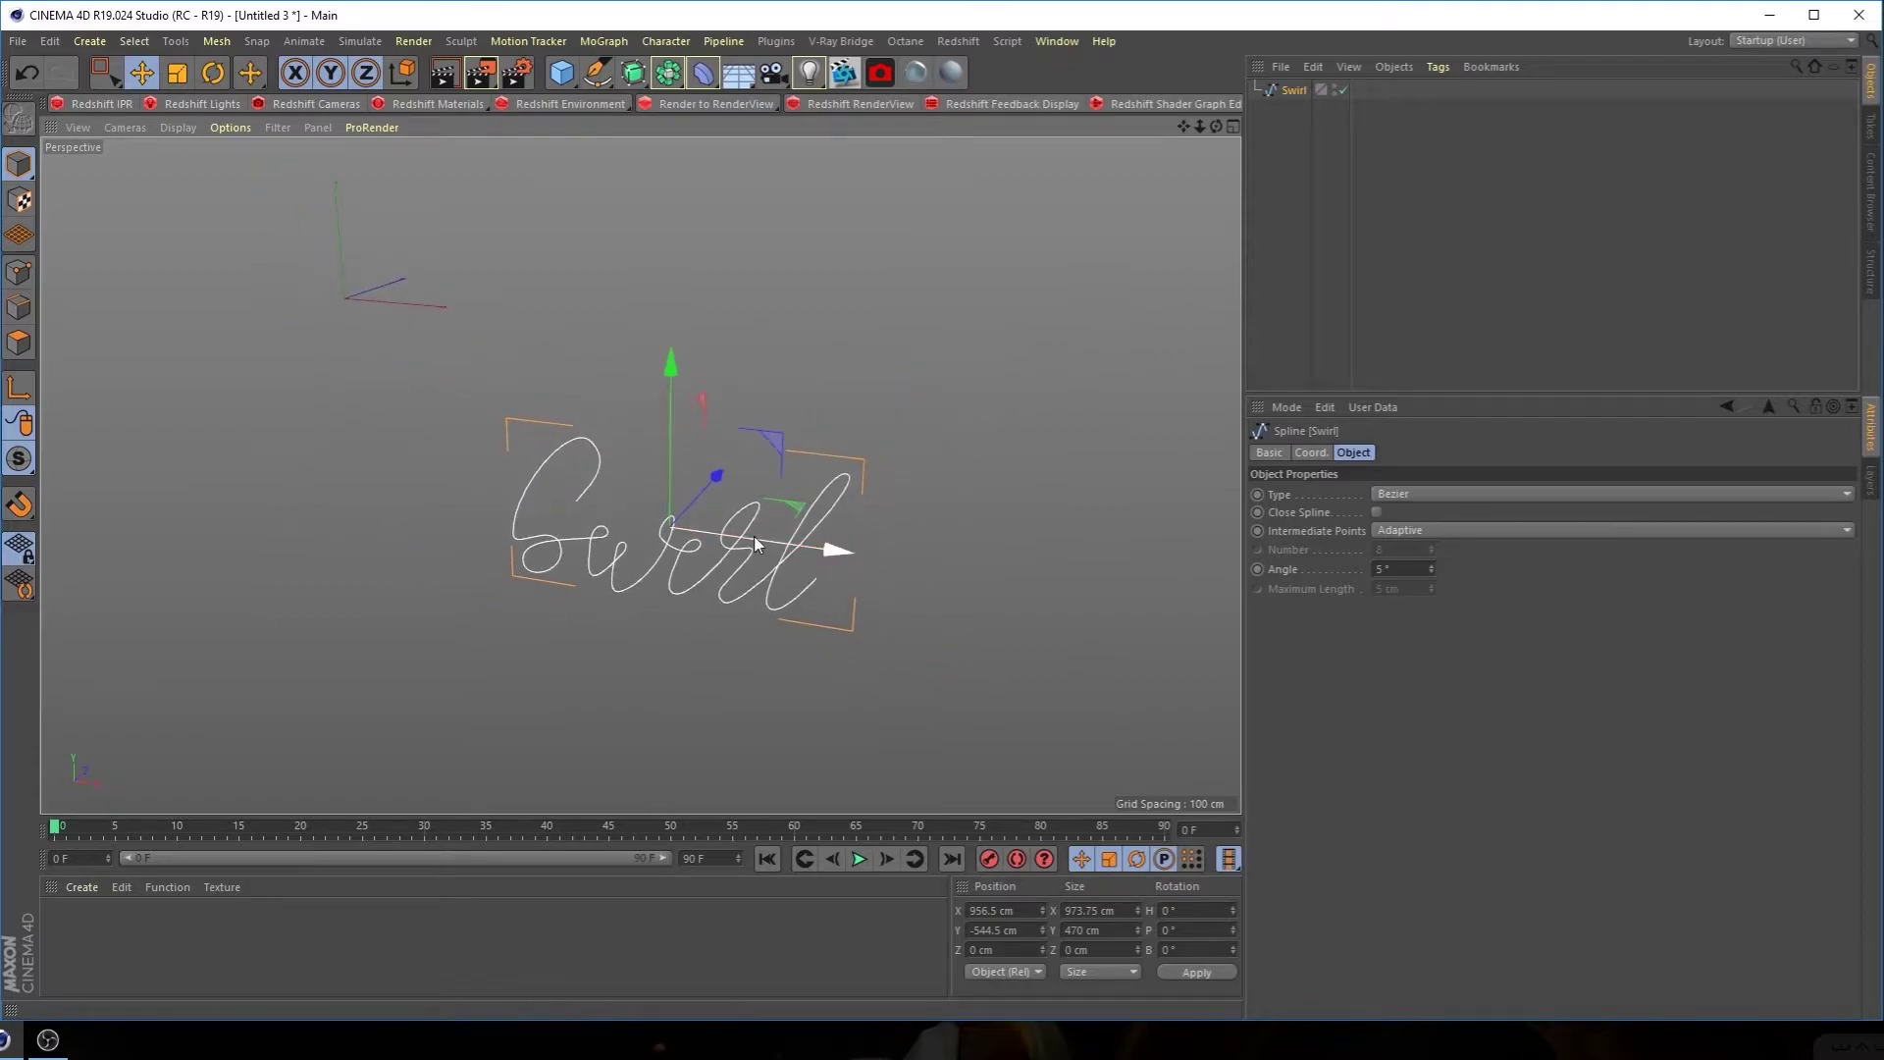
{"action": "left_click_drag", "start_coordinate": [768, 534], "coordinate": [443, 518]}
{"action": "left_click_drag", "start_coordinate": [375, 438], "coordinate": [303, 228]}
{"action": "middle_click_drag", "start_coordinate": [414, 297], "coordinate": [708, 465], "text": "alt"}
{"action": "right_click_drag", "start_coordinate": [630, 483], "coordinate": [811, 432], "text": "alt"}
{"action": "middle_click_drag", "start_coordinate": [772, 534], "coordinate": [664, 602], "text": "alt"}
{"action": "left_click_drag", "start_coordinate": [664, 602], "coordinate": [706, 537], "text": "alt"}
{"action": "mouse_move", "coordinate": [706, 538]}
{"action": "middle_mouse_down", "text": "alt"}
{"action": "mouse_move", "coordinate": [774, 508]}
{"action": "mouse_move", "coordinate": [722, 542]}
{"action": "middle_mouse_up", "text": "alt"}
{"action": "left_click", "coordinate": [1267, 243]}
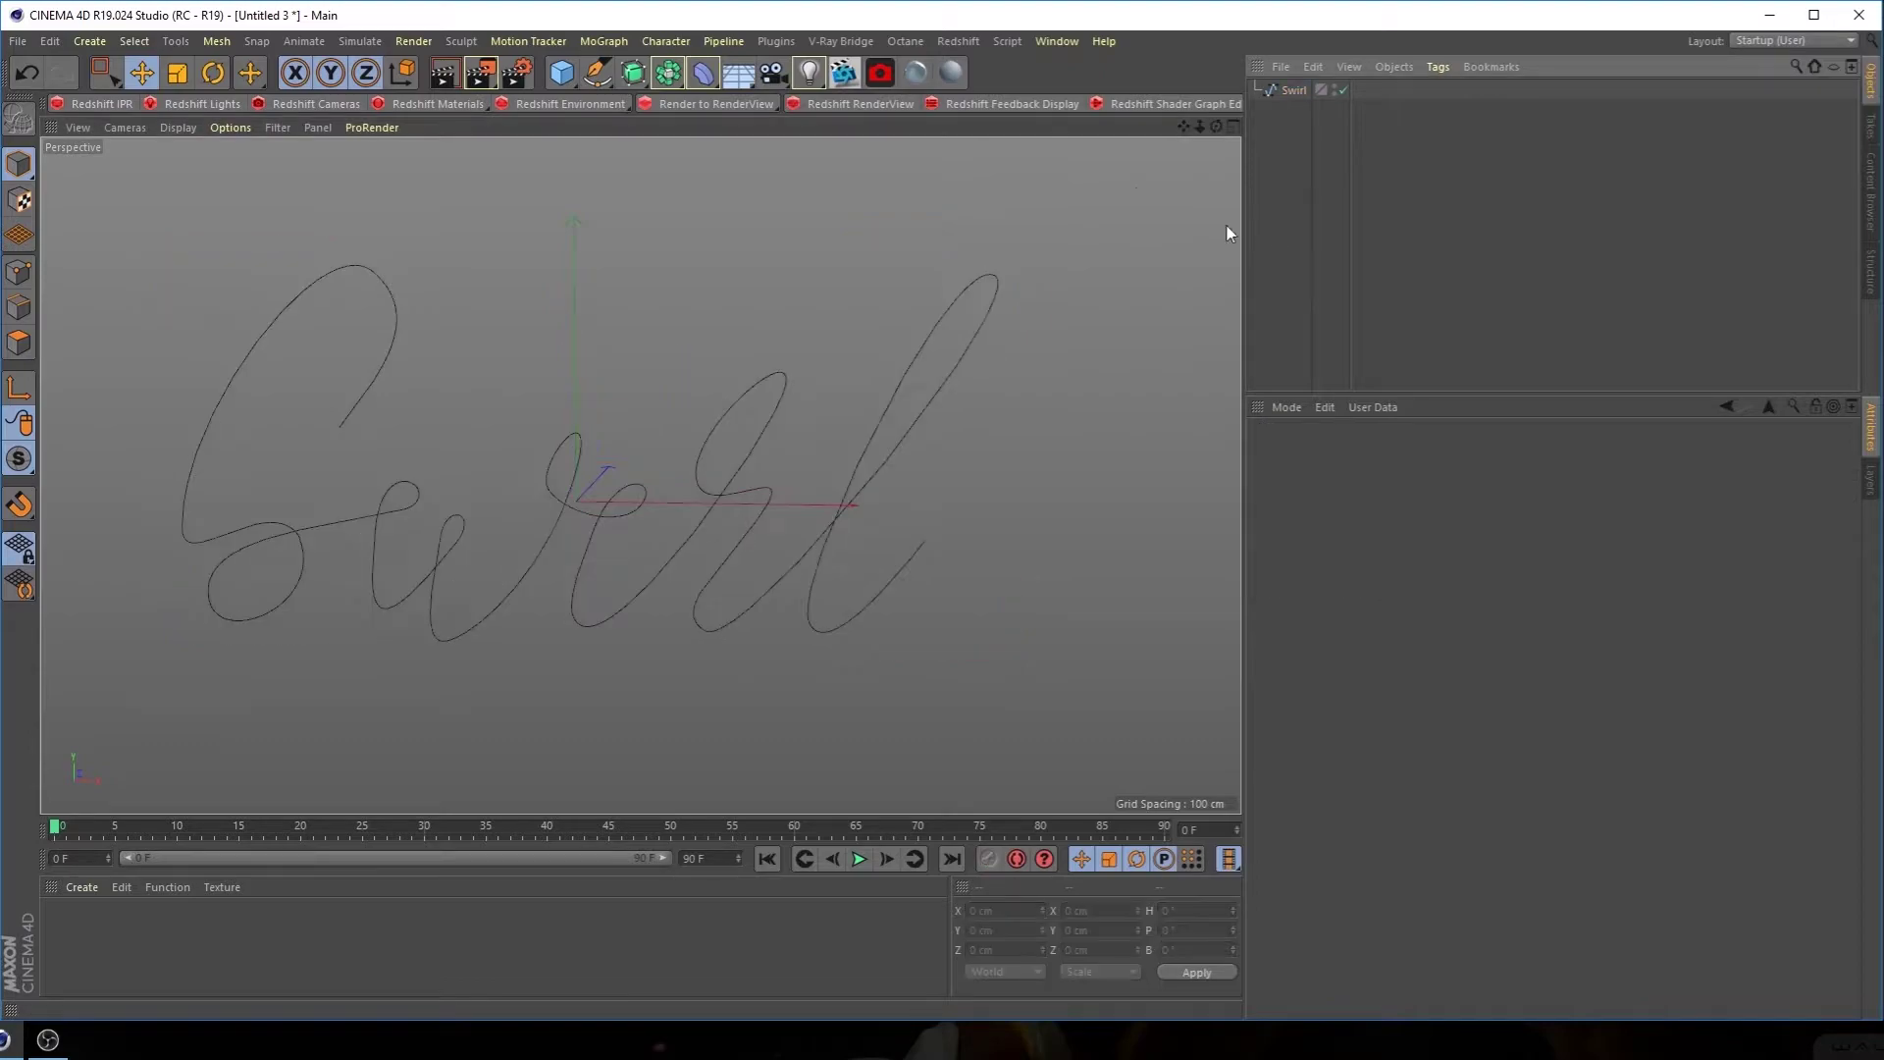
Add a Subdivision Surface and a Sweep generator to the scene
{"action": "left_click", "coordinate": [634, 74]}
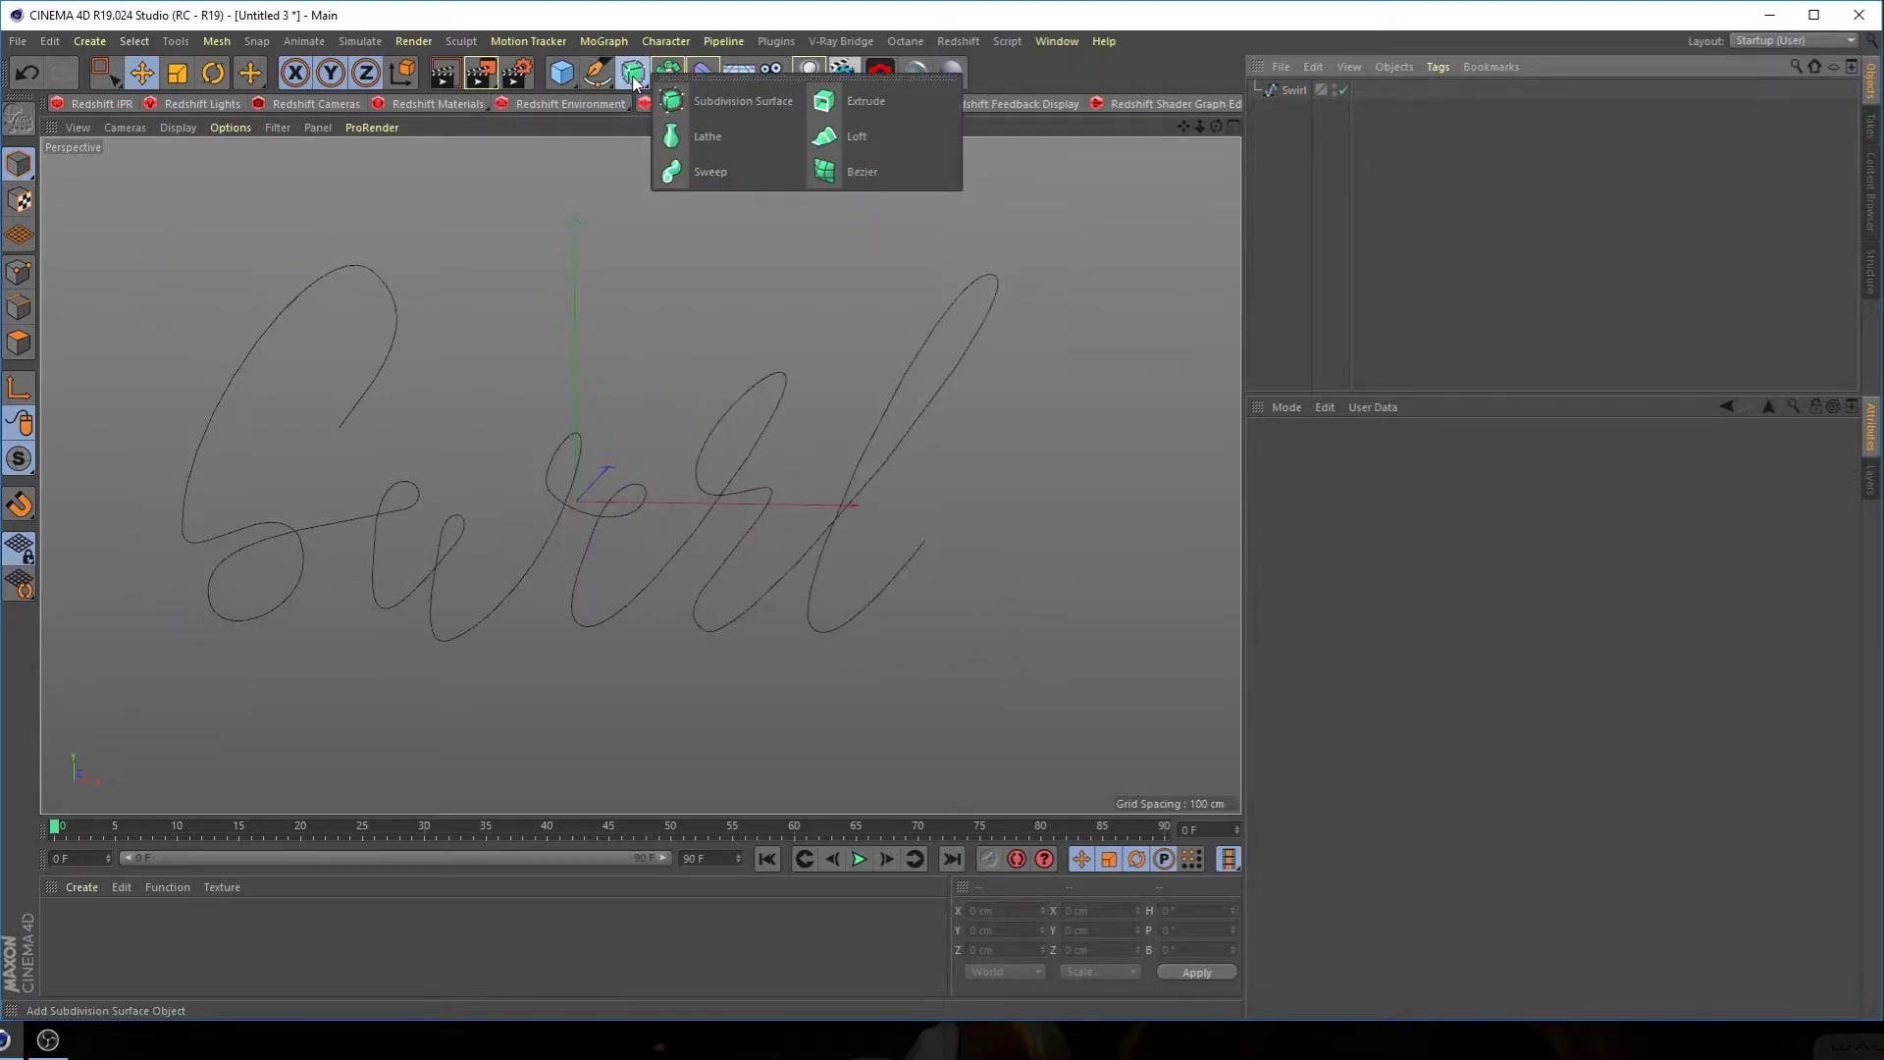
{"action": "left_click", "coordinate": [715, 103]}
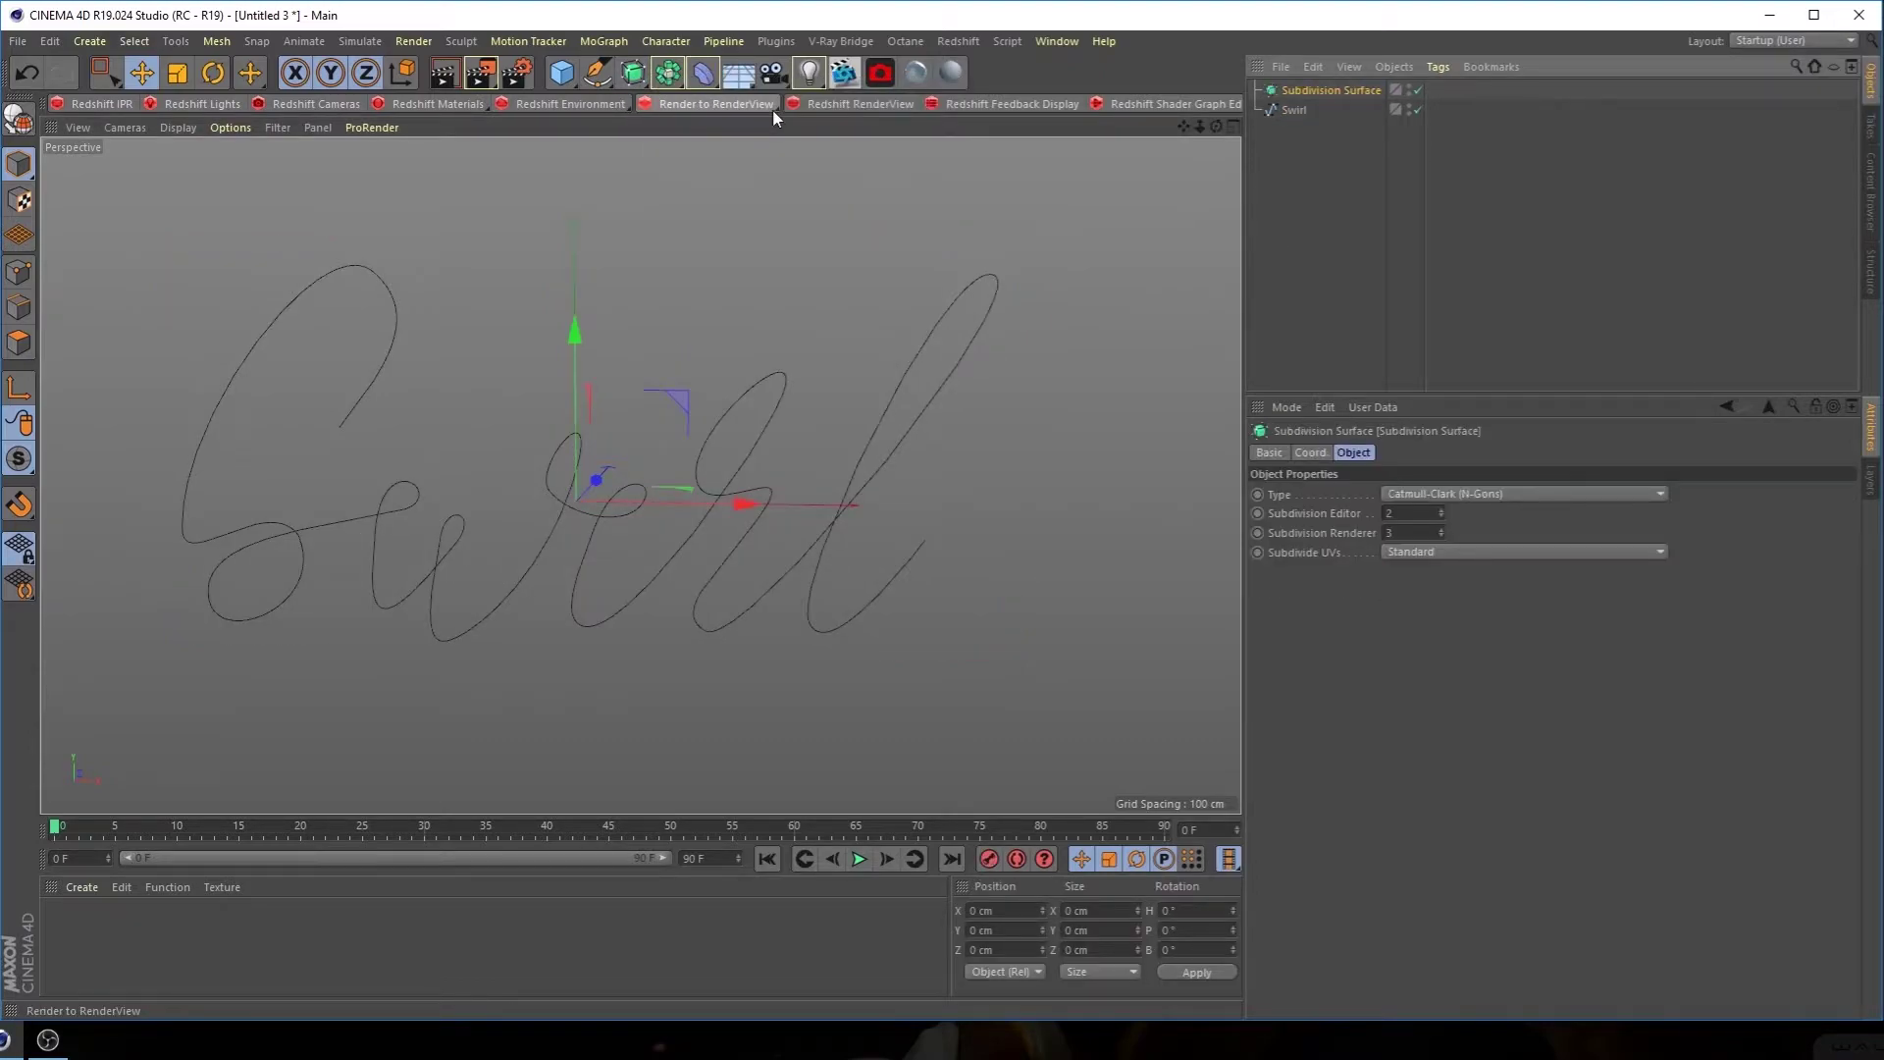
{"action": "left_click", "coordinate": [634, 75]}
{"action": "left_click", "coordinate": [711, 168]}
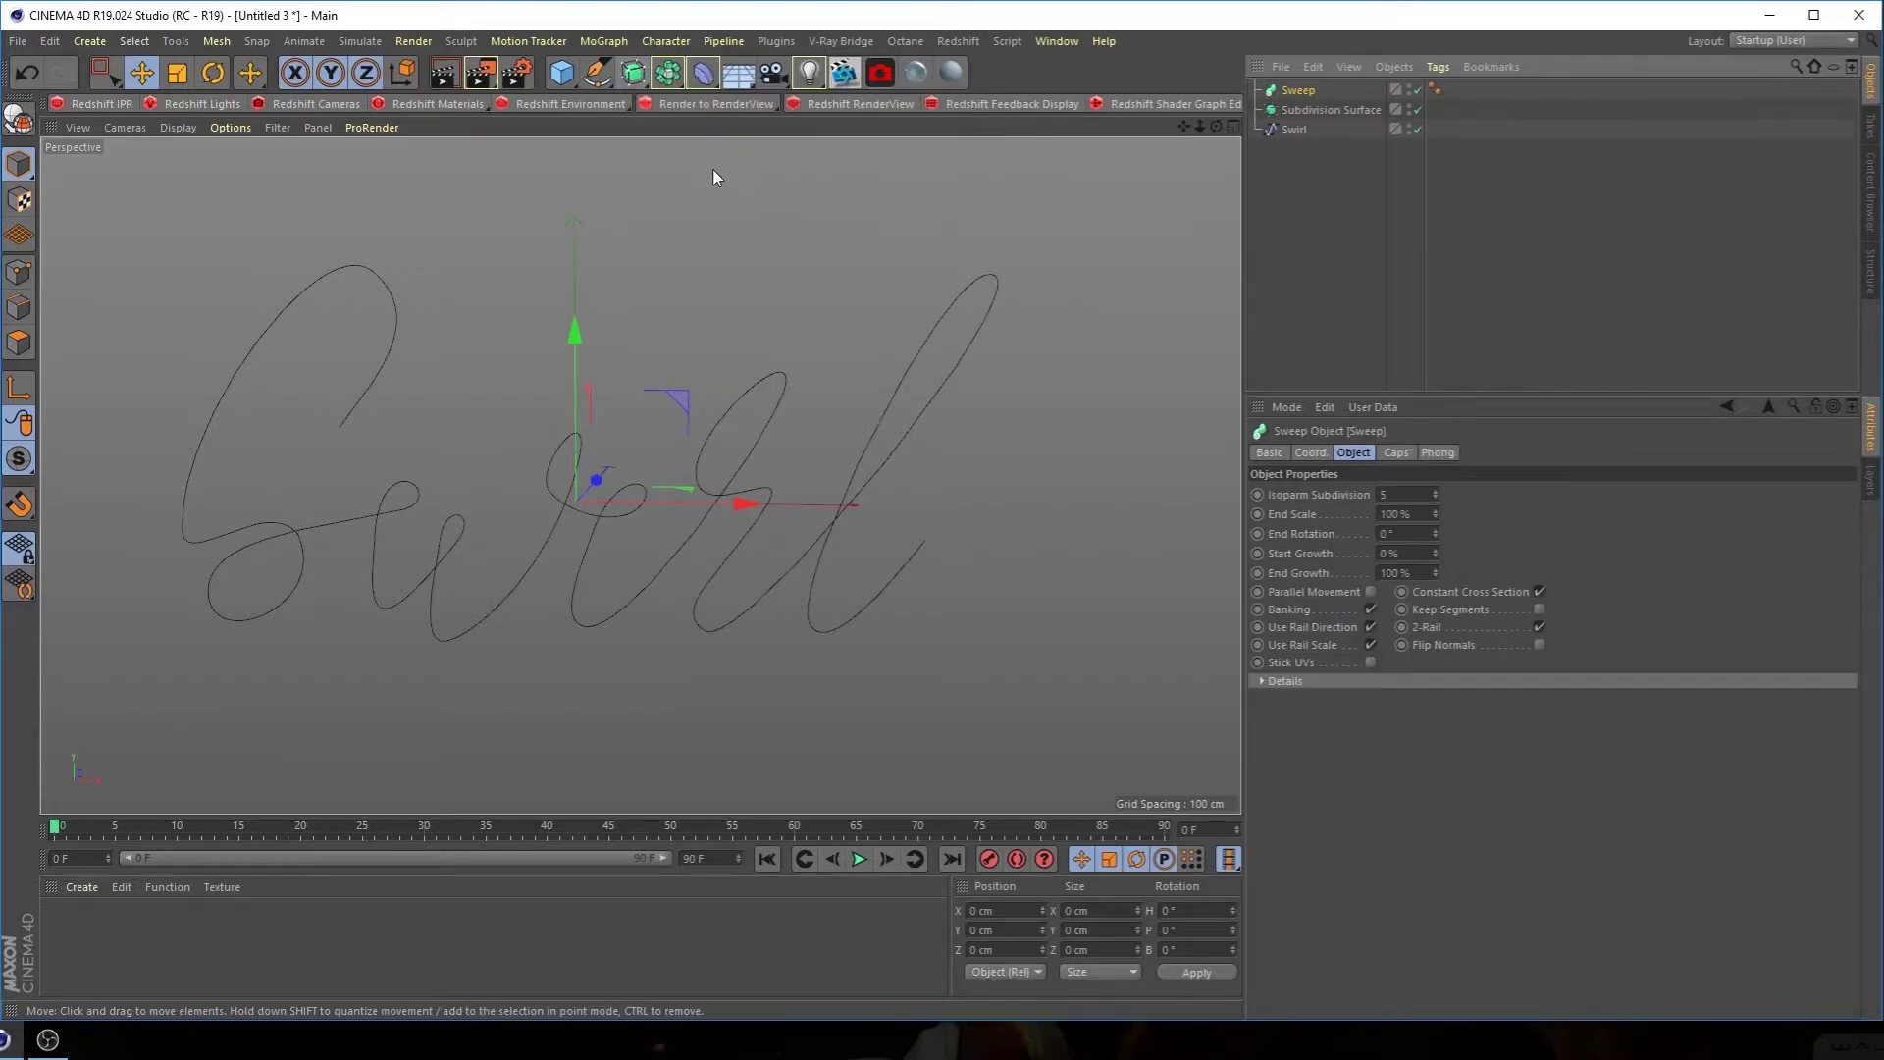
Add a Circle spline to the scene
{"action": "left_click", "coordinate": [597, 73]}
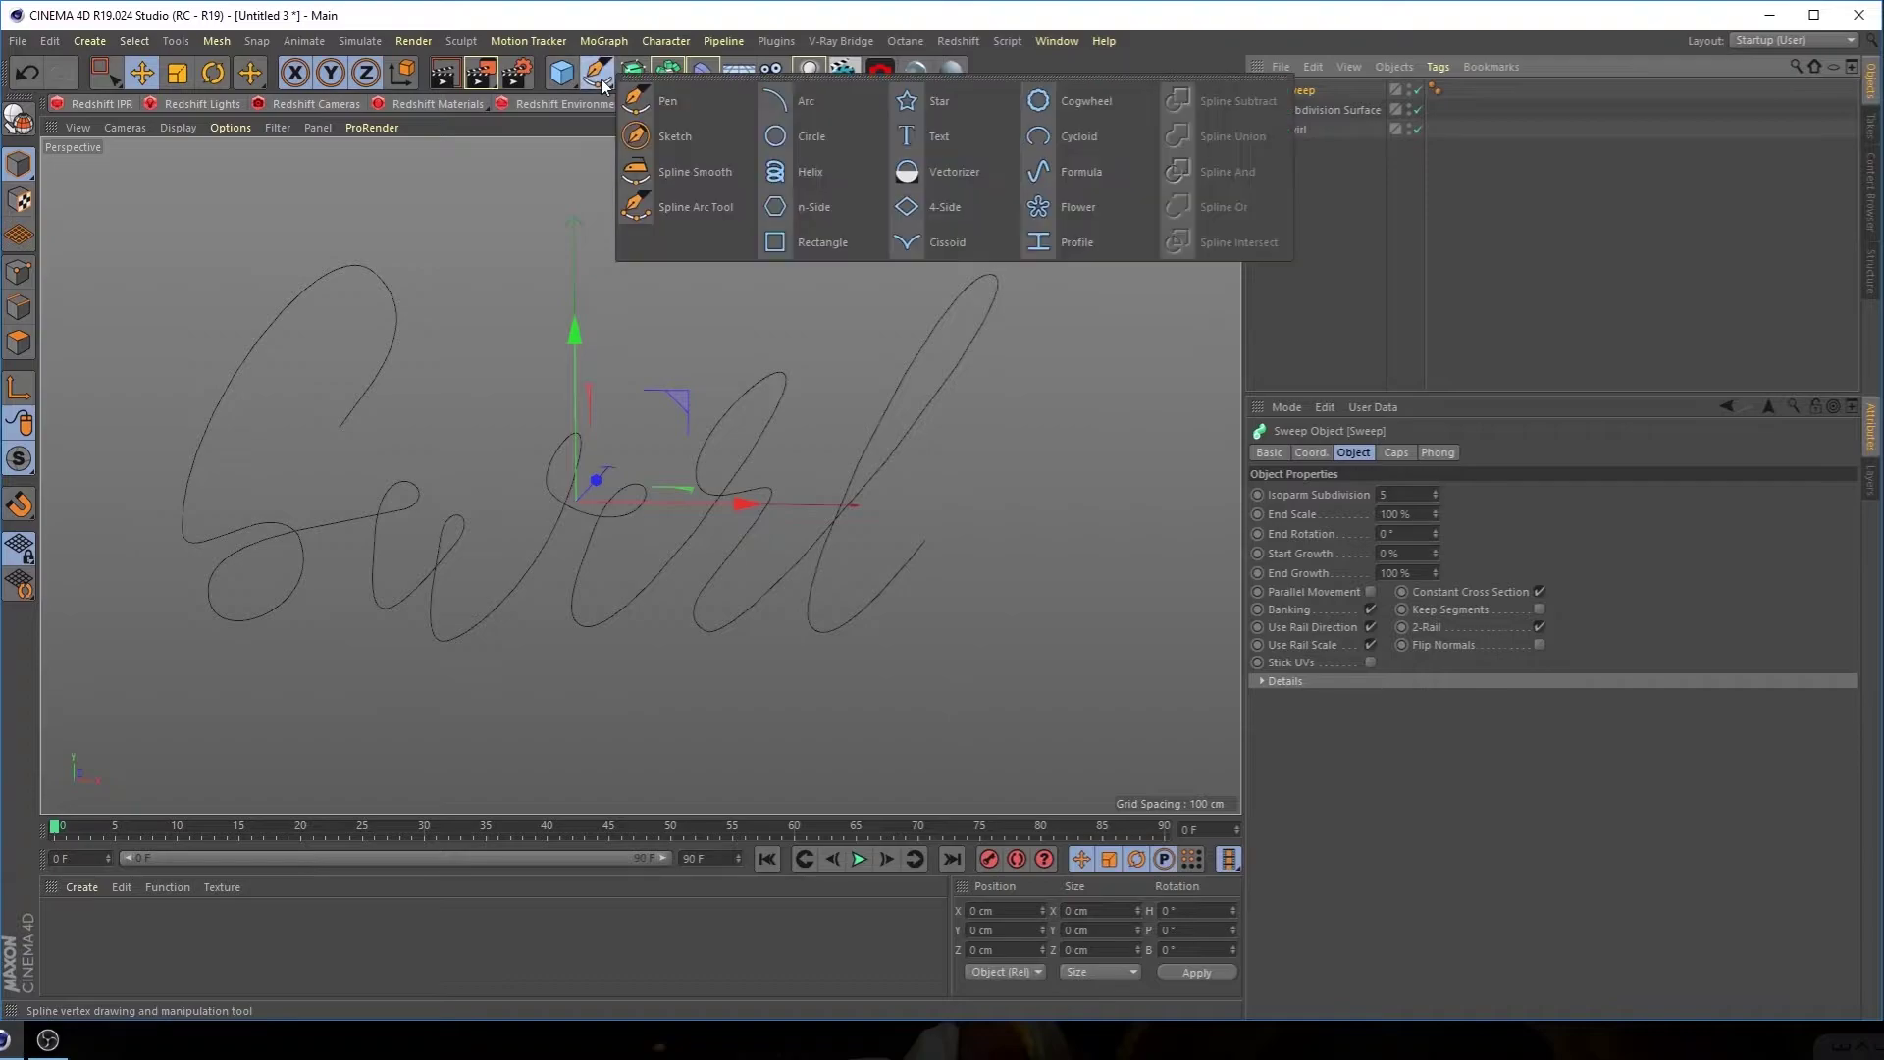
{"action": "left_click", "coordinate": [778, 138]}
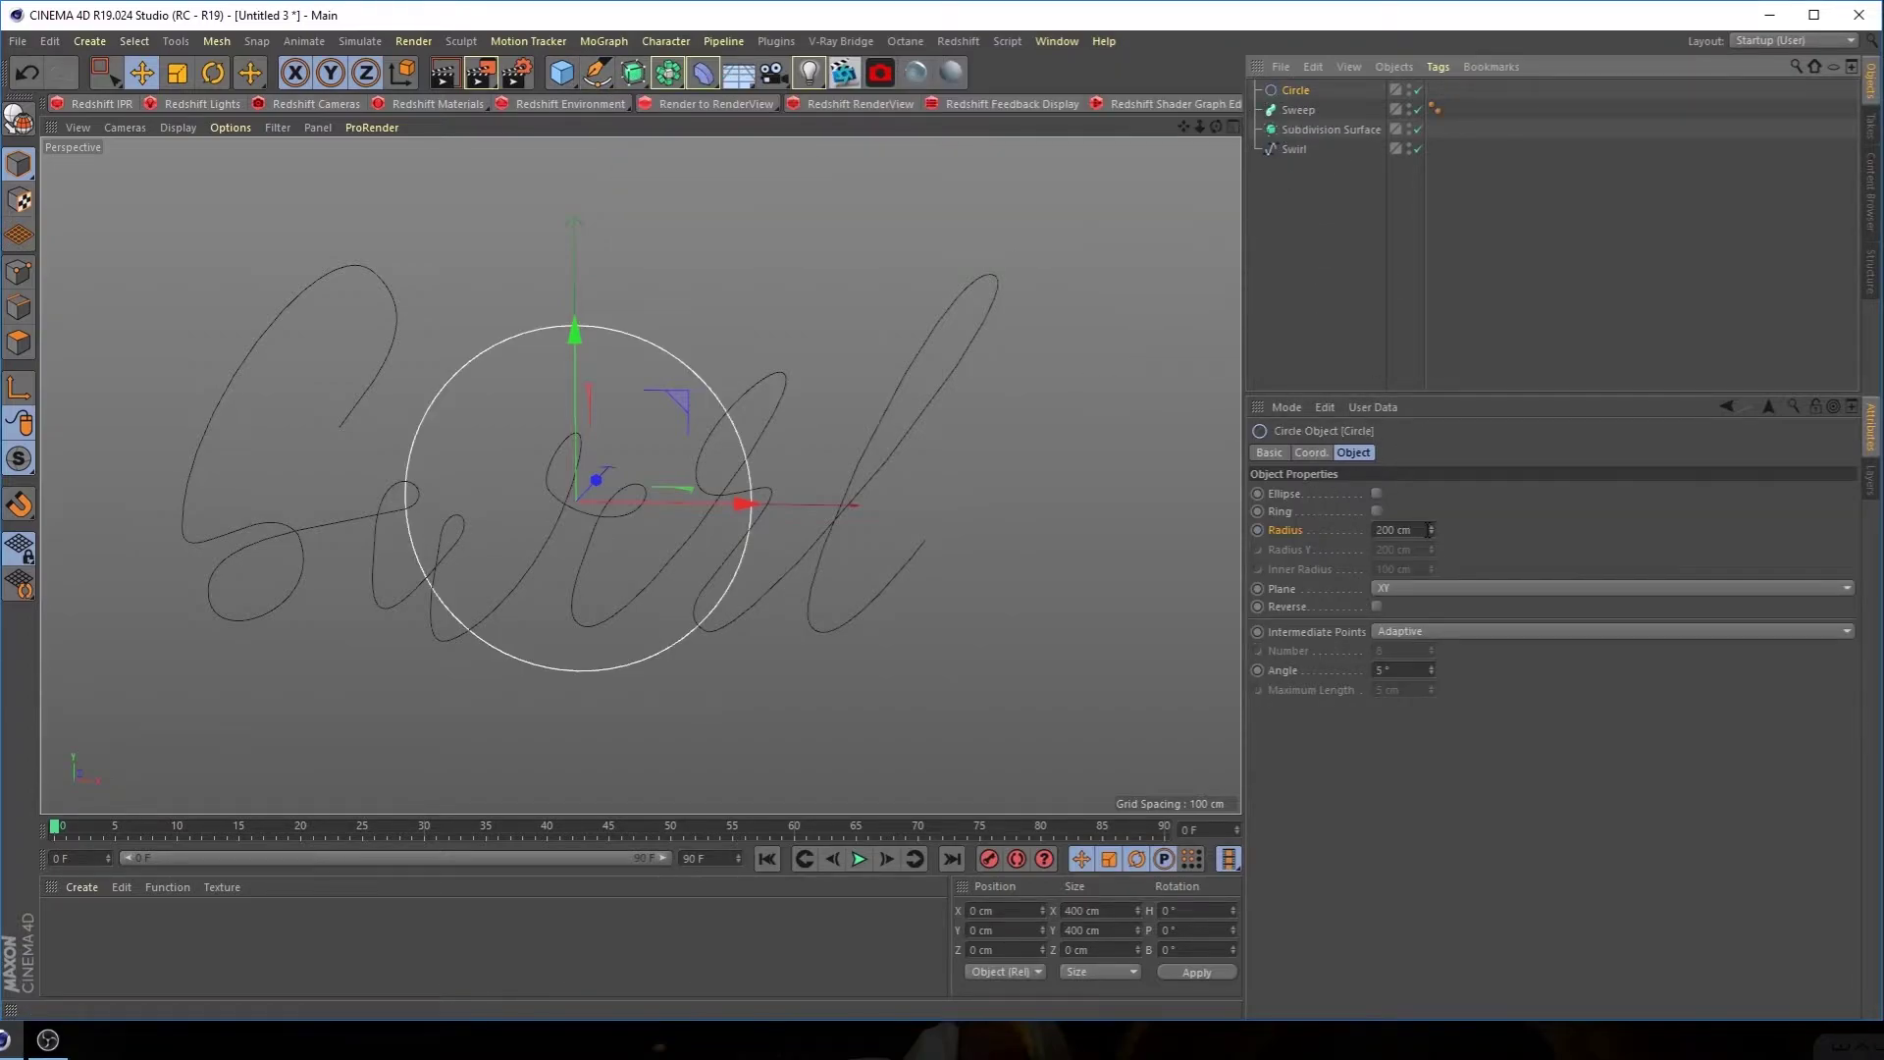
Set the Circle's radius to 20 cm and deselect it
{"action": "type", "text": "20"}
{"action": "key", "text": "Return"}
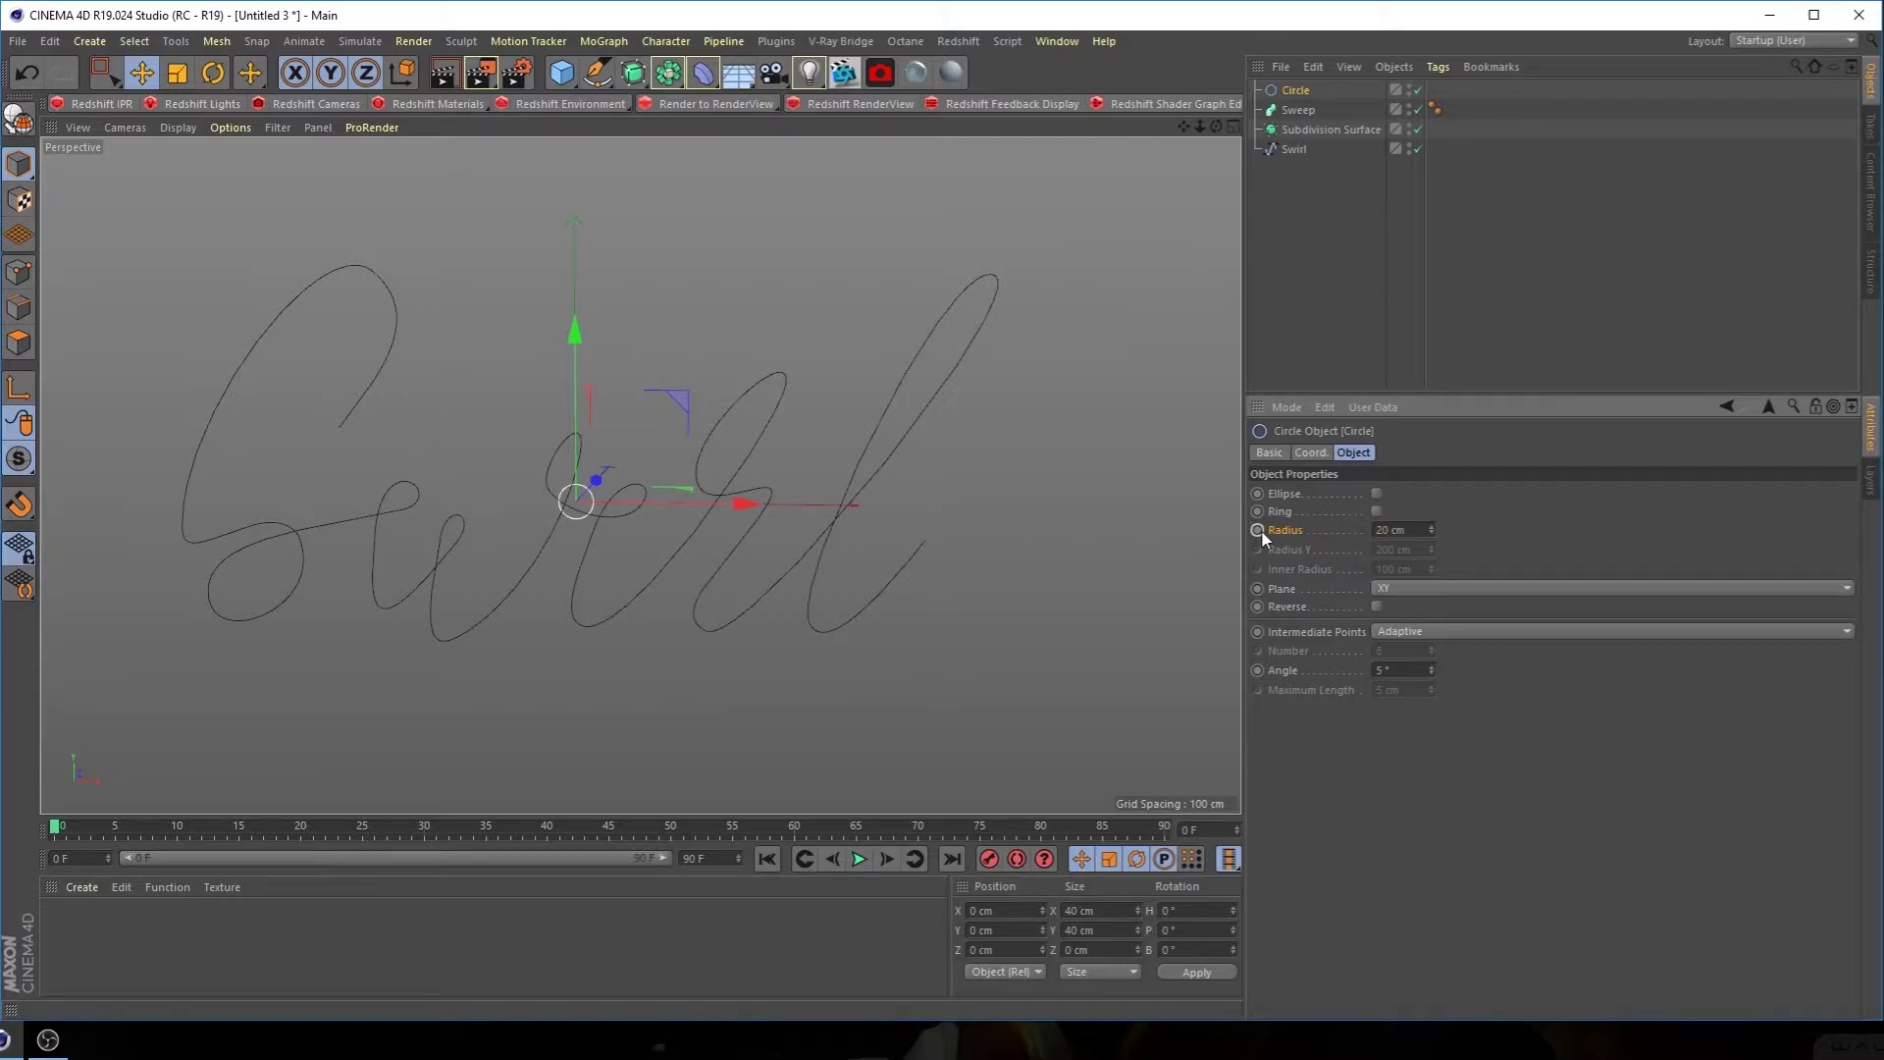
{"action": "left_click", "coordinate": [1324, 265]}
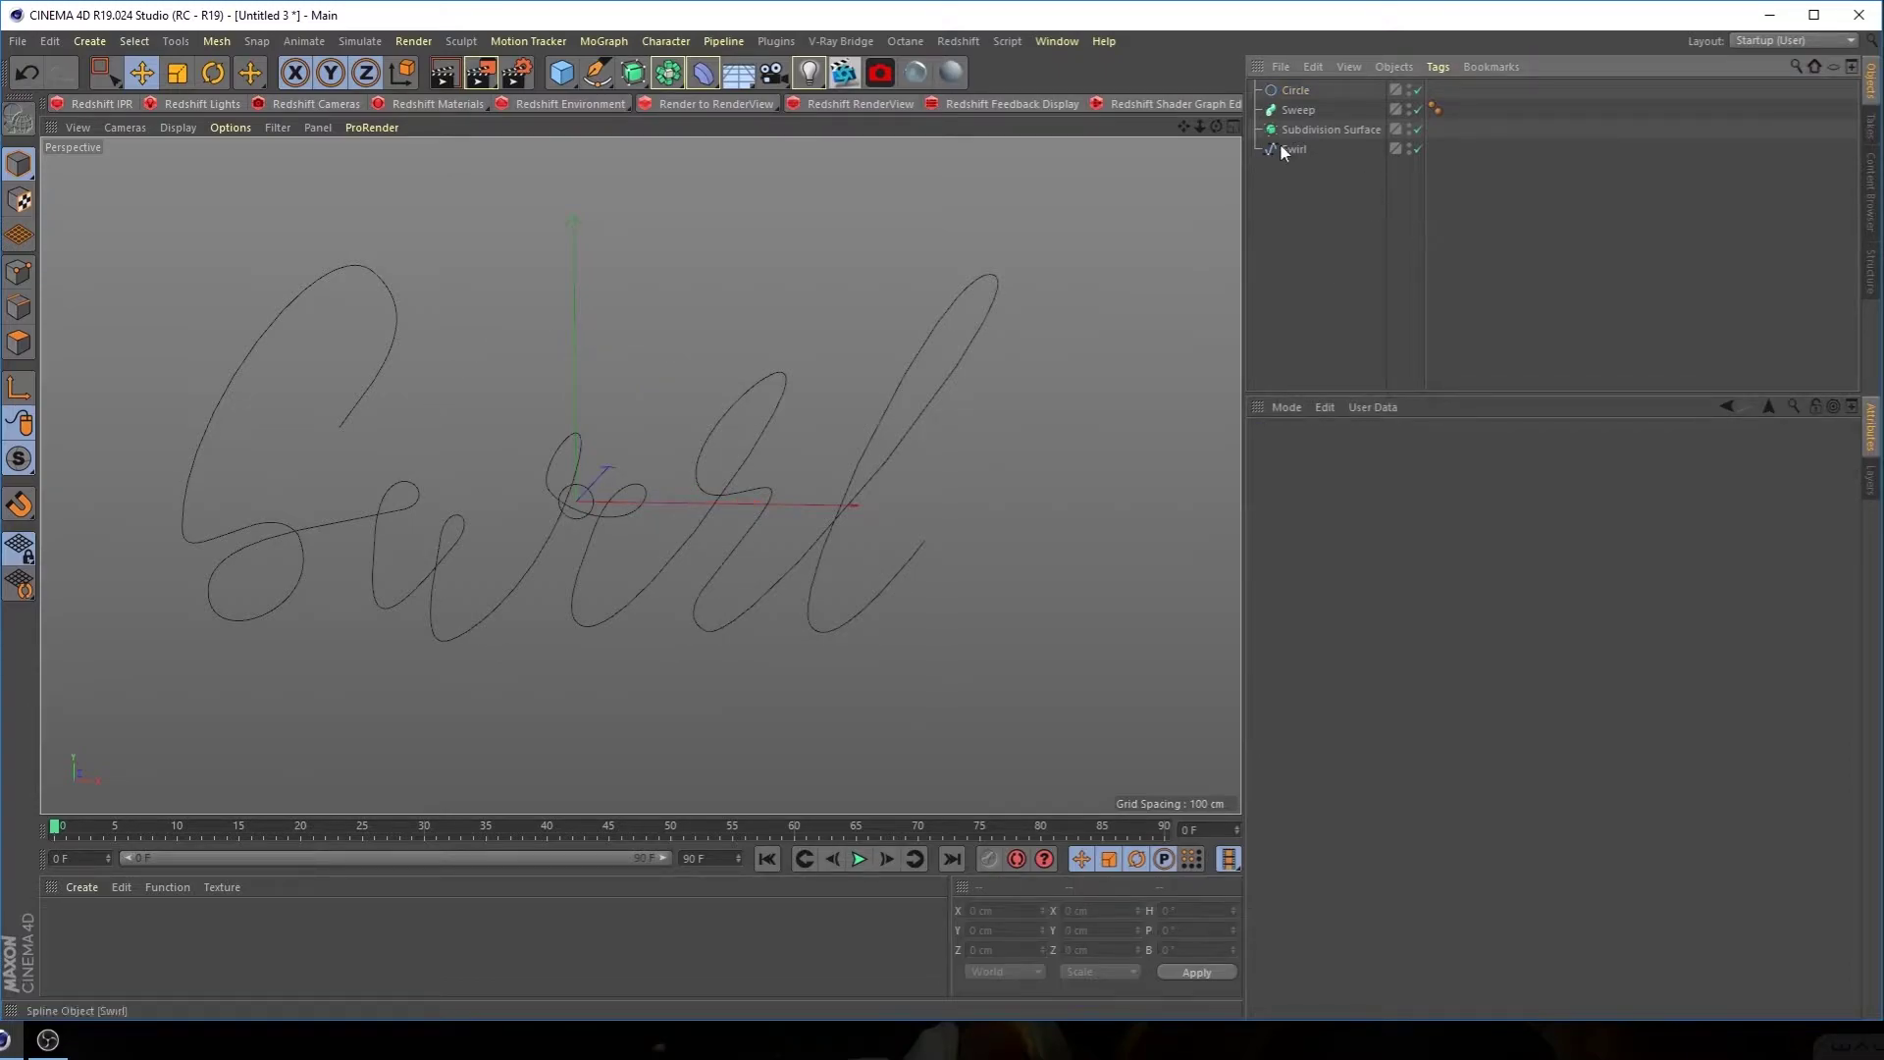
Nest the Circle and the Swirl spline, in that order, under the Sweep, and place the Sweep inside the Subdivision Surface
{"action": "left_click", "coordinate": [1297, 110]}
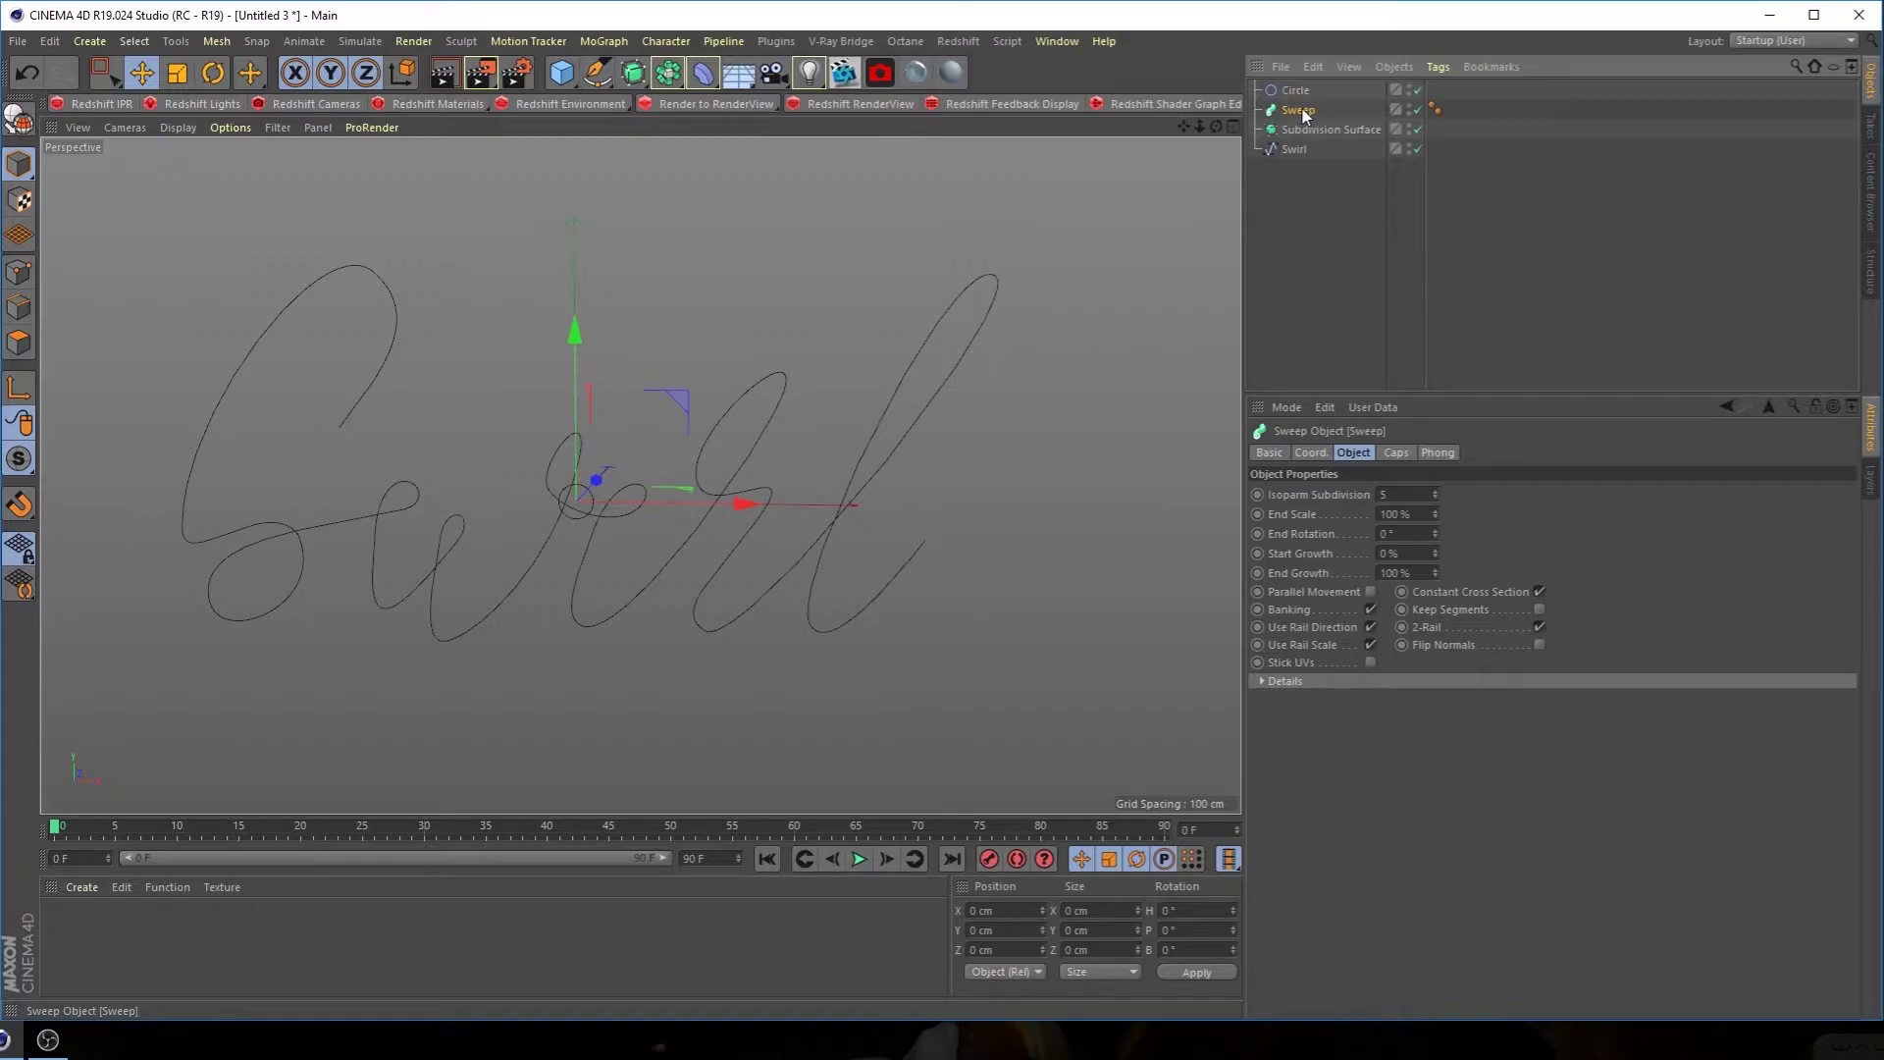
{"action": "mouse_move", "coordinate": [1304, 115]}
{"action": "left_mouse_down"}
{"action": "mouse_move", "coordinate": [1315, 141]}
{"action": "mouse_move", "coordinate": [1297, 91]}
{"action": "mouse_move", "coordinate": [1312, 132]}
{"action": "left_mouse_up"}
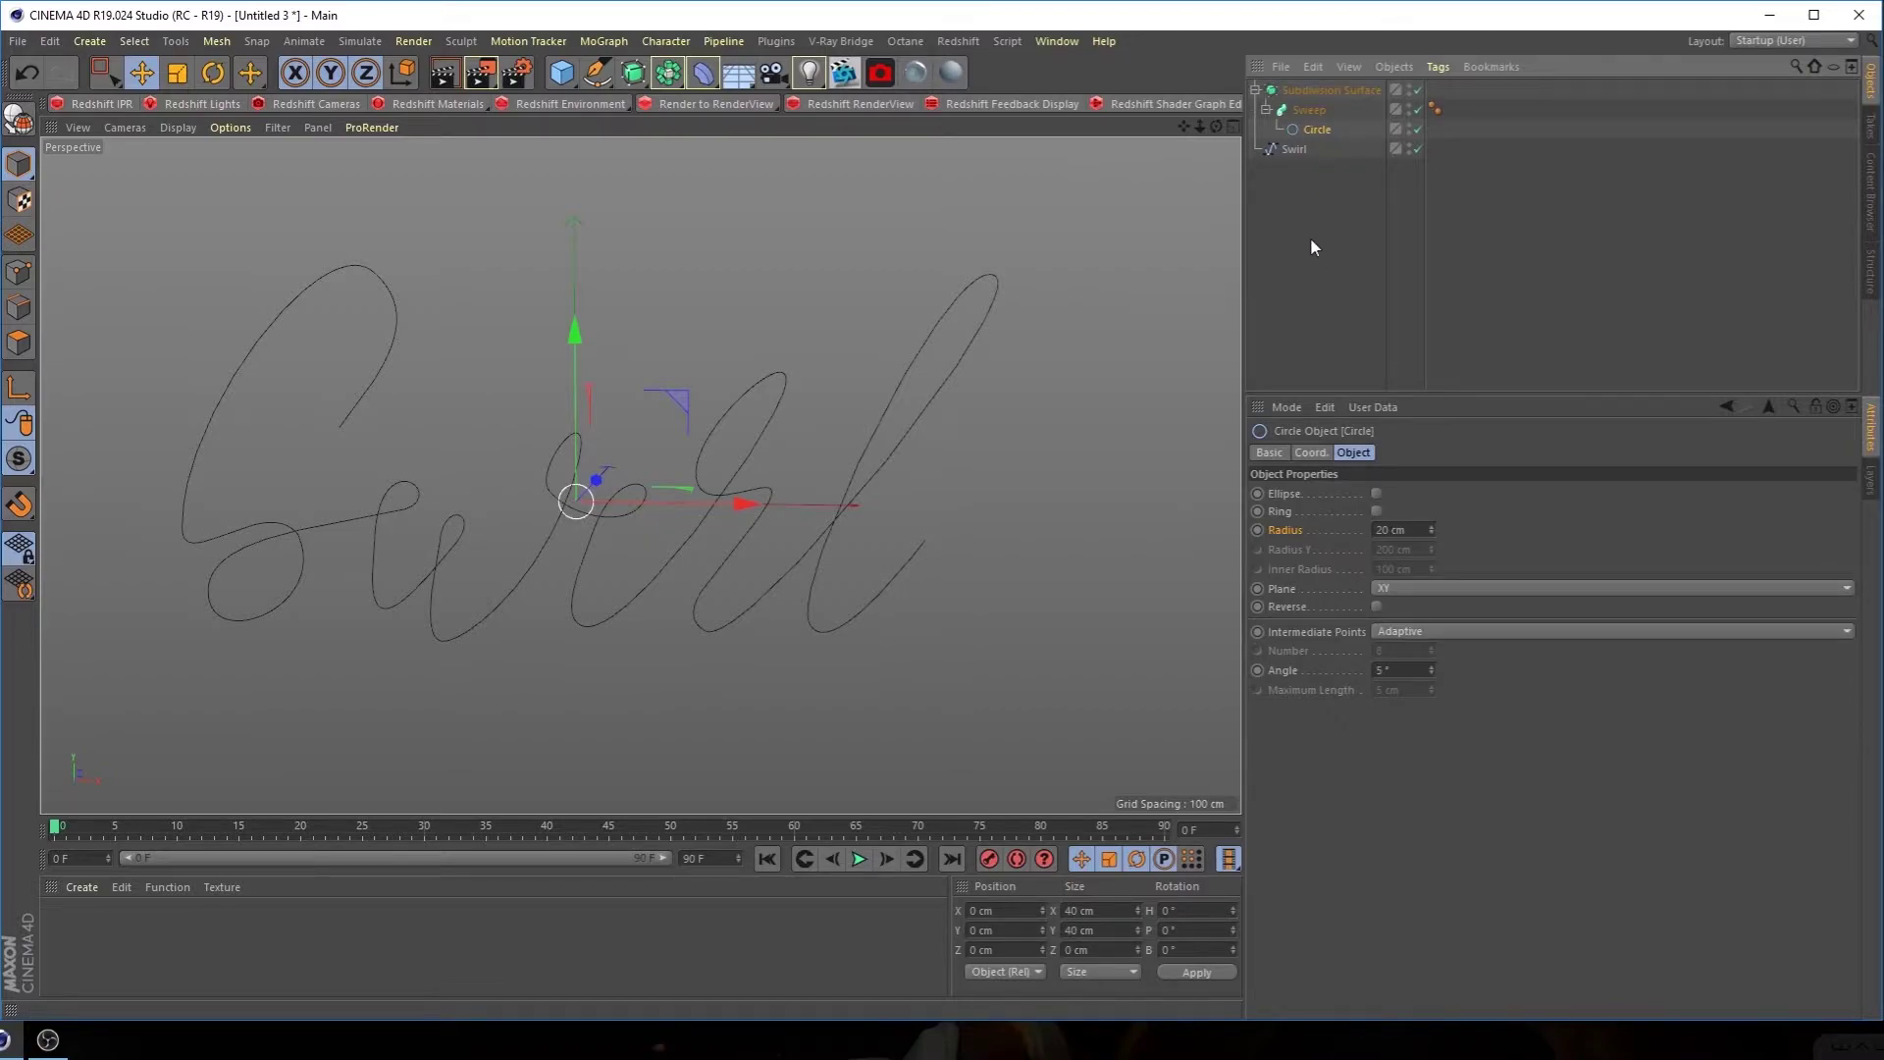
{"action": "left_click", "coordinate": [1292, 152]}
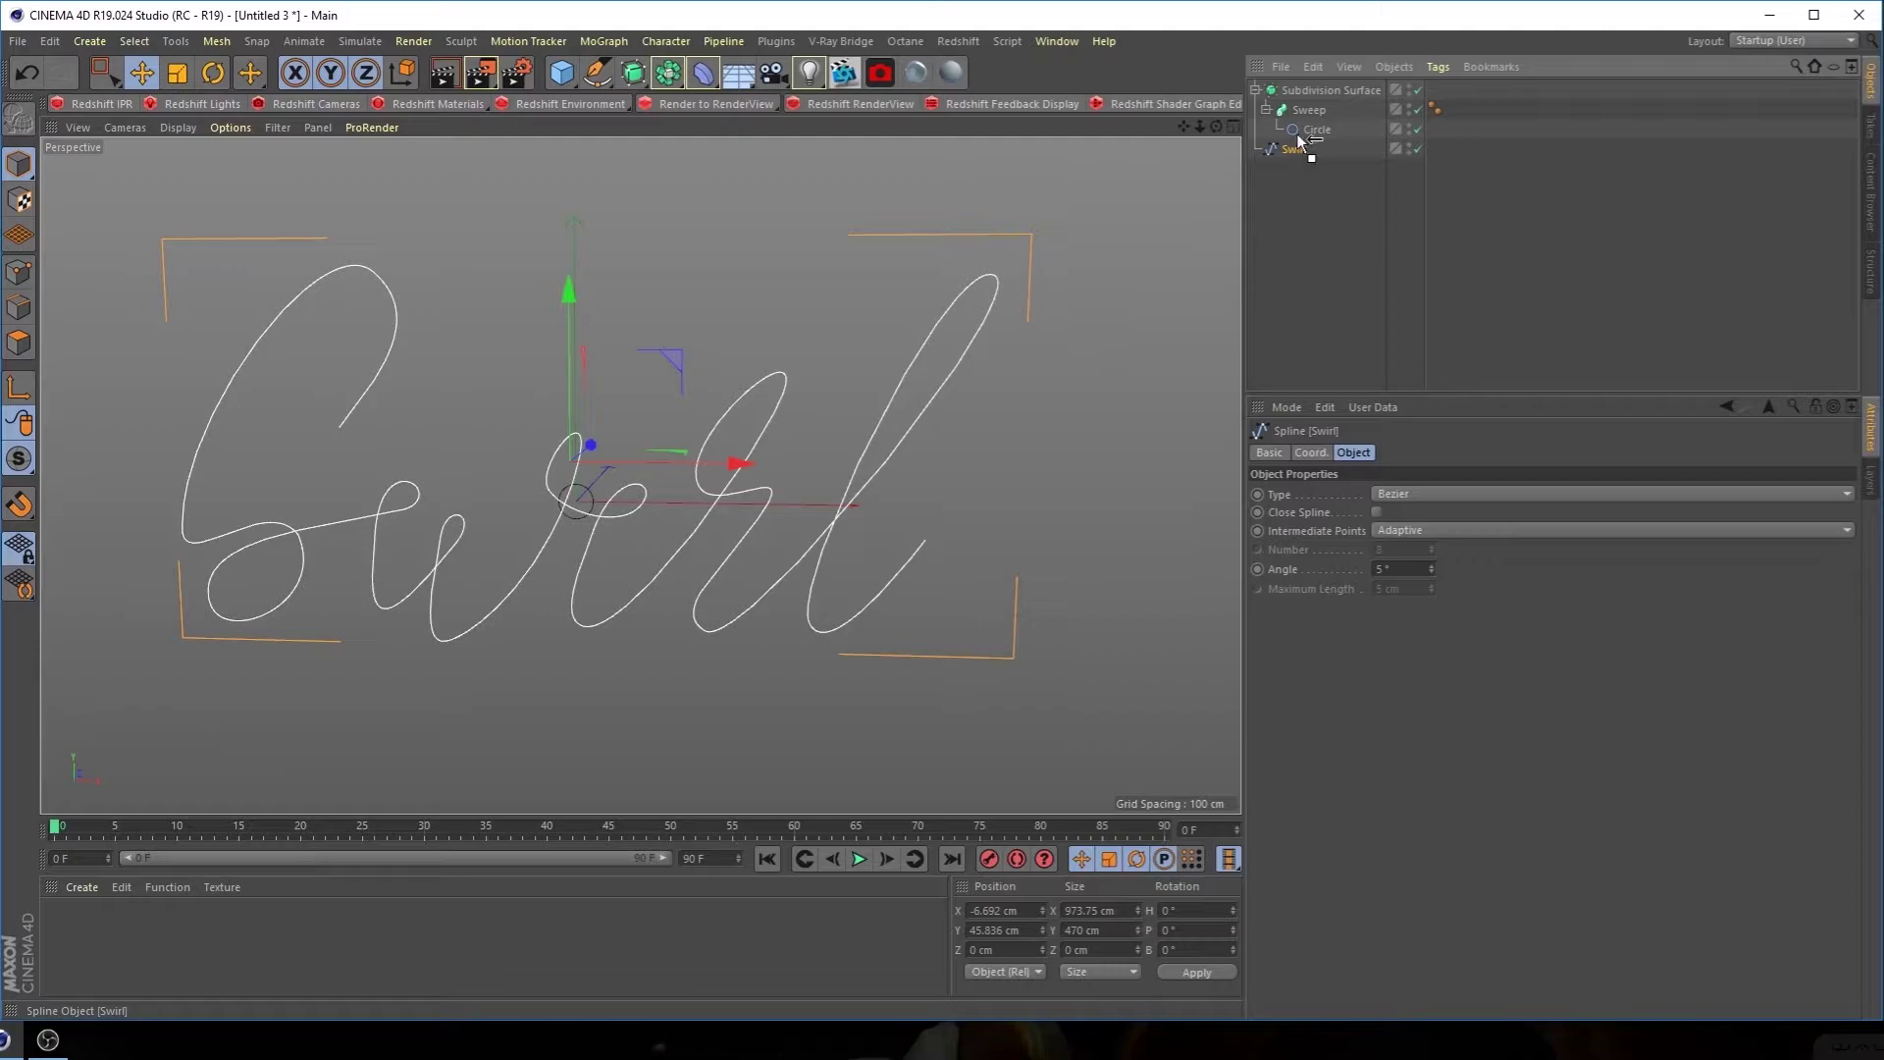
{"action": "left_click_drag", "start_coordinate": [1320, 116], "coordinate": [1315, 135]}
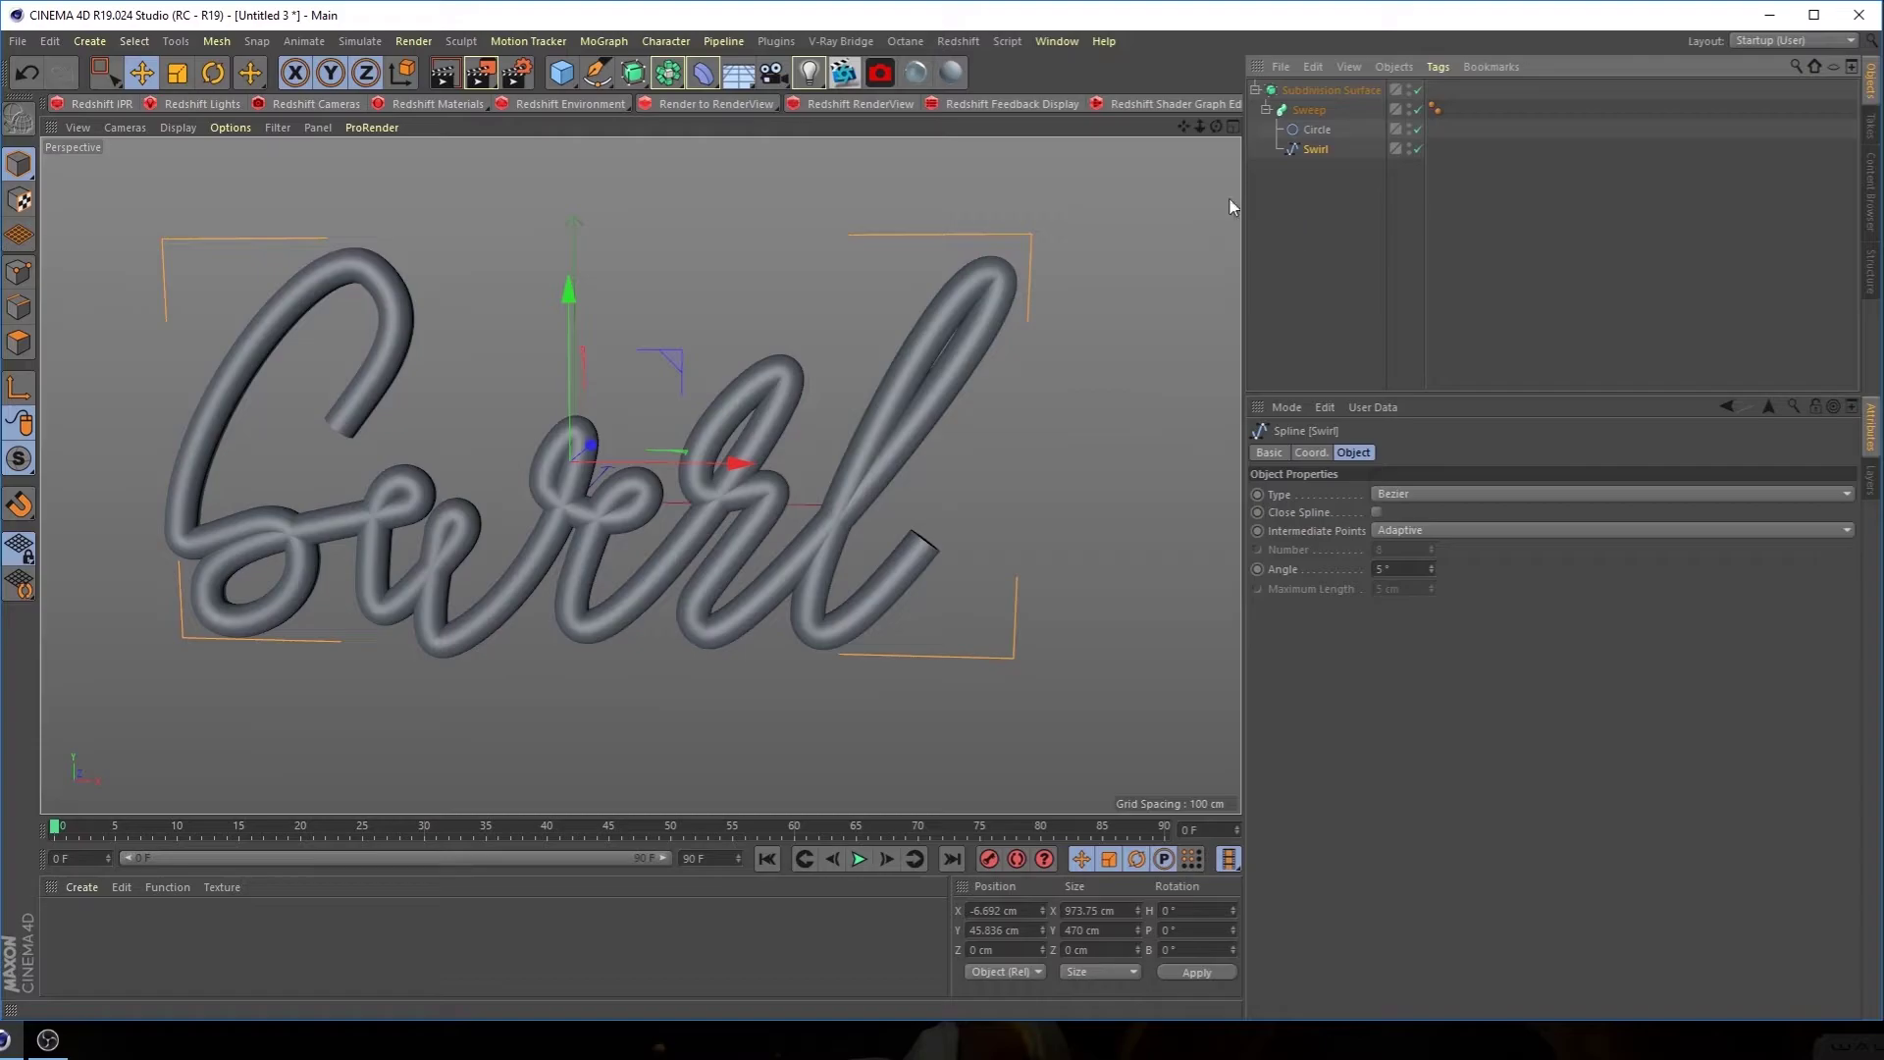
Set the Swirl spline's intermediate points to Subdivided and try out different radii on the Circle profile
{"action": "left_click", "coordinate": [1316, 130]}
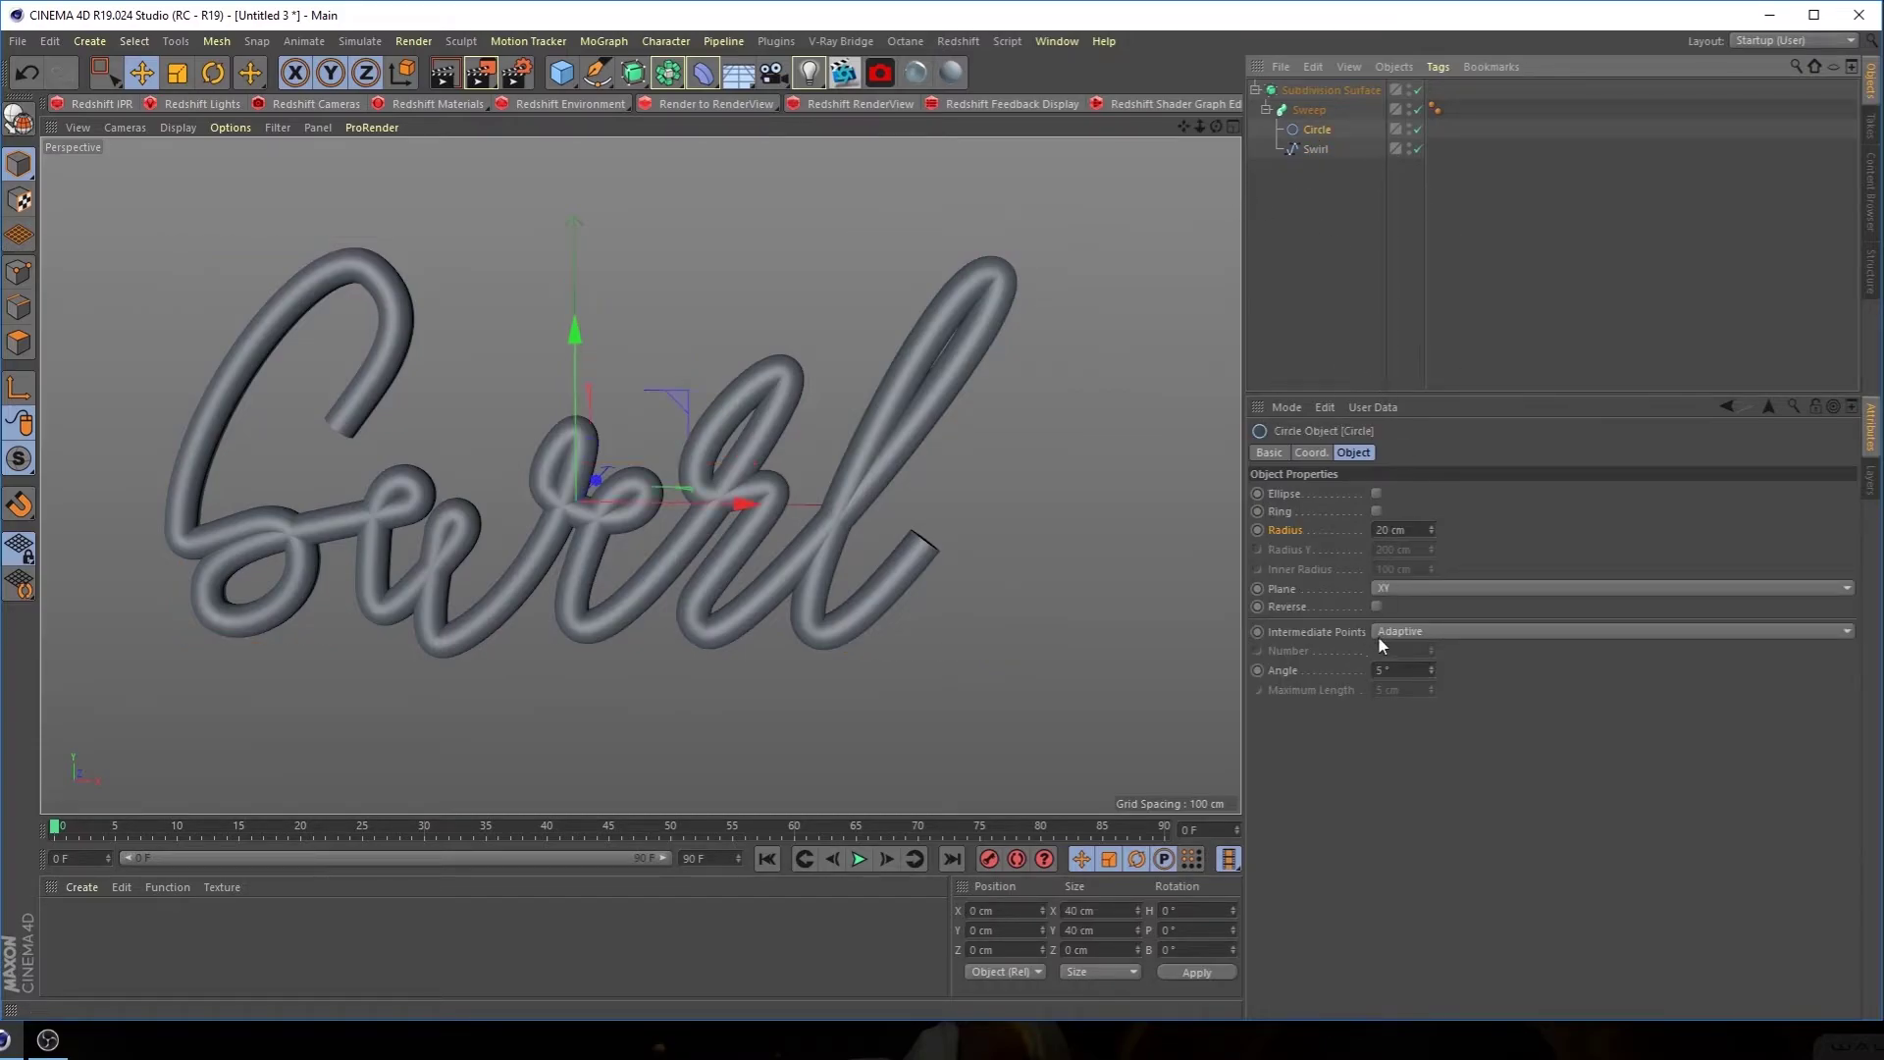
{"action": "left_click", "coordinate": [1308, 108]}
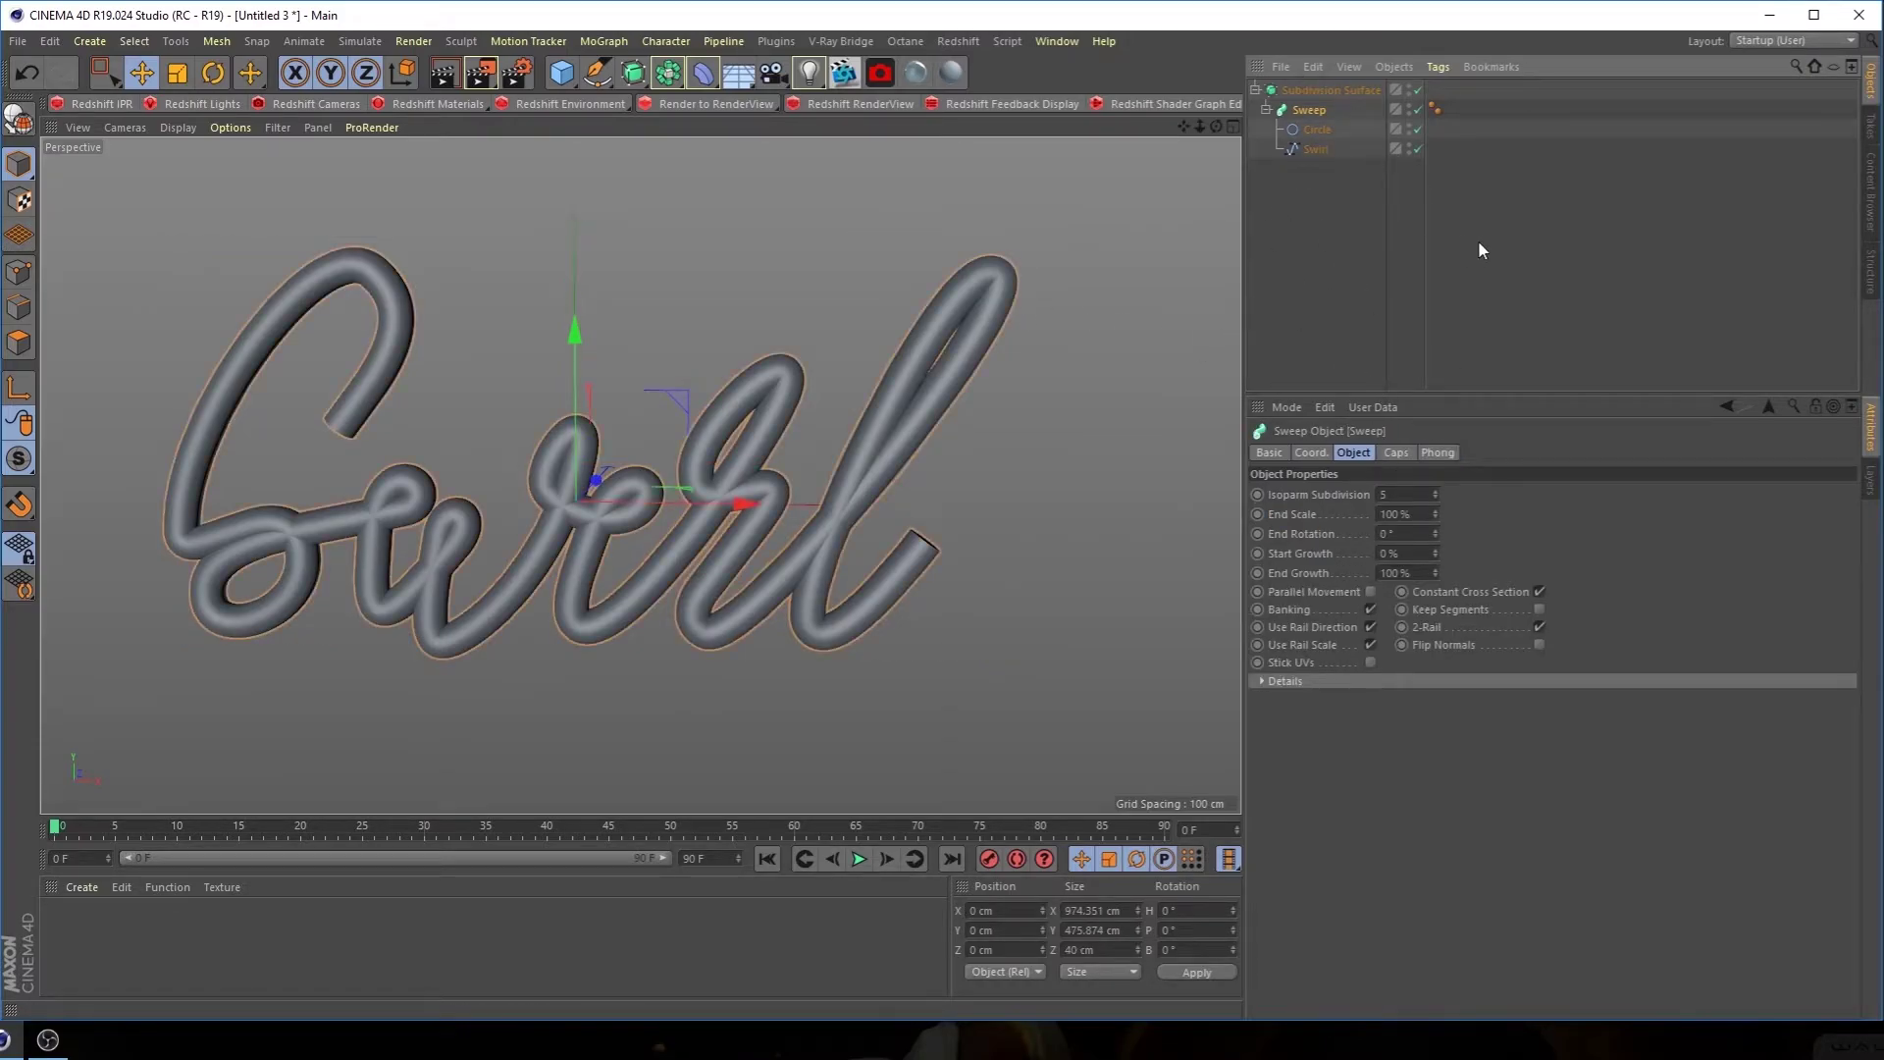
{"action": "left_click", "coordinate": [1315, 131]}
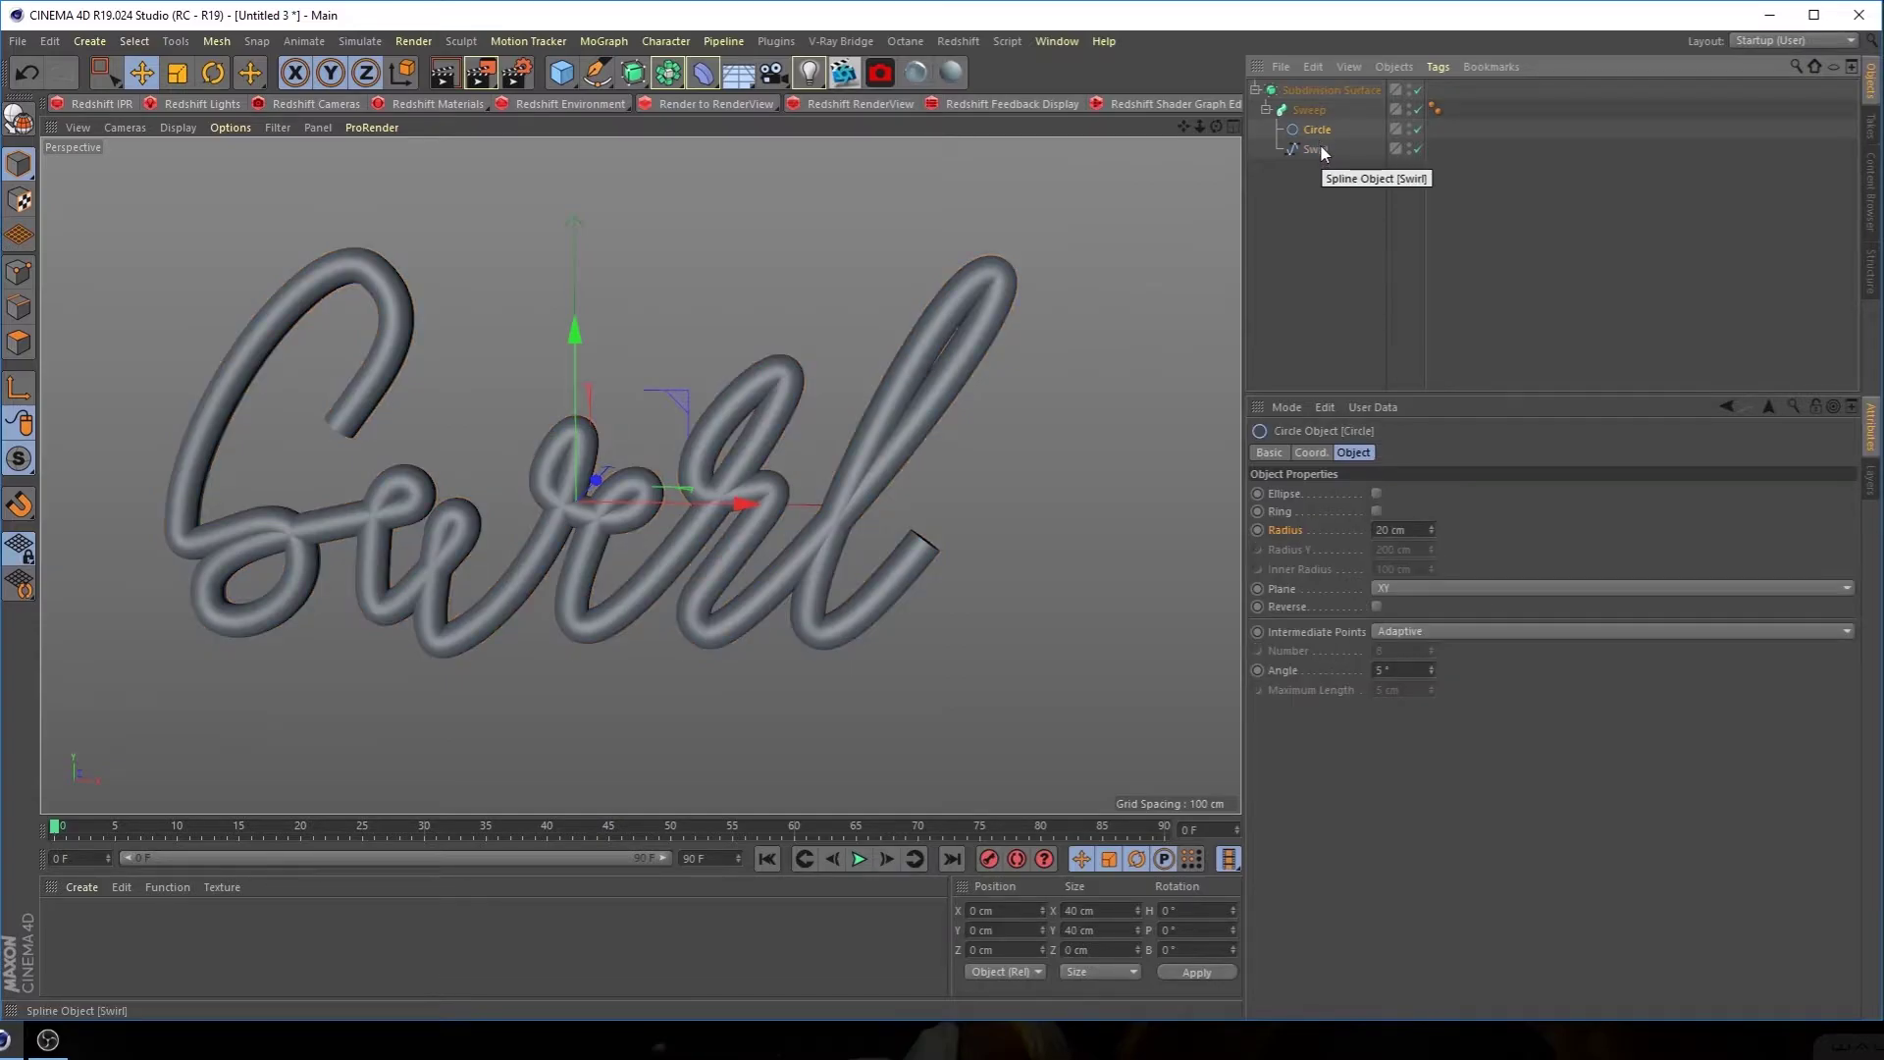
{"action": "left_click", "coordinate": [1321, 148]}
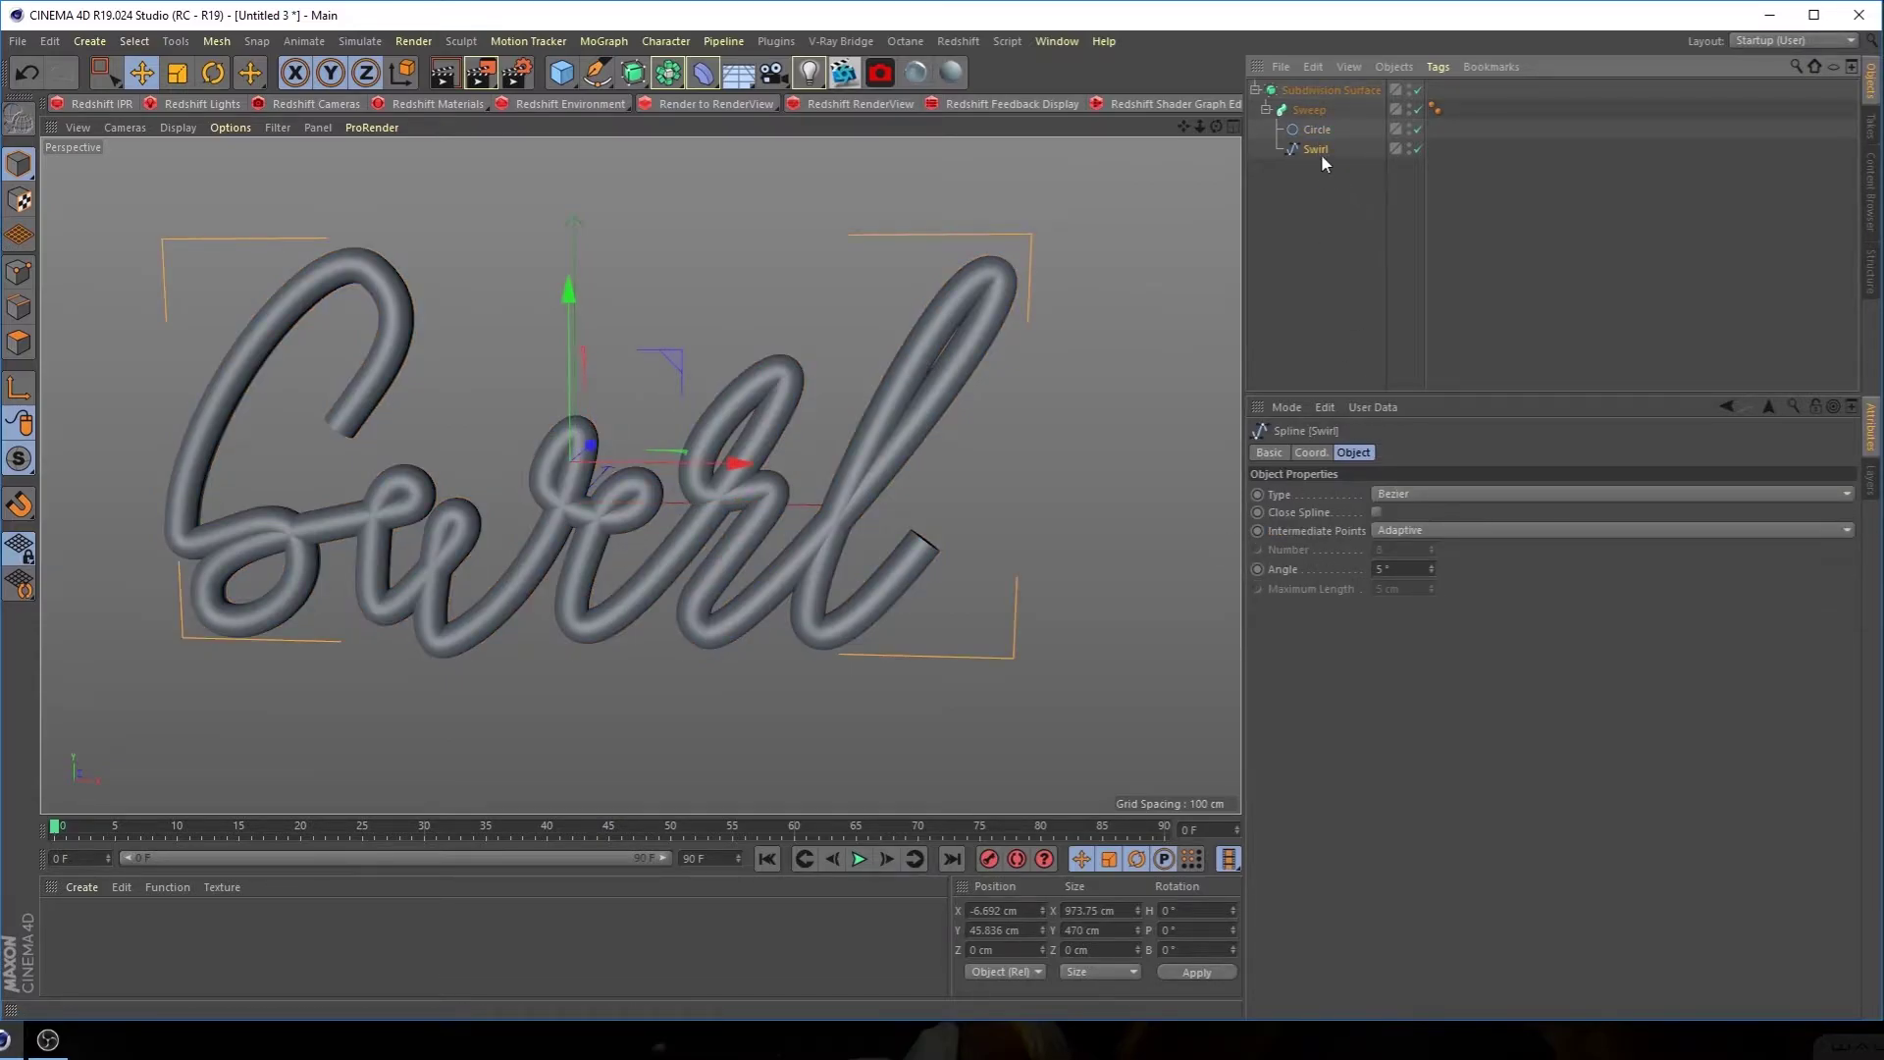
{"action": "left_click", "coordinate": [1393, 538]}
{"action": "left_click", "coordinate": [1413, 626]}
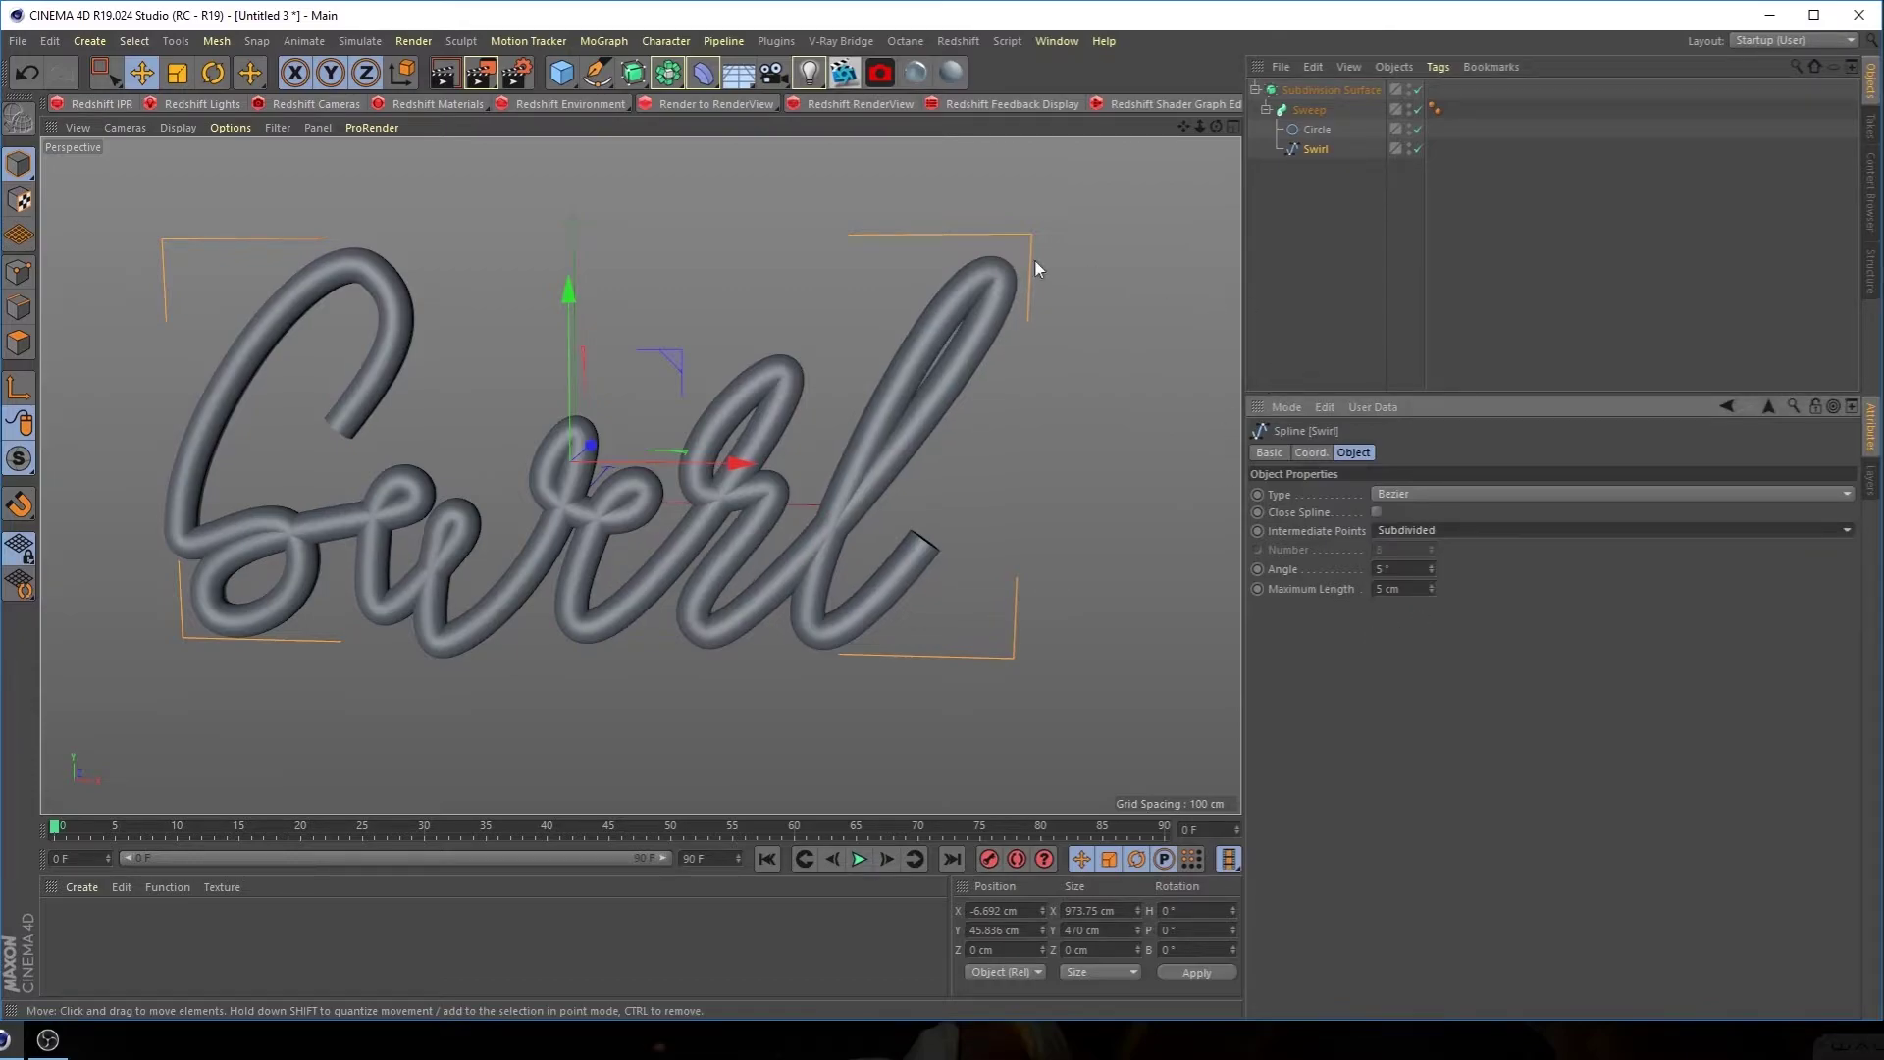
{"action": "left_click", "coordinate": [1323, 132]}
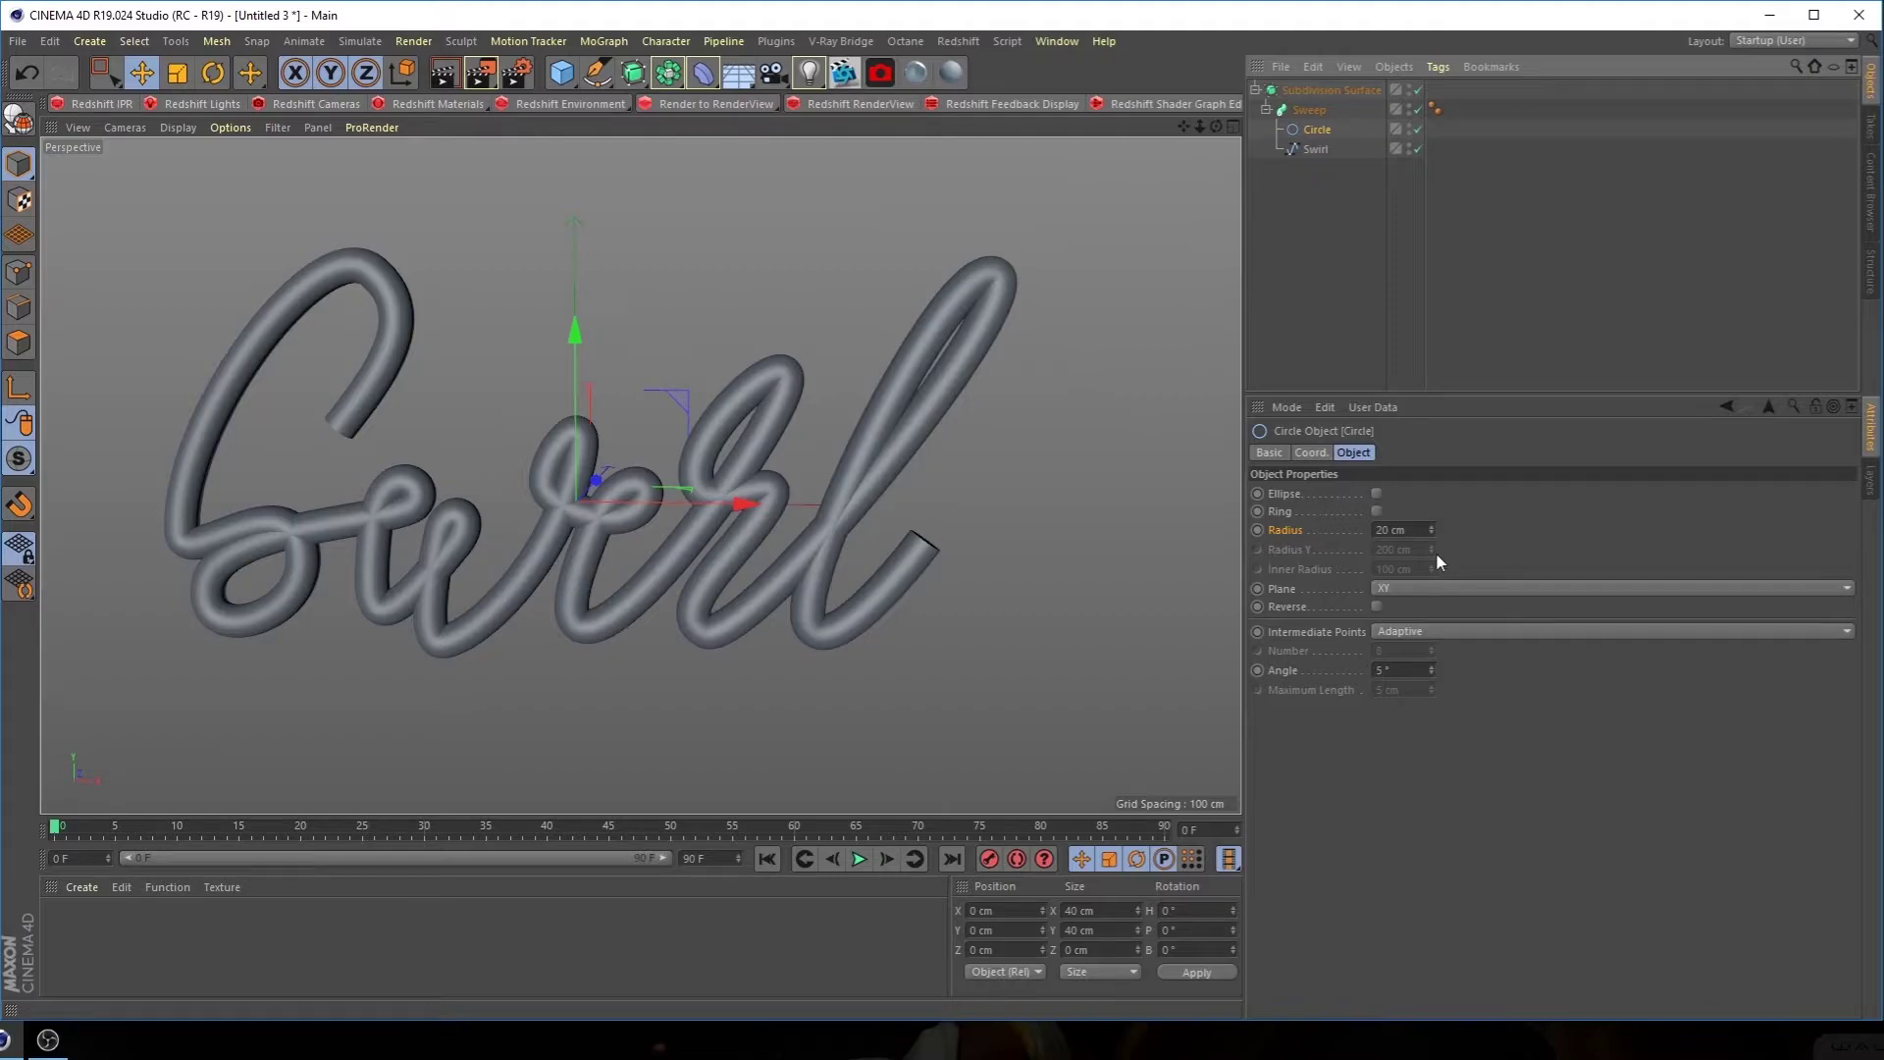
{"action": "left_click_drag", "start_coordinate": [1430, 530], "coordinate": [1415, 479]}
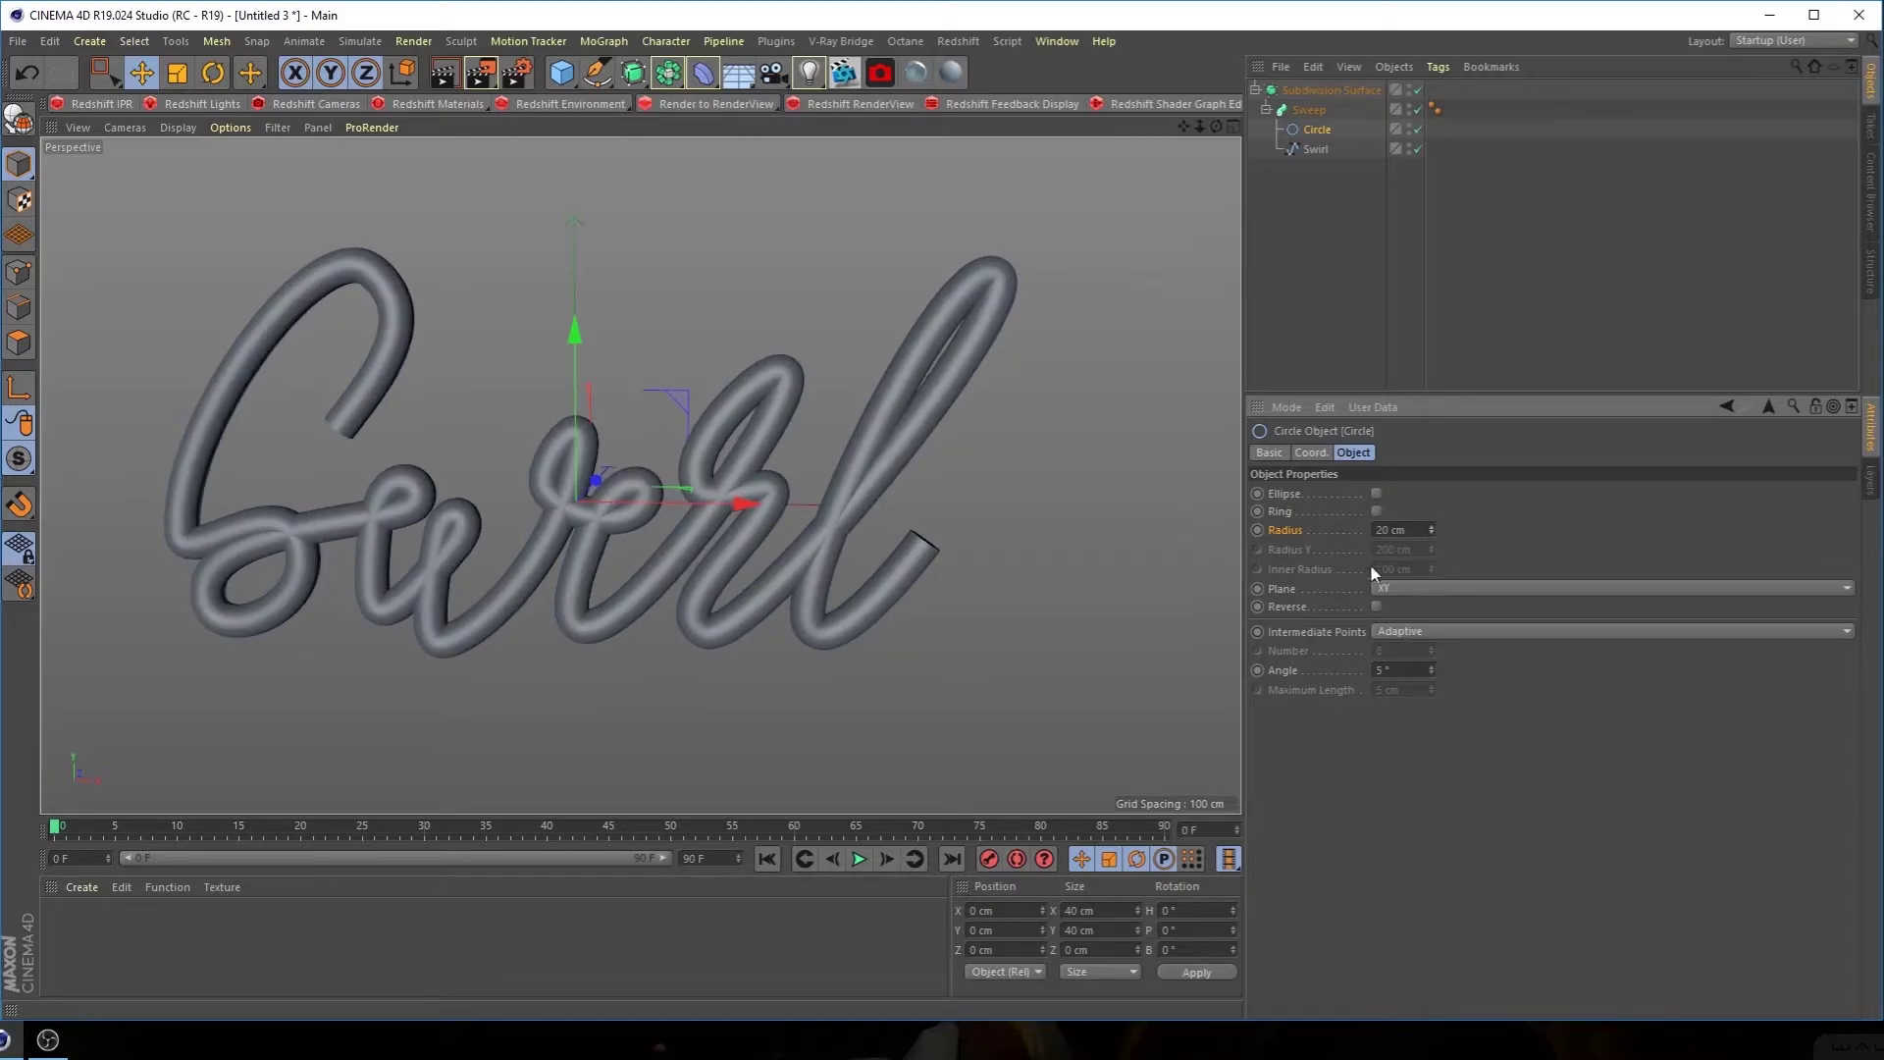
Change both the start and end caps of the Sweep to Fillet Cap
{"action": "left_click", "coordinate": [1308, 111]}
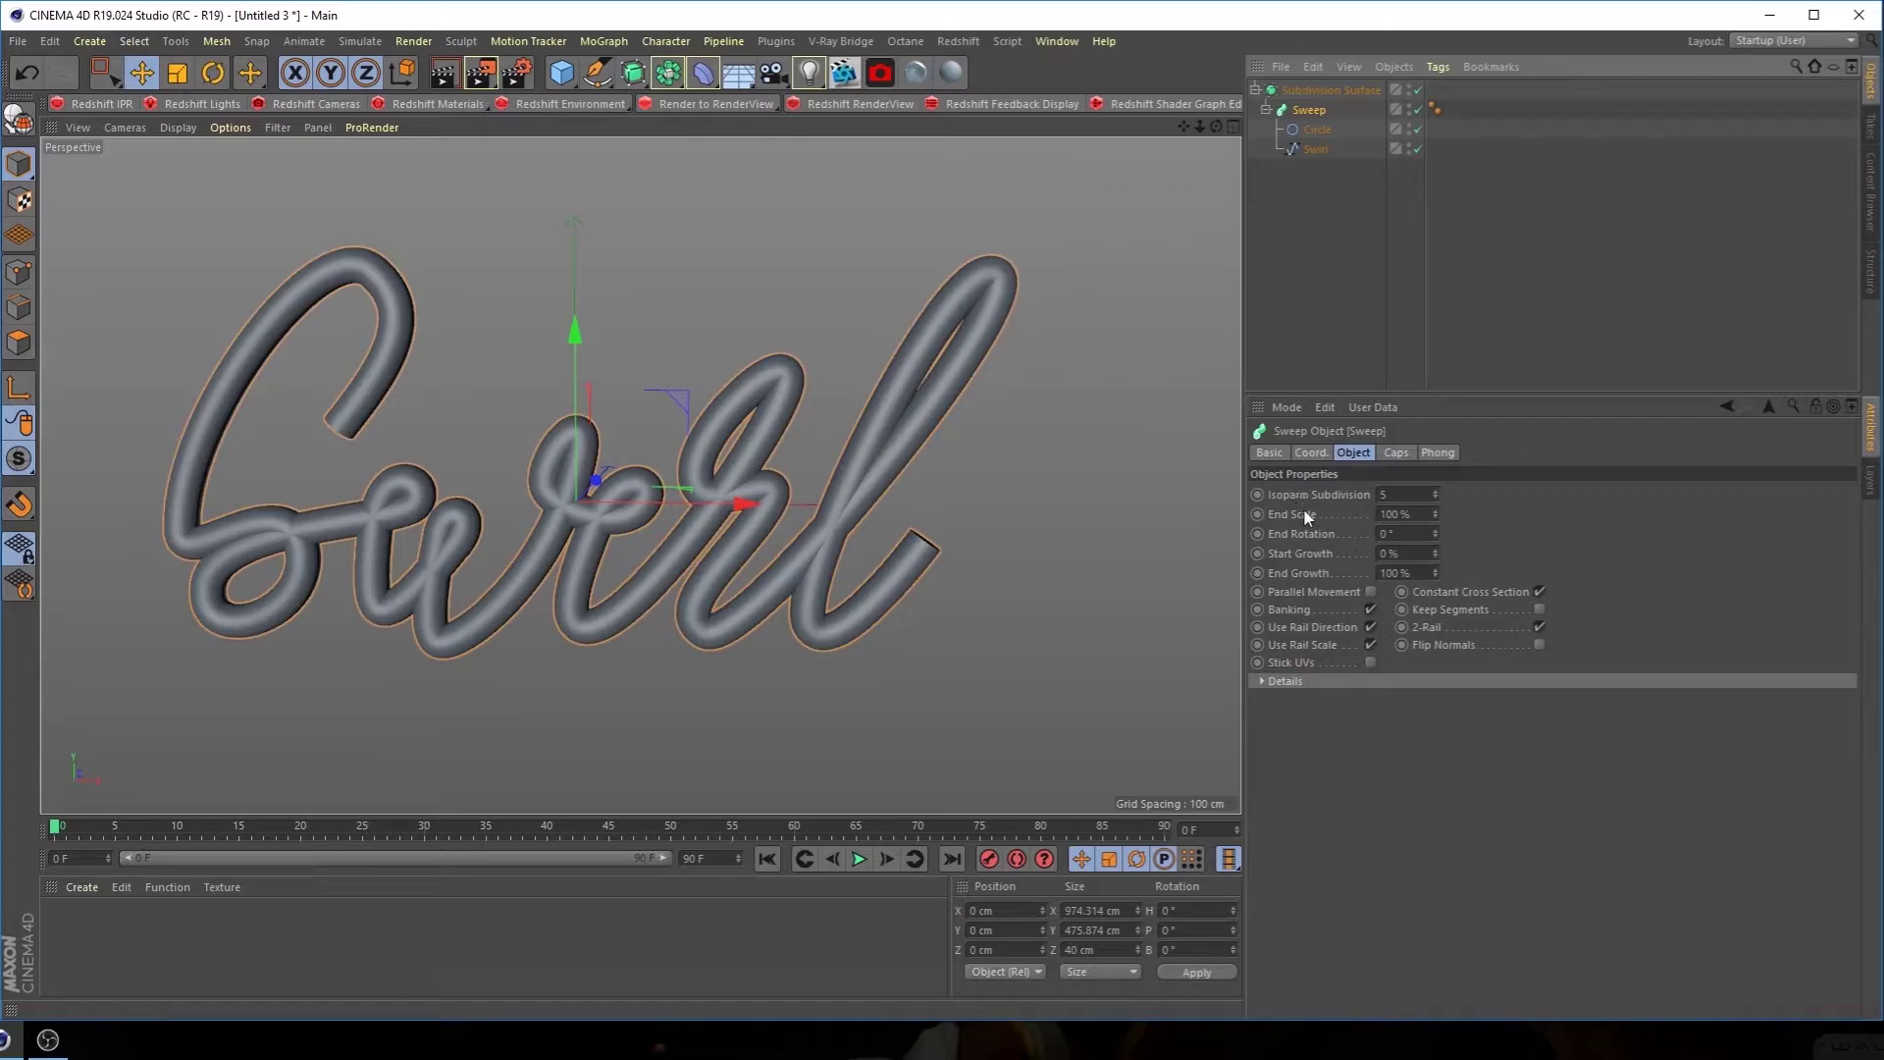
{"action": "left_click", "coordinate": [1396, 454]}
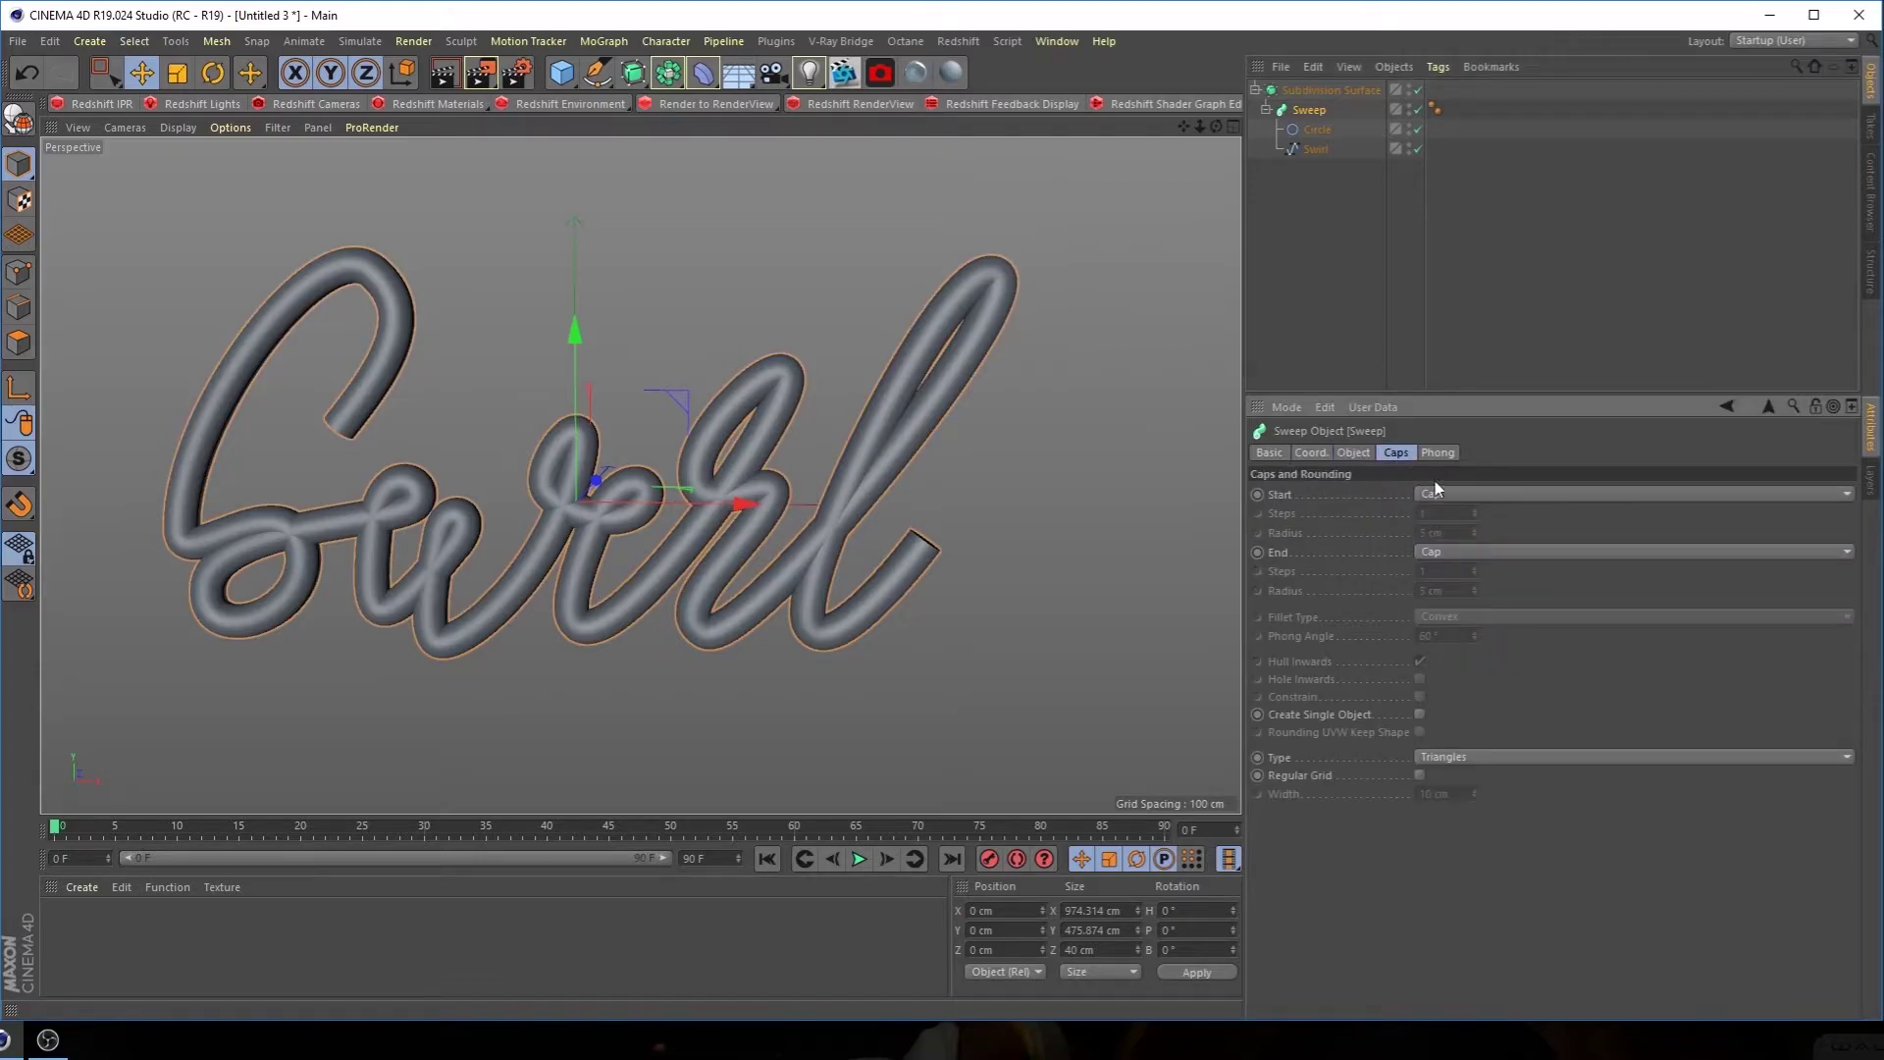
{"action": "left_click", "coordinate": [1436, 491]}
{"action": "left_click", "coordinate": [1450, 574]}
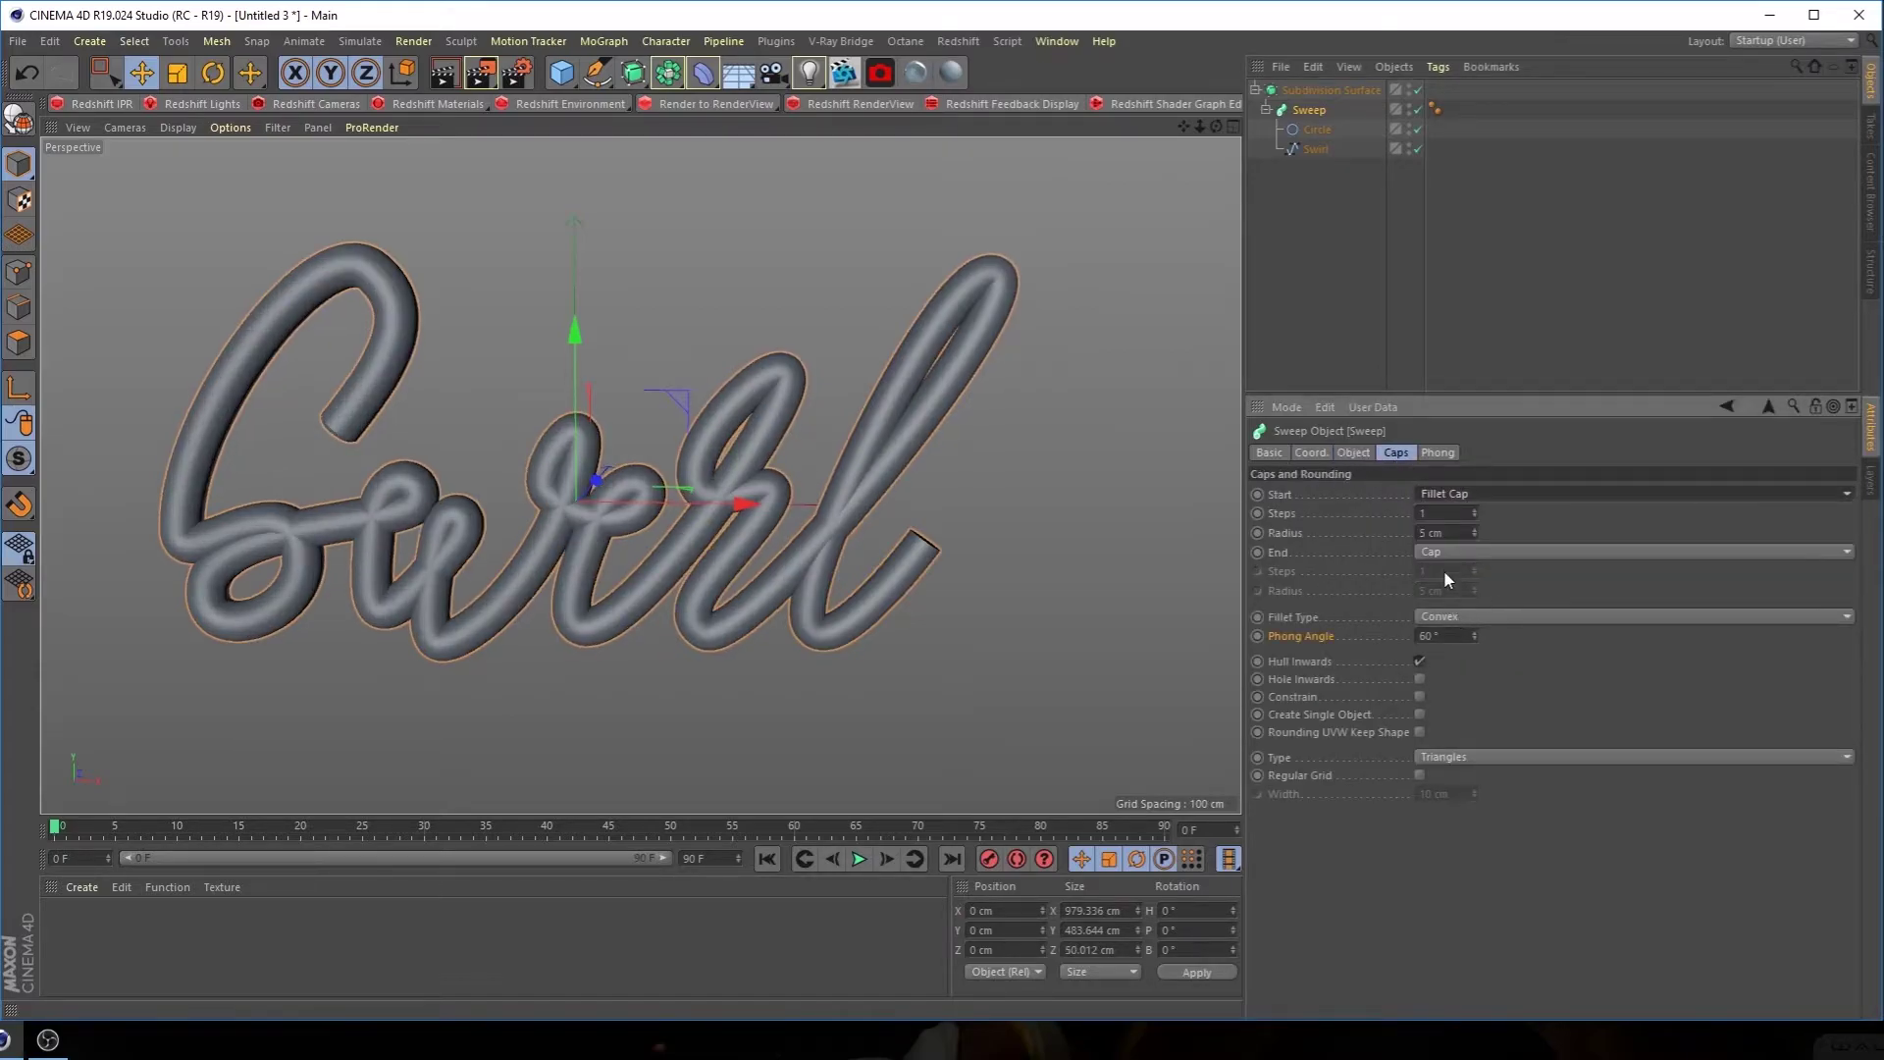
{"action": "left_click", "coordinate": [1445, 556]}
{"action": "left_click", "coordinate": [1462, 626]}
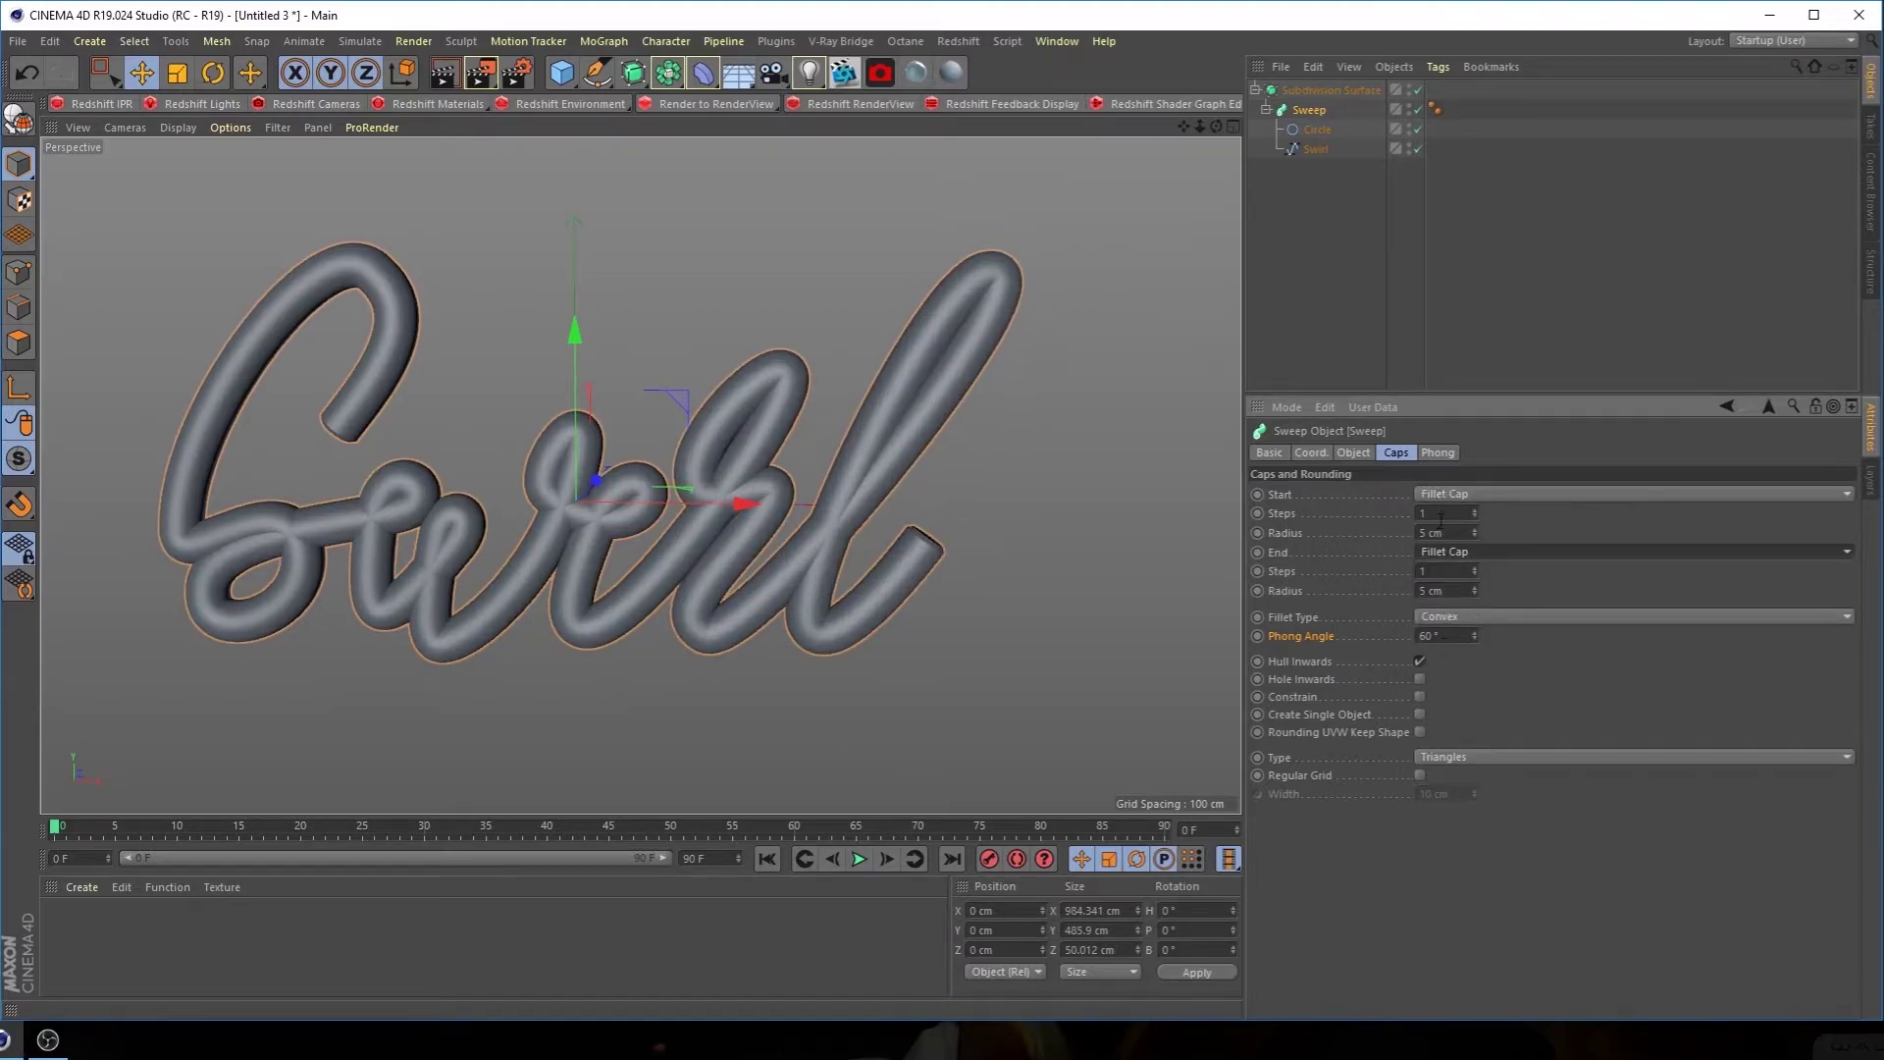
Give the Sweep's start and end fillets a 20 cm radius and 10 steps with Constrain enabled, and deselect everything
{"action": "left_click_drag", "start_coordinate": [1443, 536], "coordinate": [1376, 537]}
{"action": "left_click", "coordinate": [1315, 539]}
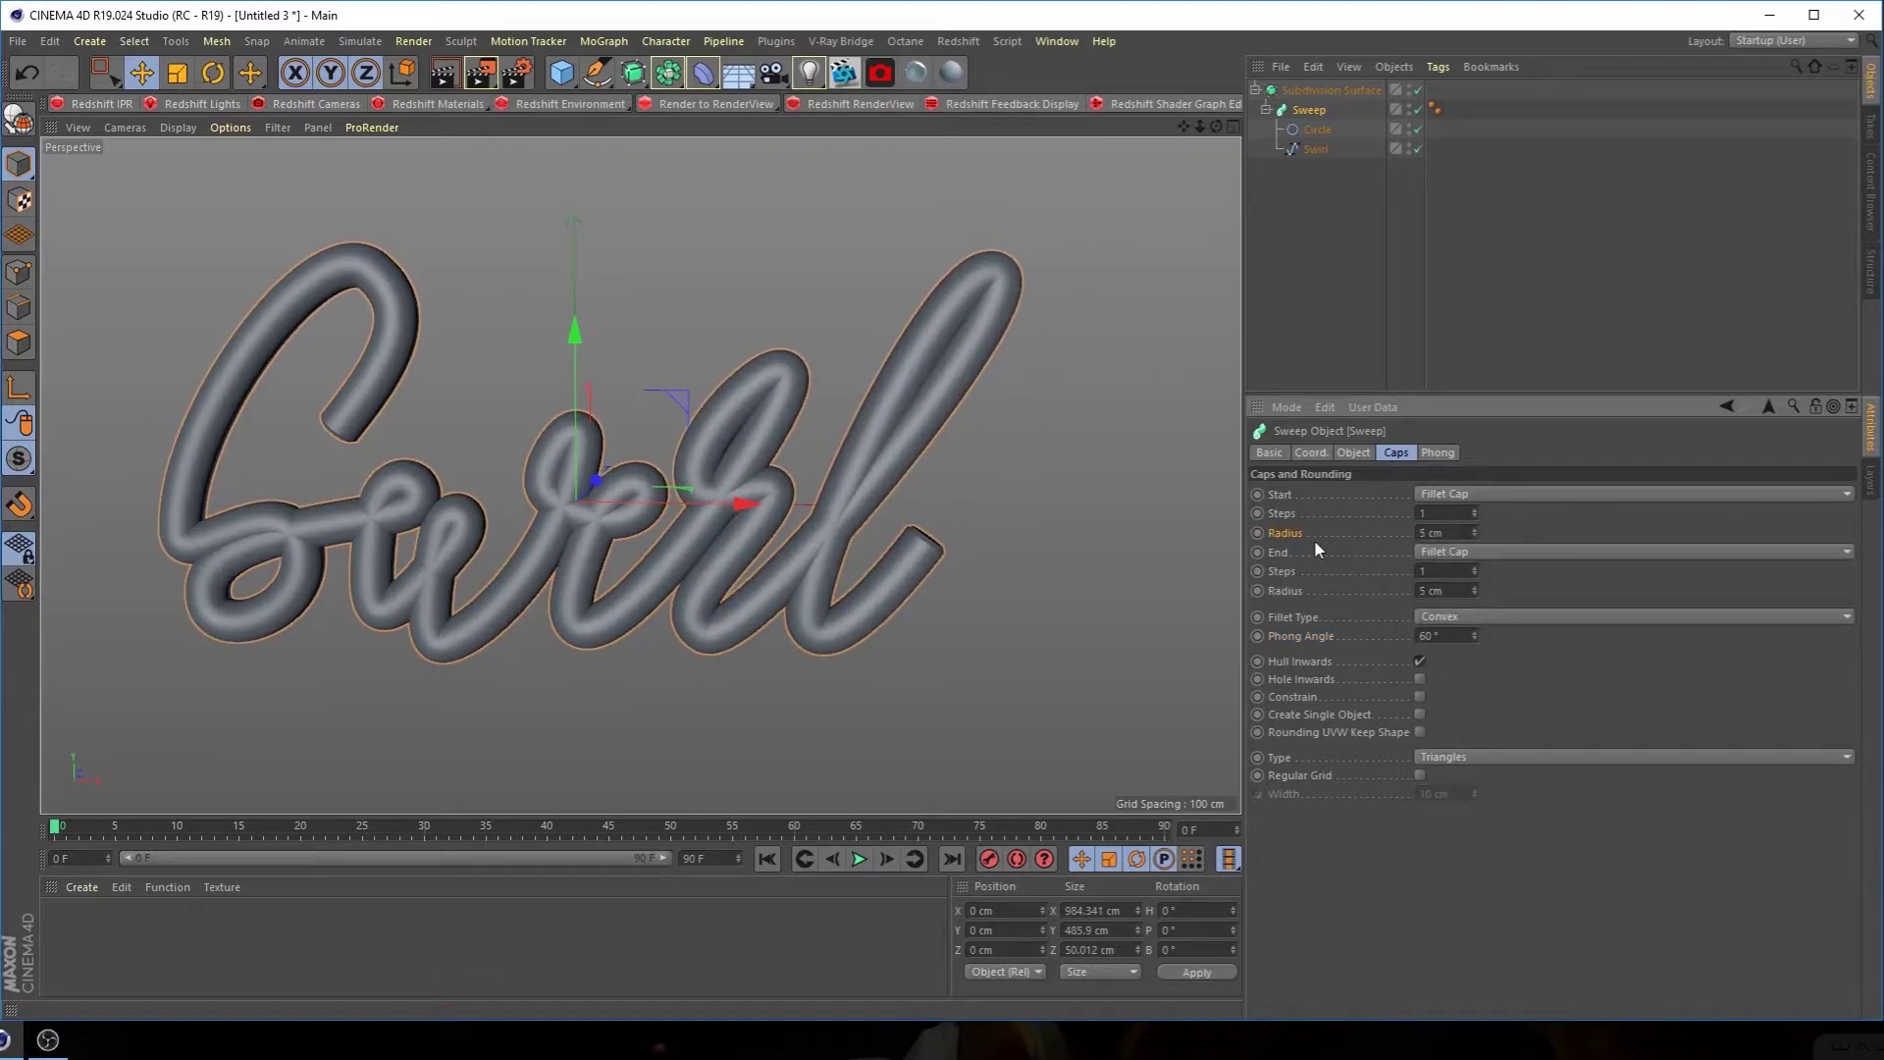
{"action": "key", "text": "0"}
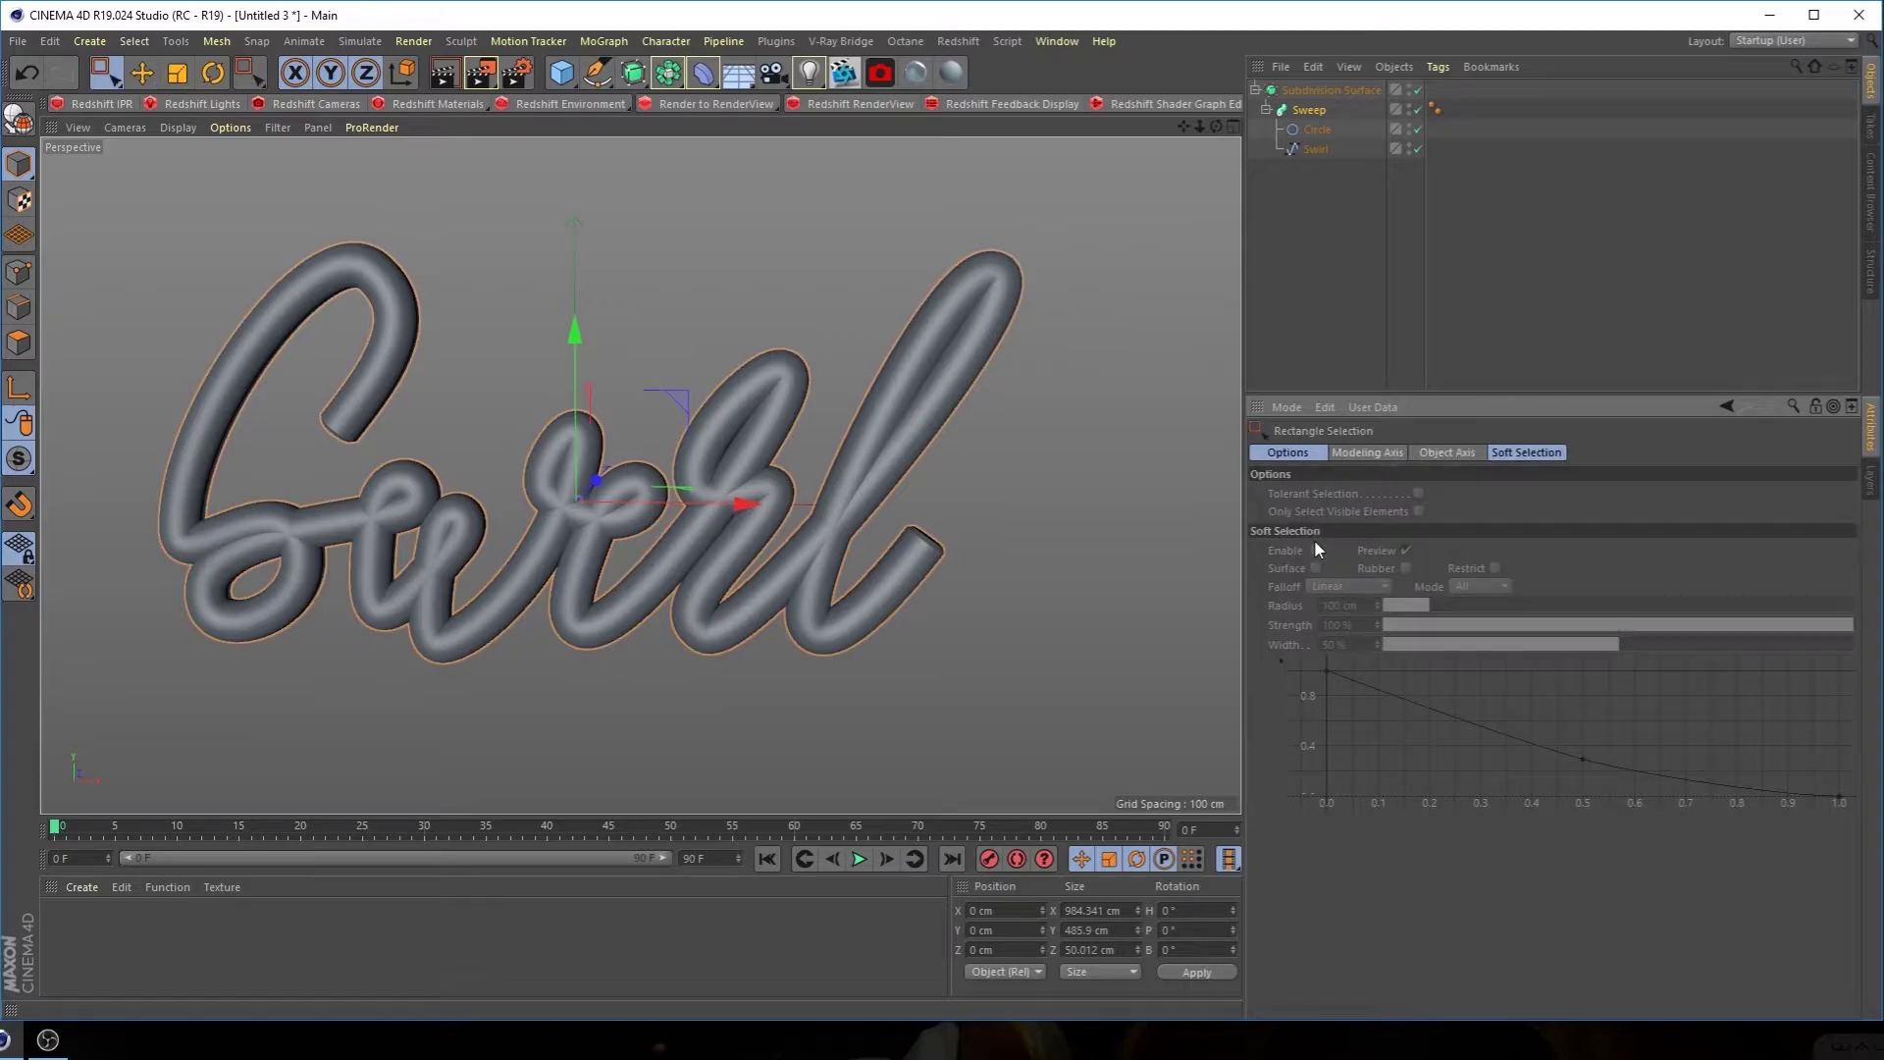
{"action": "left_click", "coordinate": [1309, 113]}
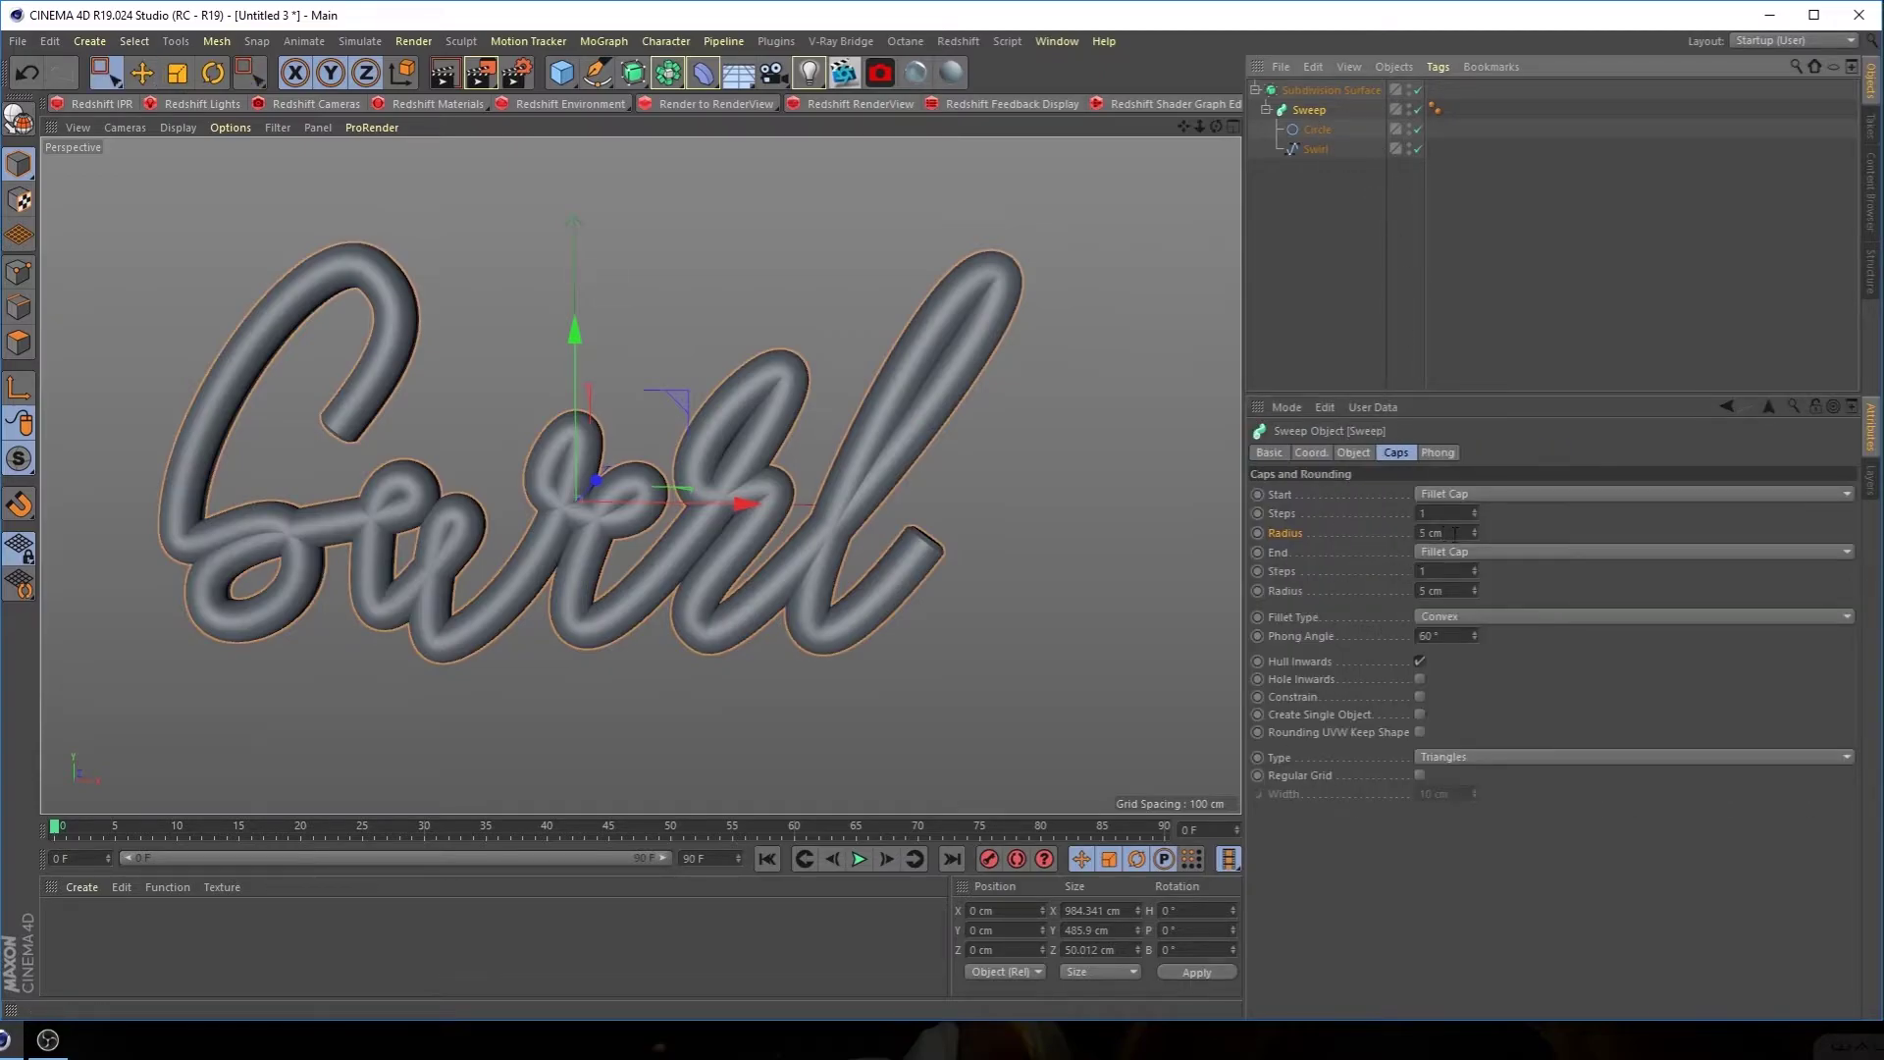
{"action": "left_click_drag", "start_coordinate": [1454, 534], "coordinate": [1388, 535]}
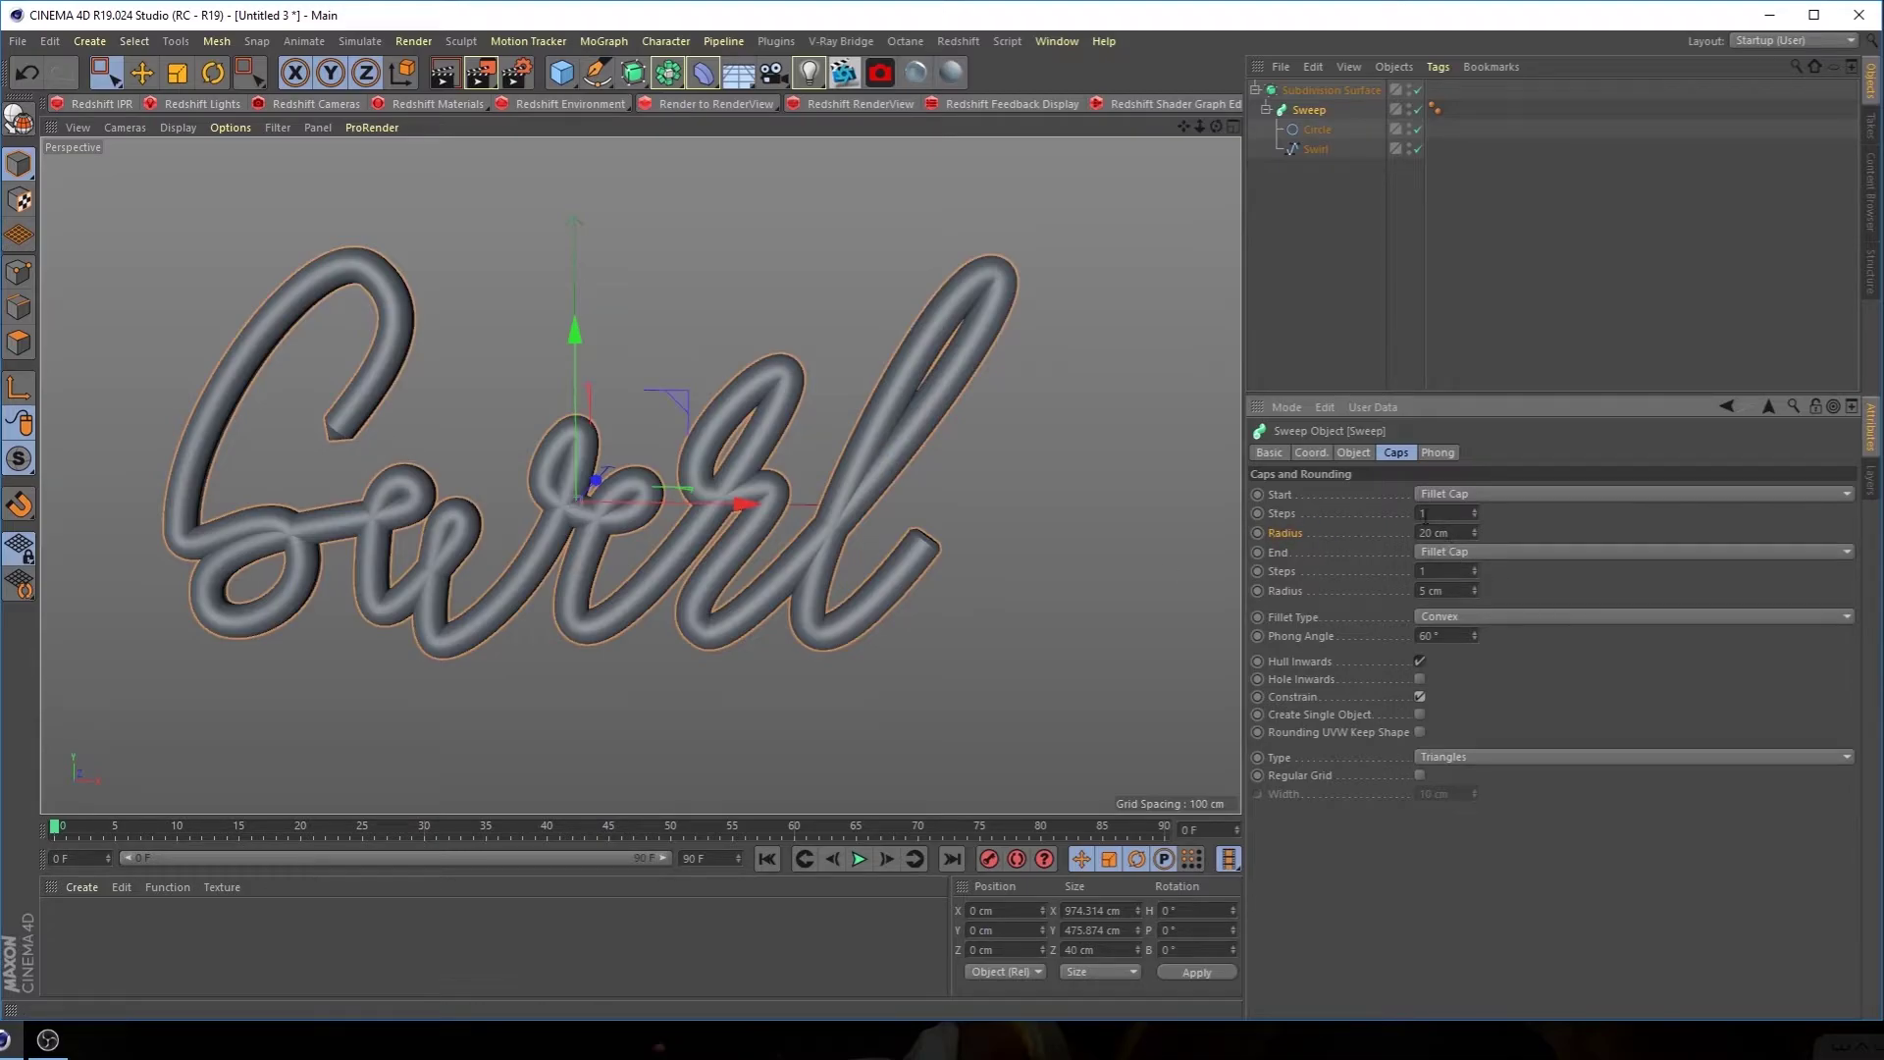
{"action": "type", "text": "10"}
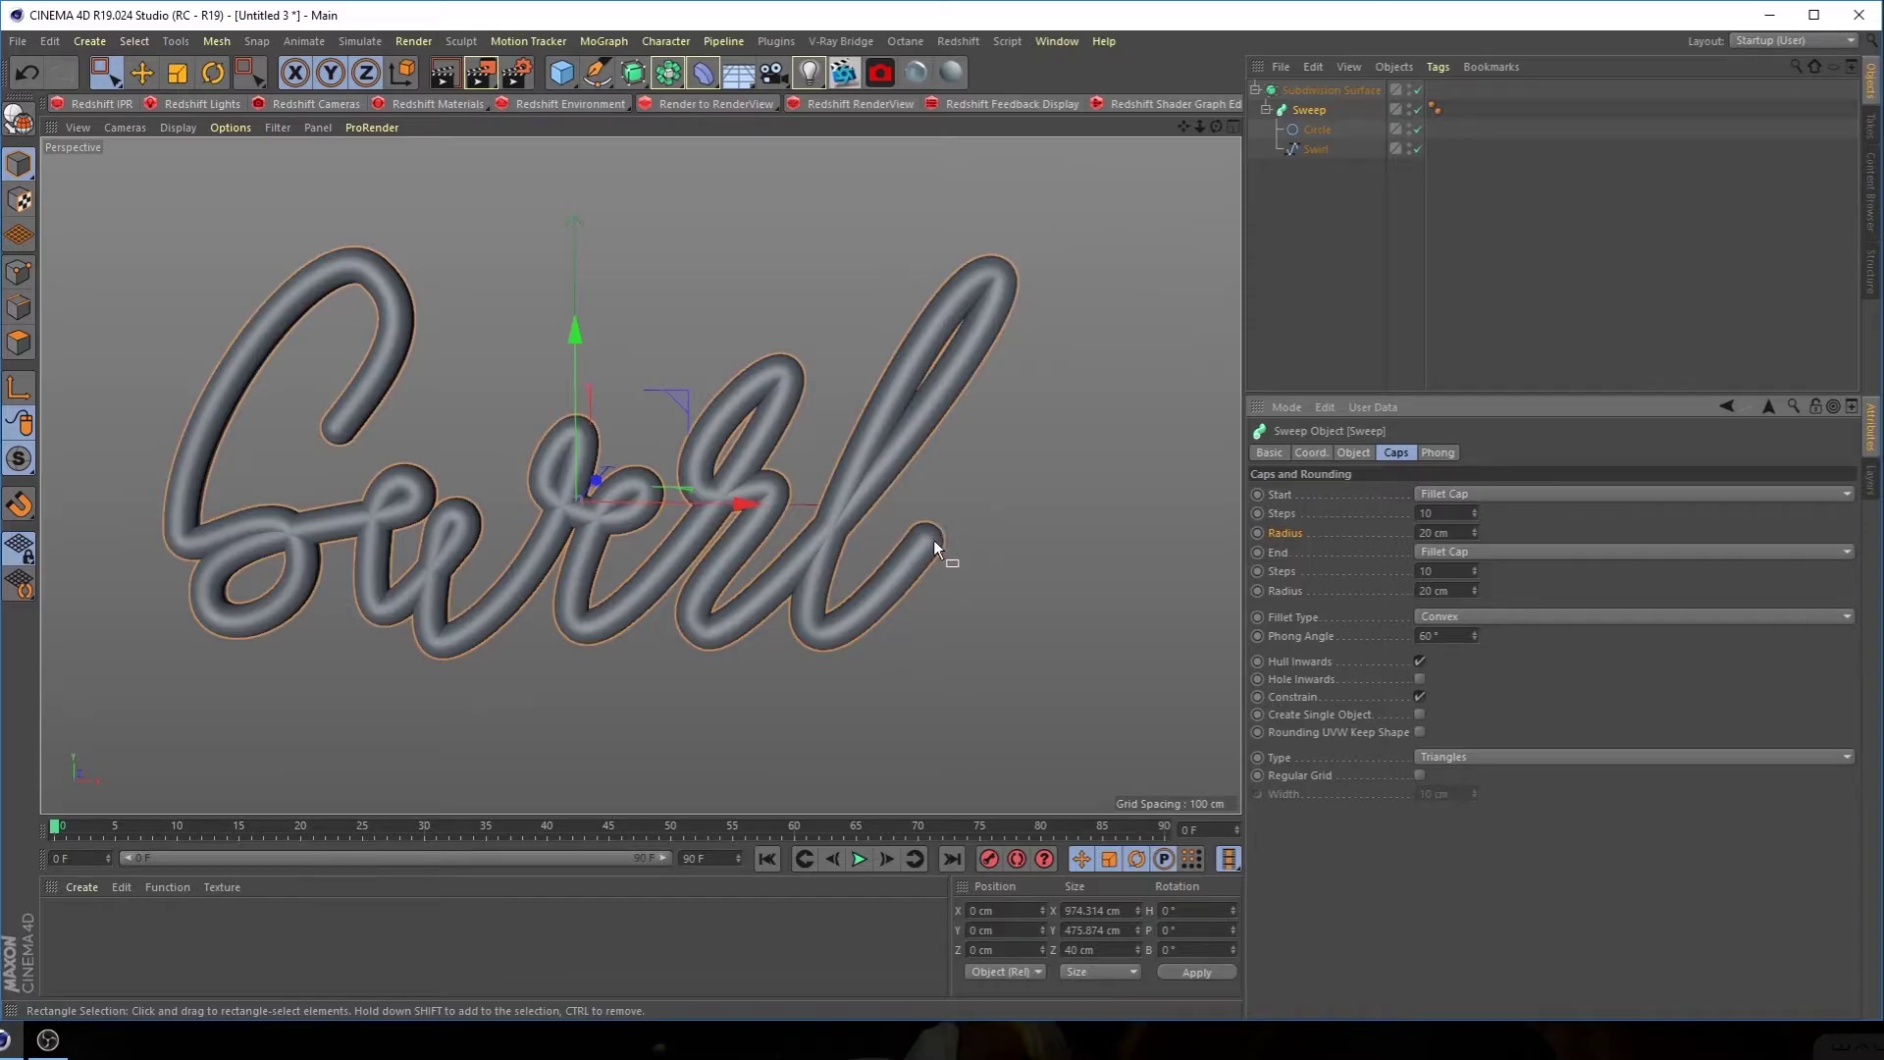
{"action": "left_click", "coordinate": [1345, 249]}
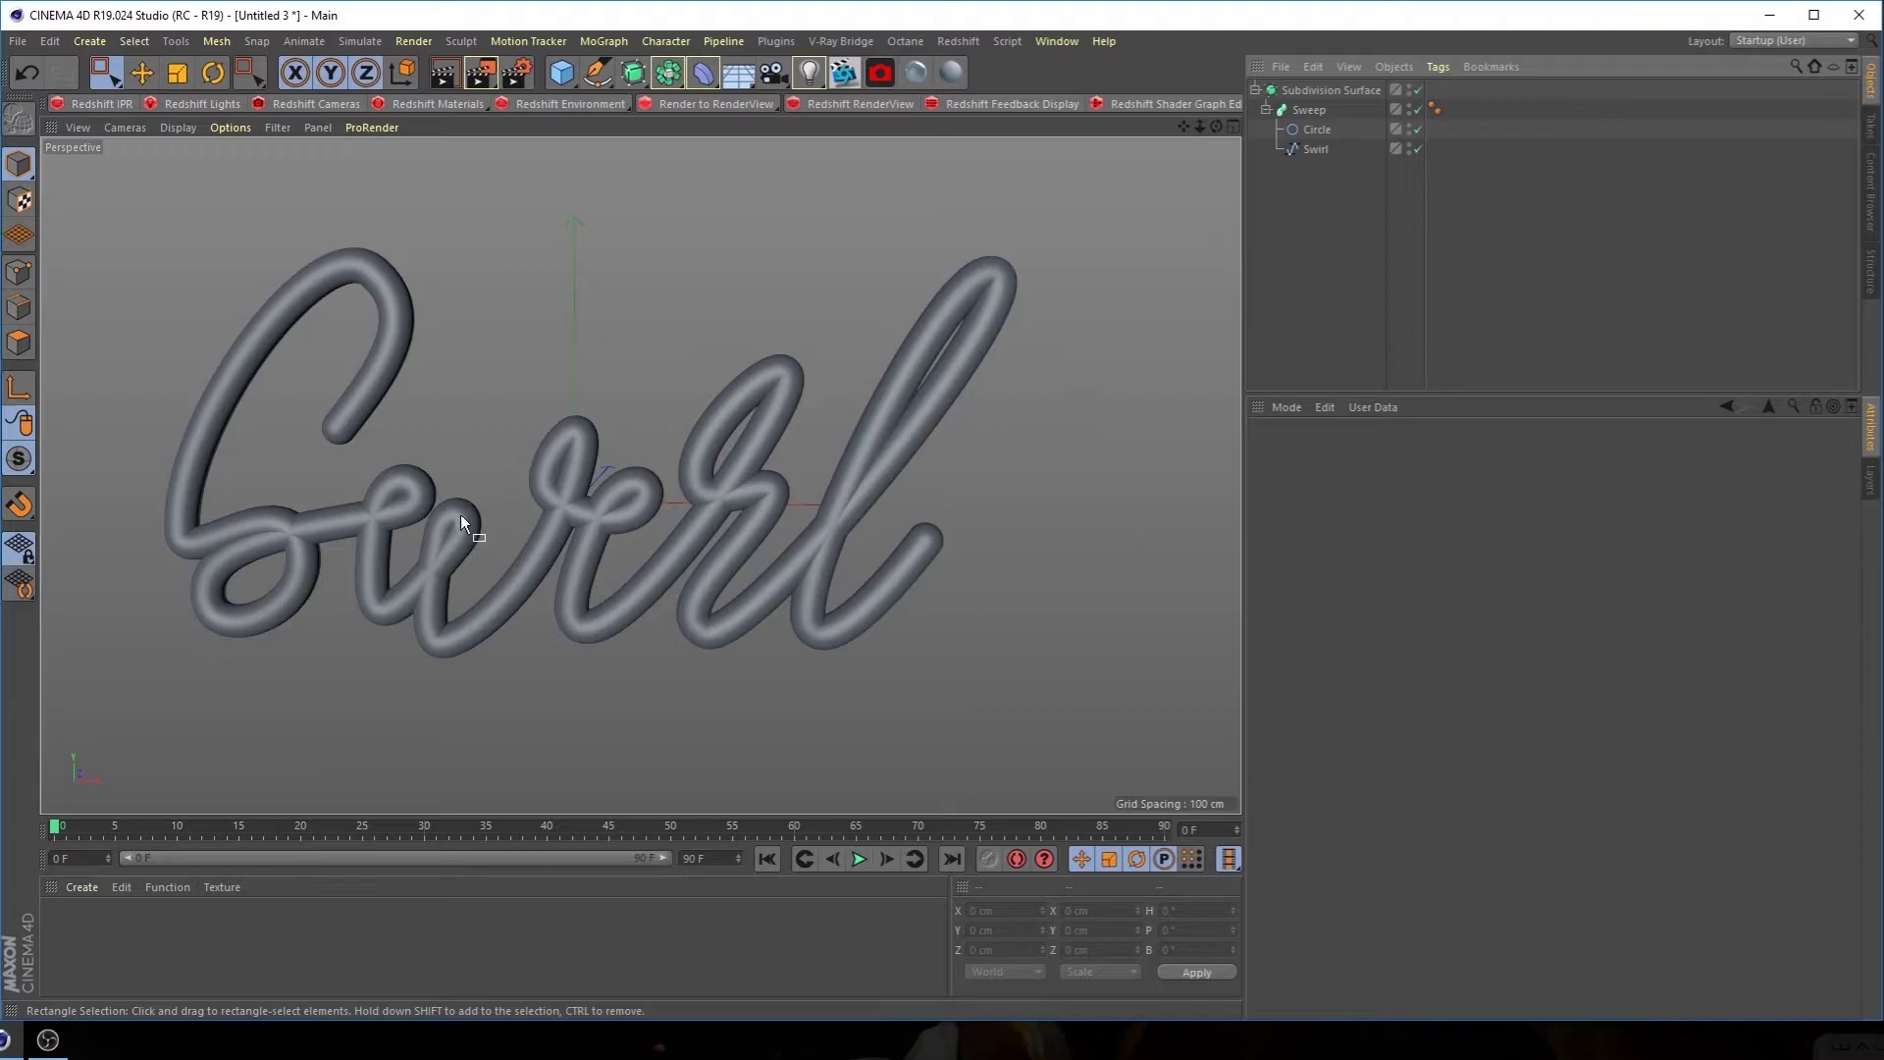
Turn on X-Ray display for the Subdivision Surface so the spline inside the tube can be edited
{"action": "left_click_drag", "start_coordinate": [324, 471], "coordinate": [743, 530], "text": "alt"}
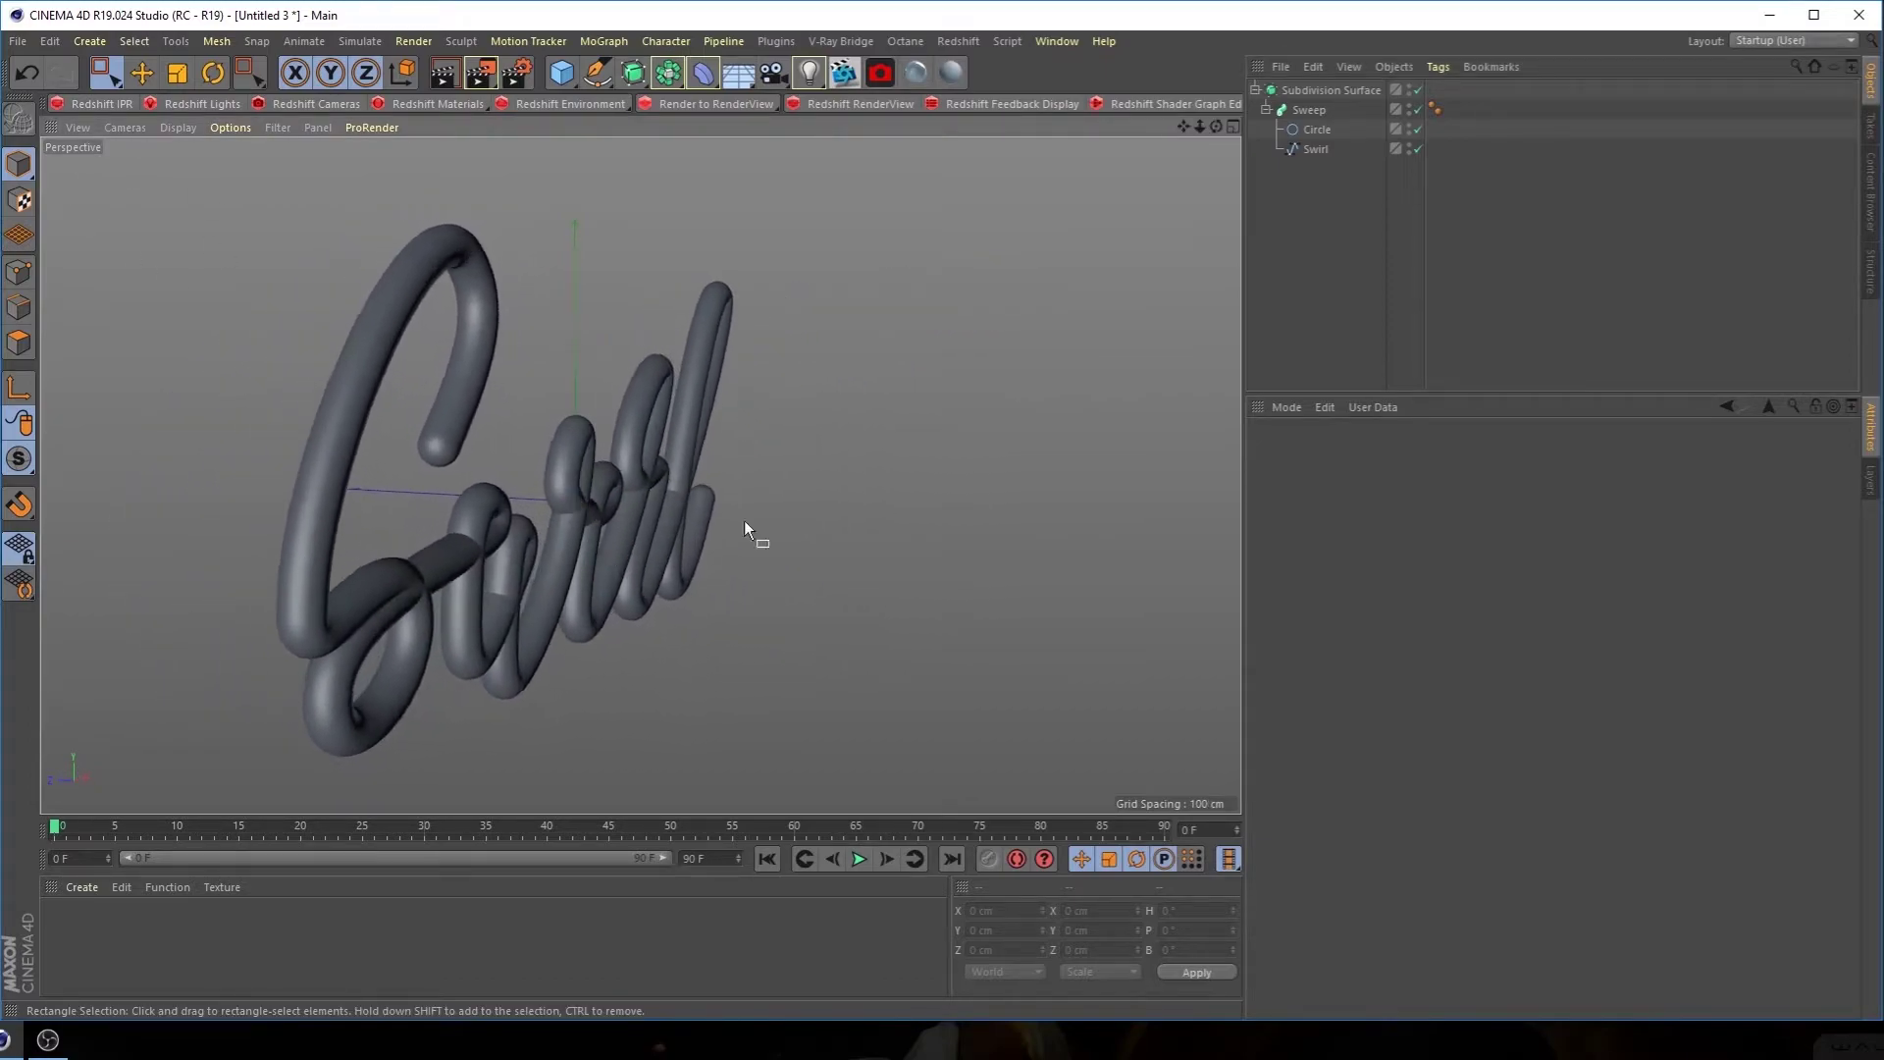
{"action": "left_click", "coordinate": [1330, 90]}
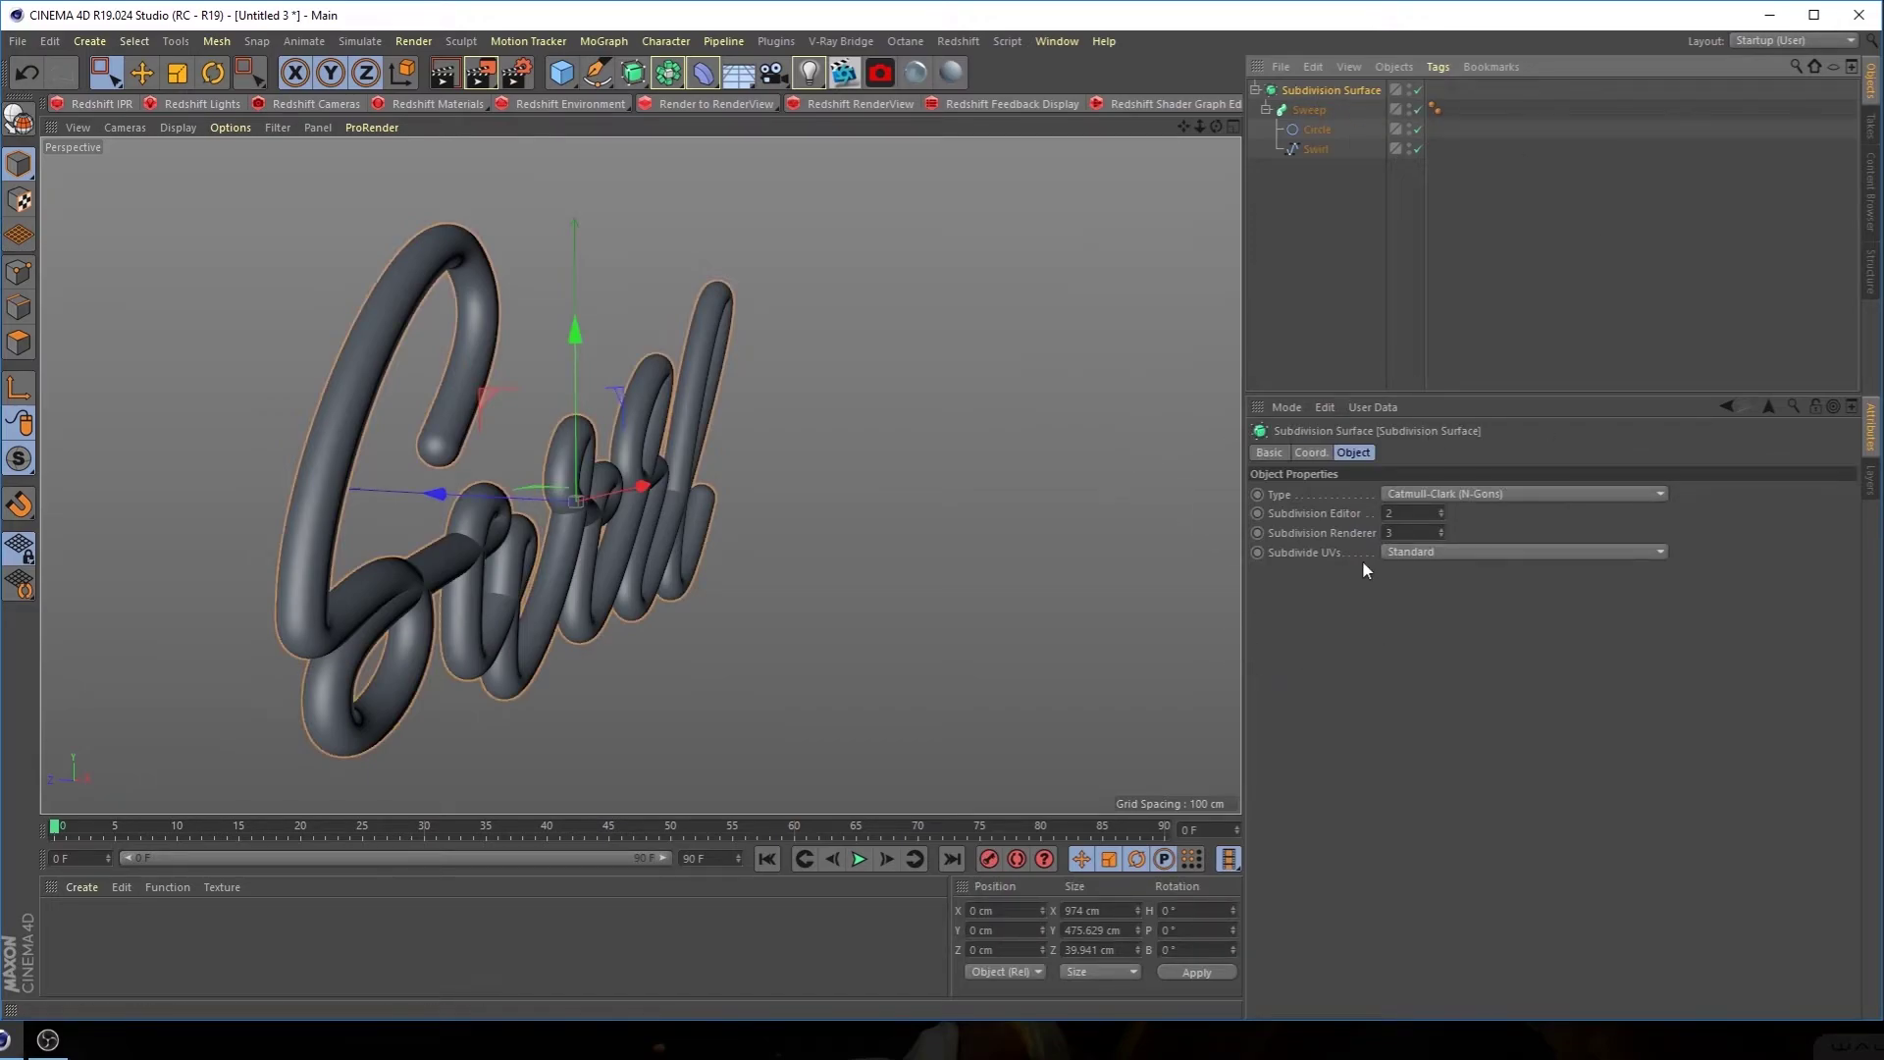
{"action": "left_click", "coordinate": [1268, 454]}
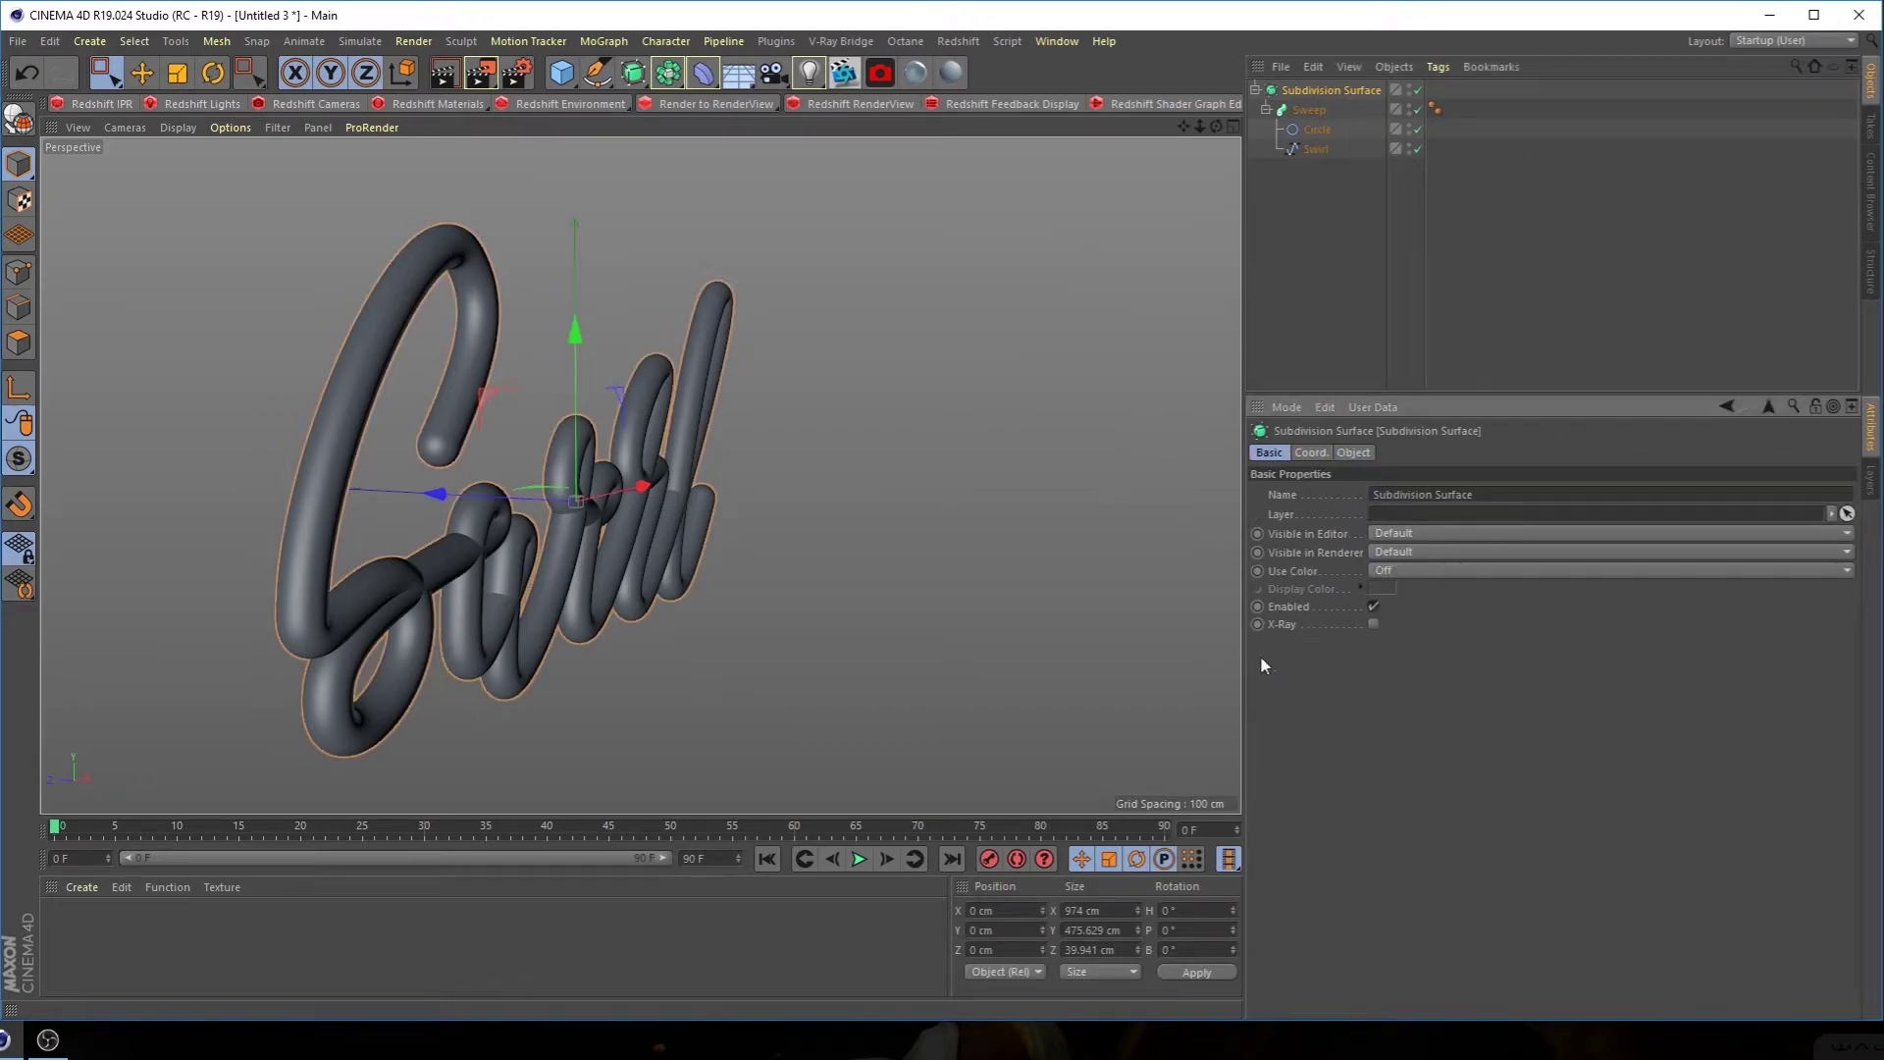
{"action": "left_click", "coordinate": [1373, 625]}
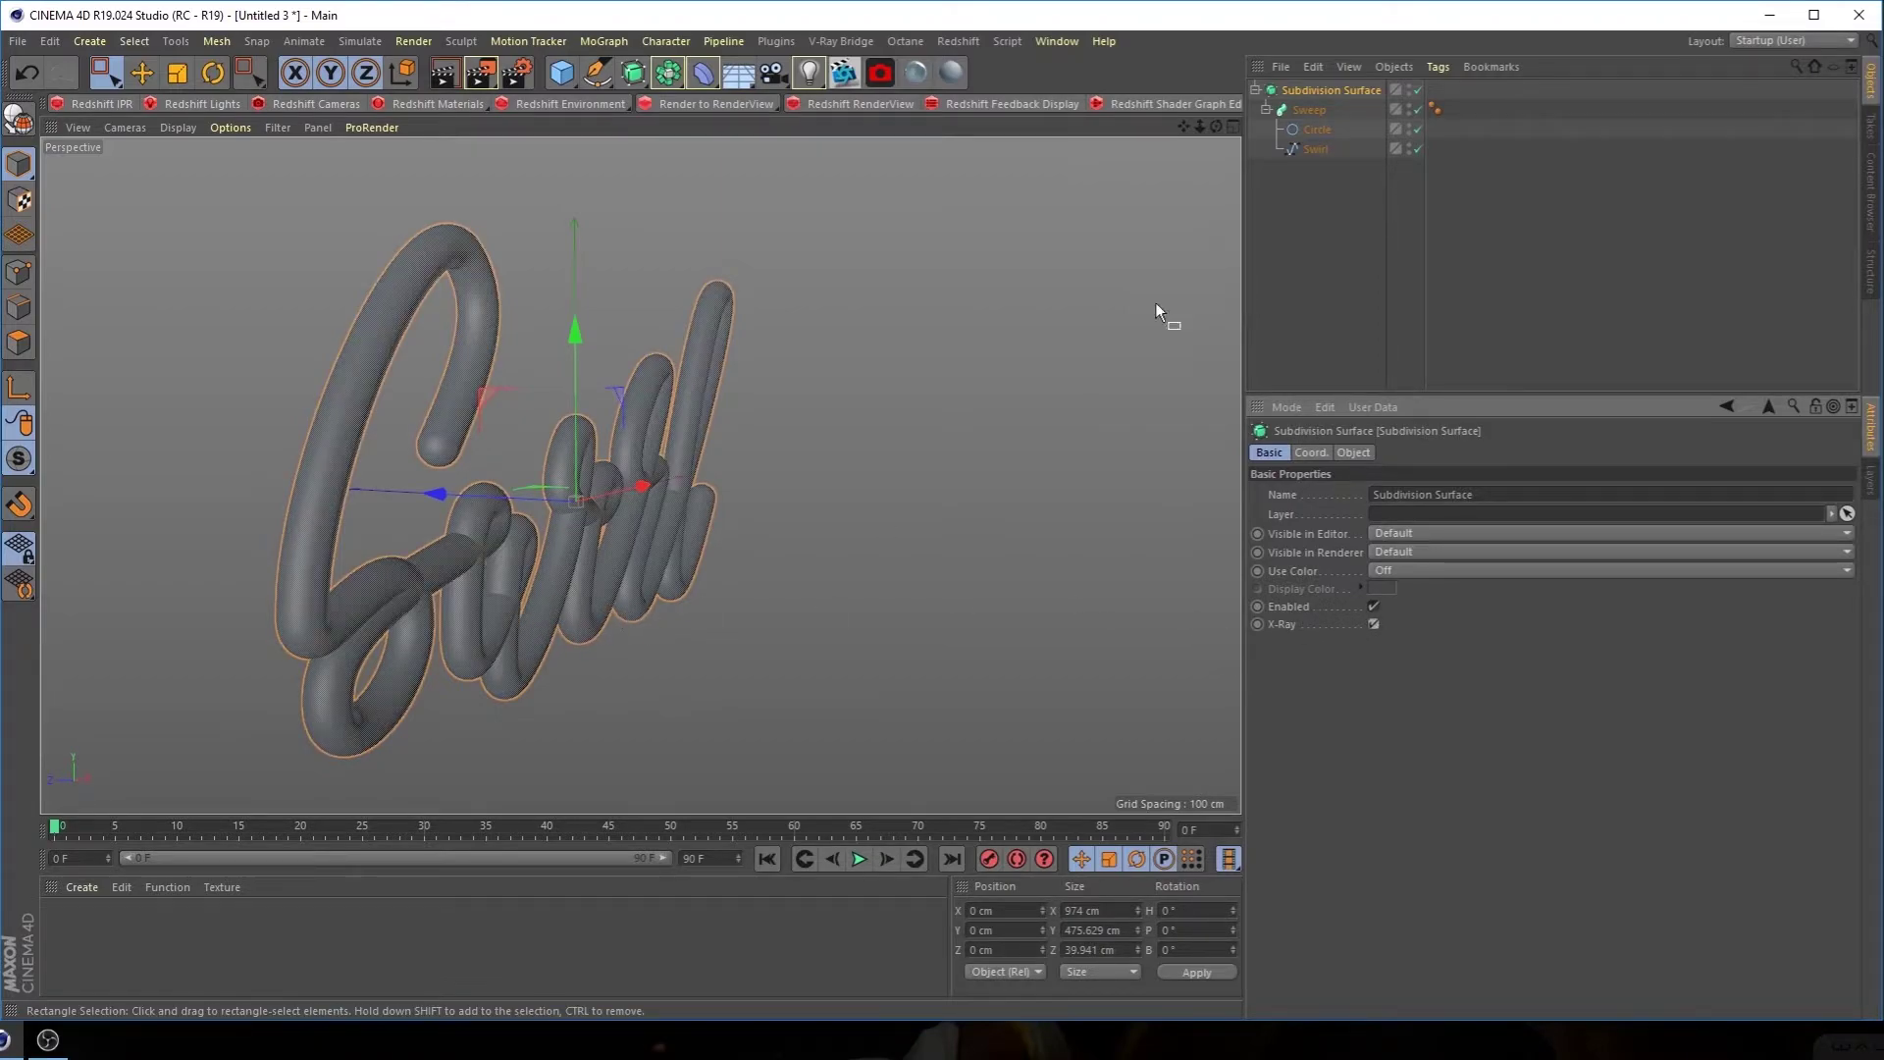
In point mode, move the free end point of the S to about -22 cm in Z and adjust the tangent handle at the letter's top point
{"action": "left_click", "coordinate": [1319, 151]}
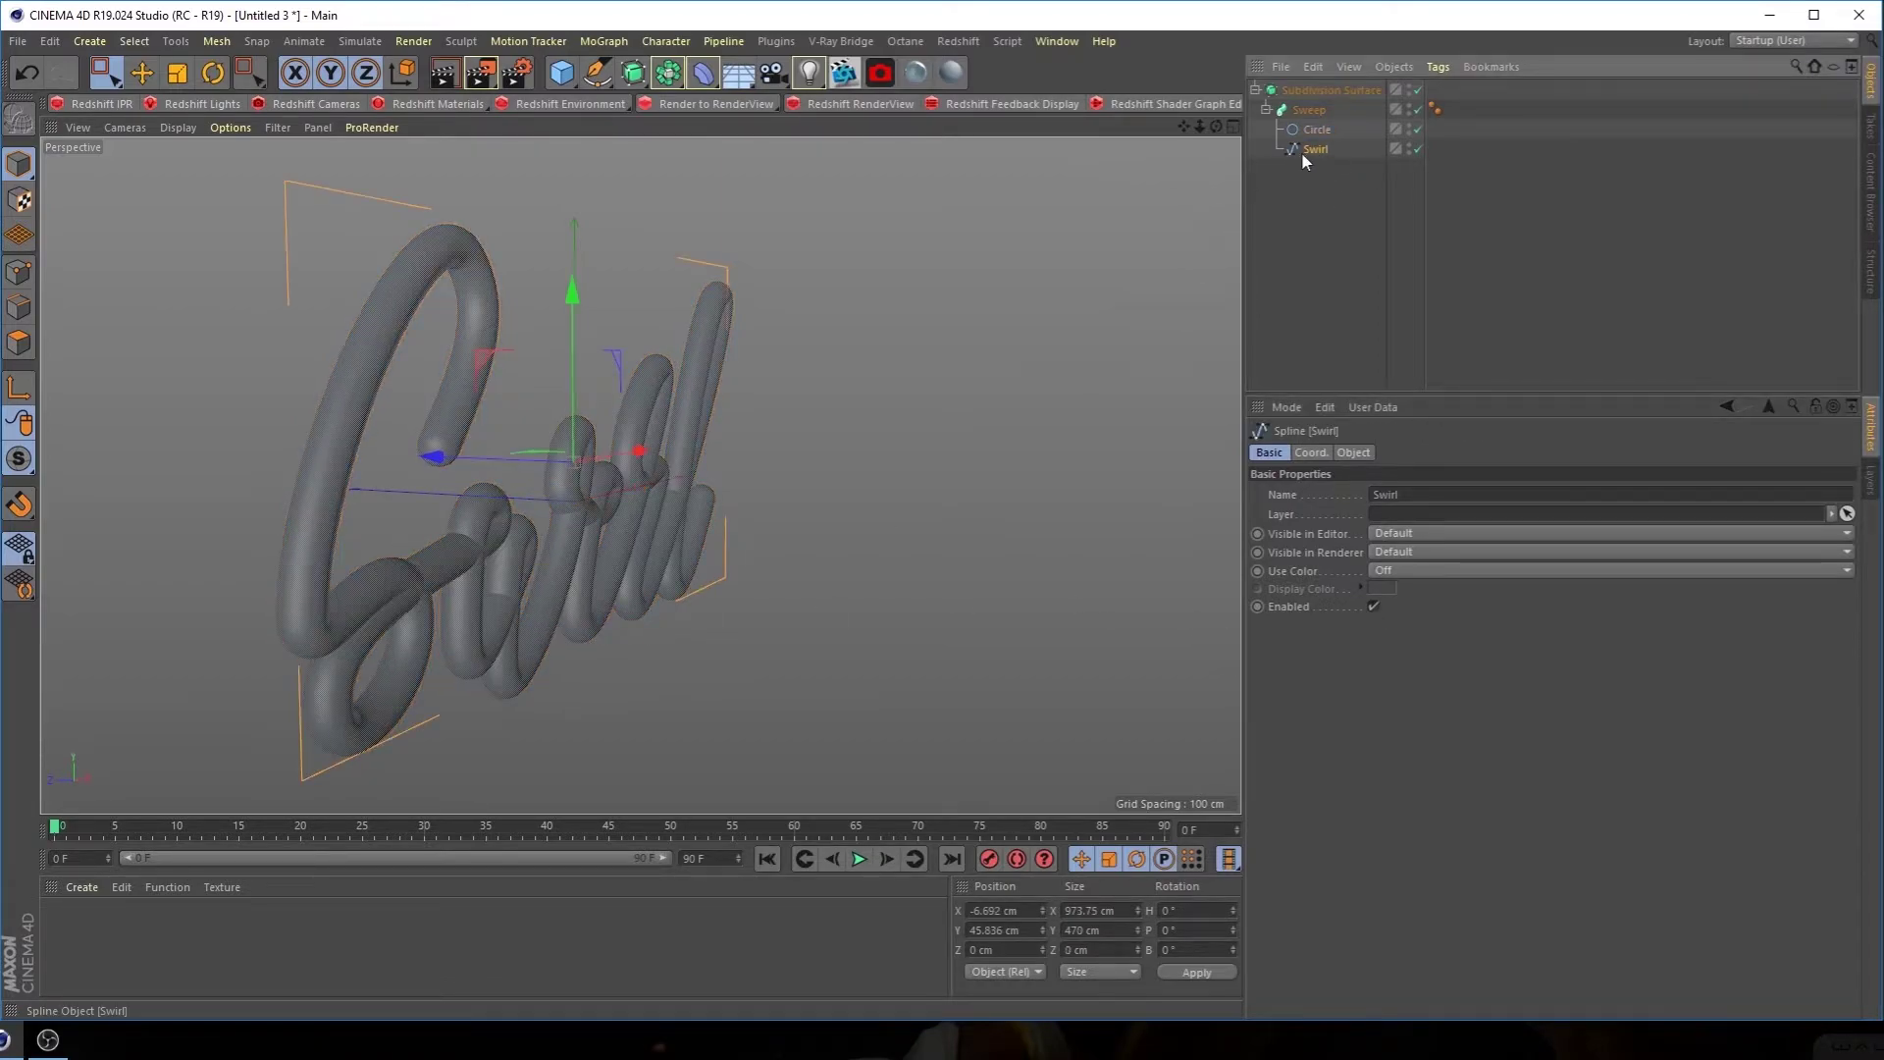
{"action": "left_click", "coordinate": [20, 271]}
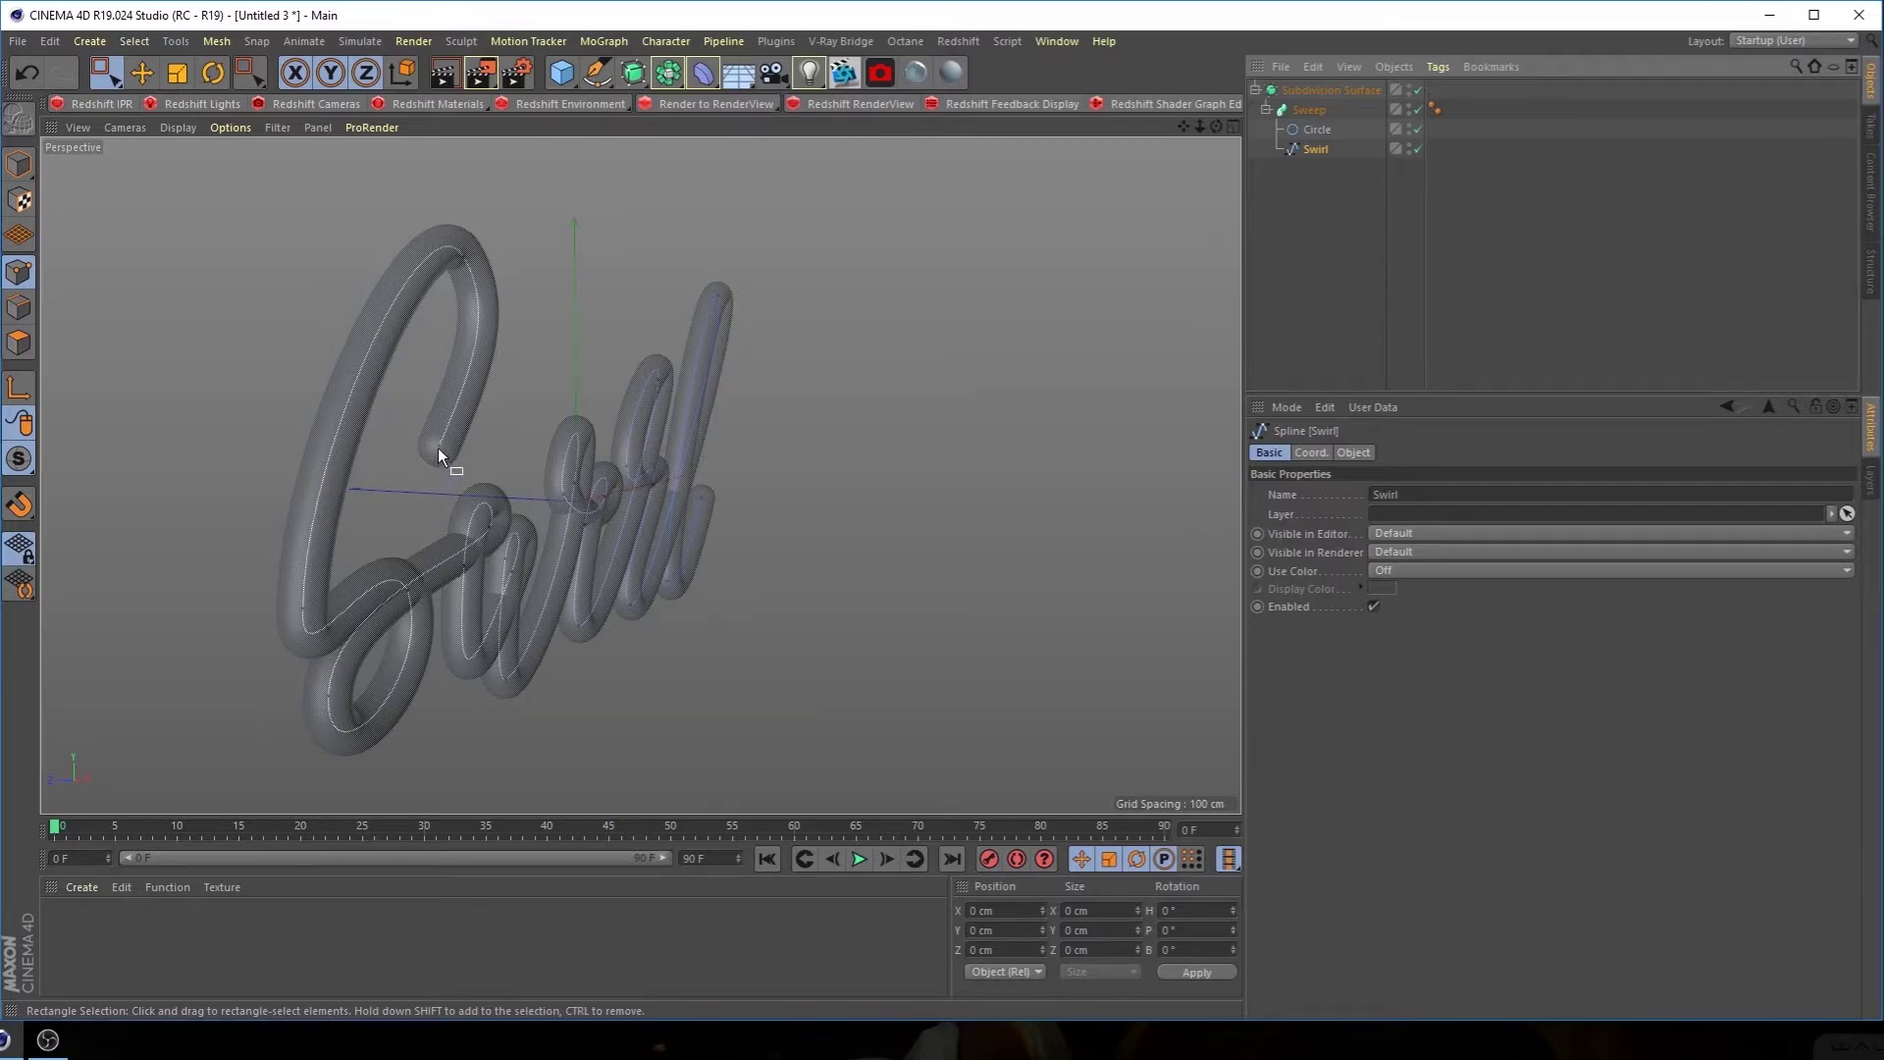
{"action": "key", "text": "e"}
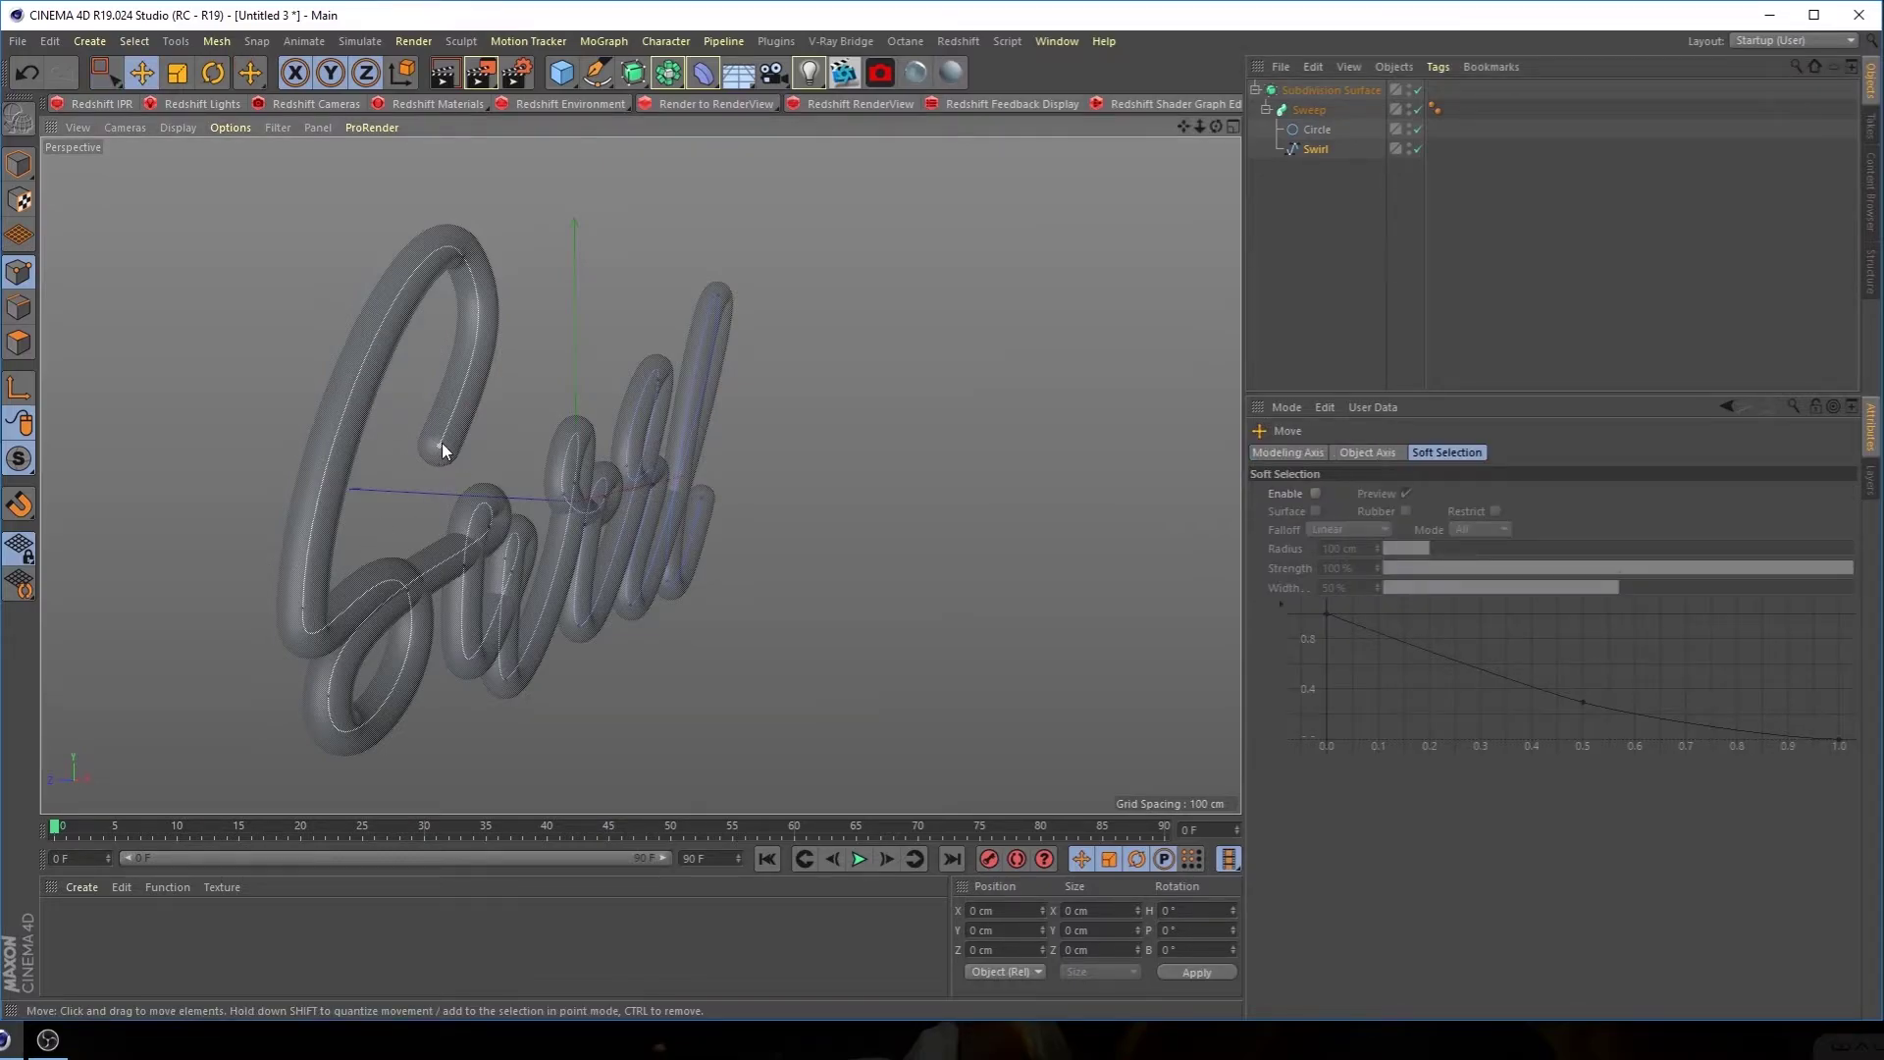
{"action": "left_click", "coordinate": [441, 447]}
{"action": "mouse_move", "coordinate": [410, 473]}
{"action": "left_mouse_down", "text": "alt"}
{"action": "mouse_move", "coordinate": [439, 469]}
{"action": "mouse_move", "coordinate": [428, 485]}
{"action": "mouse_move", "coordinate": [475, 509]}
{"action": "mouse_move", "coordinate": [403, 439]}
{"action": "left_mouse_up", "text": "alt"}
{"action": "left_click_drag", "start_coordinate": [651, 358], "coordinate": [508, 302], "text": "alt"}
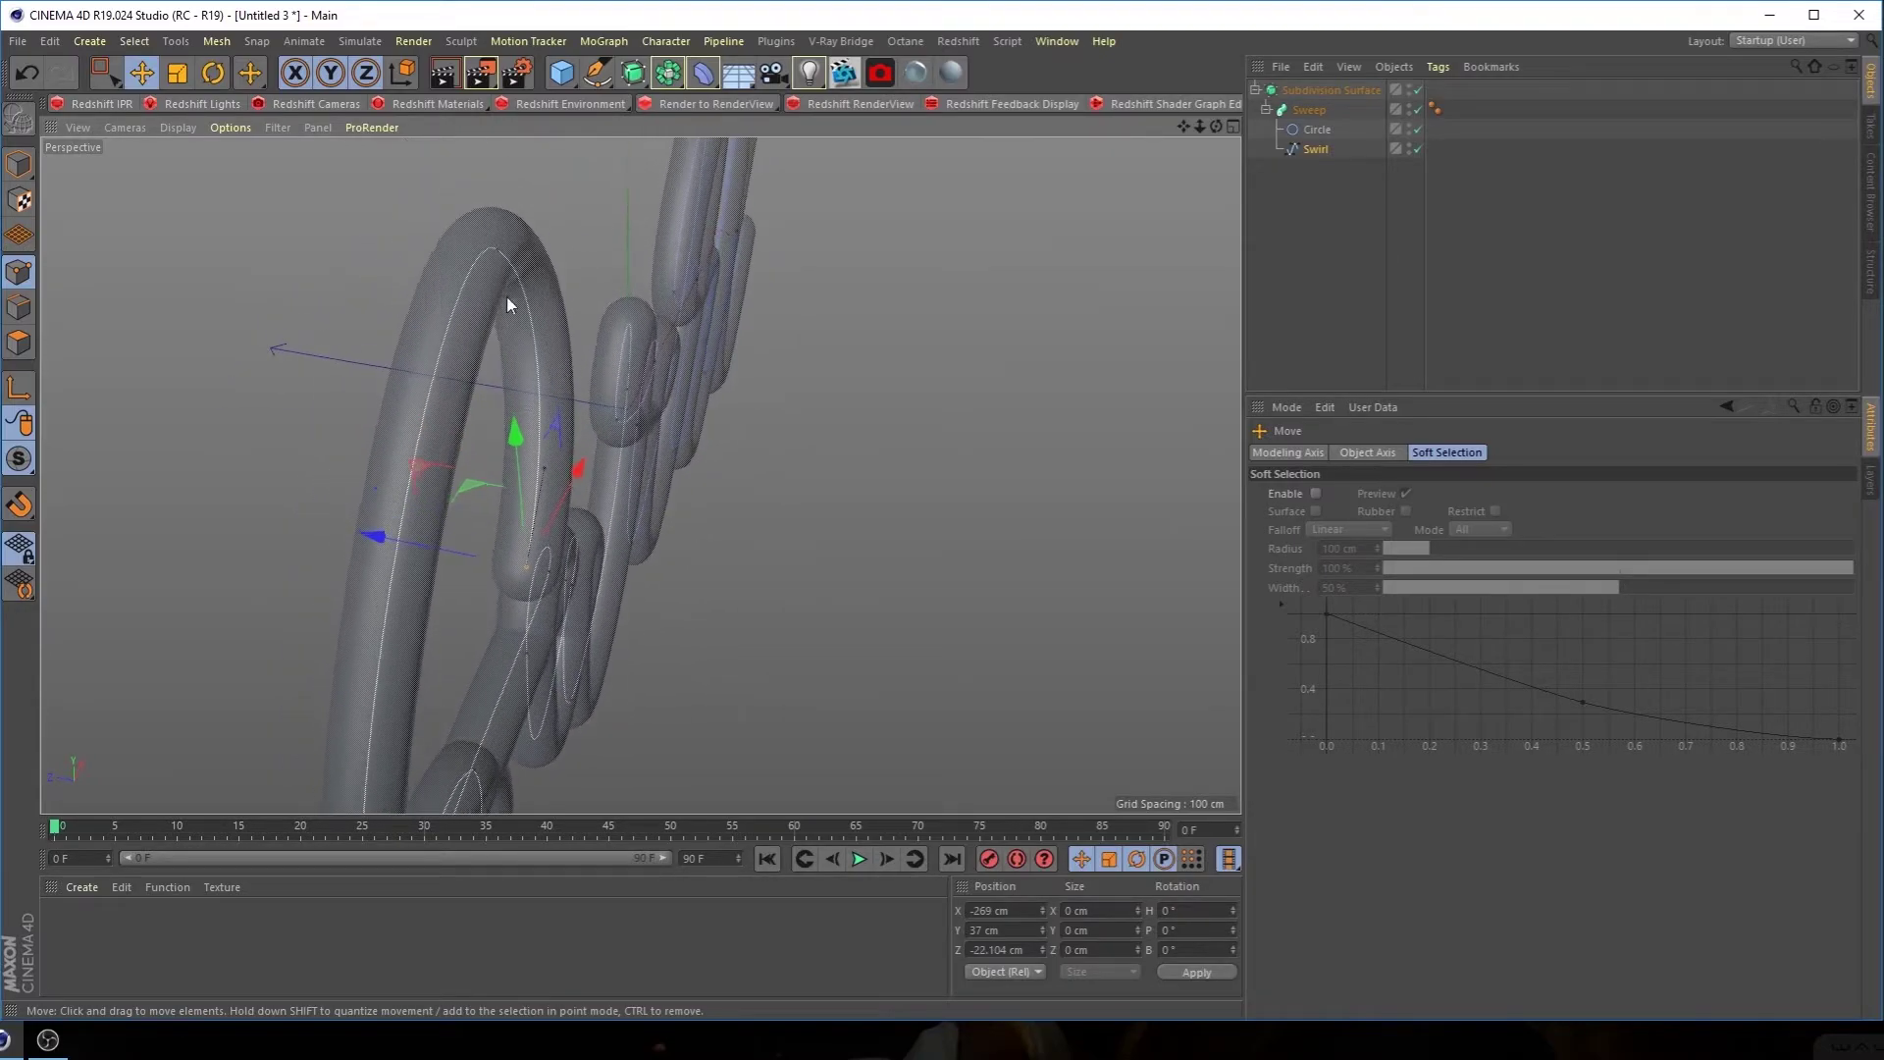
{"action": "left_click", "coordinate": [499, 248]}
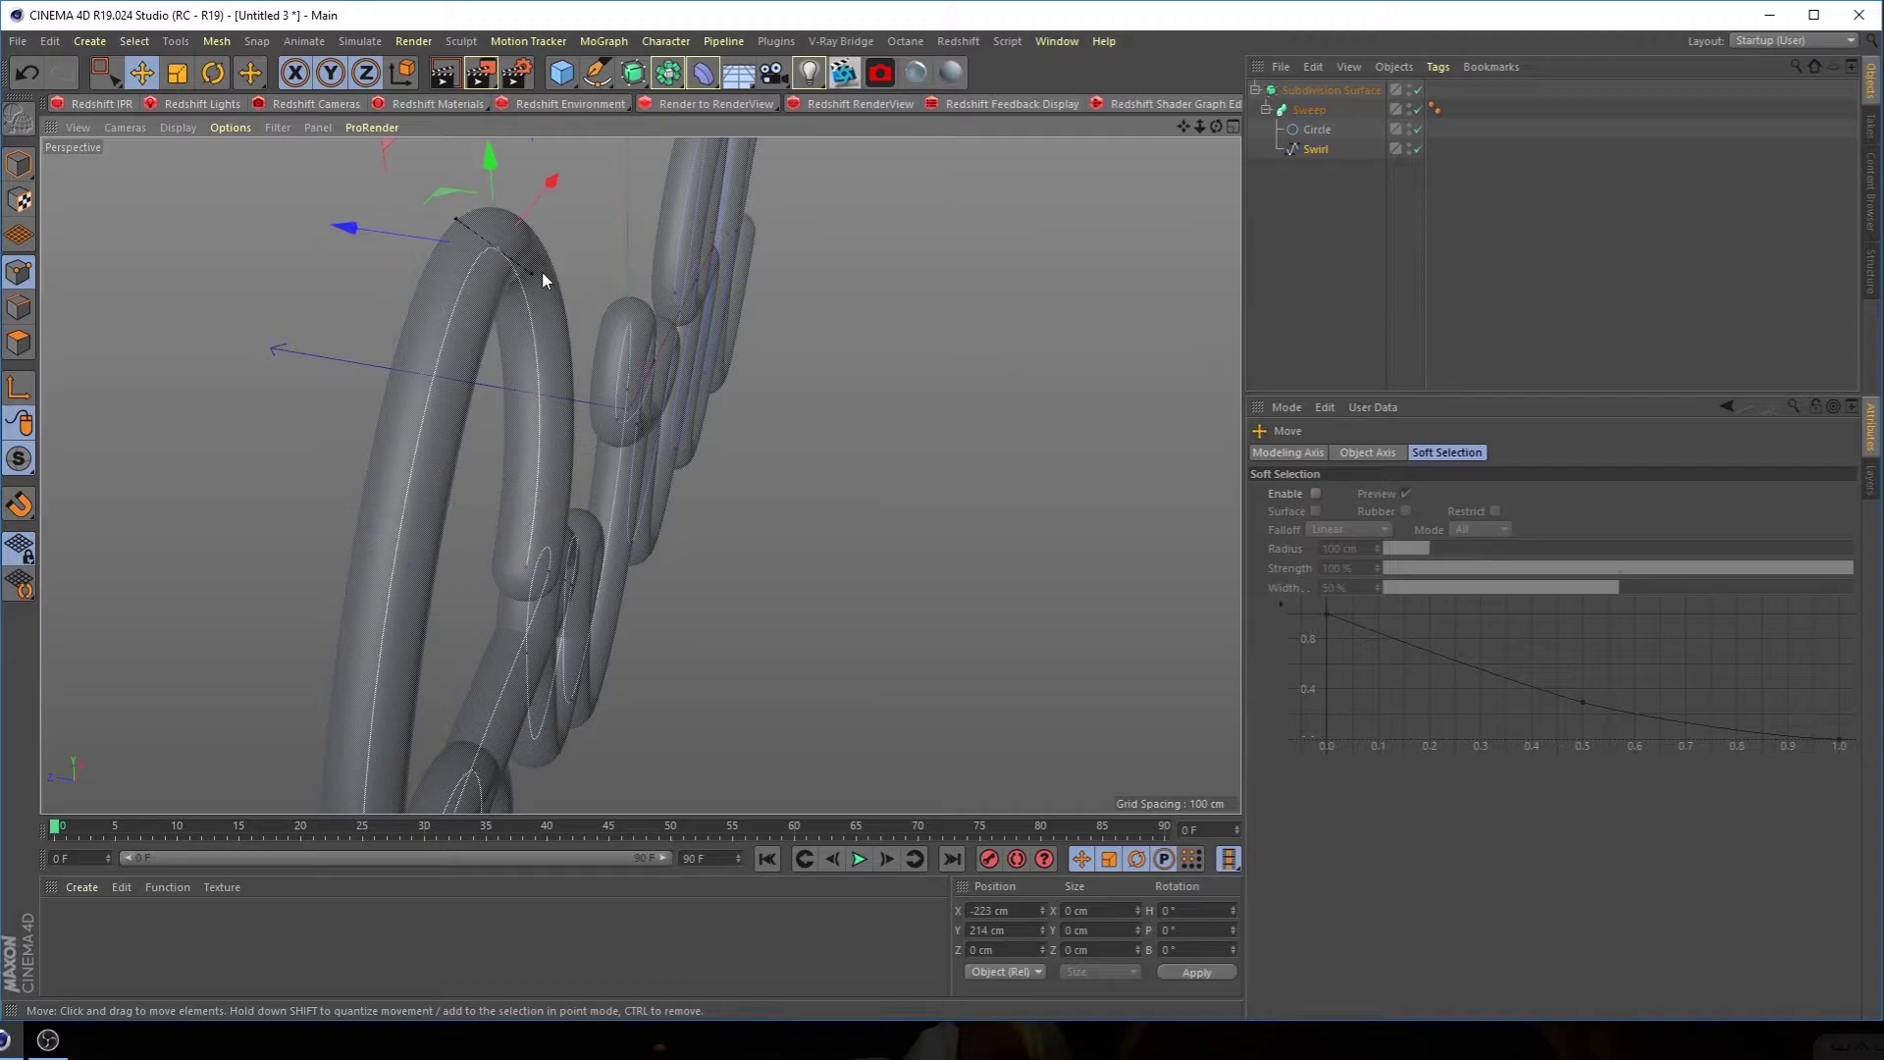
{"action": "left_click_drag", "start_coordinate": [535, 277], "coordinate": [536, 320]}
Push the crossing point on the S's lower loop backward in Z and pull the loop's outer left point forward to separate the strokes
{"action": "left_click_drag", "start_coordinate": [530, 386], "coordinate": [508, 261], "text": "alt"}
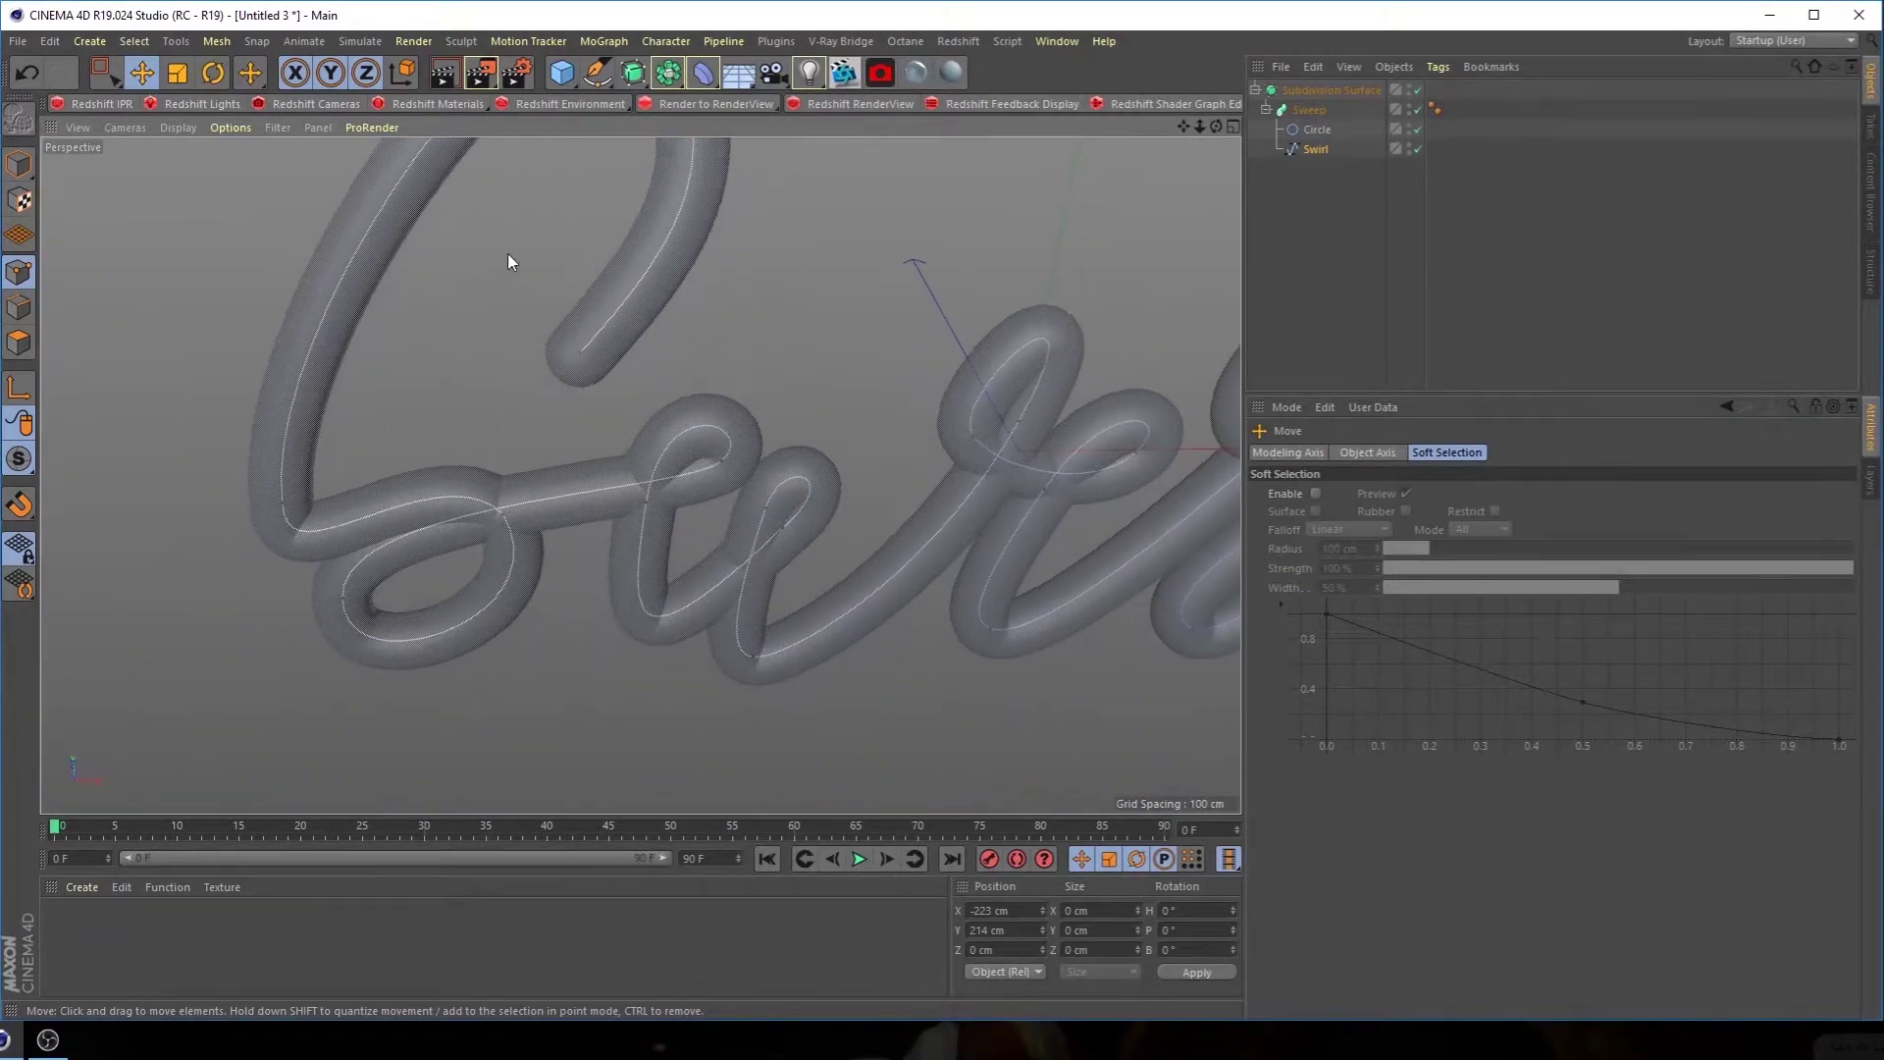
{"action": "left_click_drag", "start_coordinate": [391, 547], "coordinate": [492, 371], "text": "alt"}
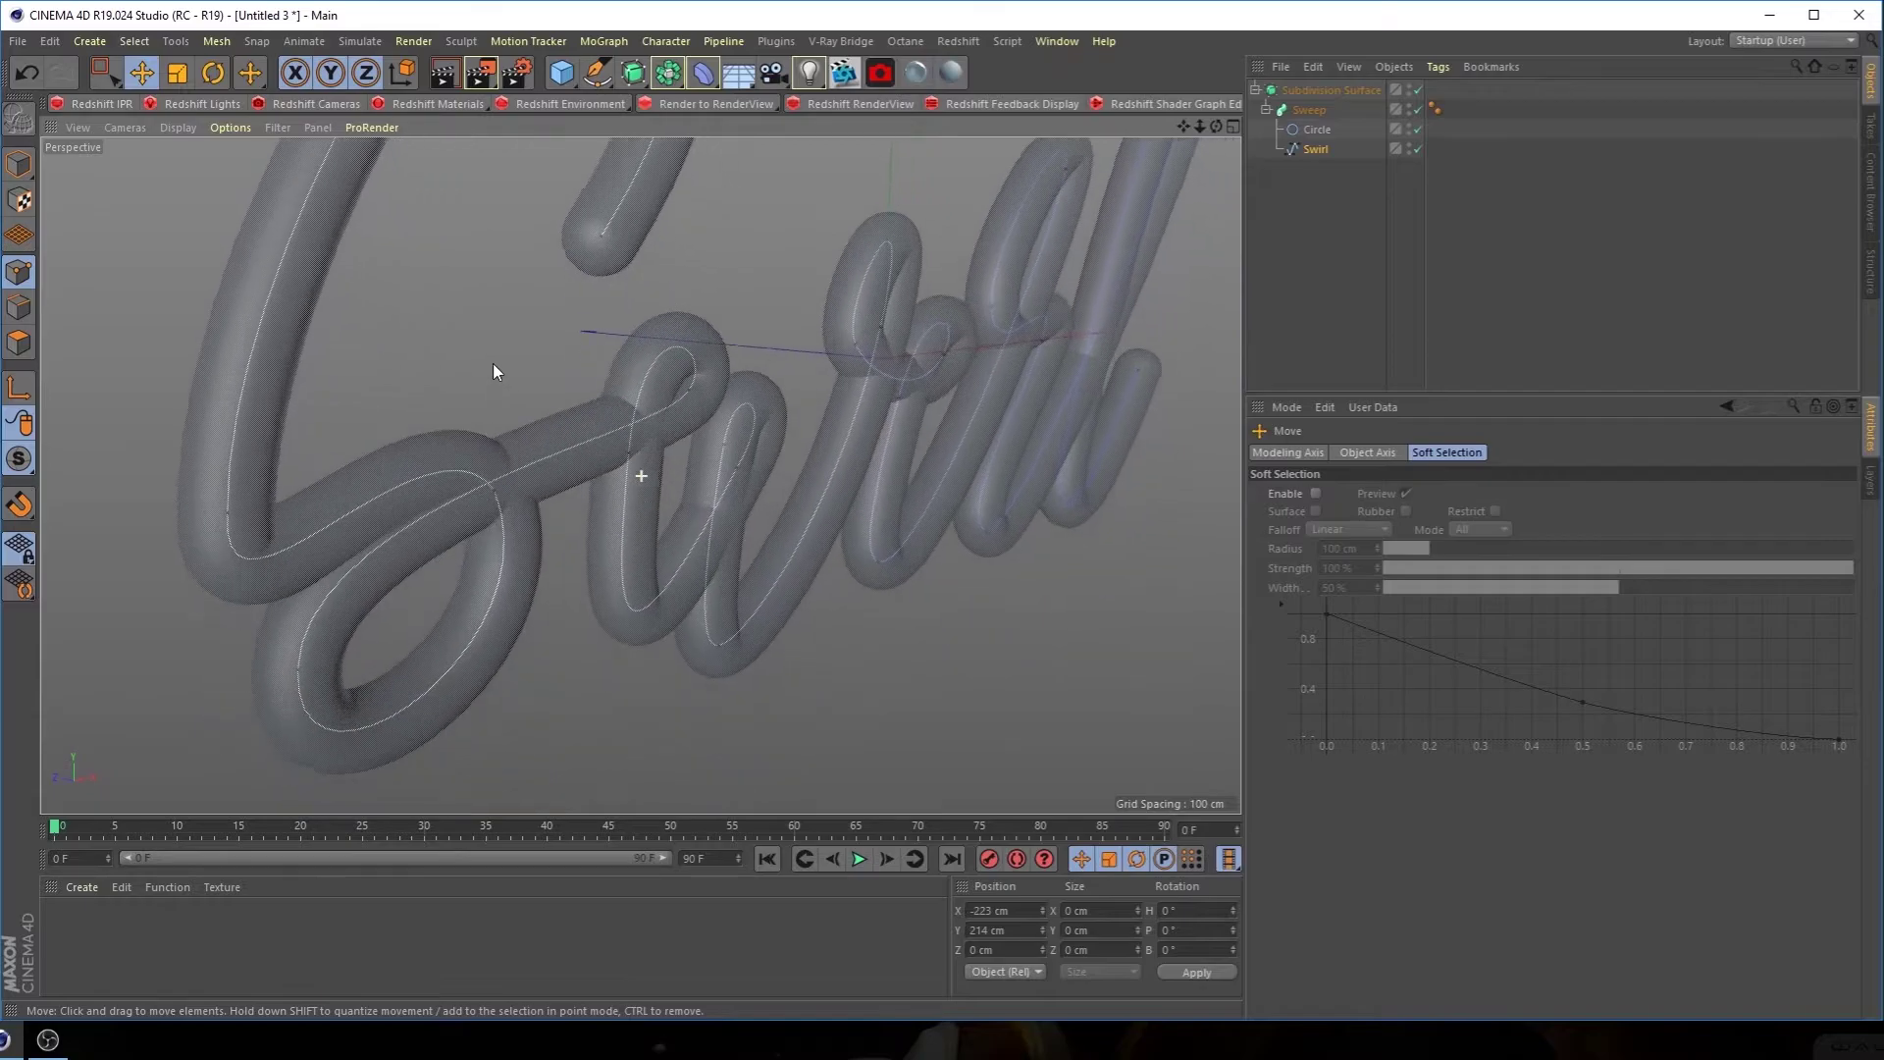
{"action": "left_click_drag", "start_coordinate": [485, 508], "coordinate": [308, 539], "text": "alt"}
{"action": "left_click", "coordinate": [503, 489]}
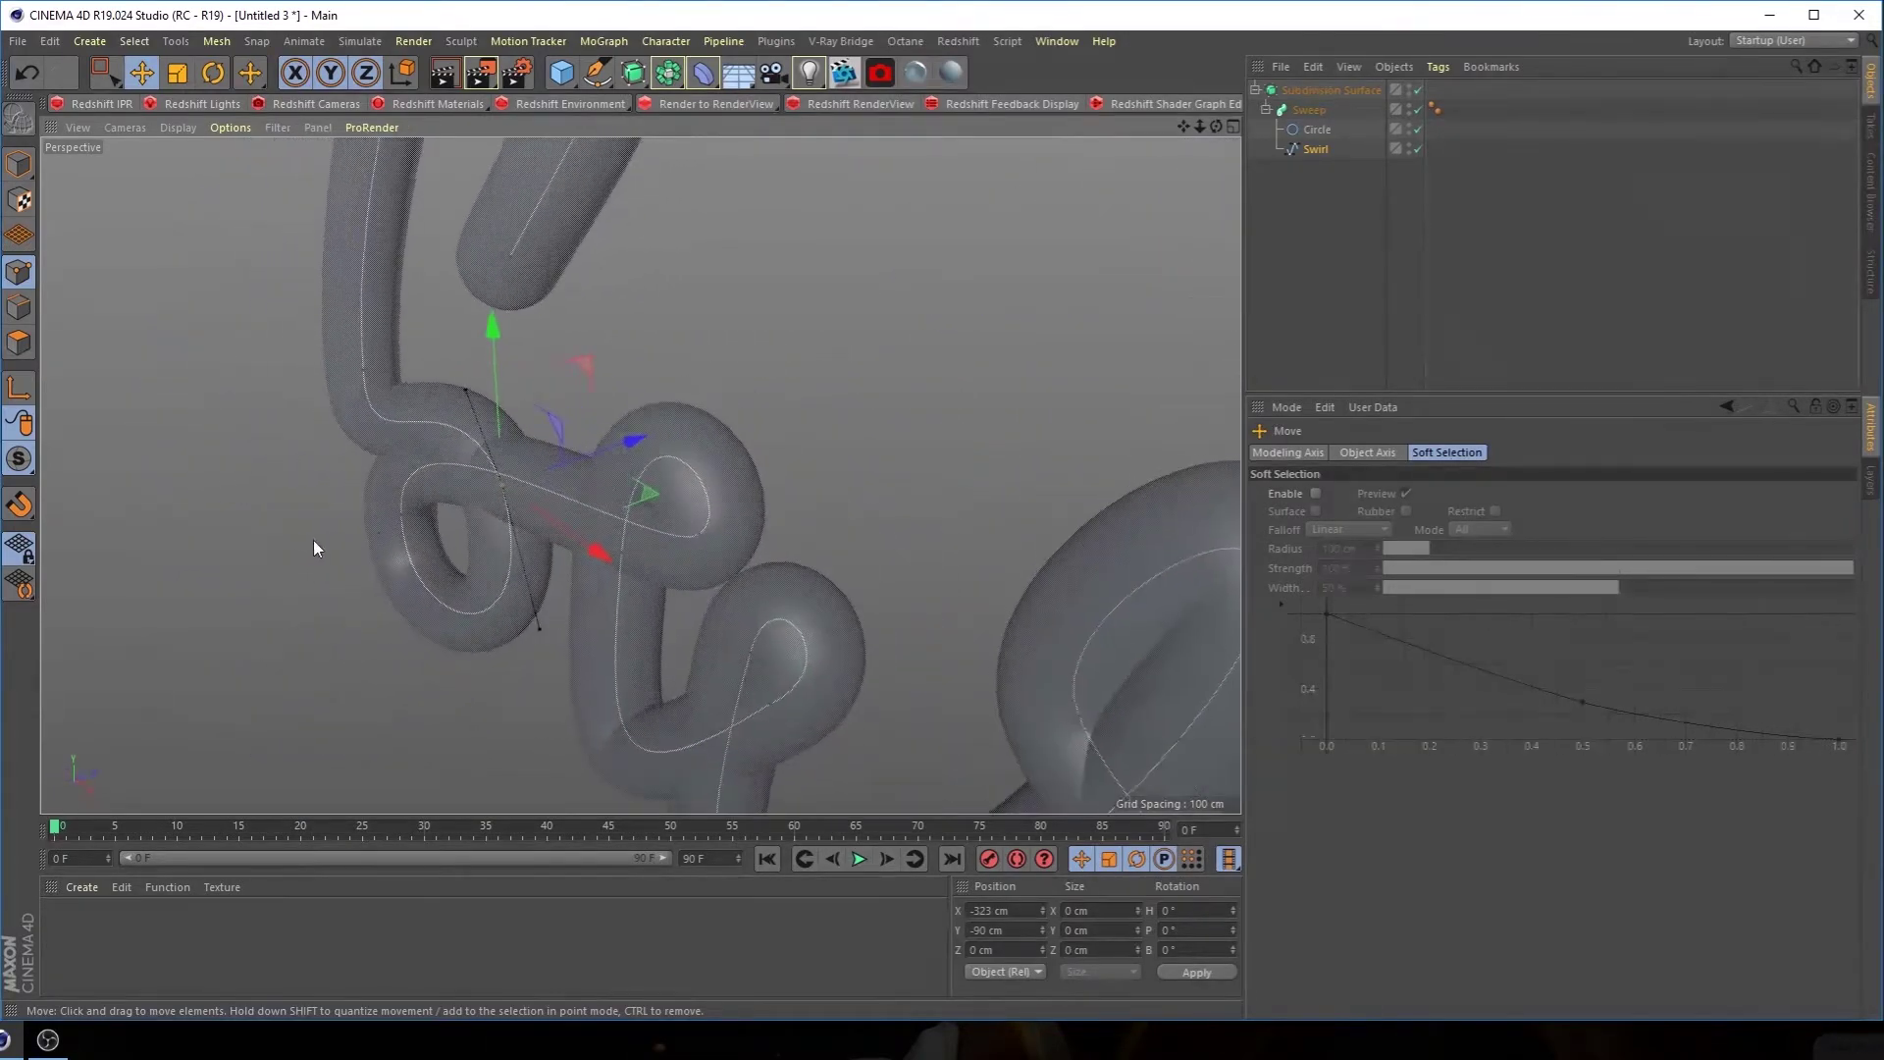
{"action": "left_click_drag", "start_coordinate": [592, 458], "coordinate": [636, 461]}
{"action": "left_click", "coordinate": [392, 530]}
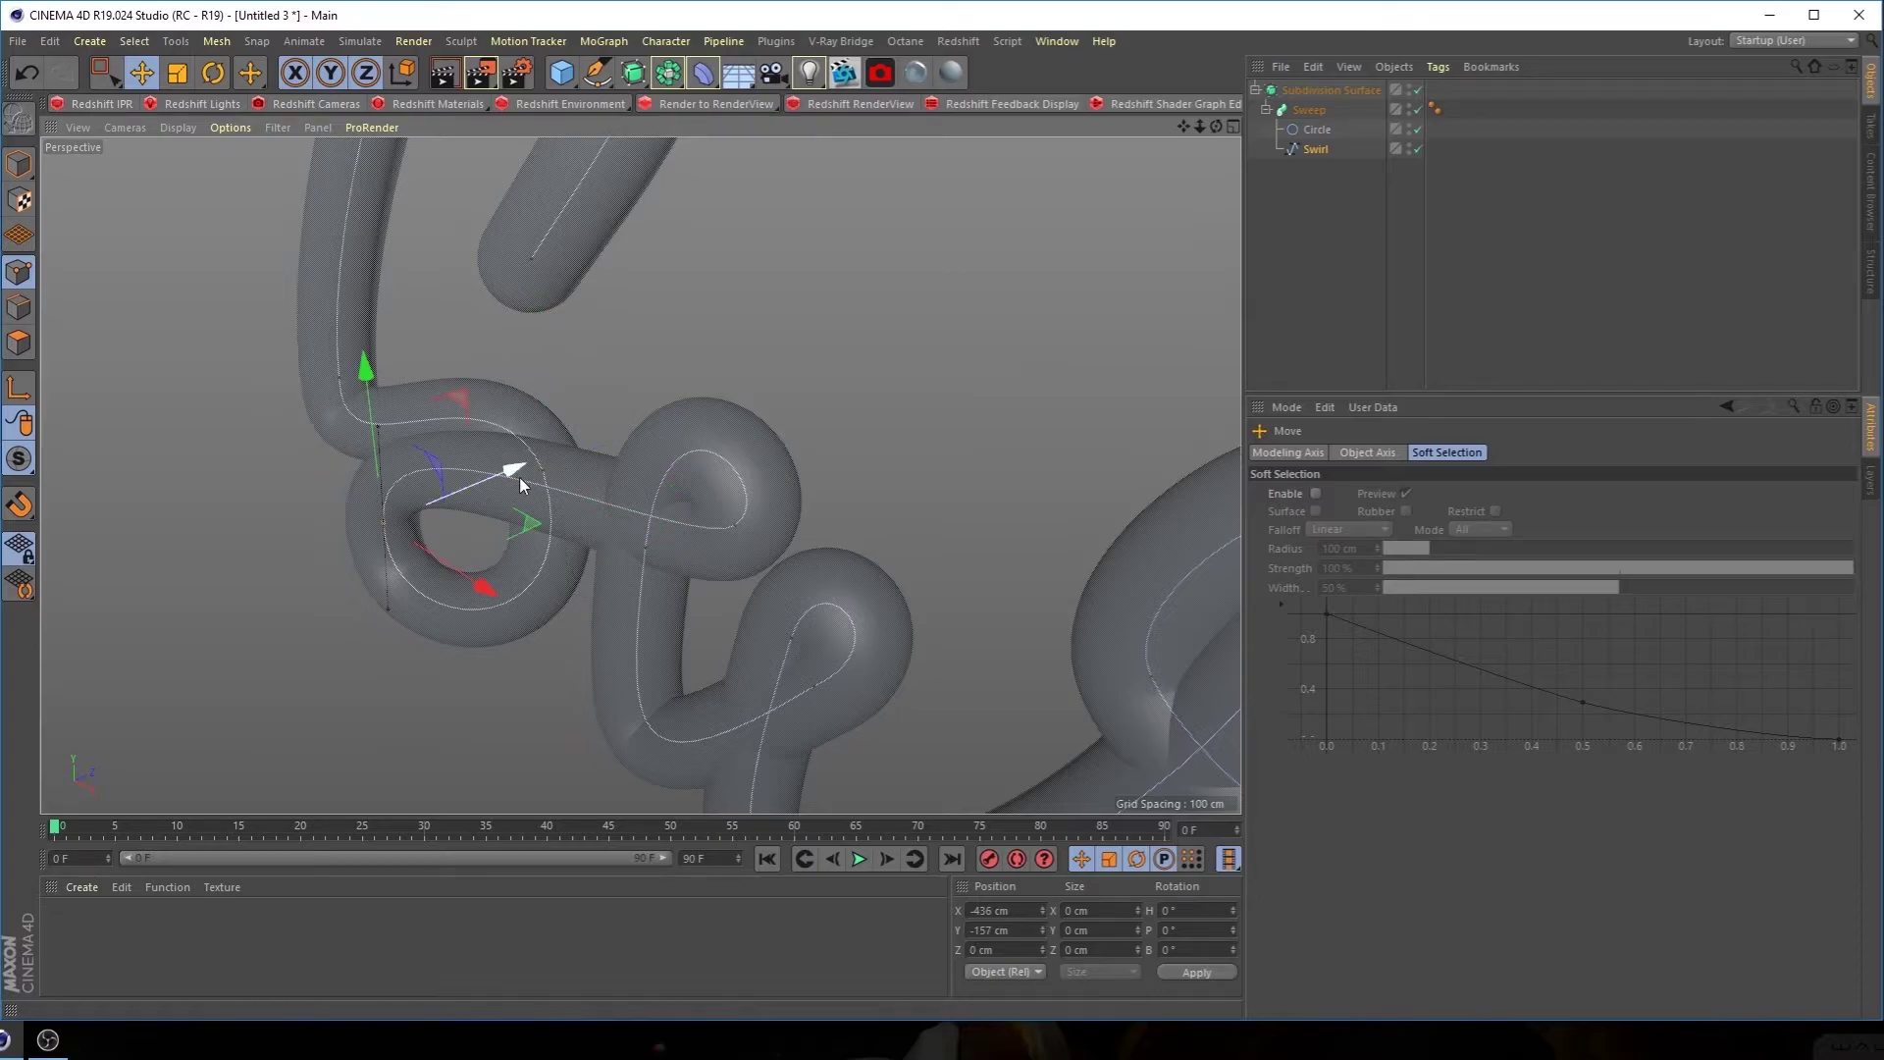
{"action": "left_click_drag", "start_coordinate": [496, 479], "coordinate": [469, 484]}
Move the crossing point under the w's first small loop to about 30.5 cm in Z and adjust the tangent handle at the loop's right point
{"action": "left_click_drag", "start_coordinate": [828, 465], "coordinate": [611, 493], "text": "alt"}
{"action": "left_click", "coordinate": [681, 486]}
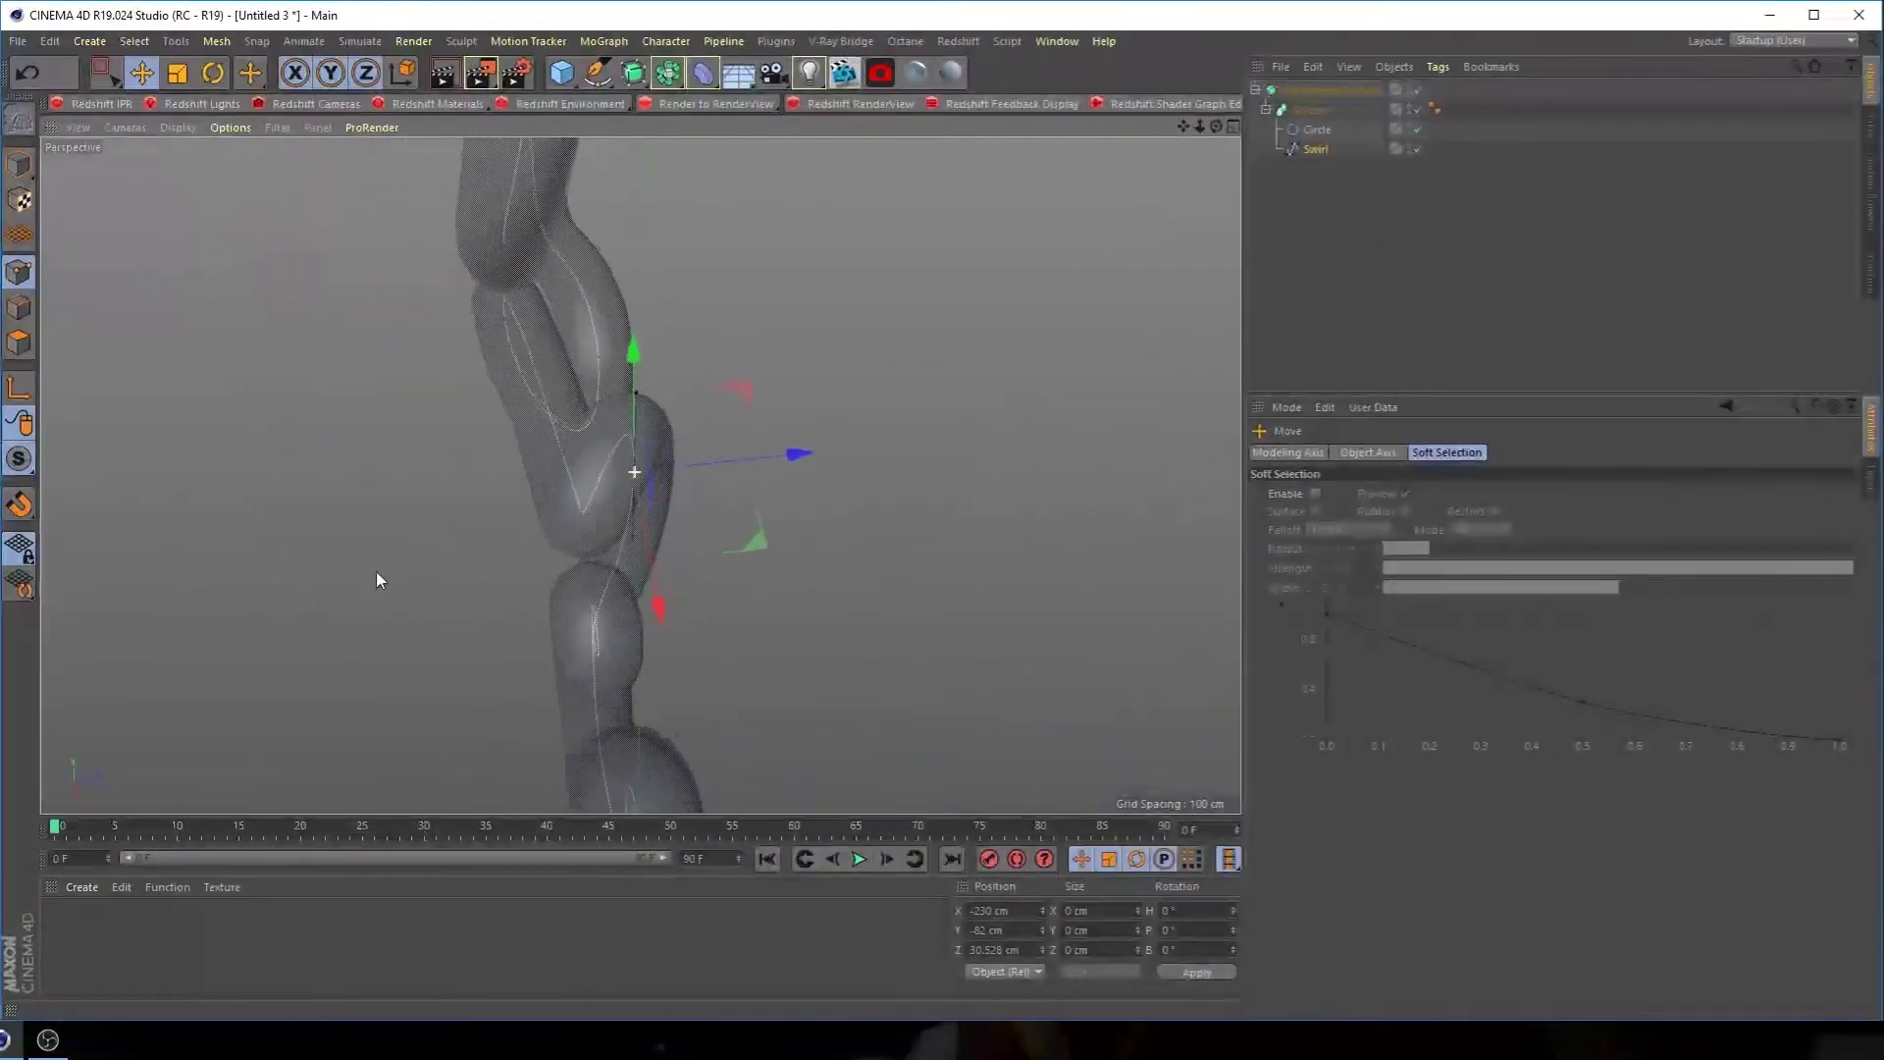
{"action": "left_click_drag", "start_coordinate": [375, 571], "coordinate": [634, 426], "text": "alt"}
{"action": "left_click", "coordinate": [731, 397]}
{"action": "left_click_drag", "start_coordinate": [771, 394], "coordinate": [779, 365]}
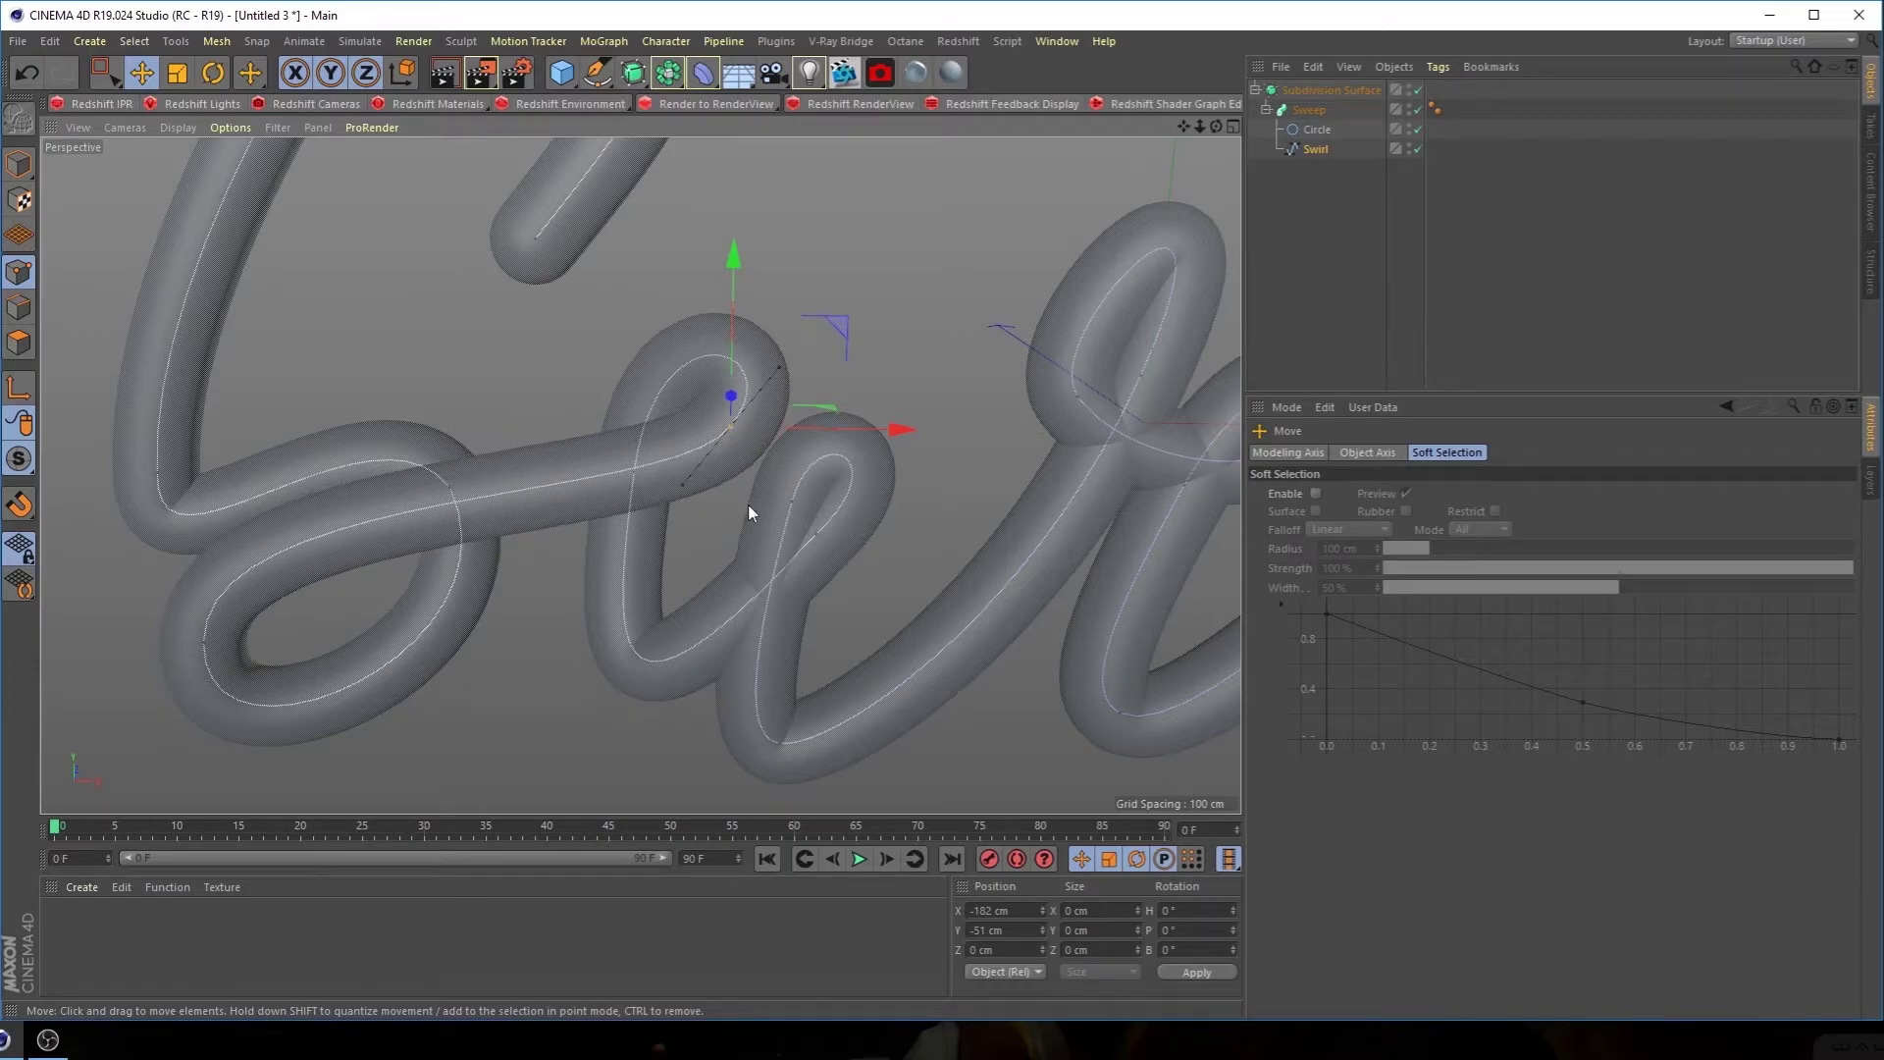
Reduce the sweep's Circle profile radius to 18 cm and deselect everything
{"action": "middle_click_drag", "start_coordinate": [684, 537], "coordinate": [639, 471], "text": "alt"}
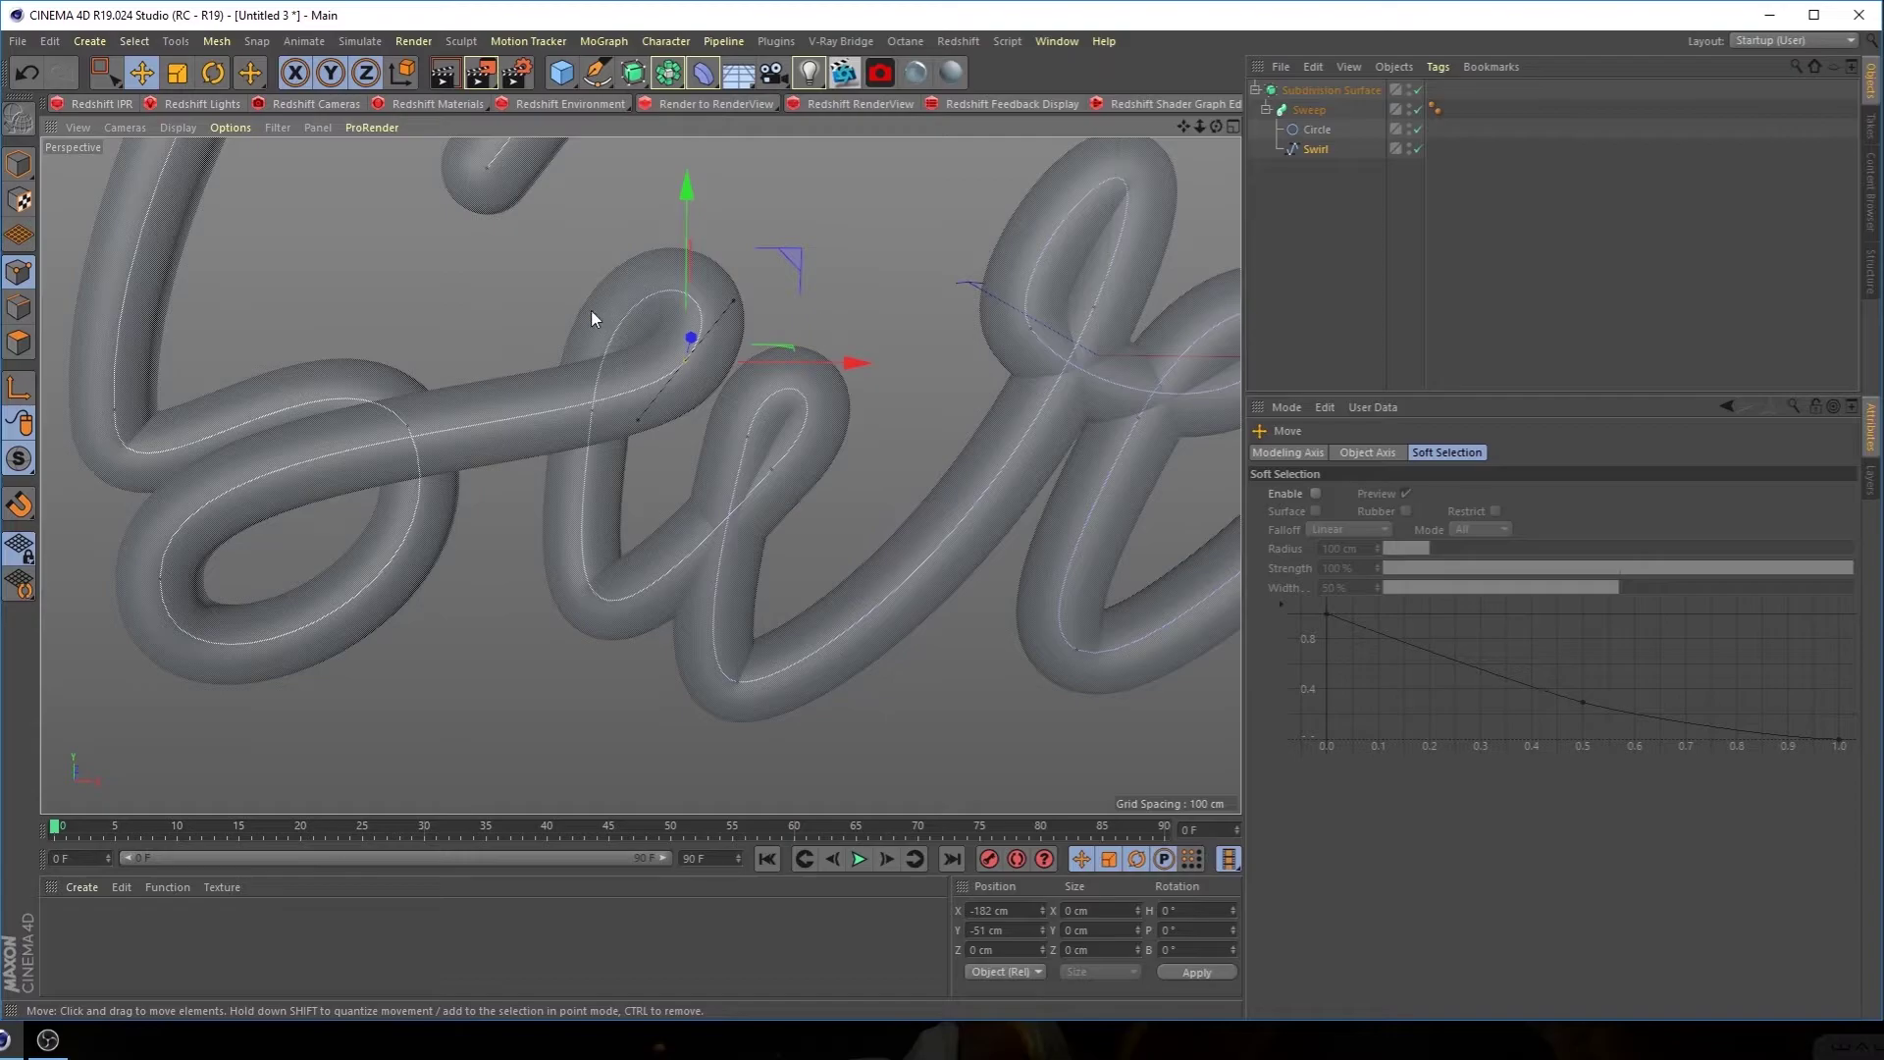
{"action": "left_click", "coordinate": [1313, 128]}
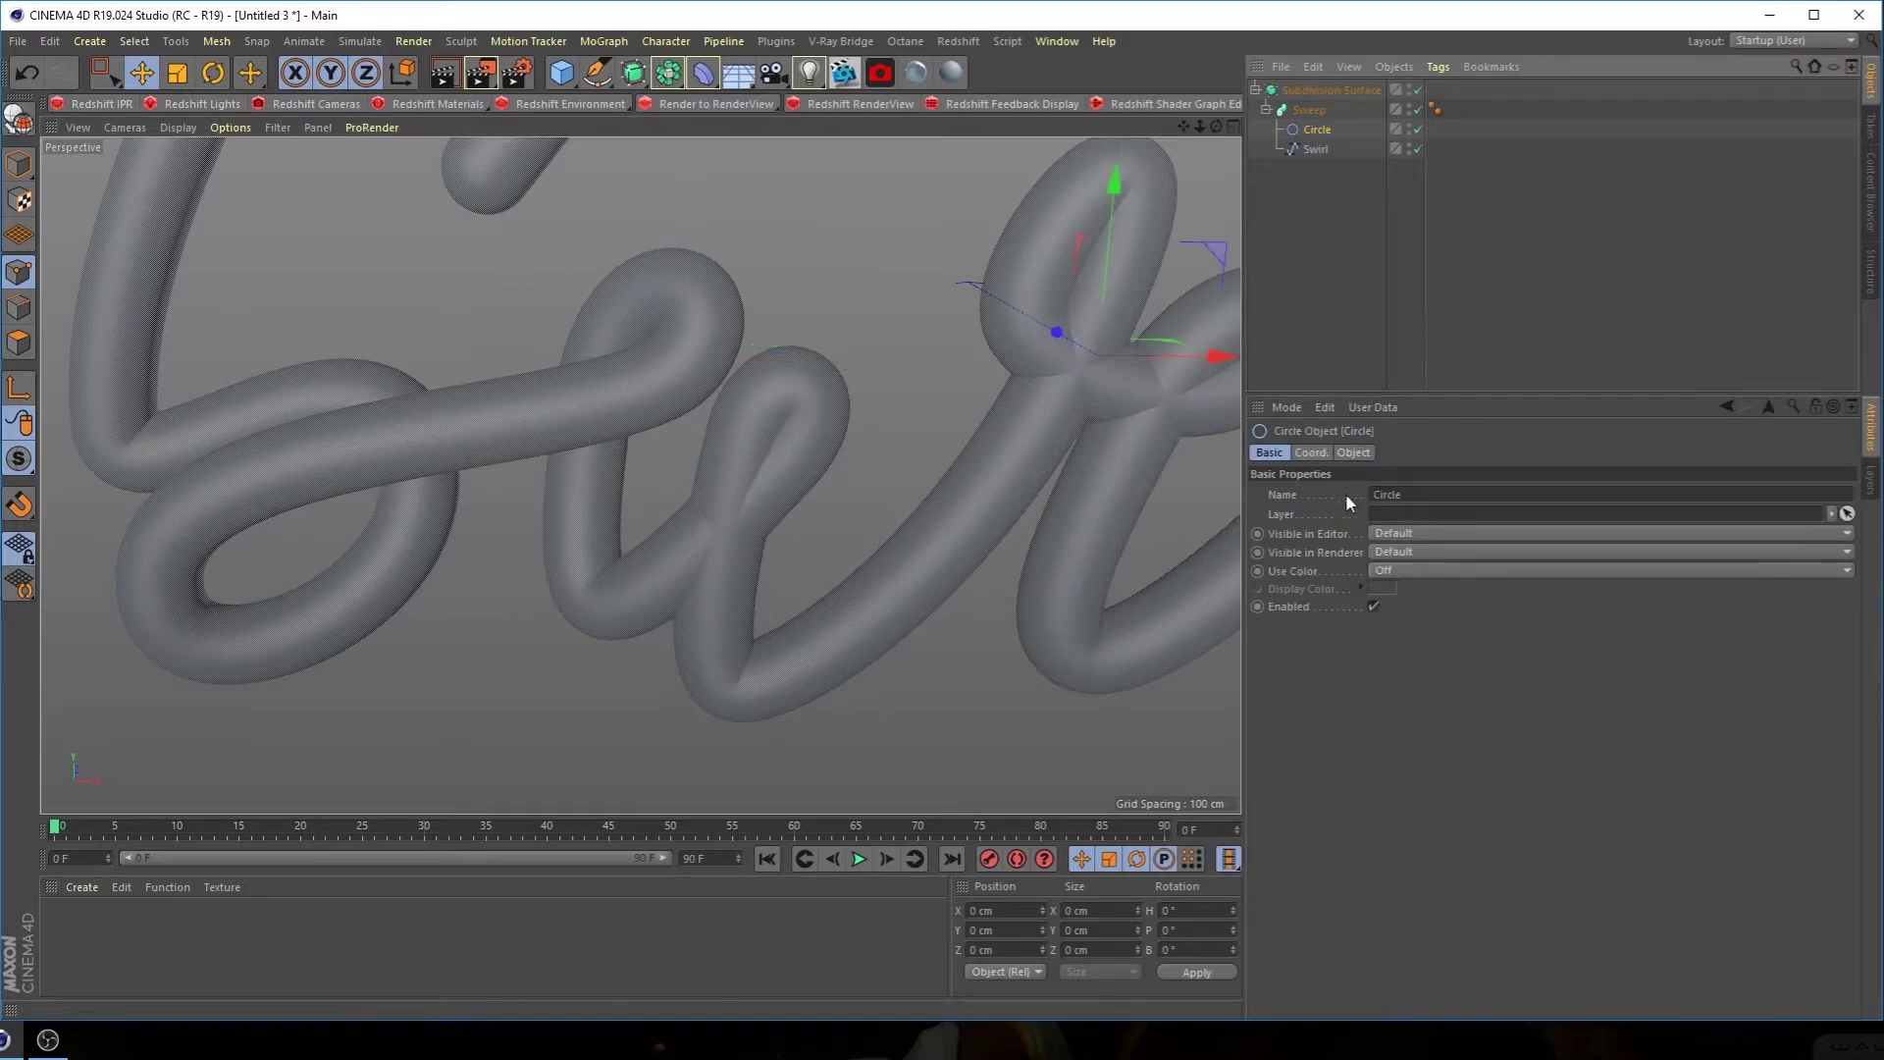
{"action": "left_click", "coordinate": [1321, 452]}
{"action": "left_click", "coordinate": [1352, 454]}
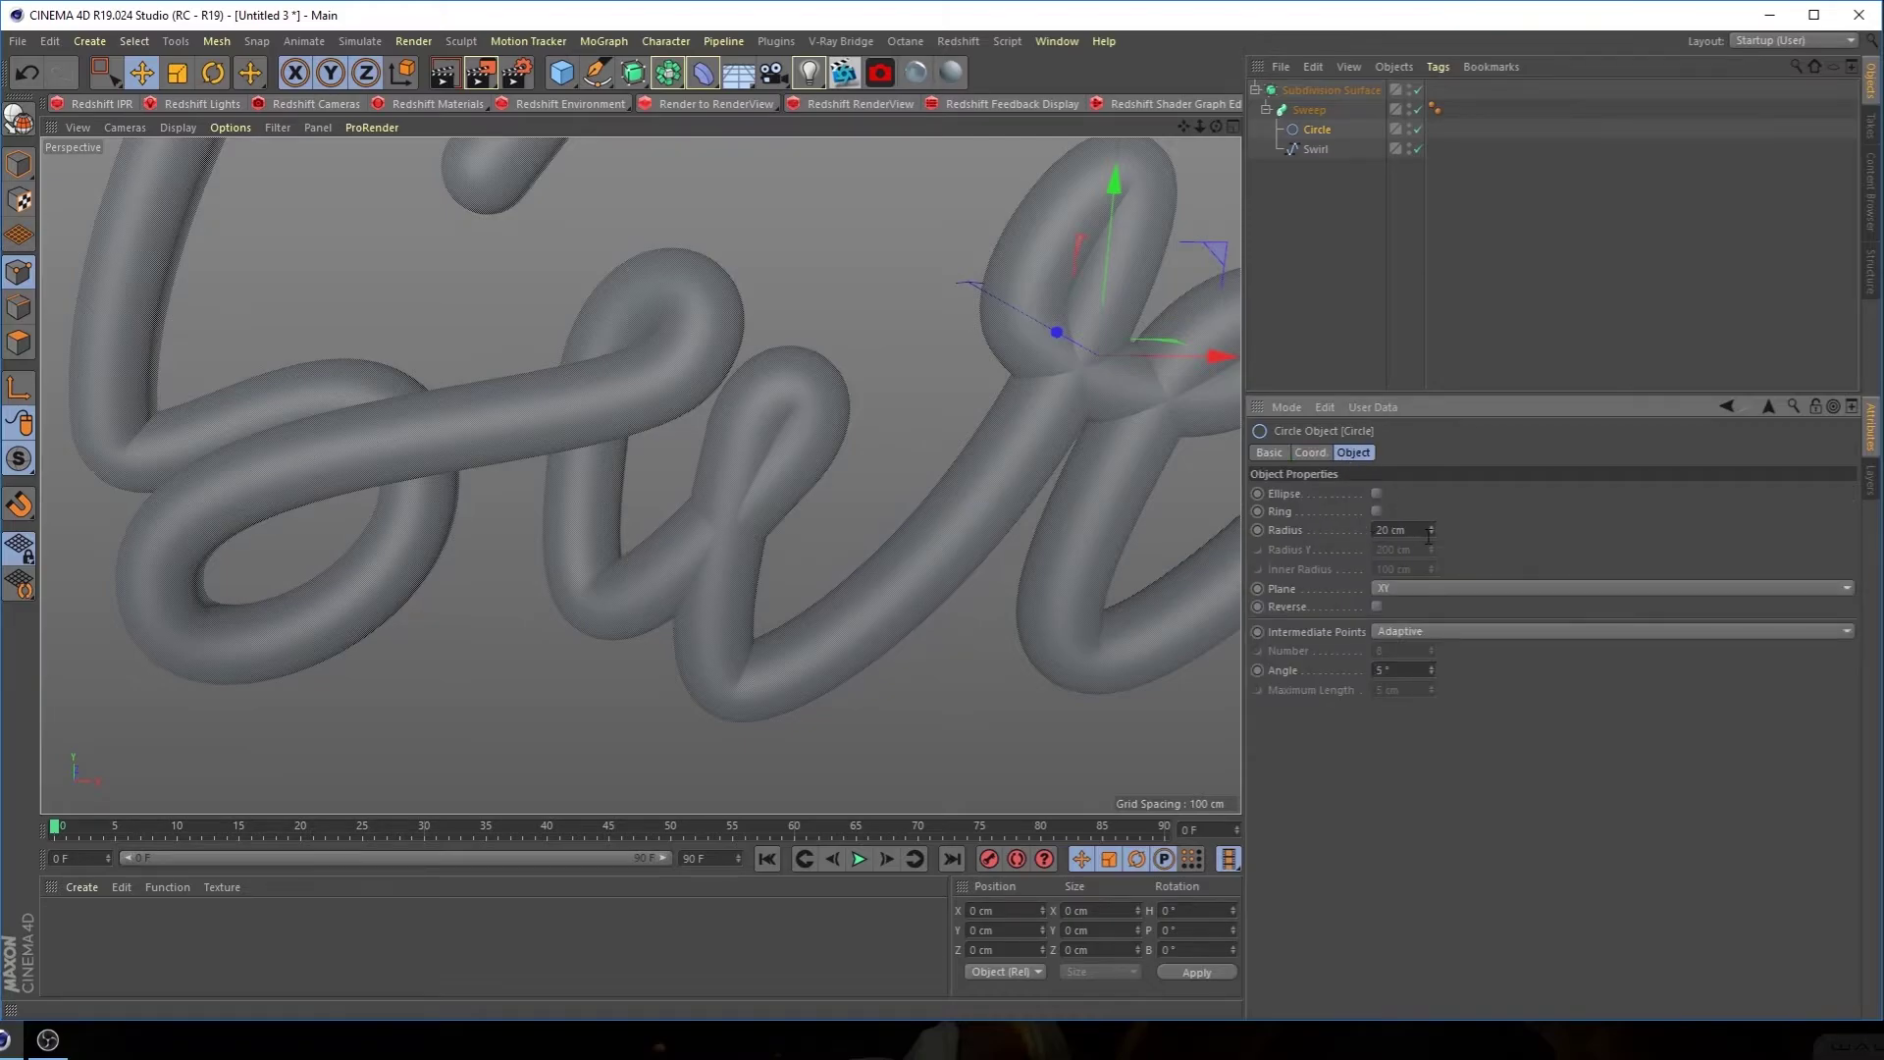
{"action": "type", "text": "18"}
{"action": "key", "text": "Return"}
{"action": "left_click", "coordinate": [1318, 255]}
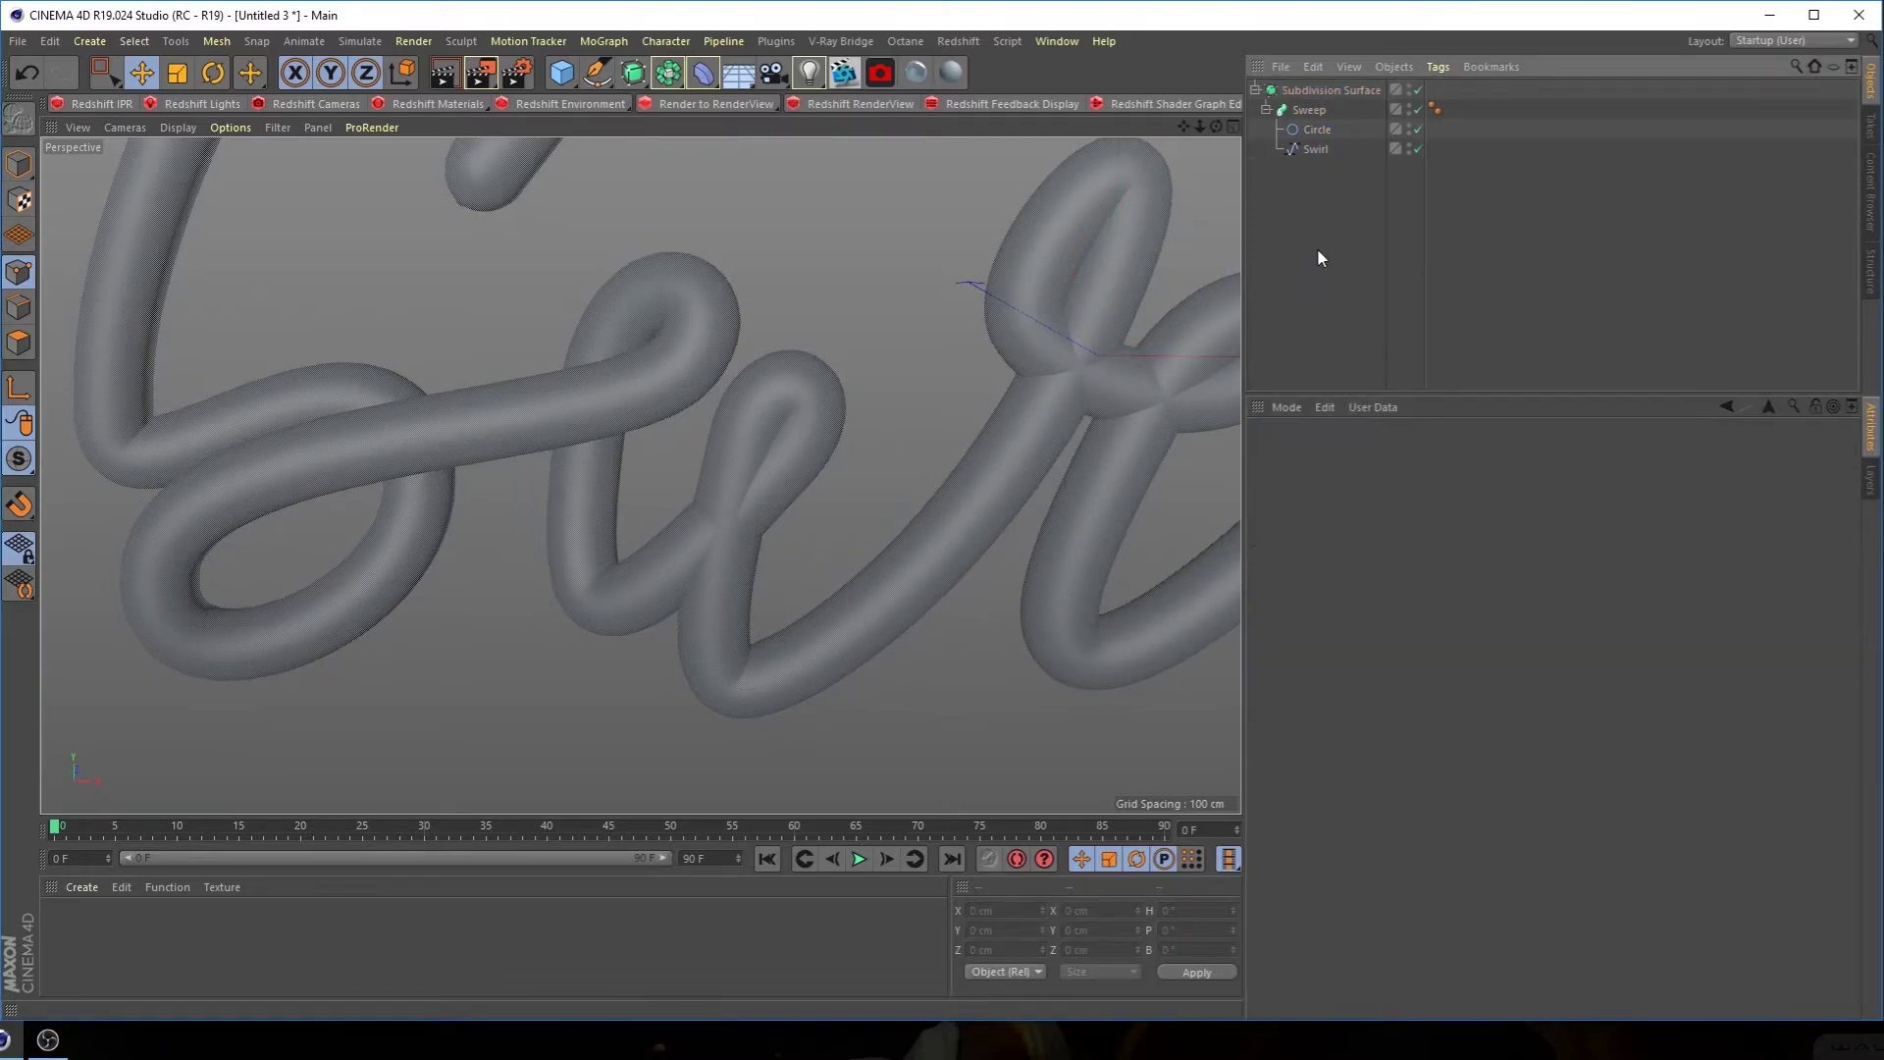
On the Swirl spline, offset the point below the w's second small loop in Z so its strokes separate
{"action": "left_click", "coordinate": [1317, 147]}
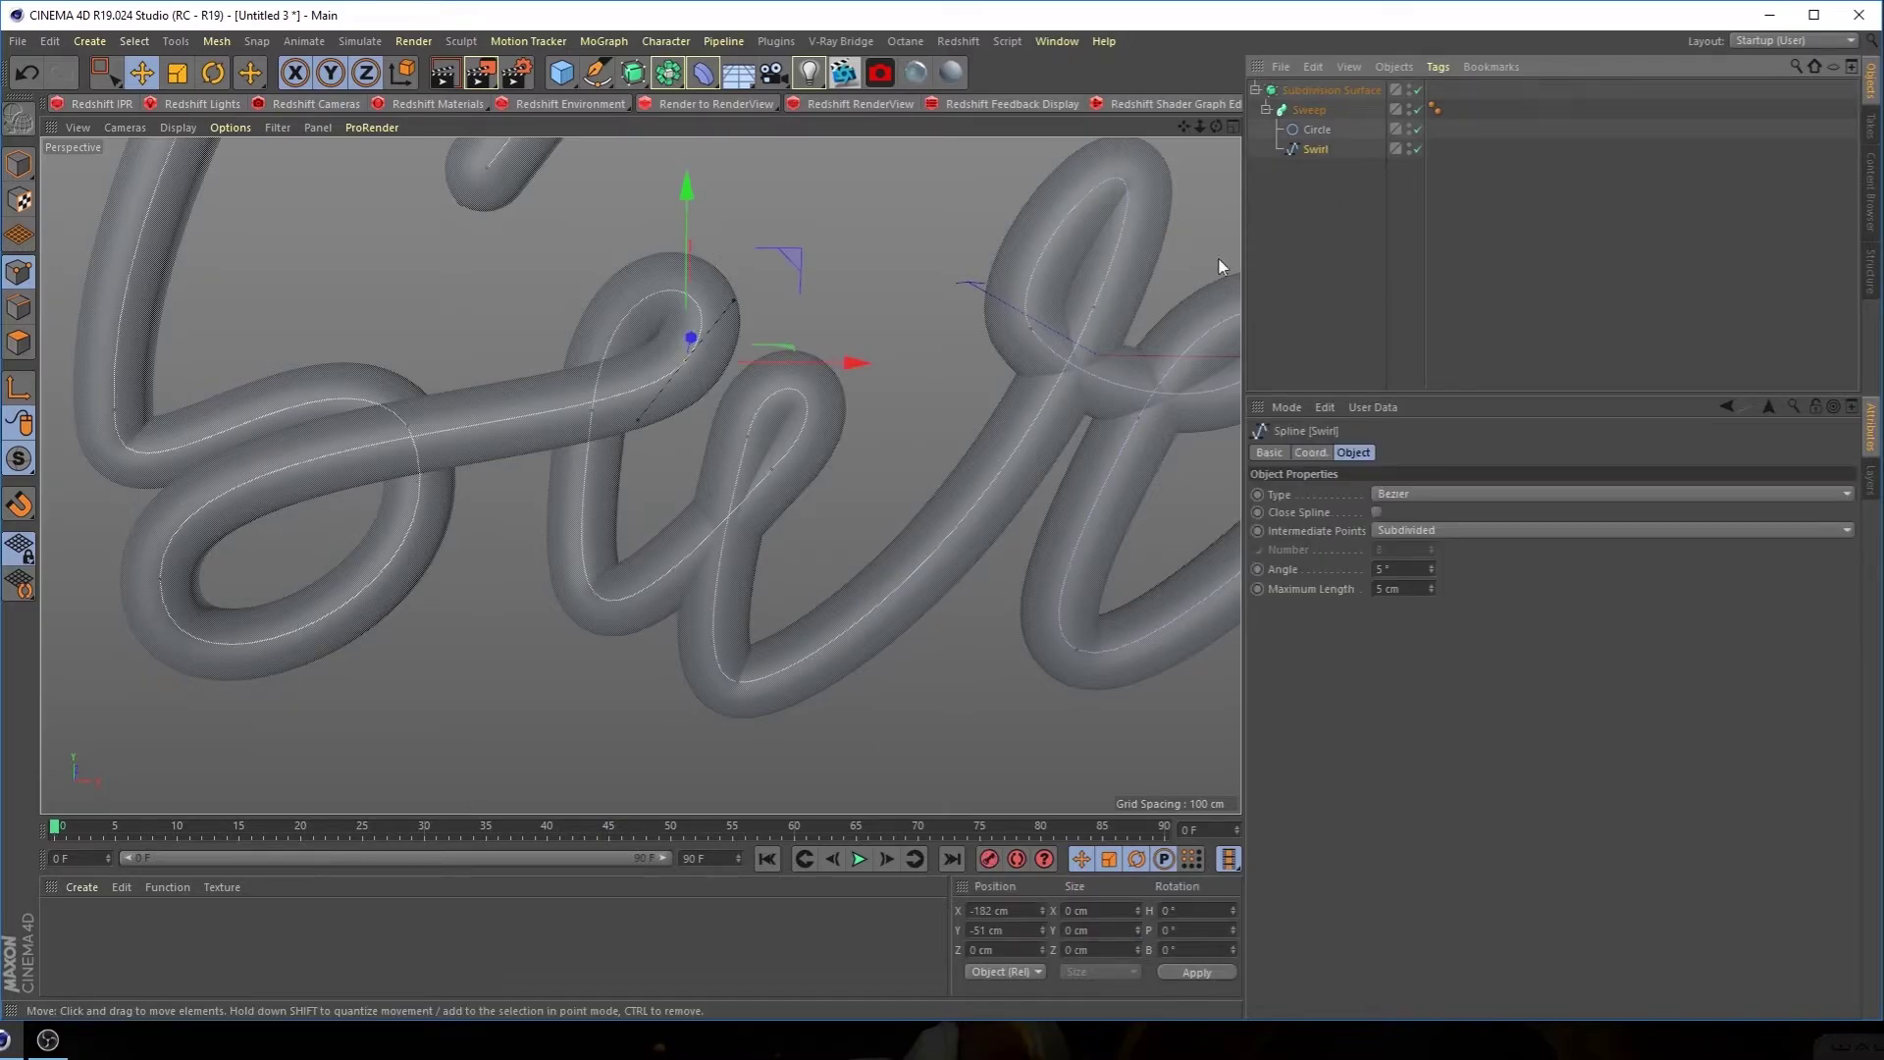
{"action": "left_click_drag", "start_coordinate": [644, 447], "coordinate": [561, 485], "text": "alt"}
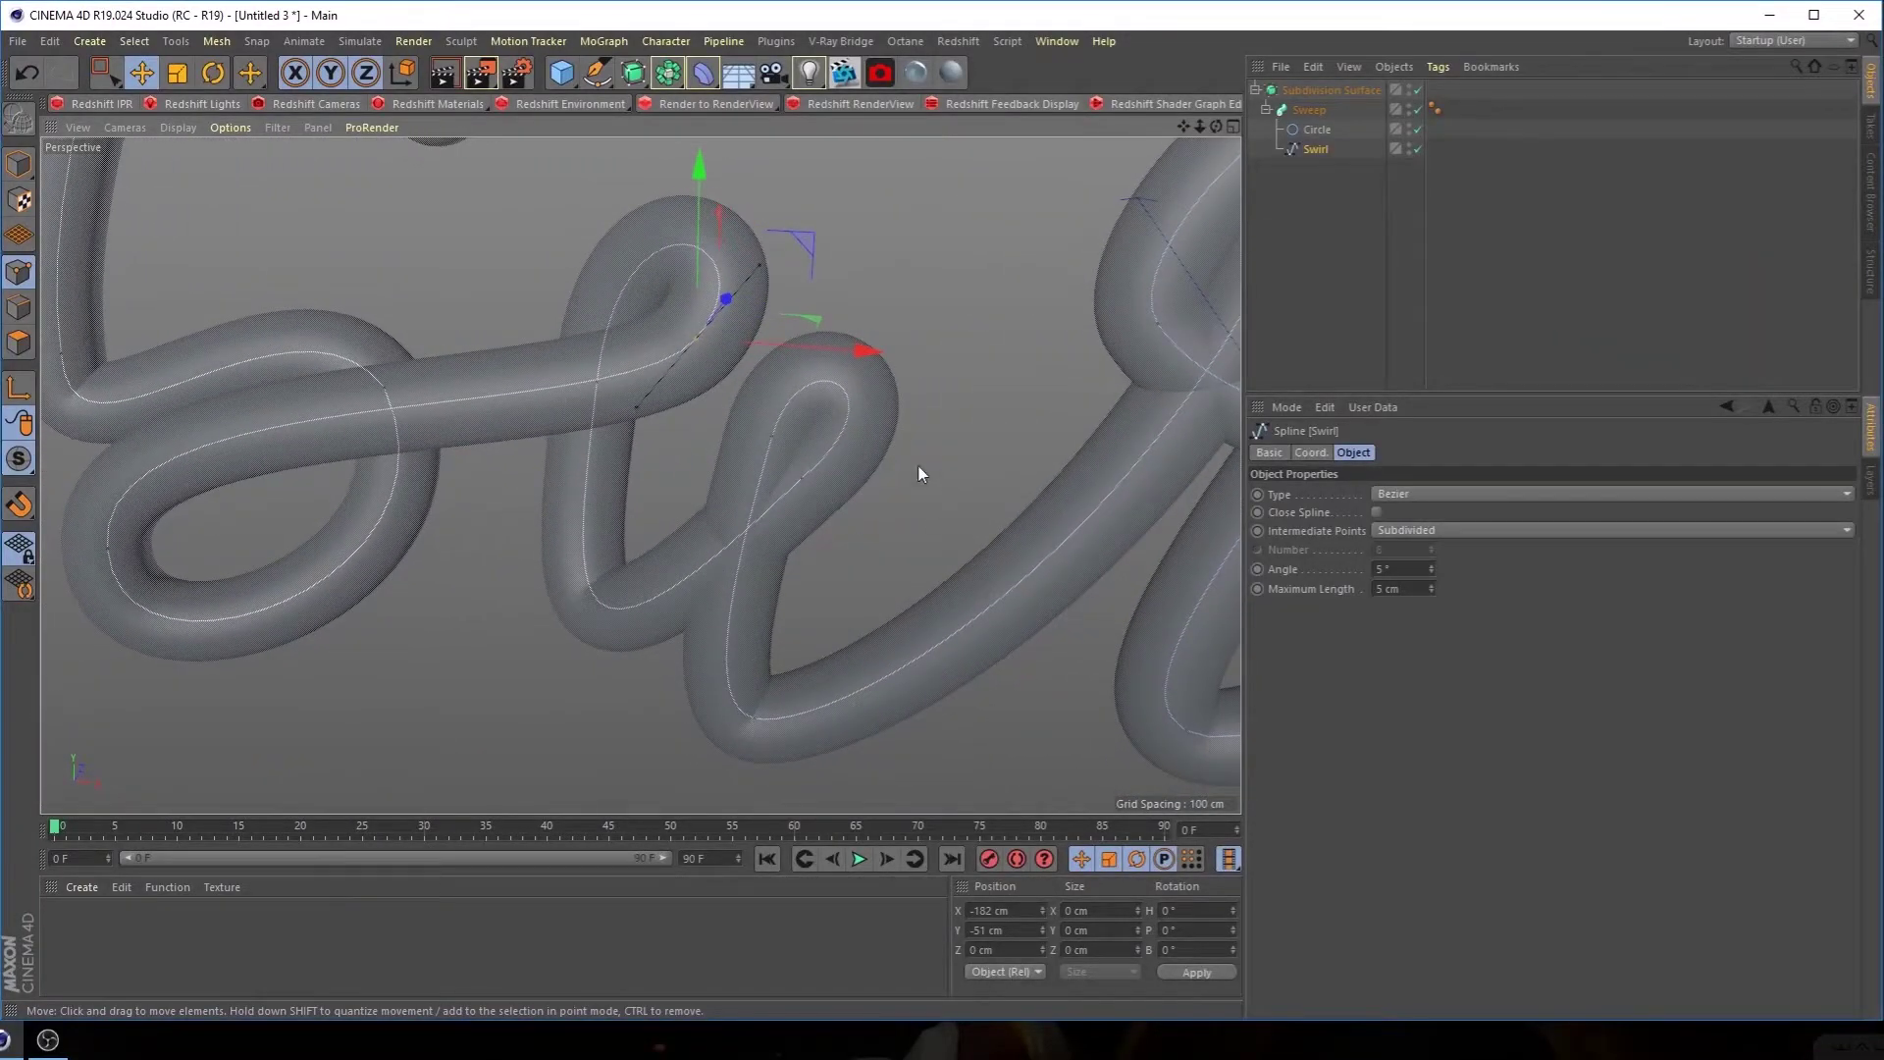
{"action": "left_click", "coordinate": [802, 479]}
{"action": "left_click_drag", "start_coordinate": [939, 481], "coordinate": [933, 443], "text": "alt"}
{"action": "left_click_drag", "start_coordinate": [853, 505], "coordinate": [884, 468], "text": "alt"}
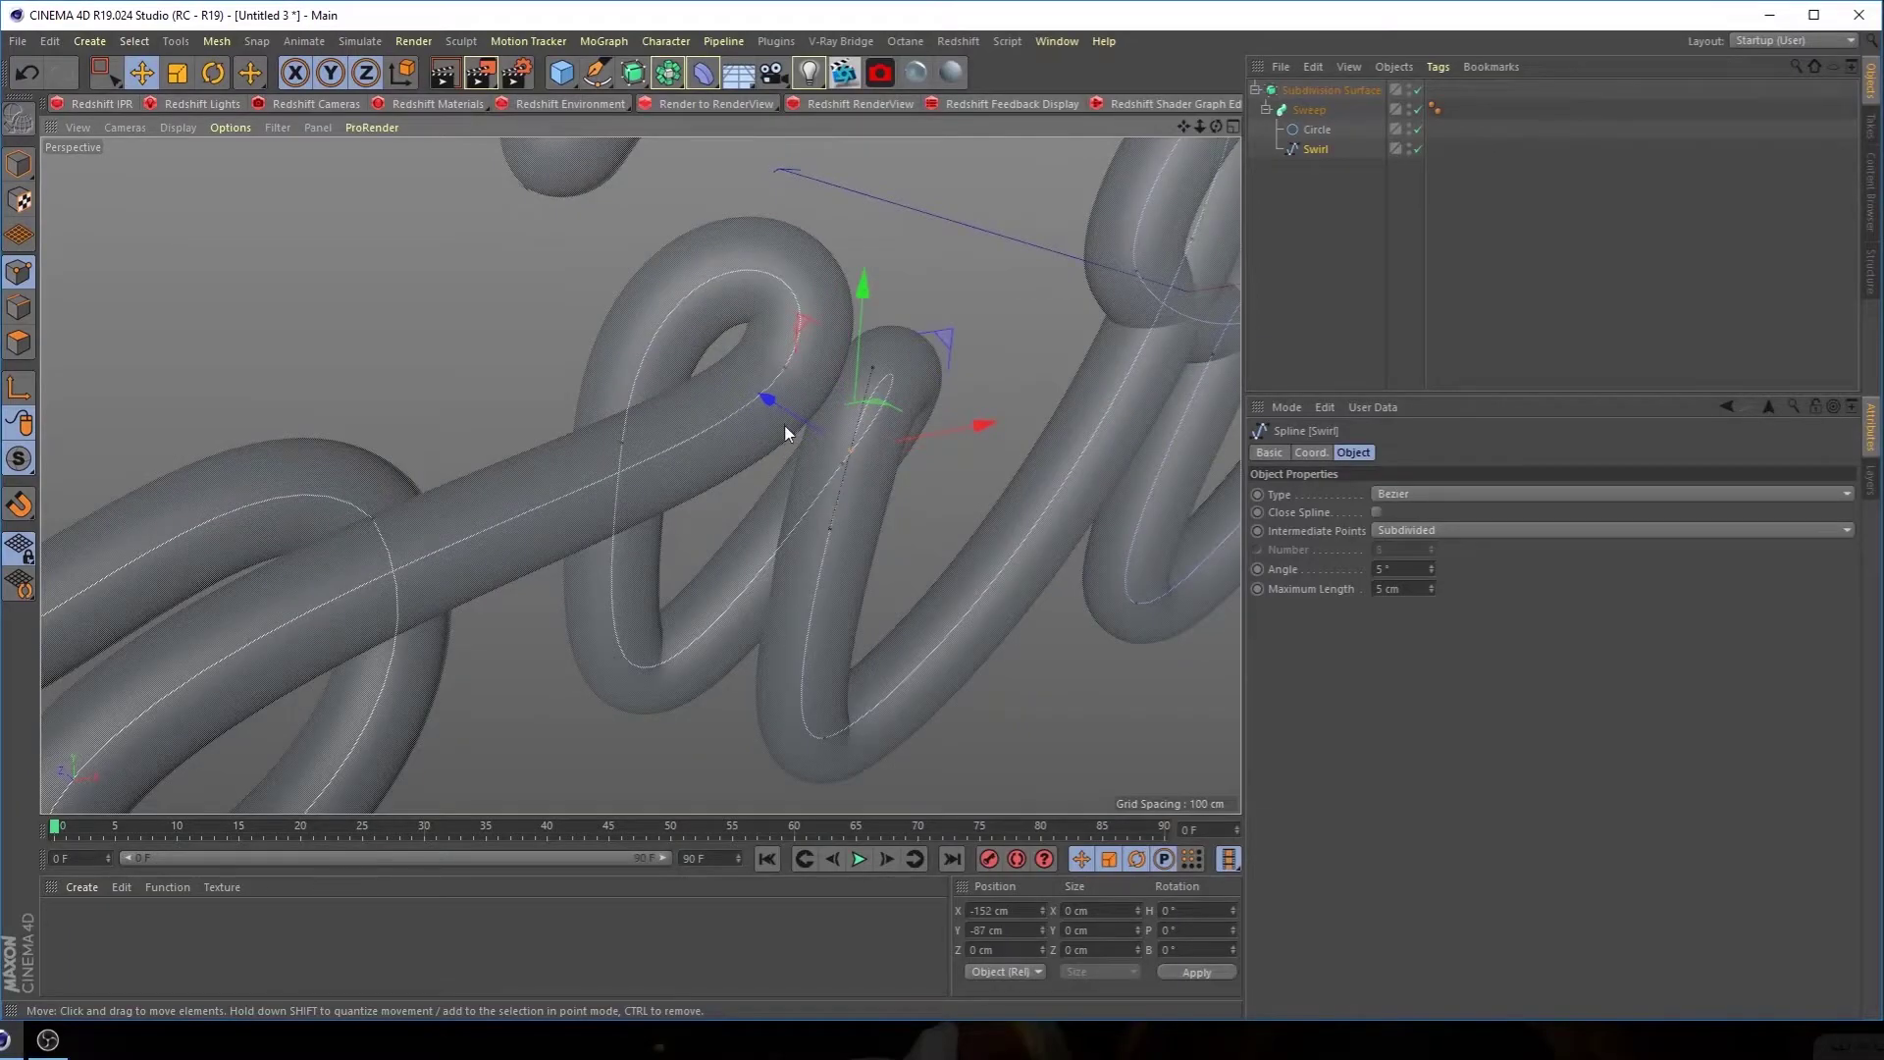
{"action": "left_click_drag", "start_coordinate": [766, 410], "coordinate": [801, 427]}
{"action": "left_click_drag", "start_coordinate": [1009, 509], "coordinate": [719, 332], "text": "alt"}
{"action": "left_click", "coordinate": [605, 581]}
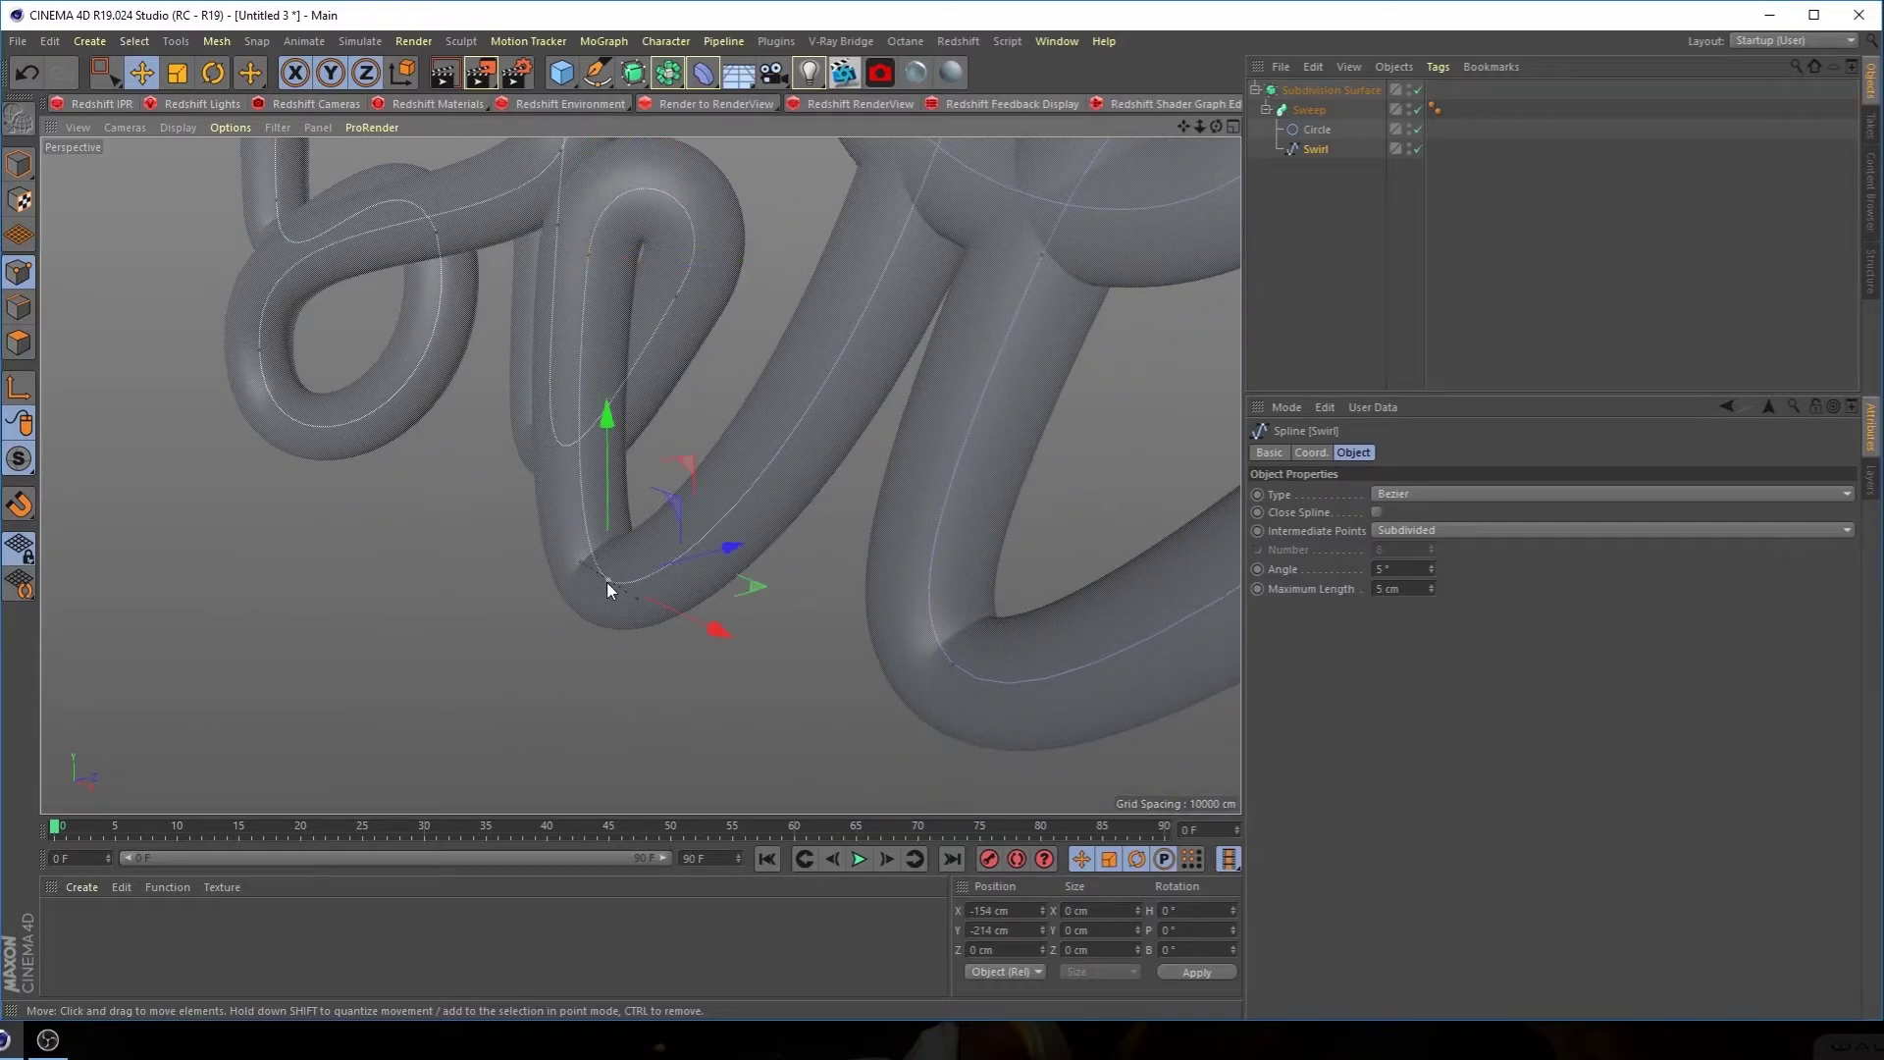
{"action": "left_click_drag", "start_coordinate": [734, 557], "coordinate": [716, 557]}
{"action": "key", "text": "ctrl+z"}
Move the right-hand point of the small loop in the middle of the word to about 20 cm in Z
{"action": "left_click_drag", "start_coordinate": [916, 370], "coordinate": [656, 508], "text": "alt"}
{"action": "left_click_drag", "start_coordinate": [550, 469], "coordinate": [715, 469], "text": "alt"}
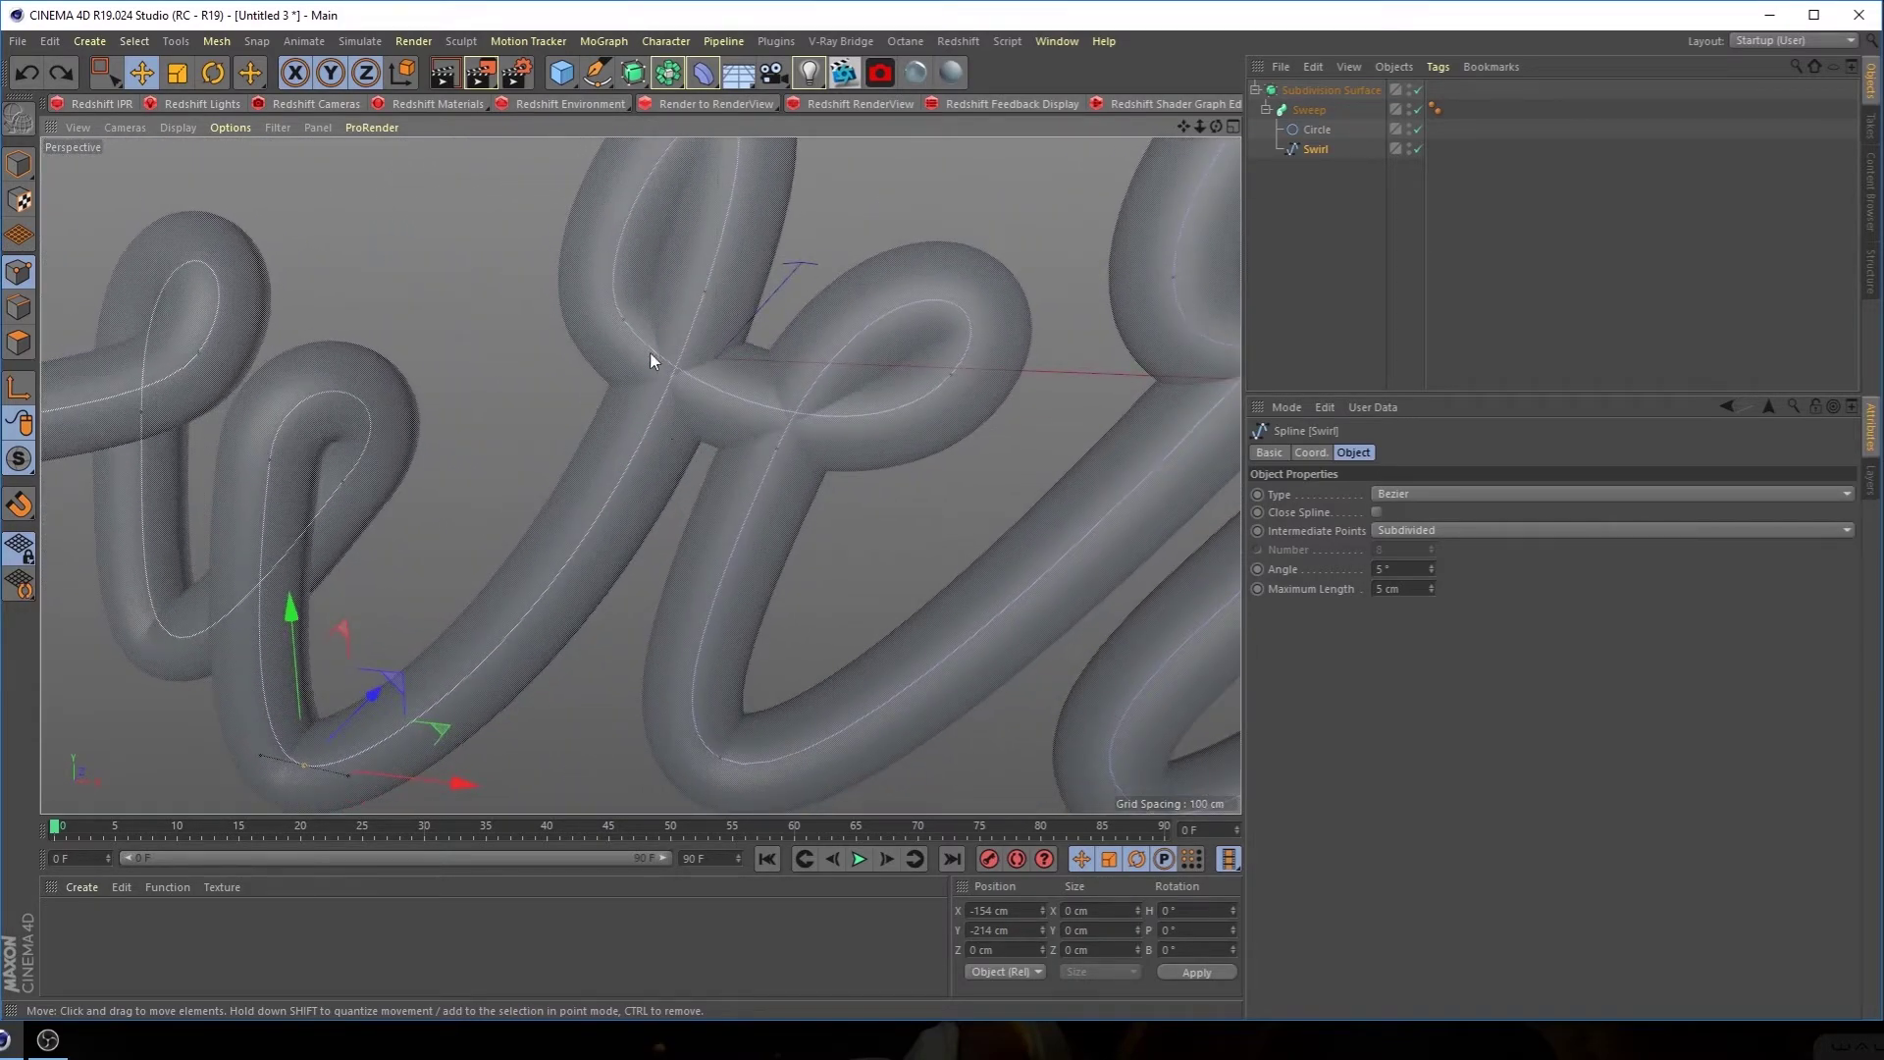
{"action": "left_click_drag", "start_coordinate": [749, 346], "coordinate": [760, 378], "text": "alt"}
{"action": "left_click", "coordinate": [769, 385]}
{"action": "left_click_drag", "start_coordinate": [675, 461], "coordinate": [657, 350], "text": "alt"}
{"action": "left_click_drag", "start_coordinate": [889, 430], "coordinate": [670, 417], "text": "alt"}
Adjust the tangent handle at the middle loop's left point to give the loop a rounder, more open curve
{"action": "left_click", "coordinate": [628, 400]}
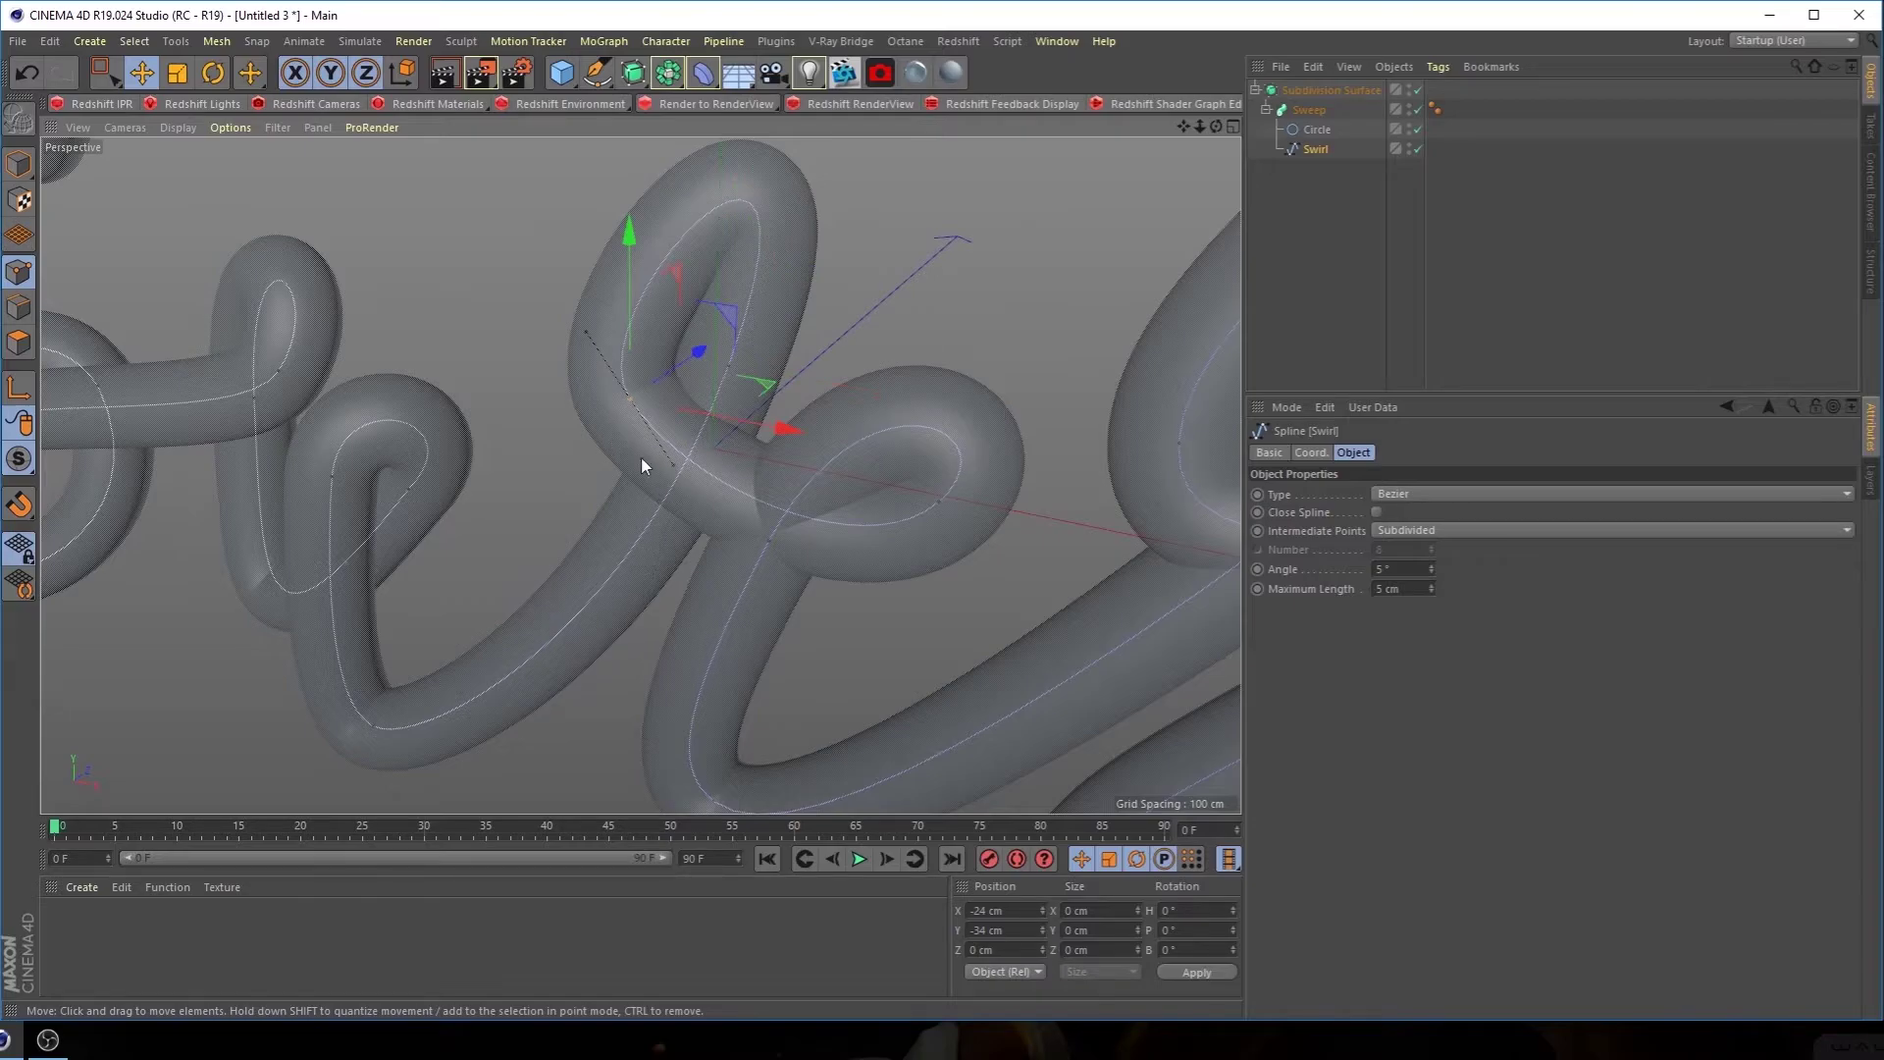
{"action": "left_click_drag", "start_coordinate": [668, 462], "coordinate": [893, 533]}
{"action": "right_click_drag", "start_coordinate": [893, 527], "coordinate": [715, 552], "text": "alt"}
{"action": "middle_click_drag", "start_coordinate": [809, 538], "coordinate": [706, 550], "text": "alt"}
{"action": "right_click_drag", "start_coordinate": [682, 489], "coordinate": [803, 462], "text": "alt"}
{"action": "middle_click_drag", "start_coordinate": [803, 462], "coordinate": [730, 485], "text": "alt"}
{"action": "right_click_drag", "start_coordinate": [730, 485], "coordinate": [730, 459], "text": "alt"}
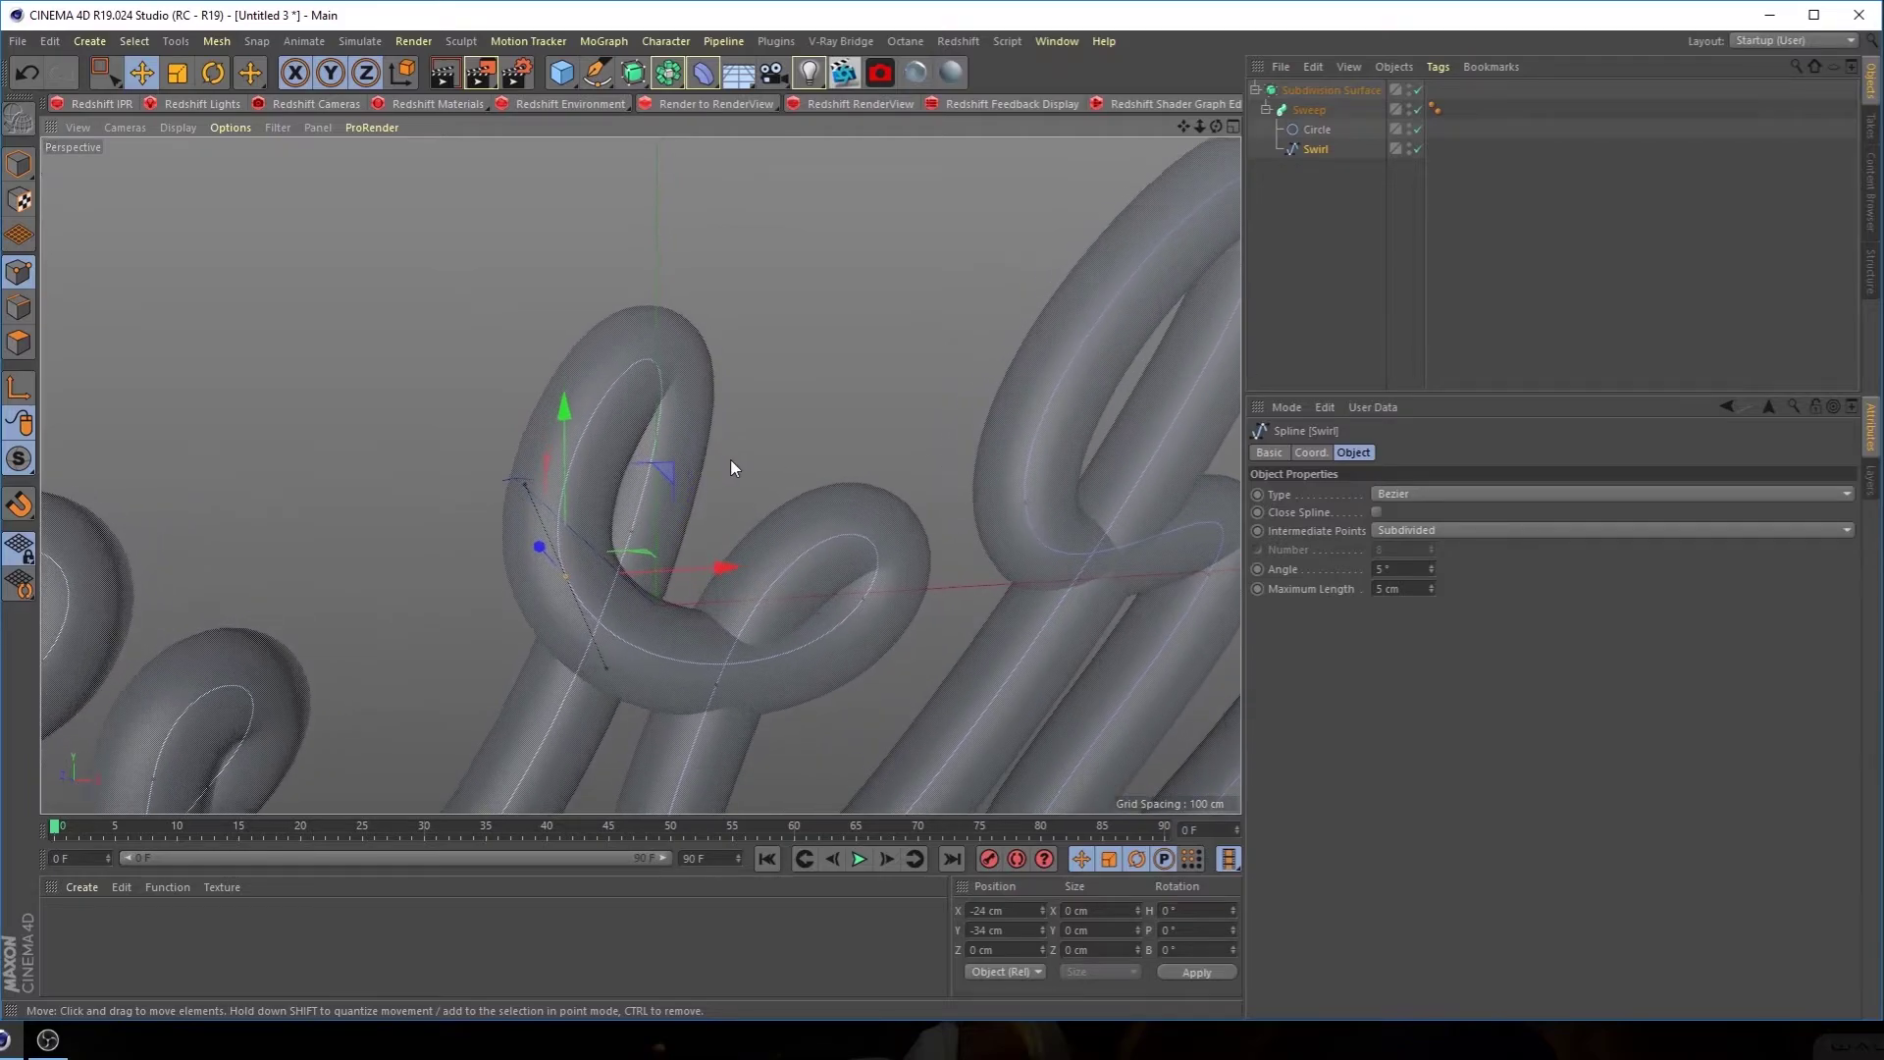
{"action": "middle_click_drag", "start_coordinate": [730, 459], "coordinate": [781, 386], "text": "alt"}
Adjust the tangent handle at the middle loop's right-hand point to smooth the stroke passing behind
{"action": "left_click_drag", "start_coordinate": [783, 511], "coordinate": [672, 520]}
{"action": "left_click_drag", "start_coordinate": [672, 520], "coordinate": [722, 521], "text": "alt"}
{"action": "left_click", "coordinate": [728, 479]}
{"action": "left_click_drag", "start_coordinate": [635, 722], "coordinate": [704, 624]}
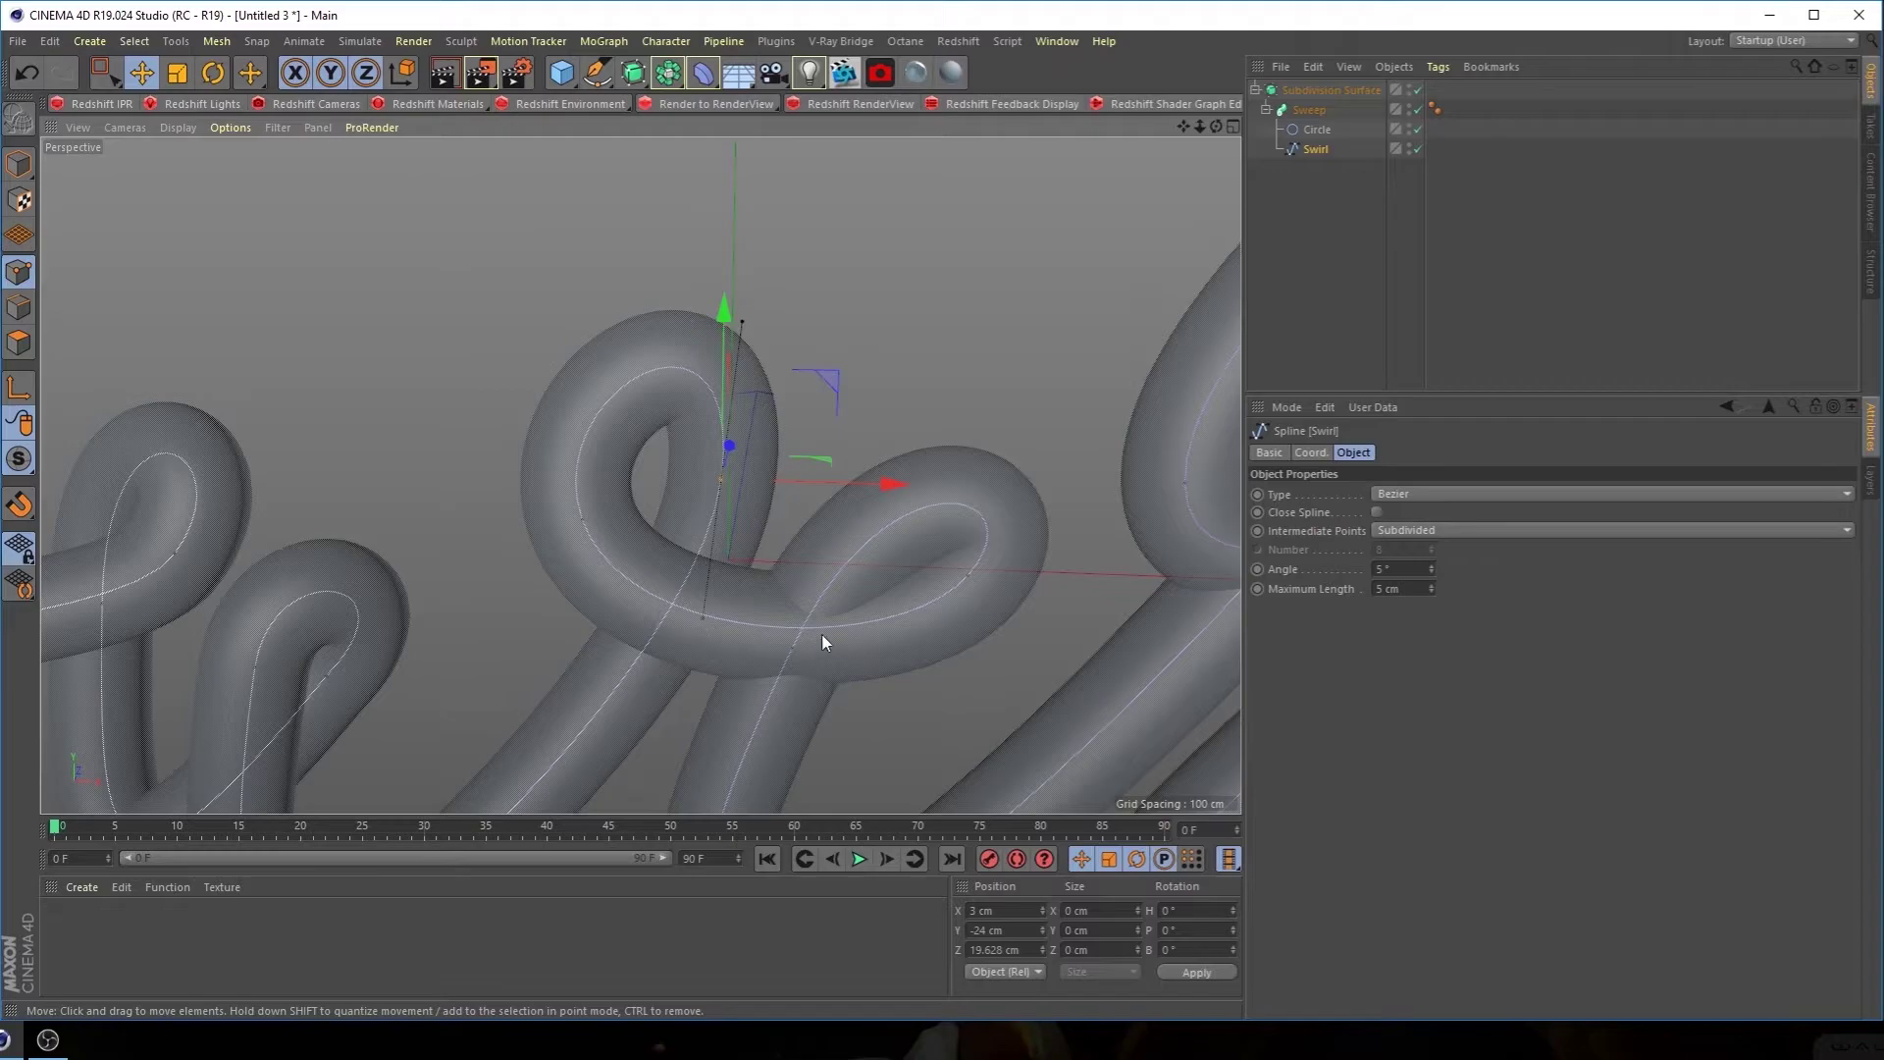
Lengthen the tangent handle at the w's second bottom point to round off its tight curve
{"action": "scroll", "coordinate": [810, 634], "scroll_direction": "down", "scroll_amount": 4}
{"action": "middle_click_drag", "start_coordinate": [824, 625], "coordinate": [817, 473], "text": "alt"}
{"action": "left_click", "coordinate": [437, 727]}
{"action": "left_click_drag", "start_coordinate": [485, 730], "coordinate": [504, 736]}
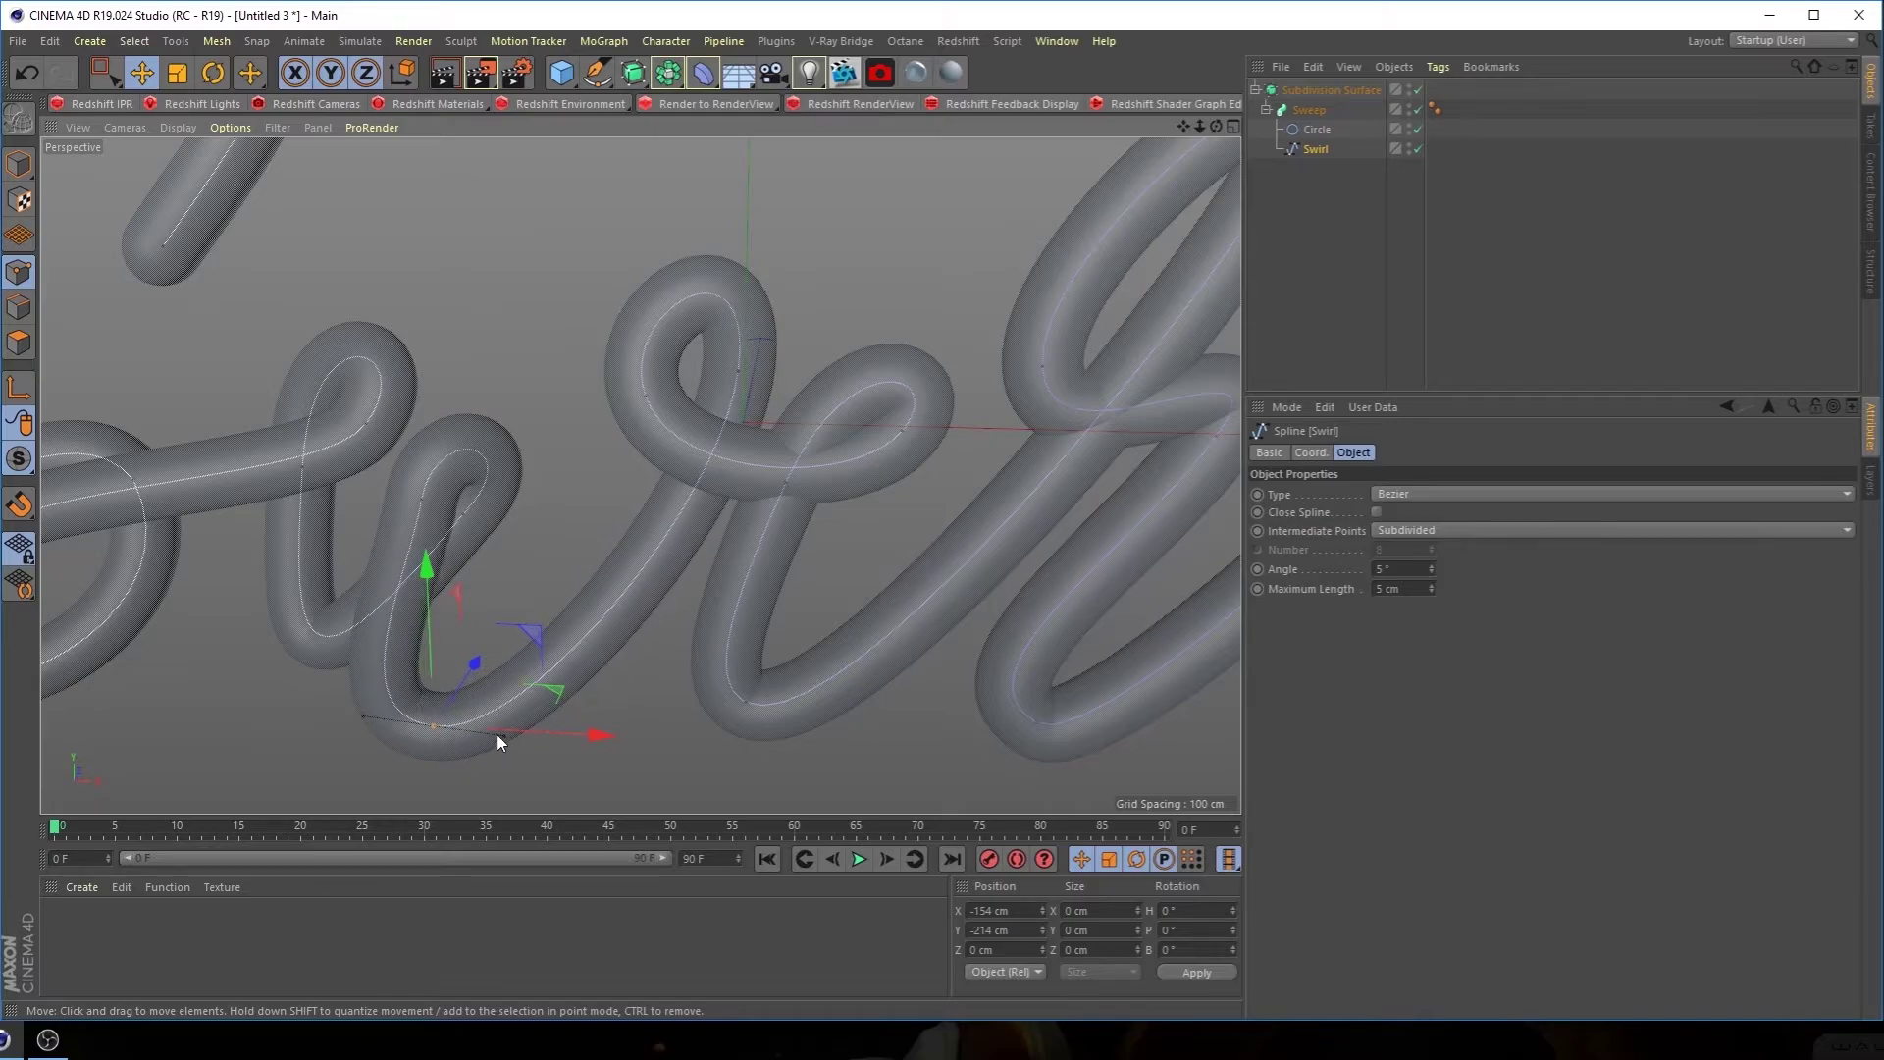
Move the downstroke point beneath the small loop beside the middle loop to about 29.7 cm in Z
{"action": "left_click_drag", "start_coordinate": [651, 691], "coordinate": [577, 556], "text": "alt"}
{"action": "left_click", "coordinate": [577, 548]}
{"action": "left_click_drag", "start_coordinate": [736, 555], "coordinate": [764, 491], "text": "alt"}
{"action": "left_click_drag", "start_coordinate": [575, 539], "coordinate": [524, 480], "text": "alt"}
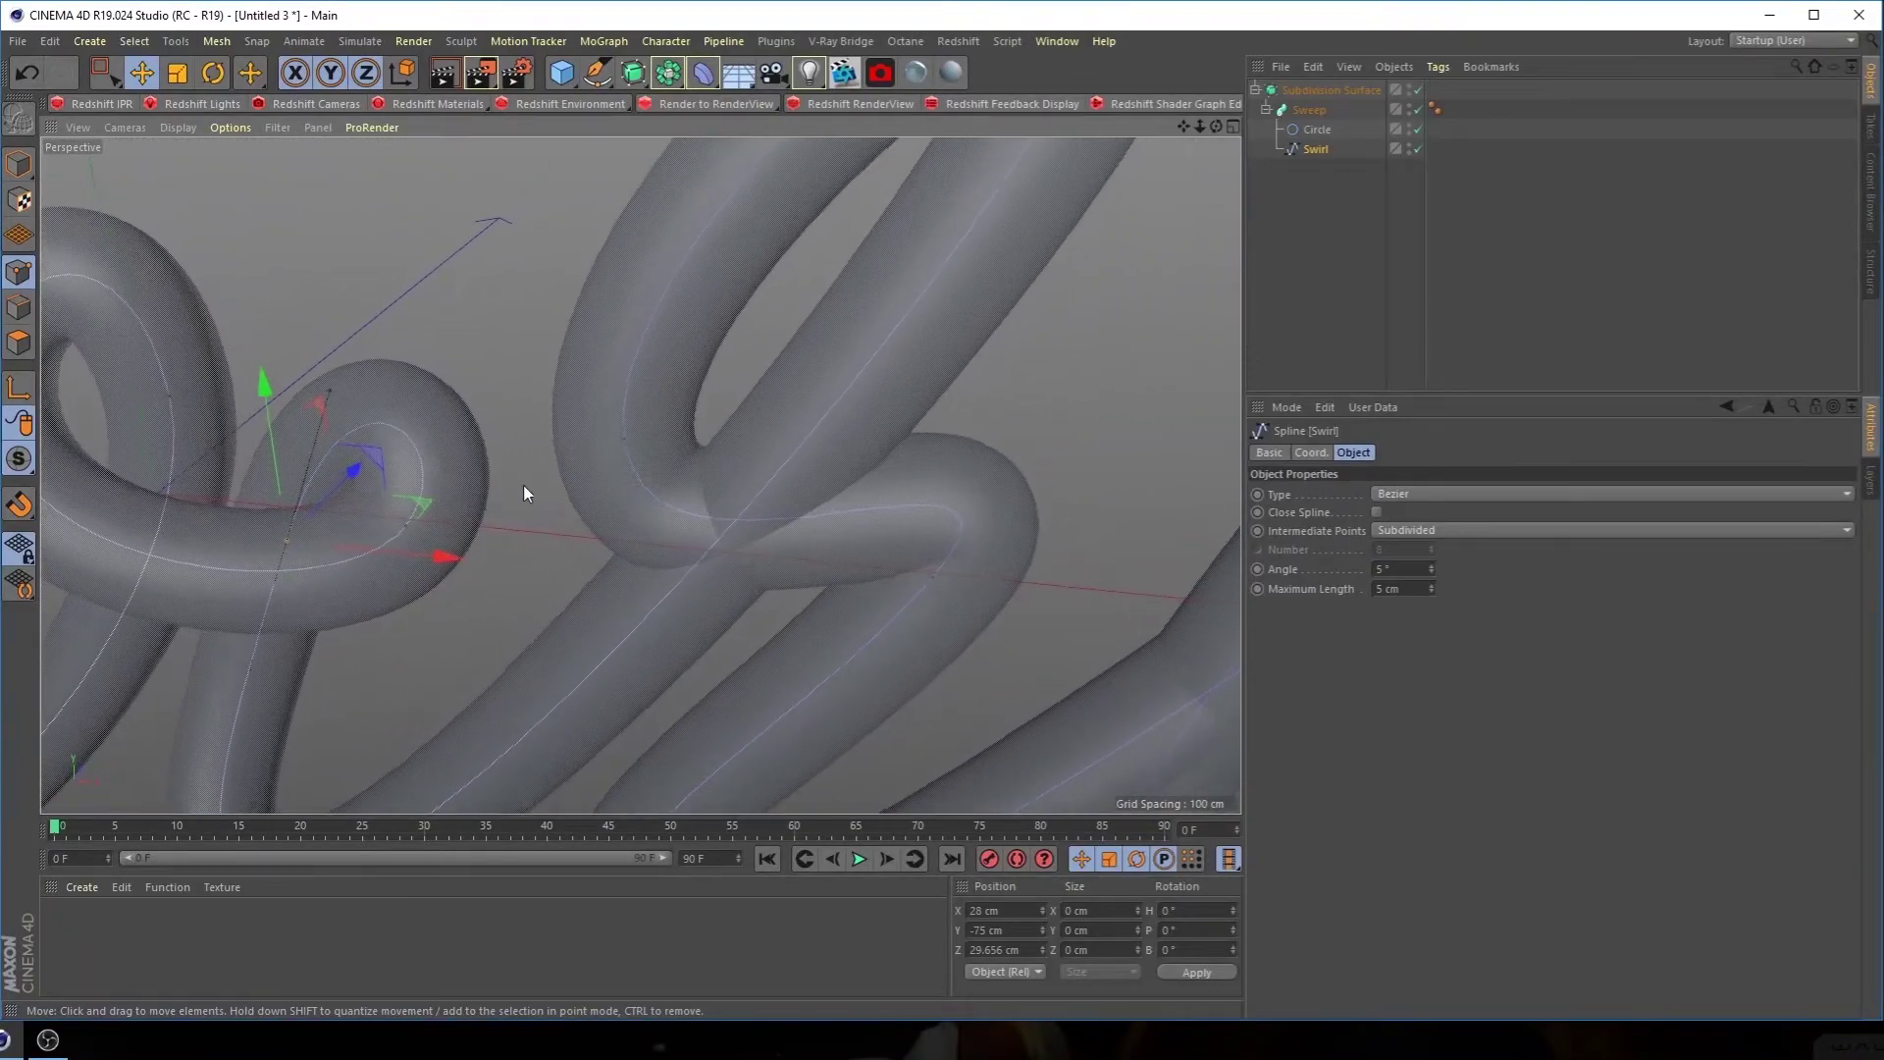
Move the left point of the tall loop before the l to about -27.8 cm in Z
{"action": "left_click", "coordinate": [624, 445]}
{"action": "left_click_drag", "start_coordinate": [964, 476], "coordinate": [612, 430], "text": "alt"}
{"action": "left_click_drag", "start_coordinate": [886, 420], "coordinate": [840, 420], "text": "alt"}
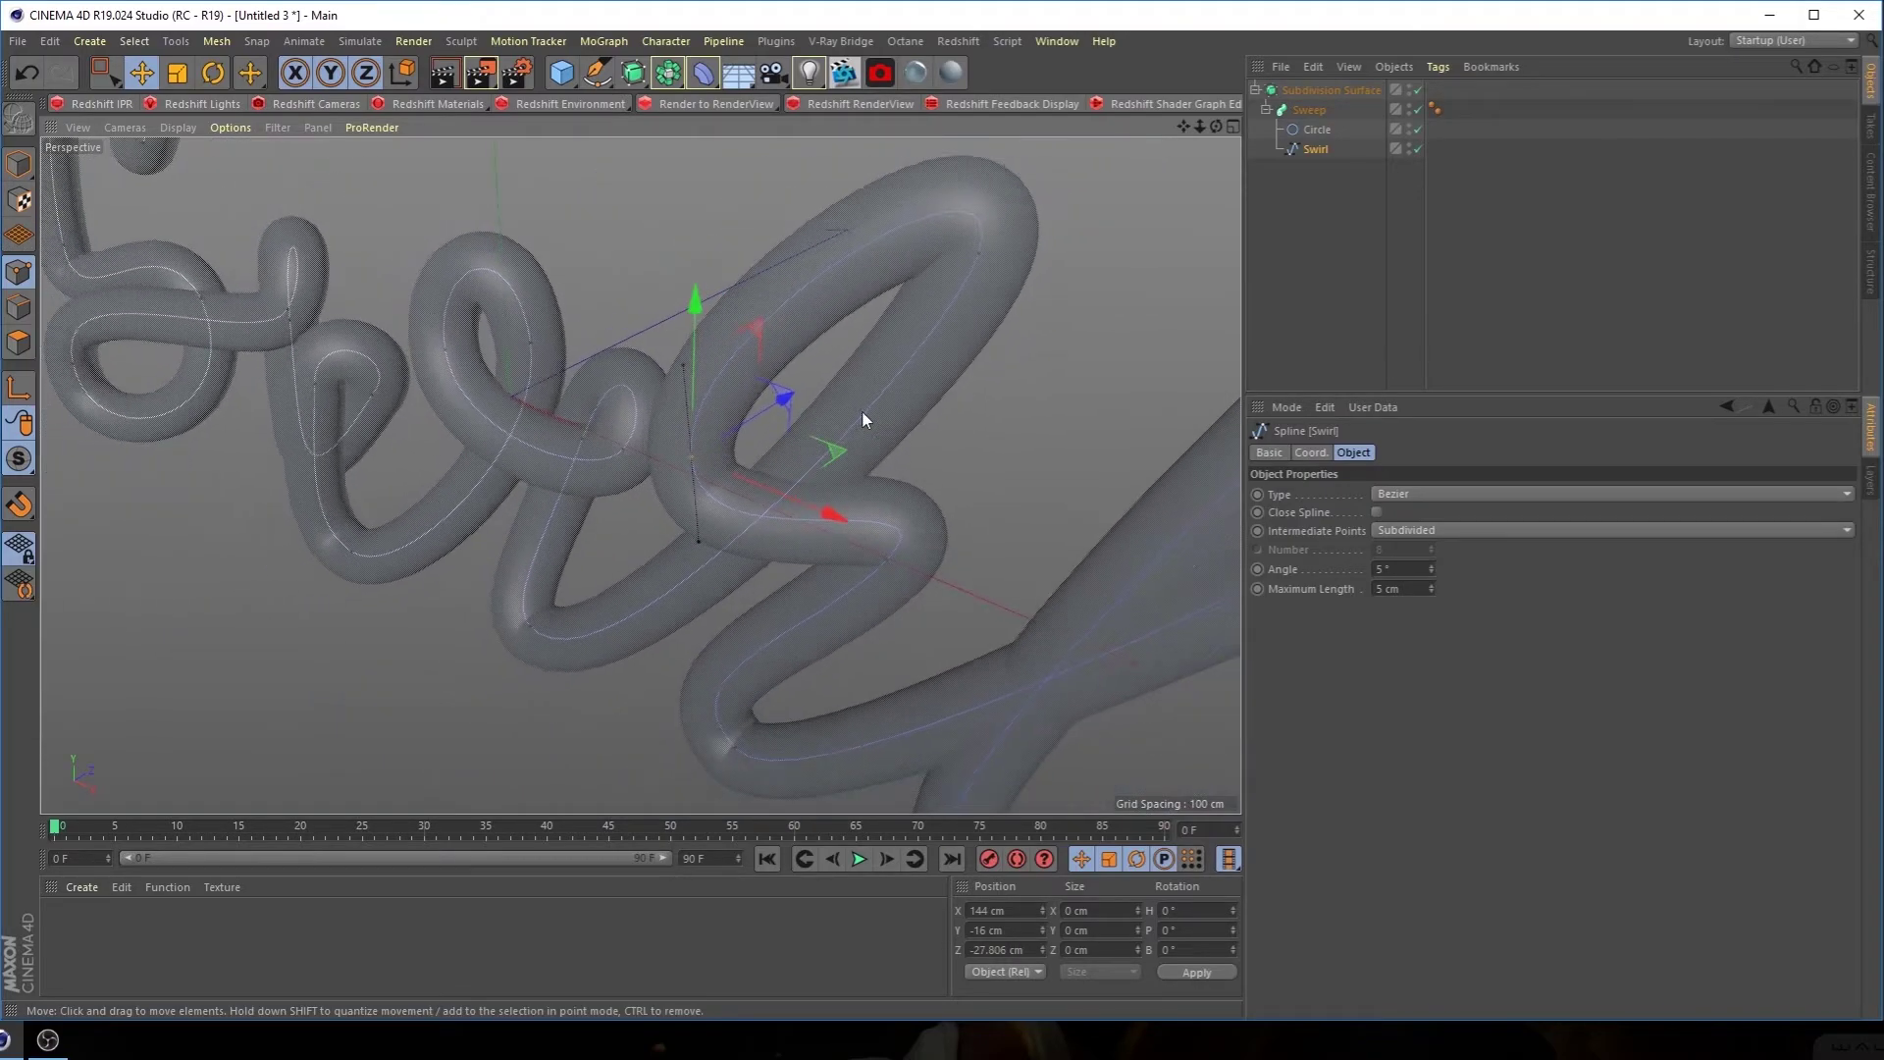
{"action": "middle_click_drag", "start_coordinate": [840, 420], "coordinate": [759, 492], "text": "alt"}
Adjust the tangent handles at the top point of the tall loop before the l so its stroke bends smoothly in depth
{"action": "left_click_drag", "start_coordinate": [867, 486], "coordinate": [770, 488], "text": "alt"}
{"action": "left_click", "coordinate": [742, 392]}
{"action": "left_click_drag", "start_coordinate": [699, 557], "coordinate": [663, 544]}
{"action": "key", "text": "ctrl+z"}
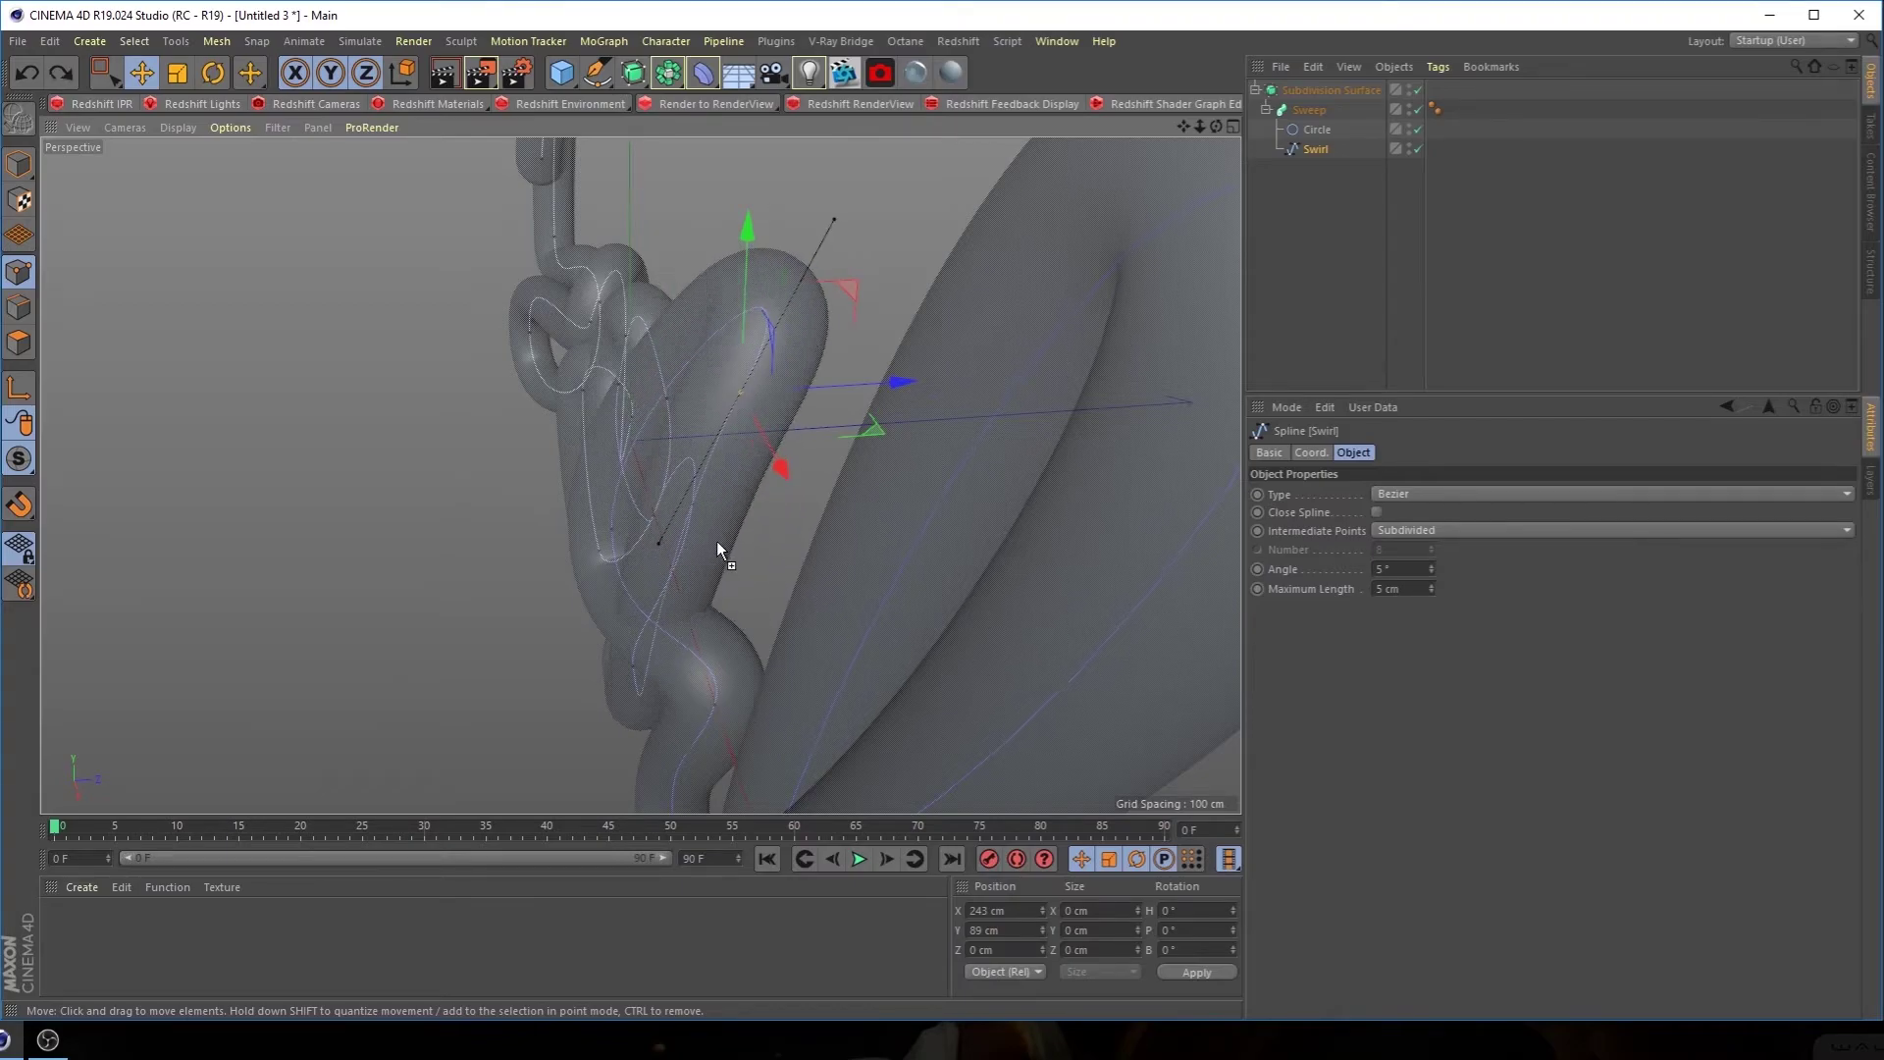
{"action": "left_click_drag", "start_coordinate": [735, 490], "coordinate": [762, 491]}
{"action": "left_click_drag", "start_coordinate": [648, 633], "coordinate": [826, 559], "text": "alt"}
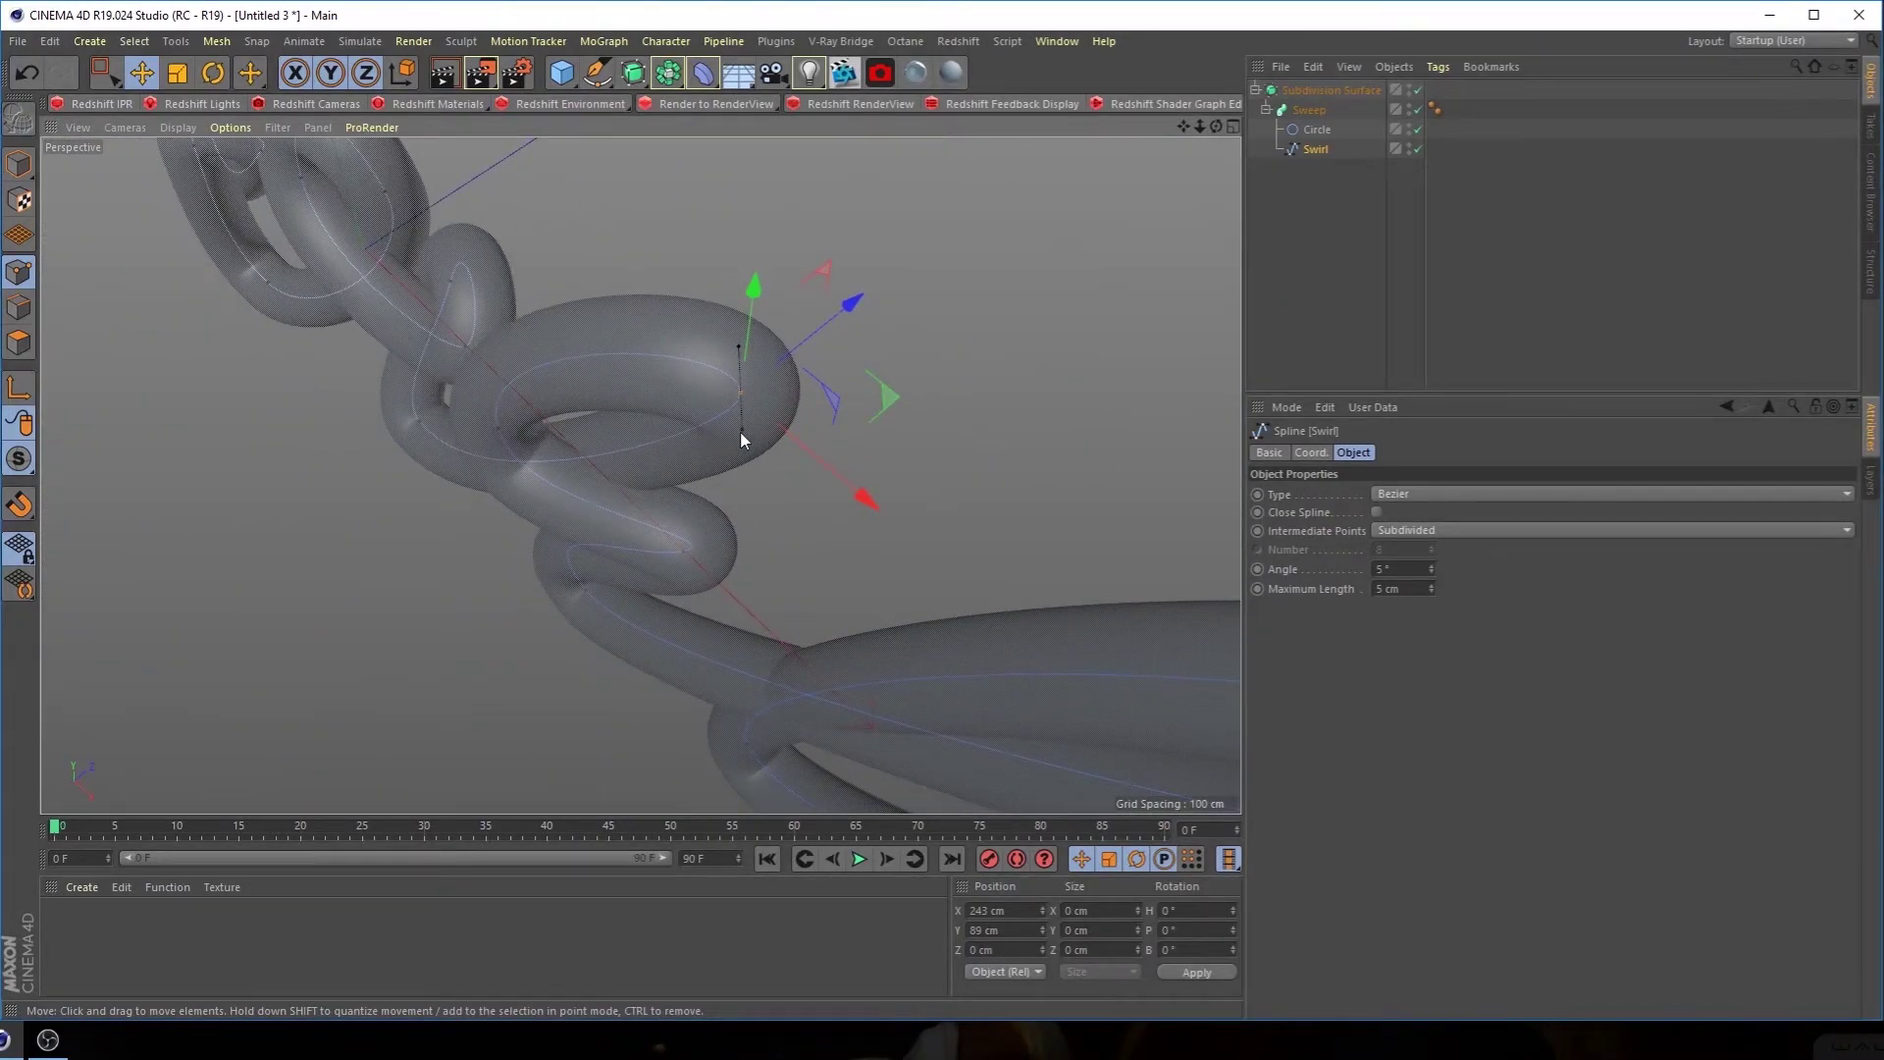
{"action": "left_click_drag", "start_coordinate": [746, 432], "coordinate": [754, 434]}
{"action": "left_click_drag", "start_coordinate": [820, 506], "coordinate": [850, 396], "text": "alt"}
{"action": "left_click_drag", "start_coordinate": [872, 395], "coordinate": [888, 394]}
Move the right-hand bend point below the tall loop before the l to about -6 cm in Z
{"action": "left_click_drag", "start_coordinate": [714, 531], "coordinate": [764, 293], "text": "alt"}
{"action": "left_click_drag", "start_coordinate": [792, 503], "coordinate": [595, 484], "text": "alt"}
{"action": "left_click", "coordinate": [598, 475]}
{"action": "mouse_move", "coordinate": [693, 441]}
{"action": "left_mouse_down"}
{"action": "mouse_move", "coordinate": [657, 455]}
{"action": "mouse_move", "coordinate": [682, 443]}
{"action": "left_mouse_up"}
Select the l's top point and adjust its tangent handle to reshape the loop's tip
{"action": "left_click_drag", "start_coordinate": [683, 443], "coordinate": [699, 565], "text": "alt"}
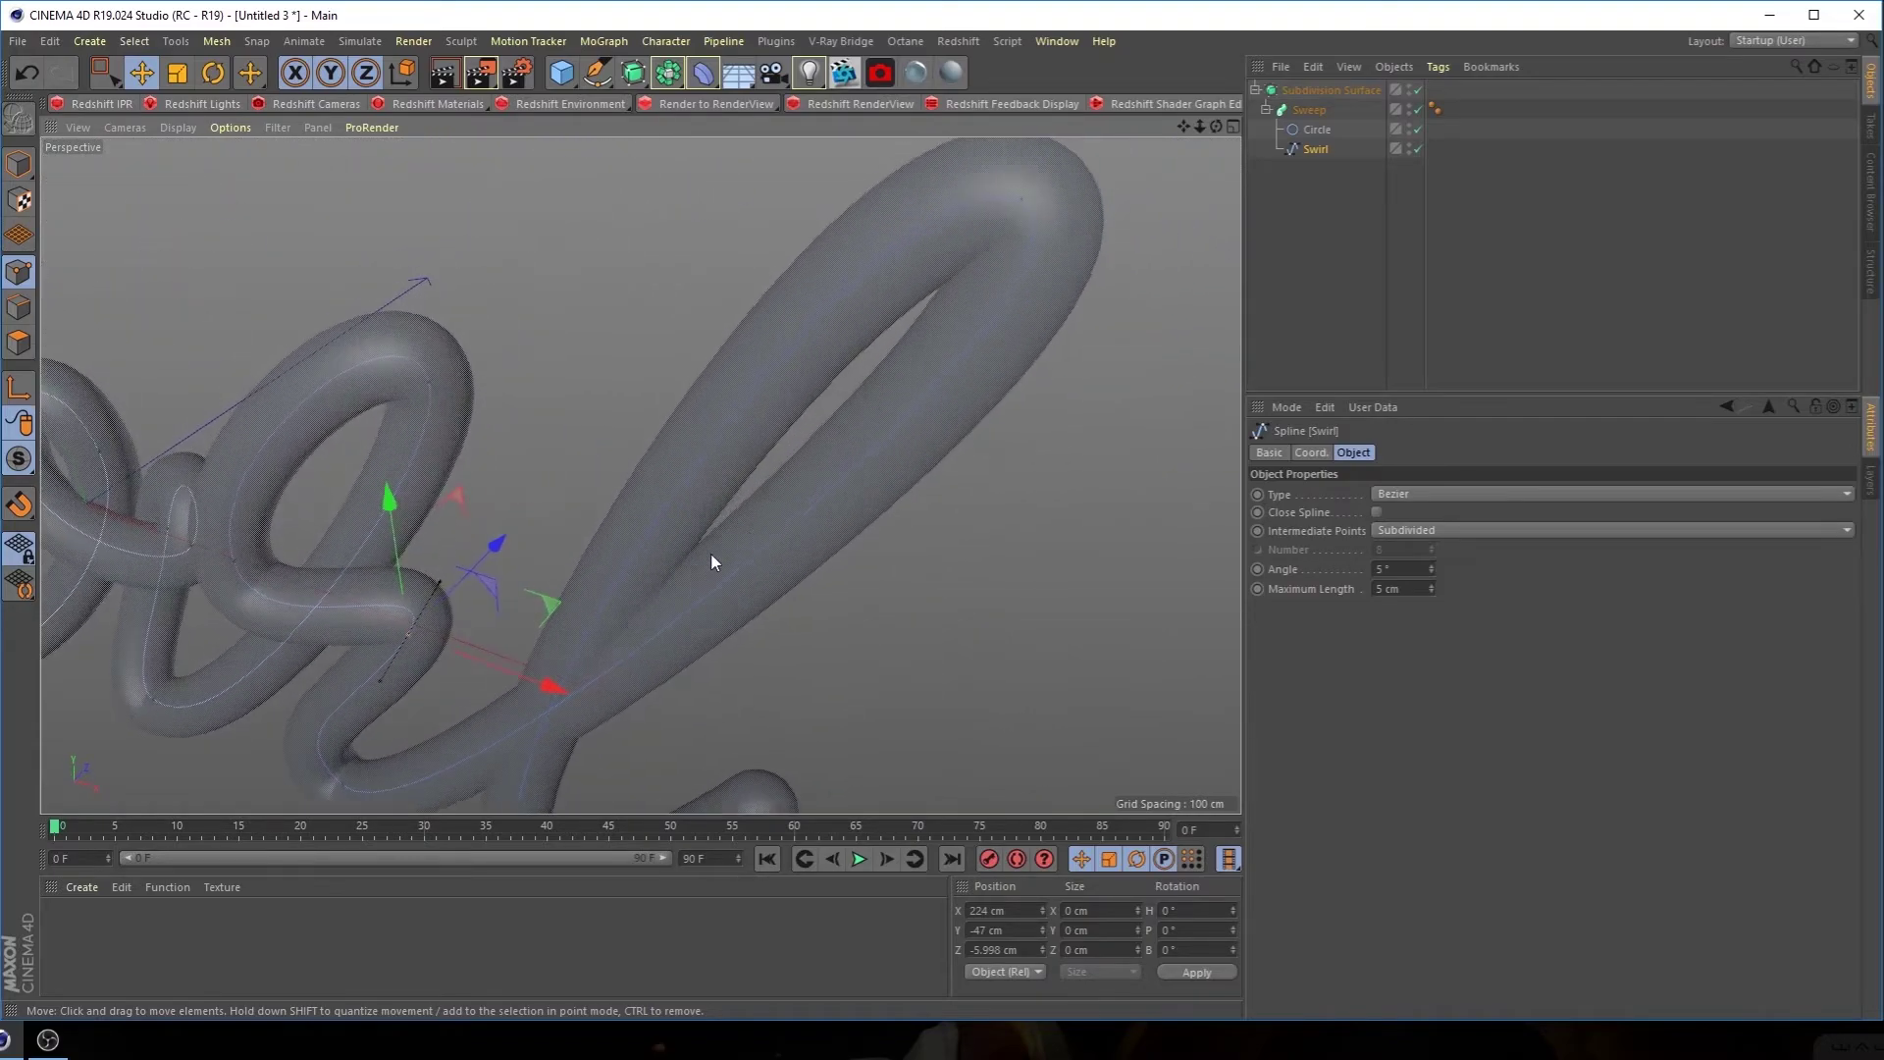
{"action": "left_click", "coordinate": [1018, 199]}
{"action": "right_click_drag", "start_coordinate": [1074, 343], "coordinate": [999, 373], "text": "alt"}
{"action": "middle_click_drag", "start_coordinate": [999, 372], "coordinate": [863, 415], "text": "alt"}
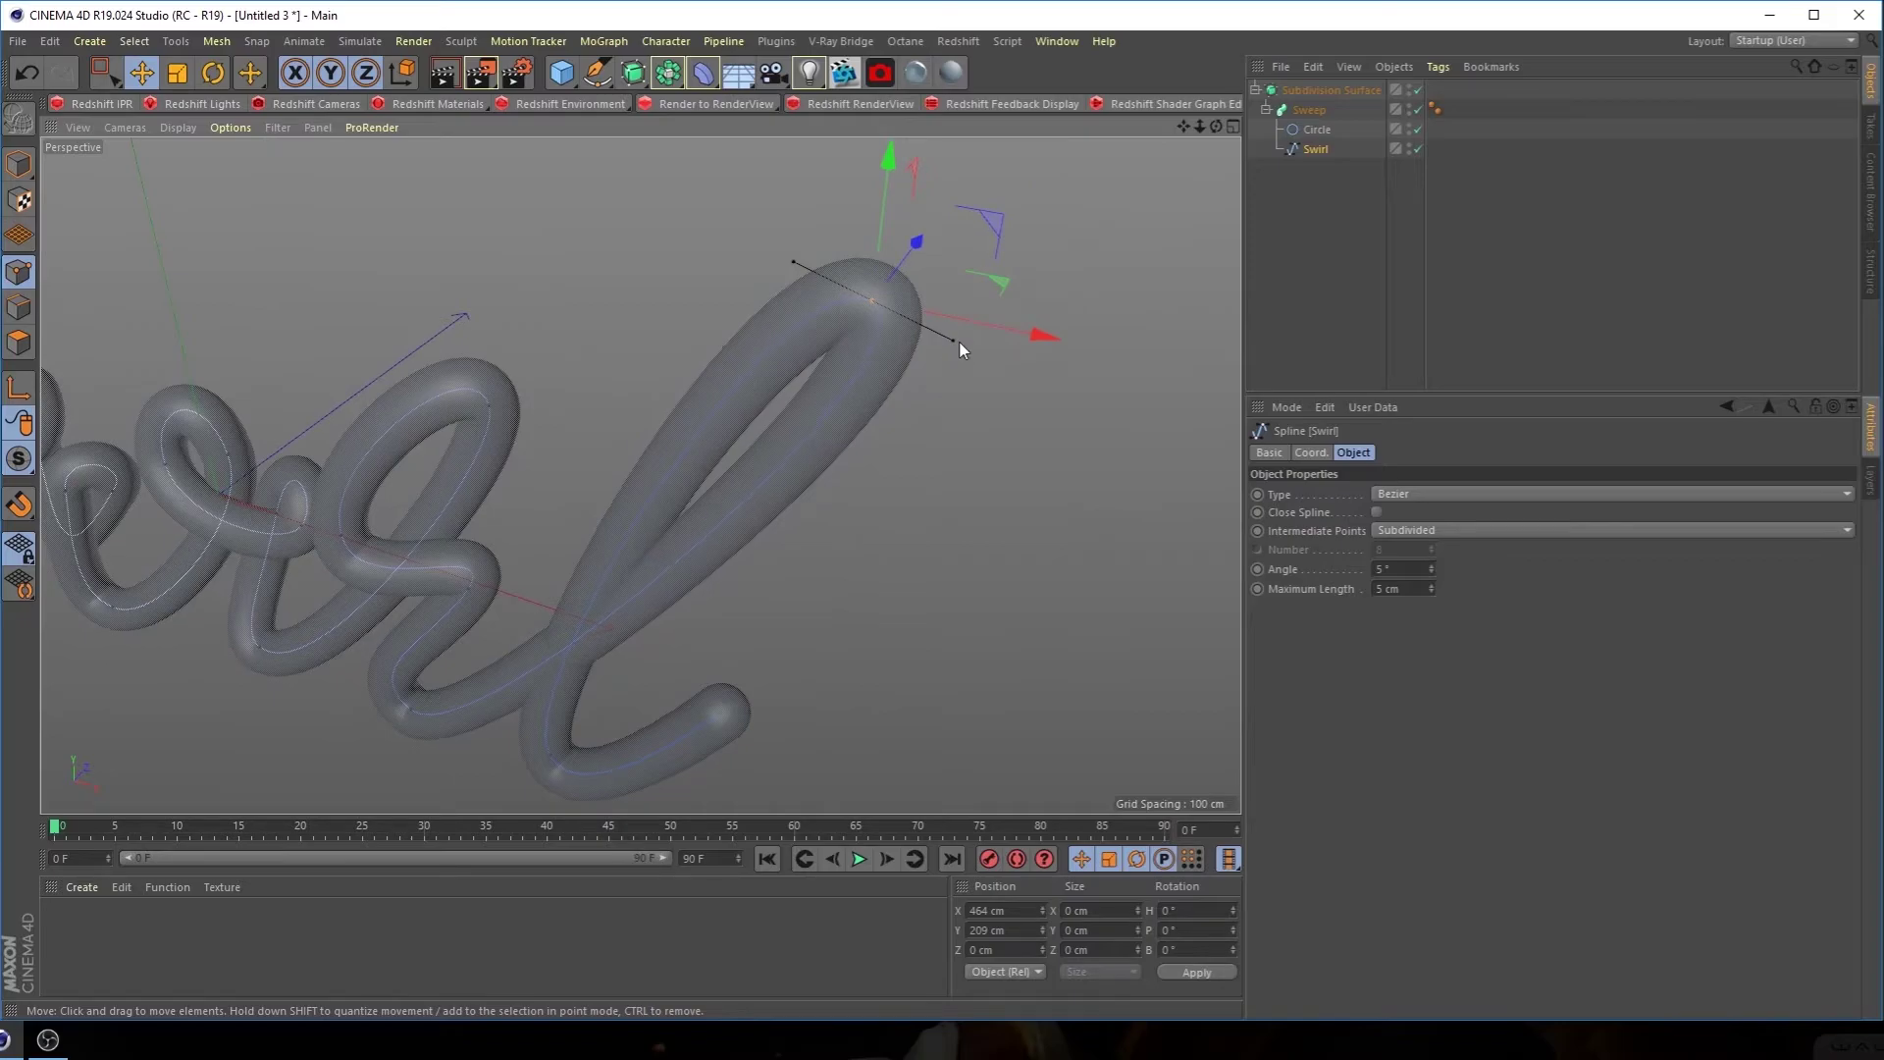
{"action": "left_click_drag", "start_coordinate": [956, 346], "coordinate": [903, 350]}
Angle the tangent handles at the l's top point in depth so the two strokes of the loop spread apart
{"action": "left_click_drag", "start_coordinate": [977, 434], "coordinate": [812, 526], "text": "alt"}
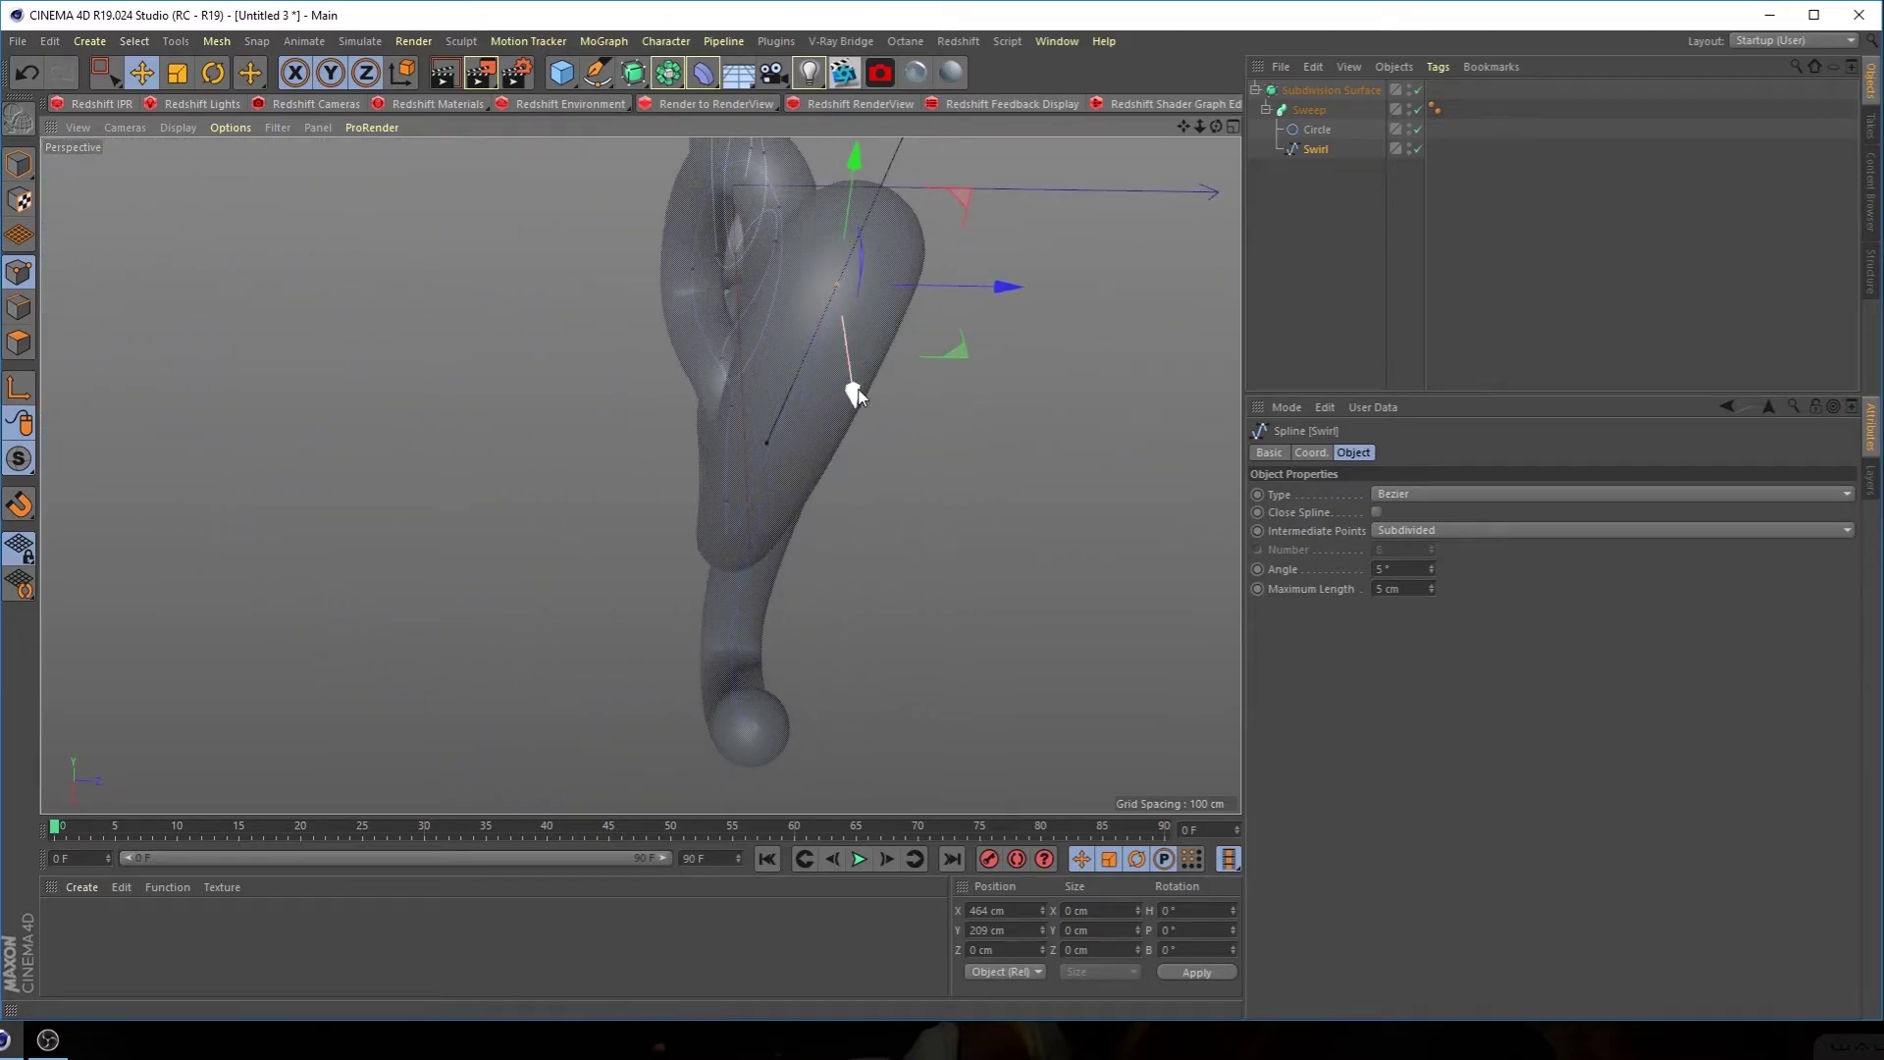
{"action": "left_click_drag", "start_coordinate": [959, 303], "coordinate": [810, 462], "text": "alt"}
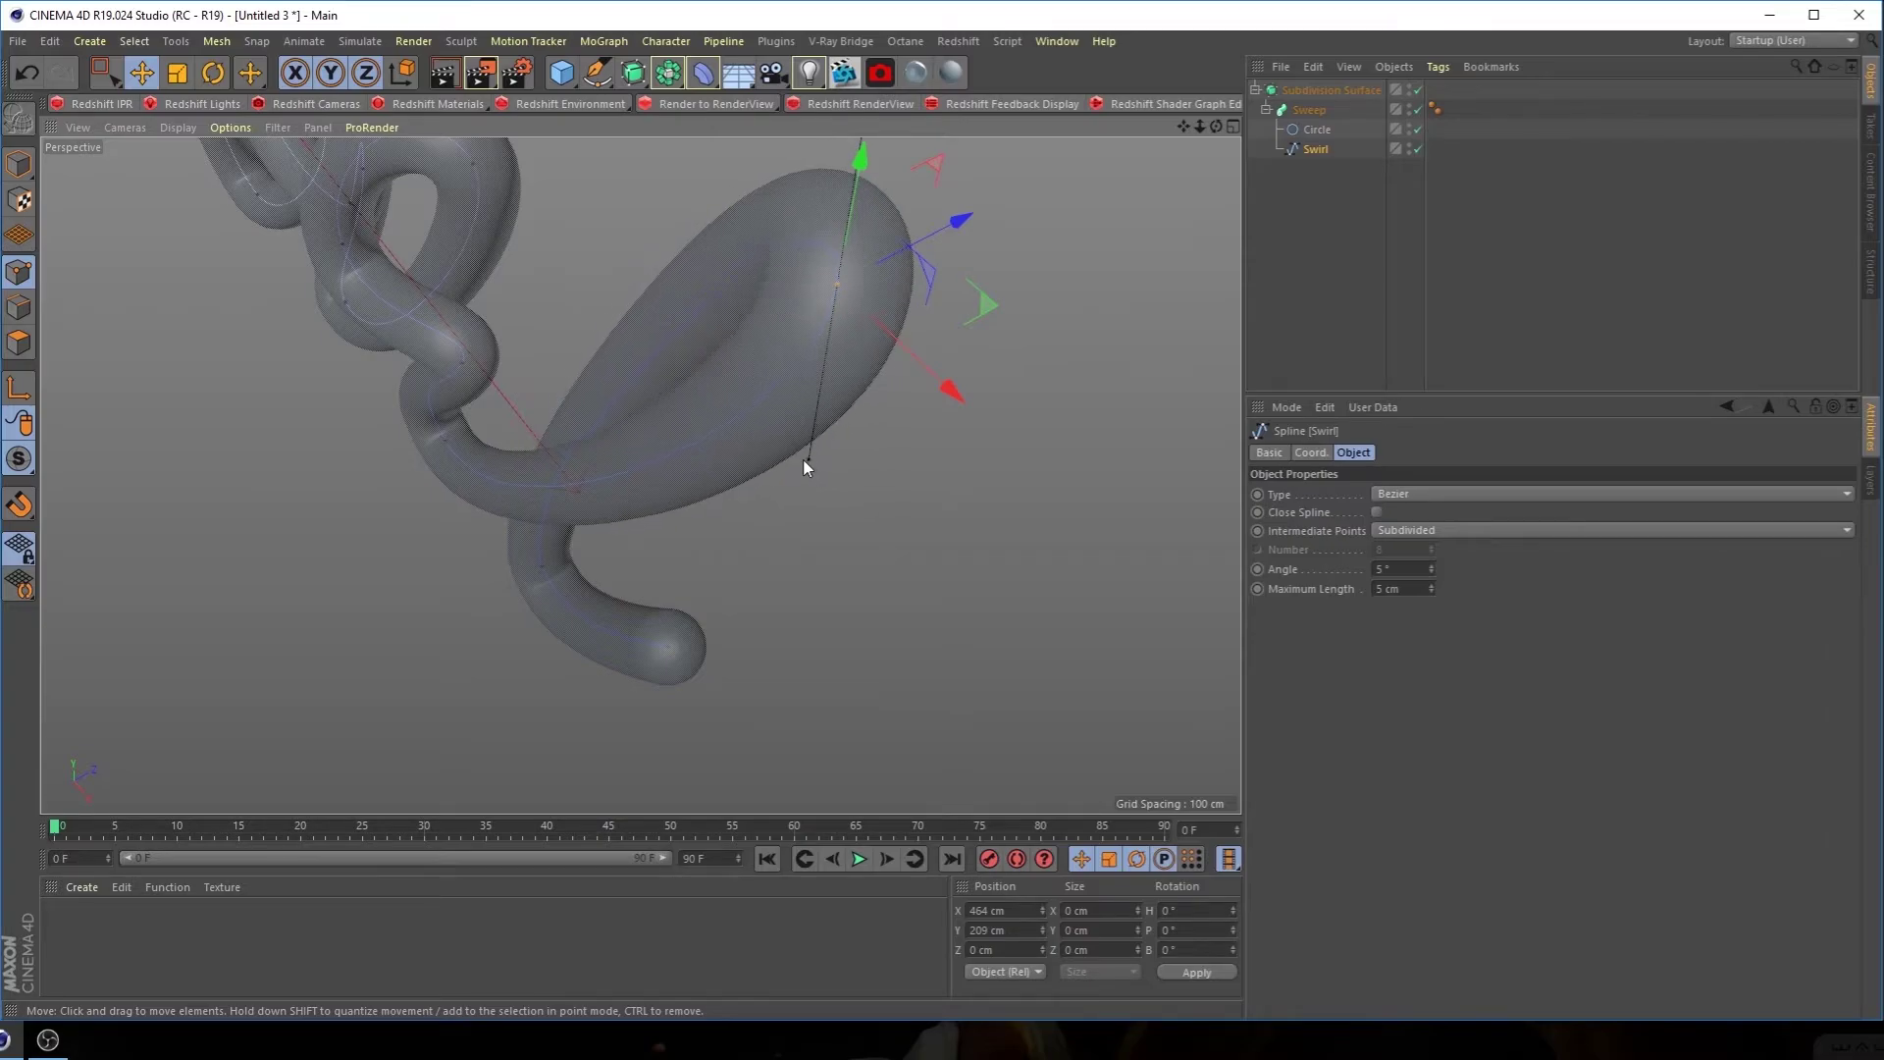
{"action": "left_click_drag", "start_coordinate": [685, 533], "coordinate": [644, 578], "text": "alt"}
{"action": "left_click_drag", "start_coordinate": [920, 335], "coordinate": [963, 336]}
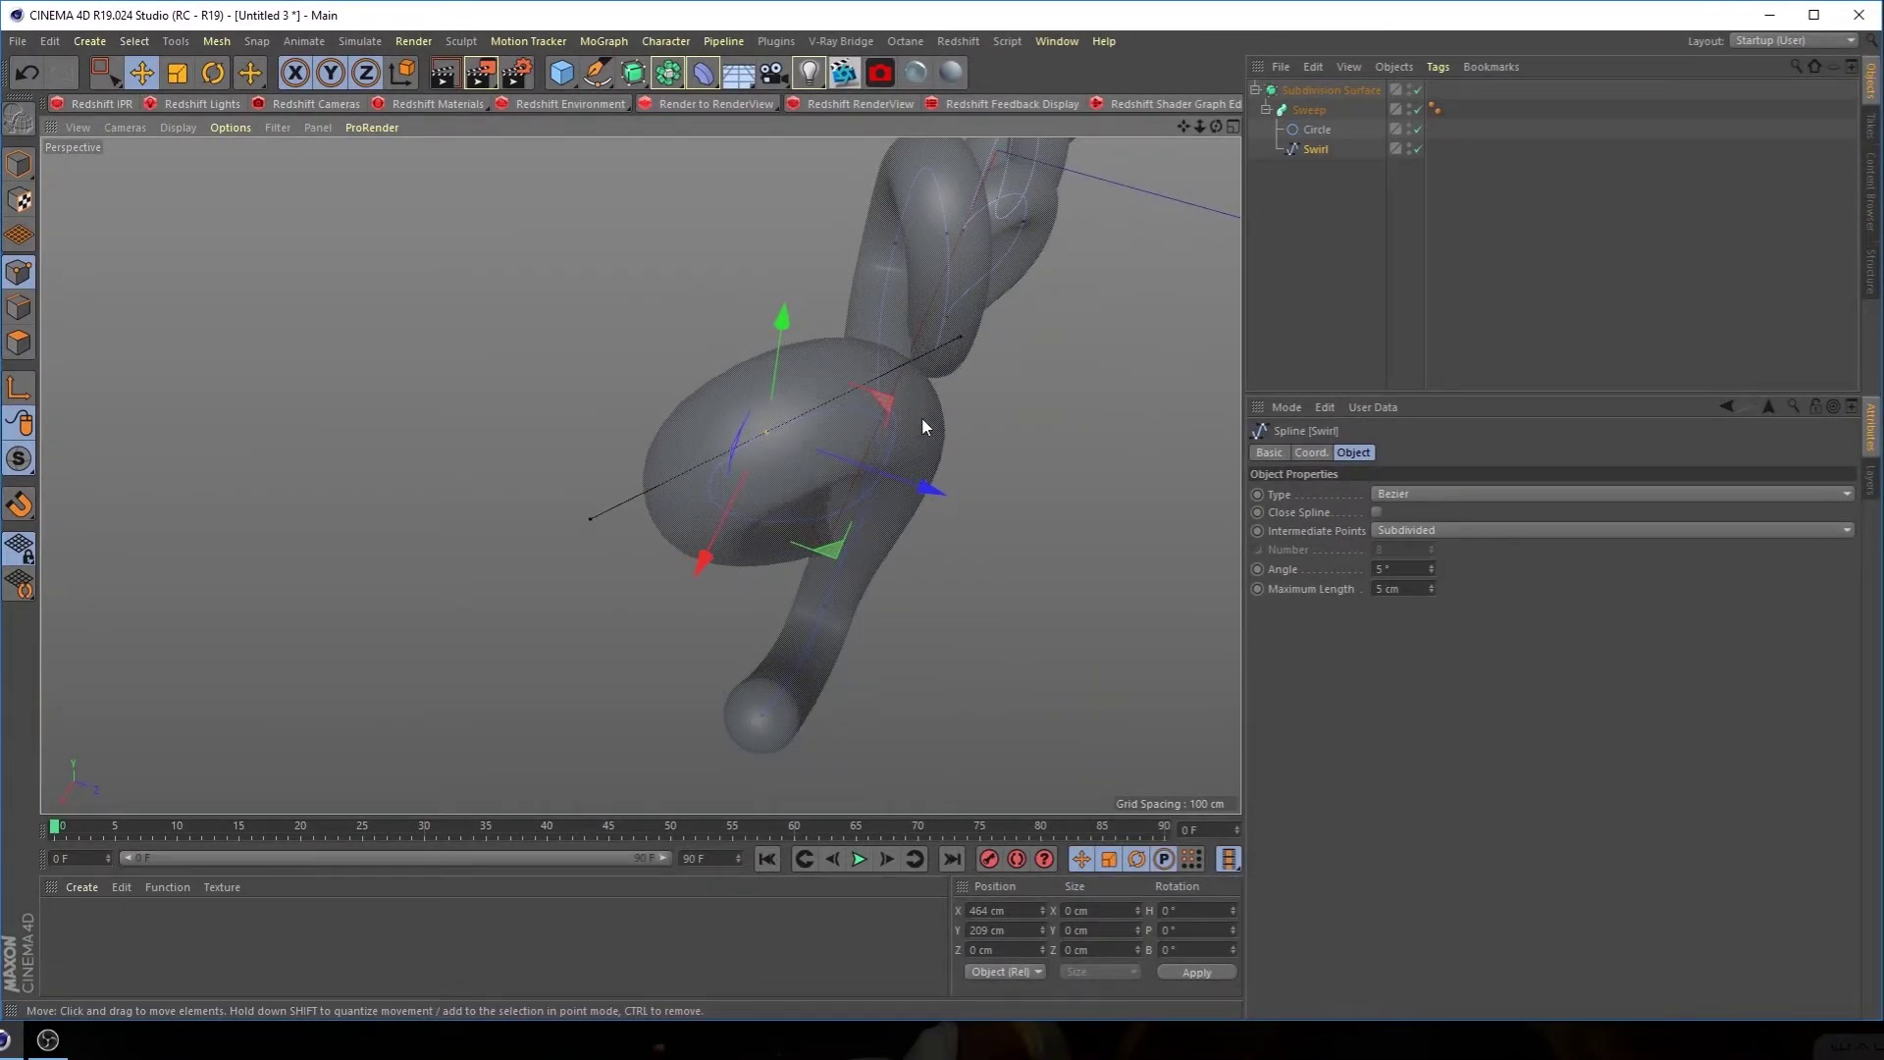
{"action": "left_click_drag", "start_coordinate": [770, 588], "coordinate": [950, 650], "text": "alt"}
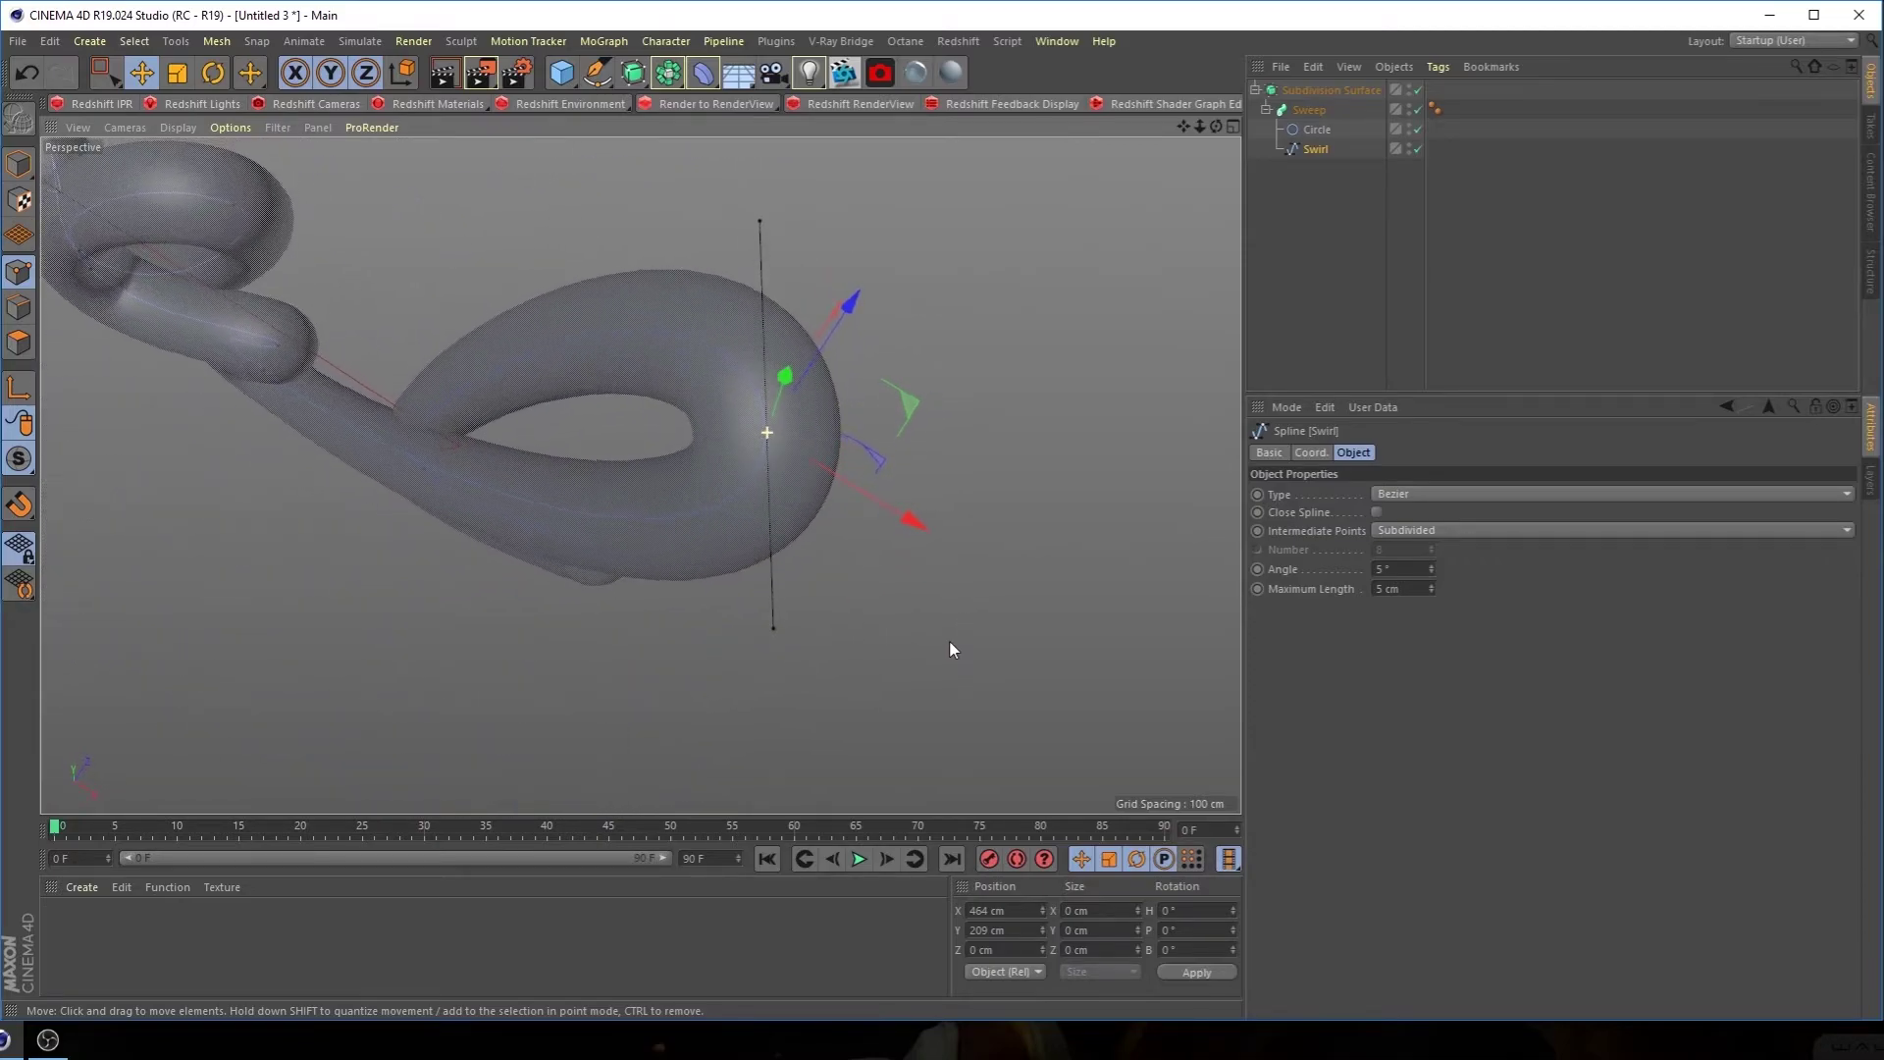
{"action": "left_click_drag", "start_coordinate": [759, 221], "coordinate": [806, 200]}
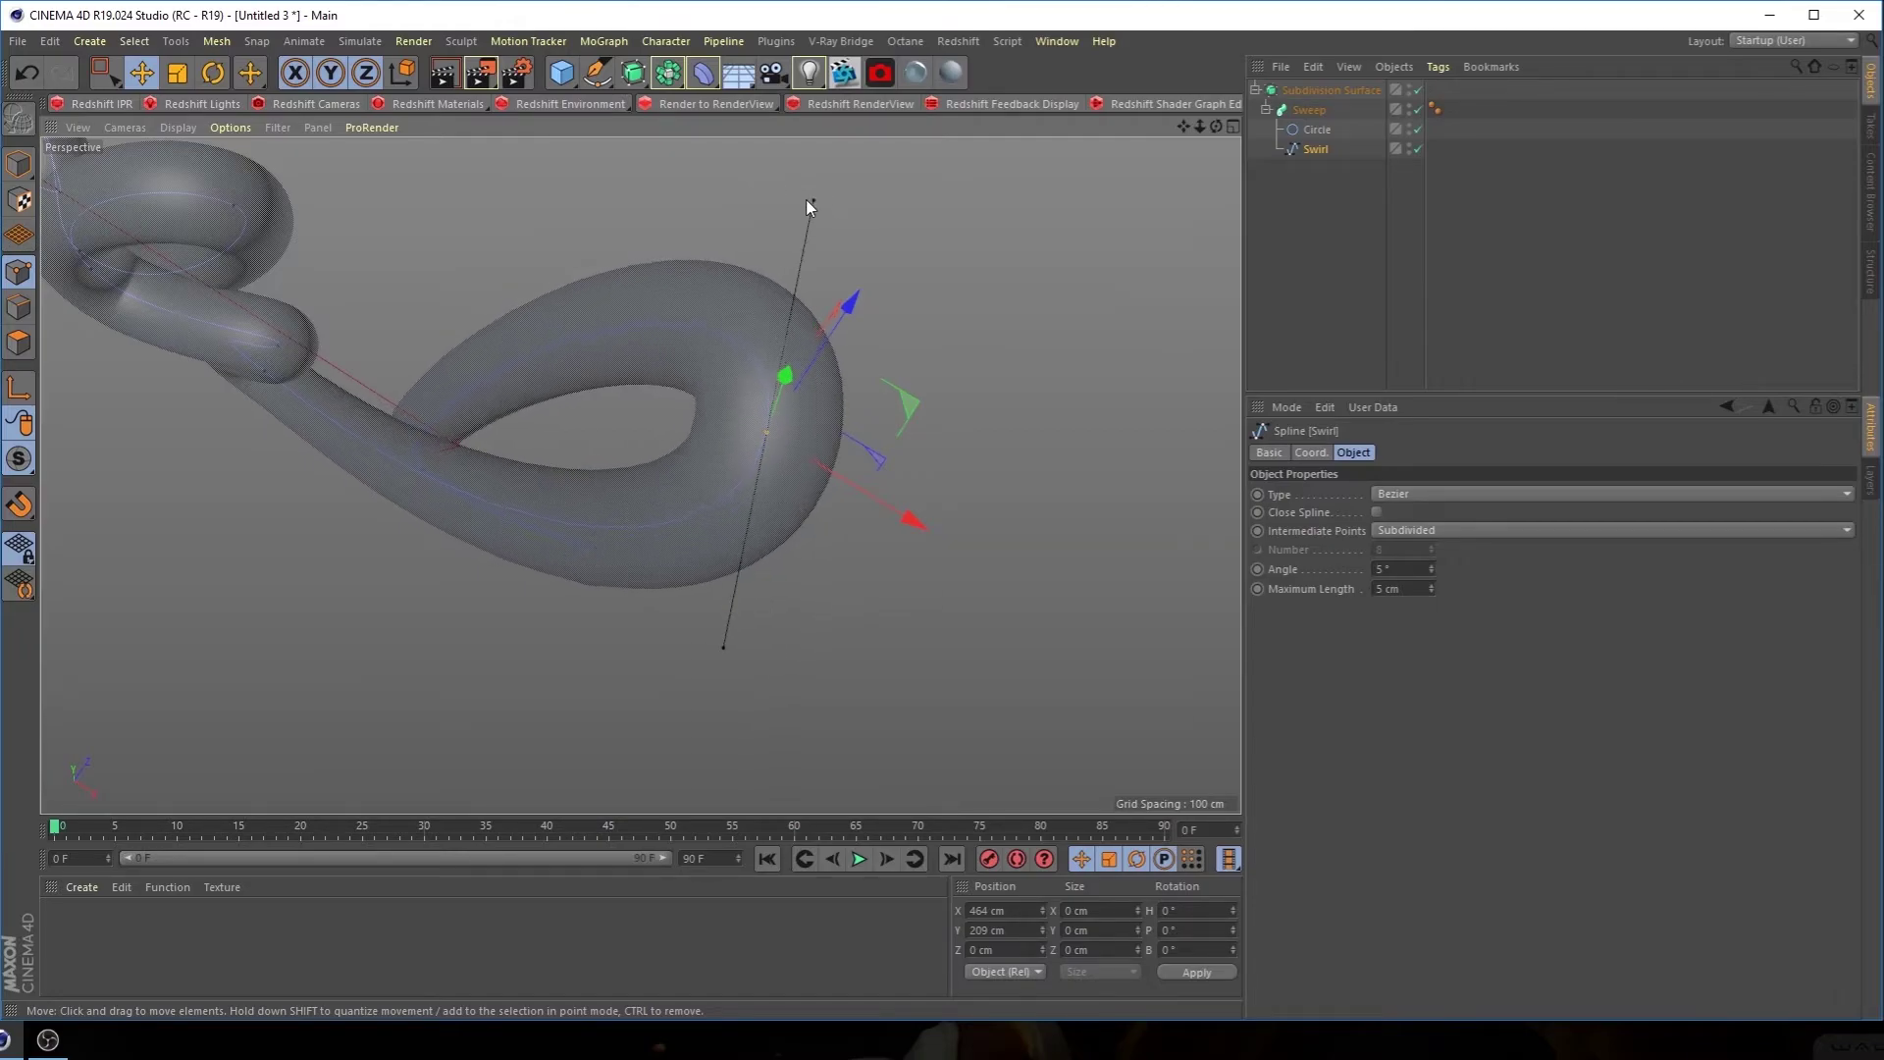
Move the l's top point to about 437.6 cm in X
{"action": "left_click_drag", "start_coordinate": [682, 614], "coordinate": [959, 315], "text": "alt"}
{"action": "left_click_drag", "start_coordinate": [853, 546], "coordinate": [690, 488], "text": "alt"}
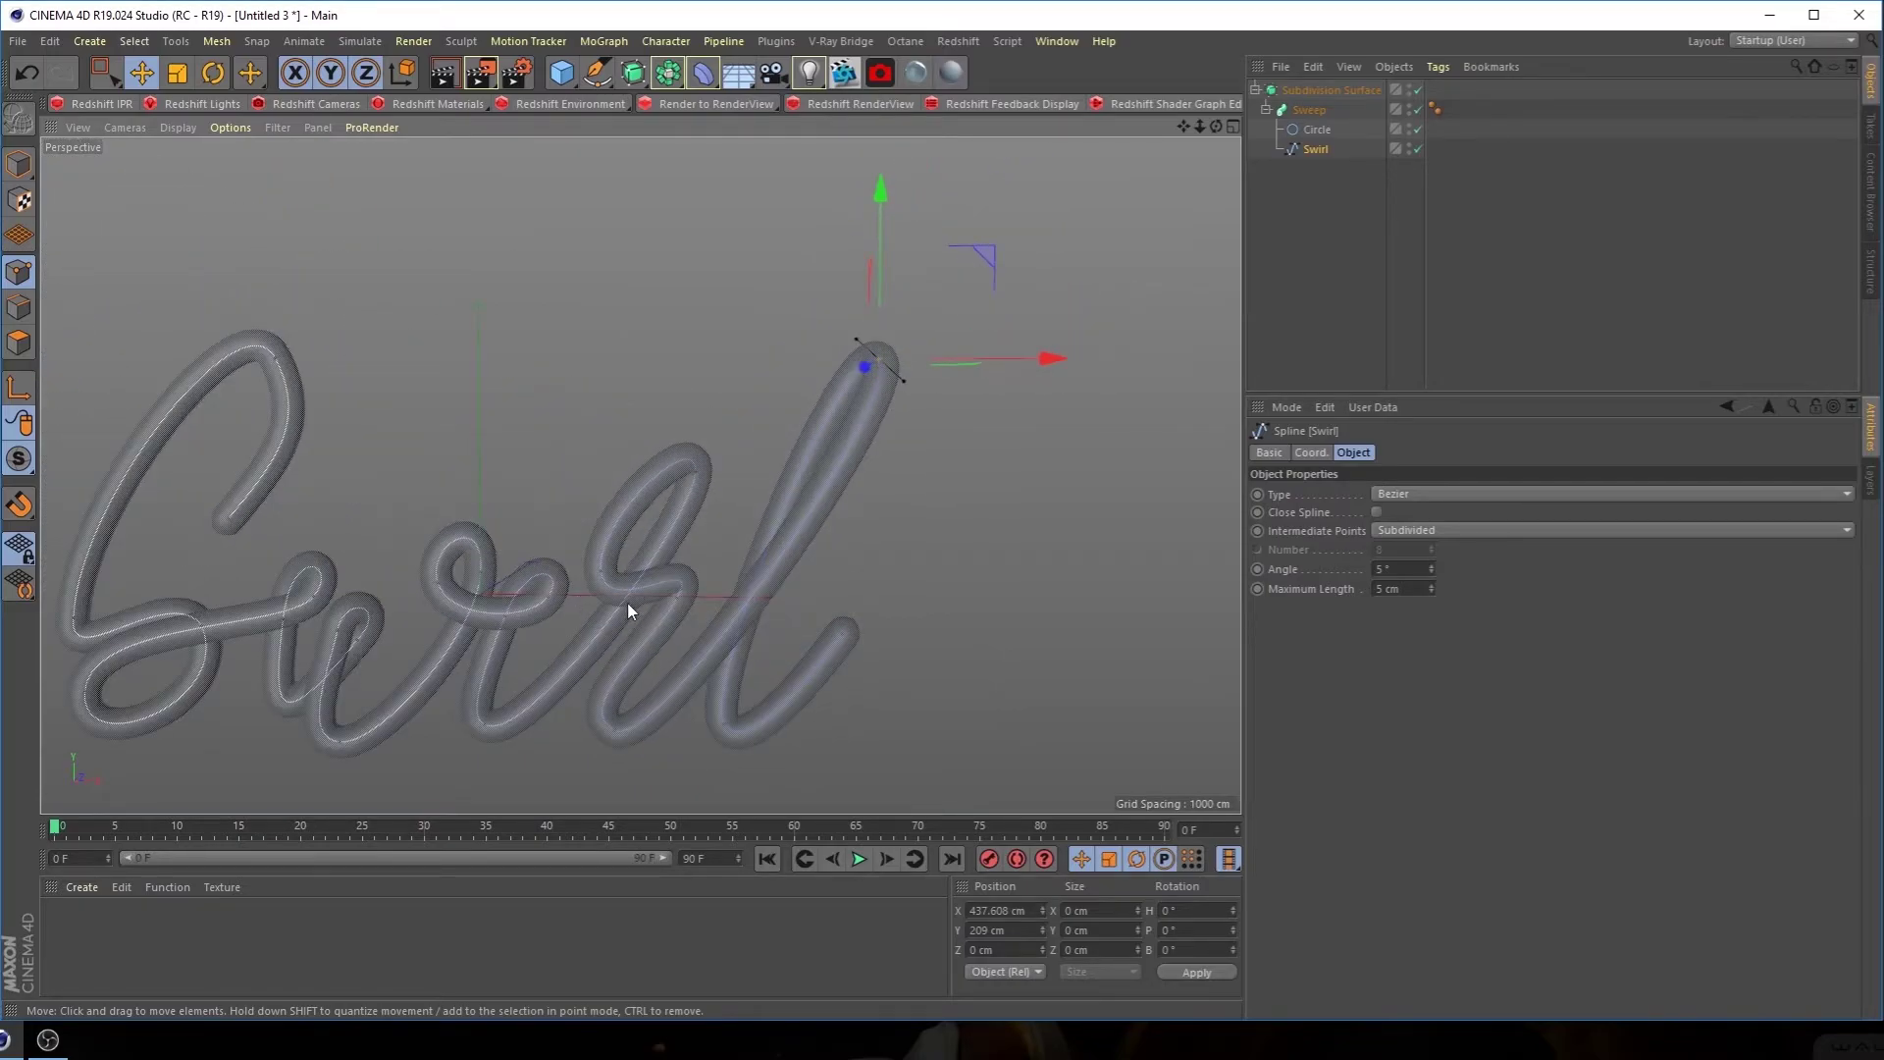
{"action": "middle_click_drag", "start_coordinate": [628, 615], "coordinate": [701, 530], "text": "alt"}
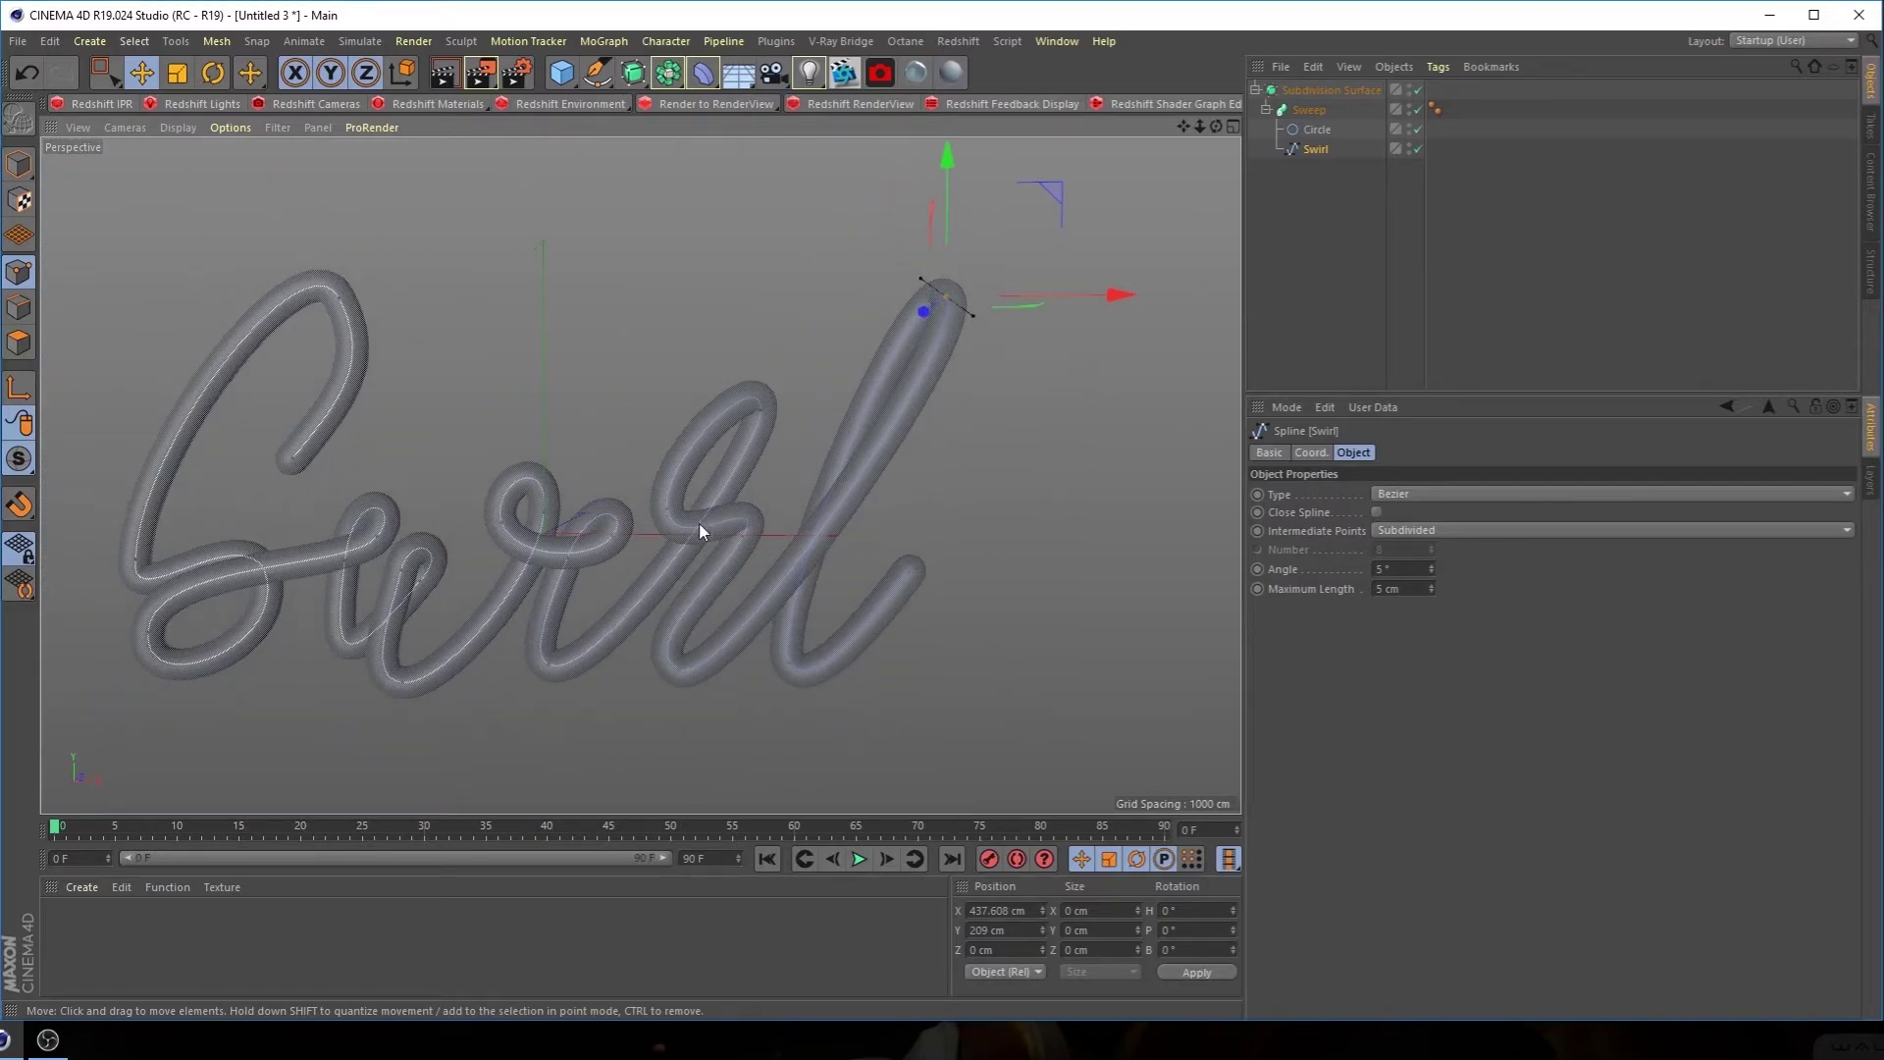
Move the free end point of the l's tail outward to about 419 cm in X and adjust its height
{"action": "left_click", "coordinate": [908, 573]}
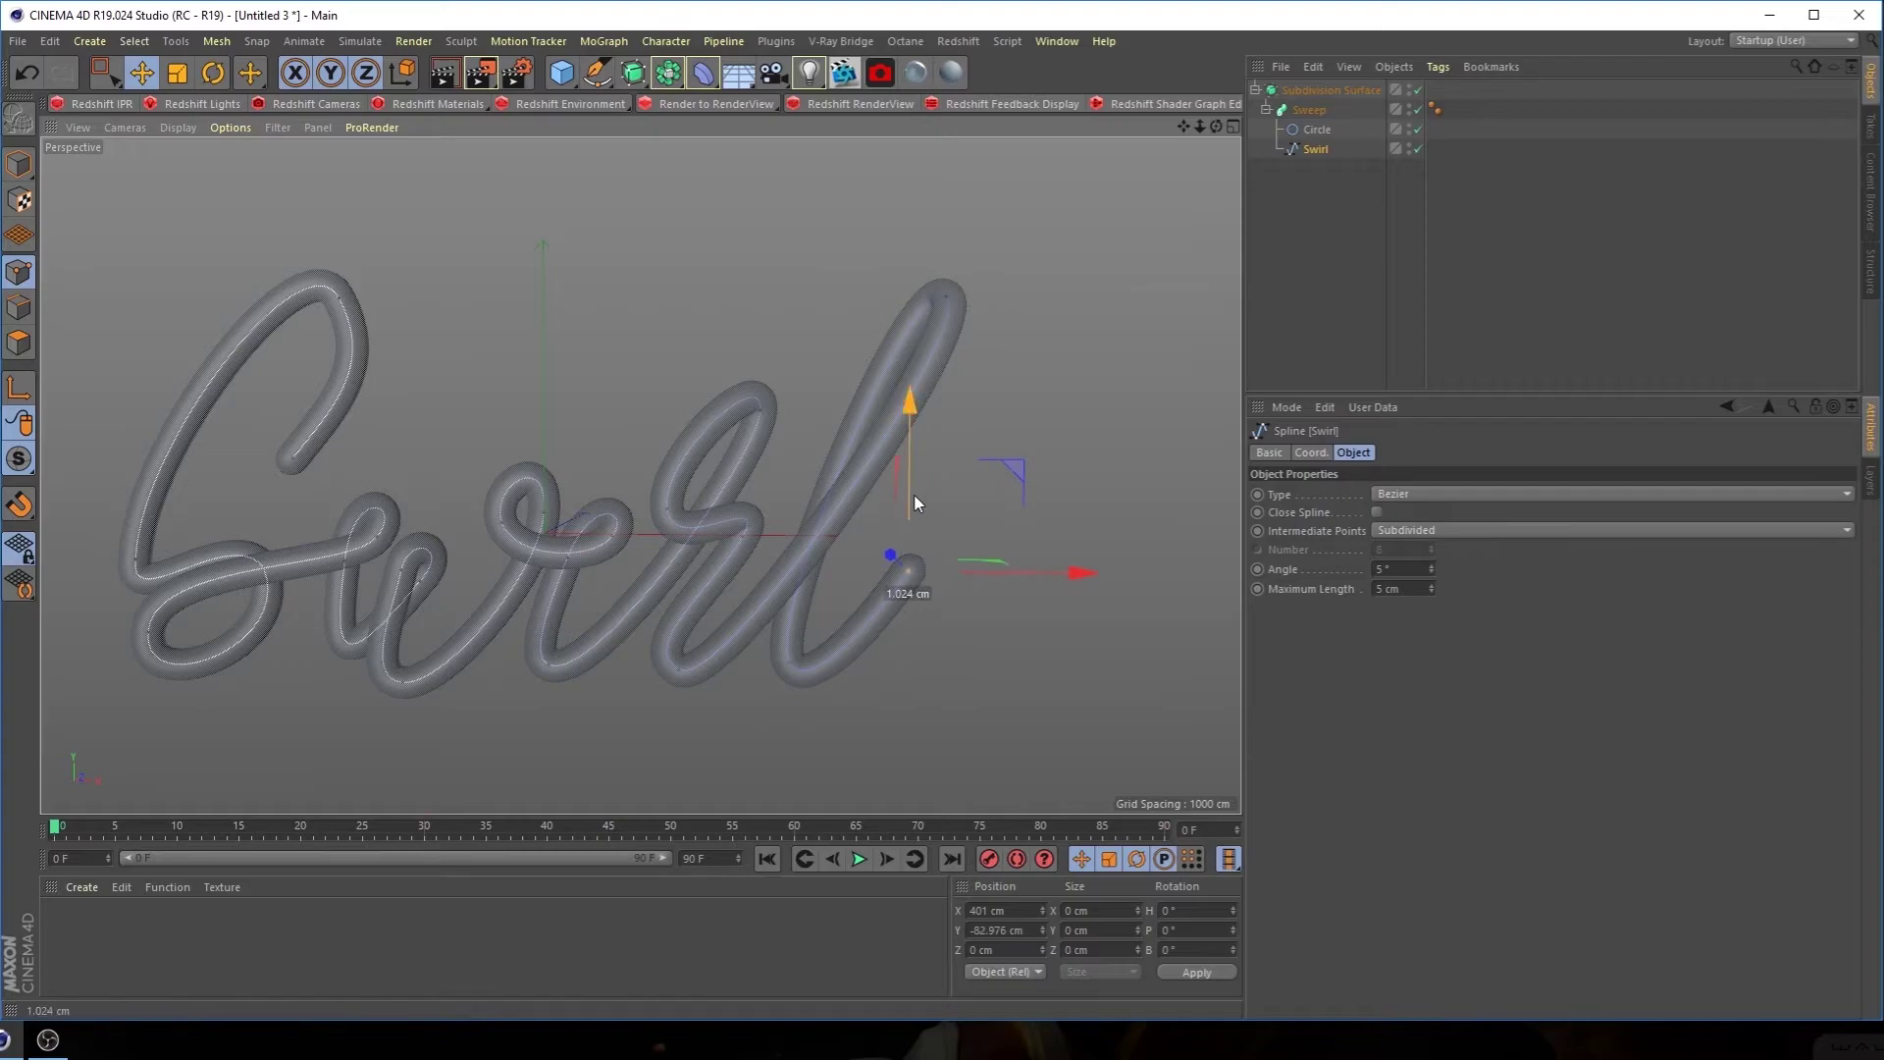
{"action": "left_click_drag", "start_coordinate": [985, 556], "coordinate": [1005, 556]}
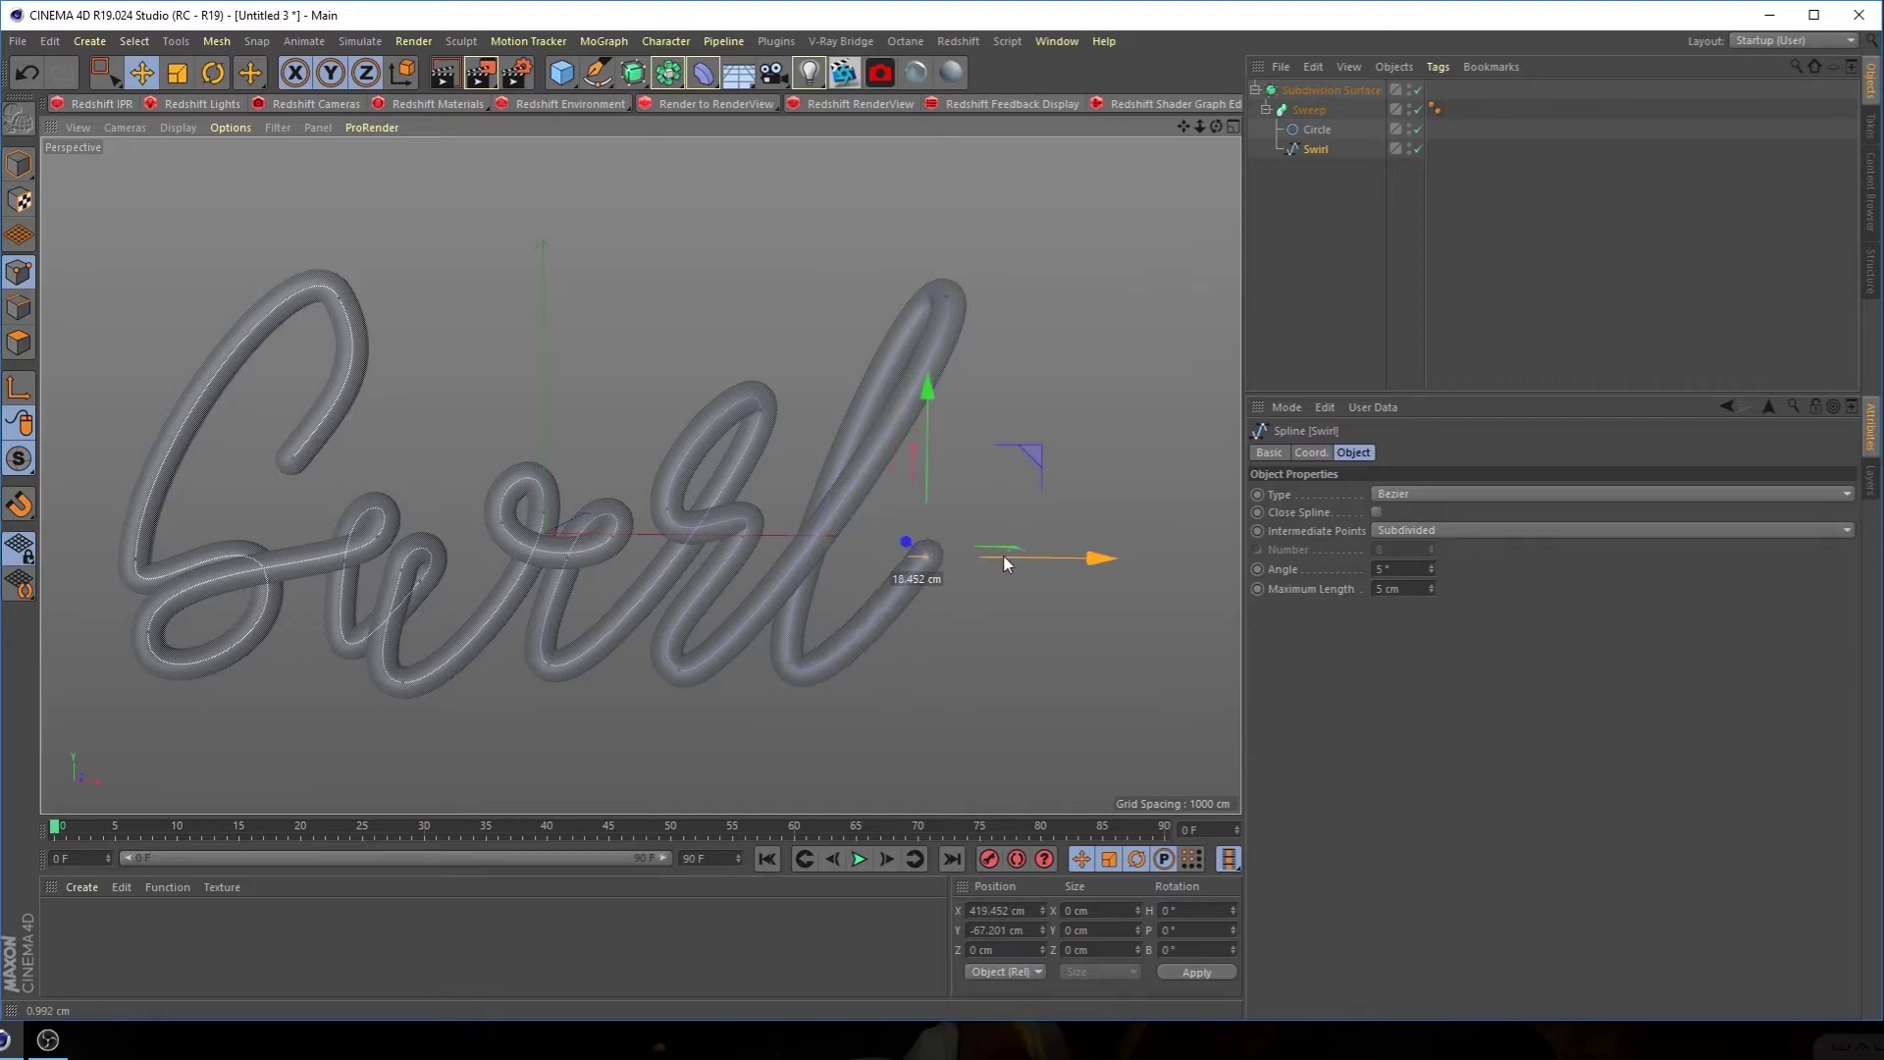
{"action": "left_click_drag", "start_coordinate": [934, 454], "coordinate": [930, 488]}
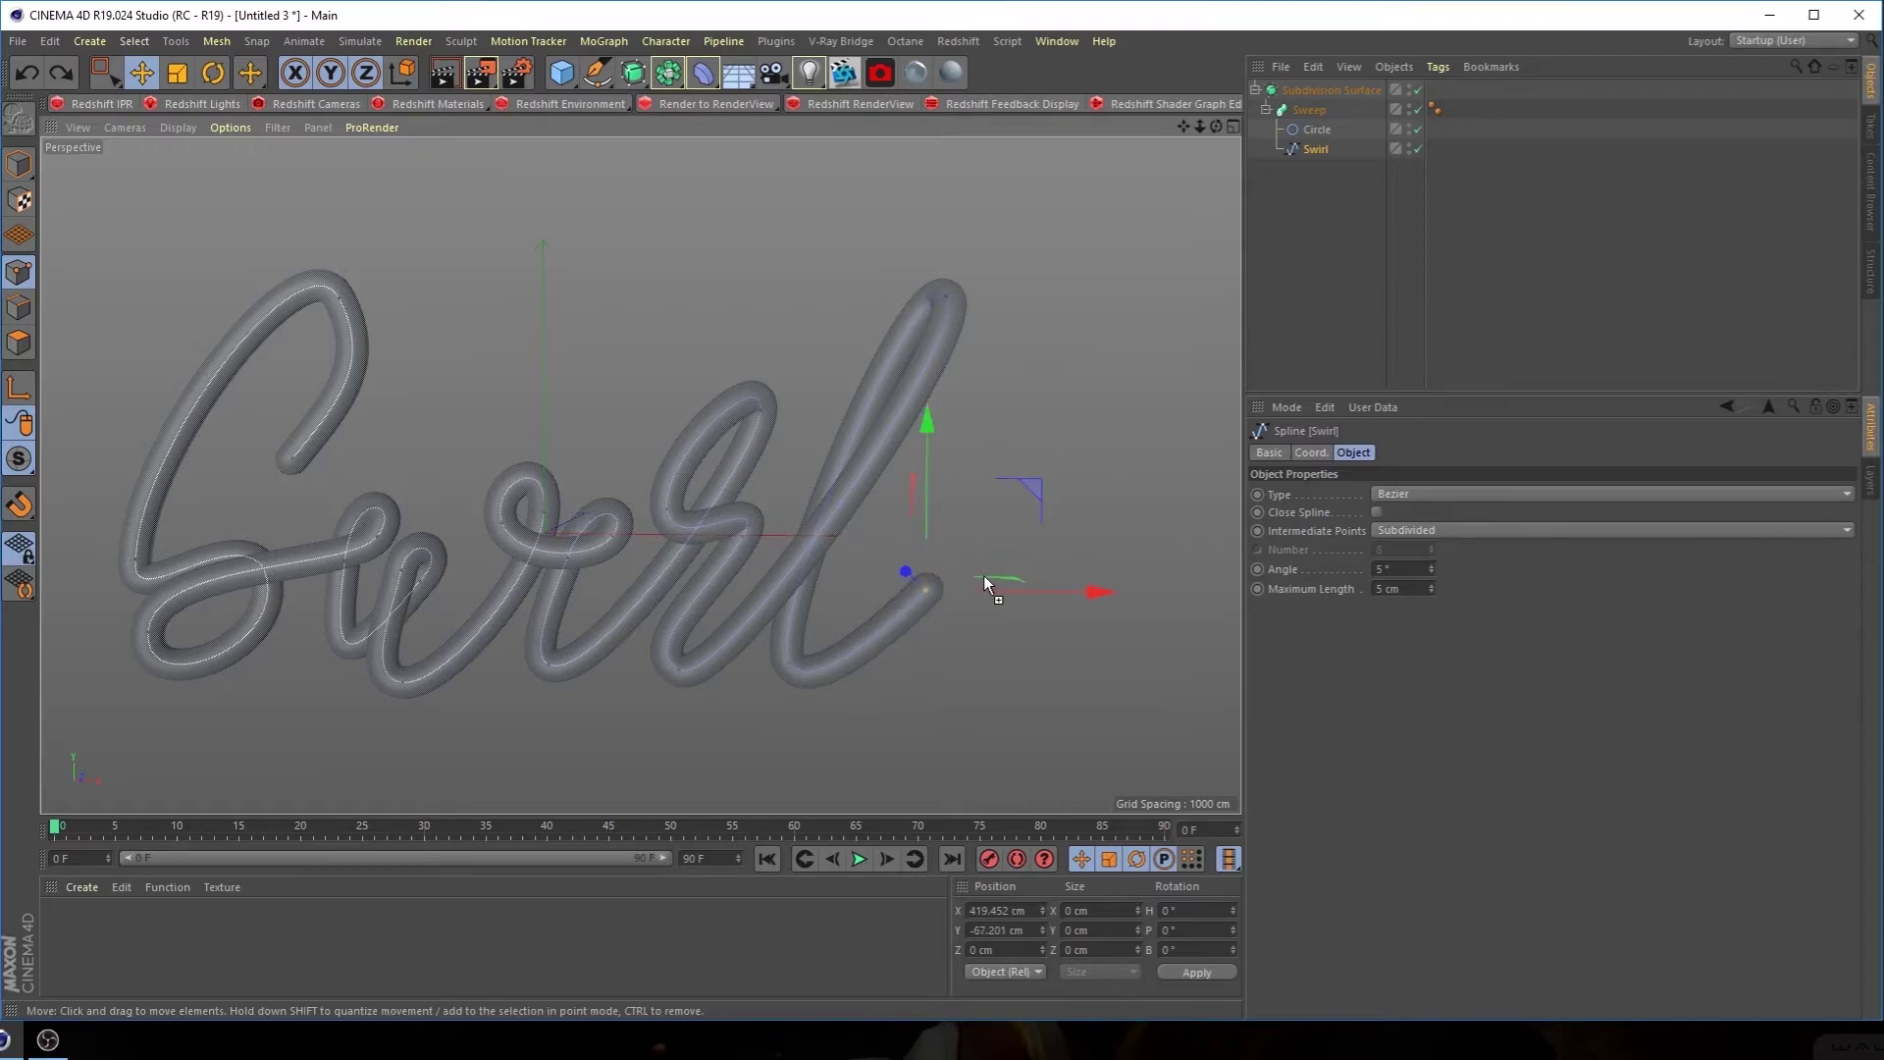
Undo the last change to the l's tail end point and deselect the spline
{"action": "key", "text": "ctrl+z"}
{"action": "left_click", "coordinate": [1293, 332]}
{"action": "left_click_drag", "start_coordinate": [865, 556], "coordinate": [773, 489], "text": "alt"}
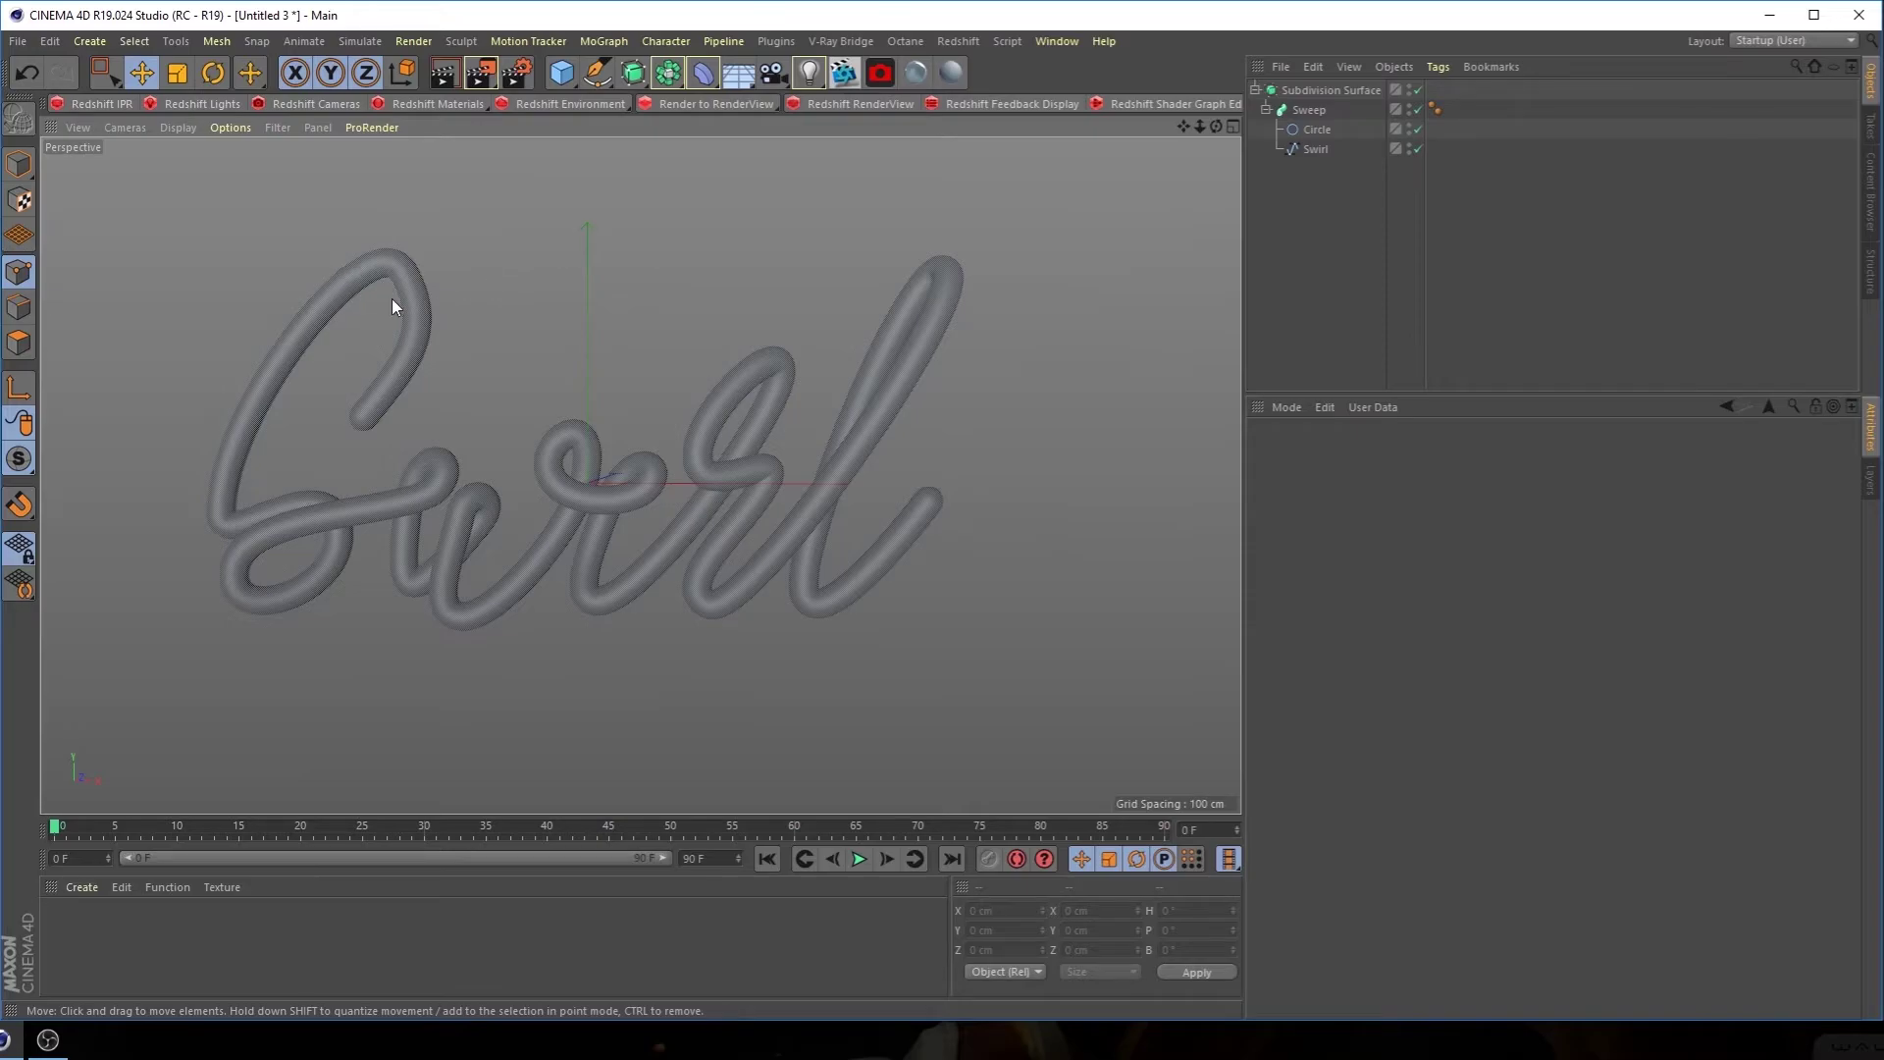
Reselect the Swirl spline and pull out the tangent handle at the S's top point to round its upper curve
{"action": "left_click", "coordinate": [1314, 149]}
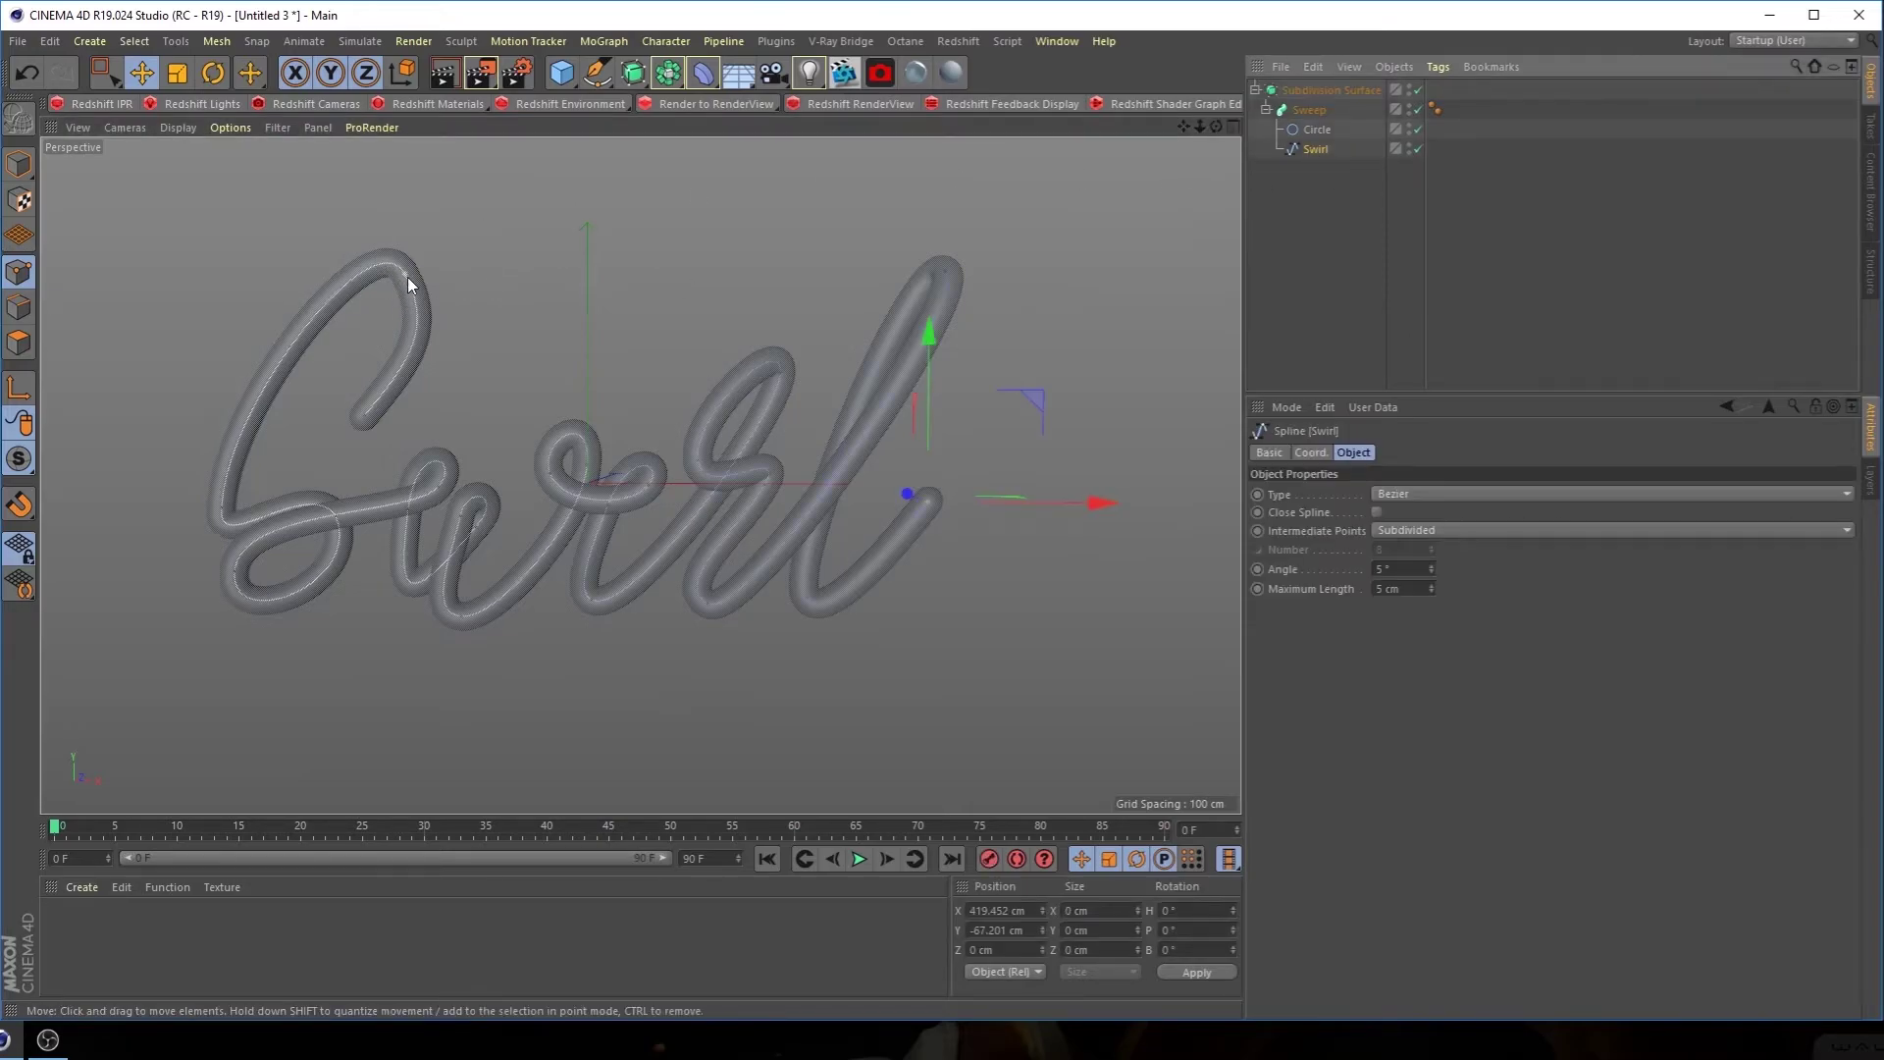
{"action": "mouse_move", "coordinate": [428, 318]}
{"action": "left_mouse_down"}
{"action": "mouse_move", "coordinate": [450, 315]}
{"action": "mouse_move", "coordinate": [442, 297]}
{"action": "left_mouse_up"}
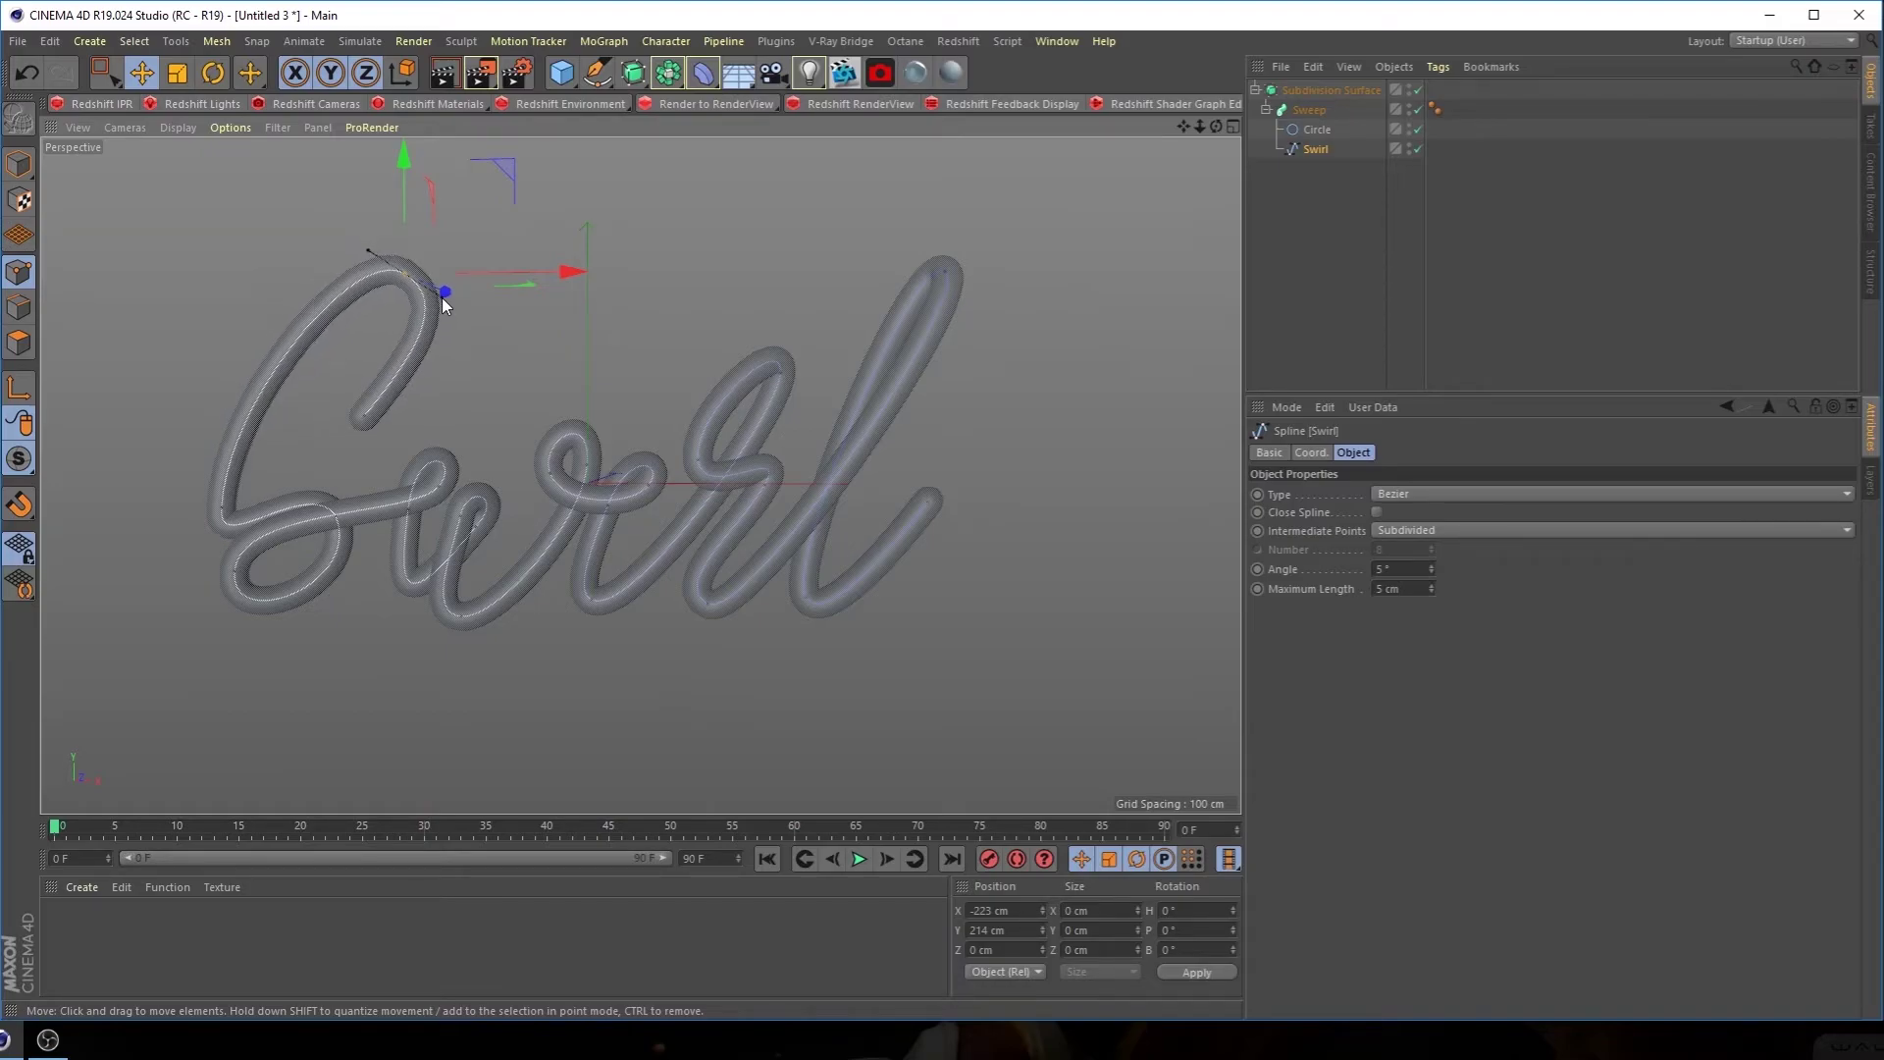
{"action": "left_click", "coordinate": [1264, 332]}
{"action": "middle_click_drag", "start_coordinate": [642, 402], "coordinate": [656, 379], "text": "alt"}
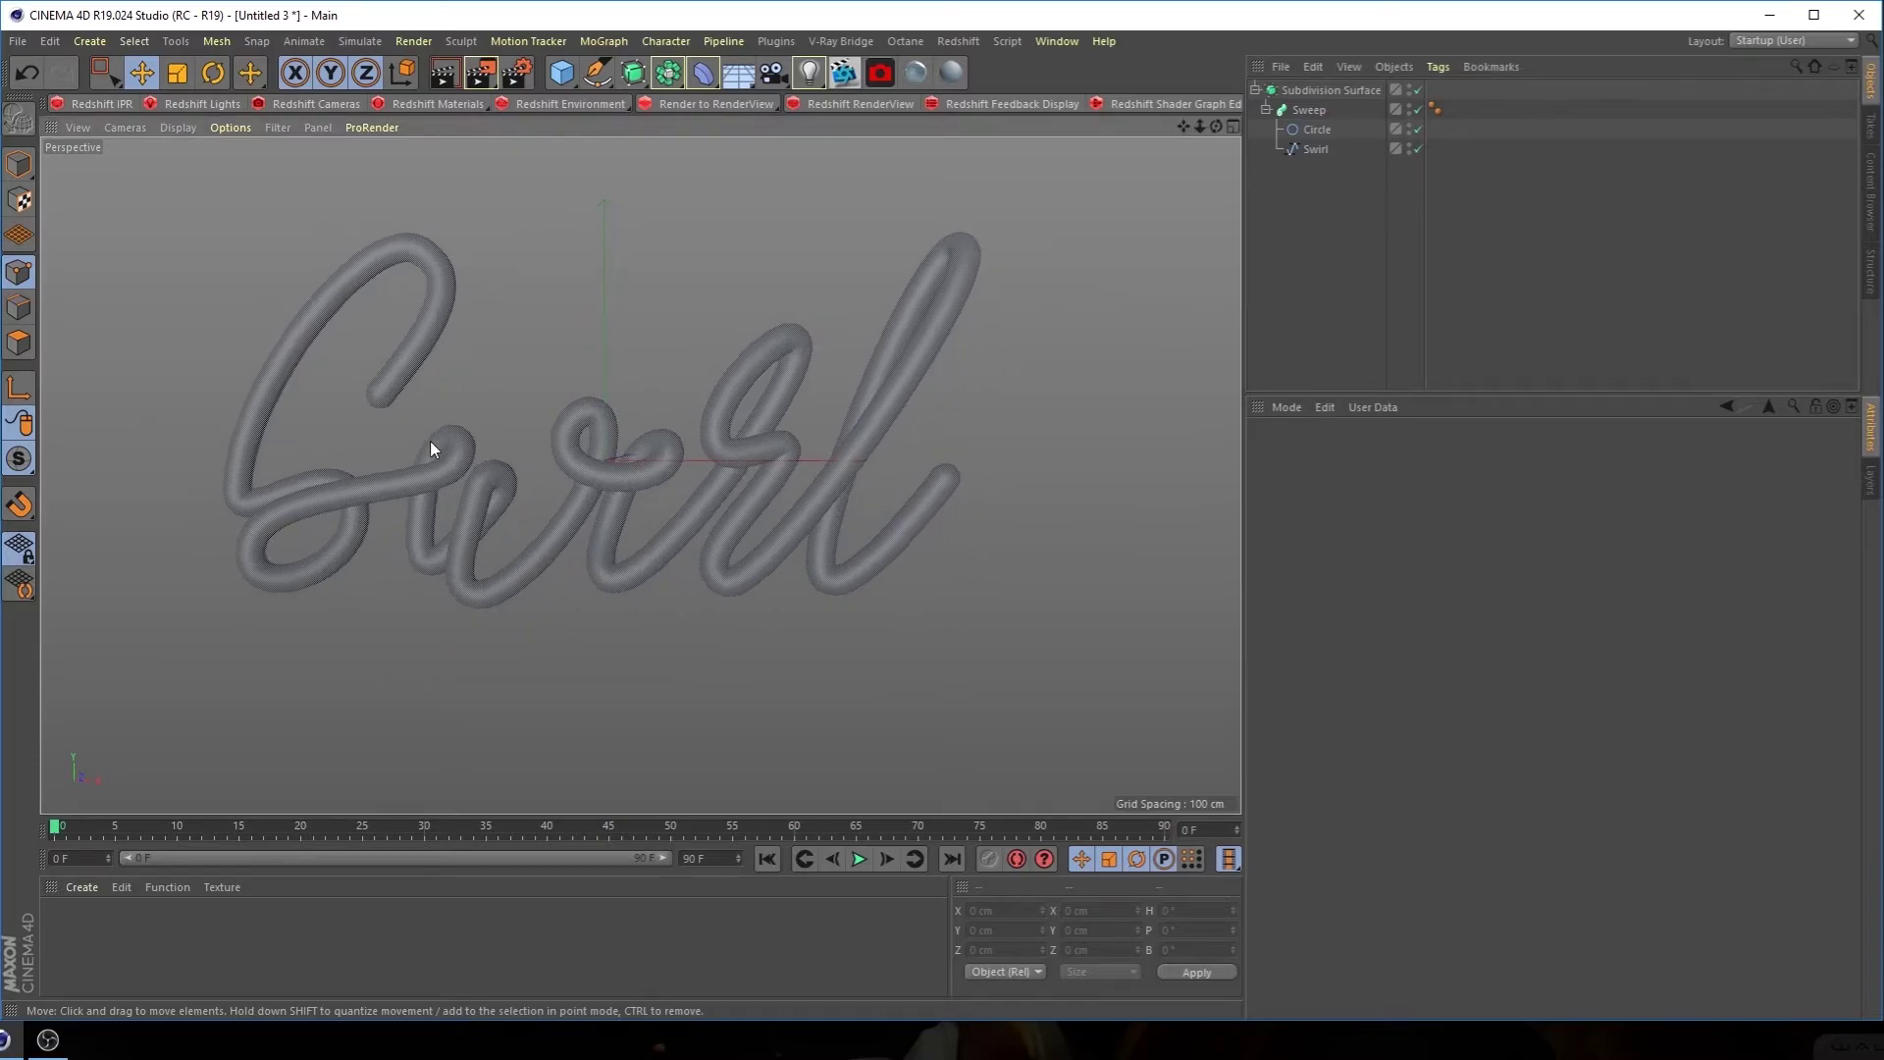
{"action": "middle_click_drag", "start_coordinate": [613, 540], "coordinate": [645, 561], "text": "alt"}
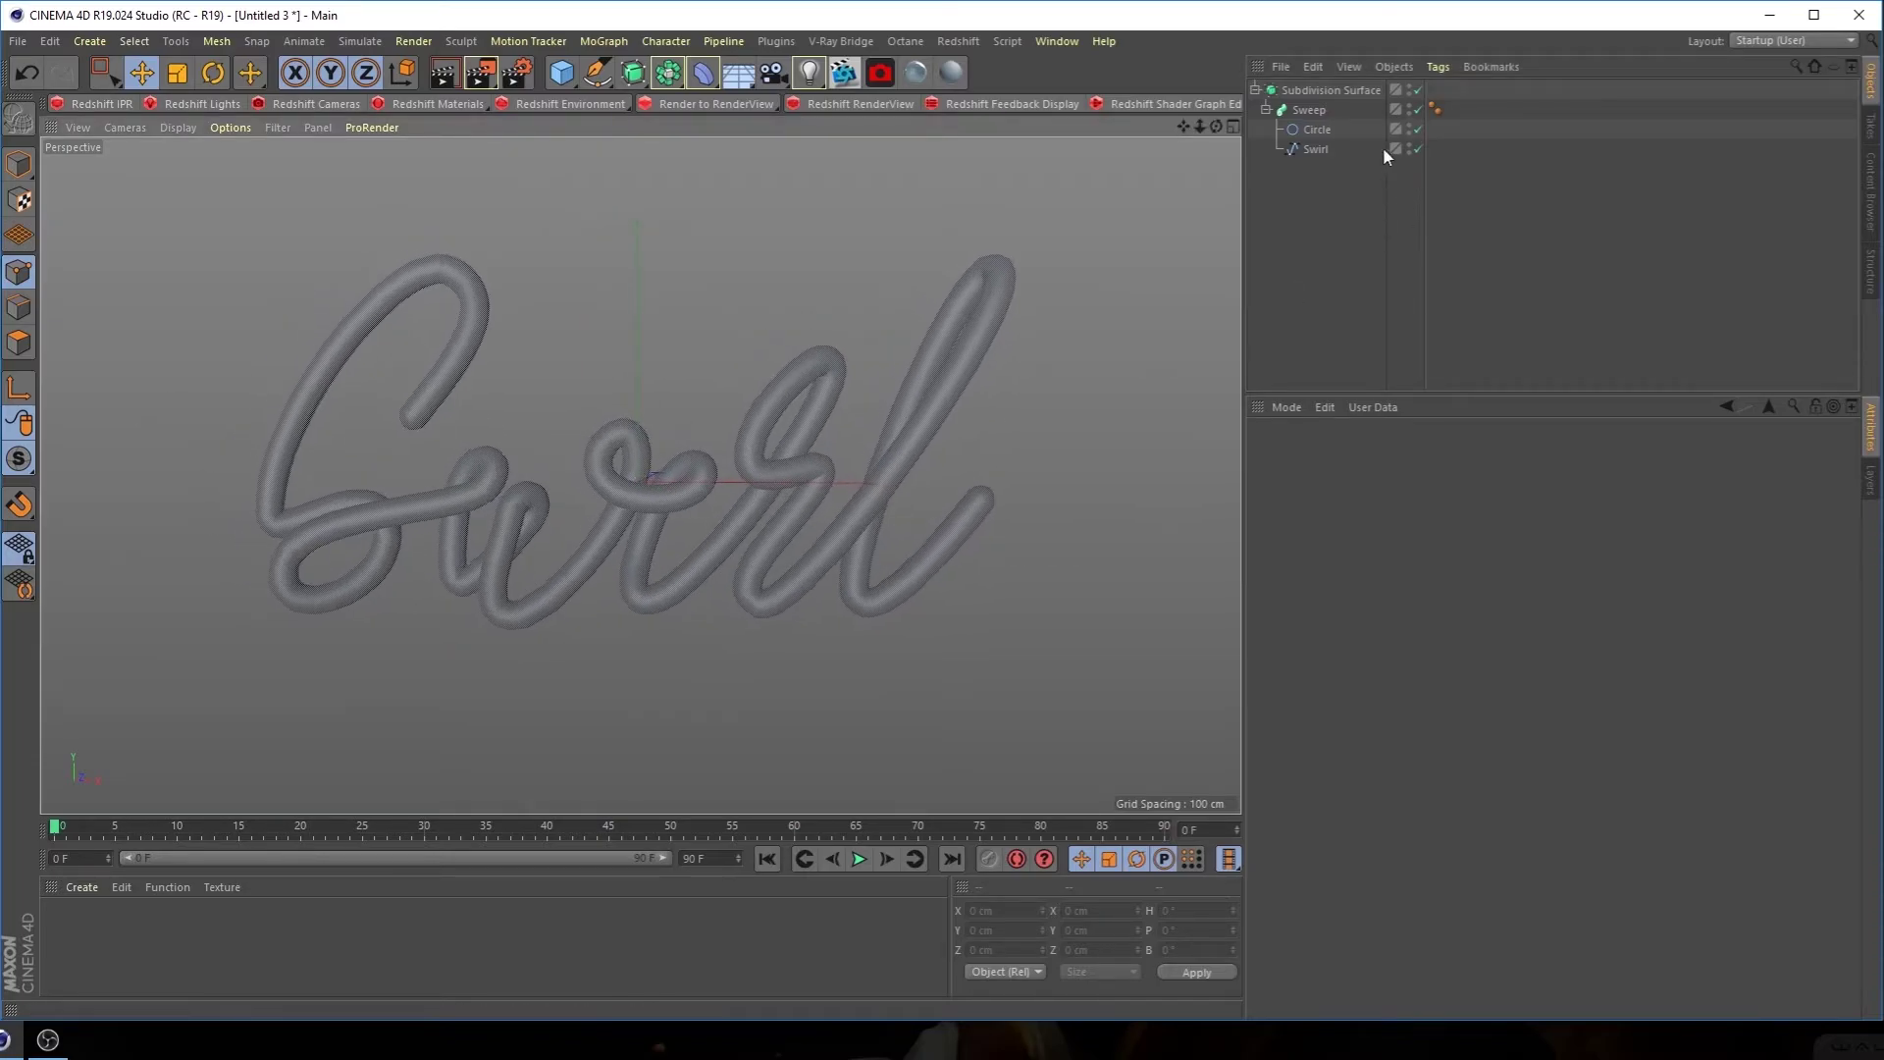
Render a preview of the lettering in the perspective view, then clear the selection
{"action": "left_click", "coordinate": [1319, 90]}
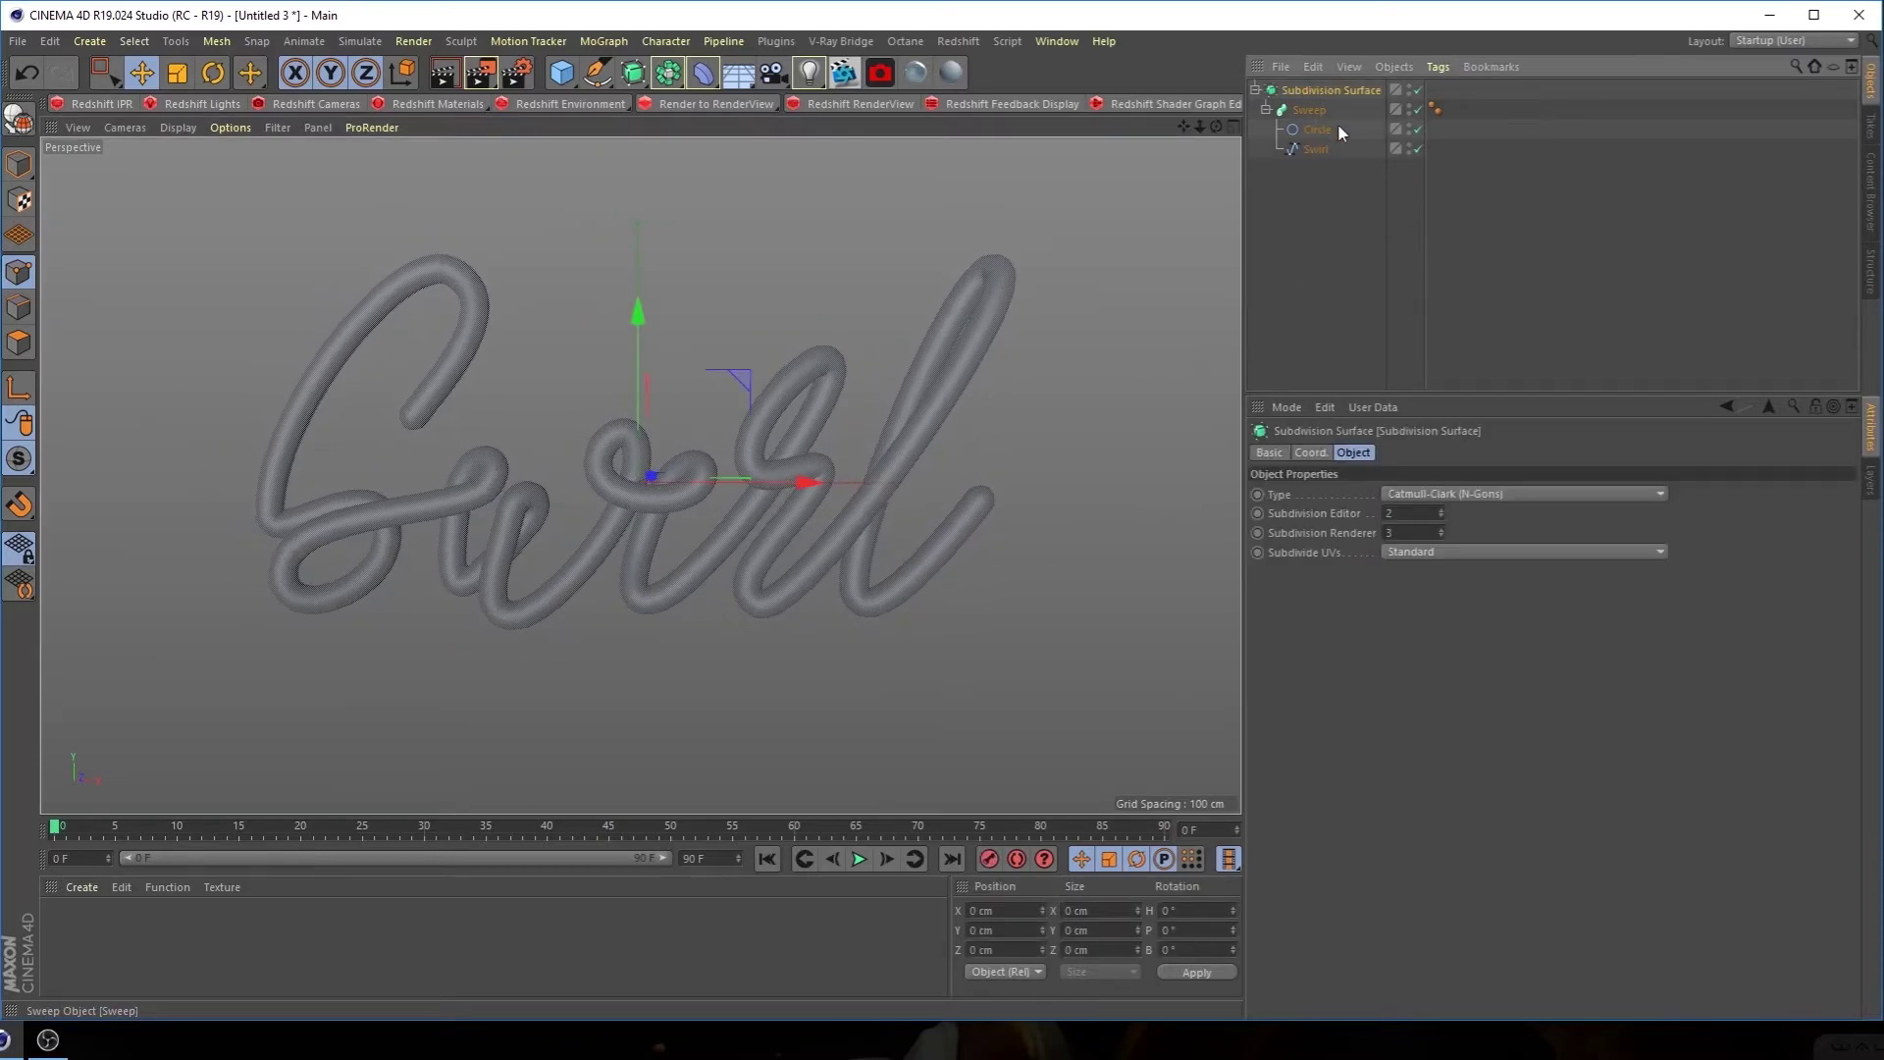
{"action": "left_click", "coordinate": [1271, 454]}
{"action": "middle_click_drag", "start_coordinate": [811, 493], "coordinate": [786, 521], "text": "alt"}
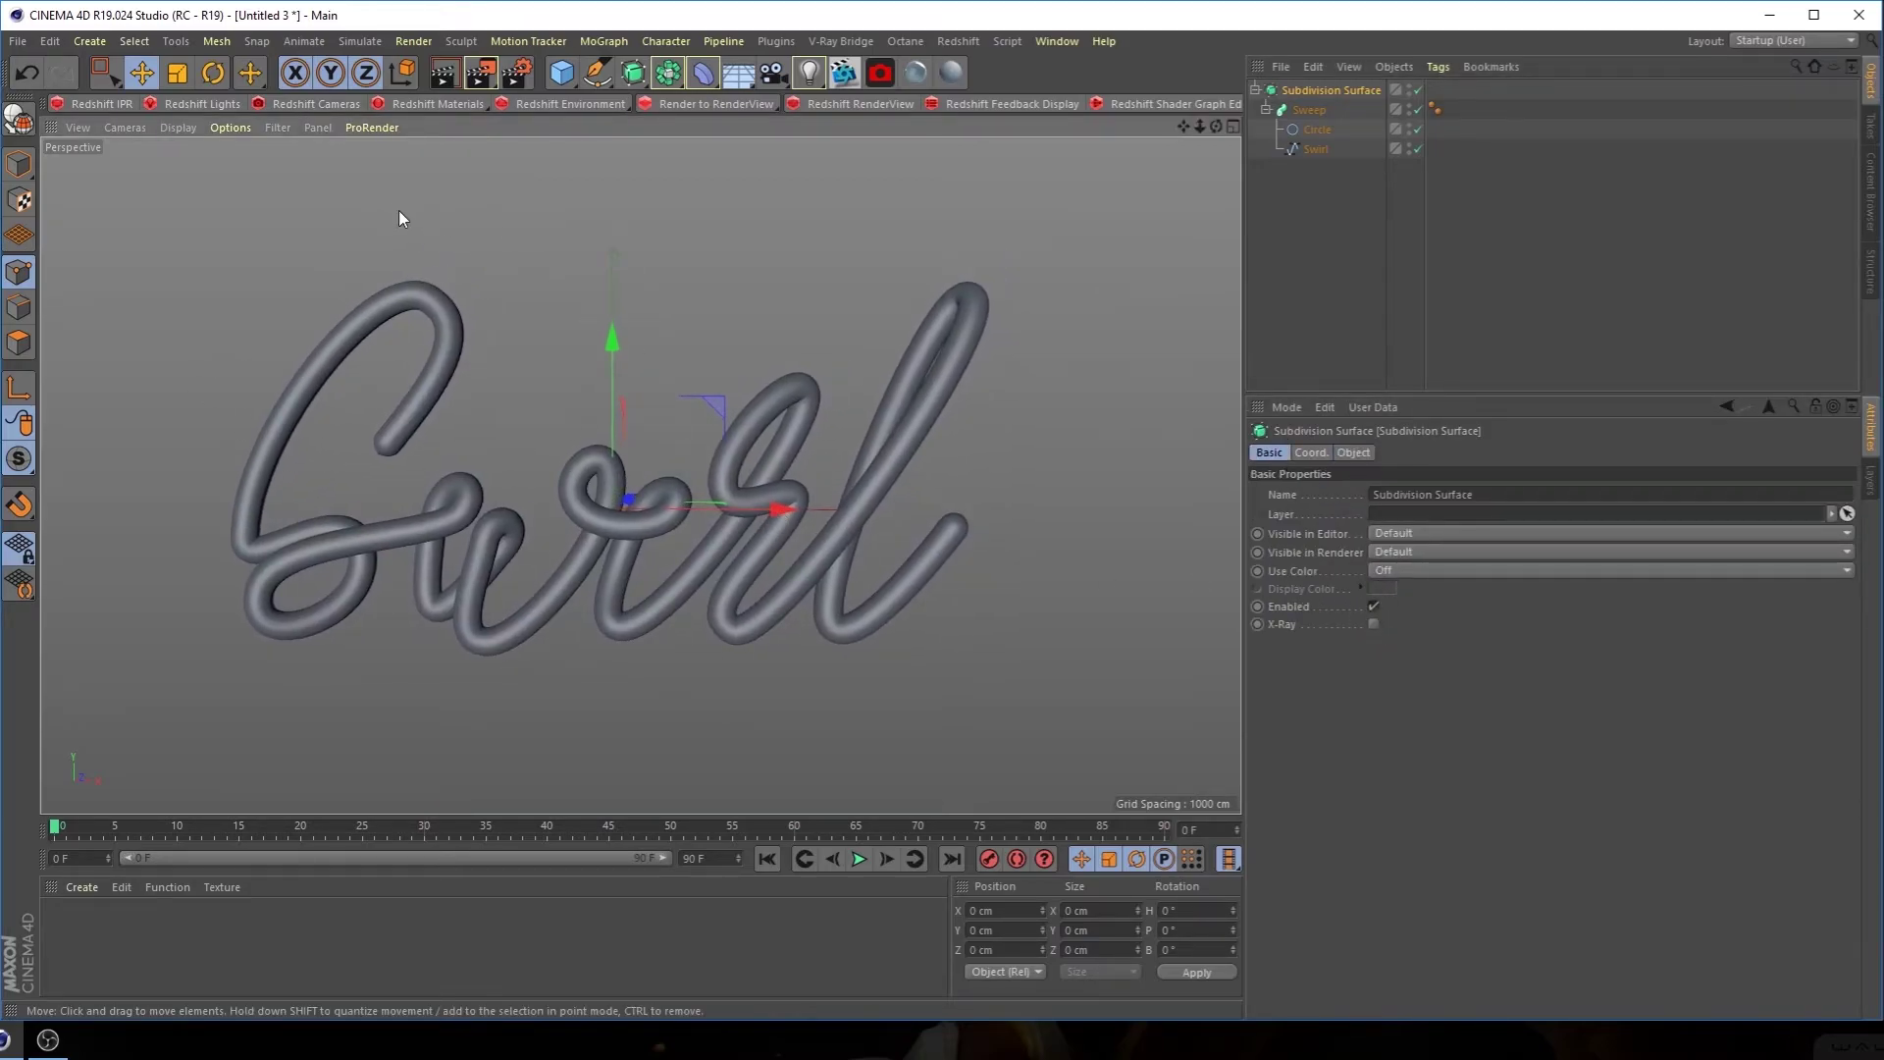
{"action": "left_click", "coordinate": [443, 73]}
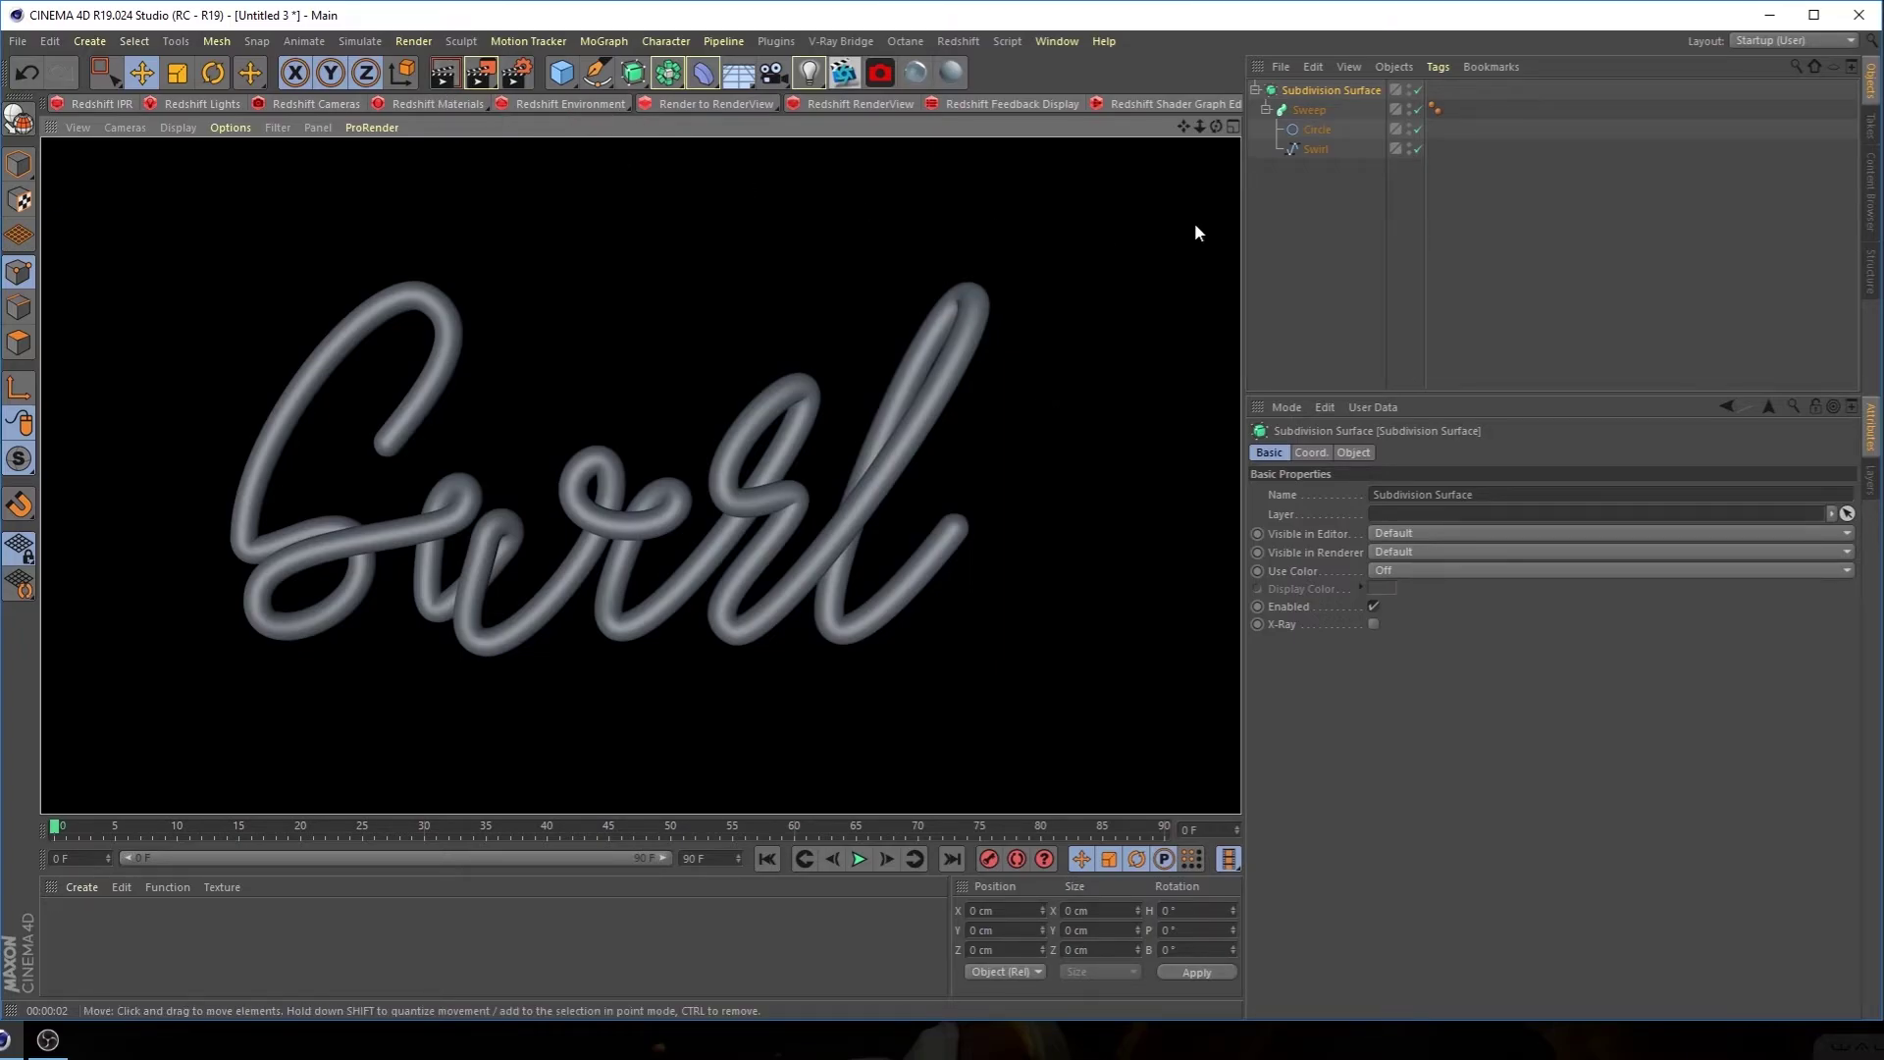
{"action": "left_click", "coordinate": [1274, 231]}
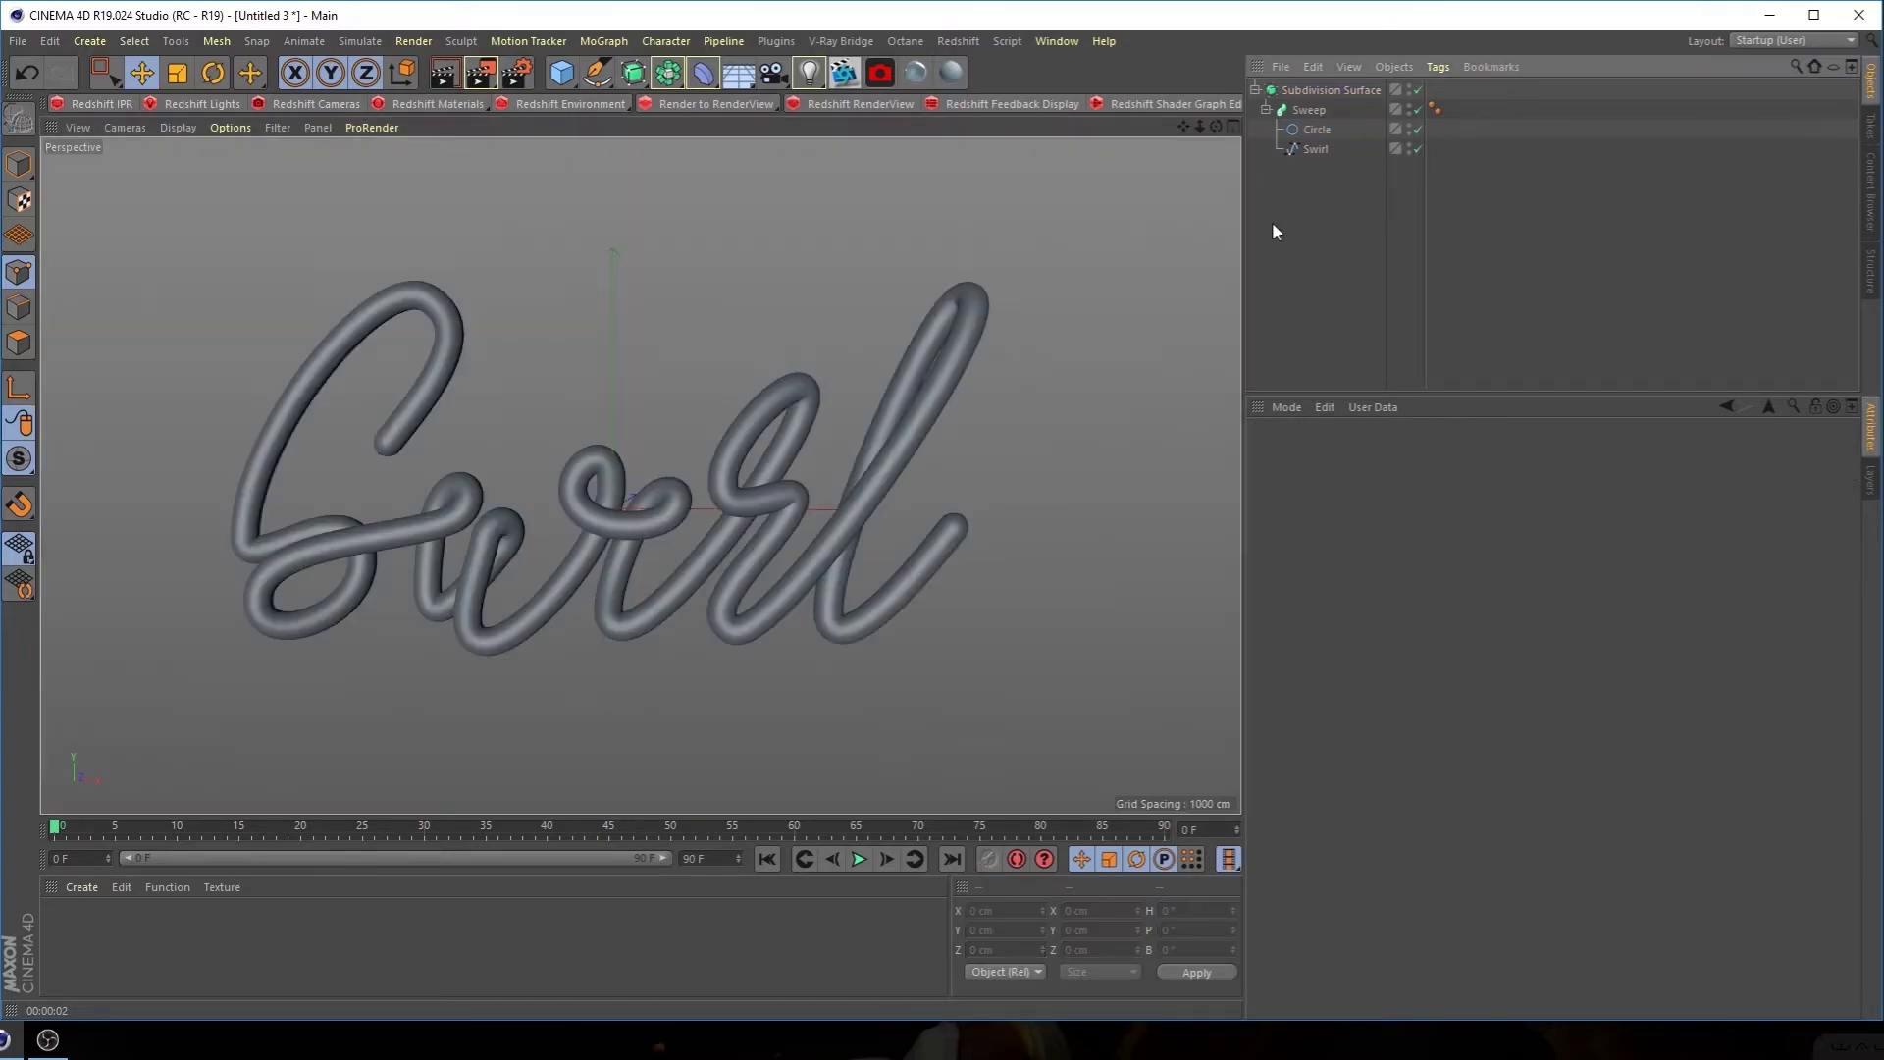
Open the Redshift IPR, dock it beside the perspective view and start its live render
{"action": "left_click", "coordinate": [82, 104]}
{"action": "left_click_drag", "start_coordinate": [75, 204], "coordinate": [44, 263]}
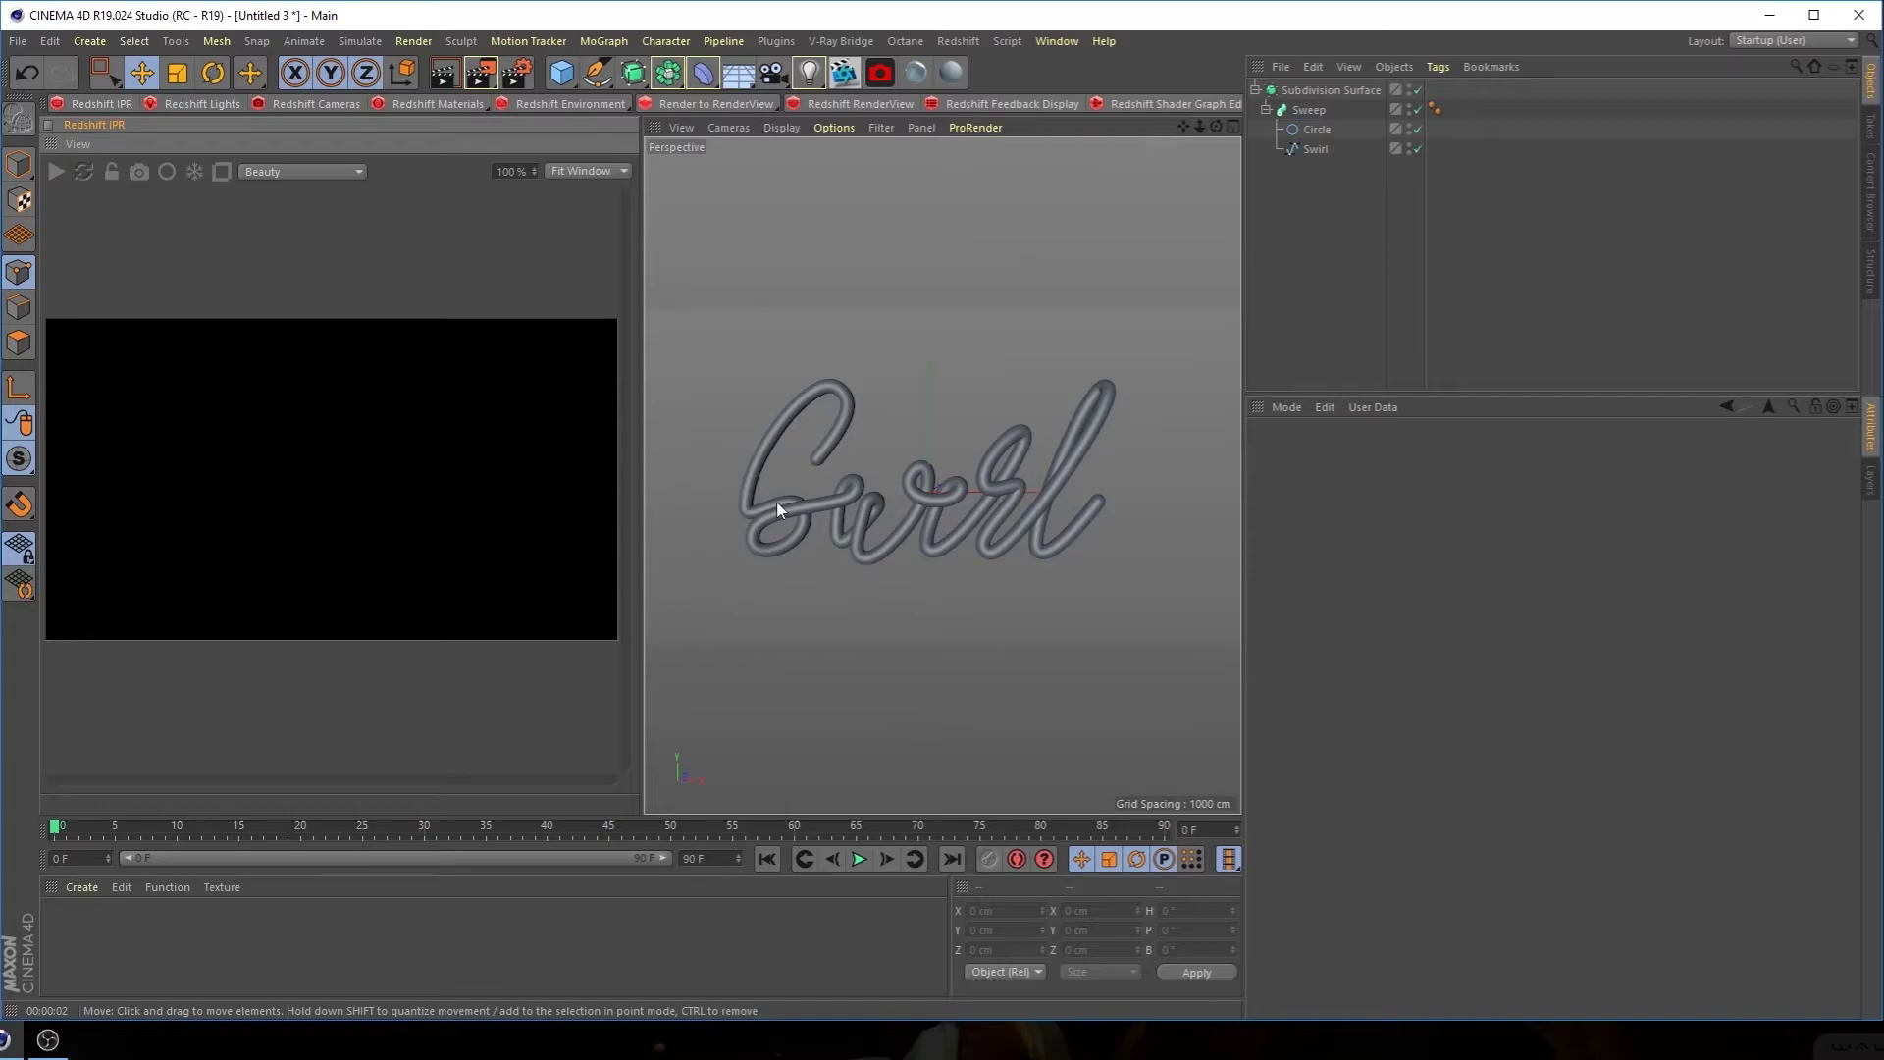
{"action": "left_click", "coordinate": [54, 173]}
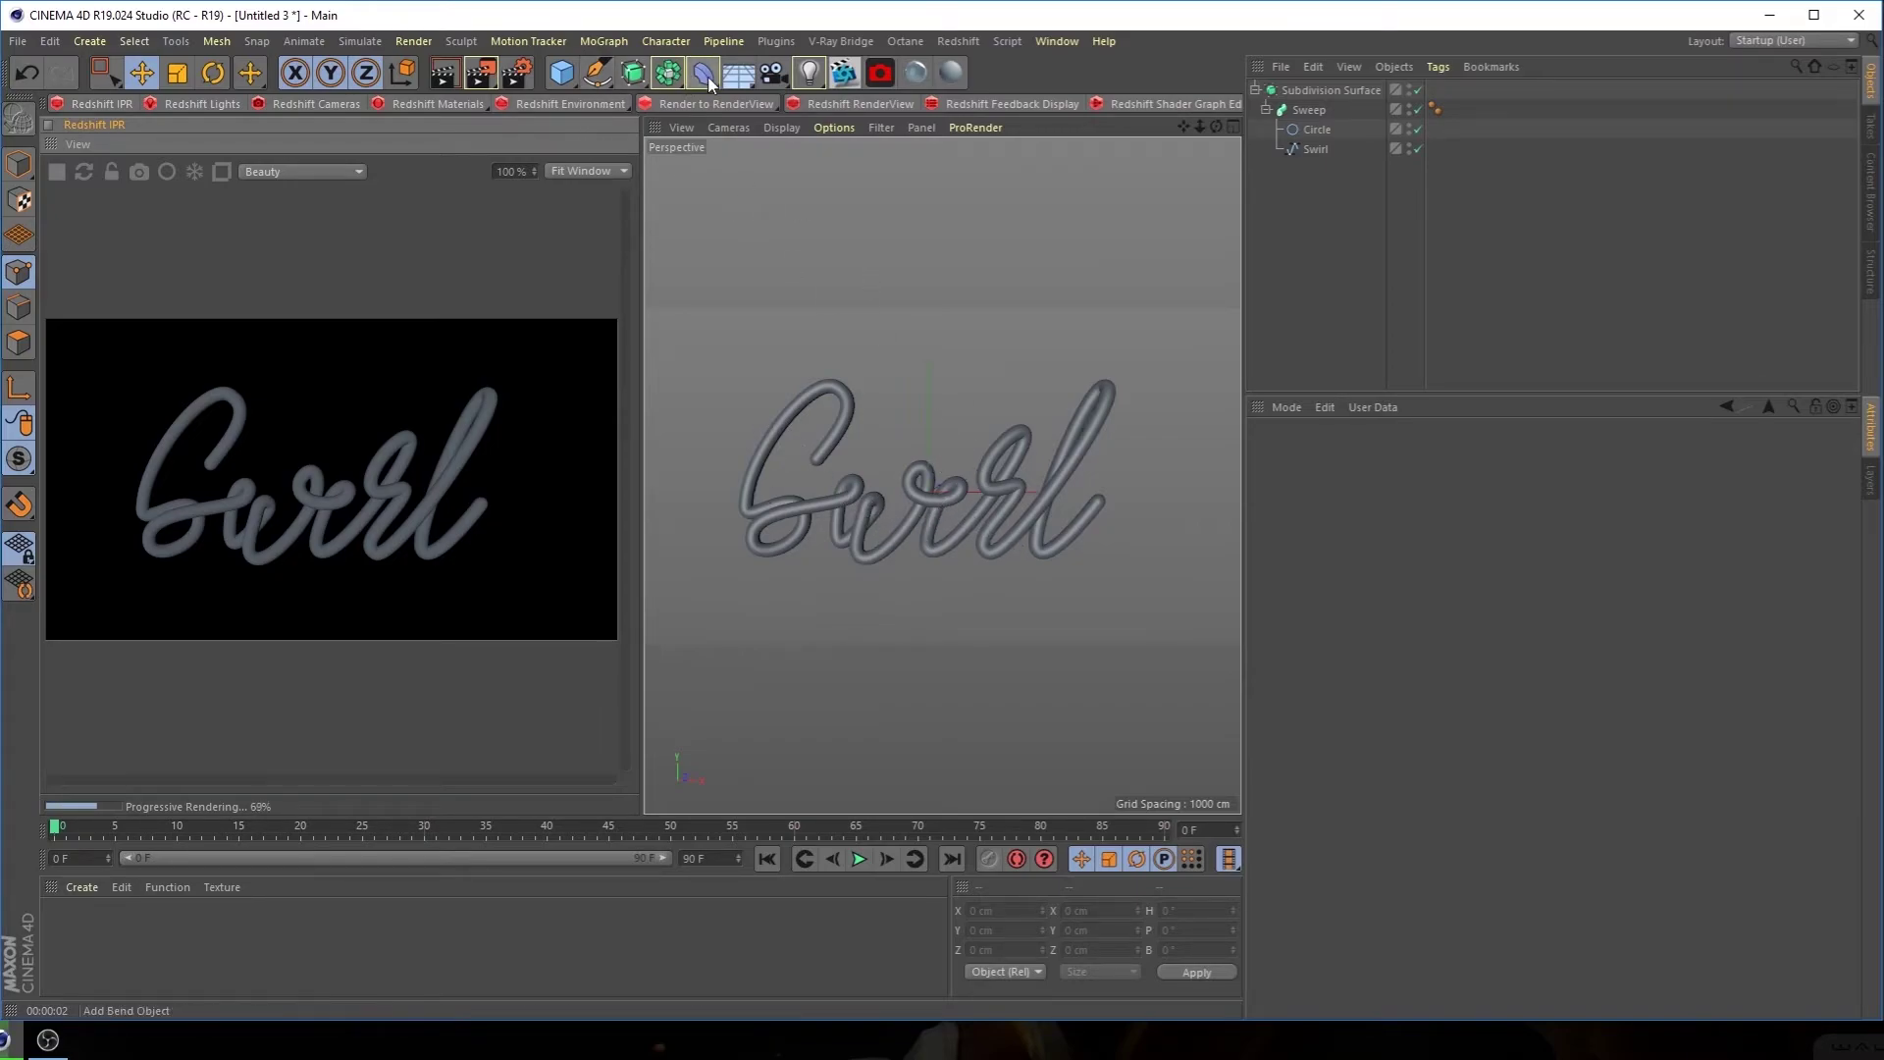
Add a sphere for the dot of the i and reduce its radius to 32 cm
{"action": "left_click", "coordinate": [573, 75]}
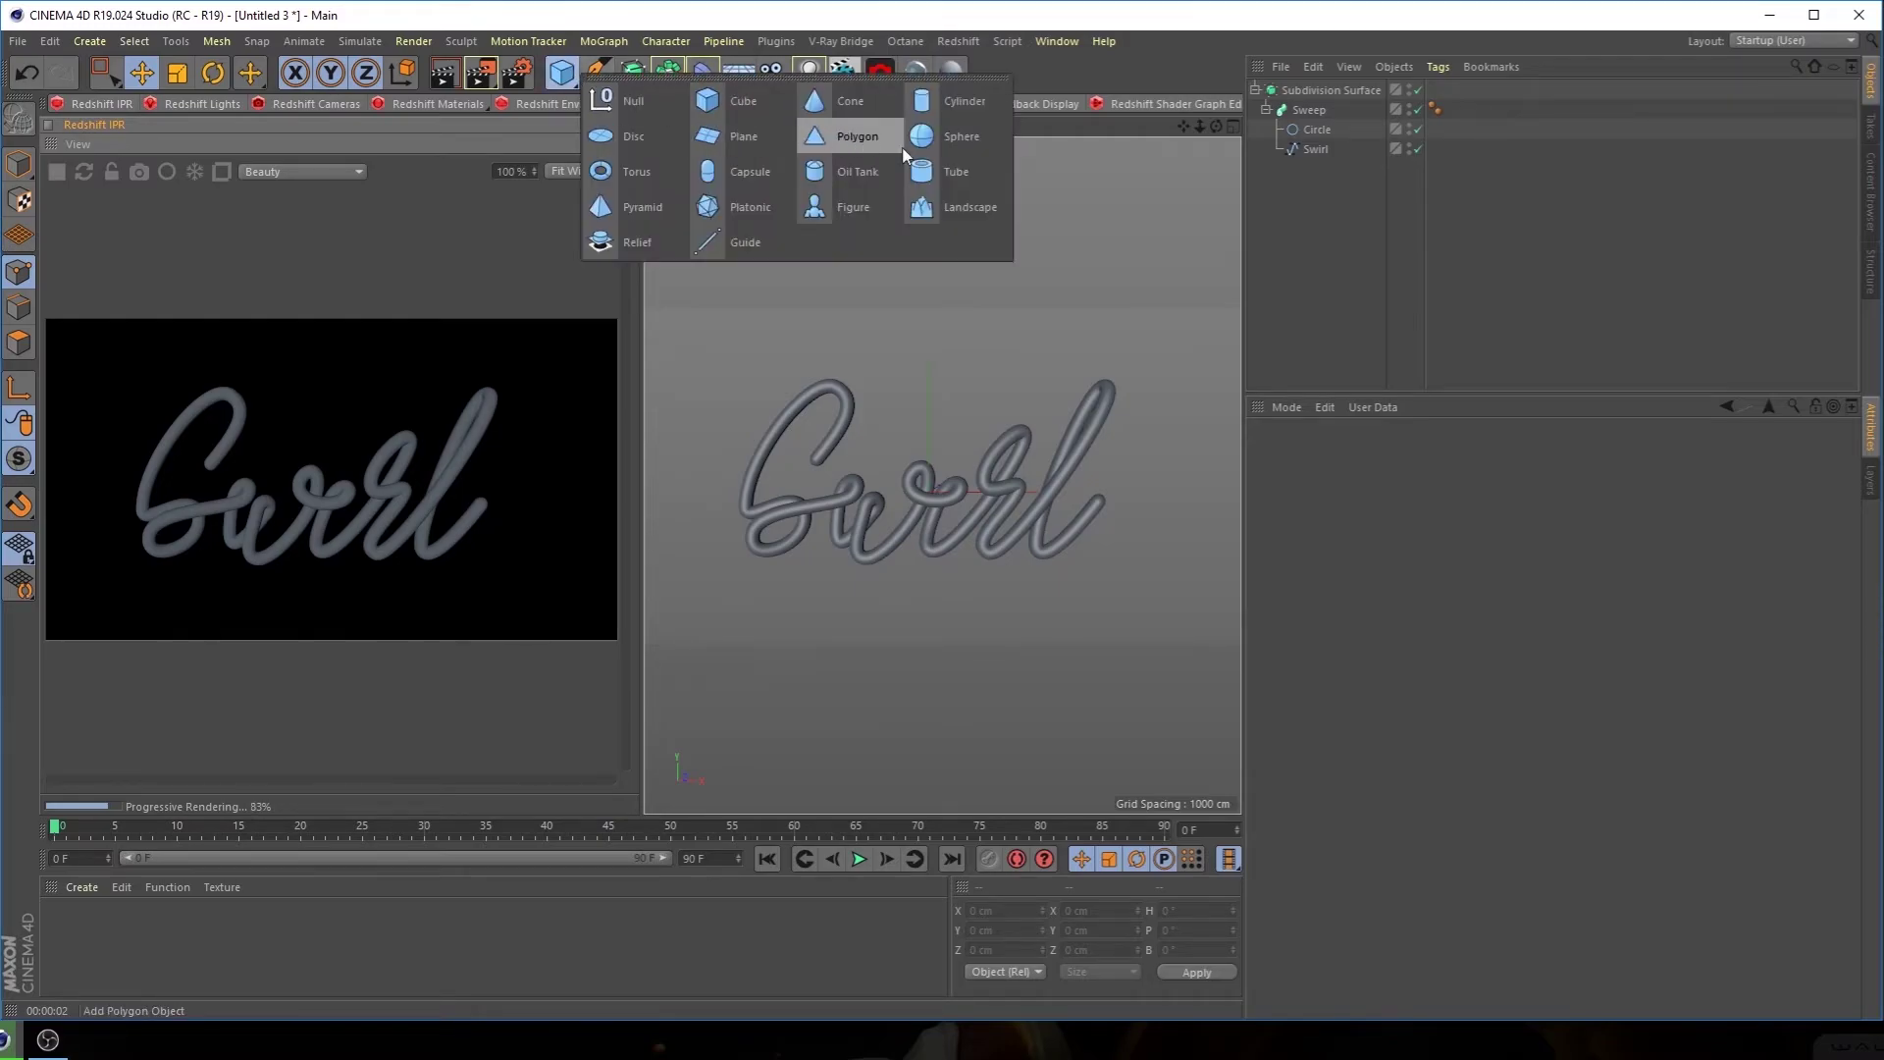
{"action": "left_click", "coordinate": [836, 136]}
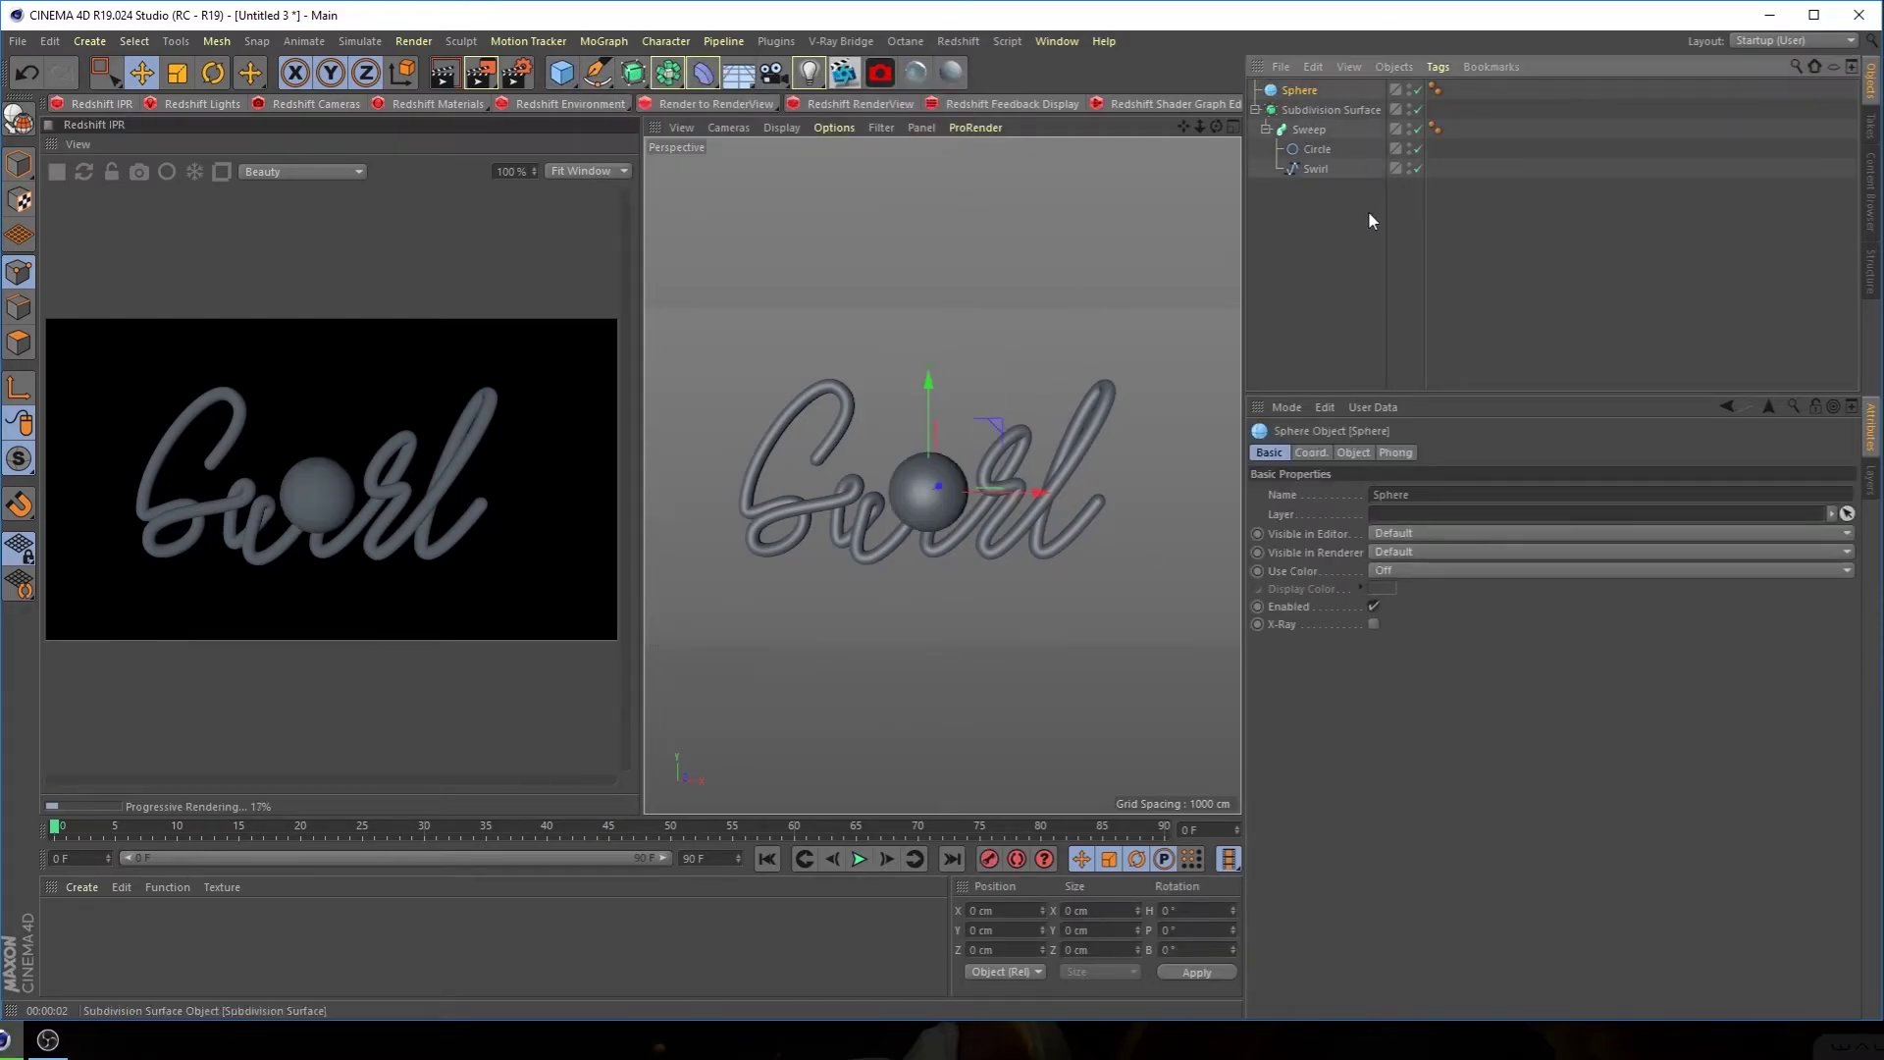
{"action": "left_click", "coordinate": [1358, 453]}
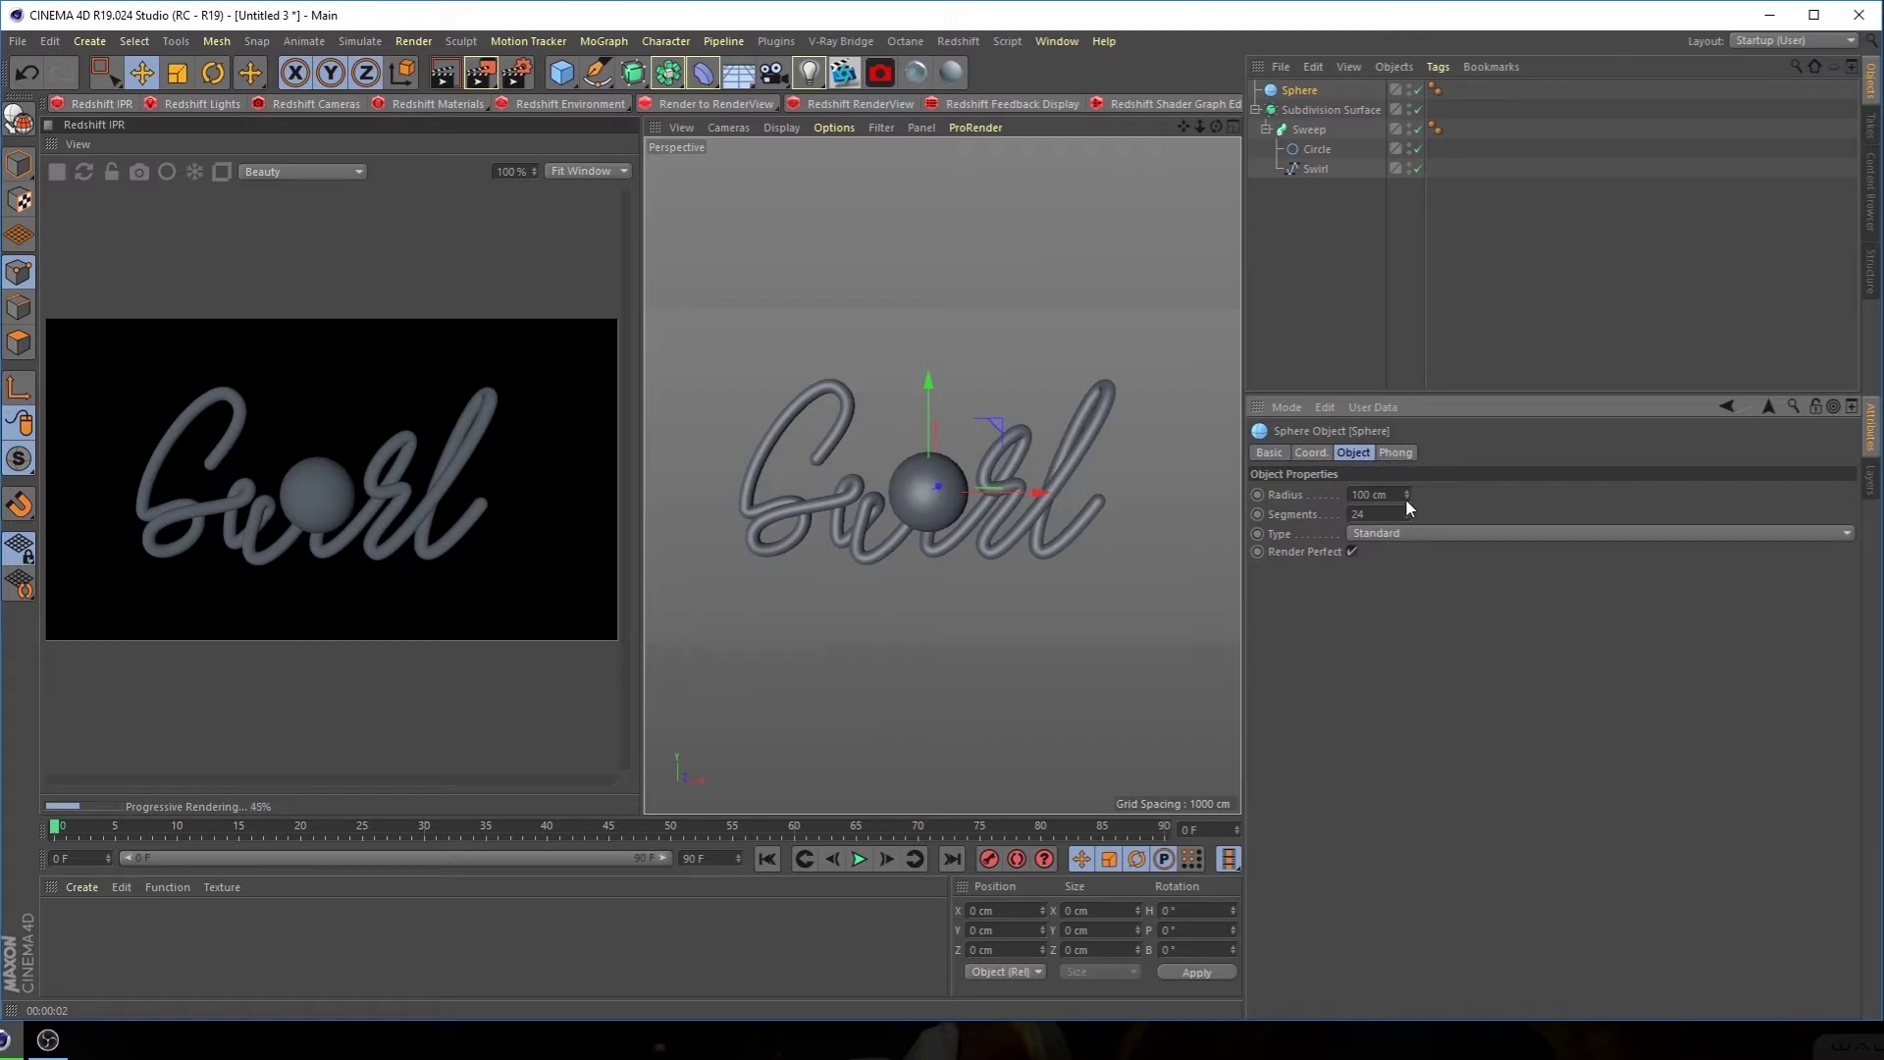
{"action": "left_click_drag", "start_coordinate": [1407, 494], "coordinate": [1340, 498]}
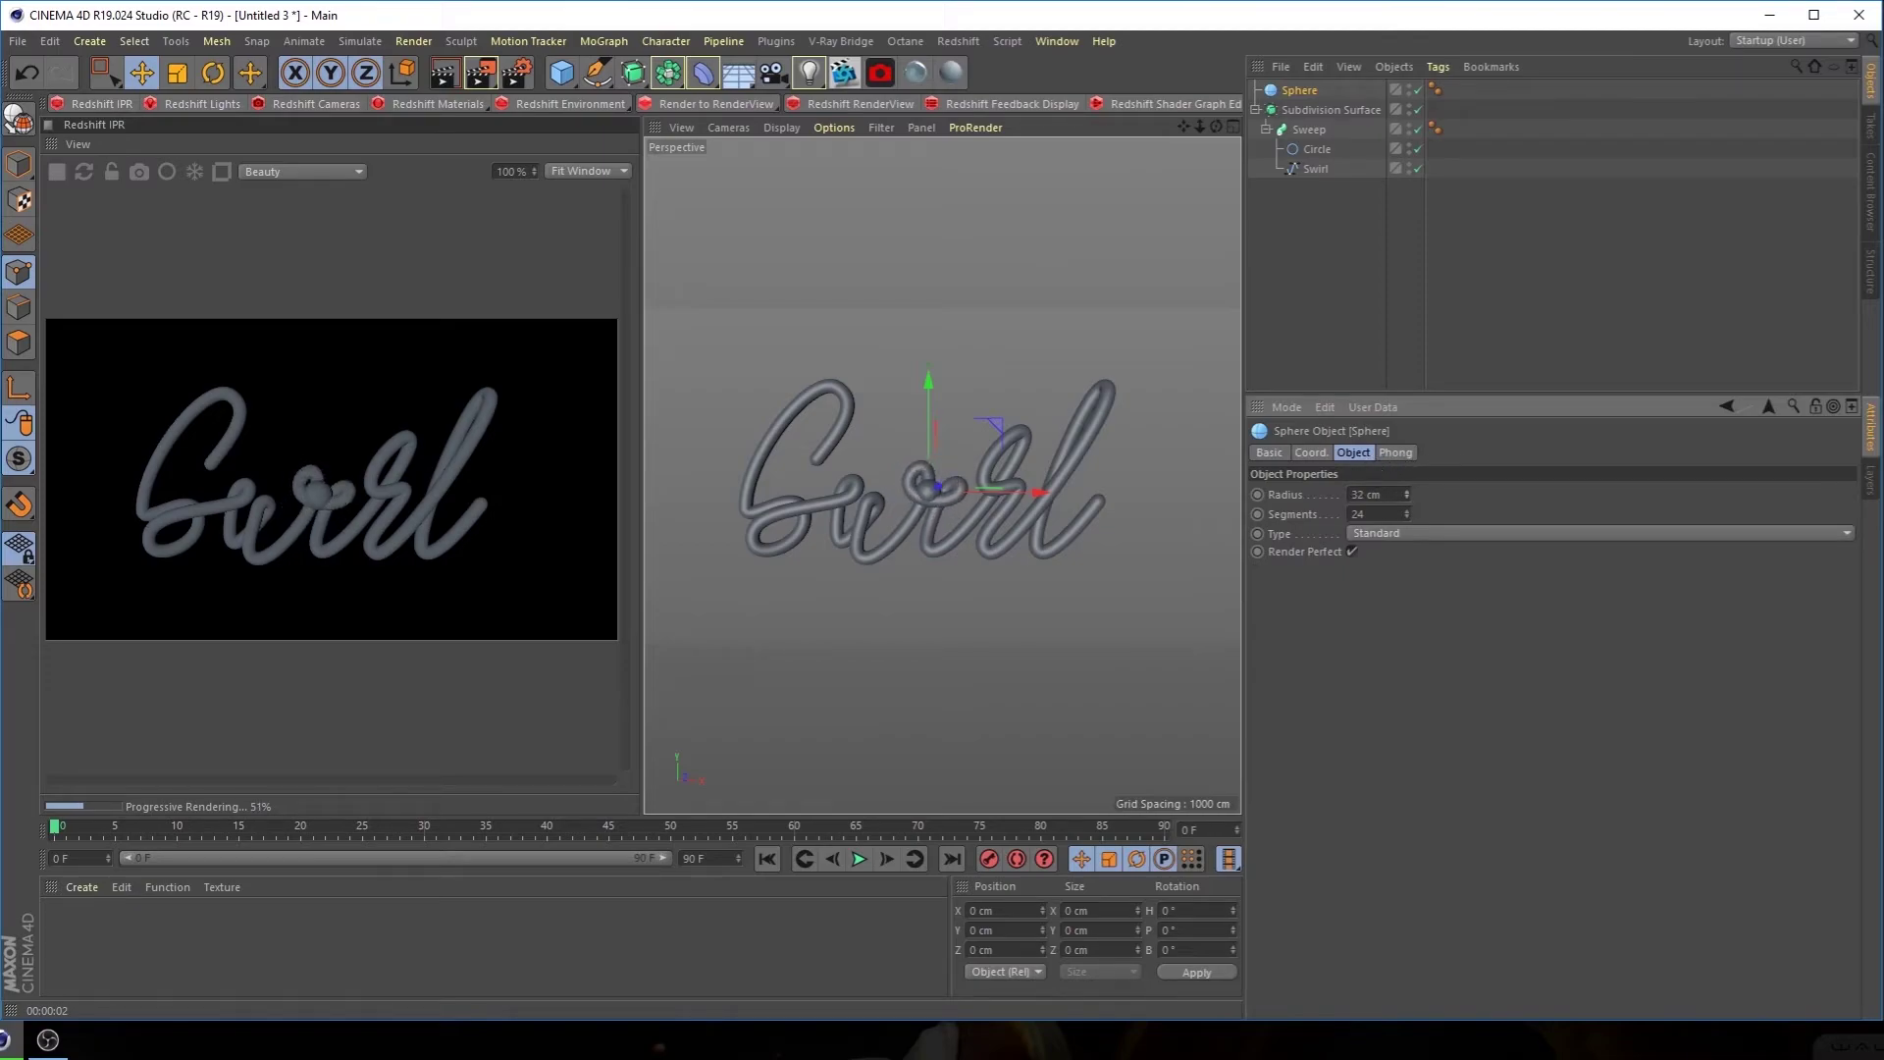
Place the sphere above the i's stroke and set its radius to 26 cm
{"action": "scroll", "coordinate": [941, 530], "scroll_direction": "up", "scroll_amount": 10}
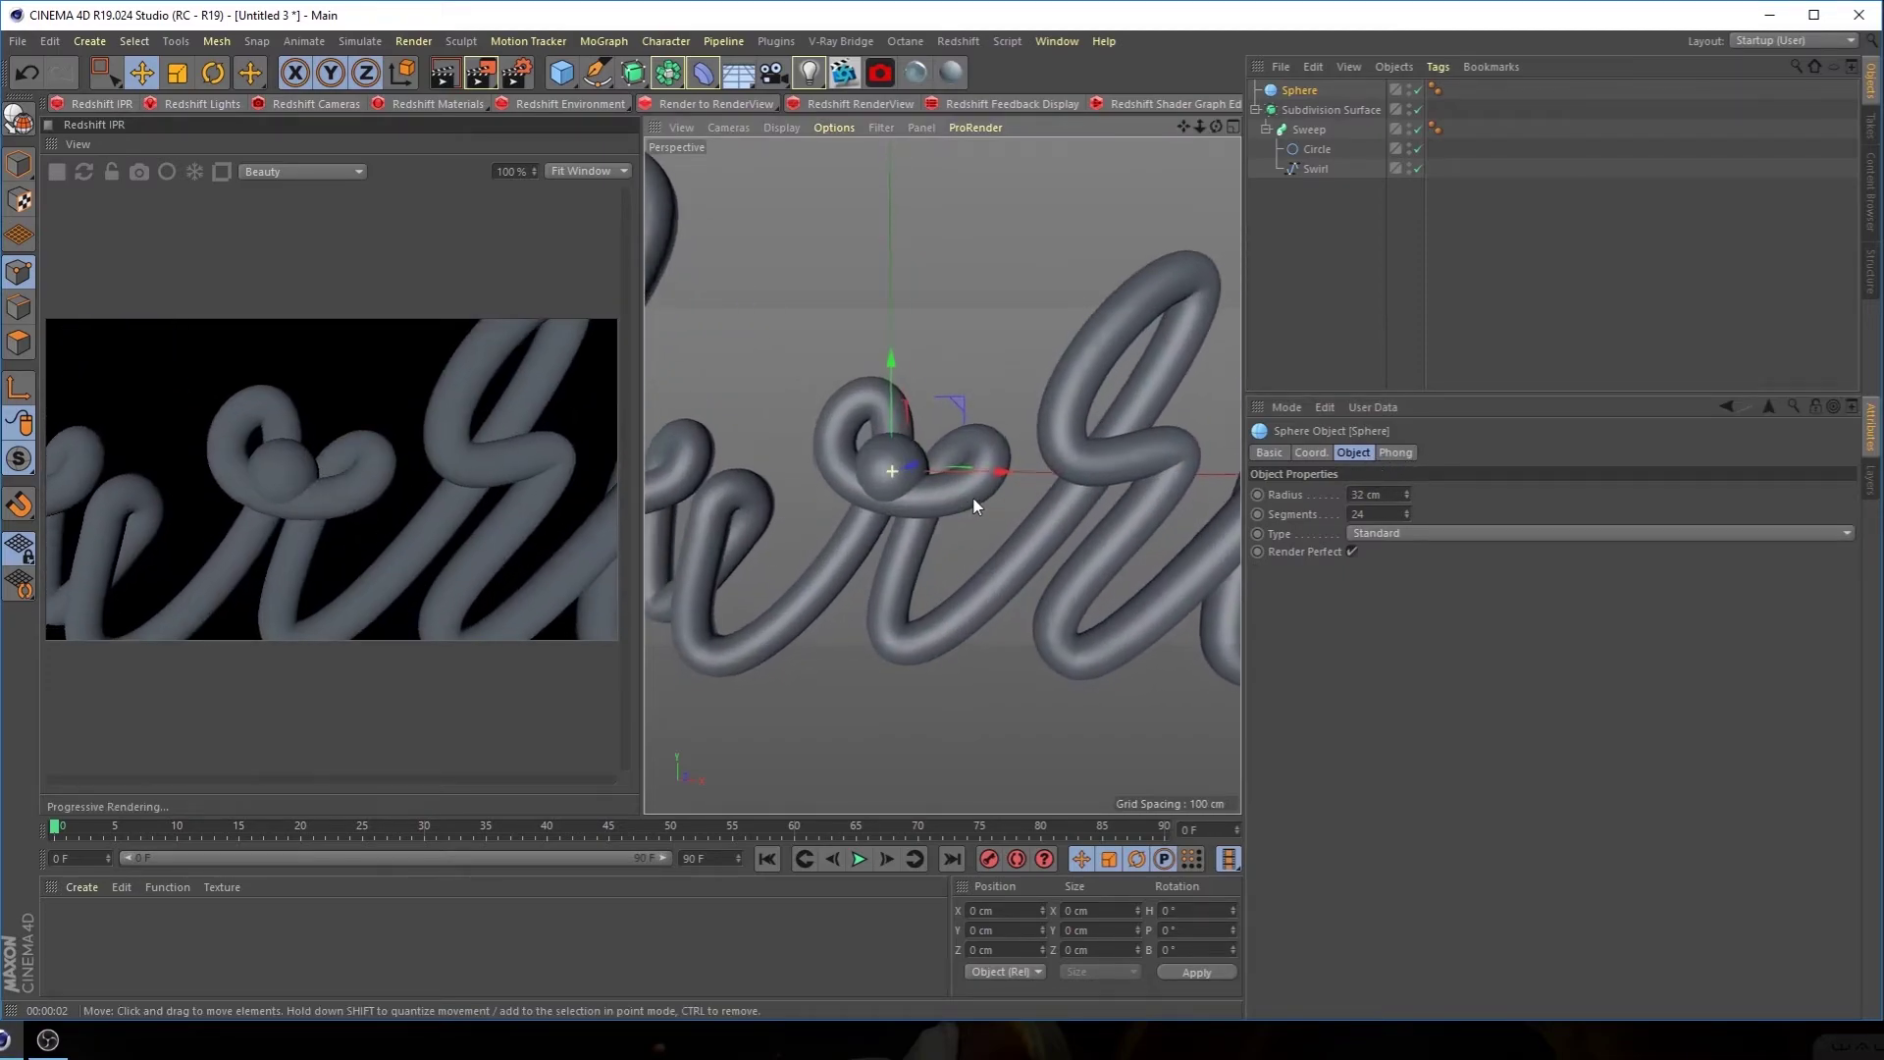
{"action": "left_click_drag", "start_coordinate": [947, 452], "coordinate": [1077, 493]}
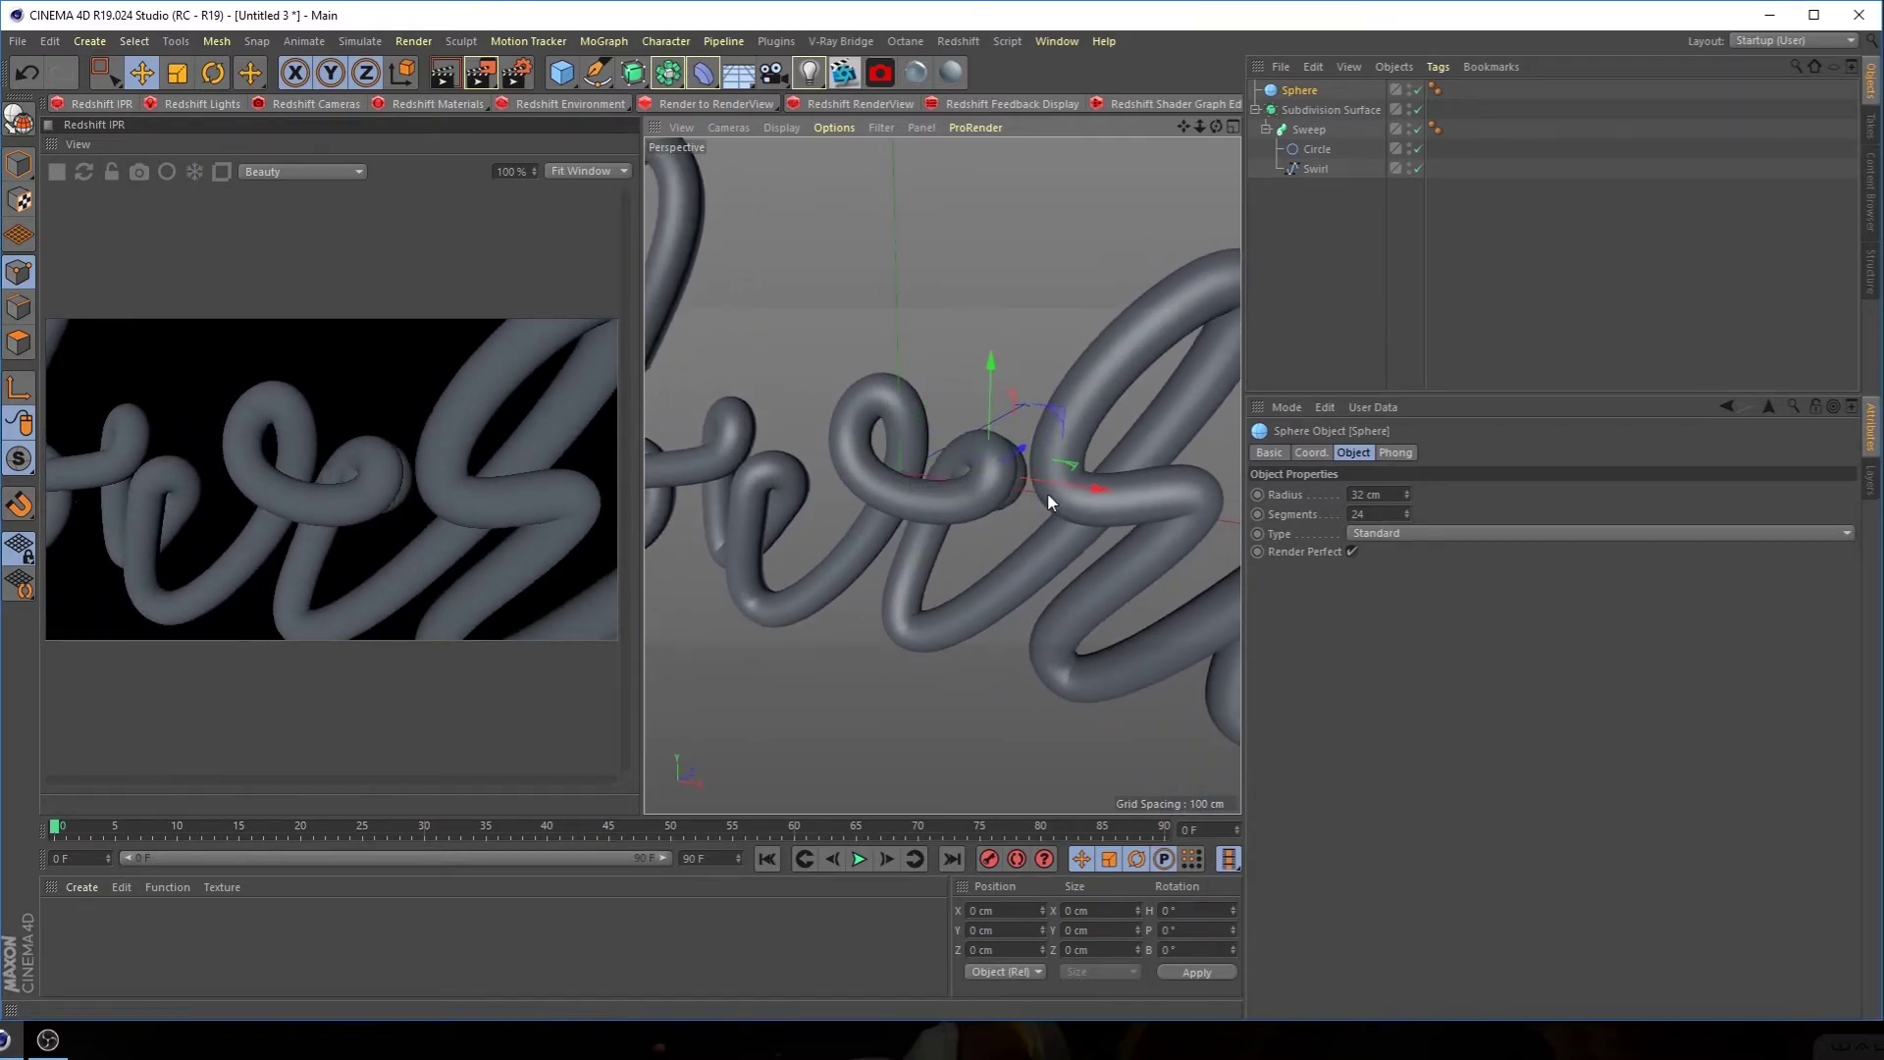
{"action": "left_click_drag", "start_coordinate": [989, 415], "coordinate": [982, 322]}
{"action": "left_click_drag", "start_coordinate": [1407, 493], "coordinate": [1407, 501]}
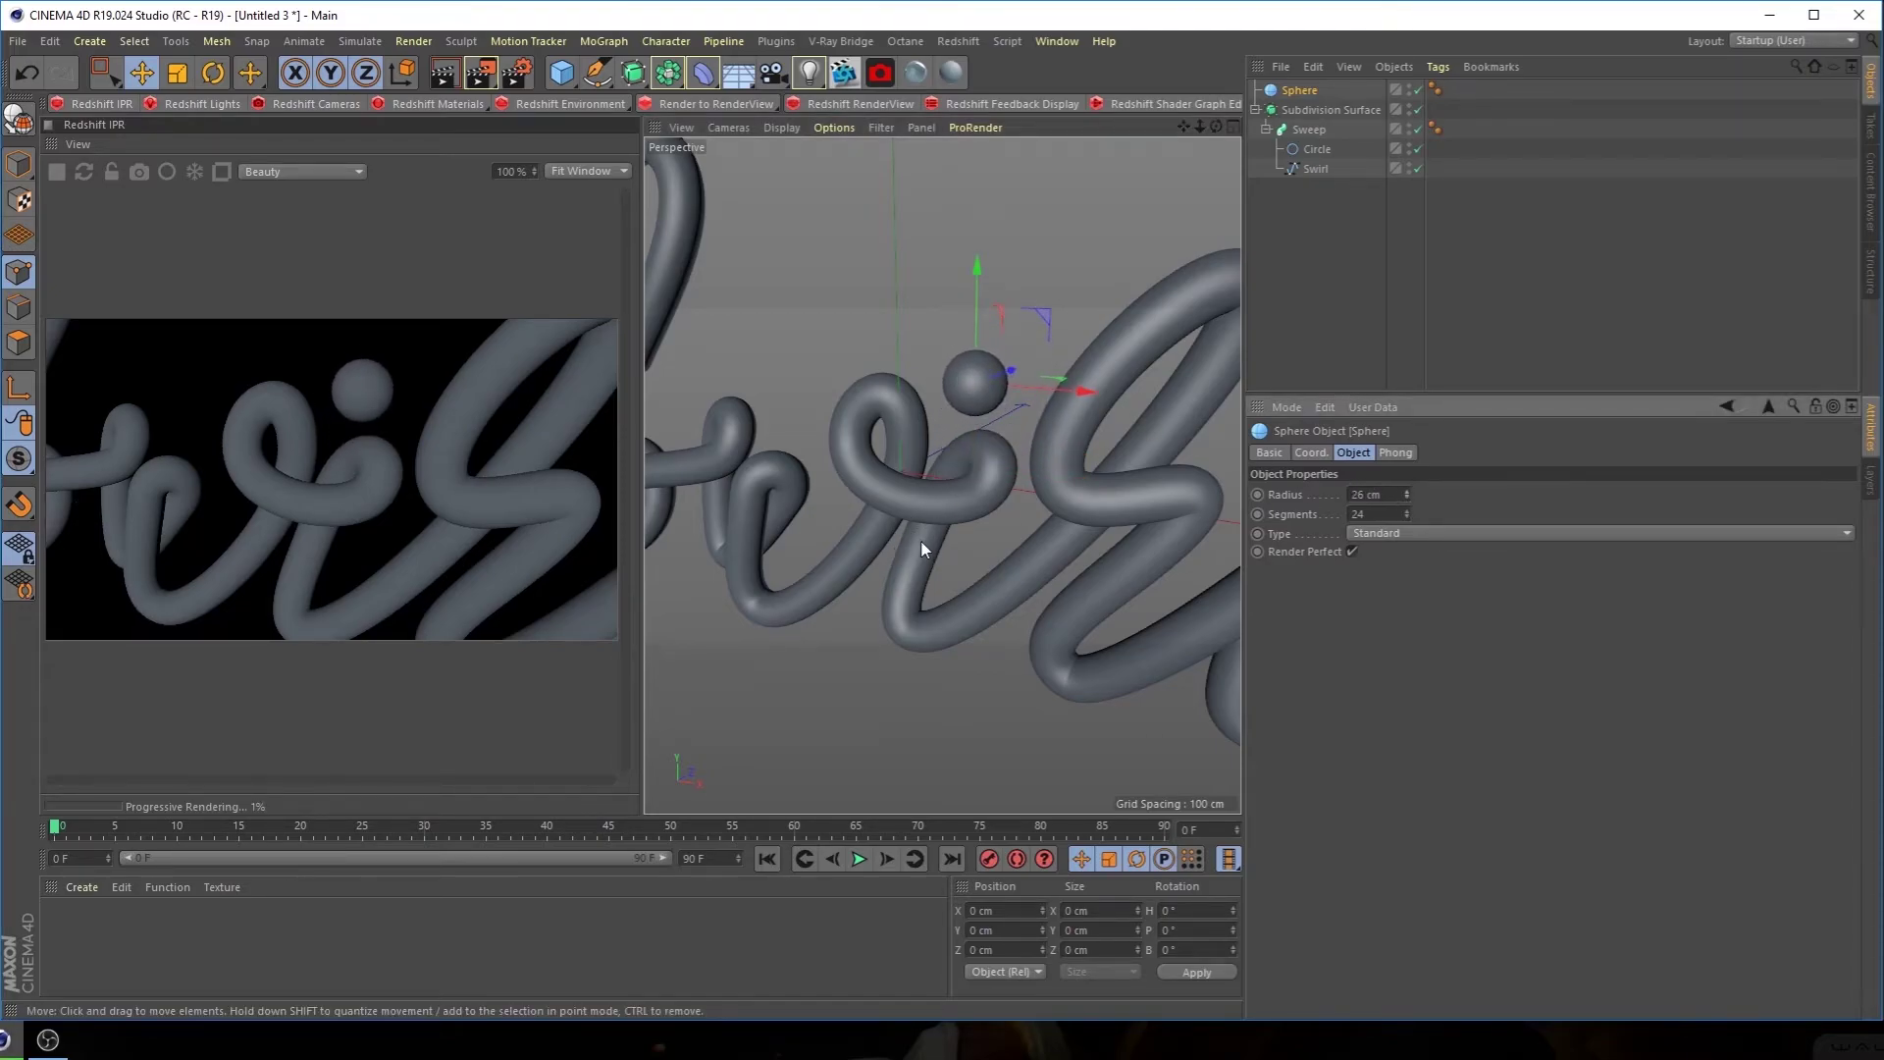
Align the sphere in depth with the i's stroke and nudge it slightly along X to centre it as the dot
{"action": "left_click_drag", "start_coordinate": [926, 547], "coordinate": [1020, 489], "text": "alt"}
{"action": "left_click_drag", "start_coordinate": [1050, 384], "coordinate": [910, 590]}
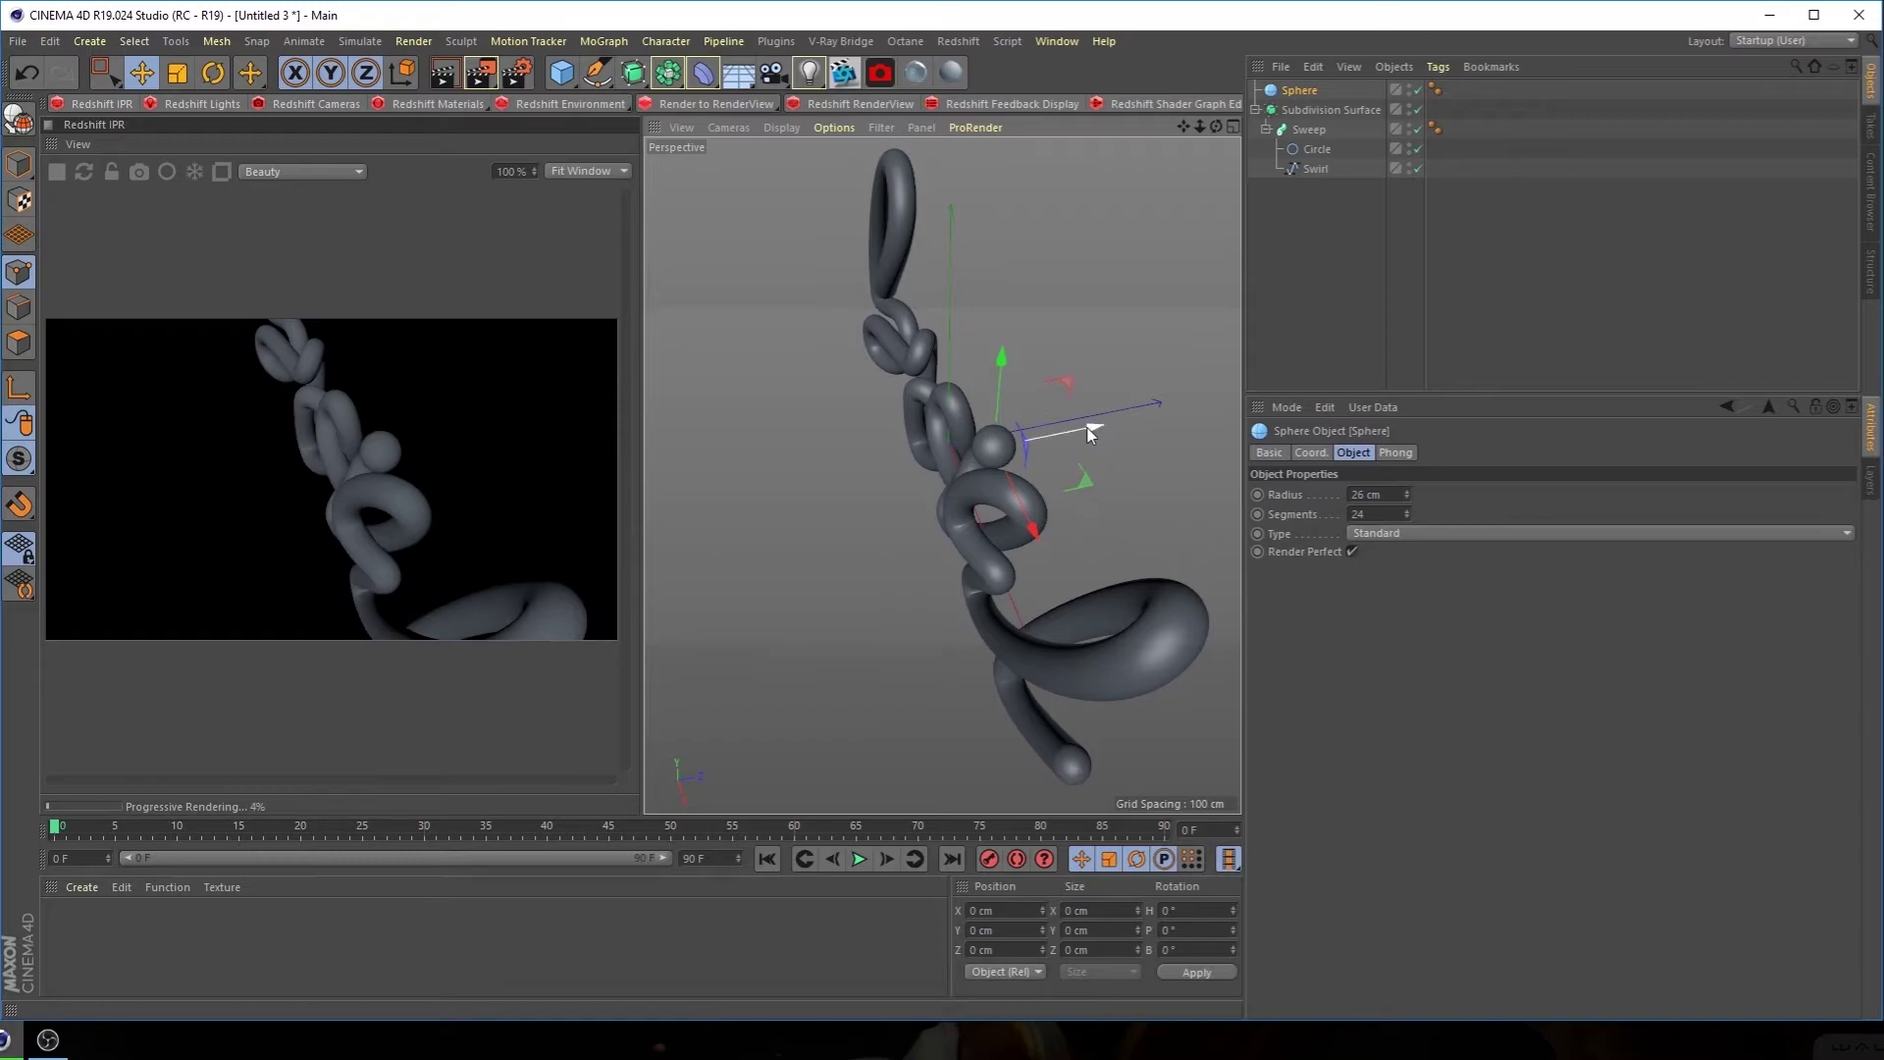
{"action": "left_click_drag", "start_coordinate": [1067, 471], "coordinate": [1154, 440], "text": "alt"}
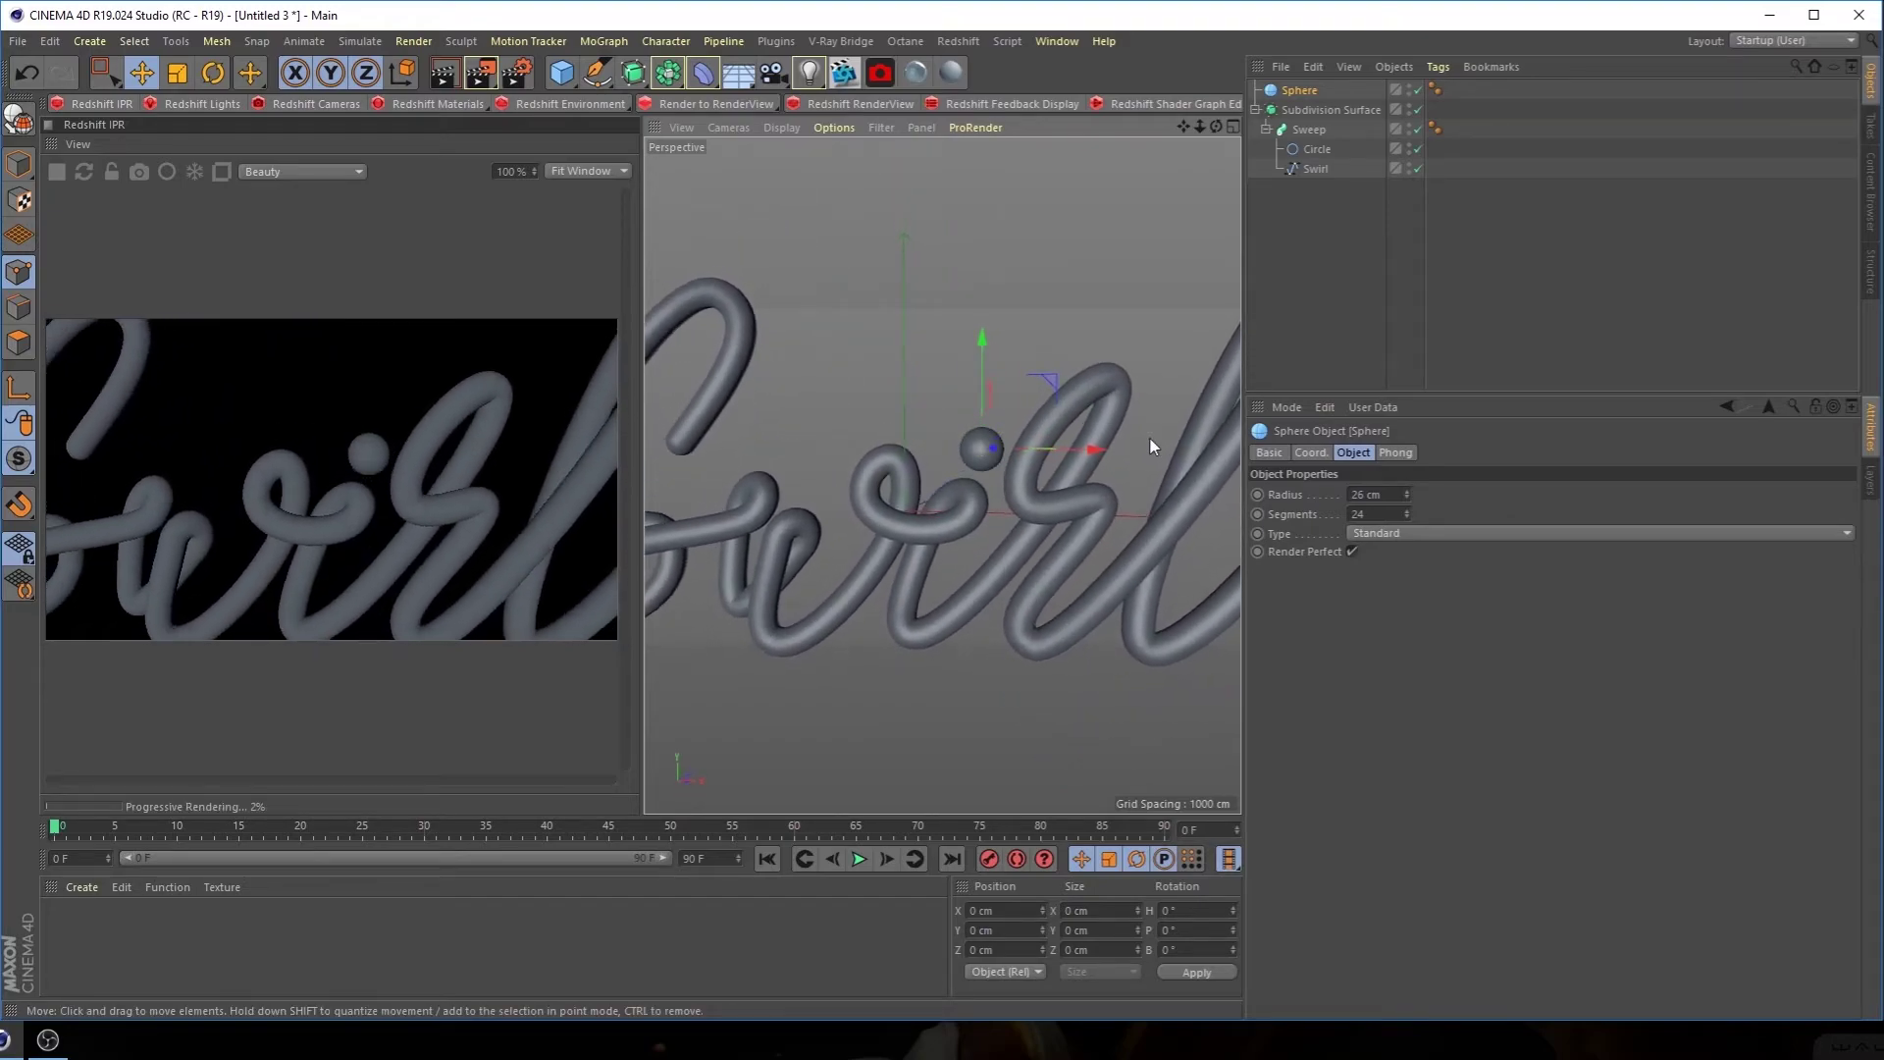
{"action": "right_click_drag", "start_coordinate": [1095, 487], "coordinate": [1024, 502], "text": "alt"}
{"action": "middle_click_drag", "start_coordinate": [1024, 503], "coordinate": [946, 490], "text": "alt"}
{"action": "left_click_drag", "start_coordinate": [946, 490], "coordinate": [940, 493], "text": "alt"}
{"action": "right_click_drag", "start_coordinate": [940, 492], "coordinate": [955, 511], "text": "alt"}
{"action": "left_click_drag", "start_coordinate": [956, 510], "coordinate": [960, 510], "text": "alt"}
{"action": "middle_click_drag", "start_coordinate": [956, 511], "coordinate": [964, 526], "text": "alt"}
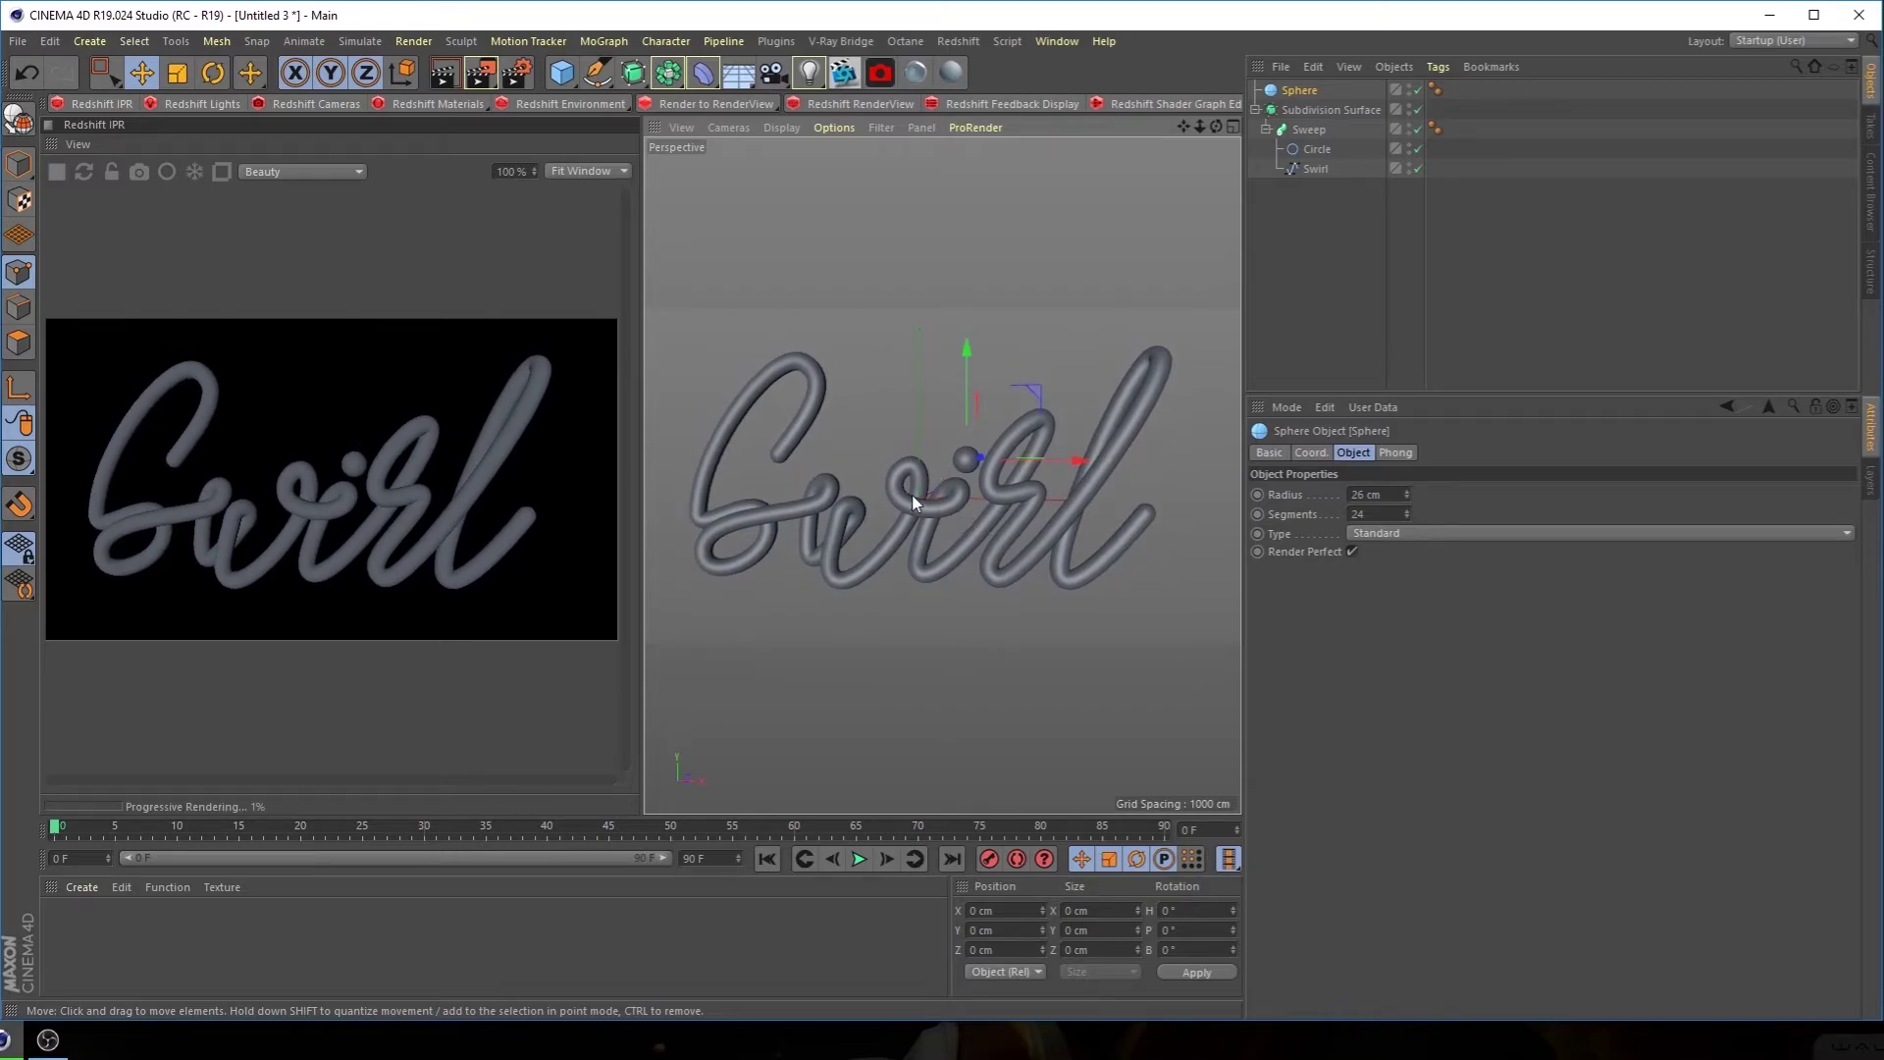
{"action": "left_click_drag", "start_coordinate": [1043, 460], "coordinate": [1039, 460]}
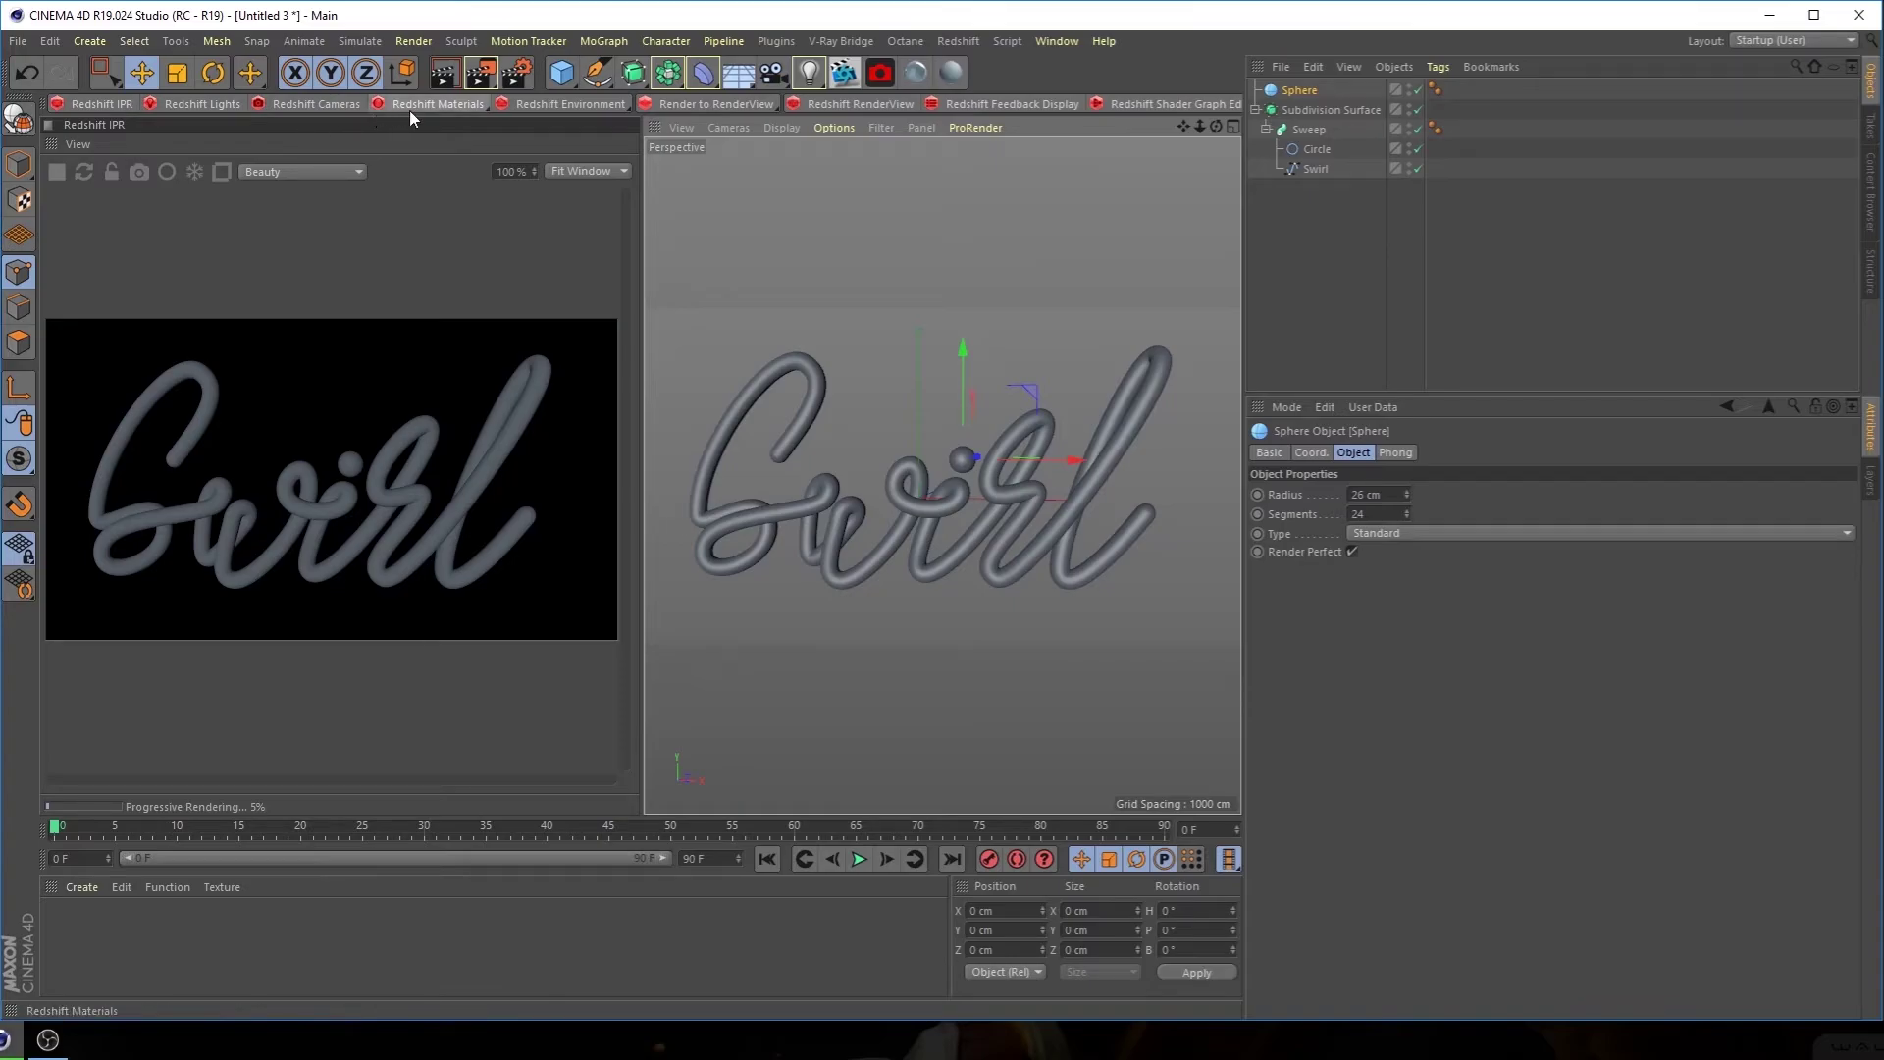
Add a Redshift camera from the current view of the lettering
{"action": "left_click", "coordinate": [333, 106]}
{"action": "mouse_move", "coordinate": [355, 111]}
{"action": "left_click", "coordinate": [456, 110]}
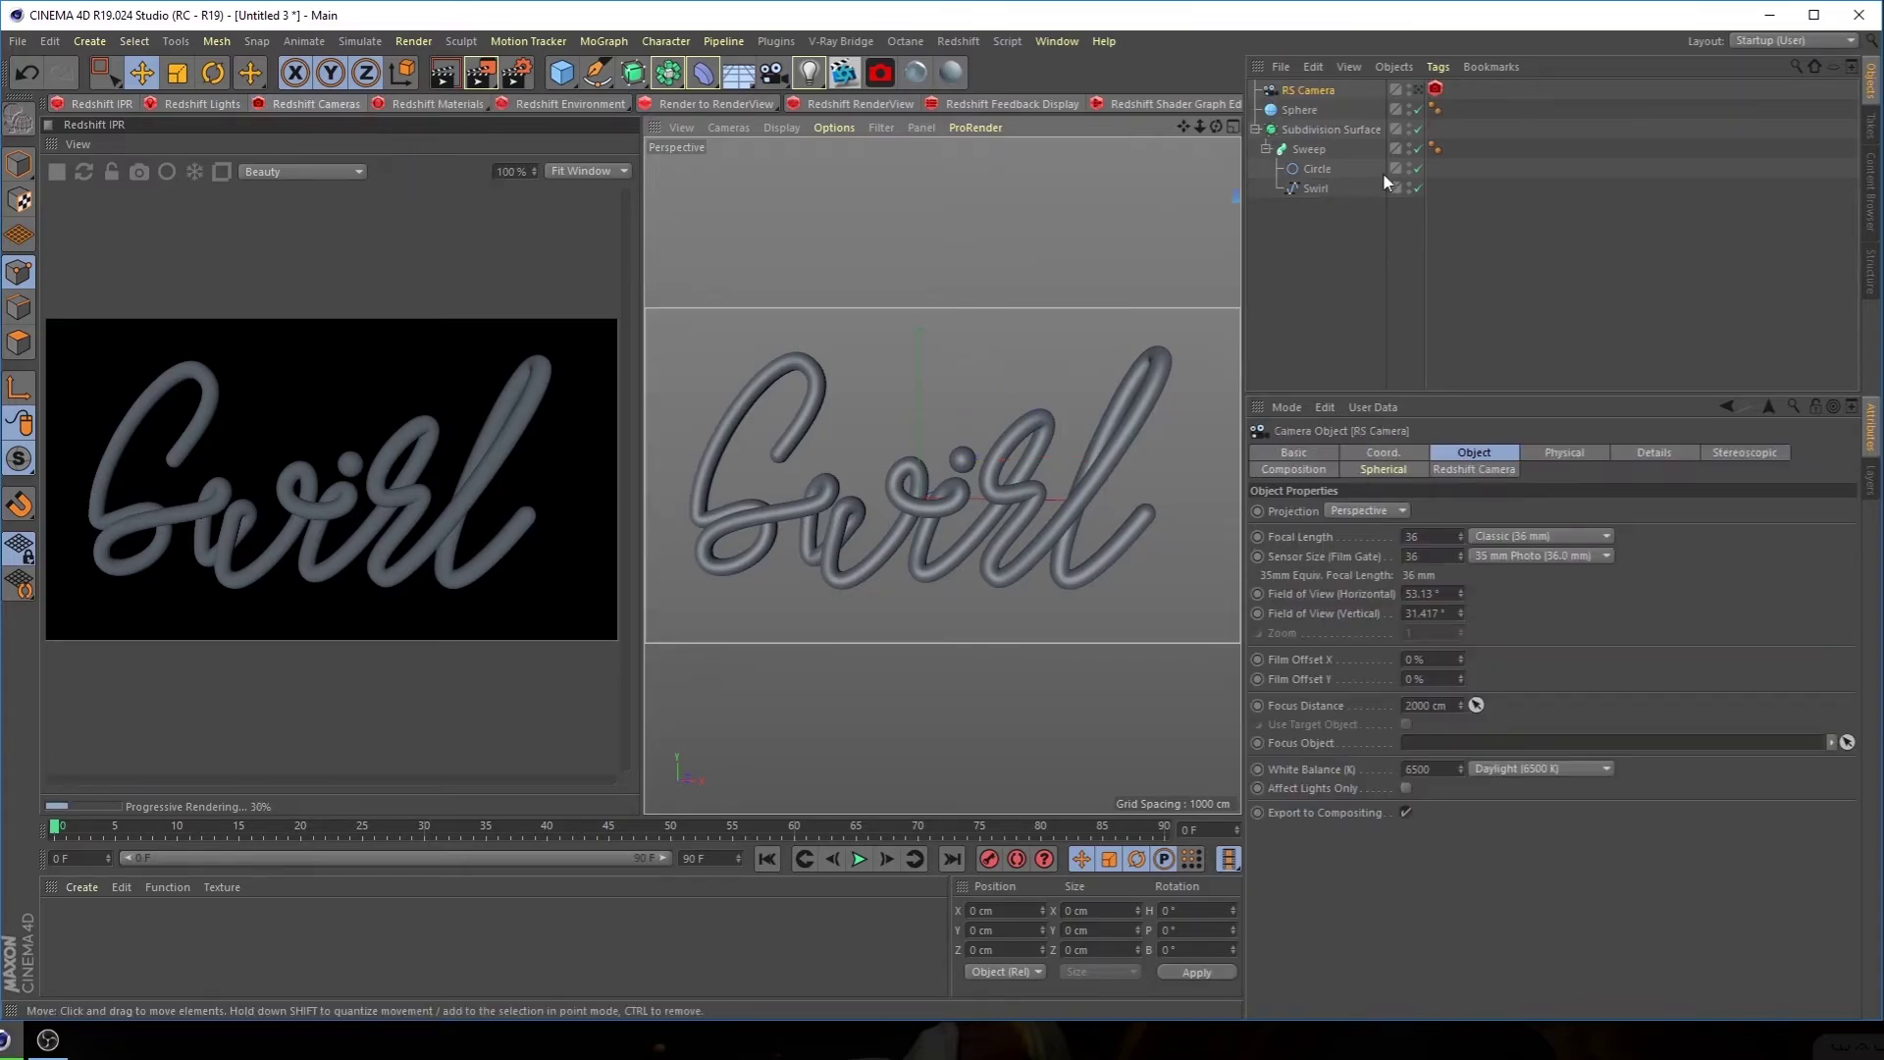
{"action": "left_click", "coordinate": [1299, 279]}
{"action": "left_click", "coordinate": [1418, 90]}
{"action": "mouse_move", "coordinate": [988, 484]}
{"action": "middle_mouse_down", "text": "alt"}
{"action": "mouse_move", "coordinate": [1017, 487]}
{"action": "mouse_move", "coordinate": [937, 549]}
{"action": "mouse_move", "coordinate": [740, 585]}
{"action": "mouse_move", "coordinate": [675, 571]}
{"action": "mouse_move", "coordinate": [982, 520]}
{"action": "middle_mouse_up", "text": "alt"}
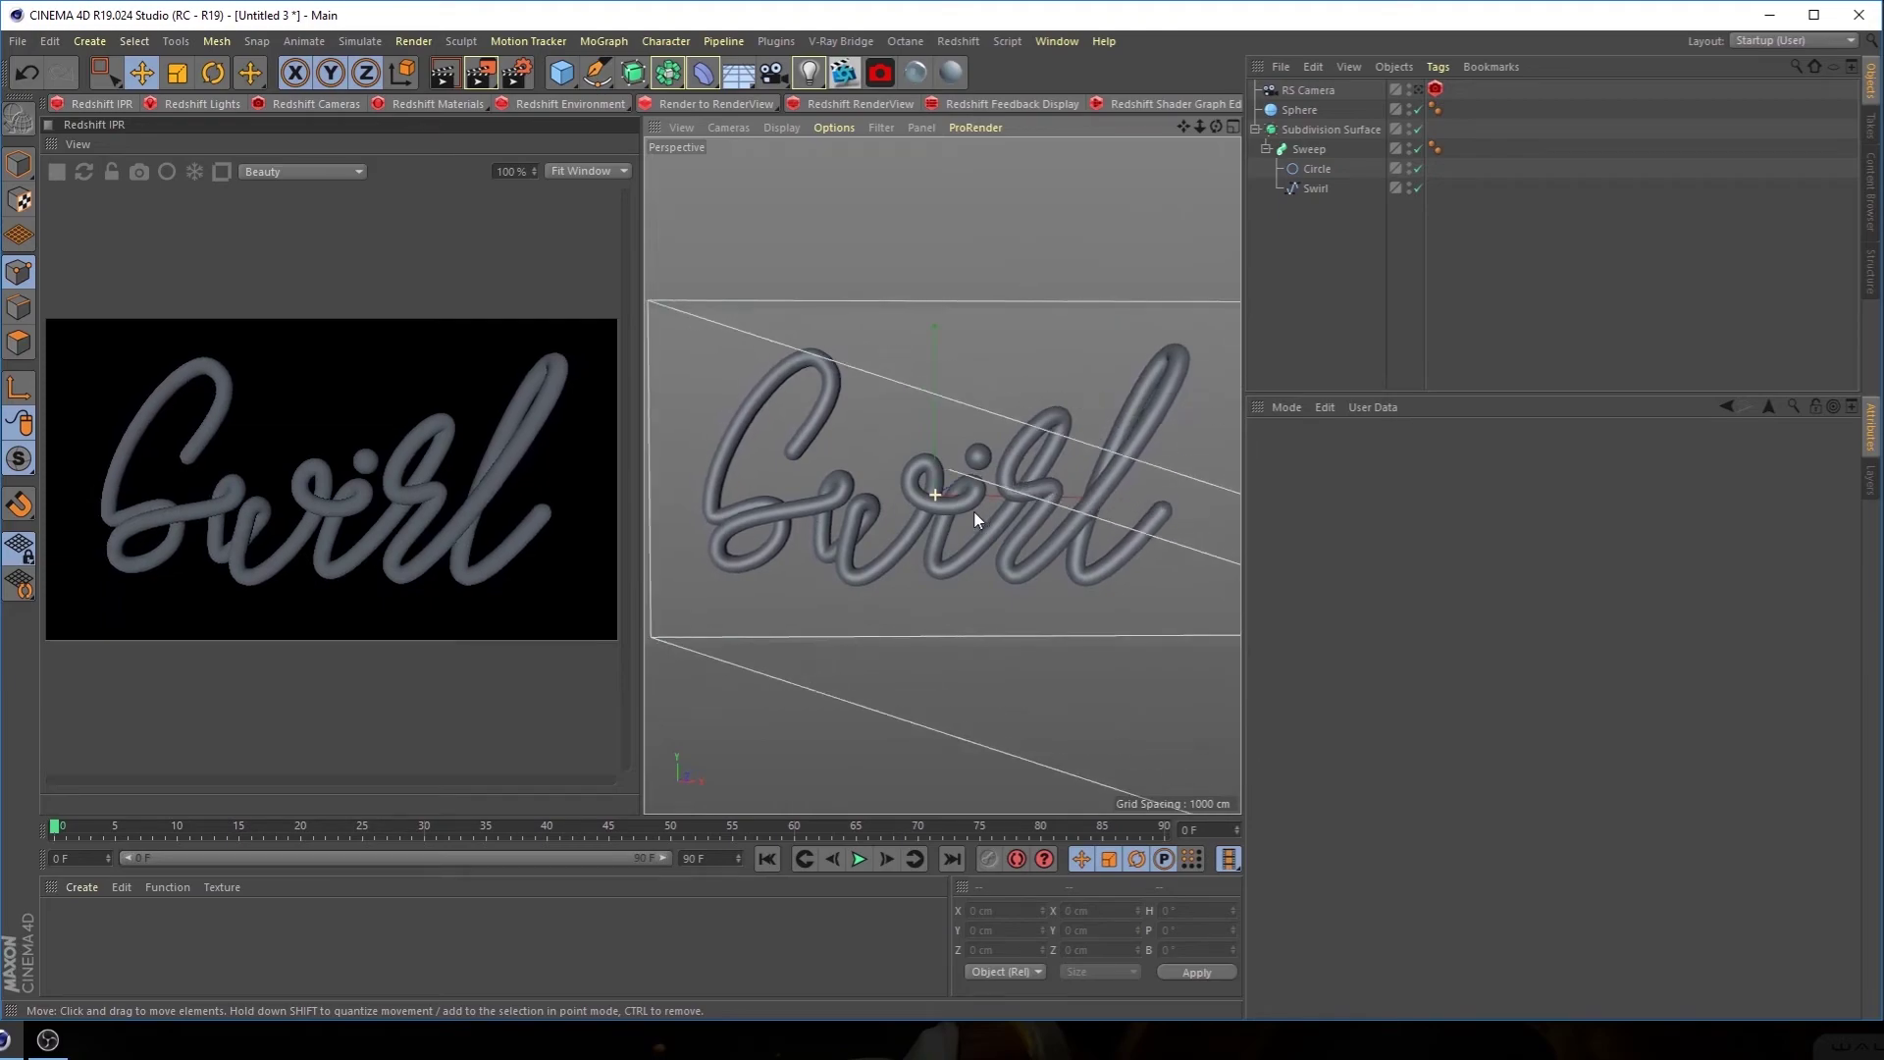
Create a standard Redshift material and assign it to both the Subdivision Surface and the sphere
{"action": "left_click", "coordinate": [69, 887]}
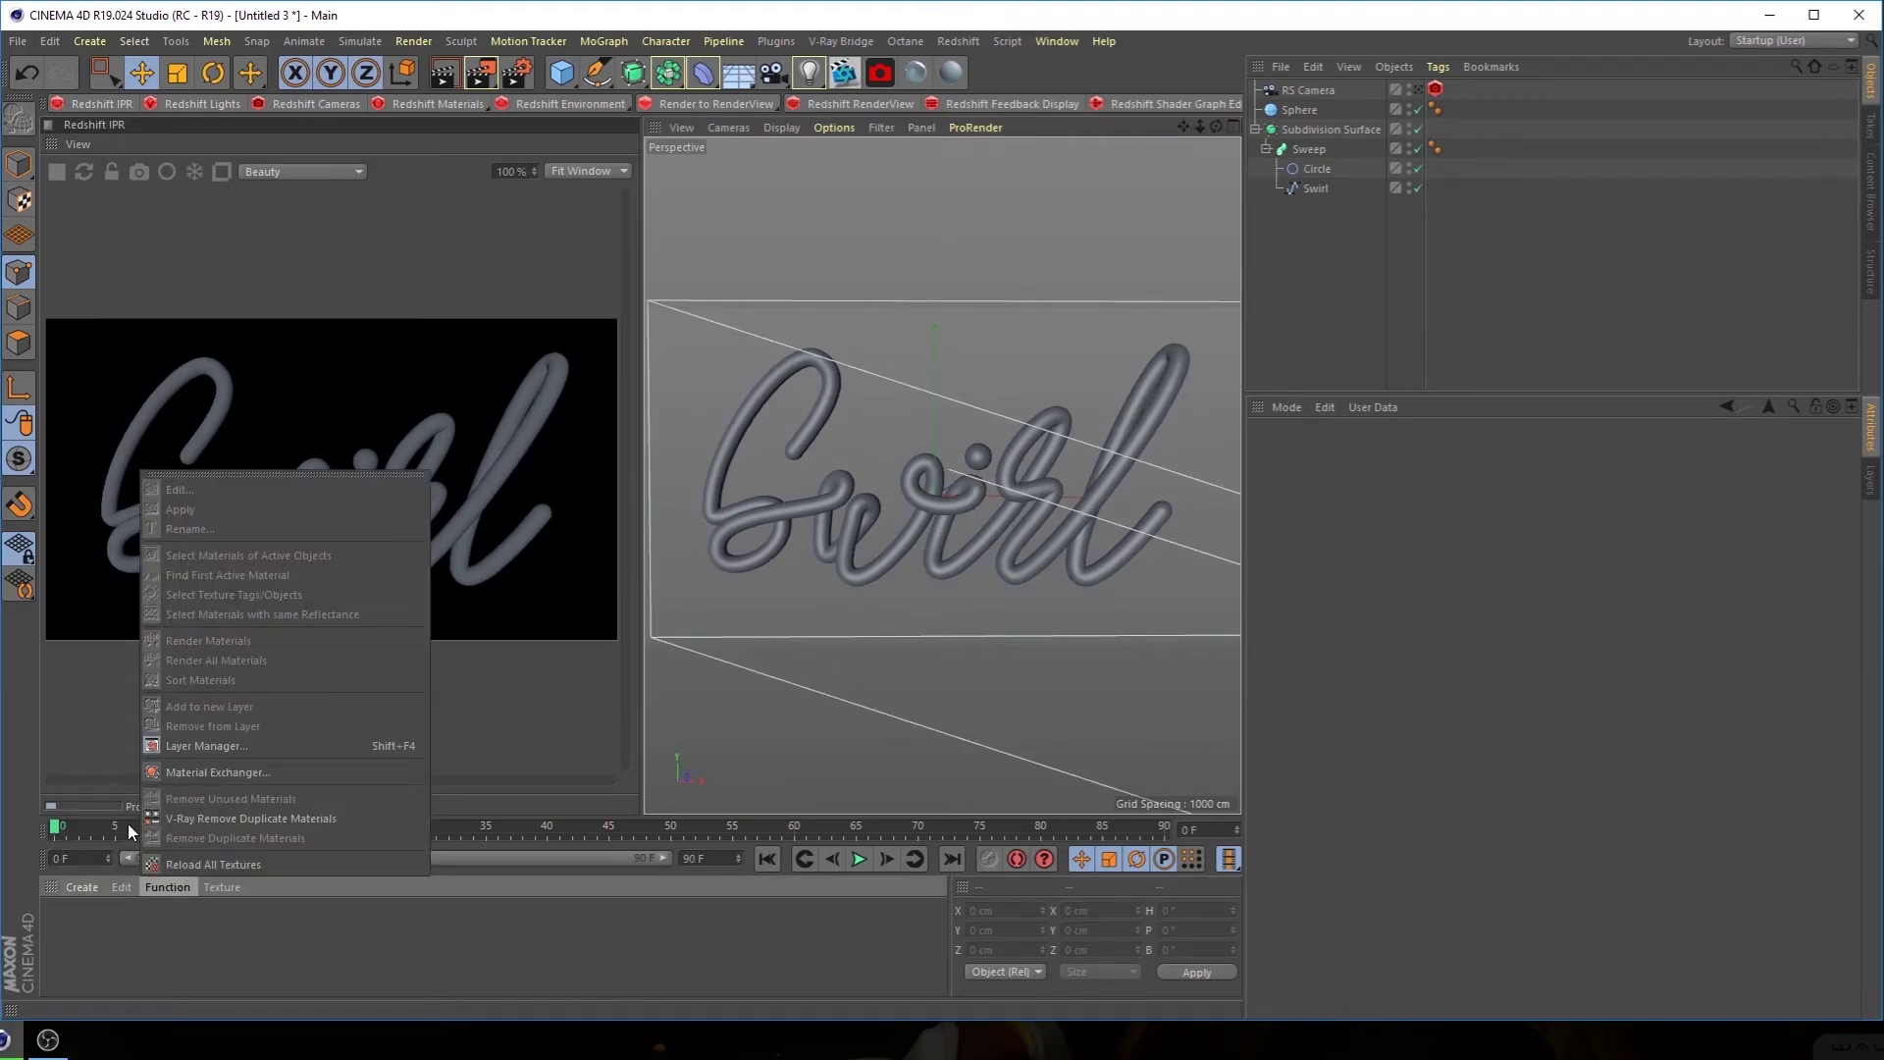
{"action": "mouse_move", "coordinate": [106, 853]}
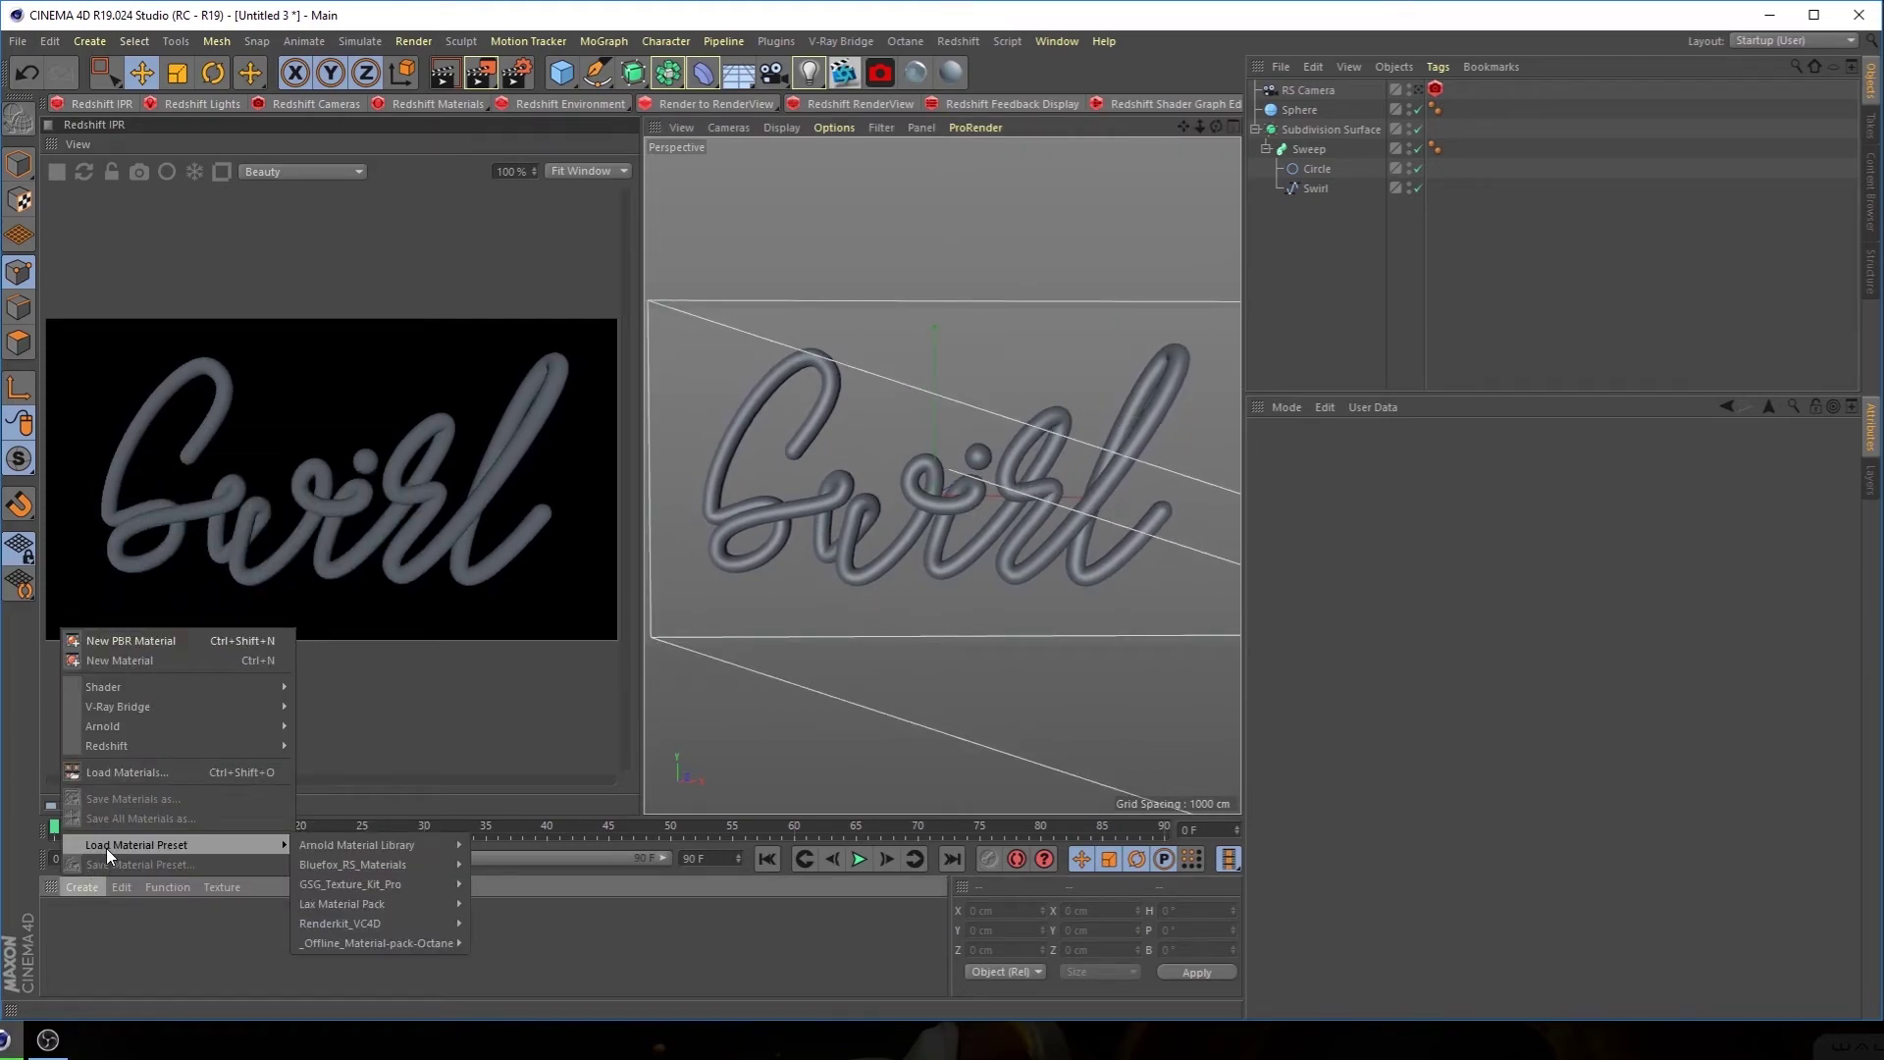
{"action": "mouse_move", "coordinate": [156, 745]}
{"action": "mouse_move", "coordinate": [304, 746]}
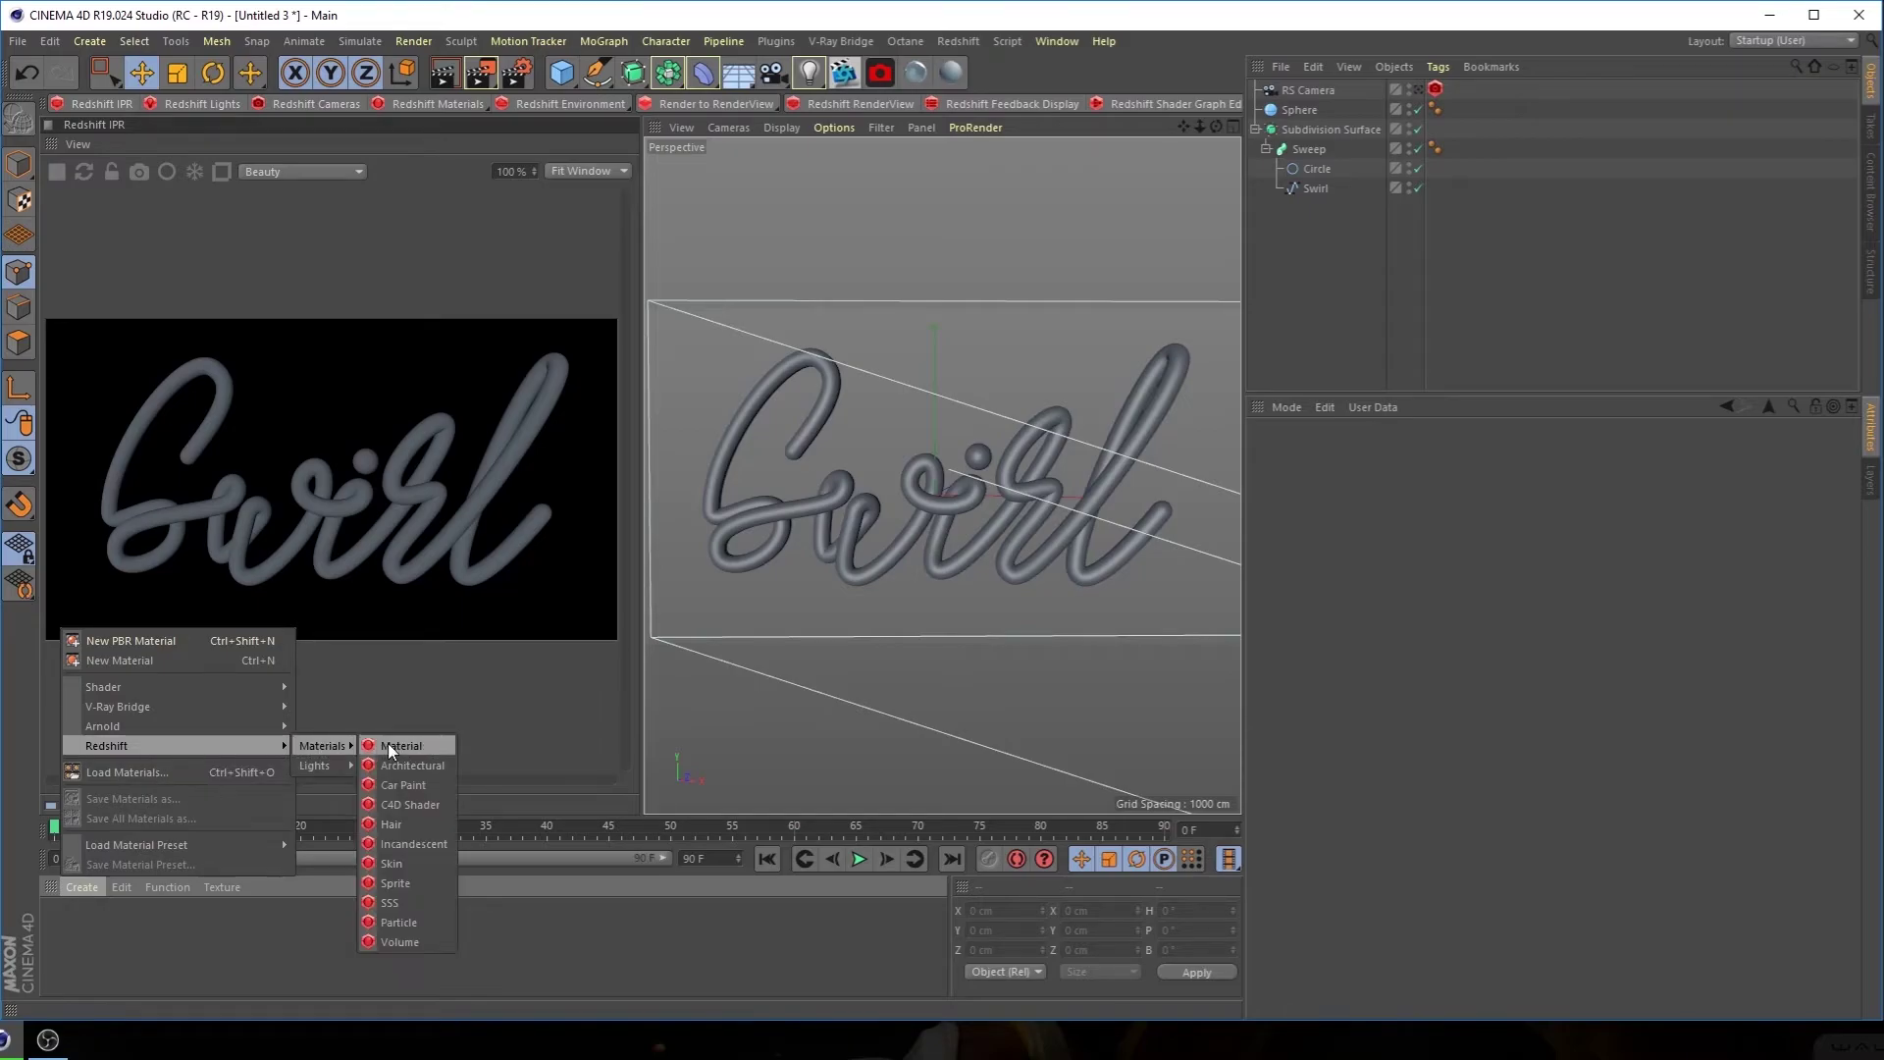
{"action": "left_click", "coordinate": [396, 746]}
{"action": "left_click_drag", "start_coordinate": [63, 930], "coordinate": [1447, 183]}
{"action": "left_click_drag", "start_coordinate": [1310, 133], "coordinate": [1311, 134]}
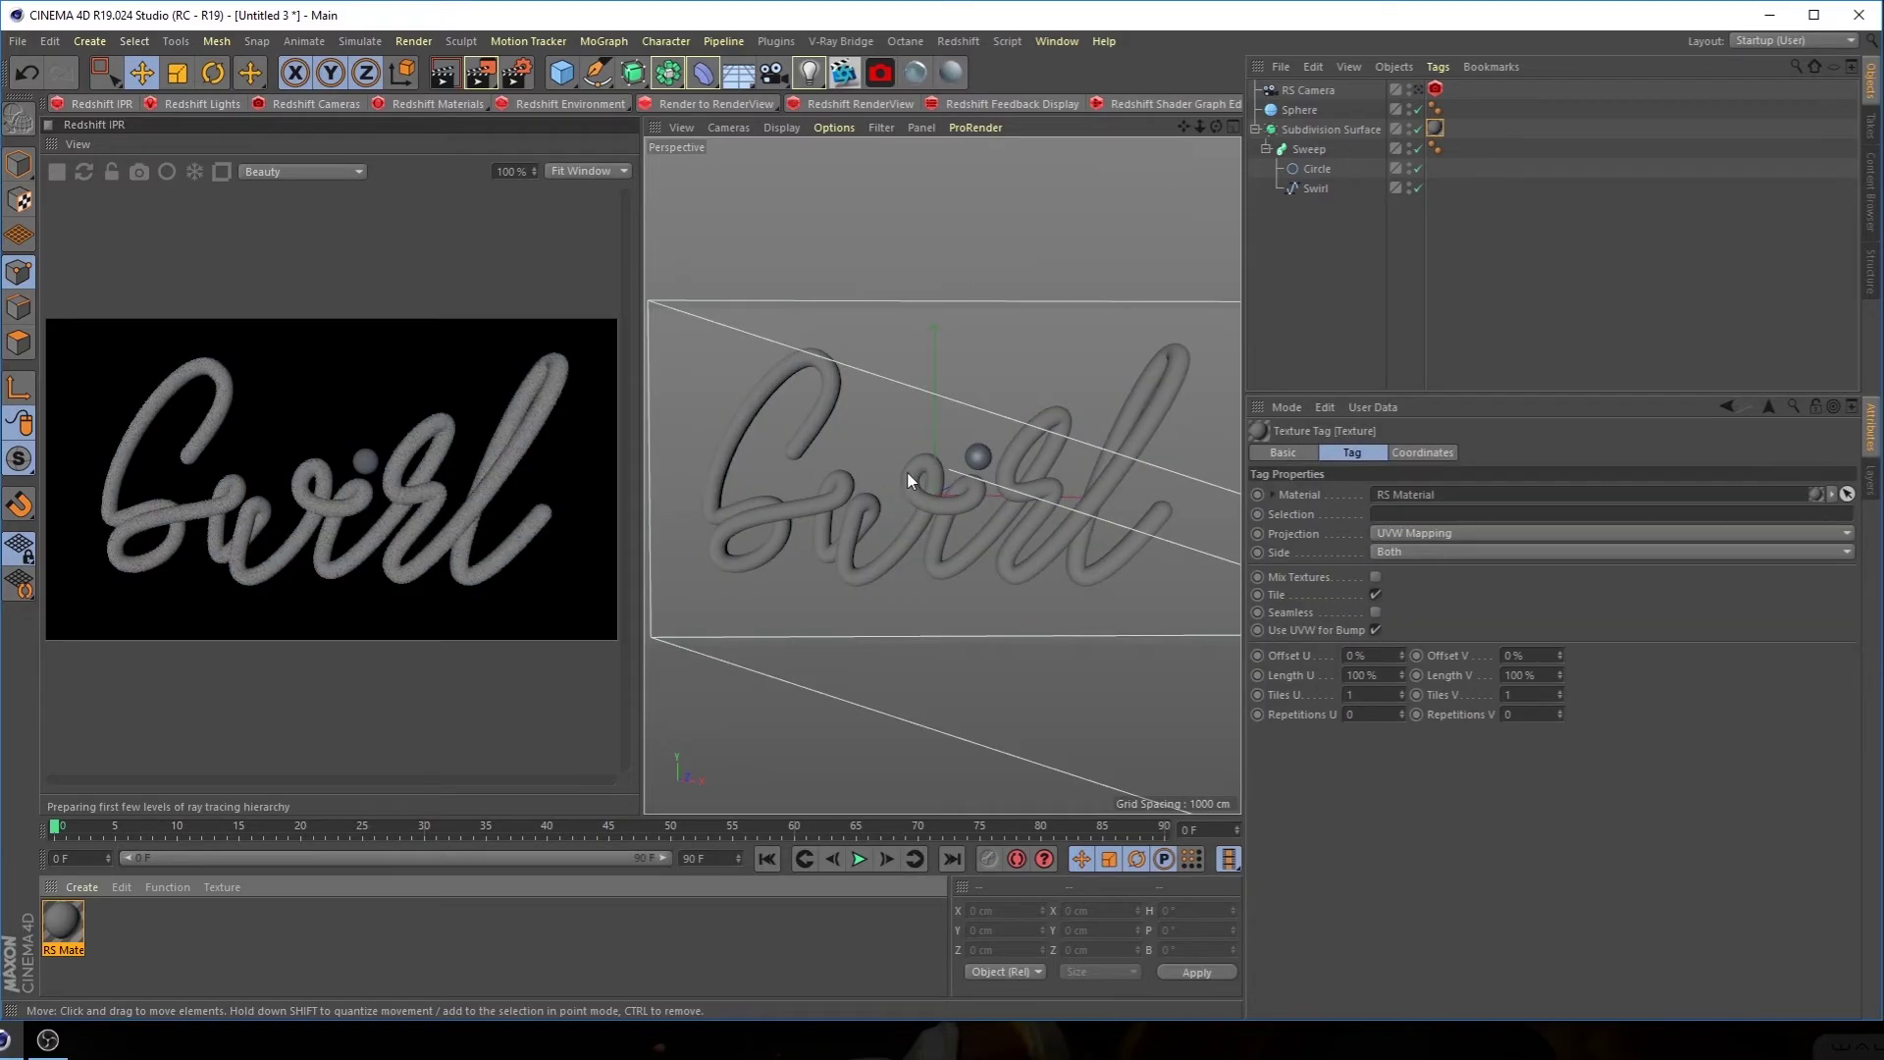
{"action": "left_click_drag", "start_coordinate": [924, 674], "coordinate": [1304, 109]}
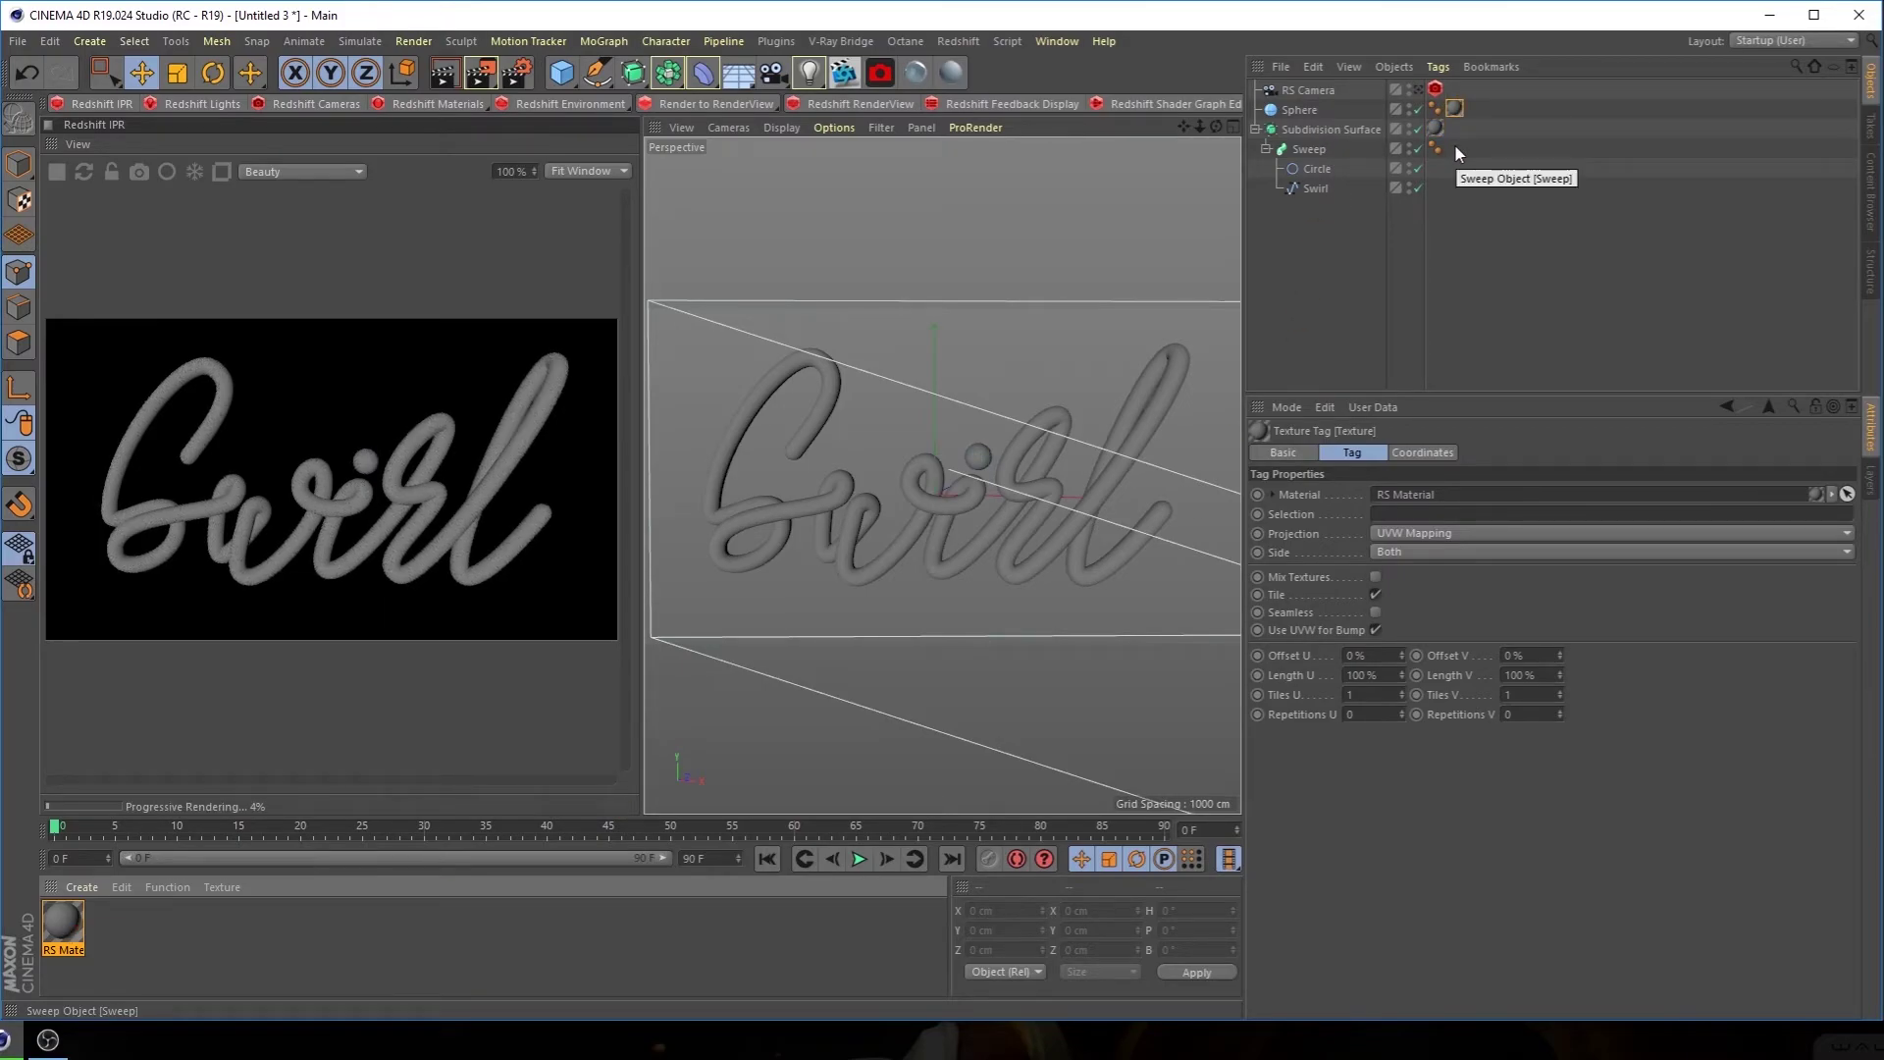
Add a Redshift Dome Light to the scene
{"action": "left_click", "coordinate": [221, 104]}
{"action": "mouse_move", "coordinate": [246, 114]}
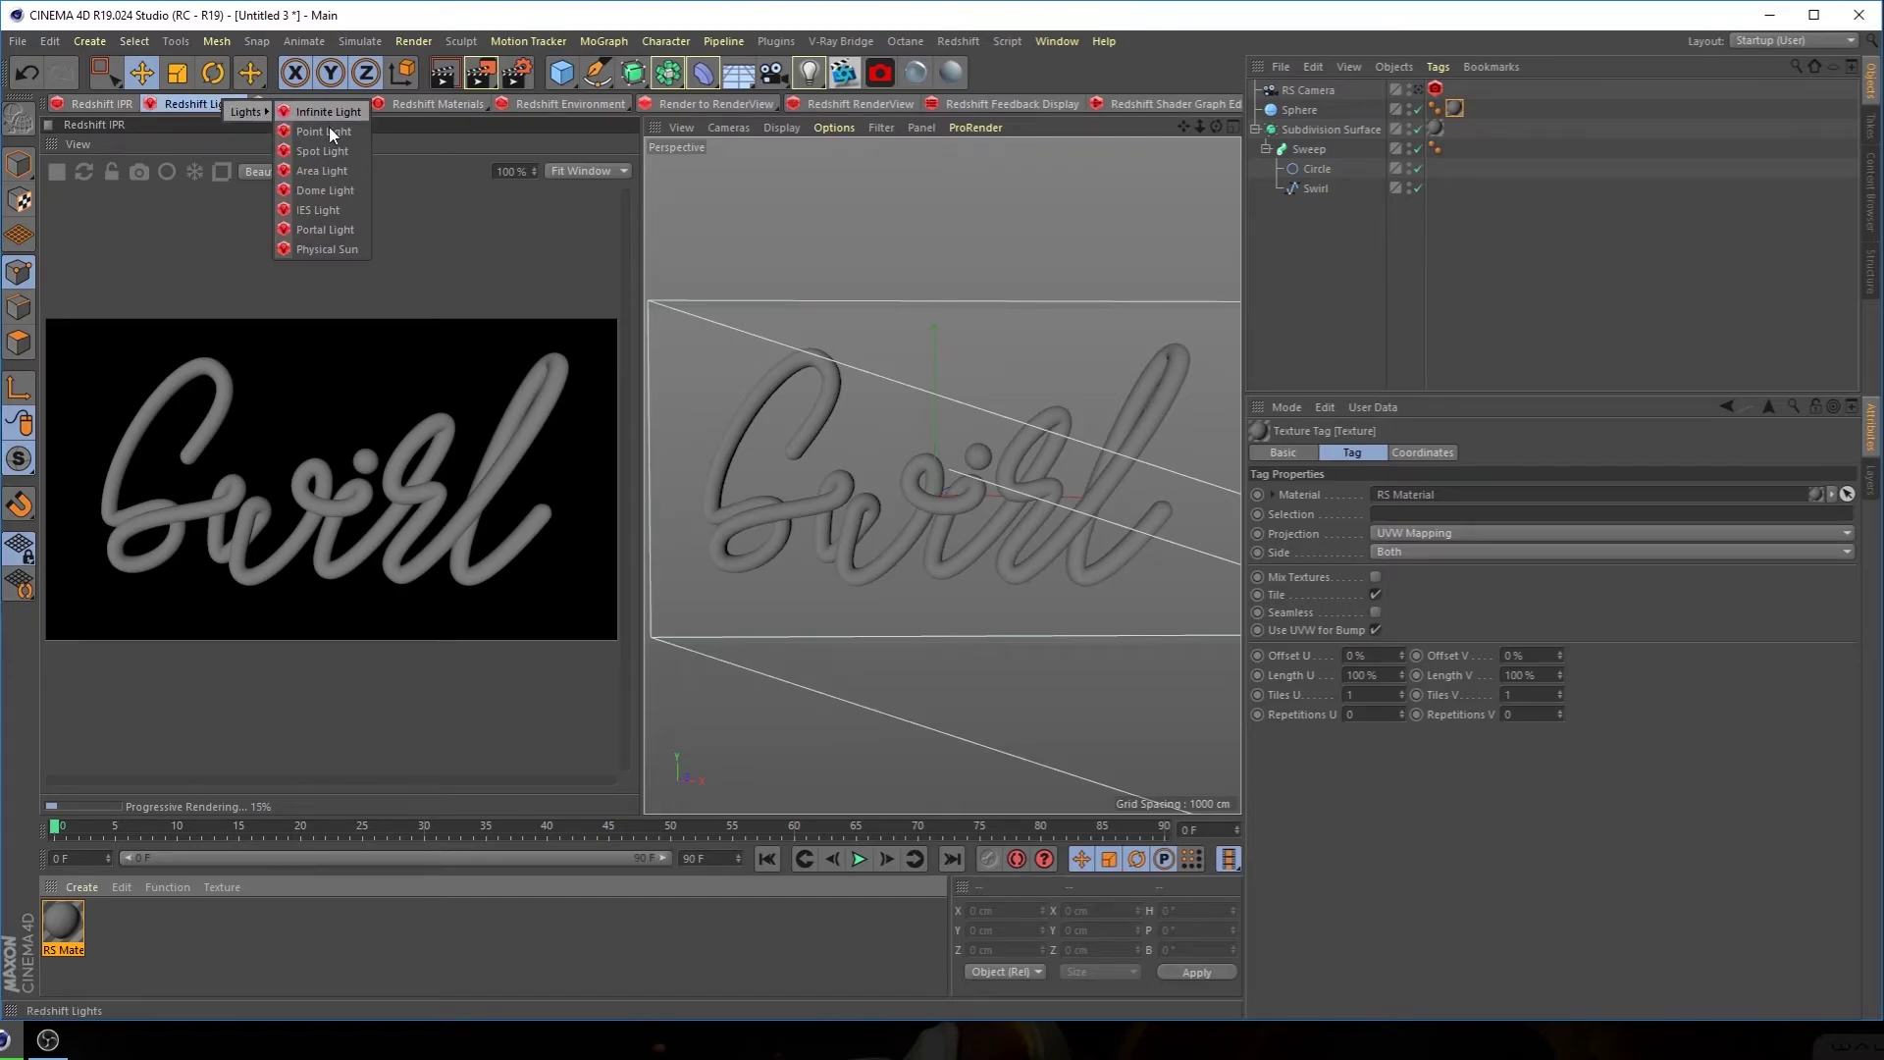
{"action": "left_click", "coordinate": [325, 187]}
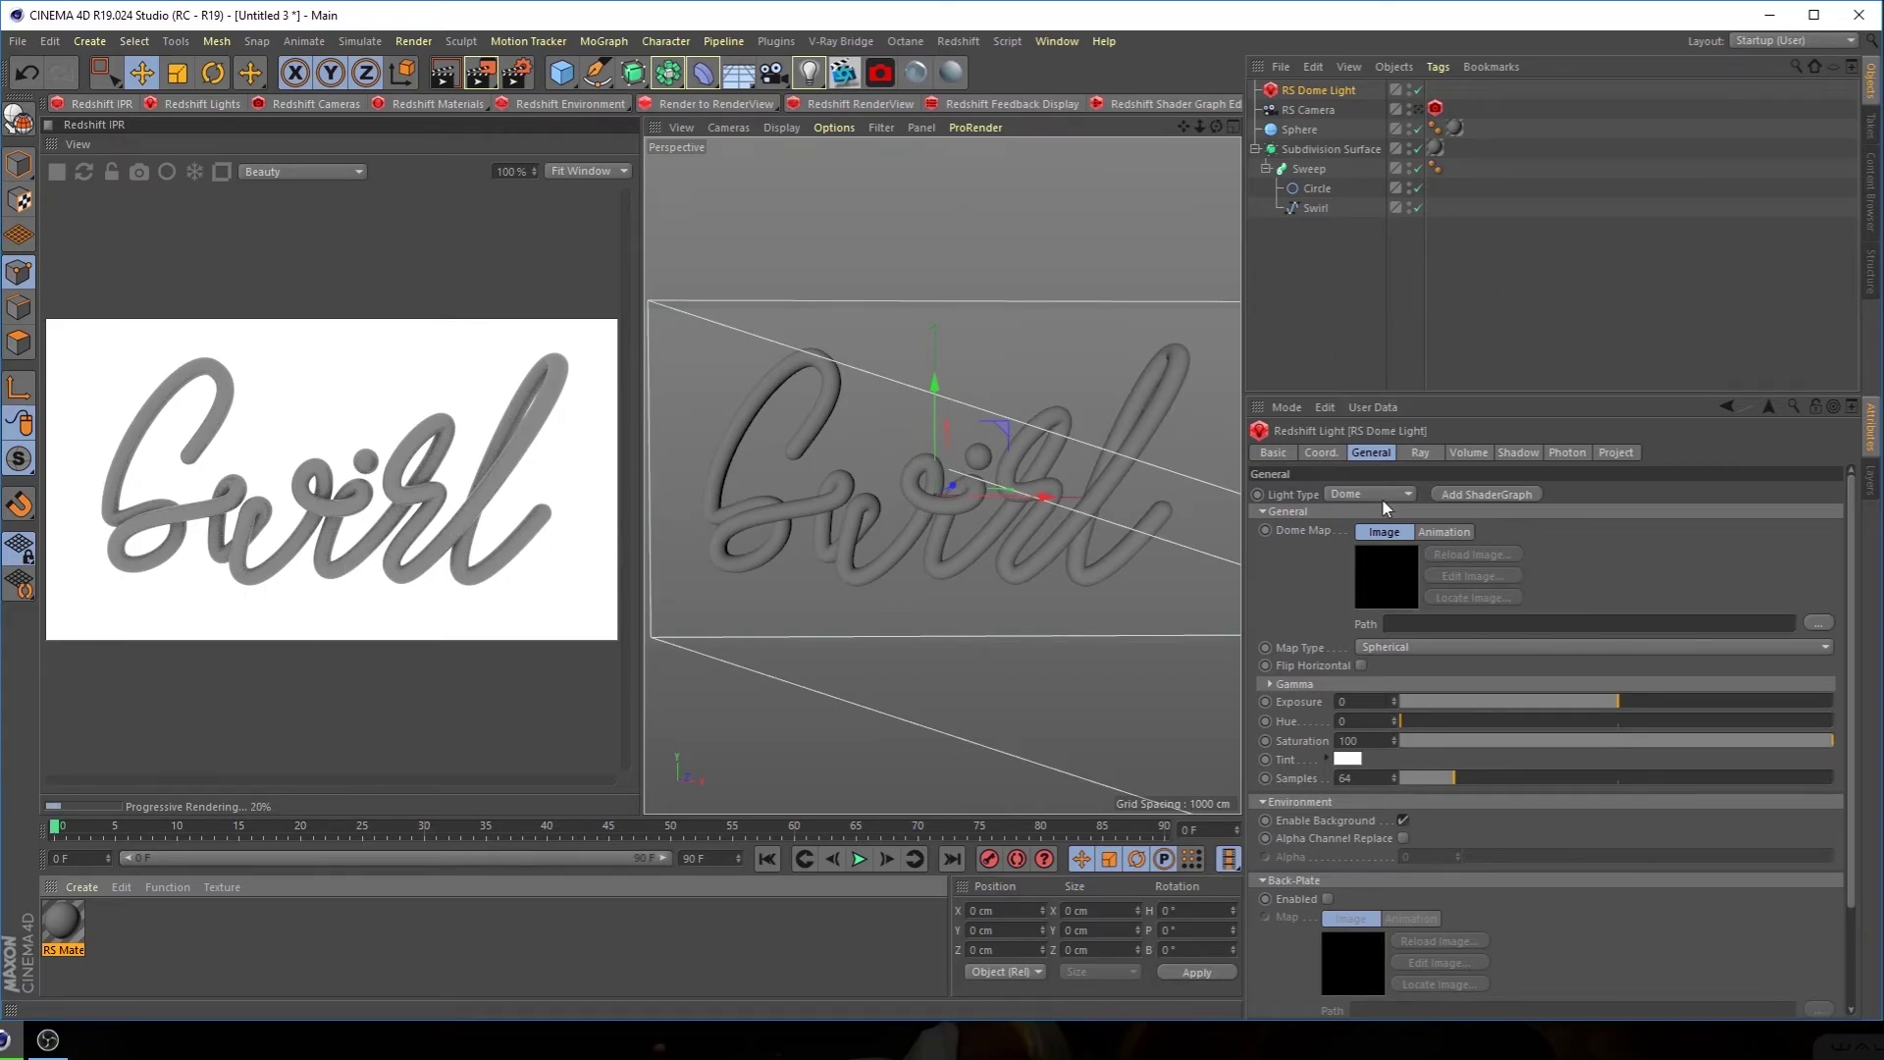
Load the BackLight_2K_44 image as the dome light's map and disable the light's background
{"action": "left_click", "coordinate": [1818, 623]}
{"action": "scroll", "coordinate": [770, 443], "scroll_direction": "down", "scroll_amount": 8}
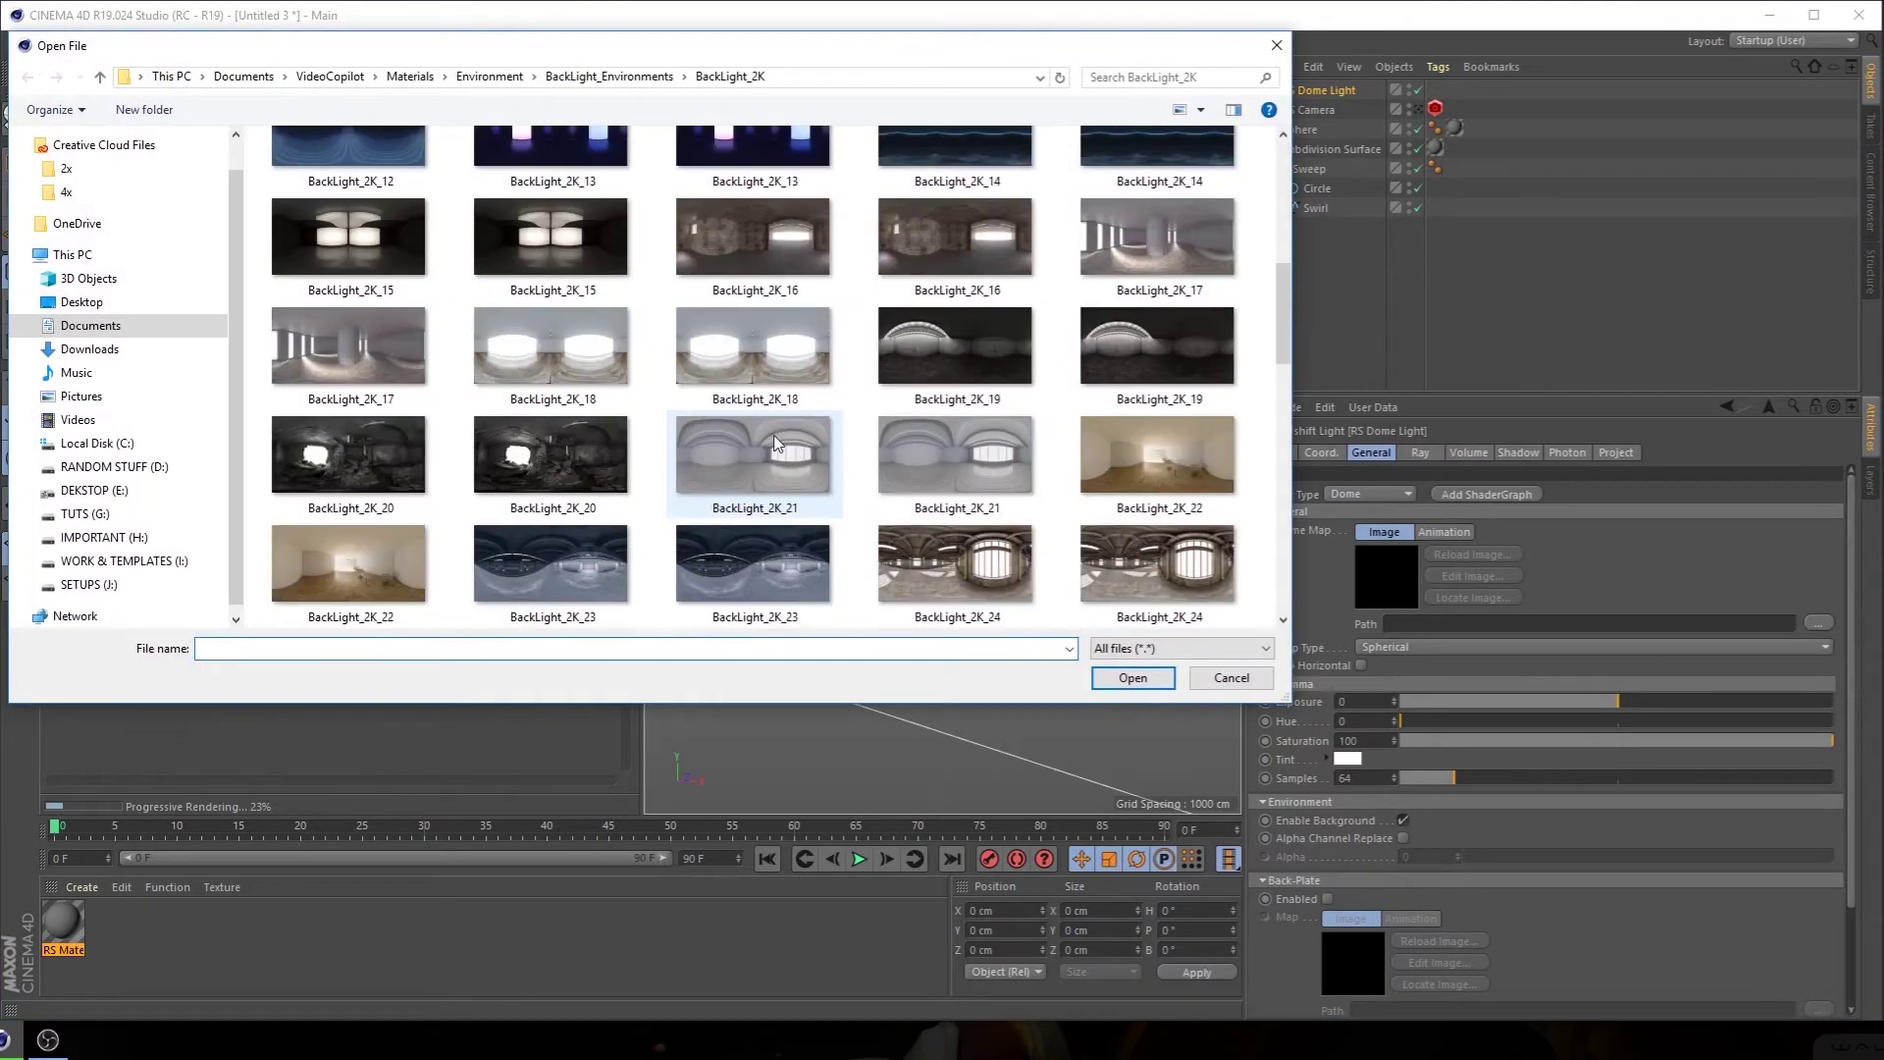
{"action": "left_click", "coordinate": [957, 457]}
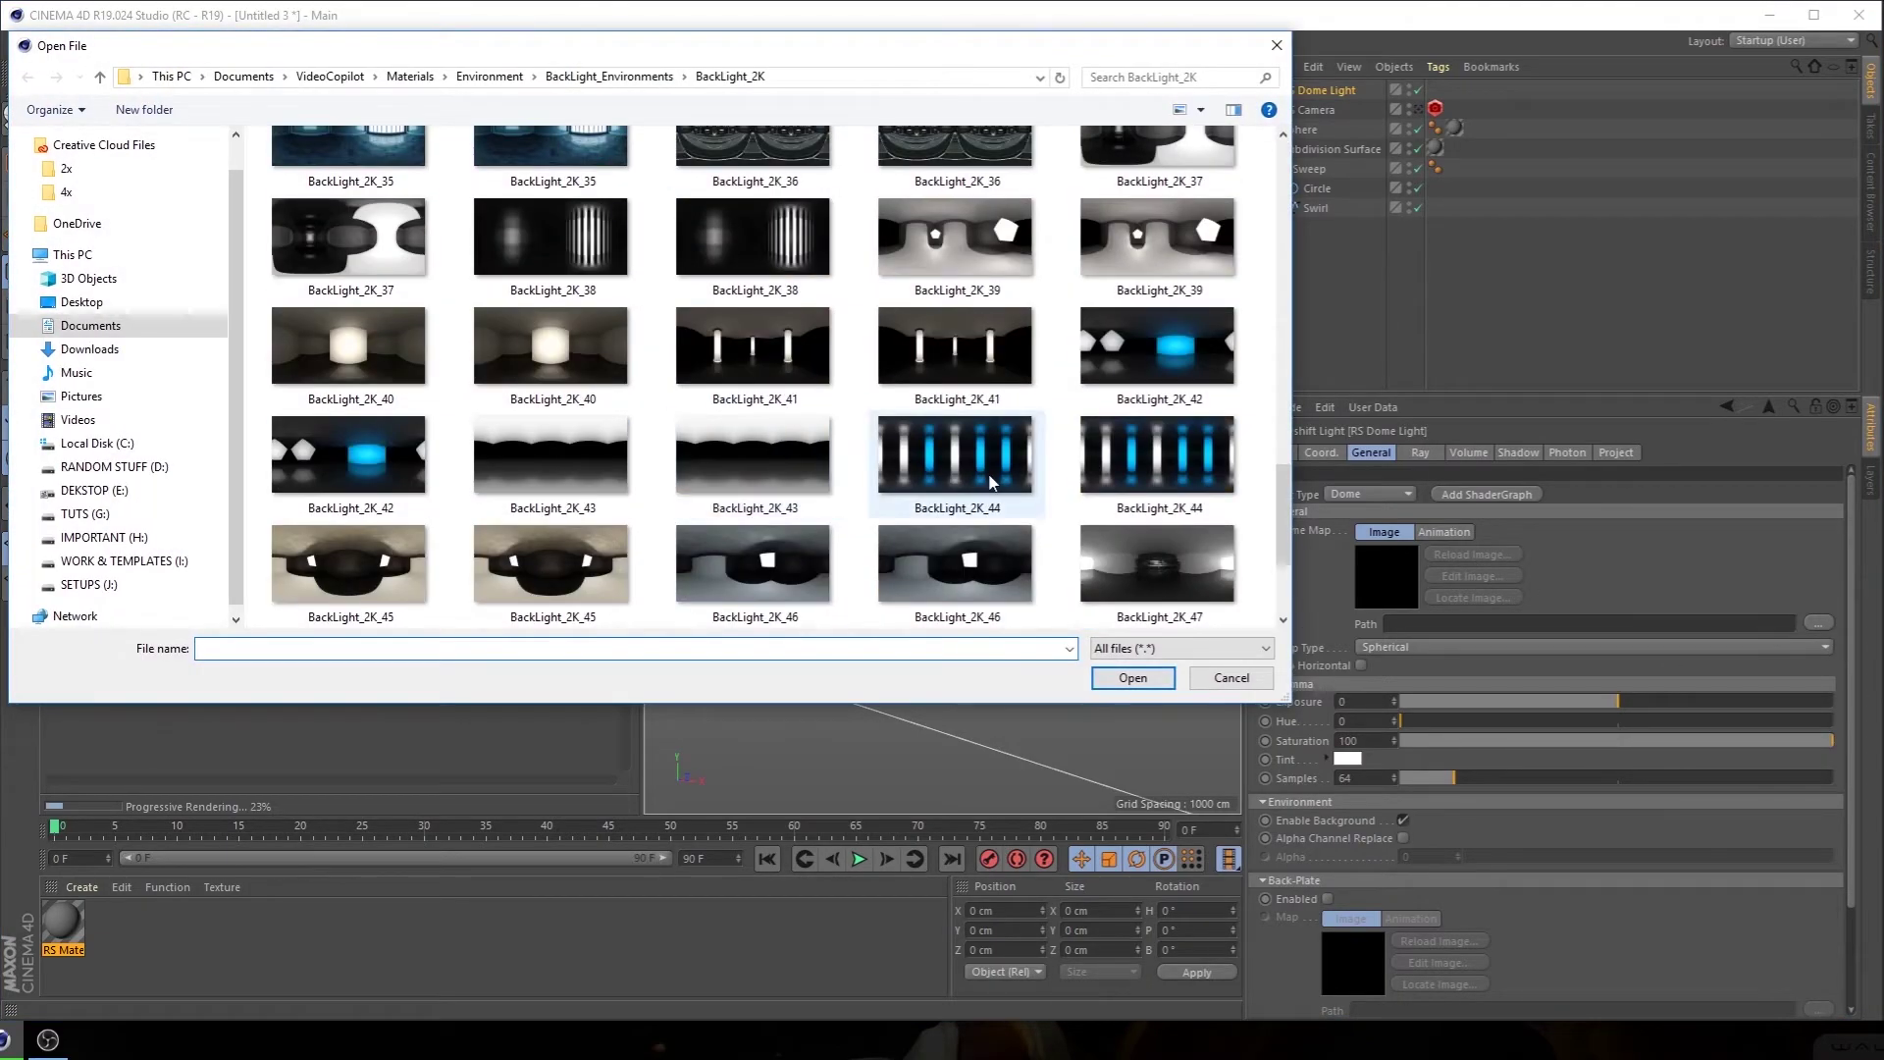
{"action": "left_click", "coordinate": [1132, 677]}
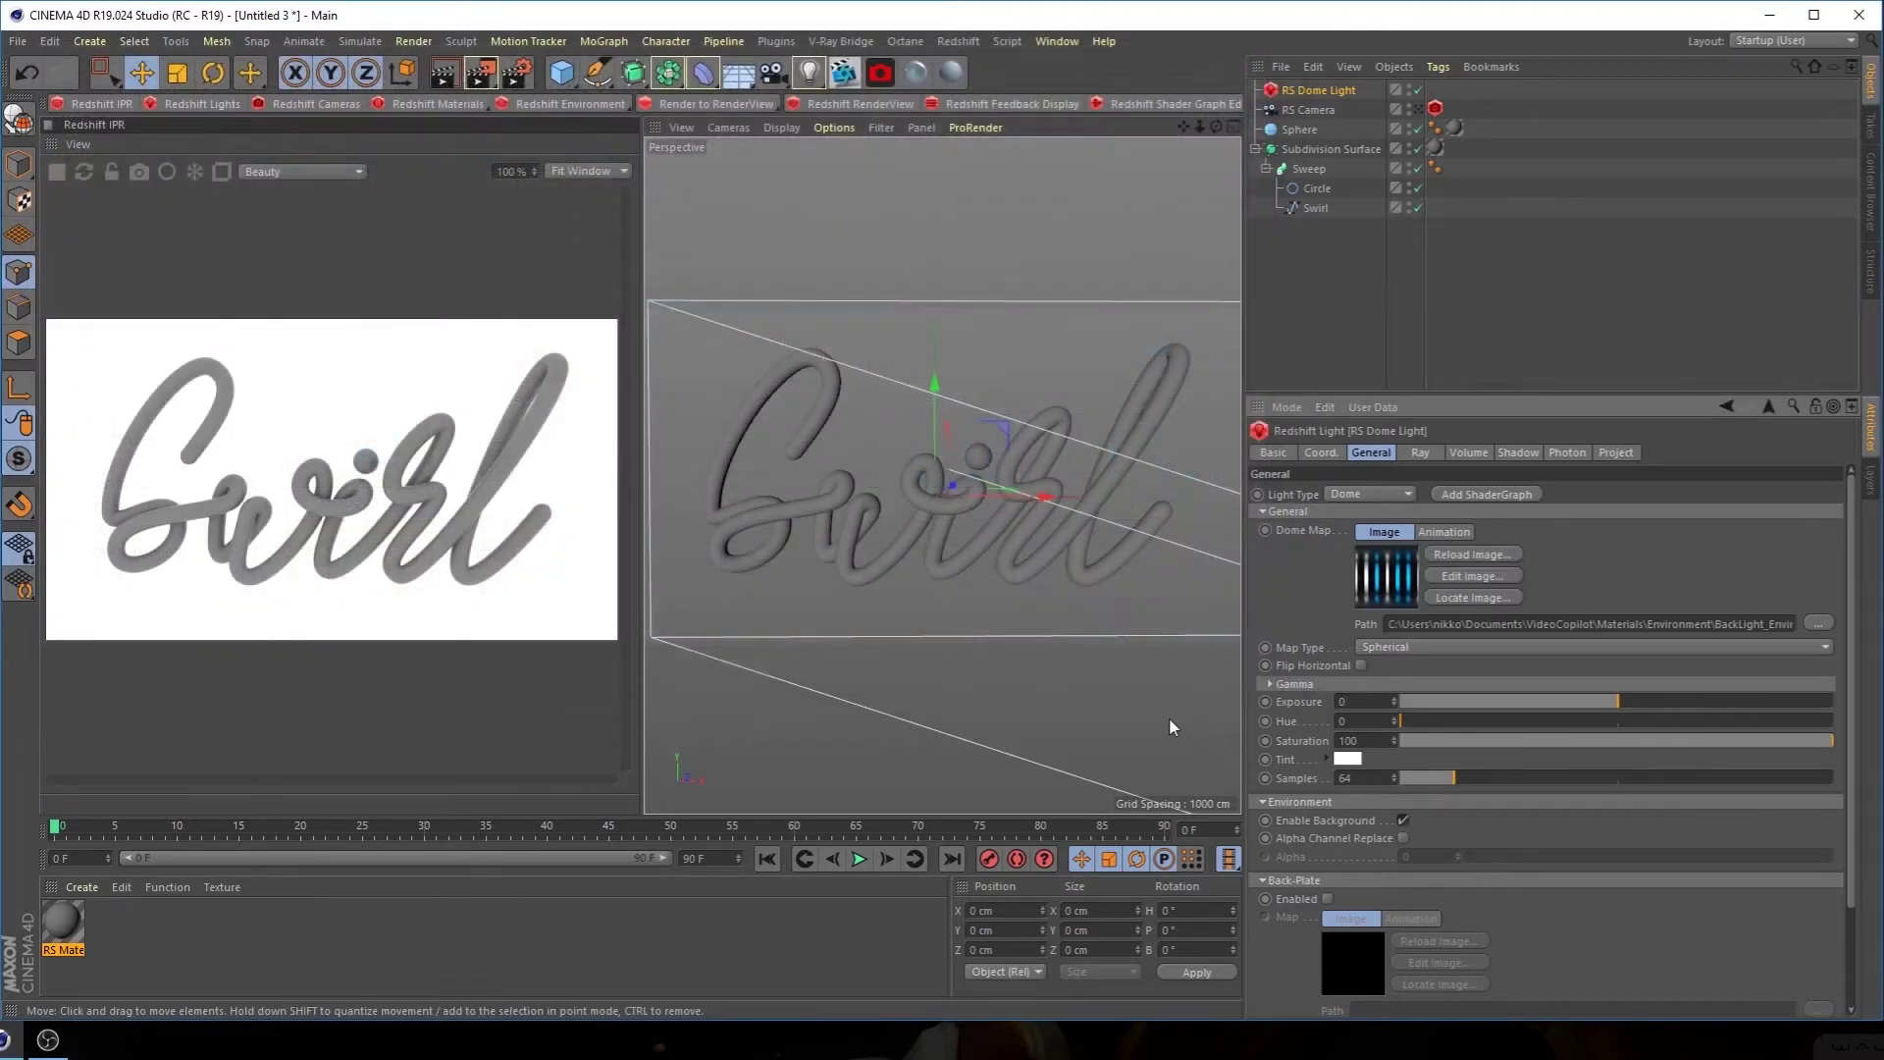
{"action": "left_click", "coordinate": [1403, 820]}
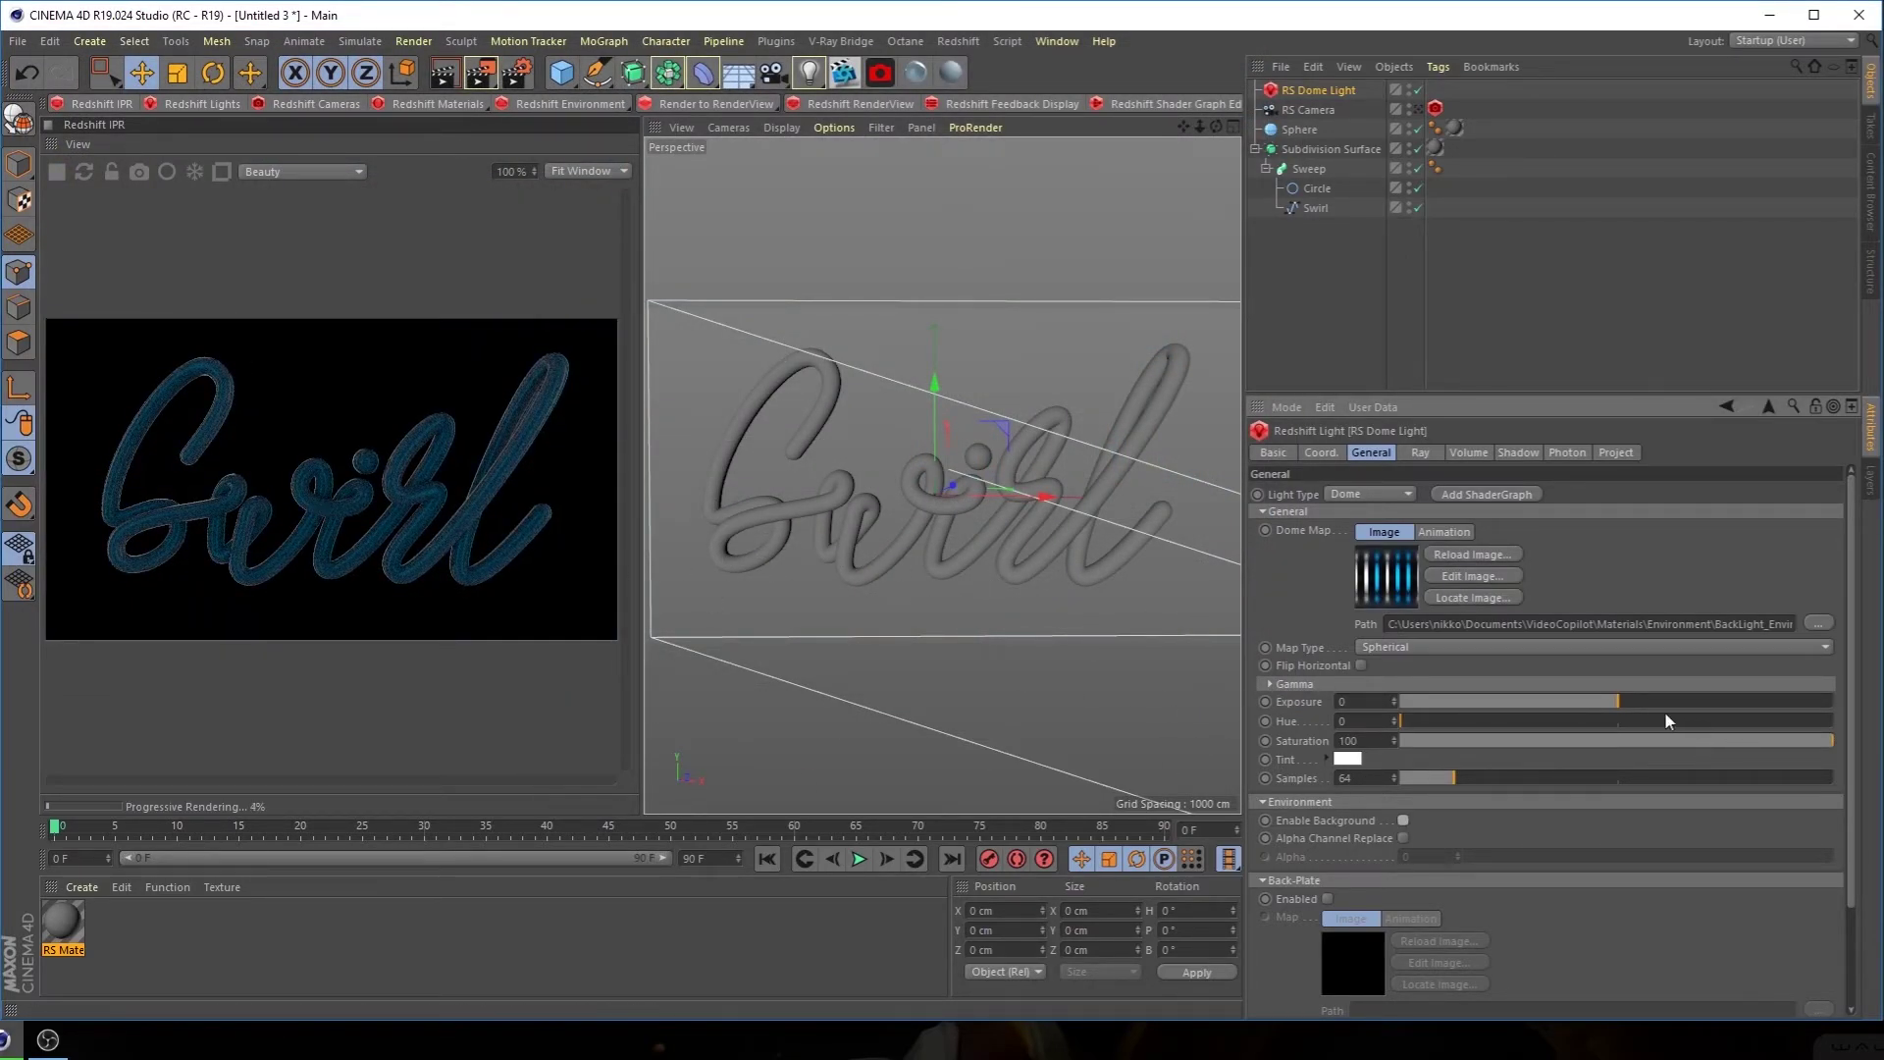
Set the dome light's exposure to about 0.54 and try the BackLight_2K_00 image as its map
{"action": "left_click_drag", "start_coordinate": [1619, 710], "coordinate": [1632, 703]}
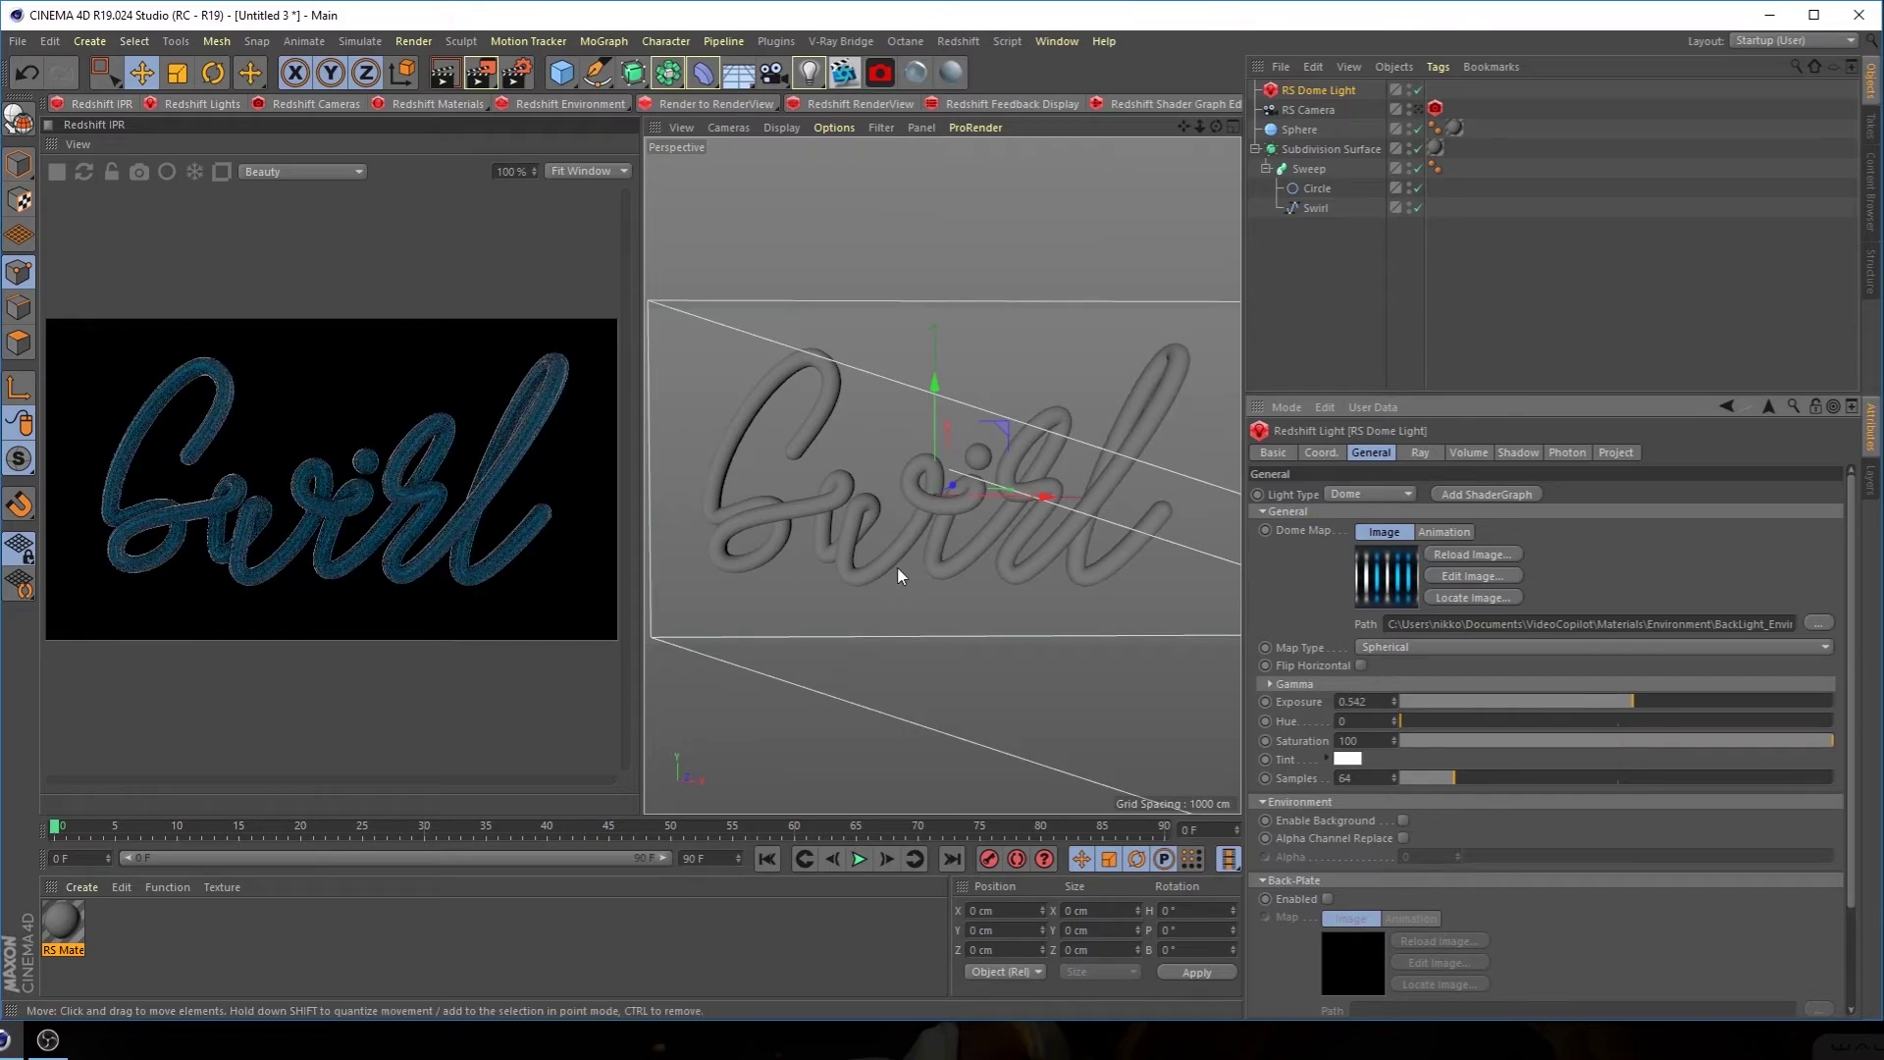
{"action": "left_click_drag", "start_coordinate": [1079, 502], "coordinate": [891, 585], "text": "alt"}
{"action": "left_click", "coordinate": [1818, 624]}
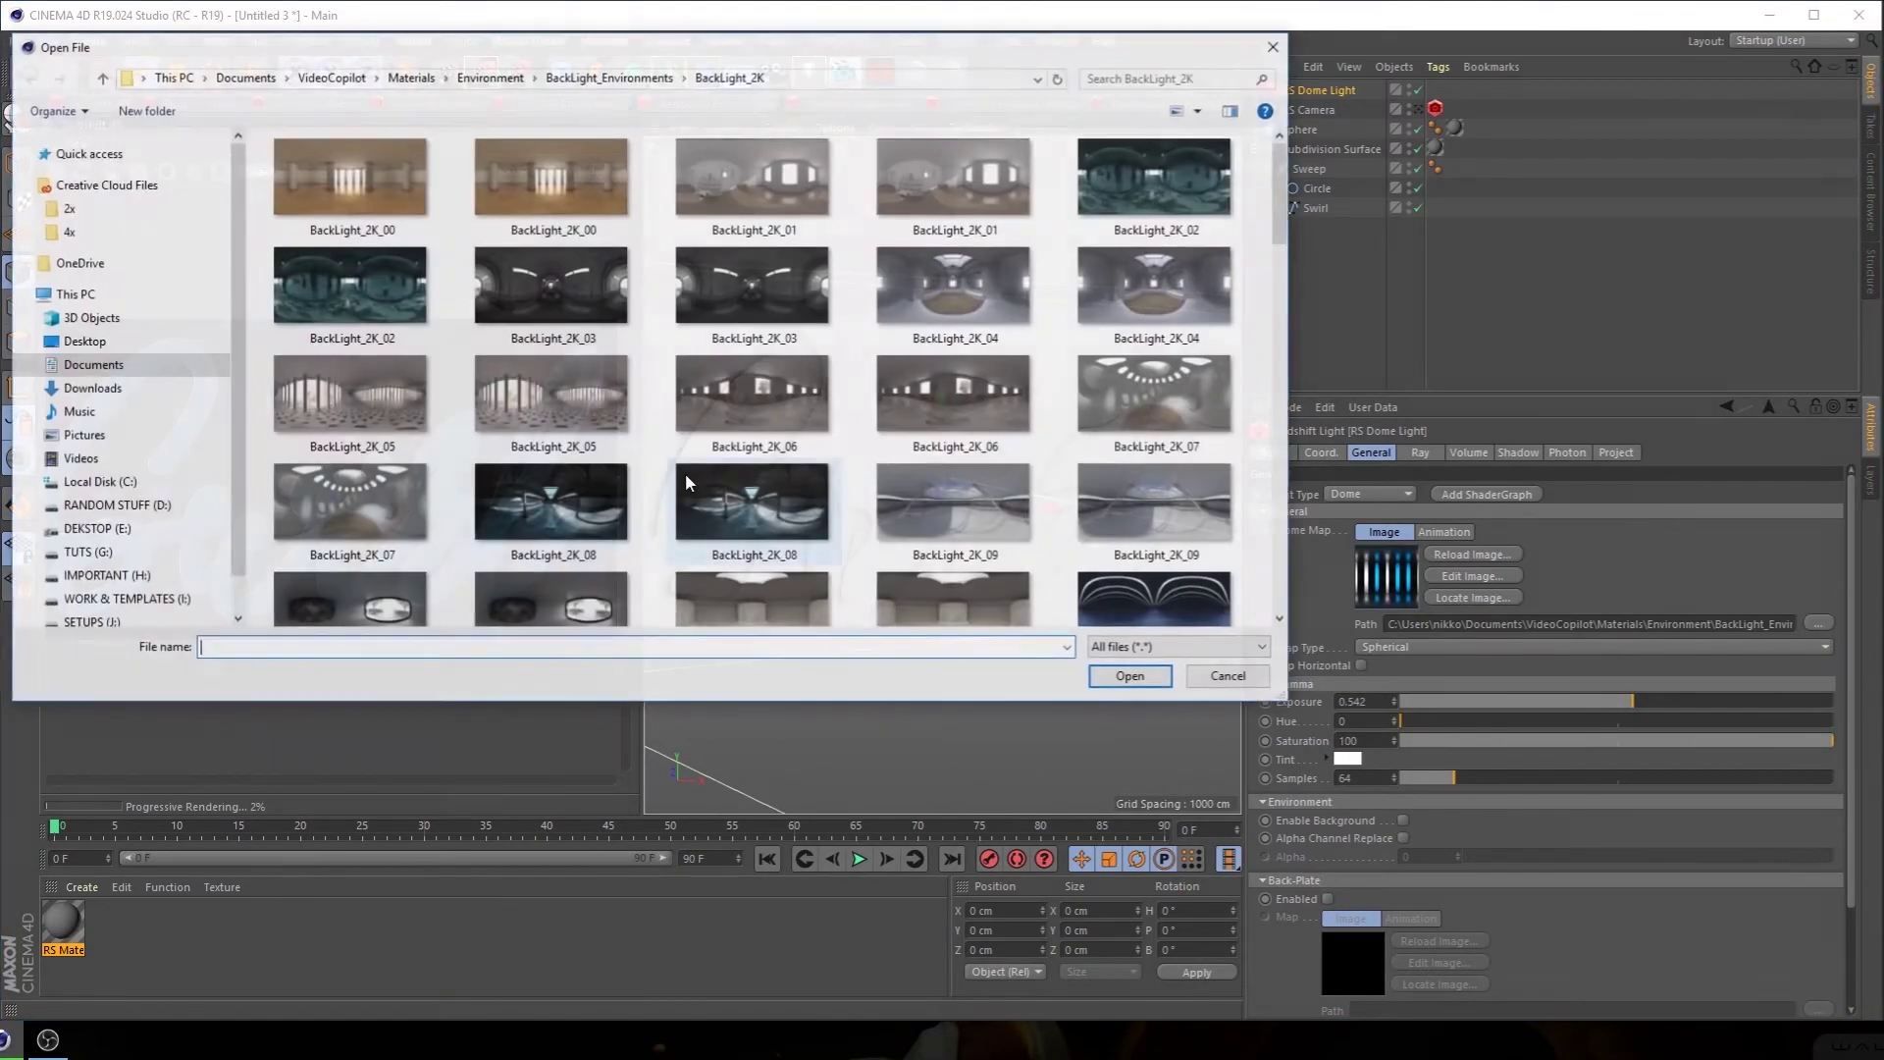
{"action": "left_click", "coordinate": [365, 201]}
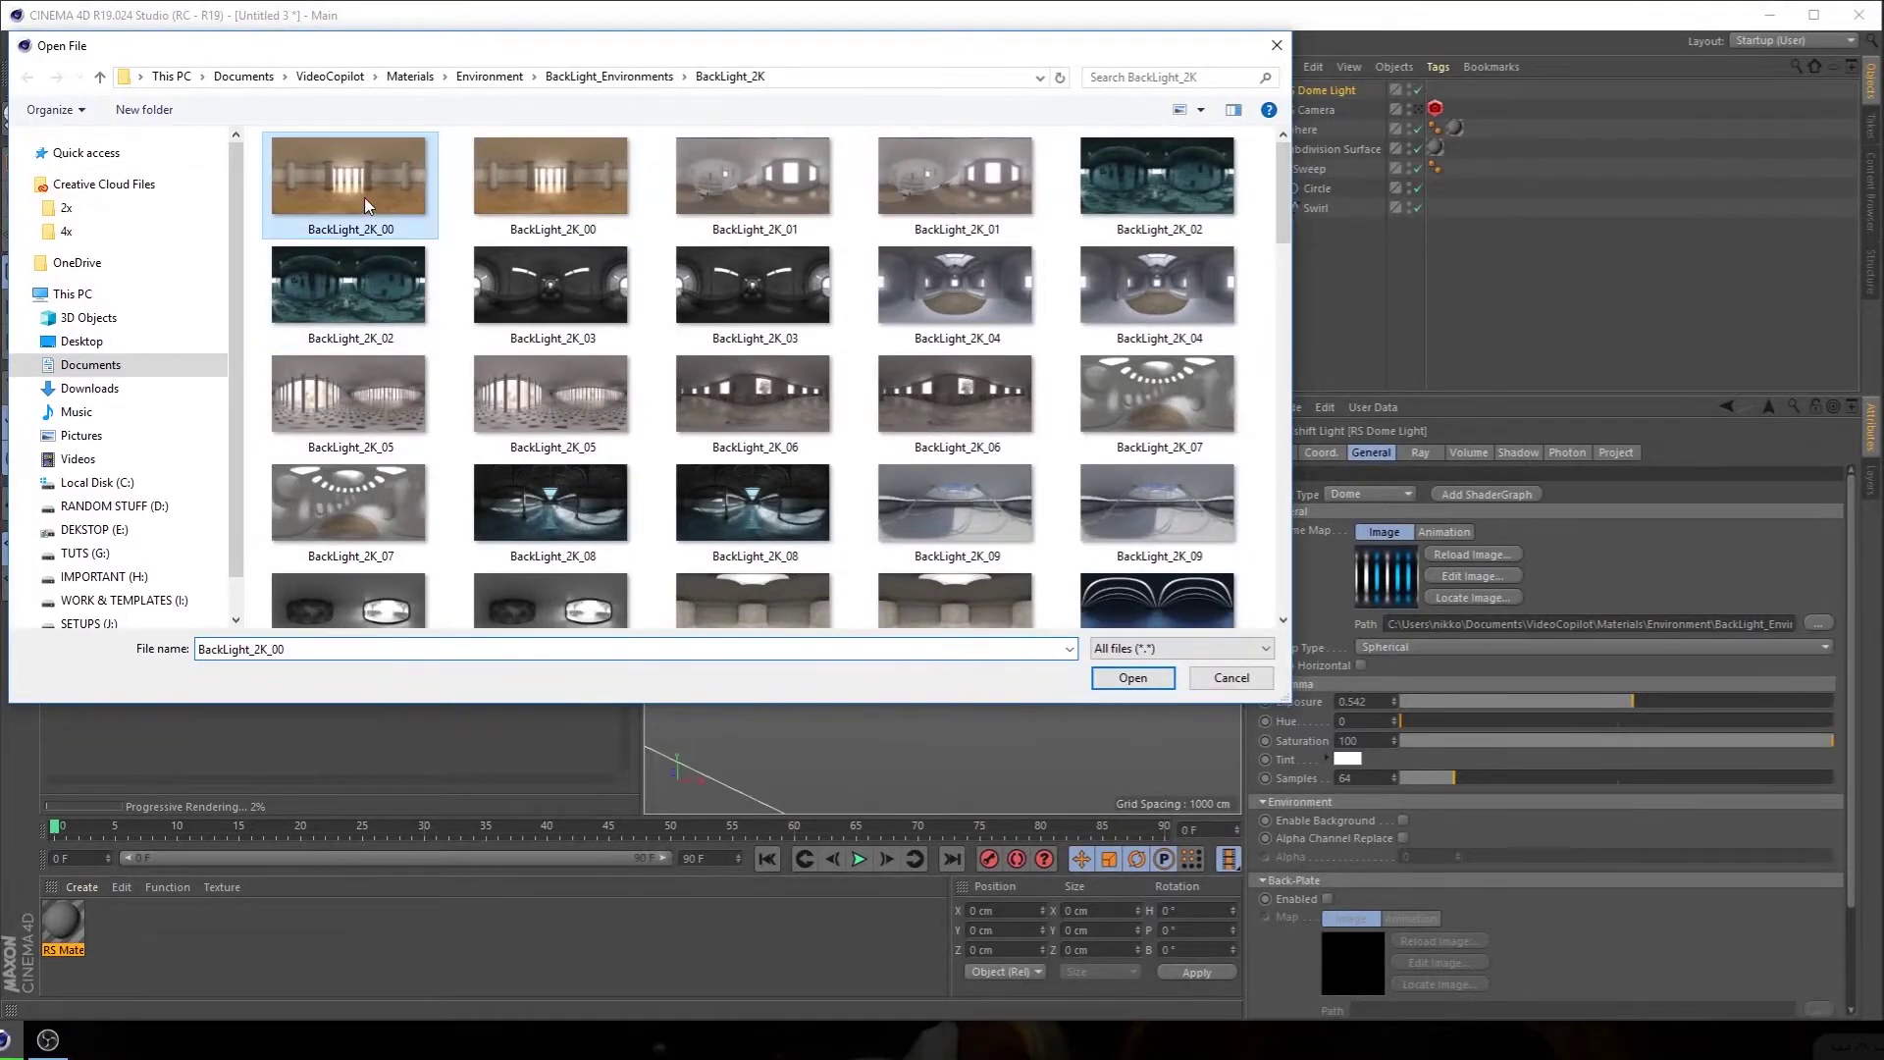
{"action": "double_click", "coordinate": [363, 197]}
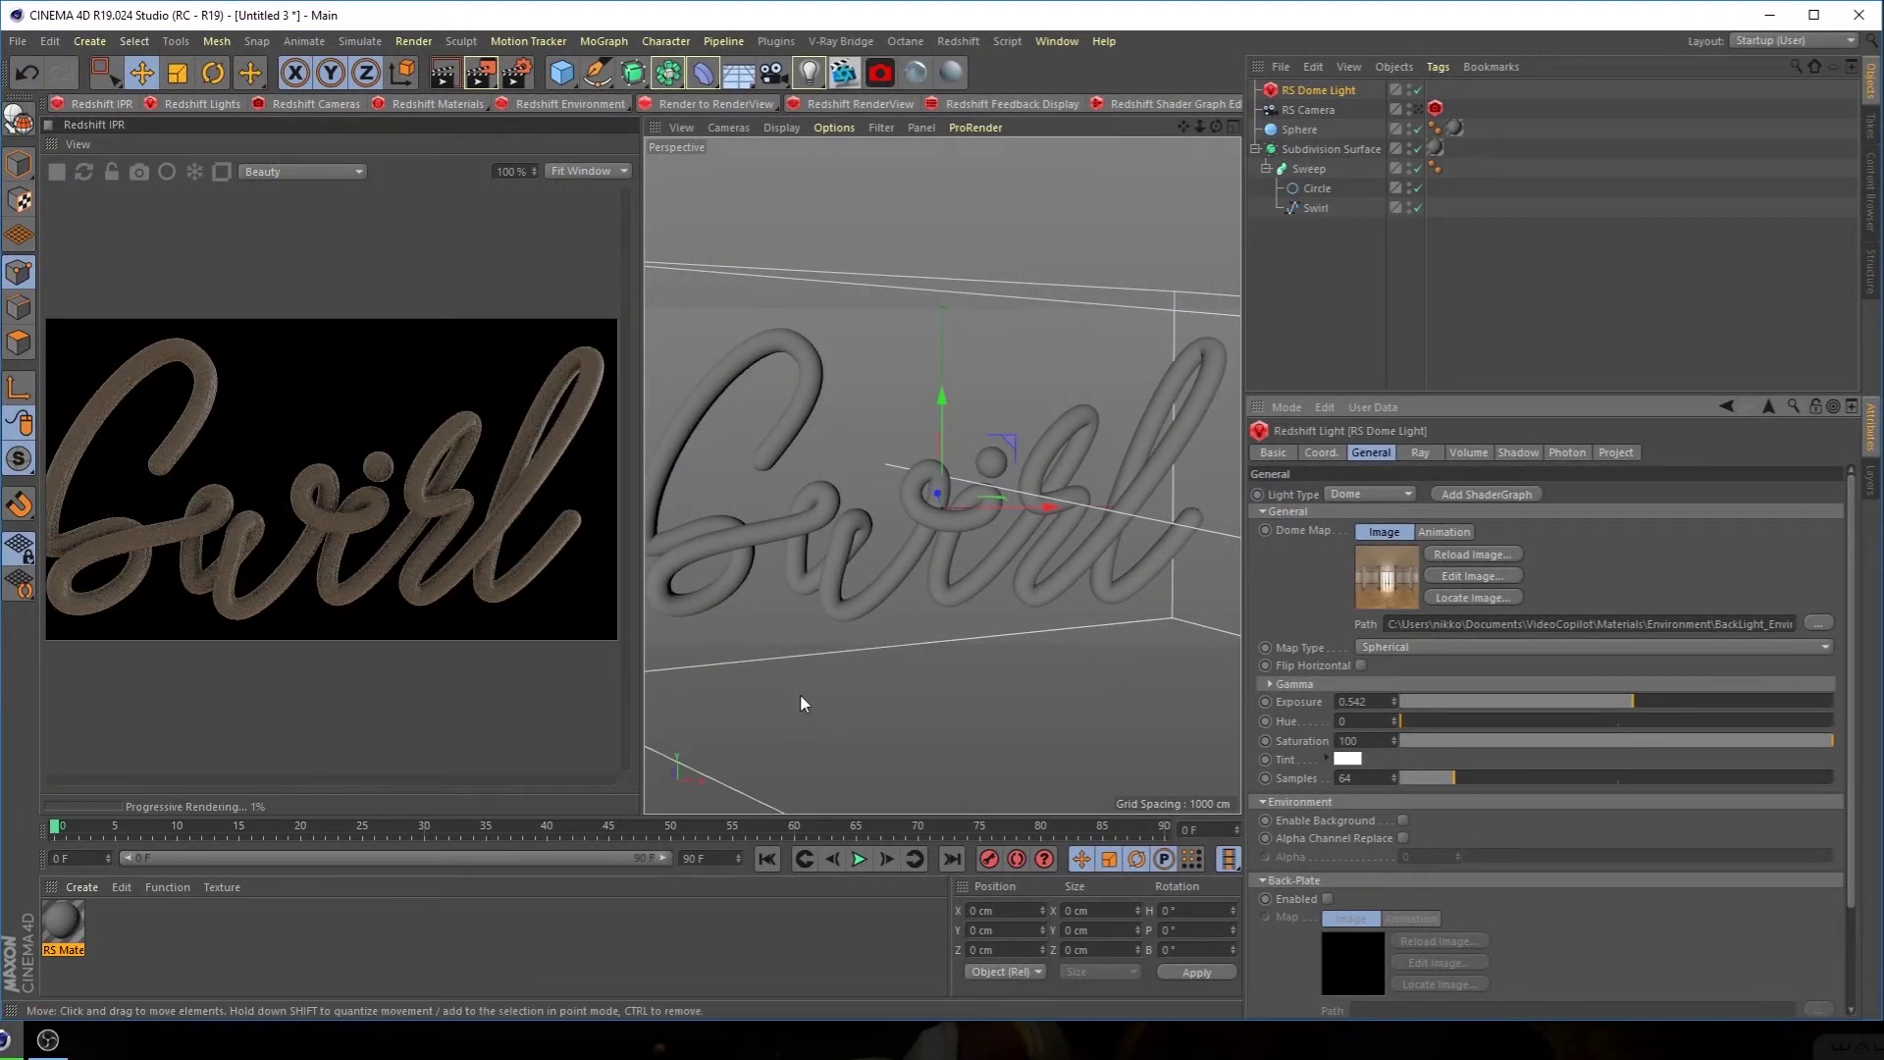
Load the blue-striped BackLight_2K_44 image as the dome light's map again
{"action": "left_click", "coordinate": [1818, 623]}
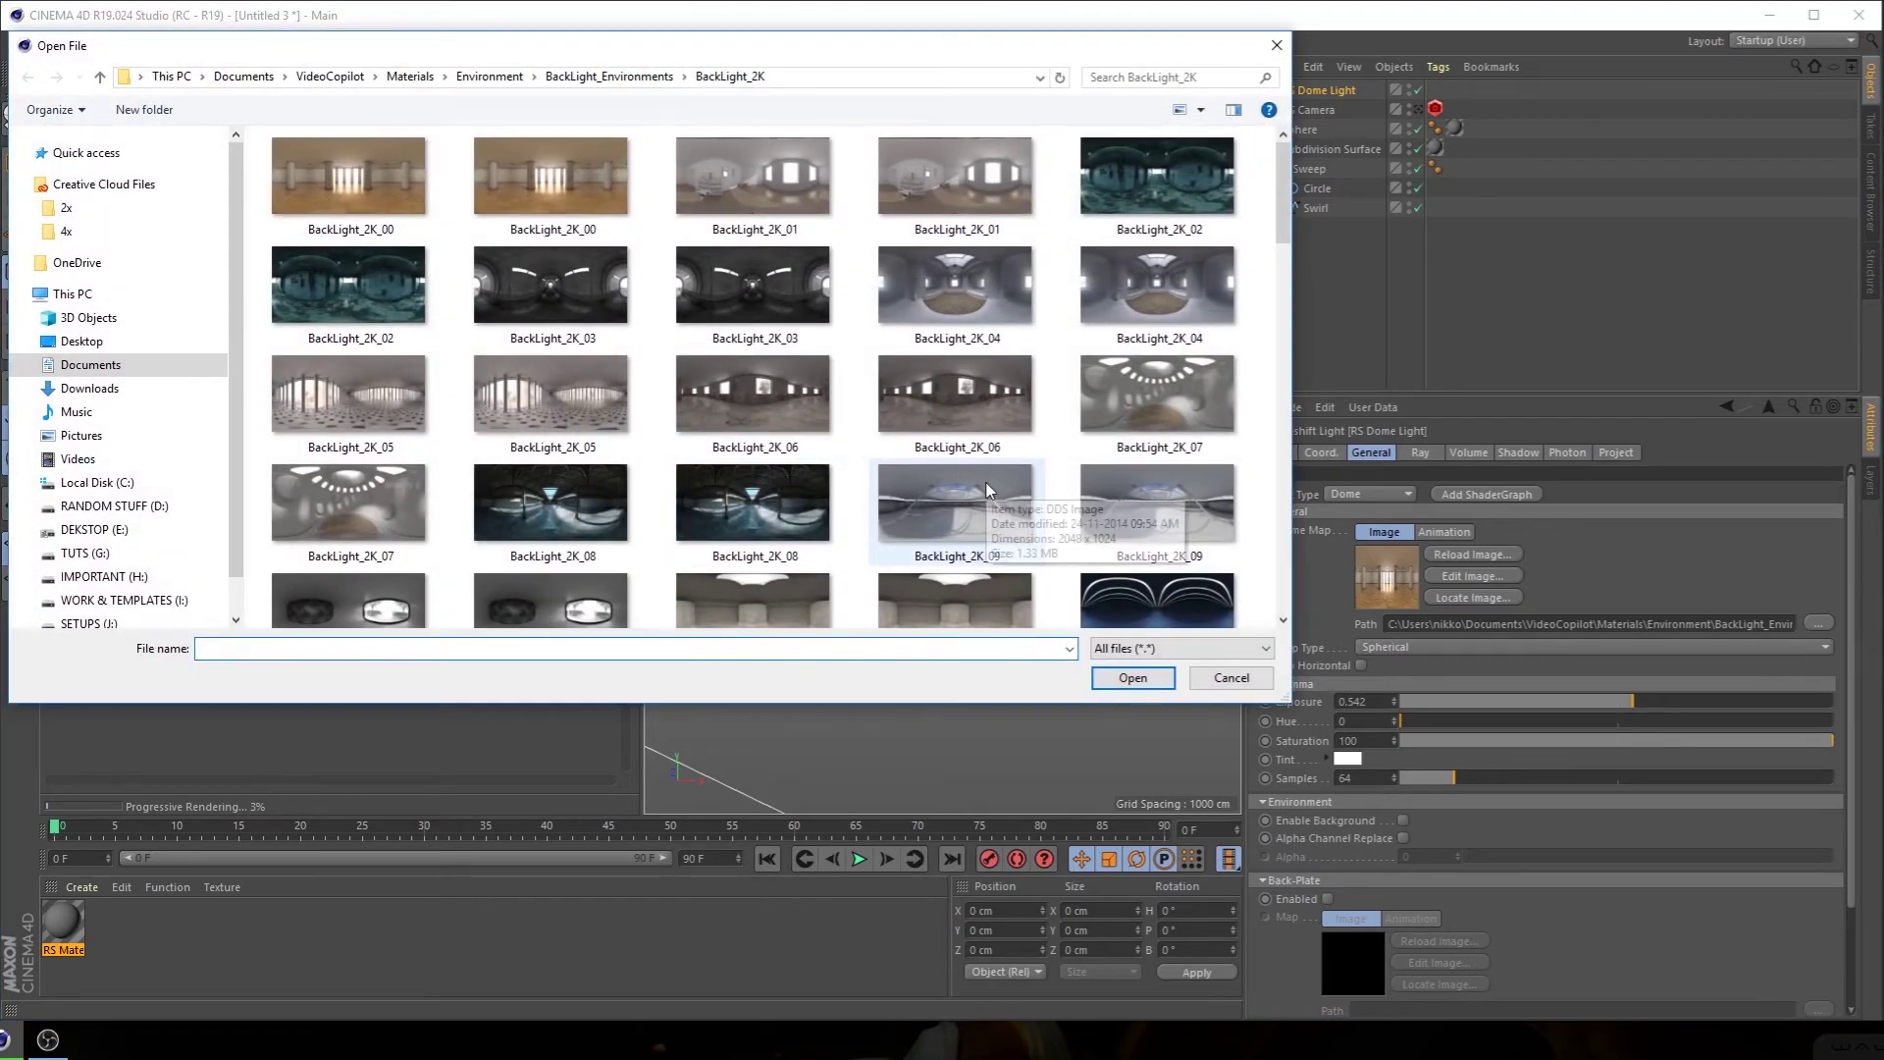
{"action": "scroll", "coordinate": [978, 488], "scroll_direction": "down", "scroll_amount": 5}
{"action": "scroll", "coordinate": [979, 487], "scroll_direction": "down", "scroll_amount": 6}
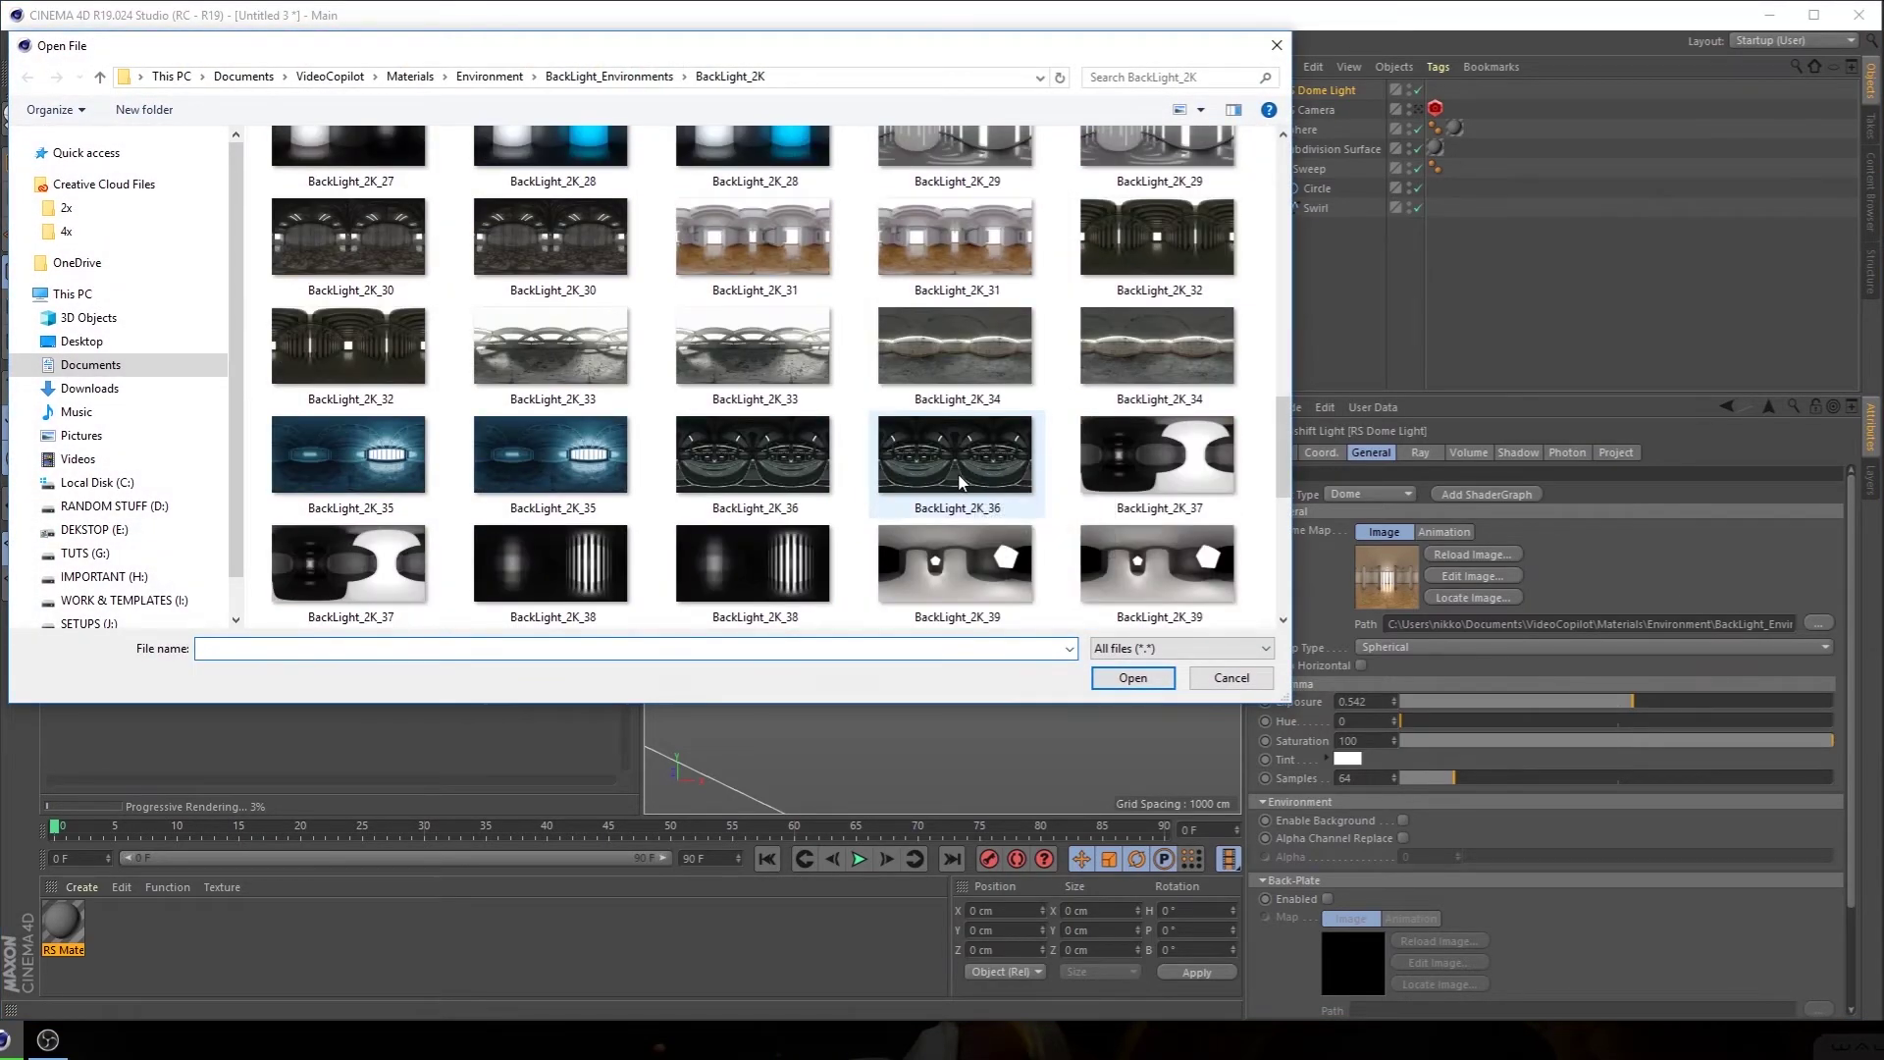
{"action": "scroll", "coordinate": [961, 481], "scroll_direction": "up", "scroll_amount": 4}
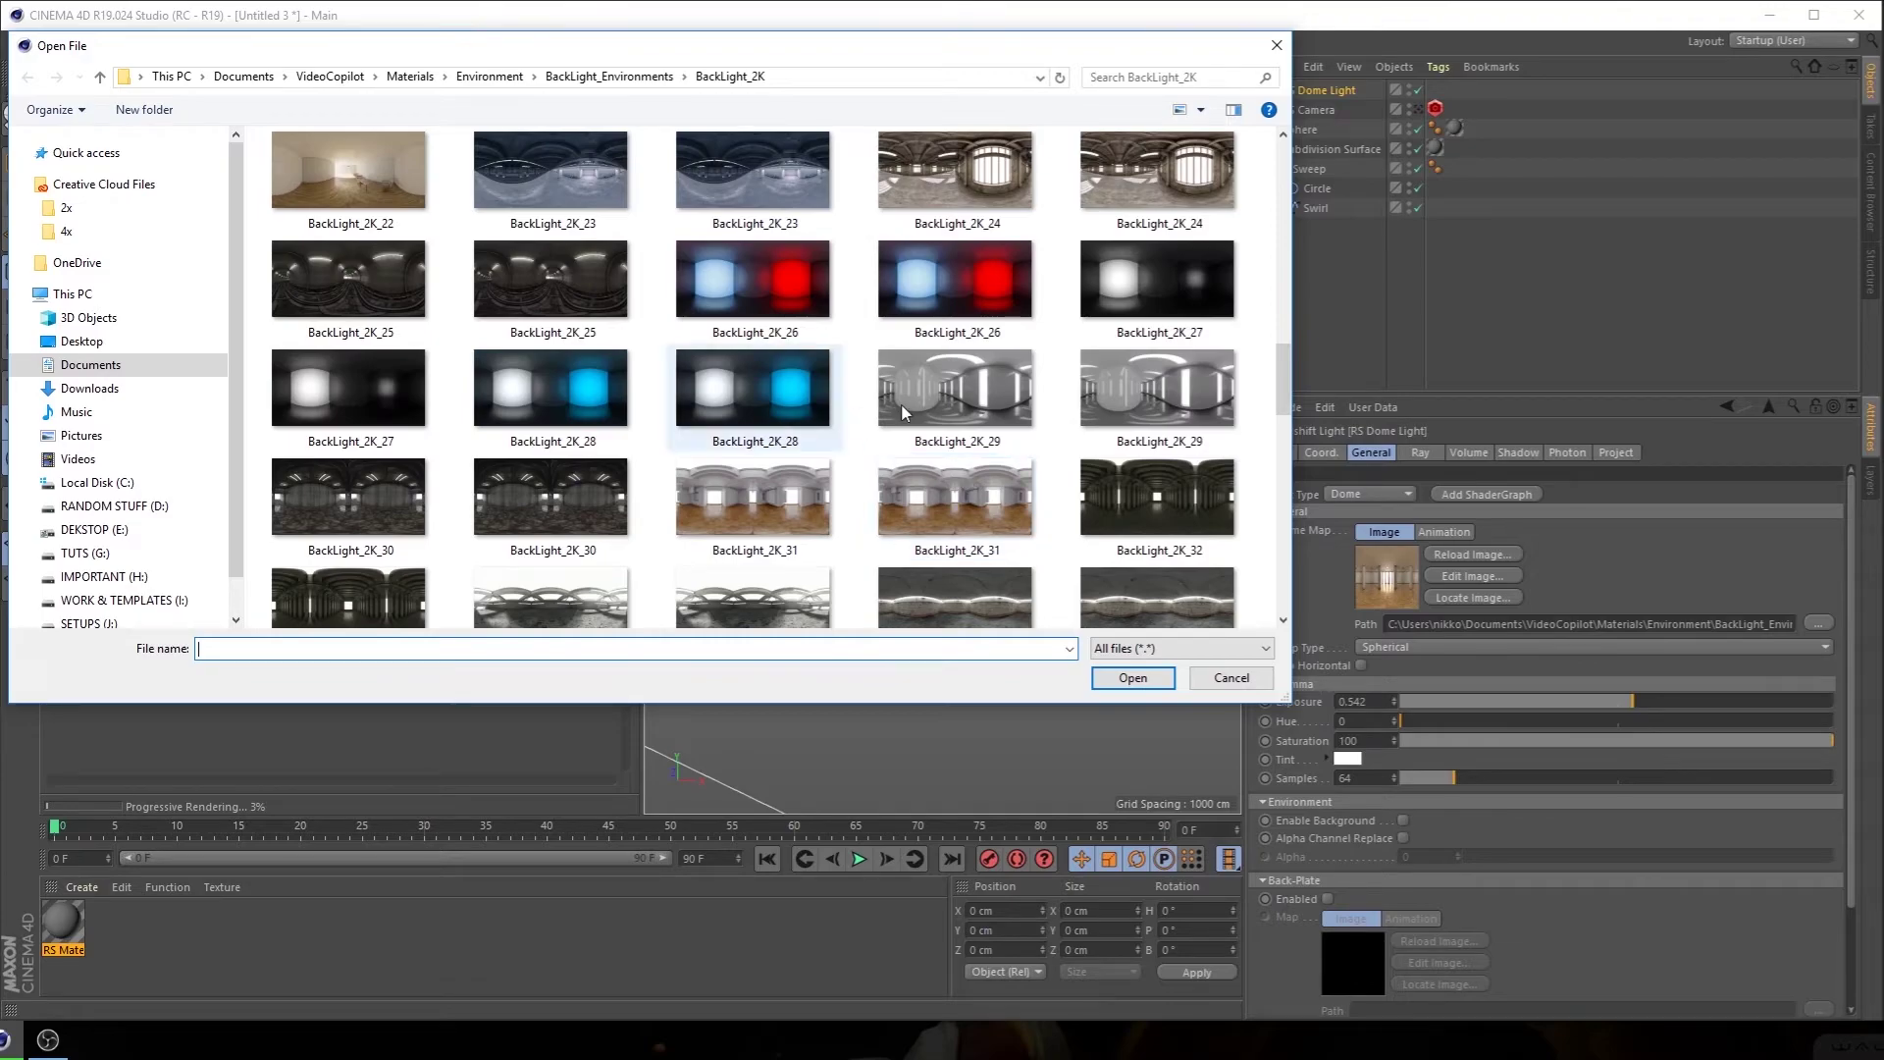
{"action": "scroll", "coordinate": [863, 408], "scroll_direction": "up", "scroll_amount": 5}
{"action": "scroll", "coordinate": [959, 350], "scroll_direction": "down", "scroll_amount": 5}
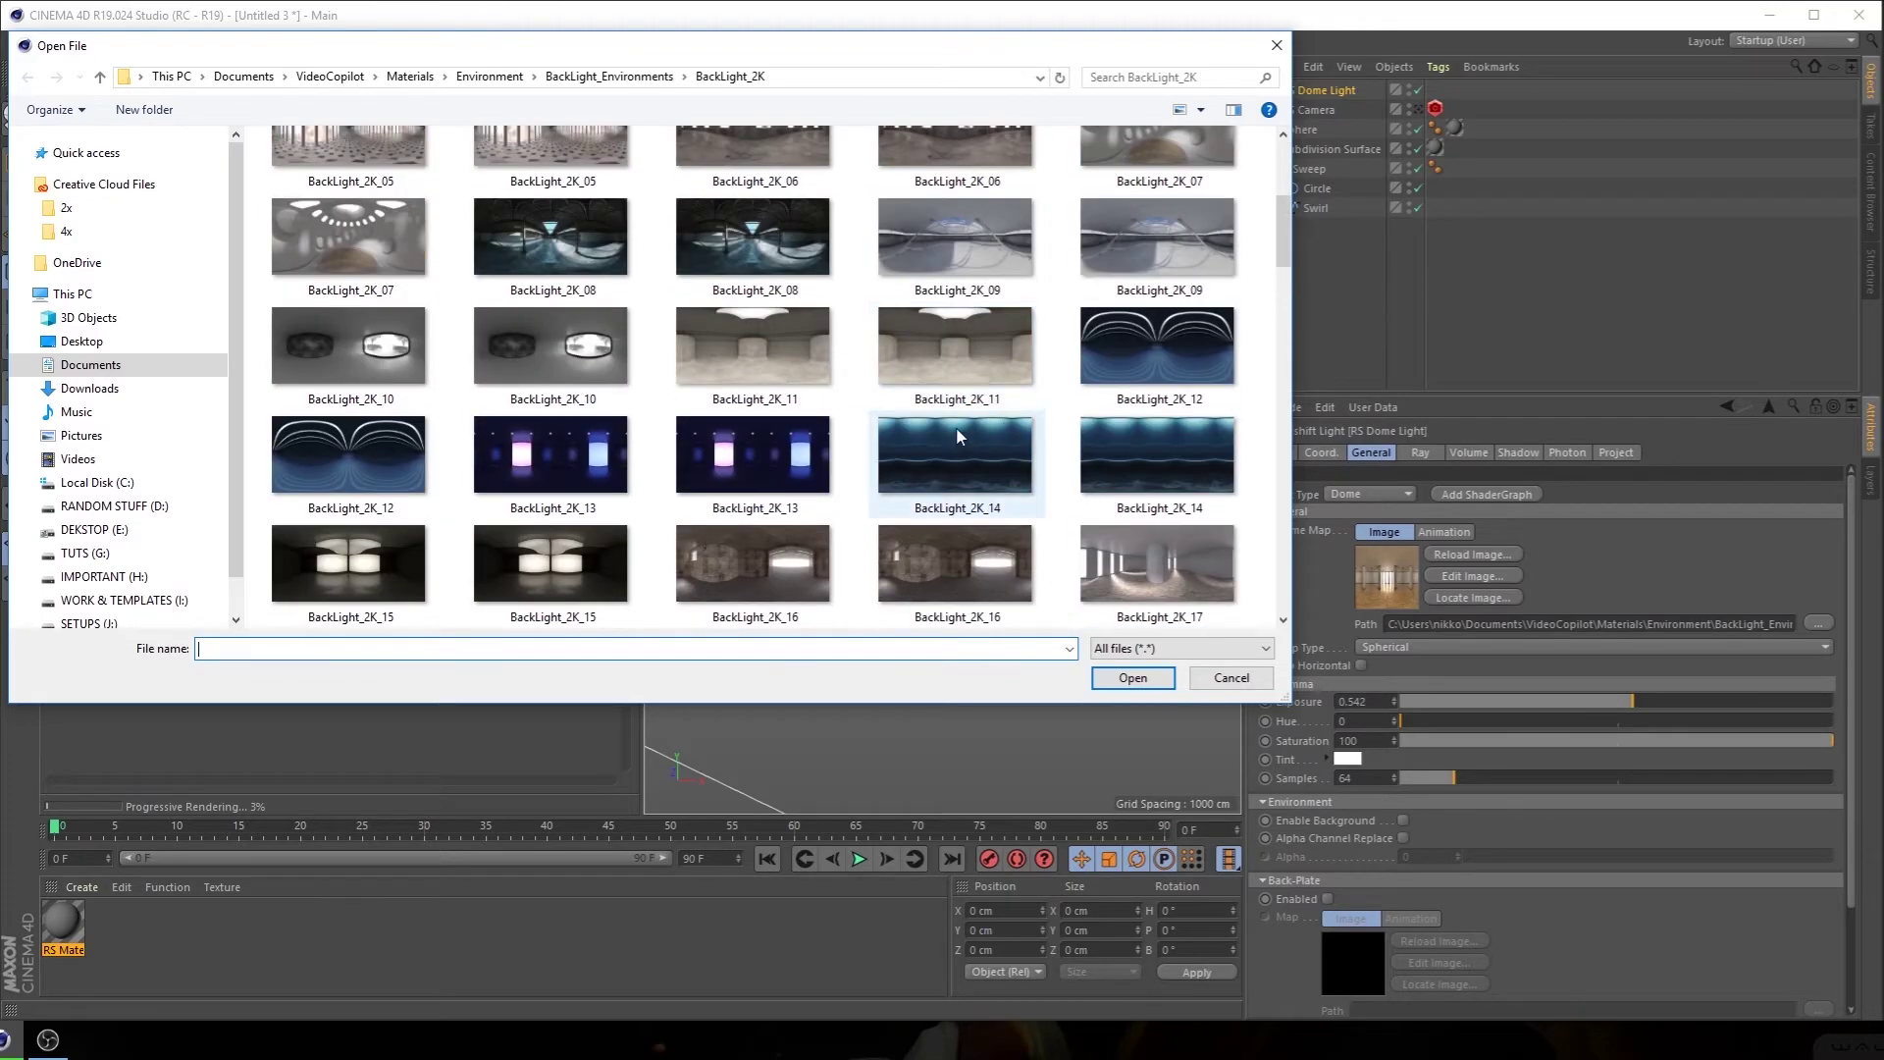
{"action": "scroll", "coordinate": [923, 461], "scroll_direction": "down", "scroll_amount": 6}
{"action": "left_click", "coordinate": [957, 459]}
{"action": "left_click", "coordinate": [1141, 683]}
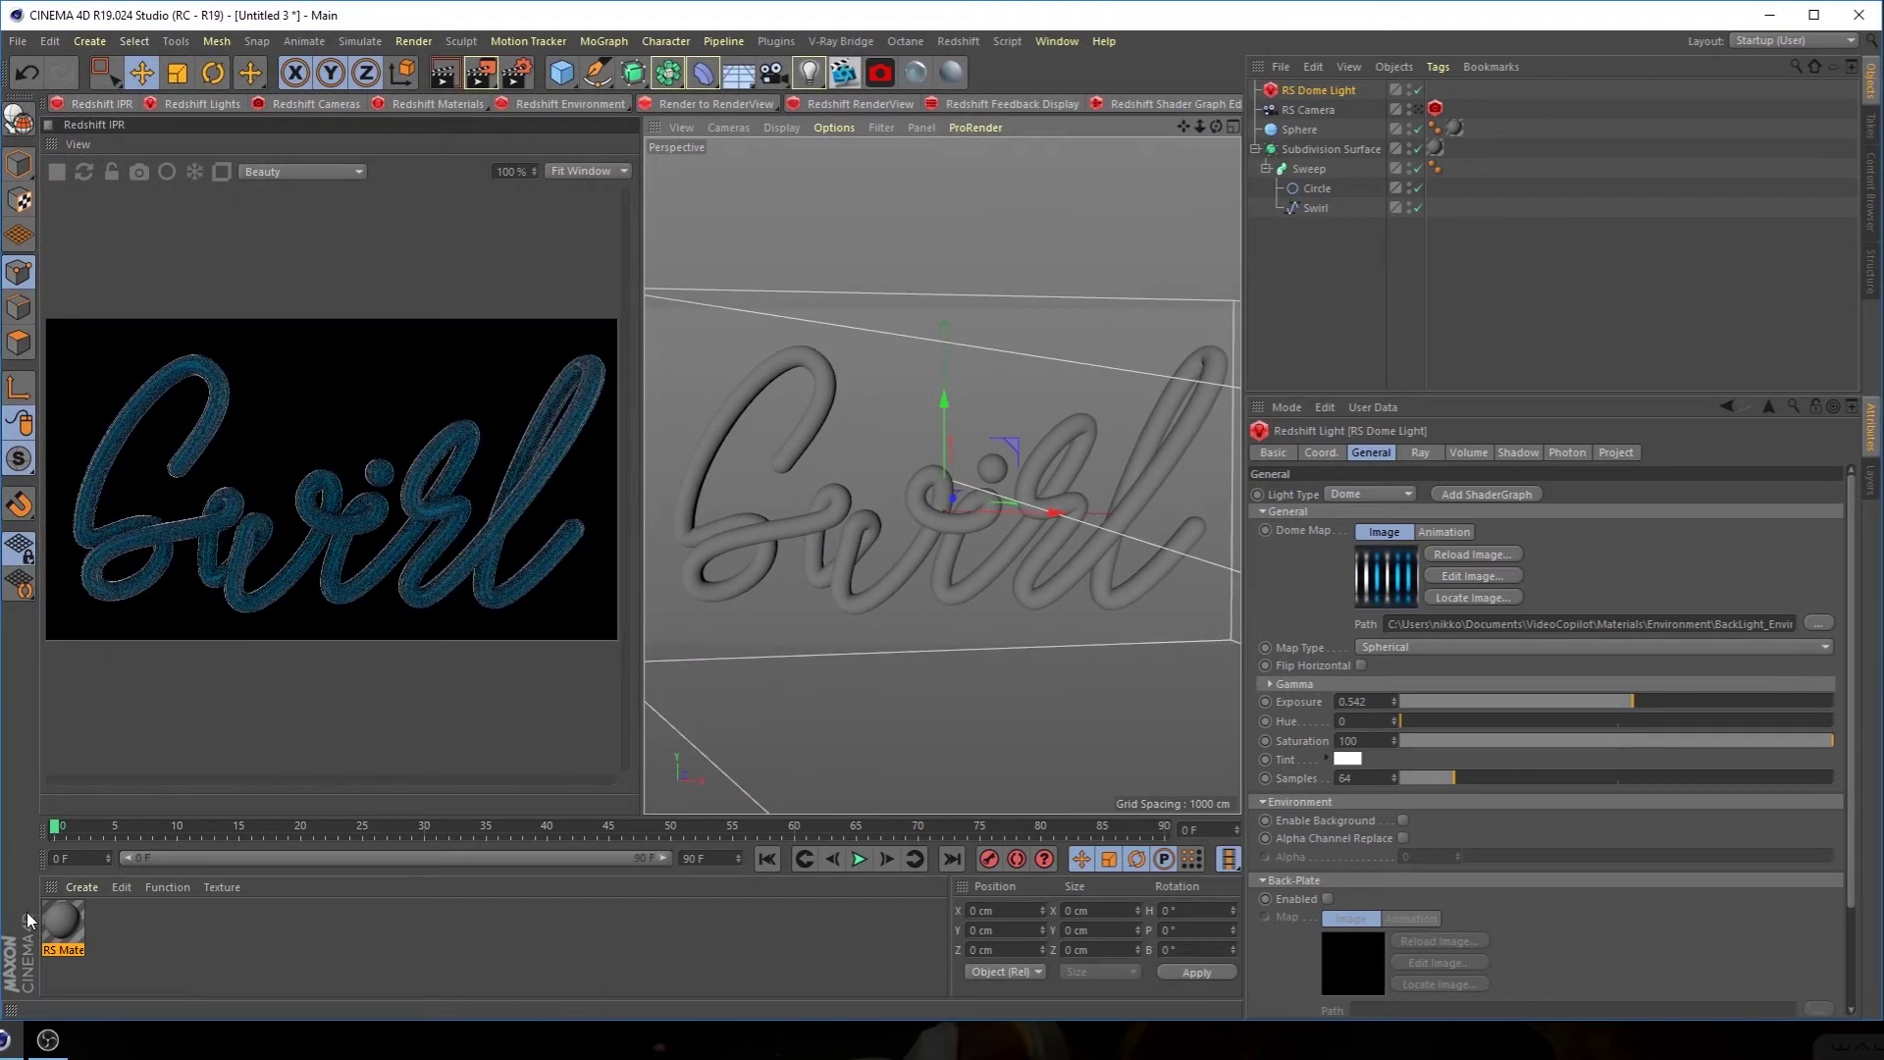
Open the RS Material for editing and apply the Tinted Glass preset to its base properties
{"action": "double_click", "coordinate": [57, 918]}
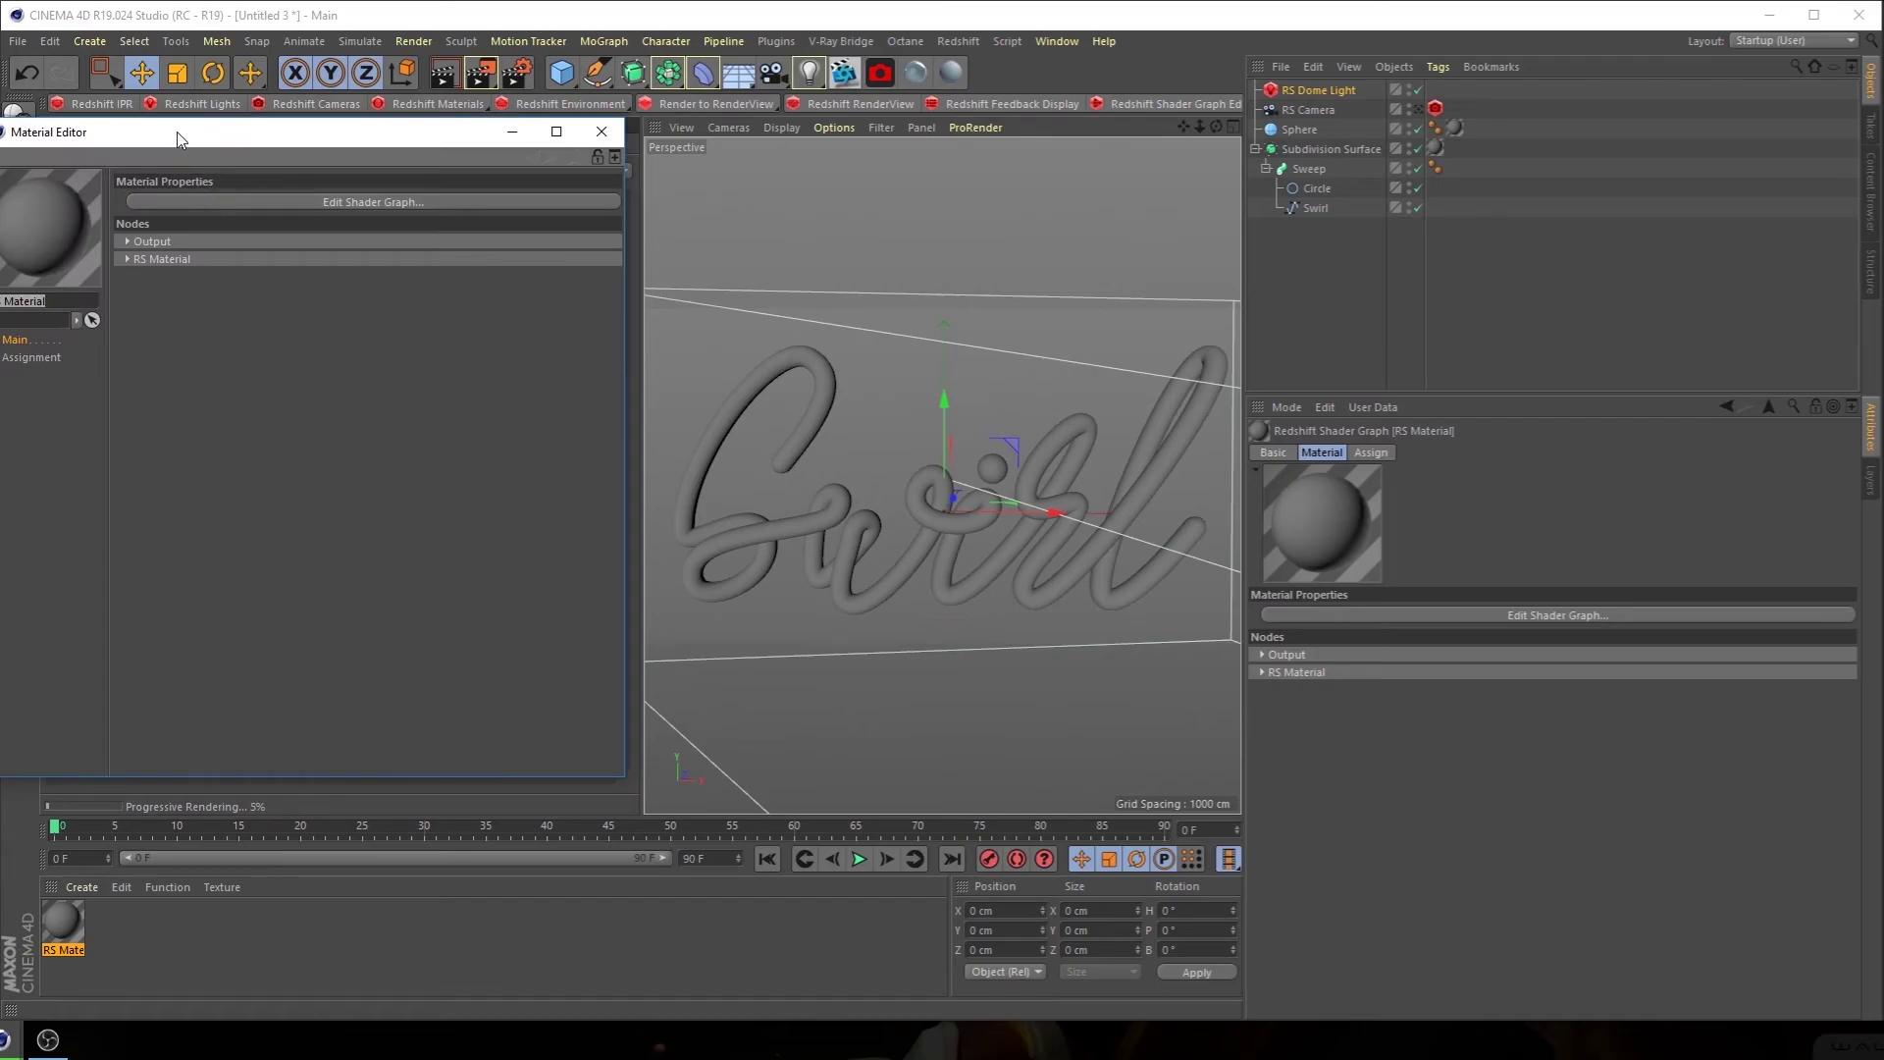
{"action": "left_click_drag", "start_coordinate": [179, 140], "coordinate": [1388, 142]}
{"action": "left_click", "coordinate": [1335, 264]}
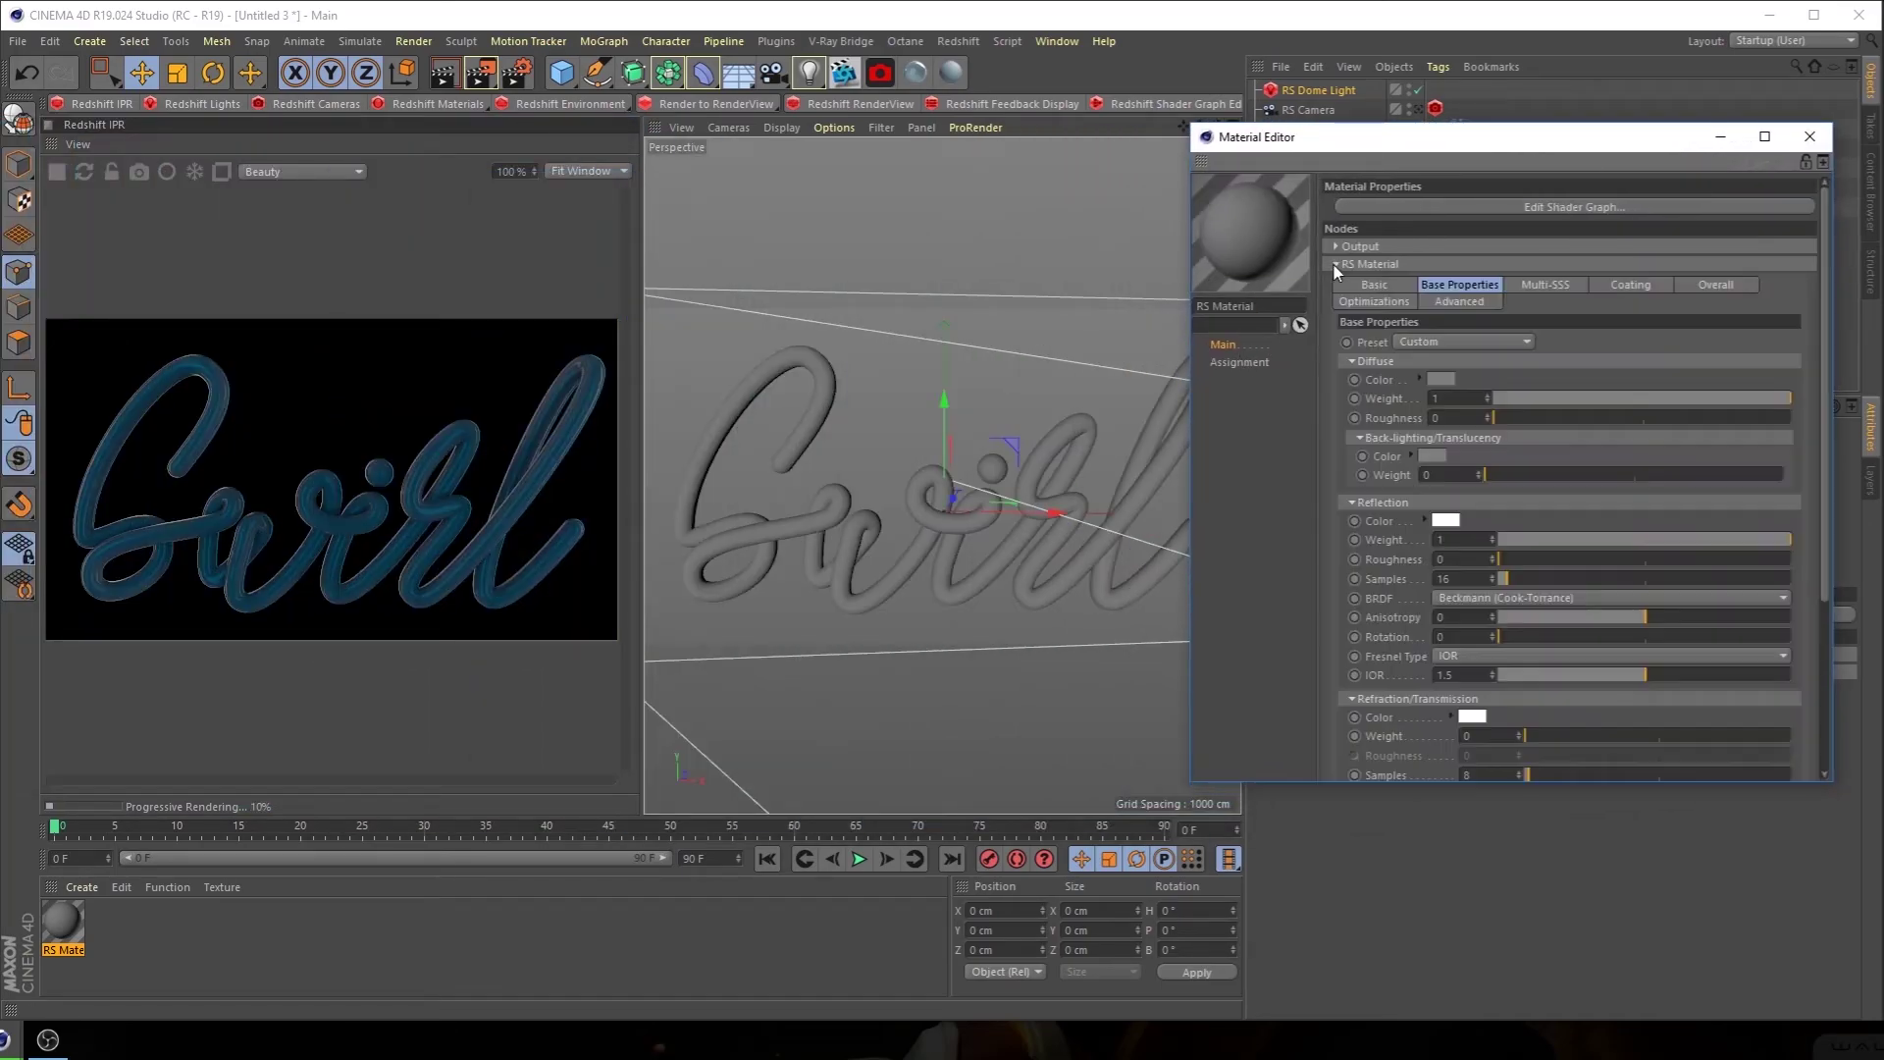
{"action": "left_click", "coordinate": [1441, 338]}
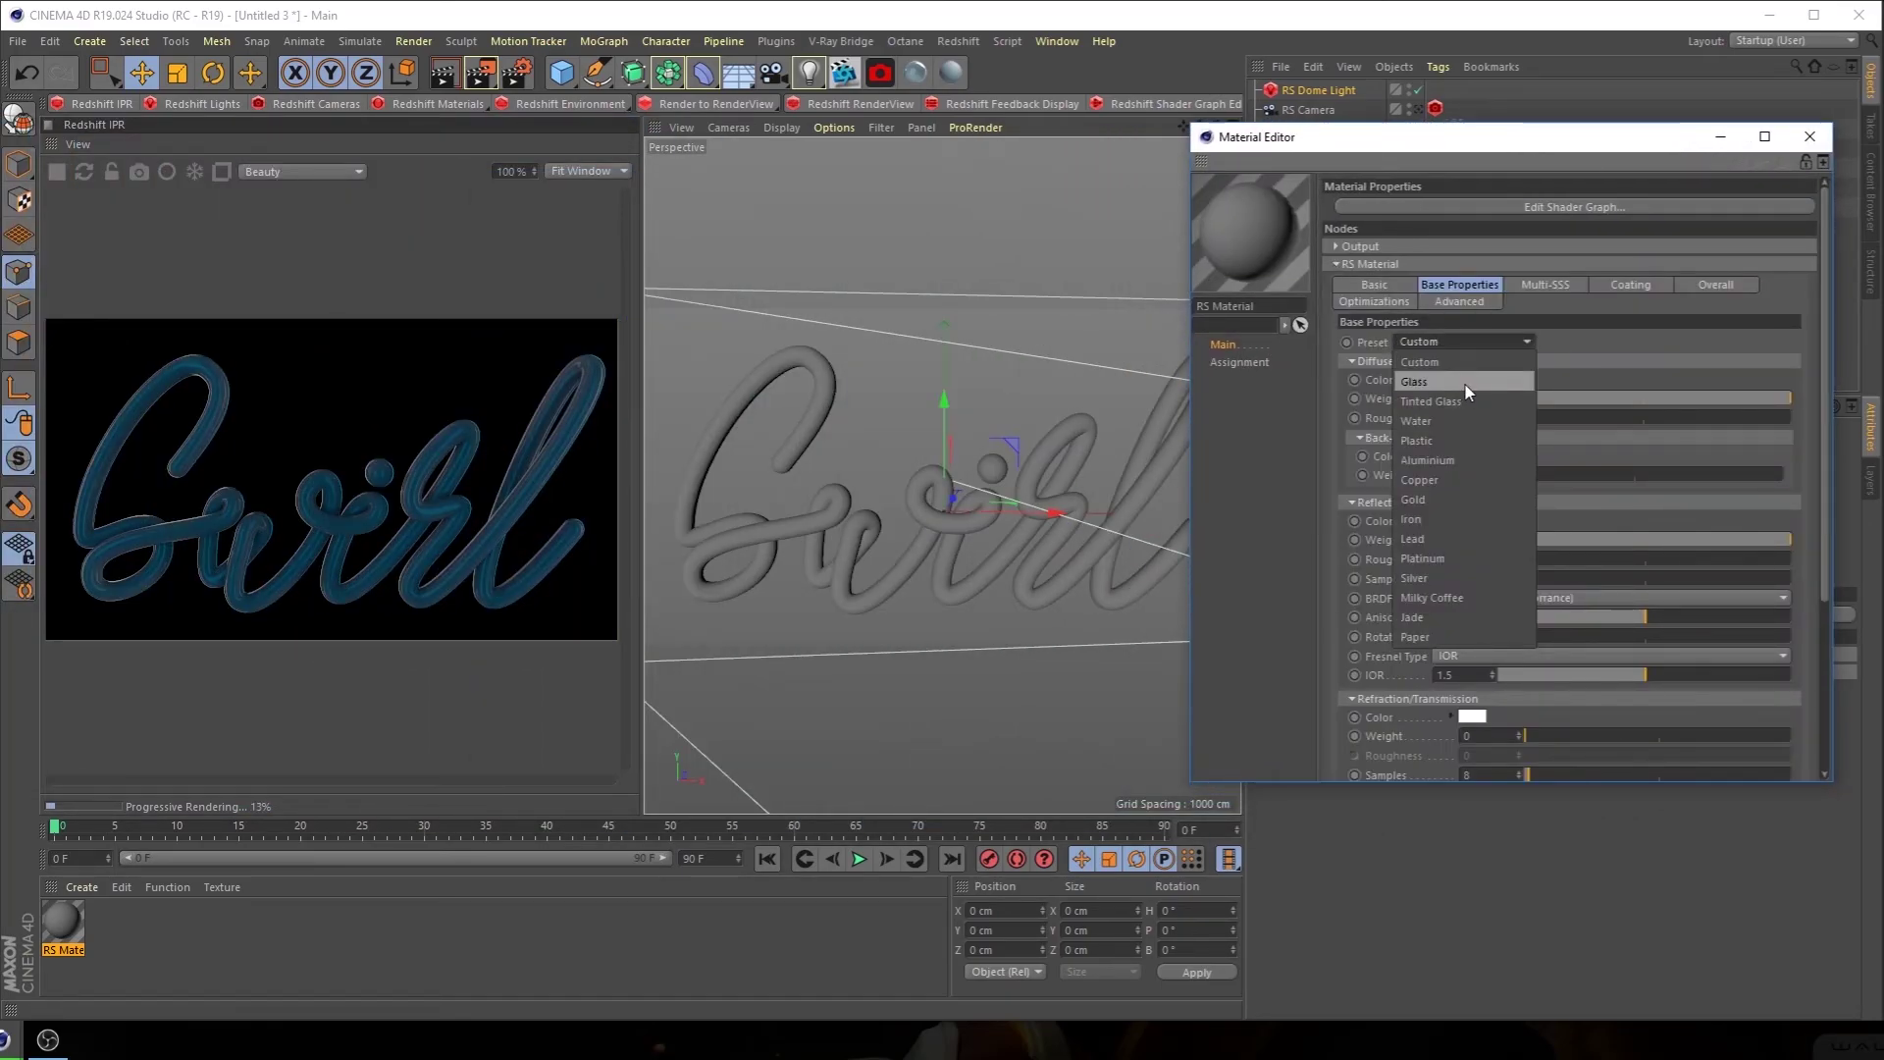
{"action": "left_click", "coordinate": [1435, 400]}
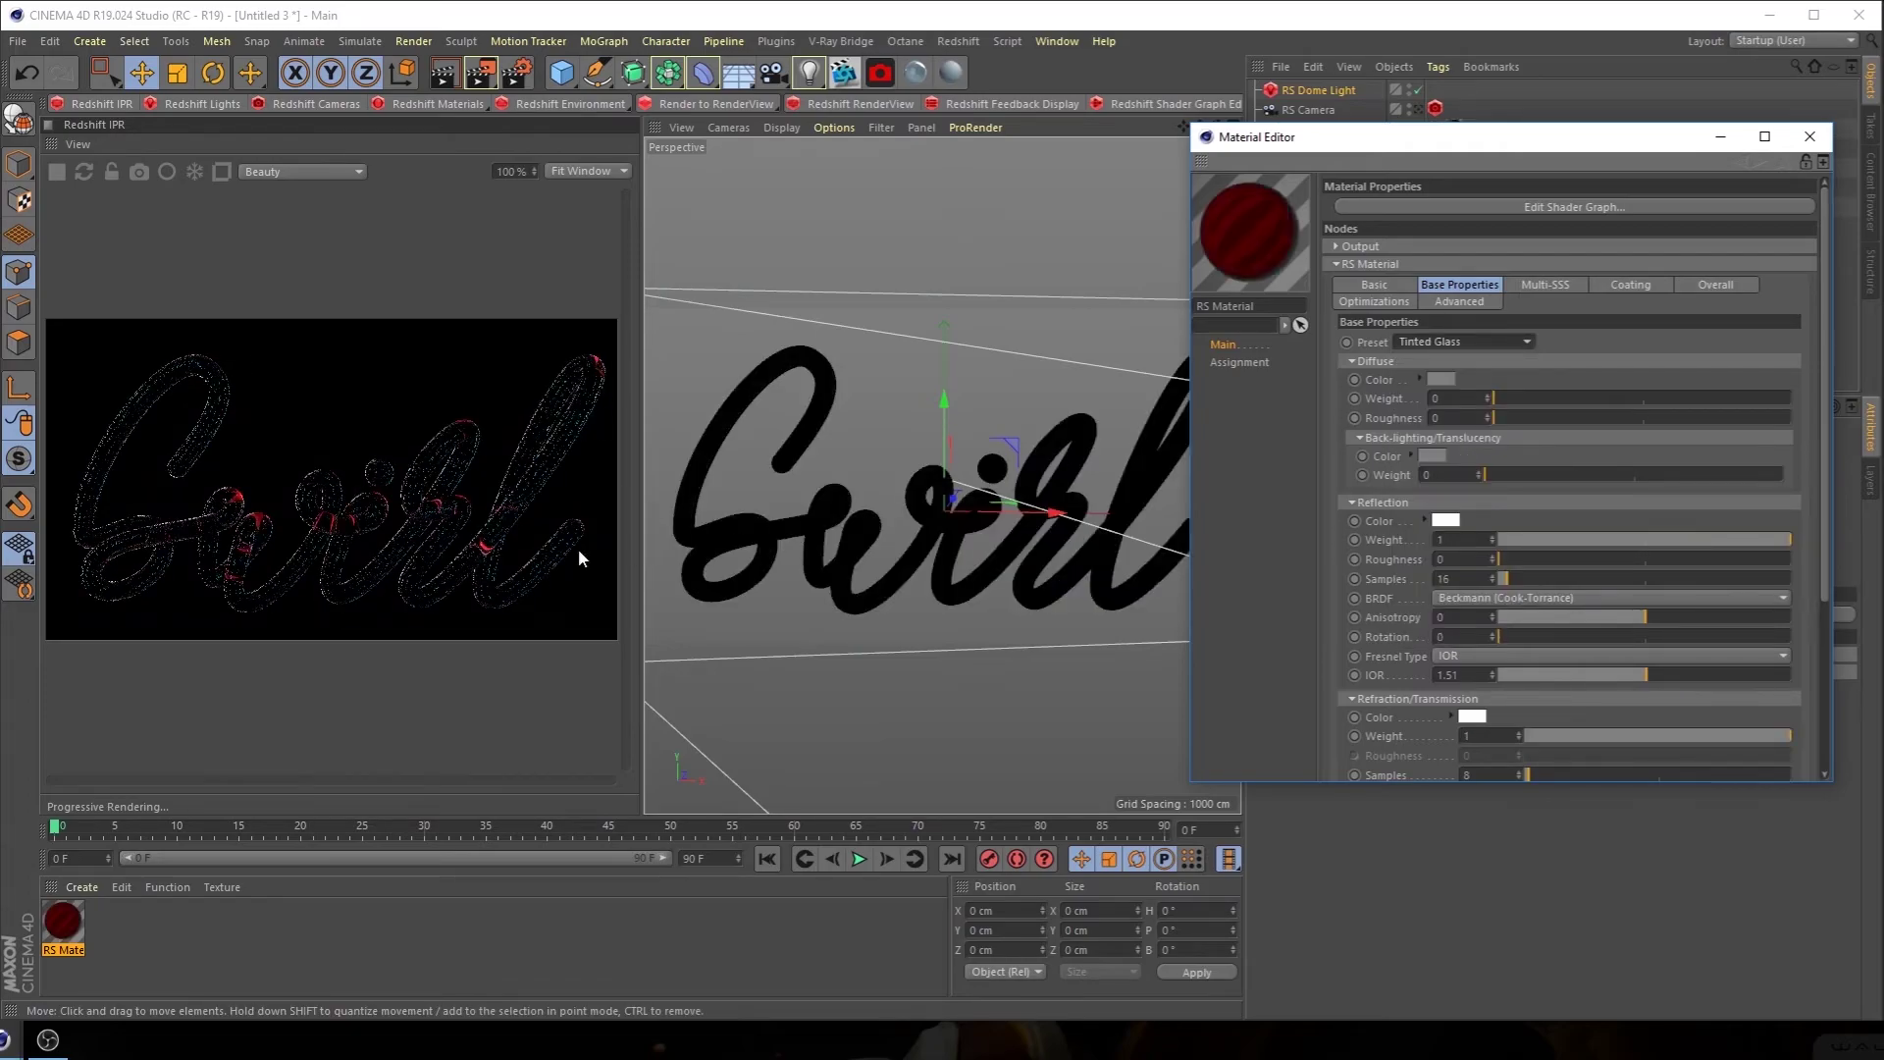
Raise the dome light's exposure to about 1.59
{"action": "left_click_drag", "start_coordinate": [1420, 139], "coordinate": [839, 124]}
{"action": "left_click", "coordinate": [1301, 90]}
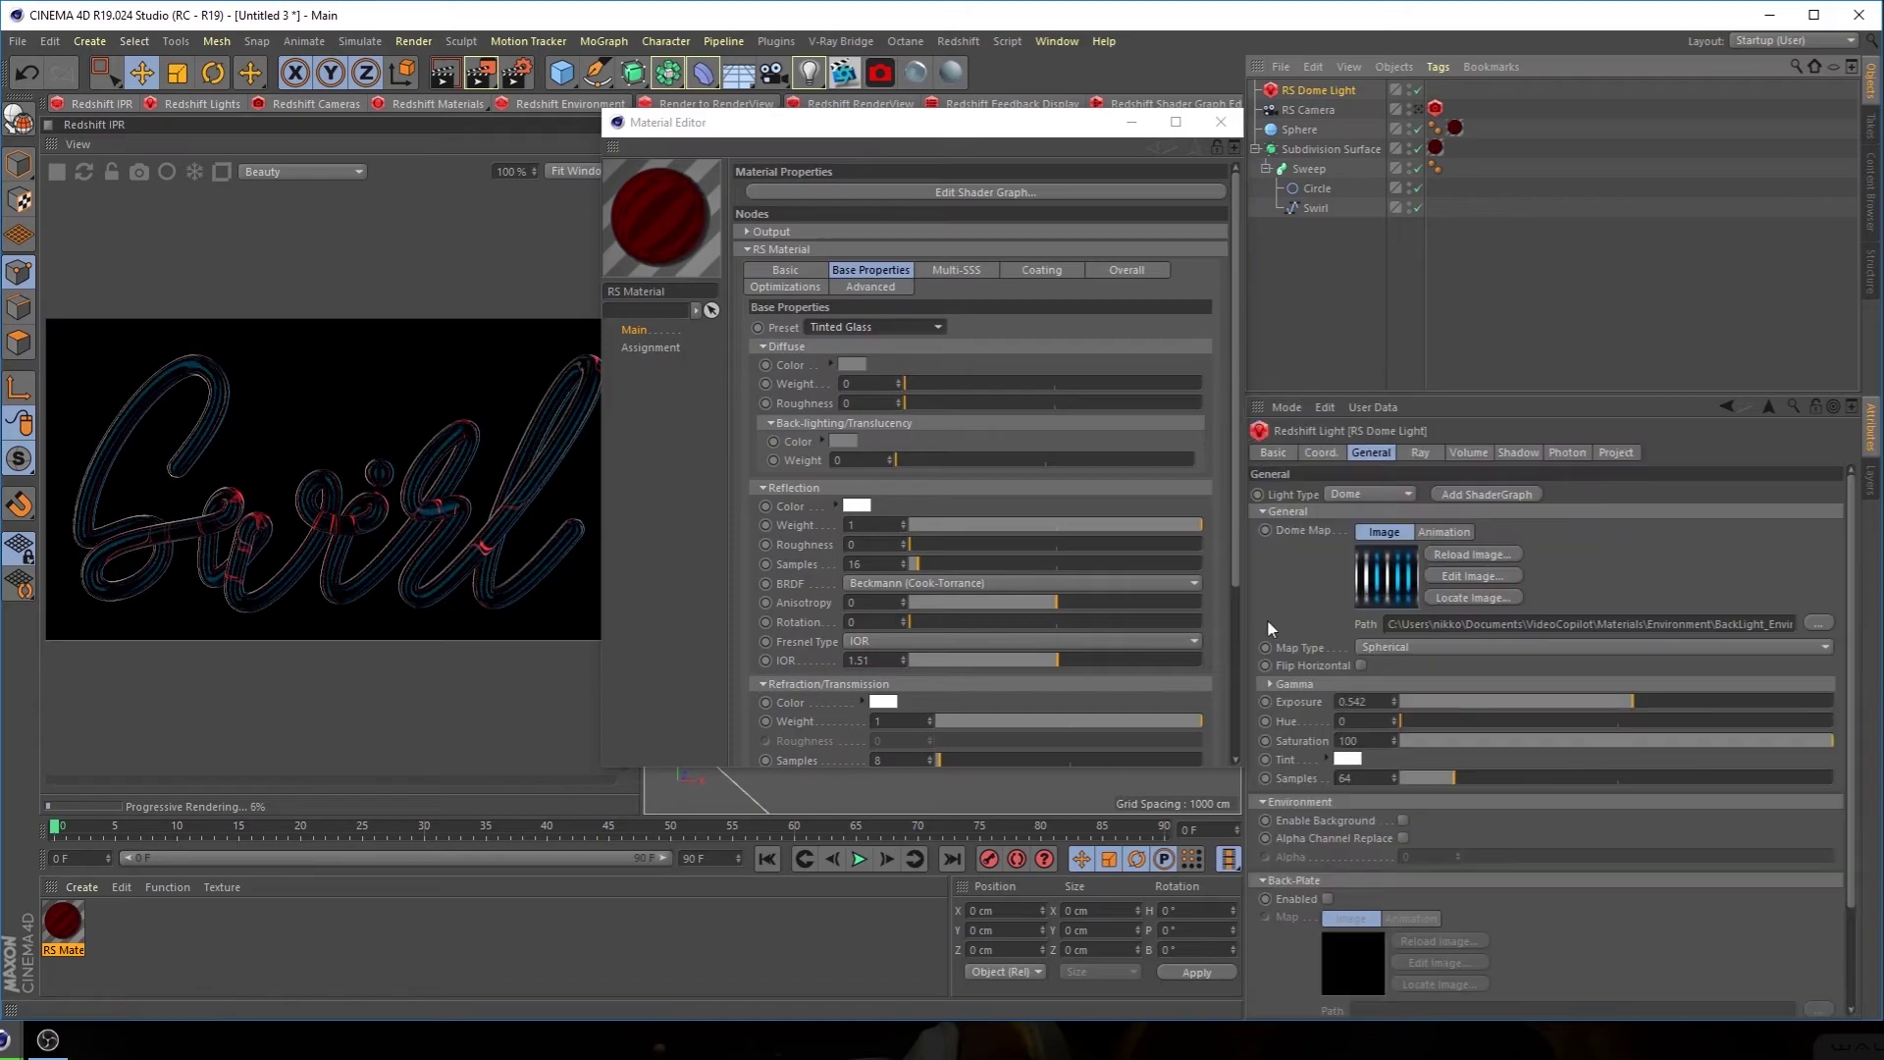
{"action": "left_click_drag", "start_coordinate": [1645, 708], "coordinate": [1660, 704]}
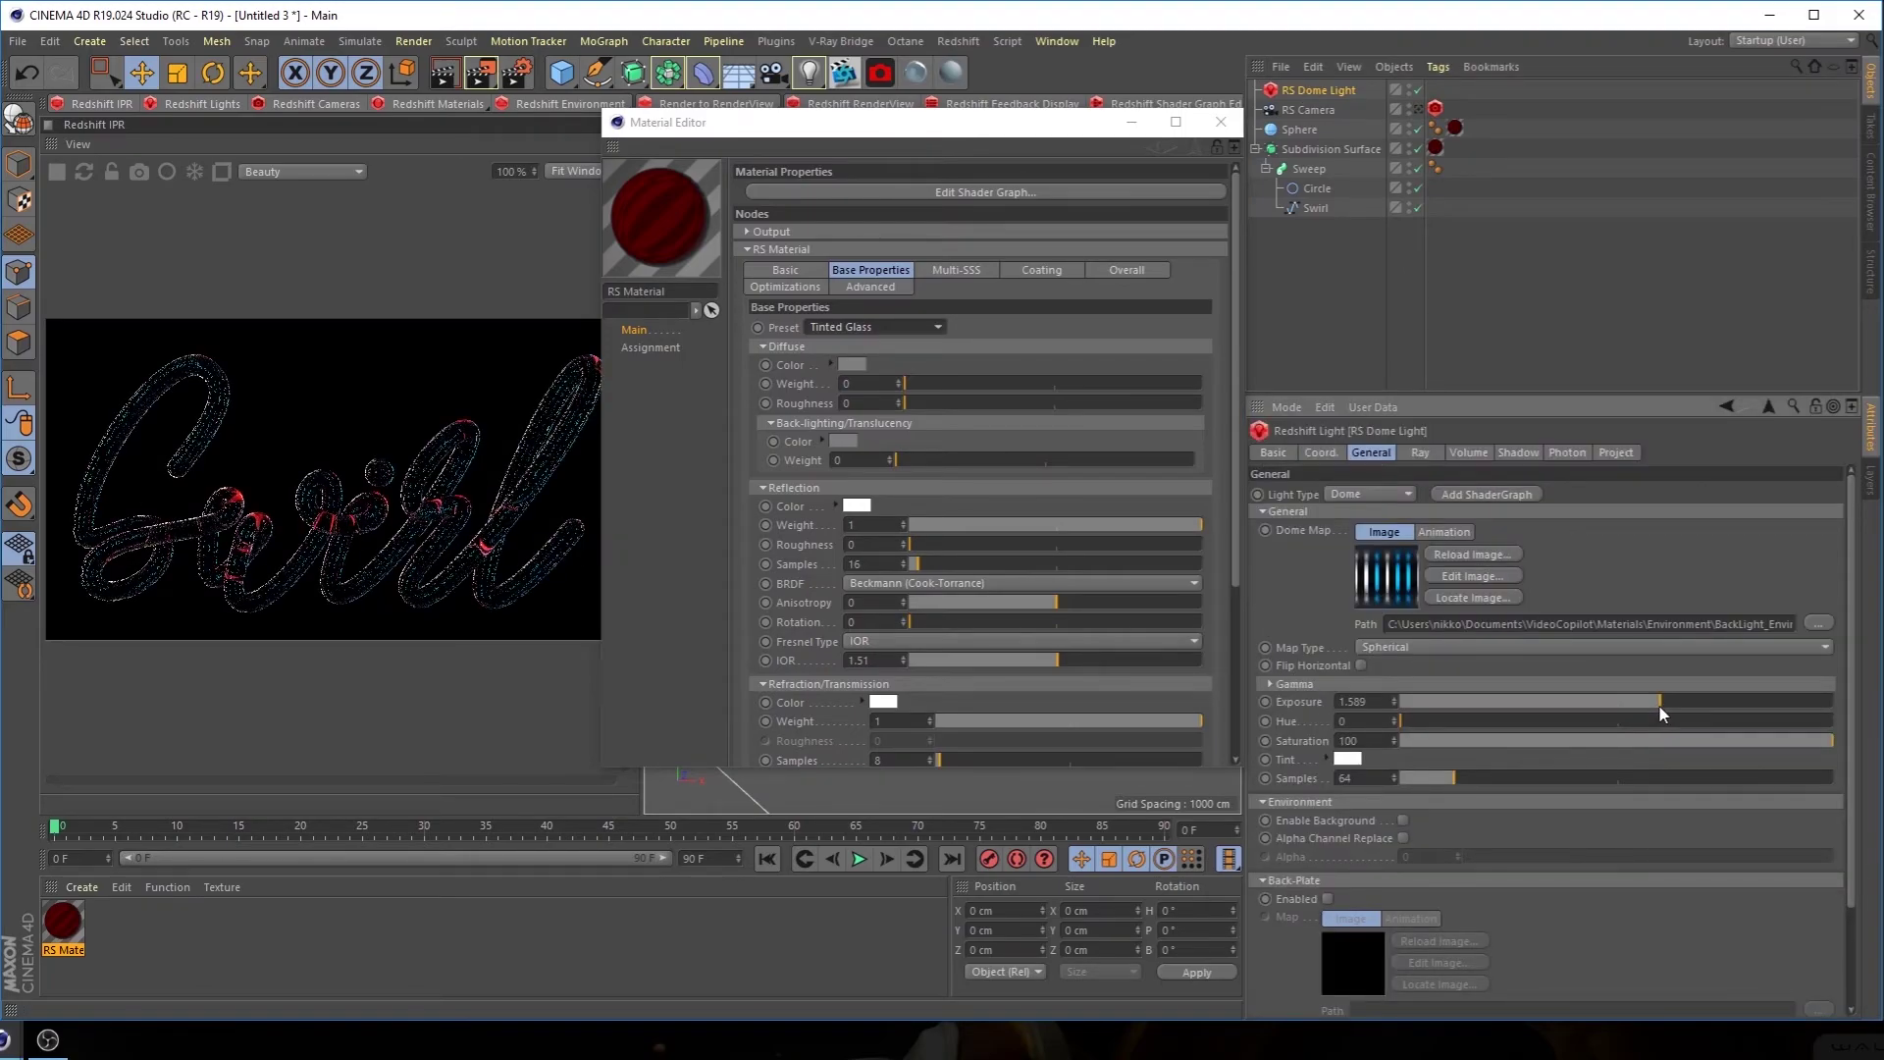
{"action": "left_click_drag", "start_coordinate": [833, 125], "coordinate": [1446, 192]}
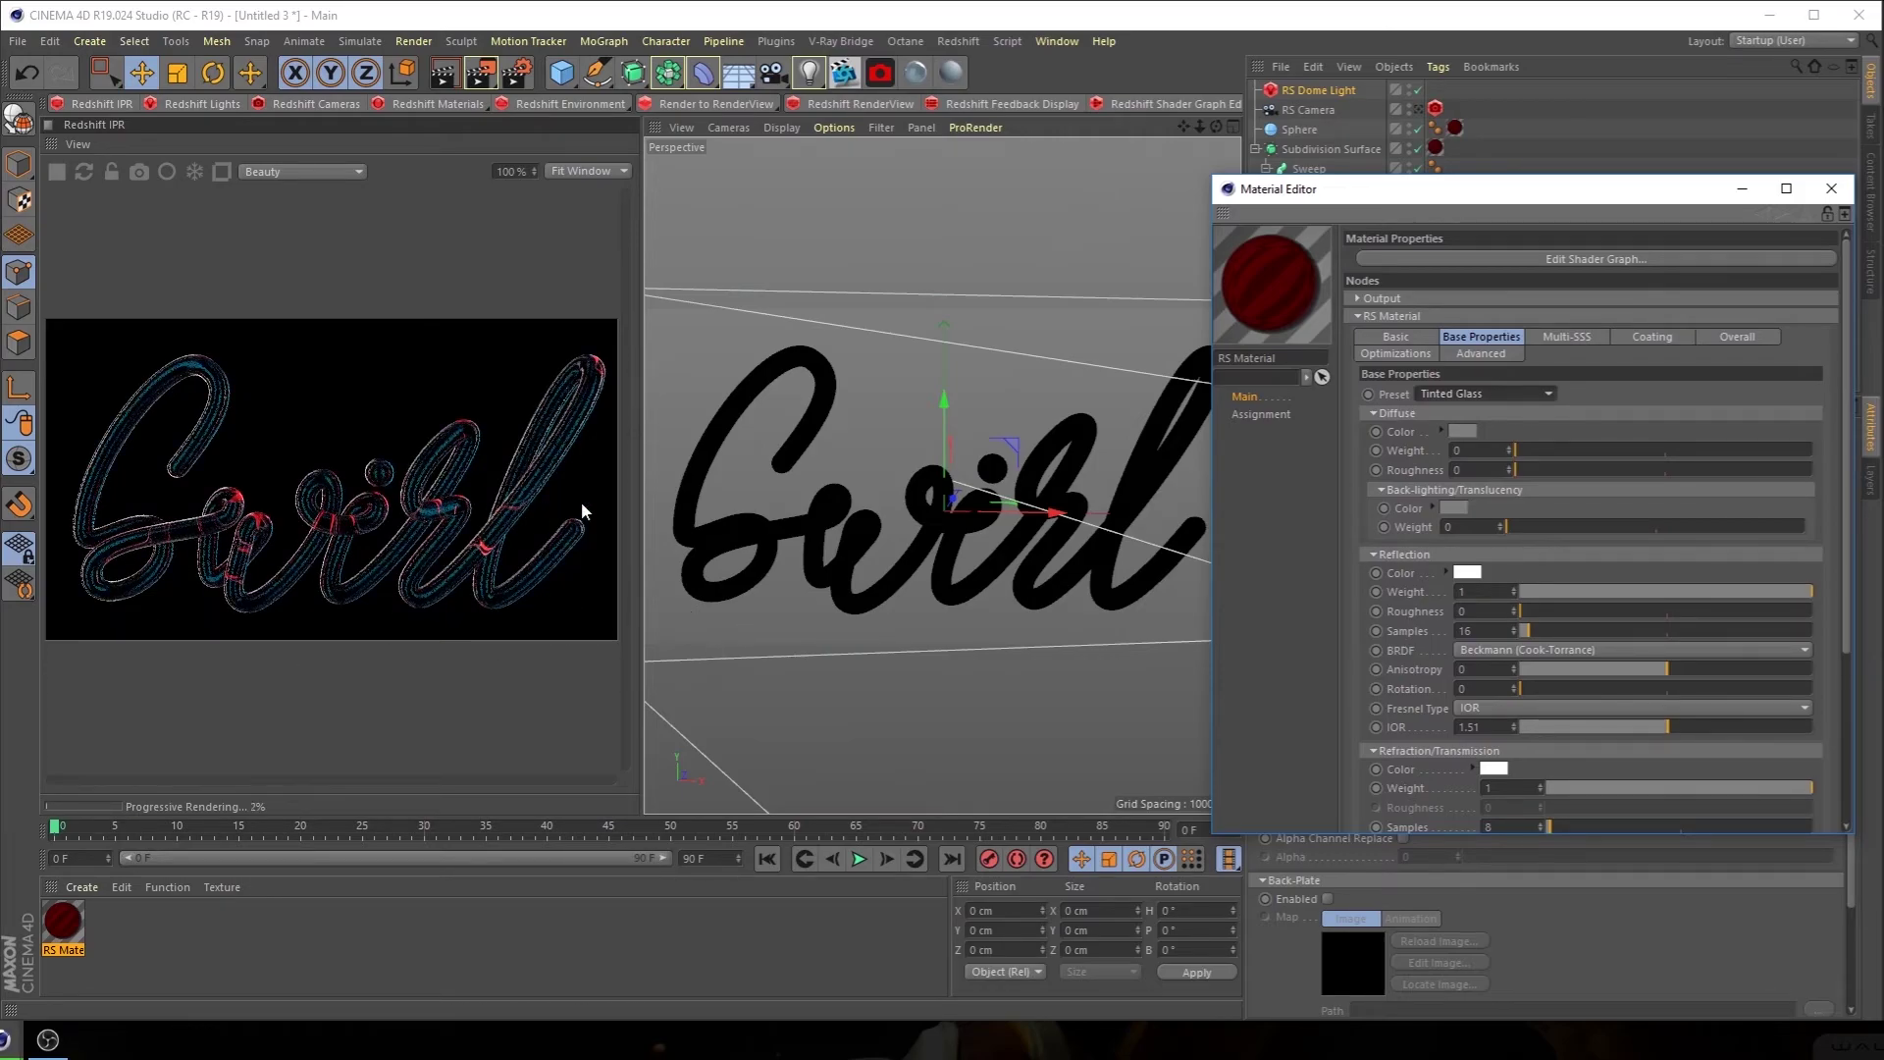
Apply the Aluminium preset to the RS Material and lower the dome light's exposure to about 0.65
{"action": "left_click", "coordinate": [1493, 394]}
{"action": "left_click", "coordinate": [1499, 506]}
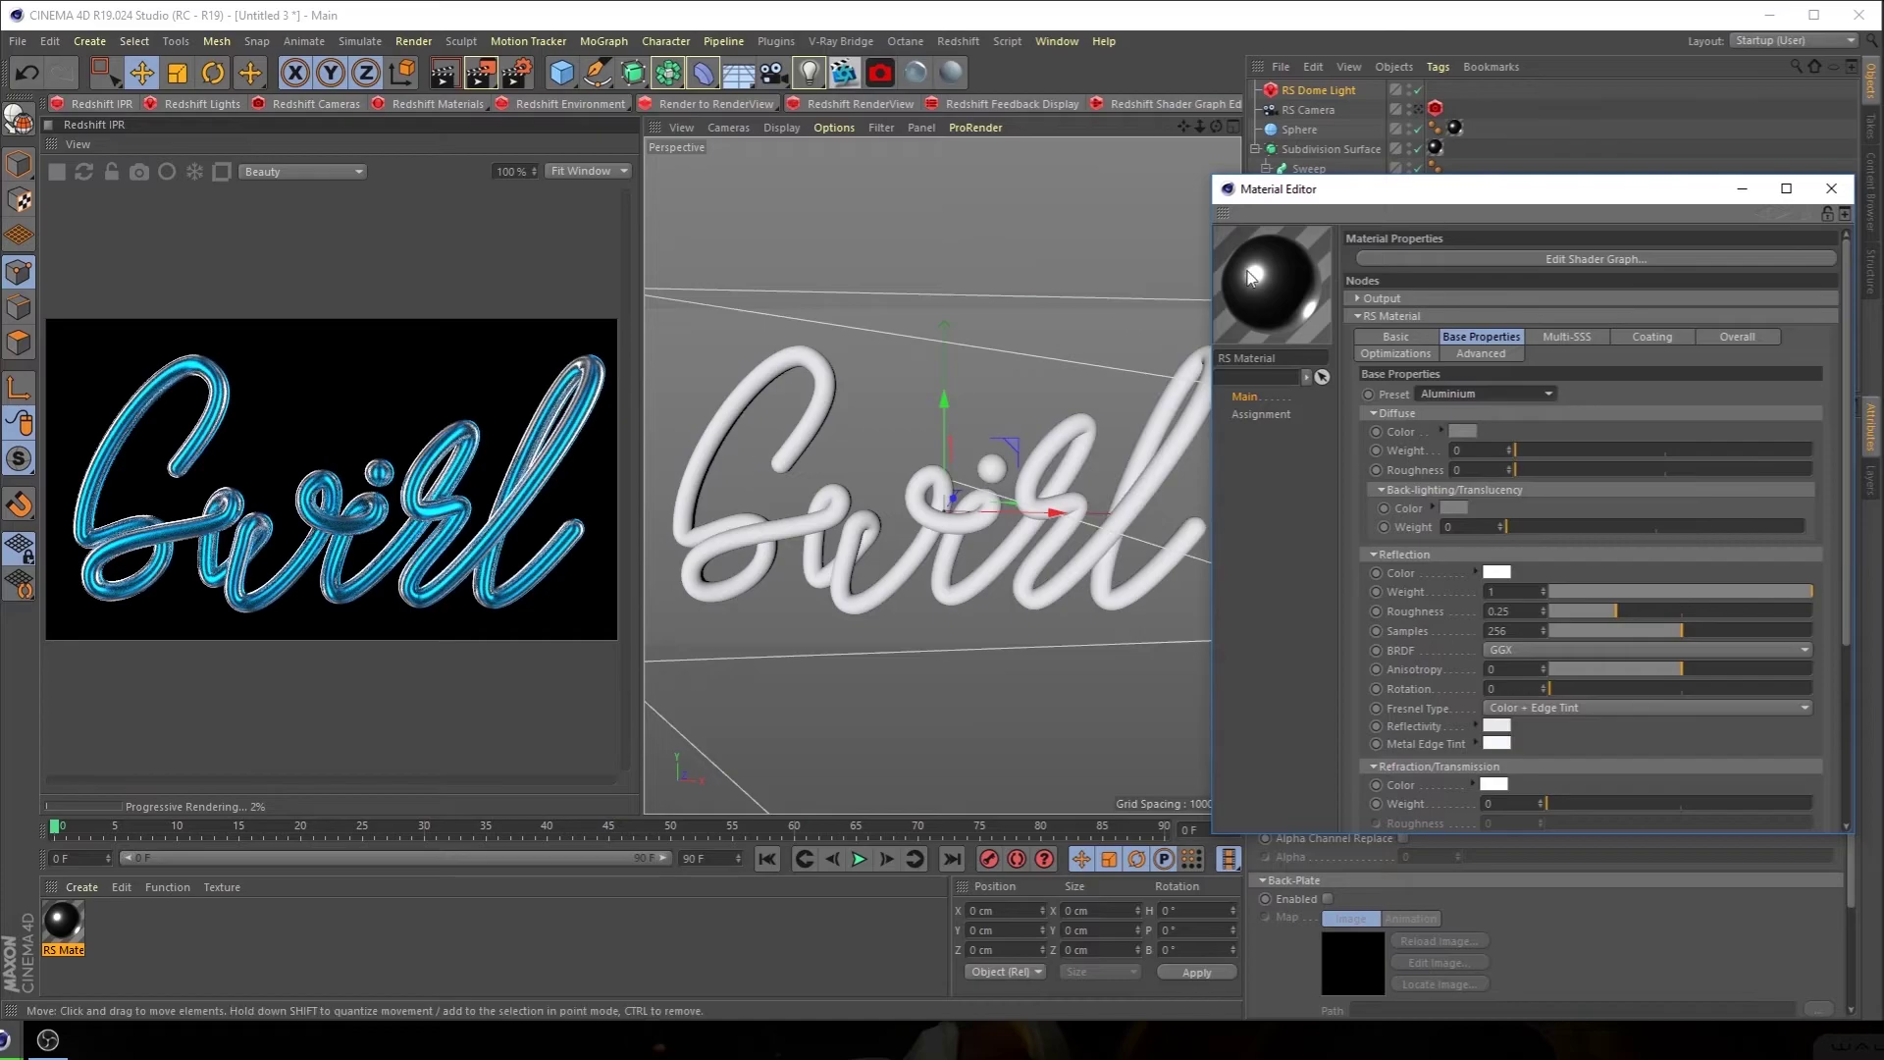
{"action": "left_click_drag", "start_coordinate": [1390, 197], "coordinate": [798, 152]}
{"action": "left_click_drag", "start_coordinate": [1645, 702], "coordinate": [1634, 703]}
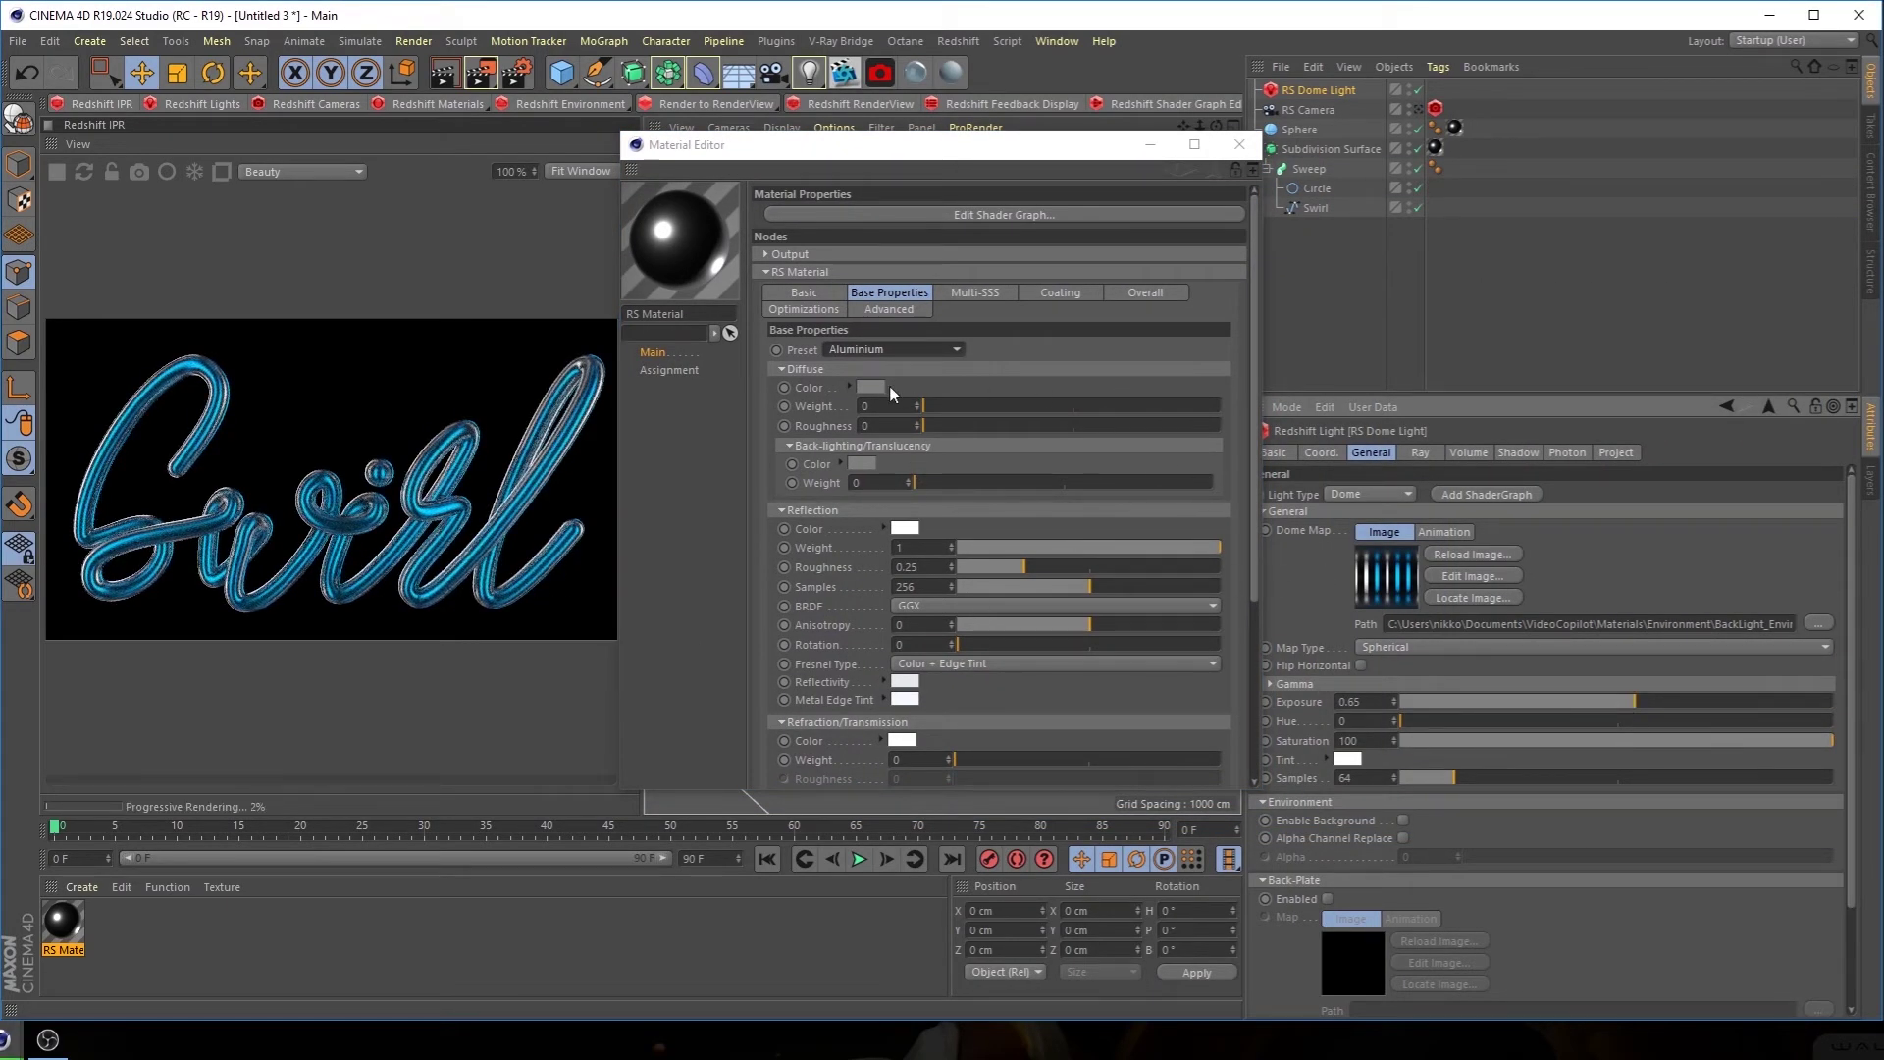
Try the Platinum and Gold presets on the RS Material
{"action": "left_click", "coordinate": [888, 349]}
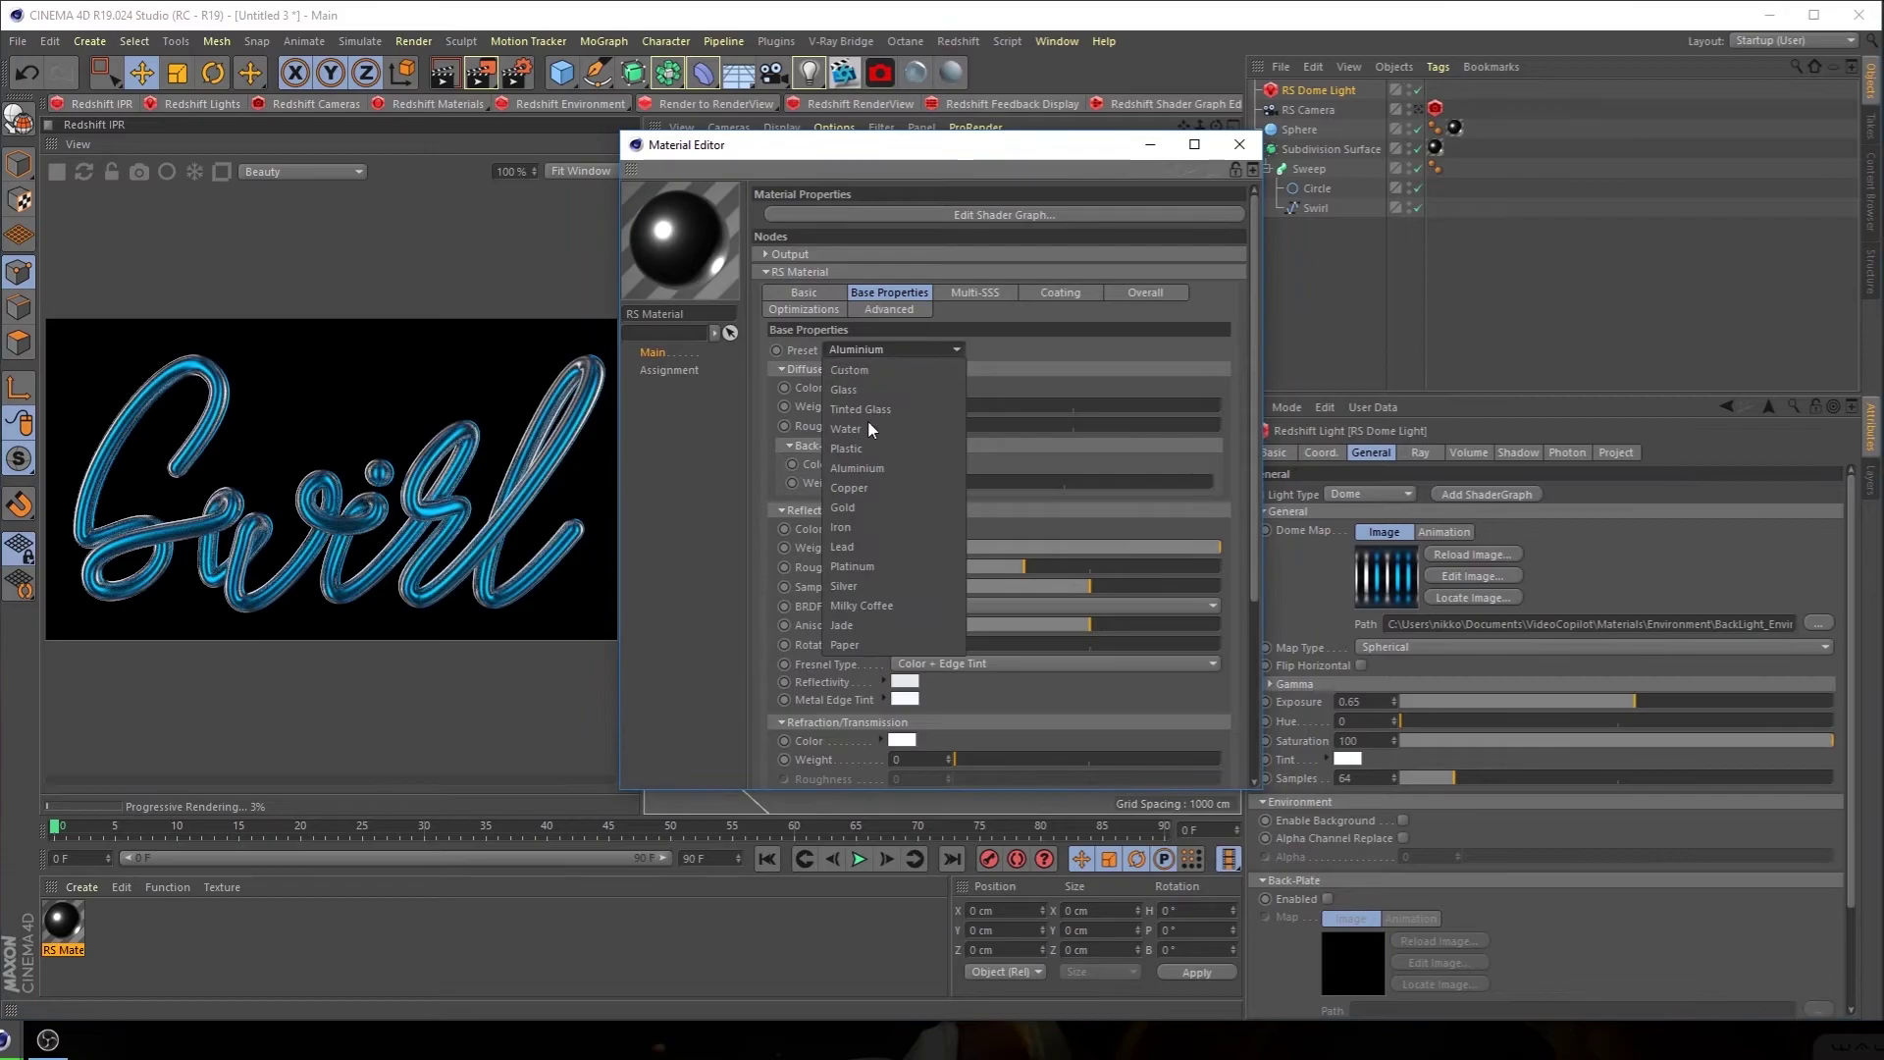
{"action": "left_click", "coordinate": [850, 567]}
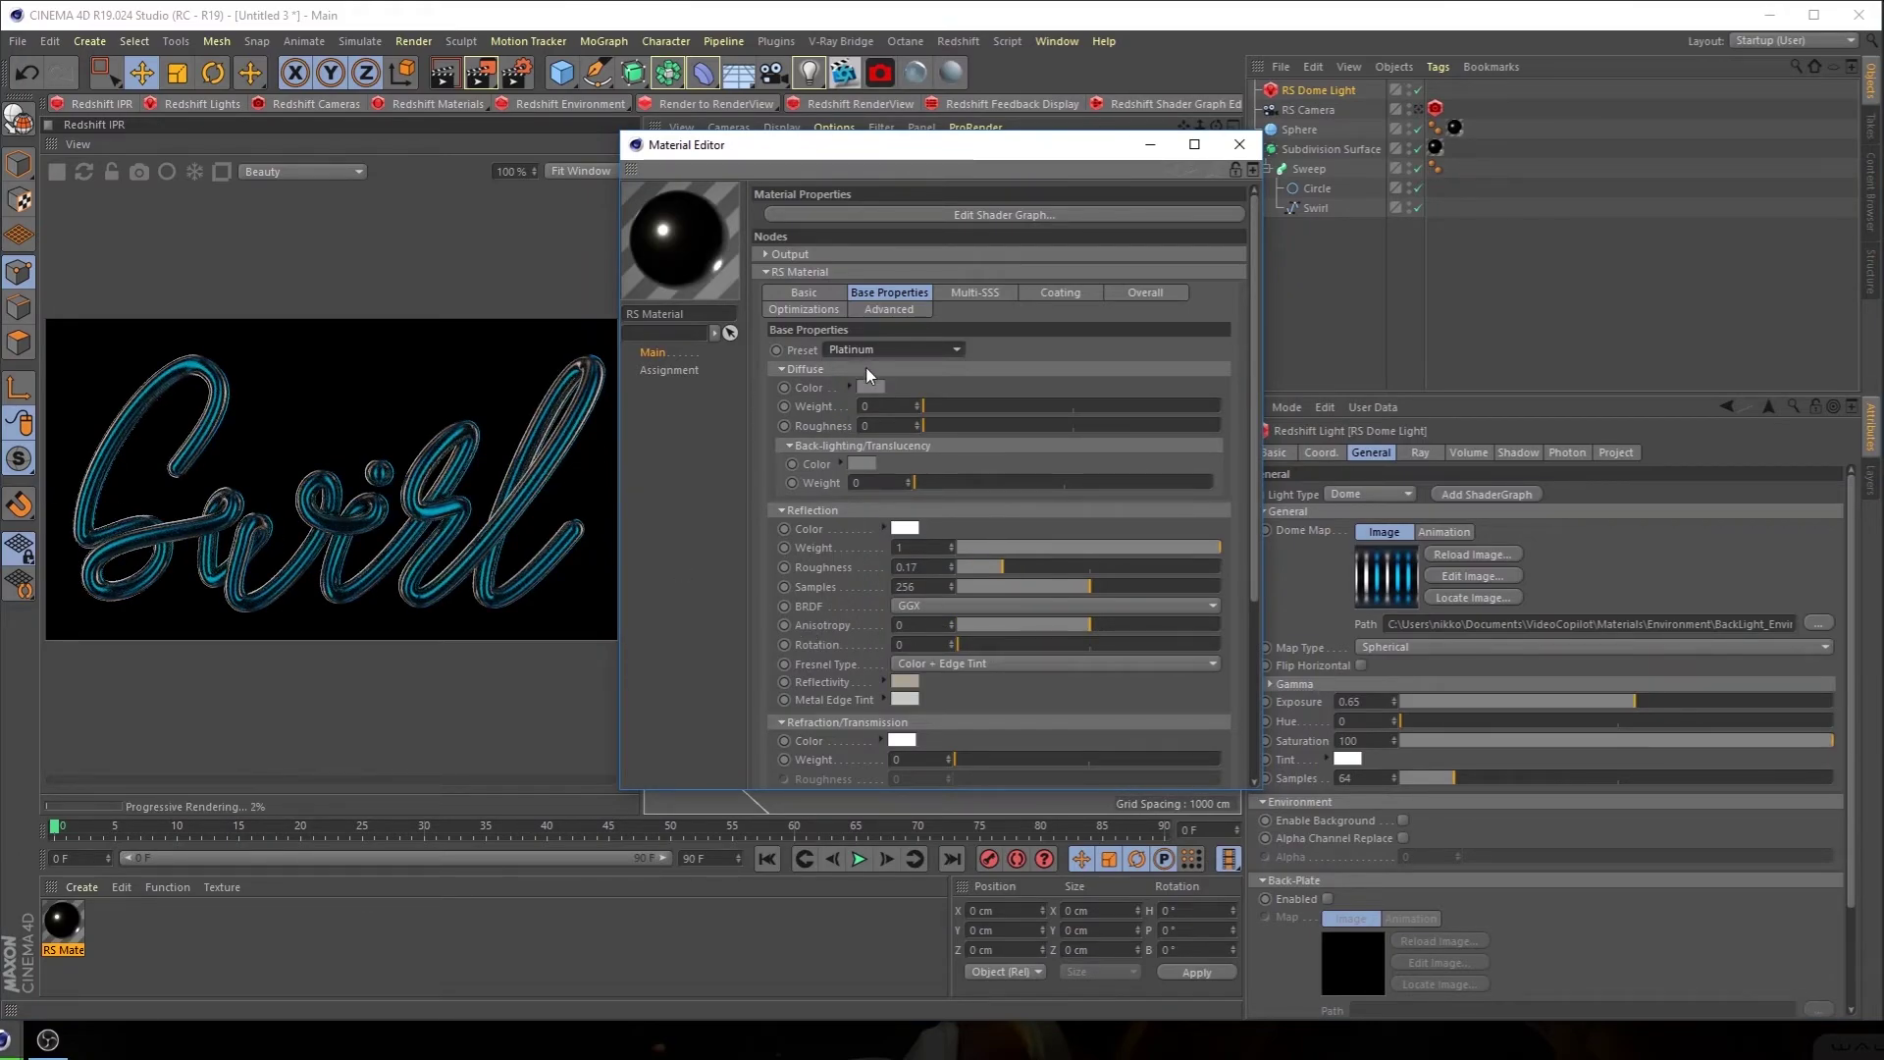
{"action": "left_click", "coordinate": [888, 350]}
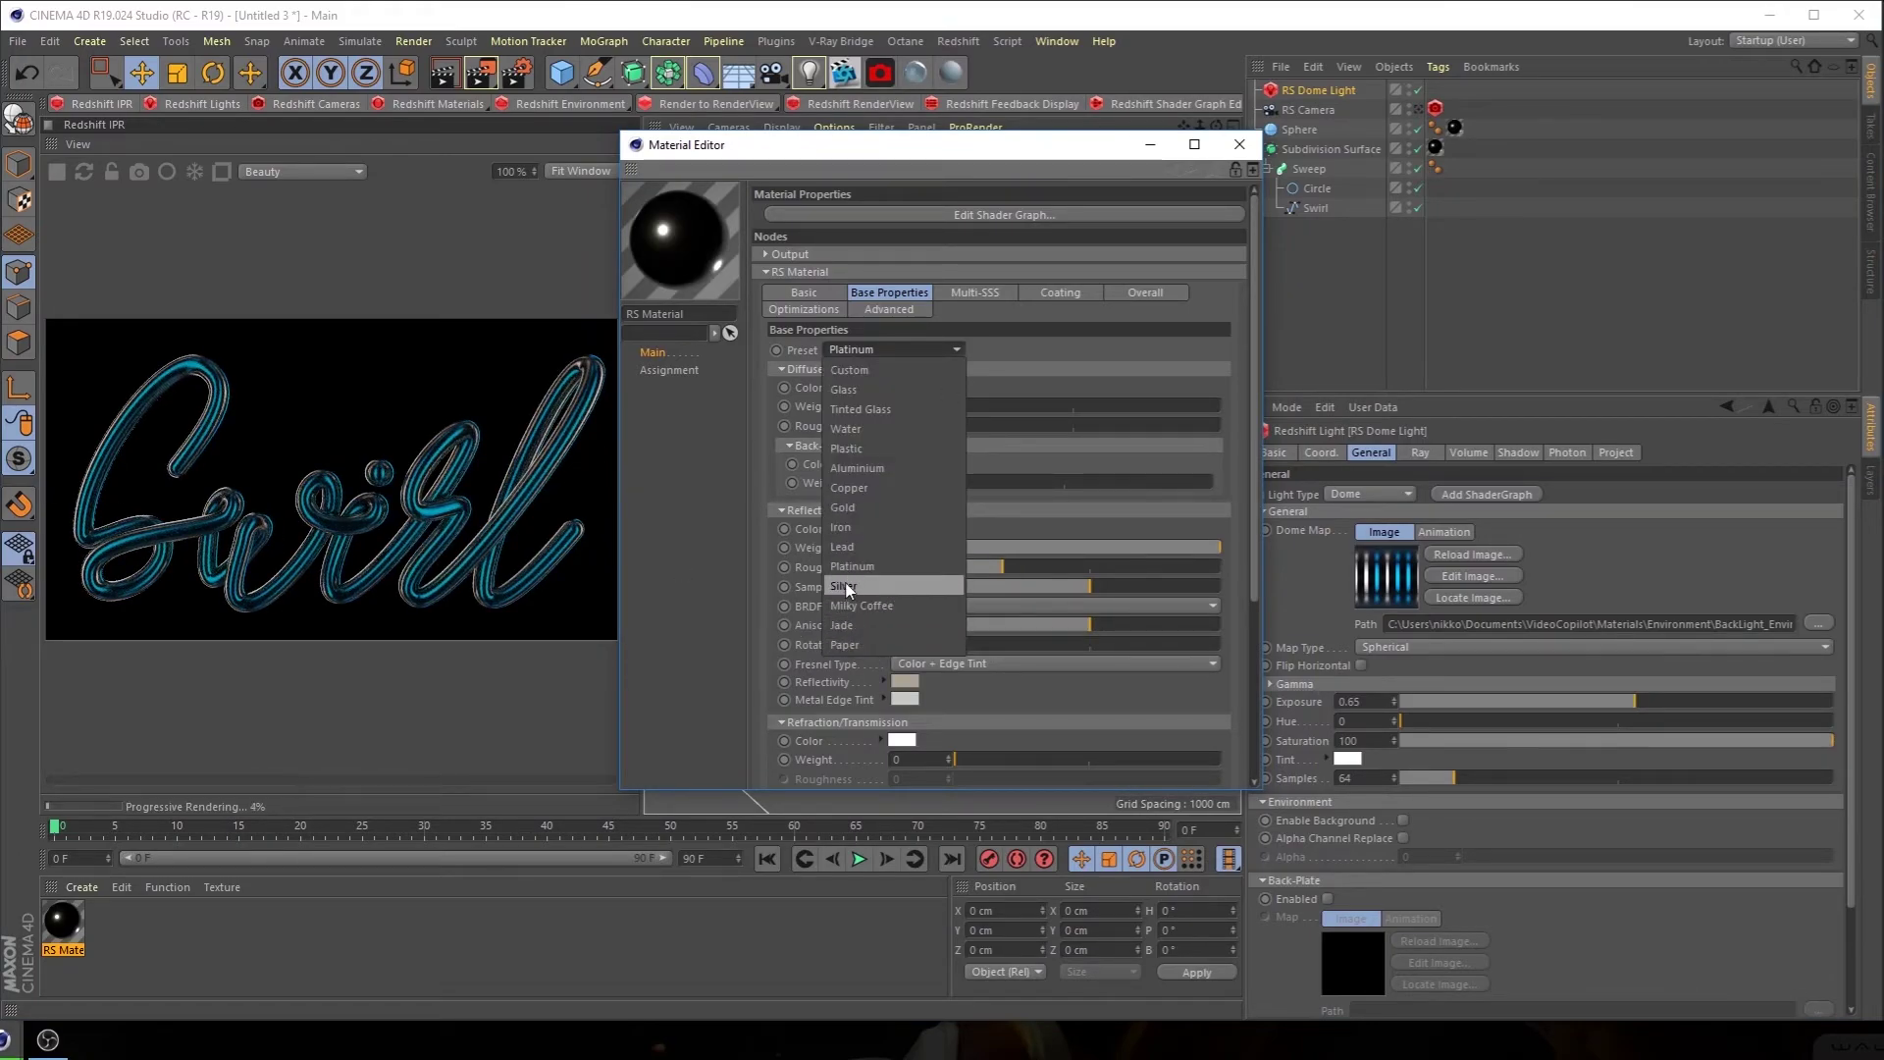
{"action": "left_click", "coordinate": [844, 507]}
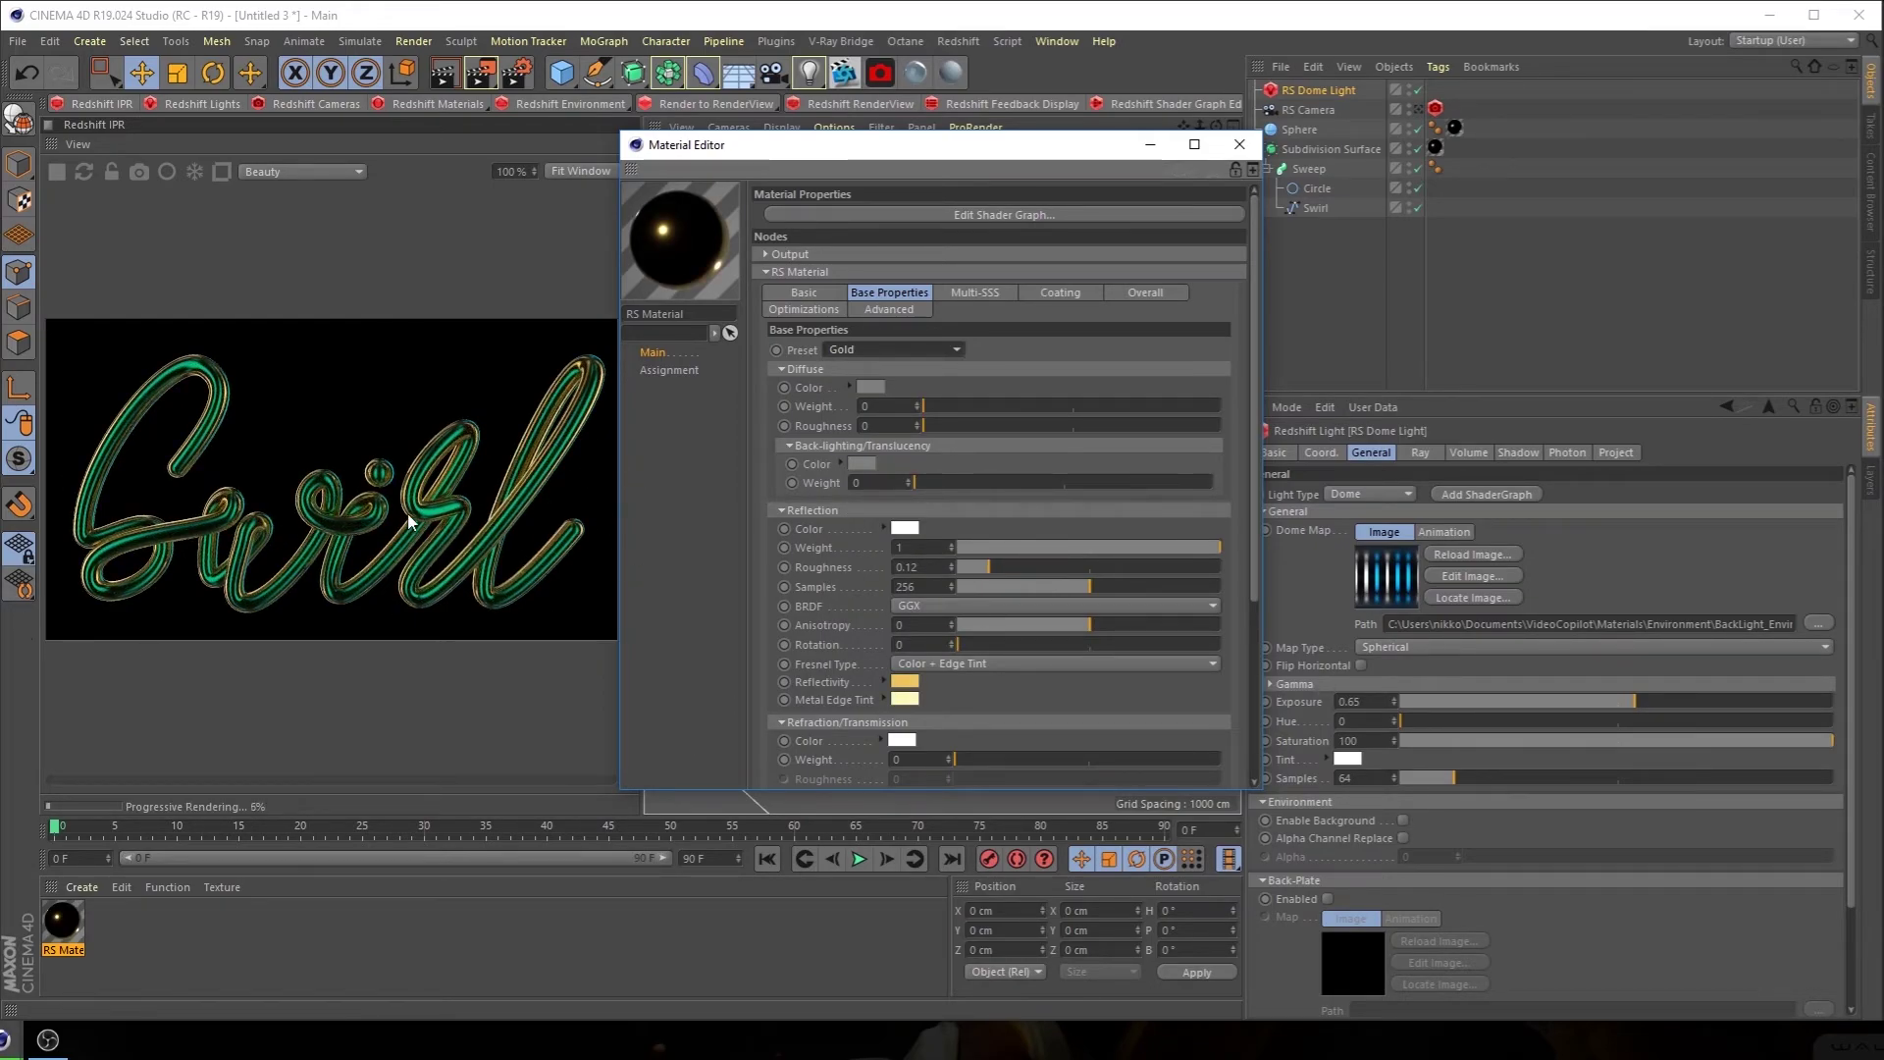
Apply the Glass preset to the RS Material and close the material editor
{"action": "left_click", "coordinate": [865, 353]}
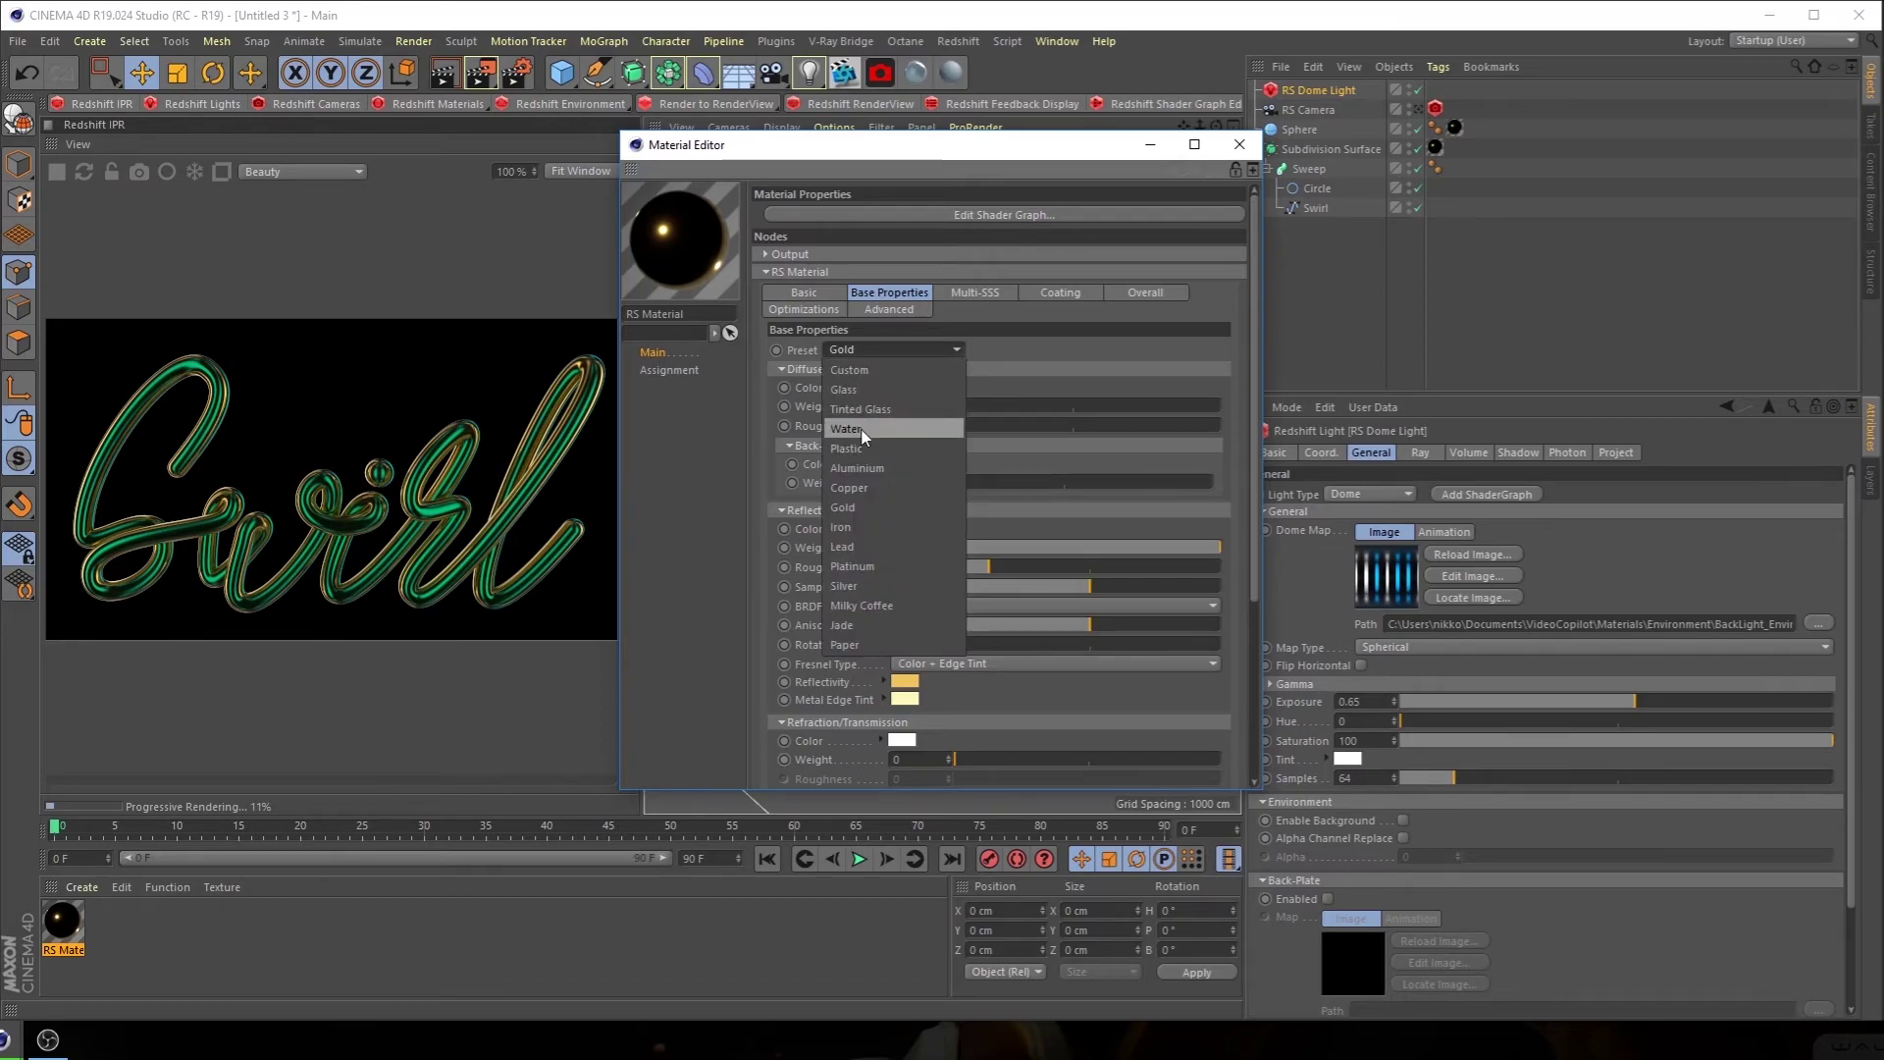
{"action": "left_click", "coordinate": [846, 389]}
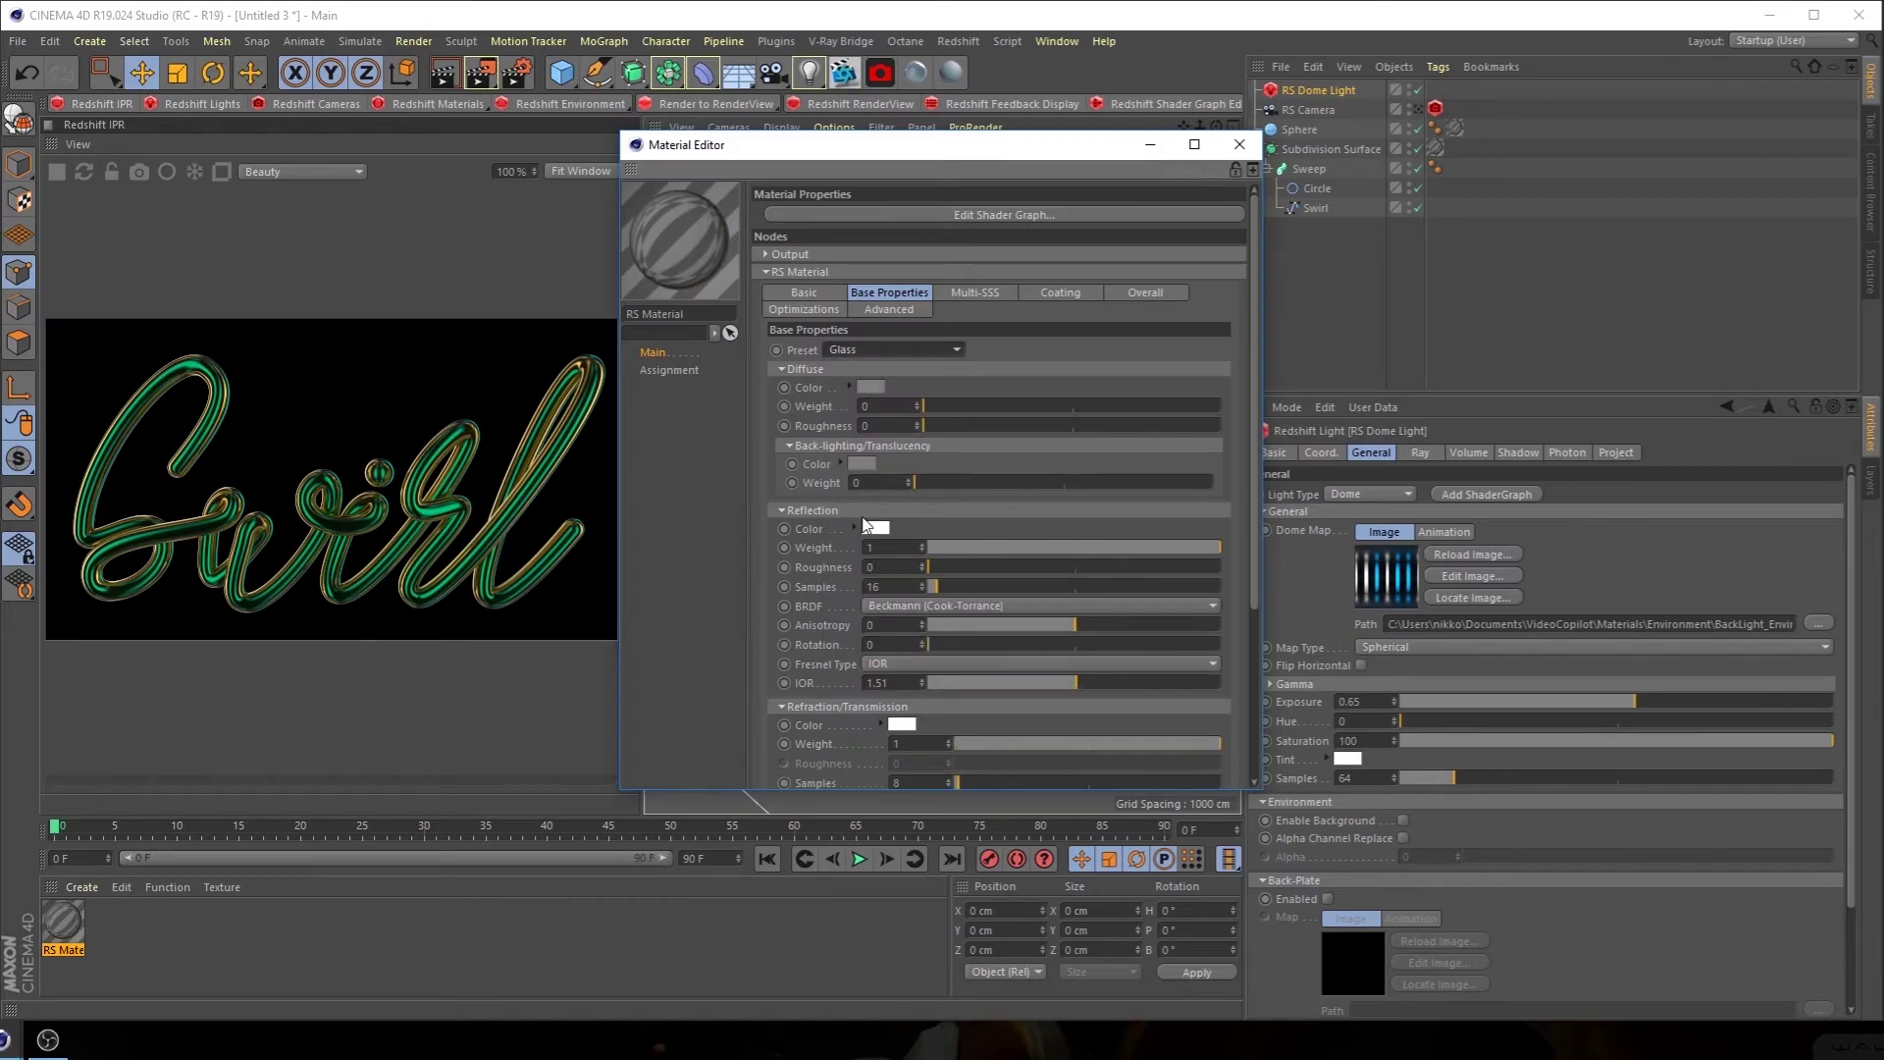
{"action": "left_click", "coordinate": [1238, 147]}
Duplicate the Subdivision Surface with its sweep directly below the original in the object hierarchy
{"action": "left_click", "coordinate": [1256, 149]}
{"action": "left_click", "coordinate": [1327, 149]}
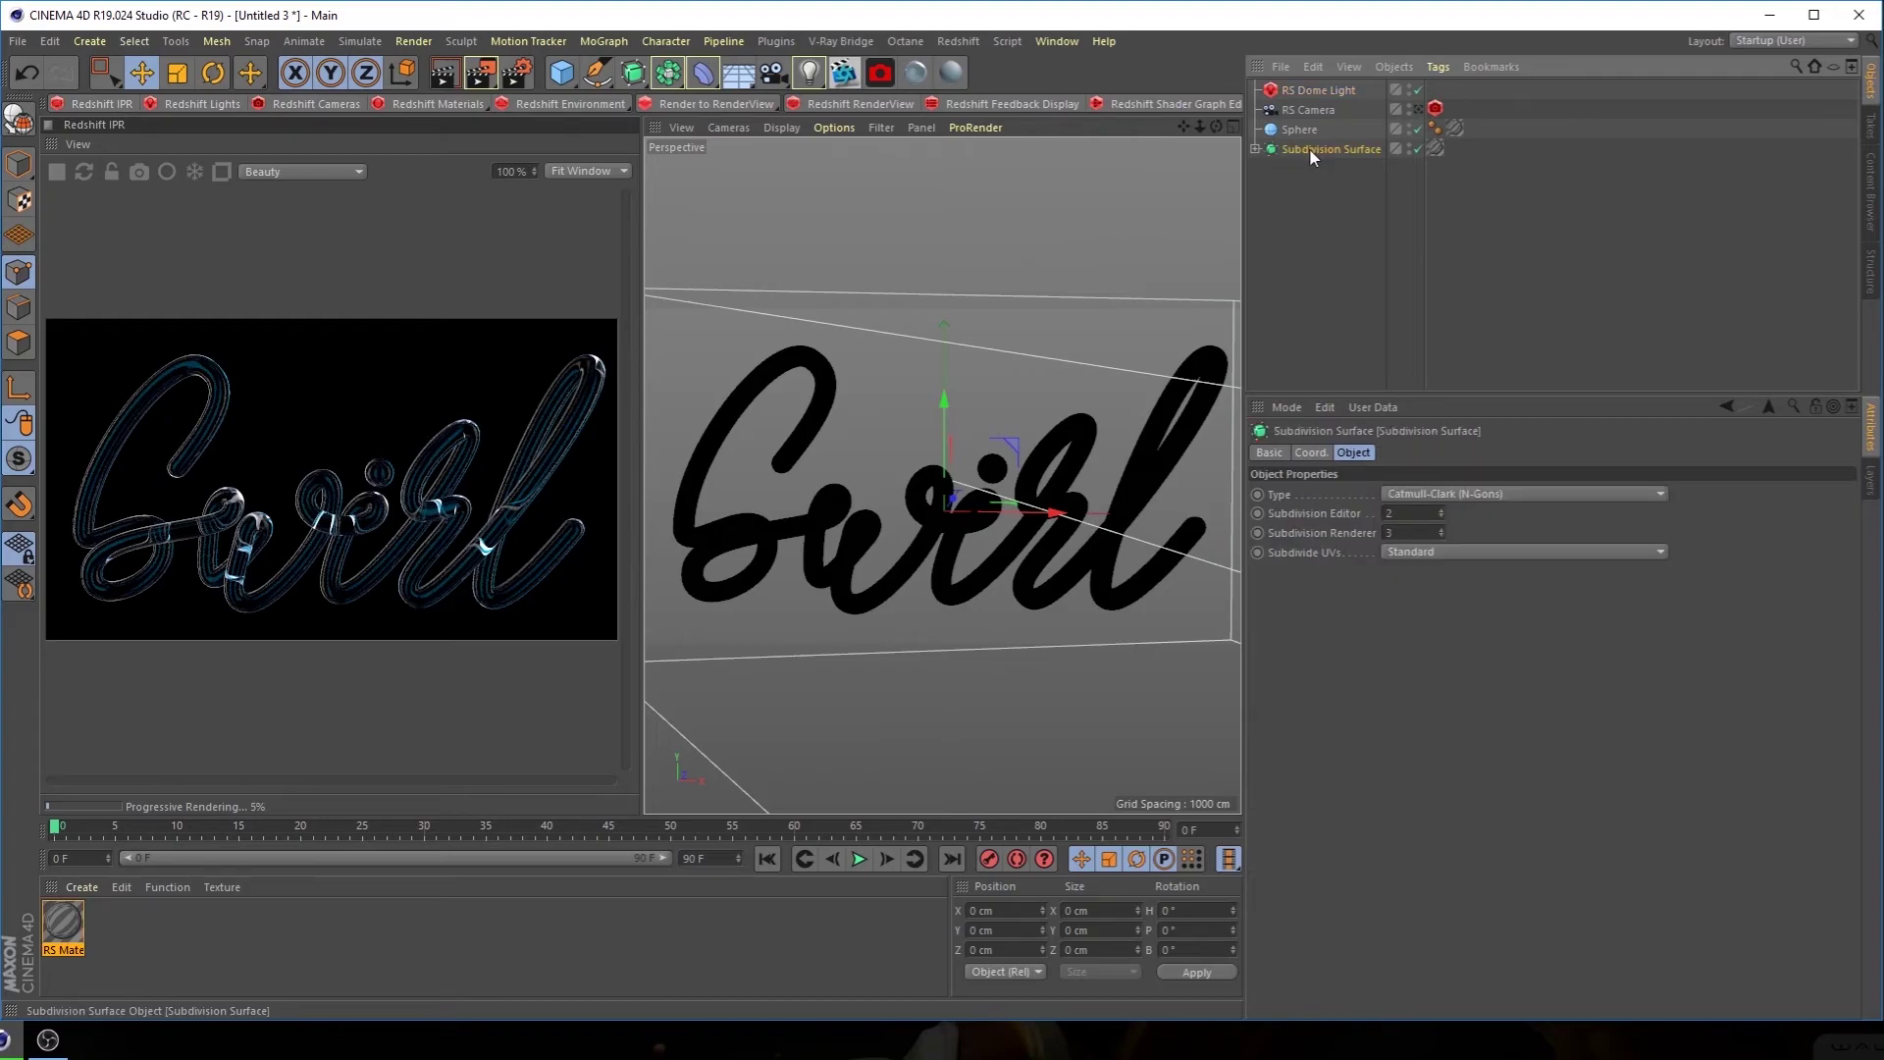
{"action": "left_click_drag", "start_coordinate": [1309, 145], "coordinate": [1298, 201]}
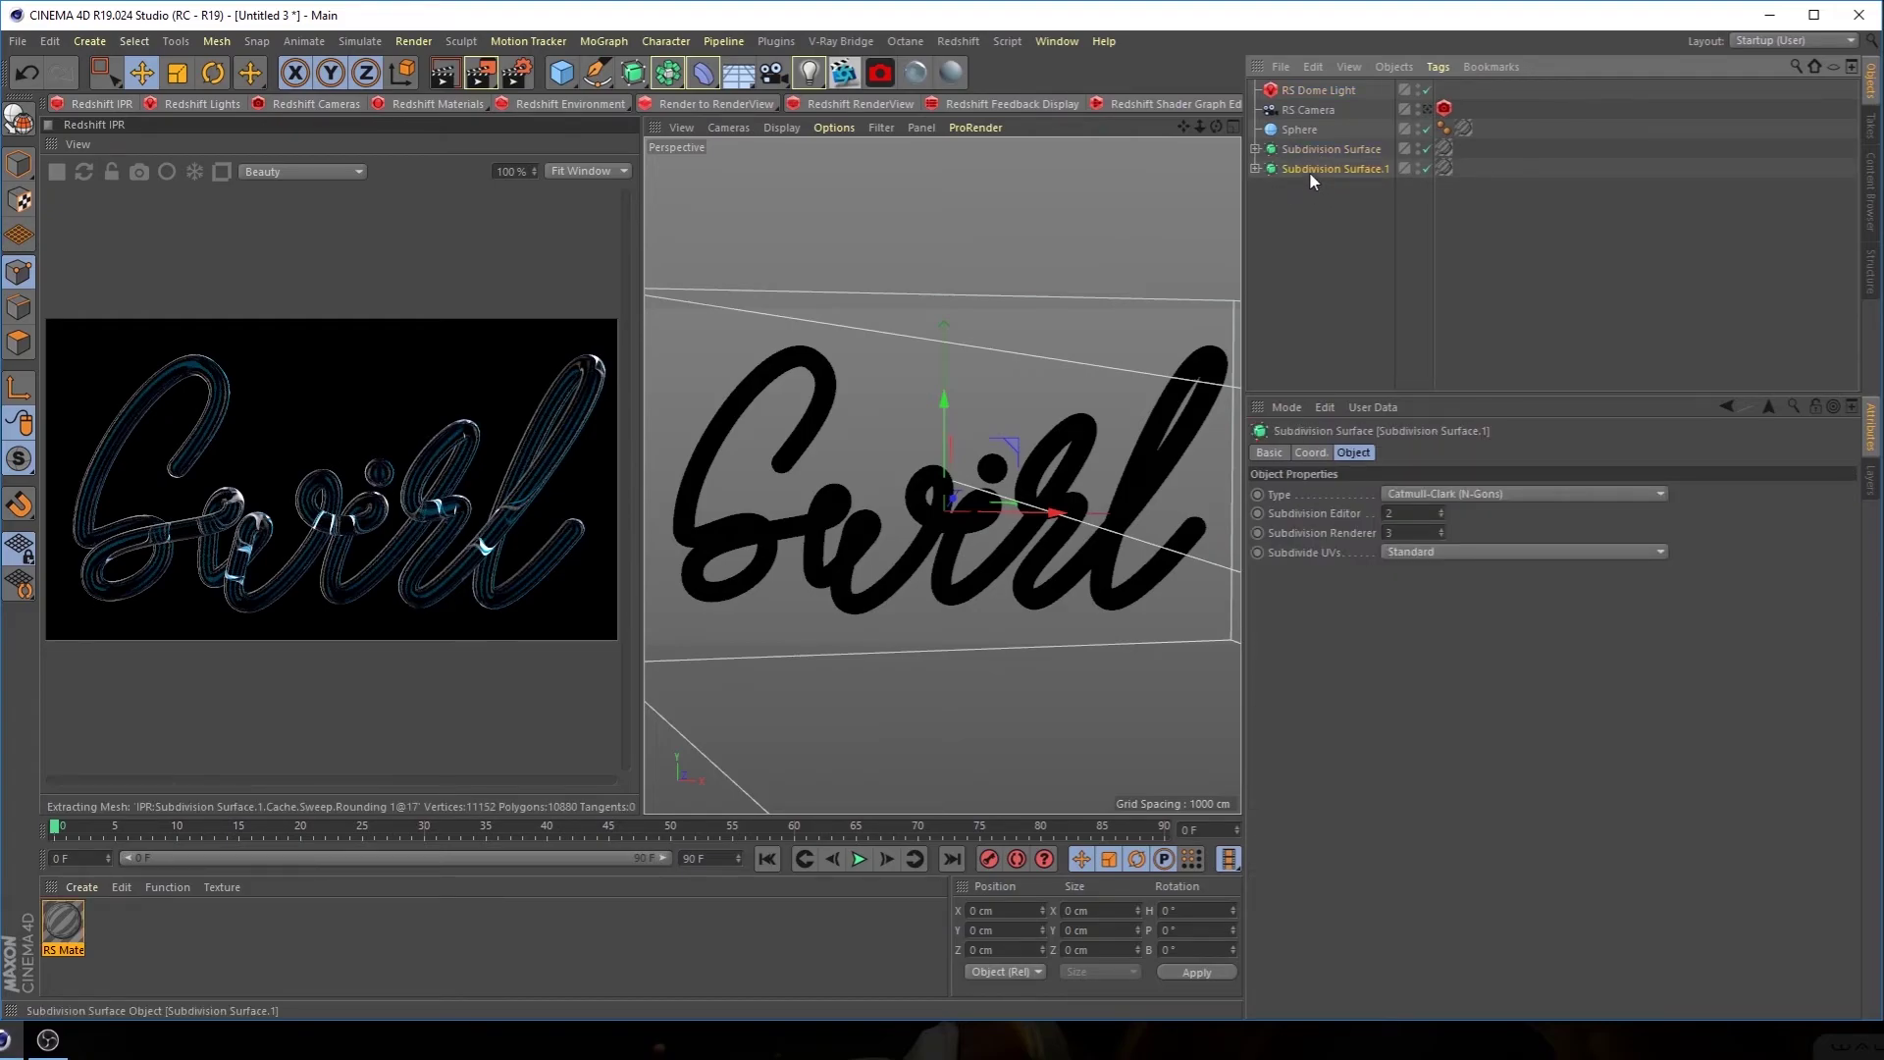
Expand the duplicated Subdivision Surface and remove its material tag
{"action": "left_click", "coordinate": [1256, 169]}
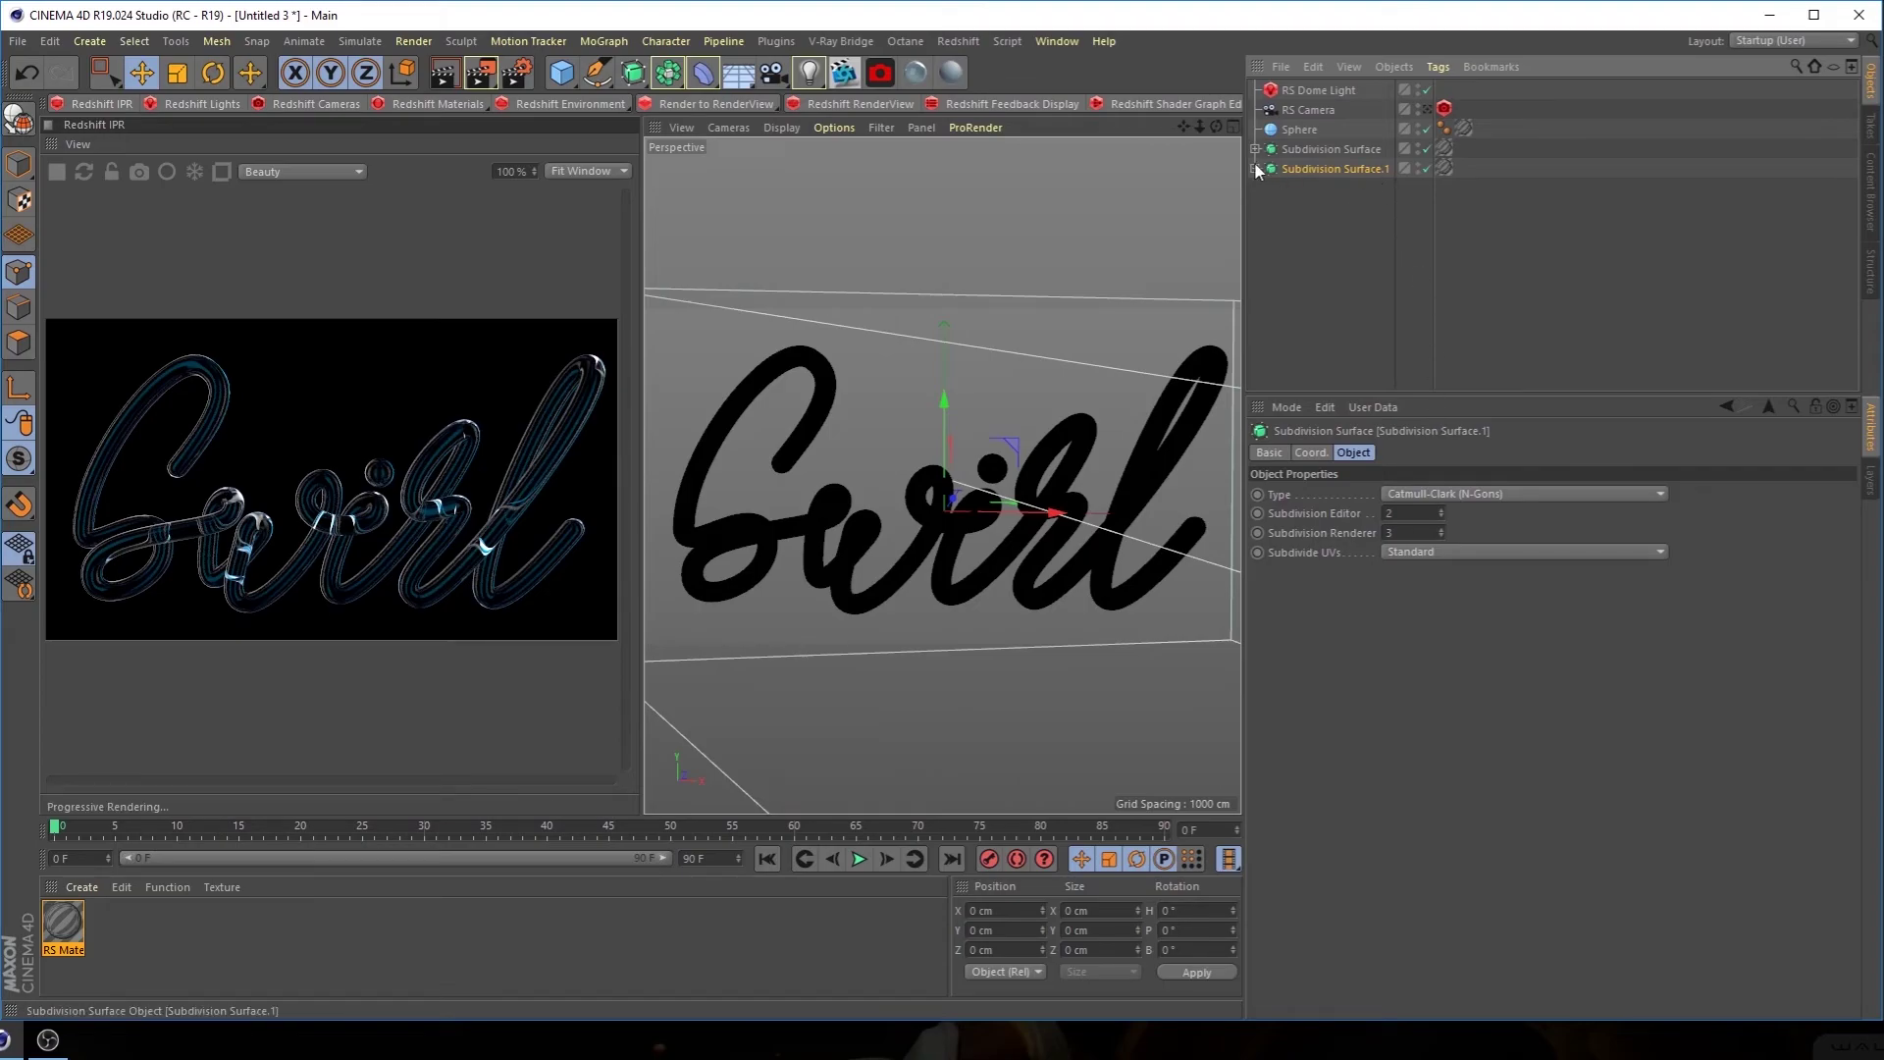
{"action": "left_click", "coordinate": [1315, 207]}
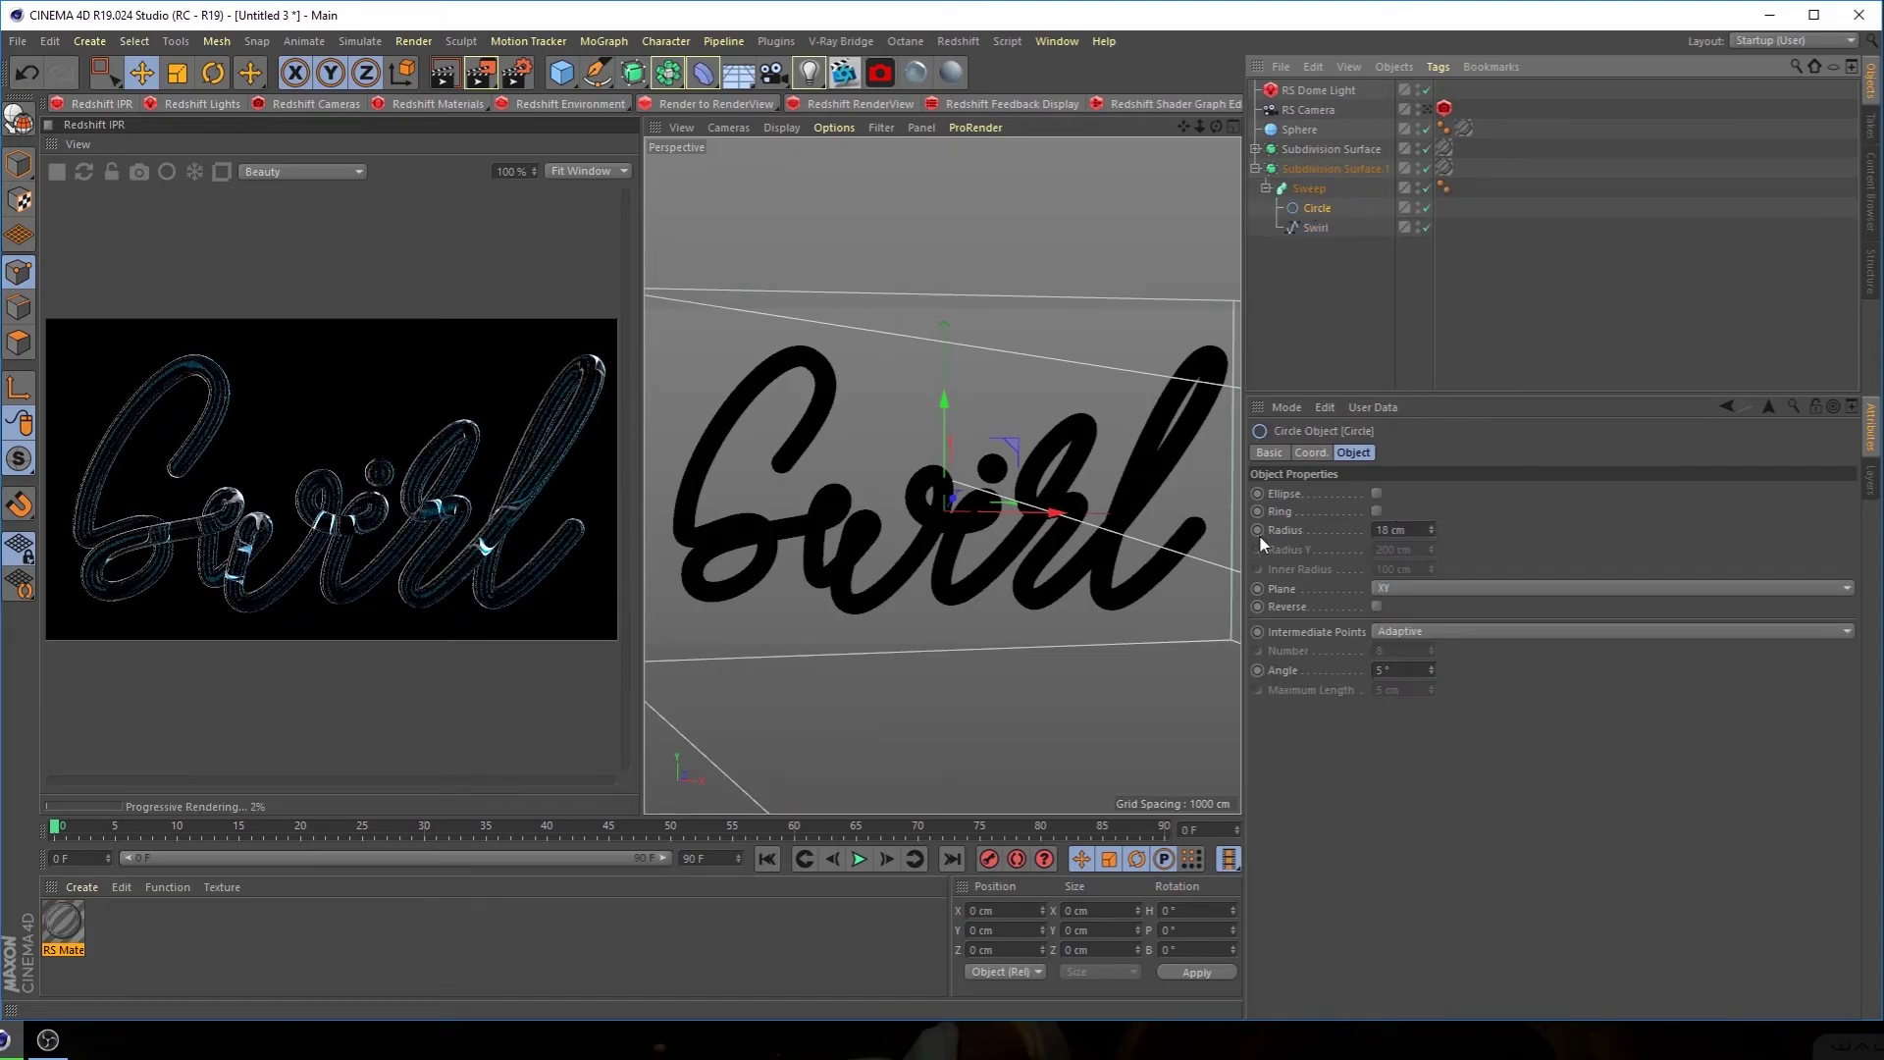
{"action": "left_click", "coordinate": [1414, 529]}
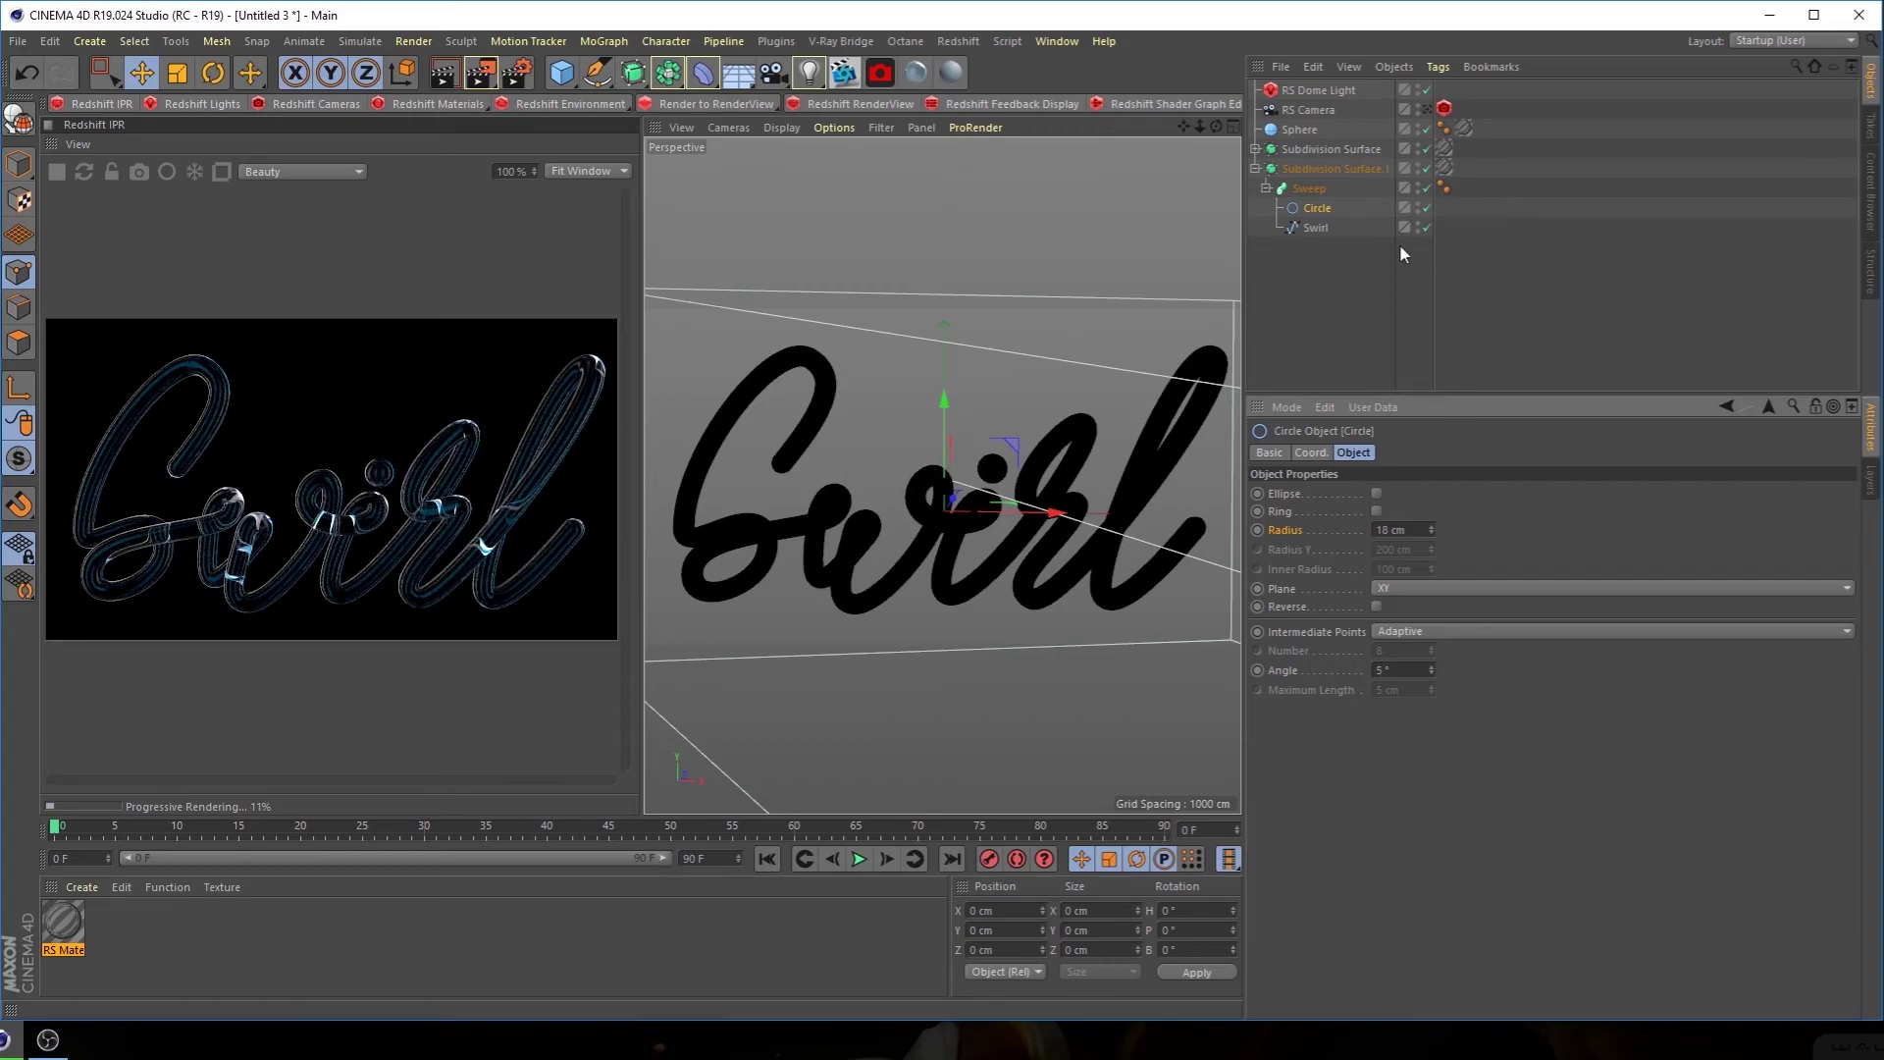
{"action": "left_click", "coordinate": [1445, 168]}
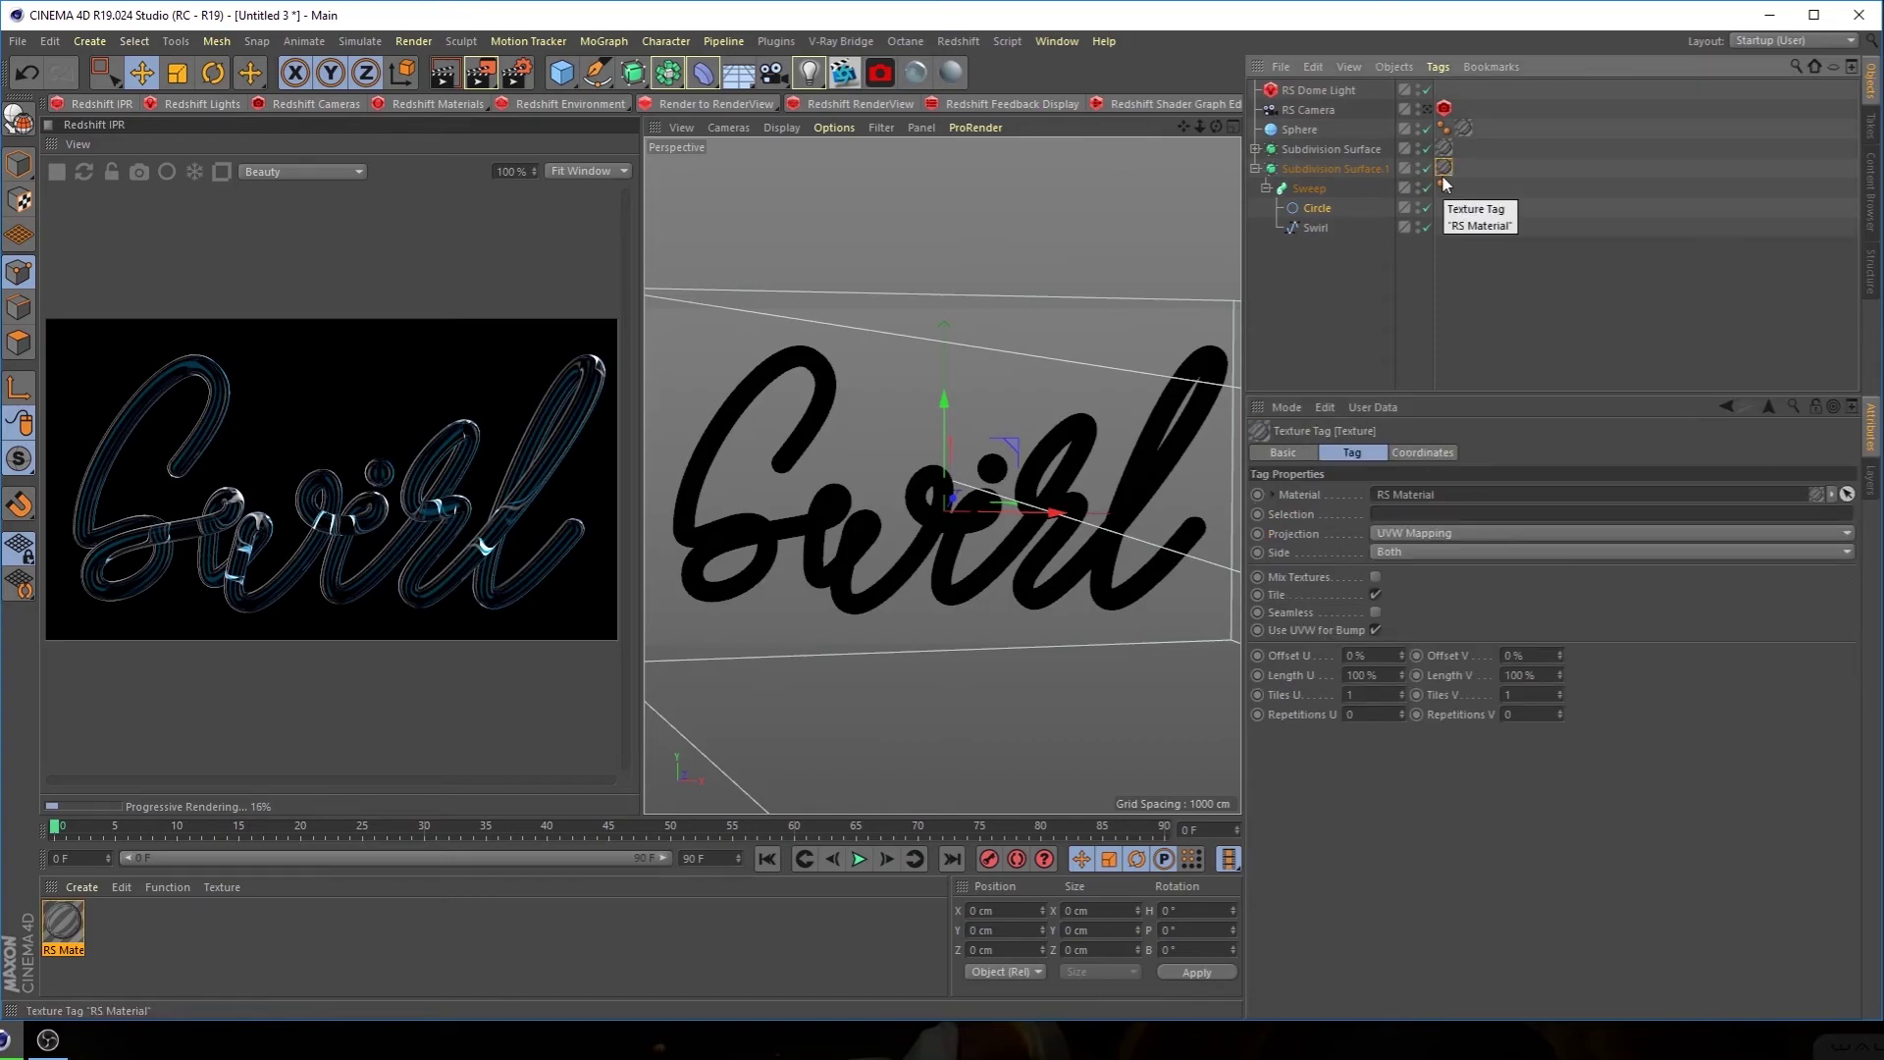
{"action": "left_click_drag", "start_coordinate": [1444, 175], "coordinate": [1444, 148]}
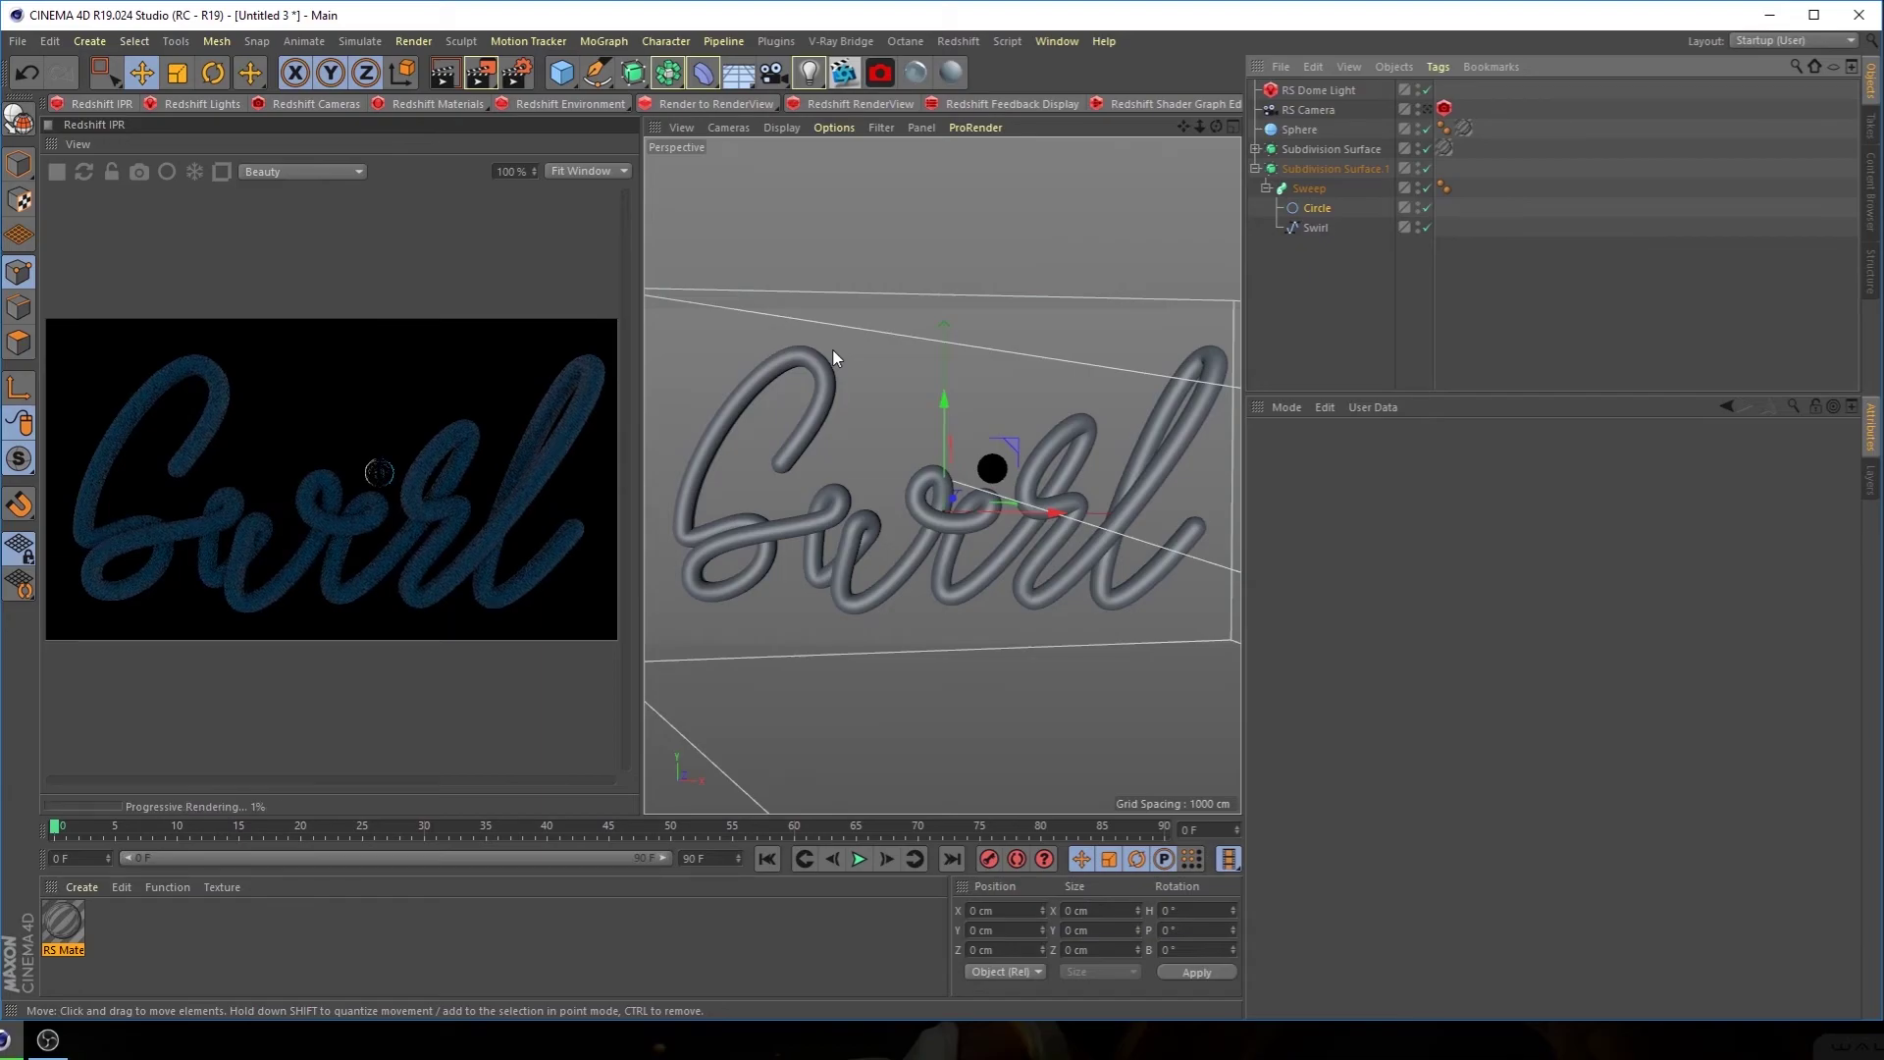
Set the radius of the circle in the duplicated sweep to 5 cm to form an inner tube
{"action": "left_click", "coordinate": [1317, 209]}
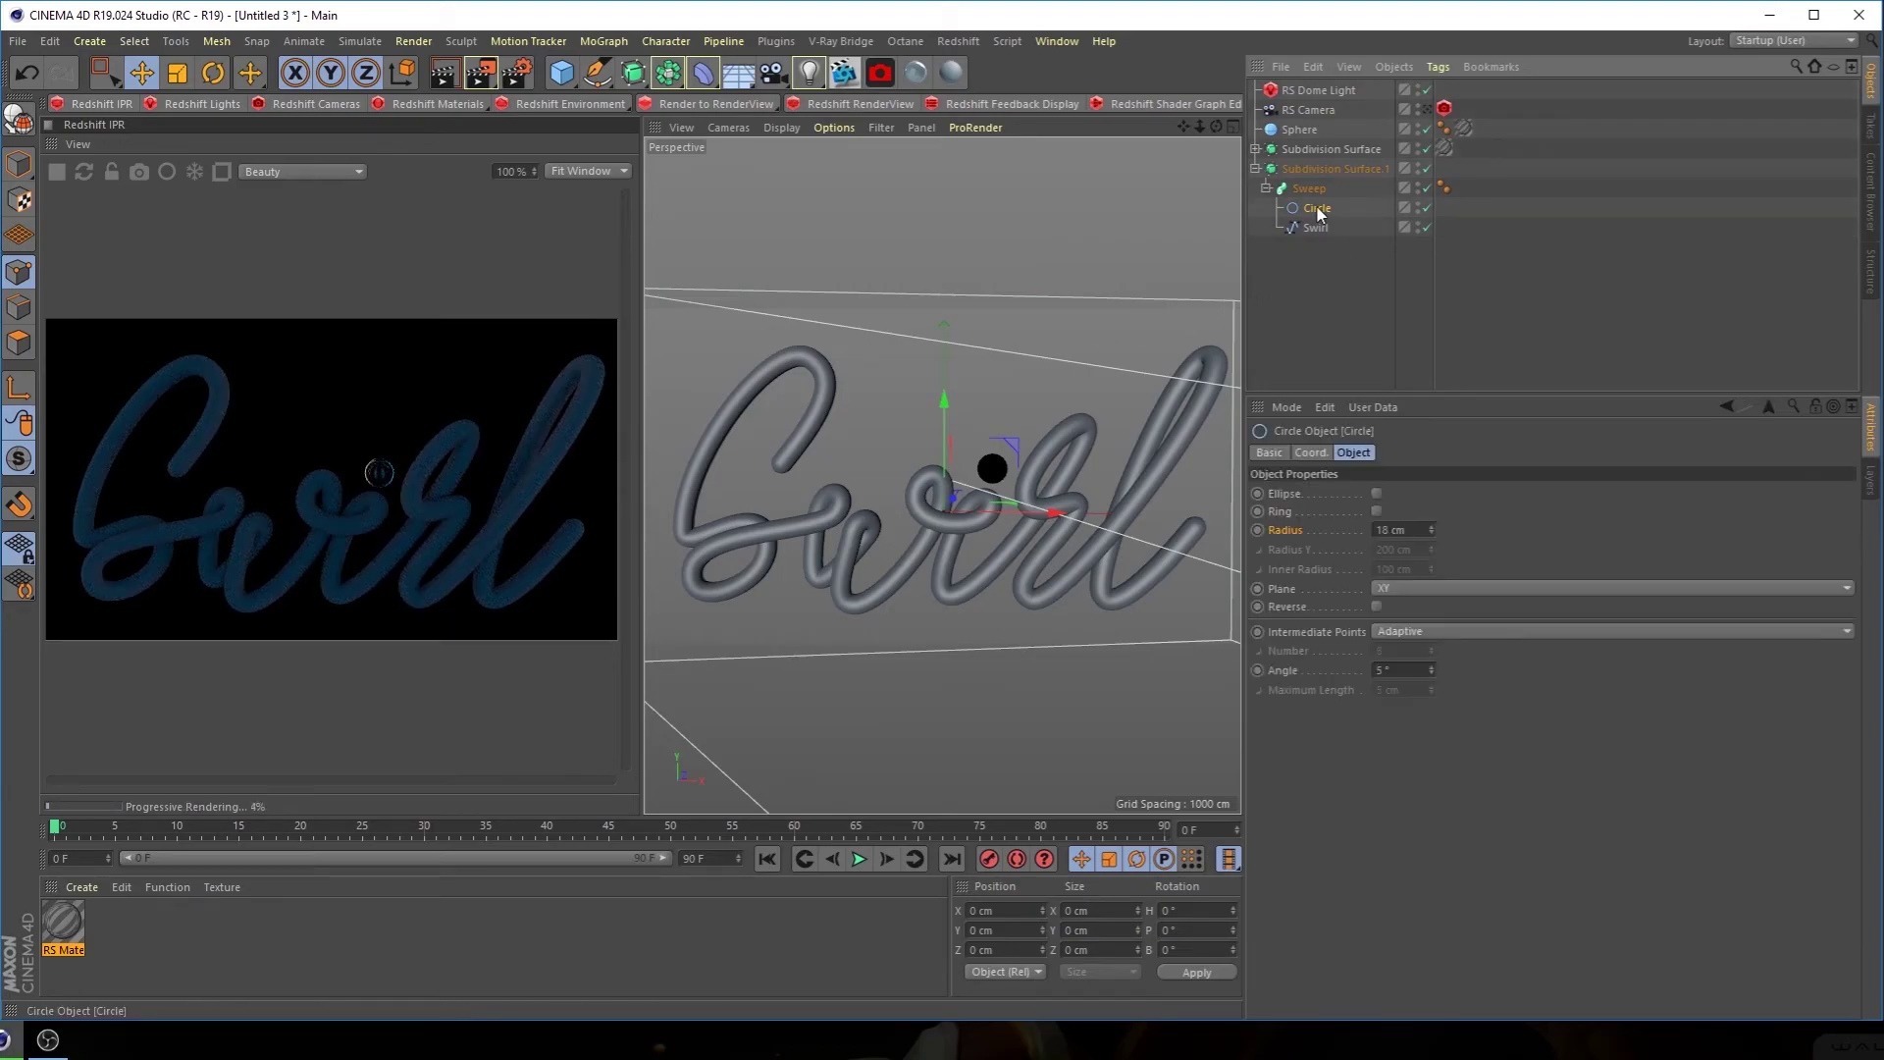
{"action": "left_click", "coordinate": [1316, 151]}
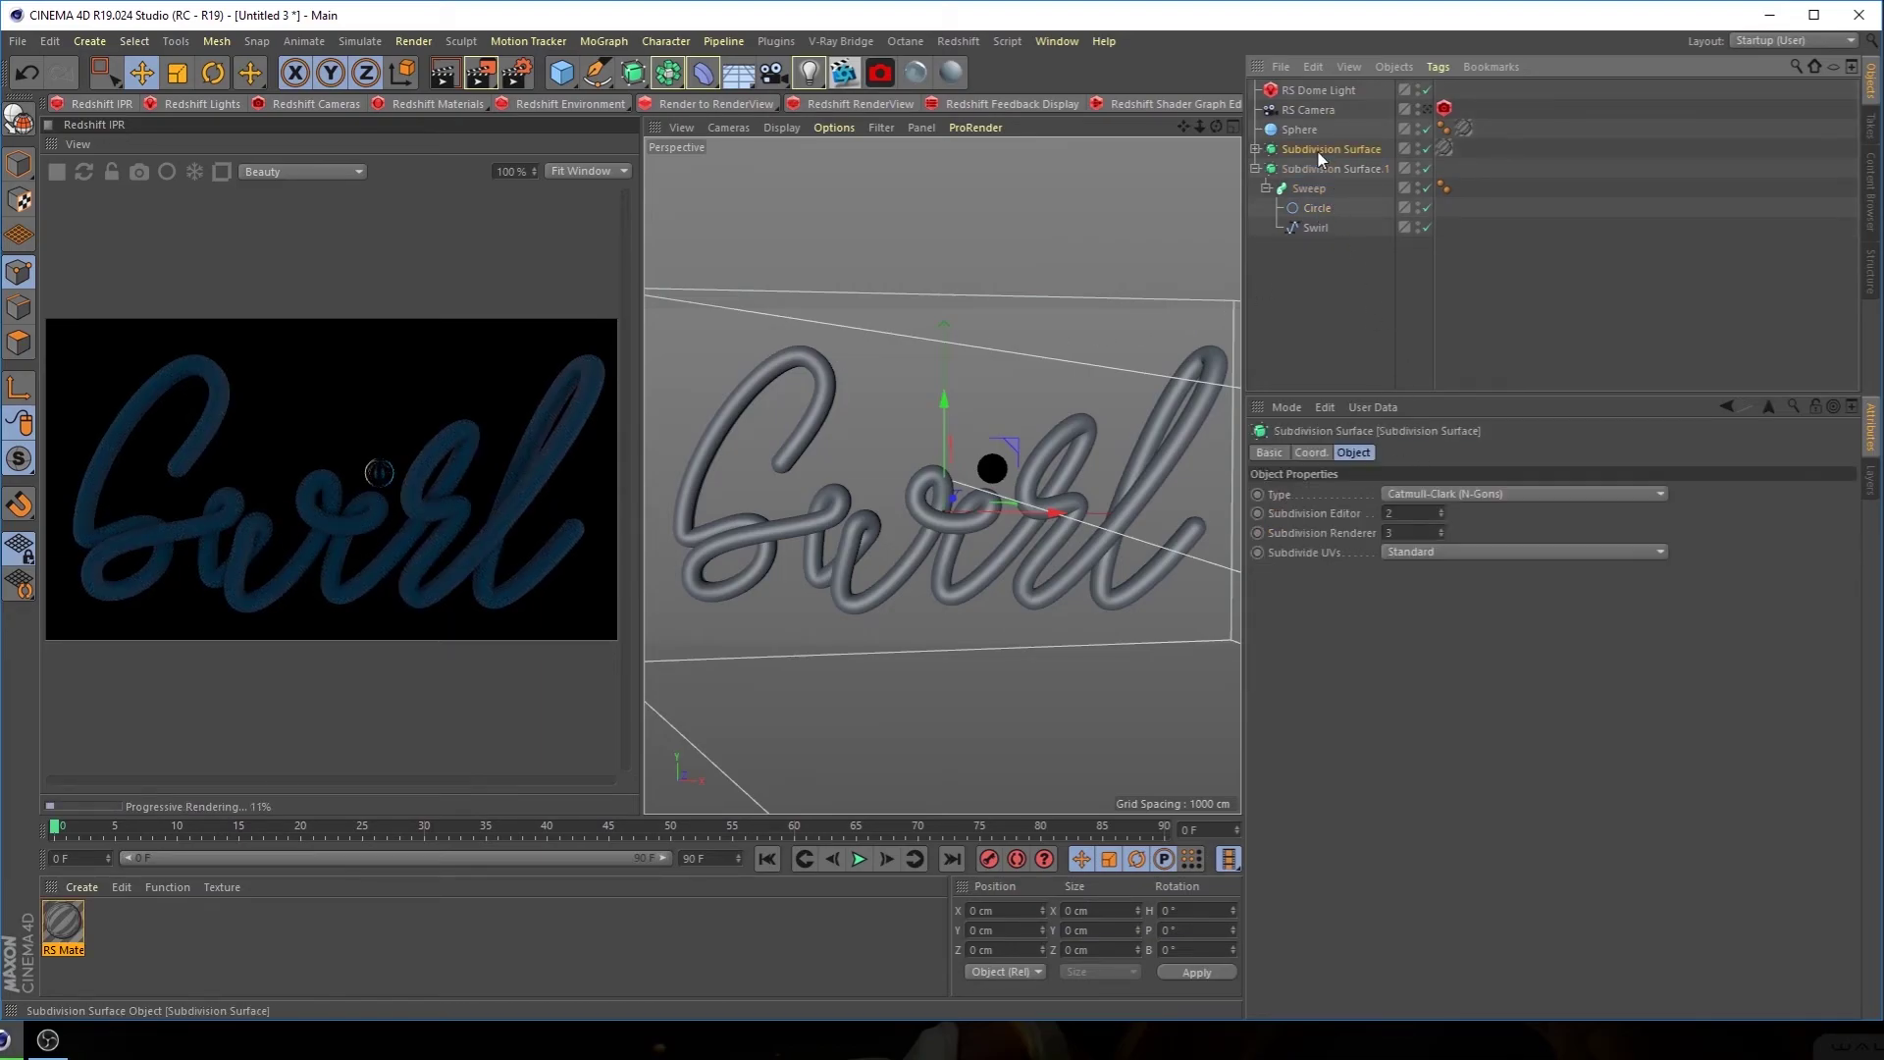
{"action": "left_click", "coordinate": [1313, 208]}
{"action": "left_click", "coordinate": [1410, 530]}
{"action": "type", "text": "5"}
{"action": "key", "text": "Return"}
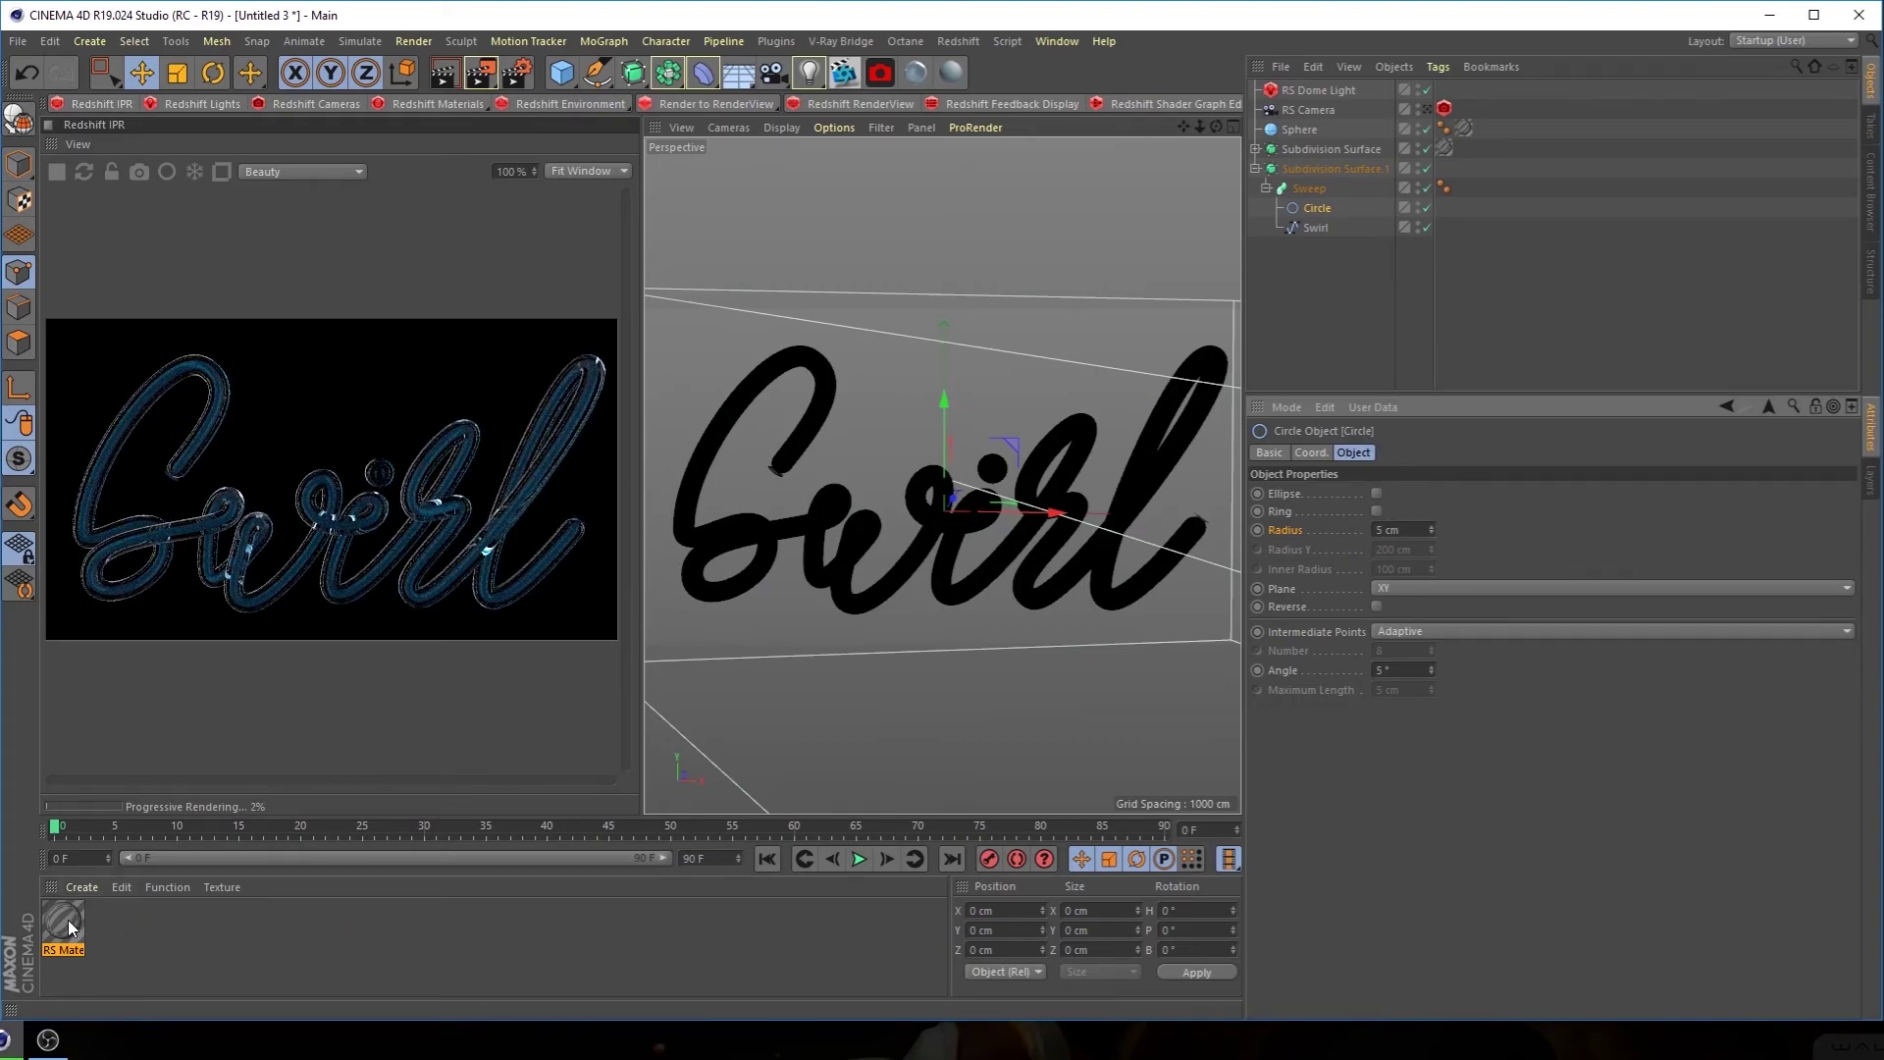
Duplicate the glass RS Material
{"action": "left_click_drag", "start_coordinate": [63, 920], "coordinate": [102, 922], "text": "ctrl"}
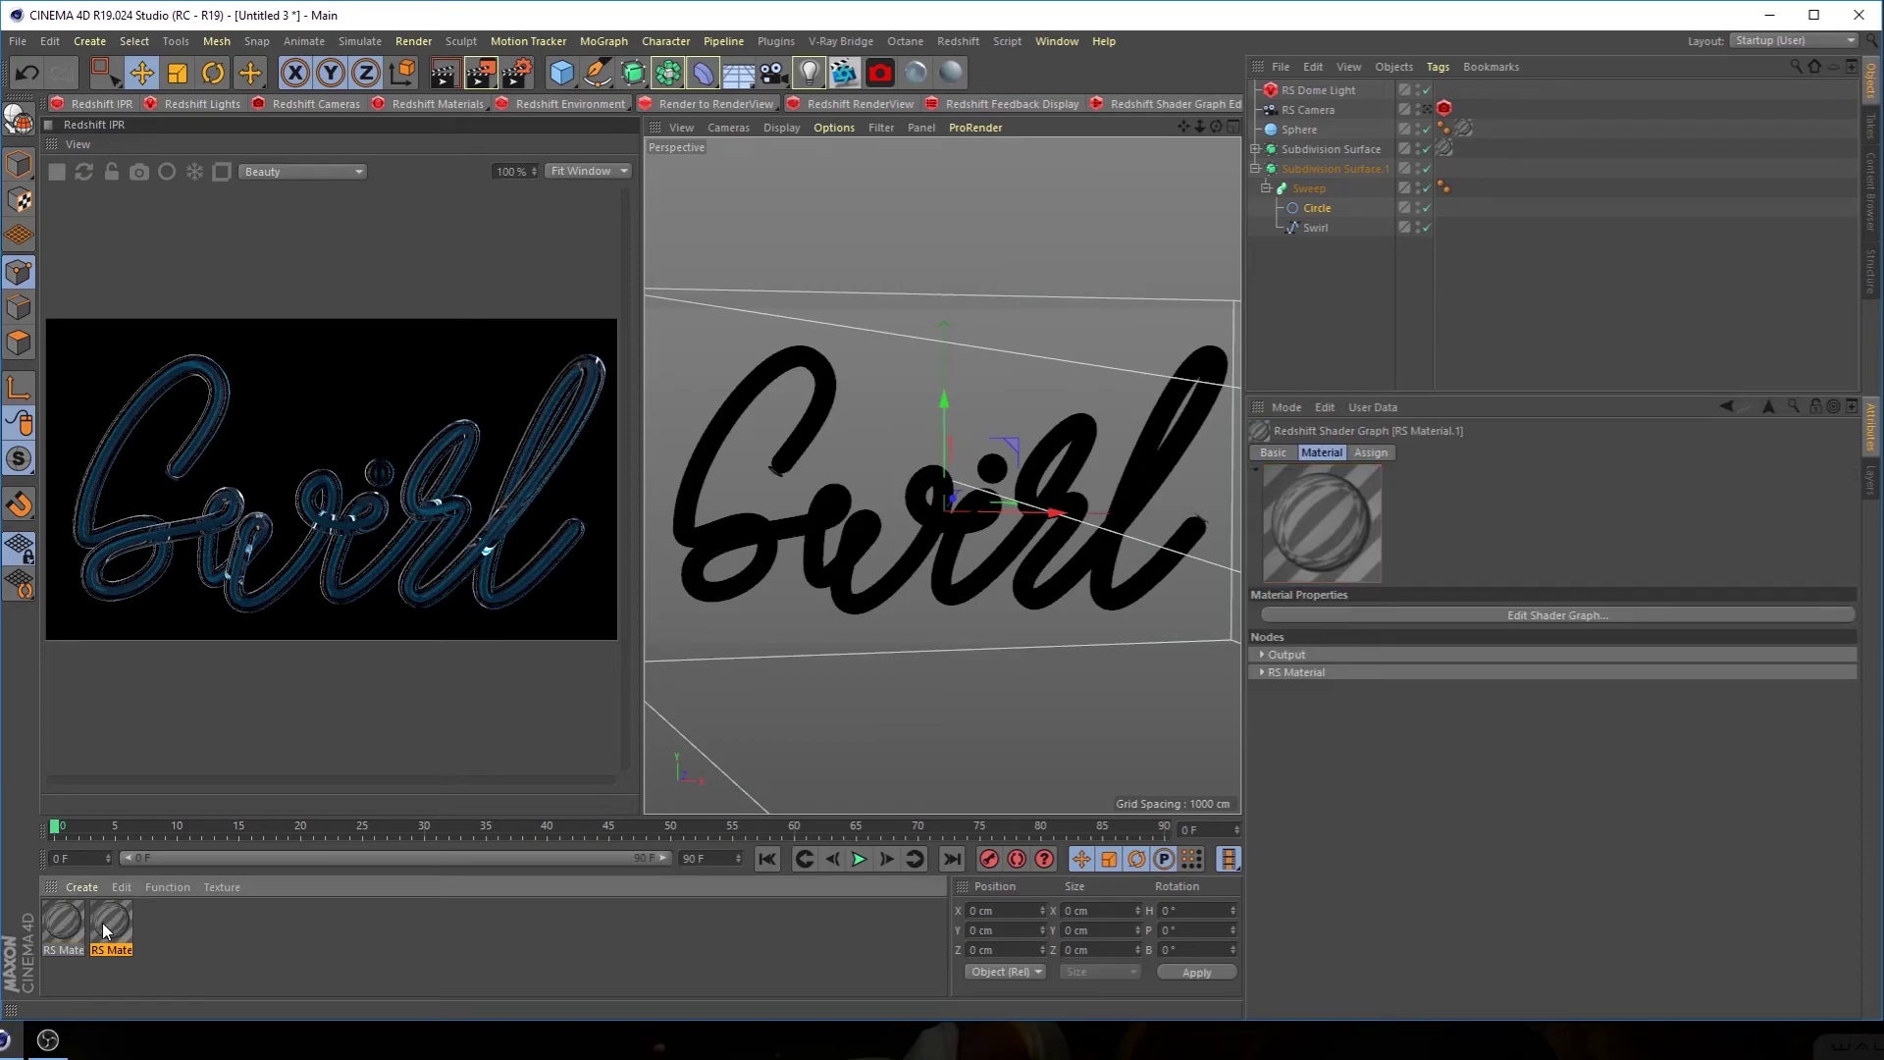
Give the duplicated RS Material a white emission colour and an emission weight of 5
{"action": "double_click", "coordinate": [102, 922]}
{"action": "left_click_drag", "start_coordinate": [242, 133], "coordinate": [858, 214]}
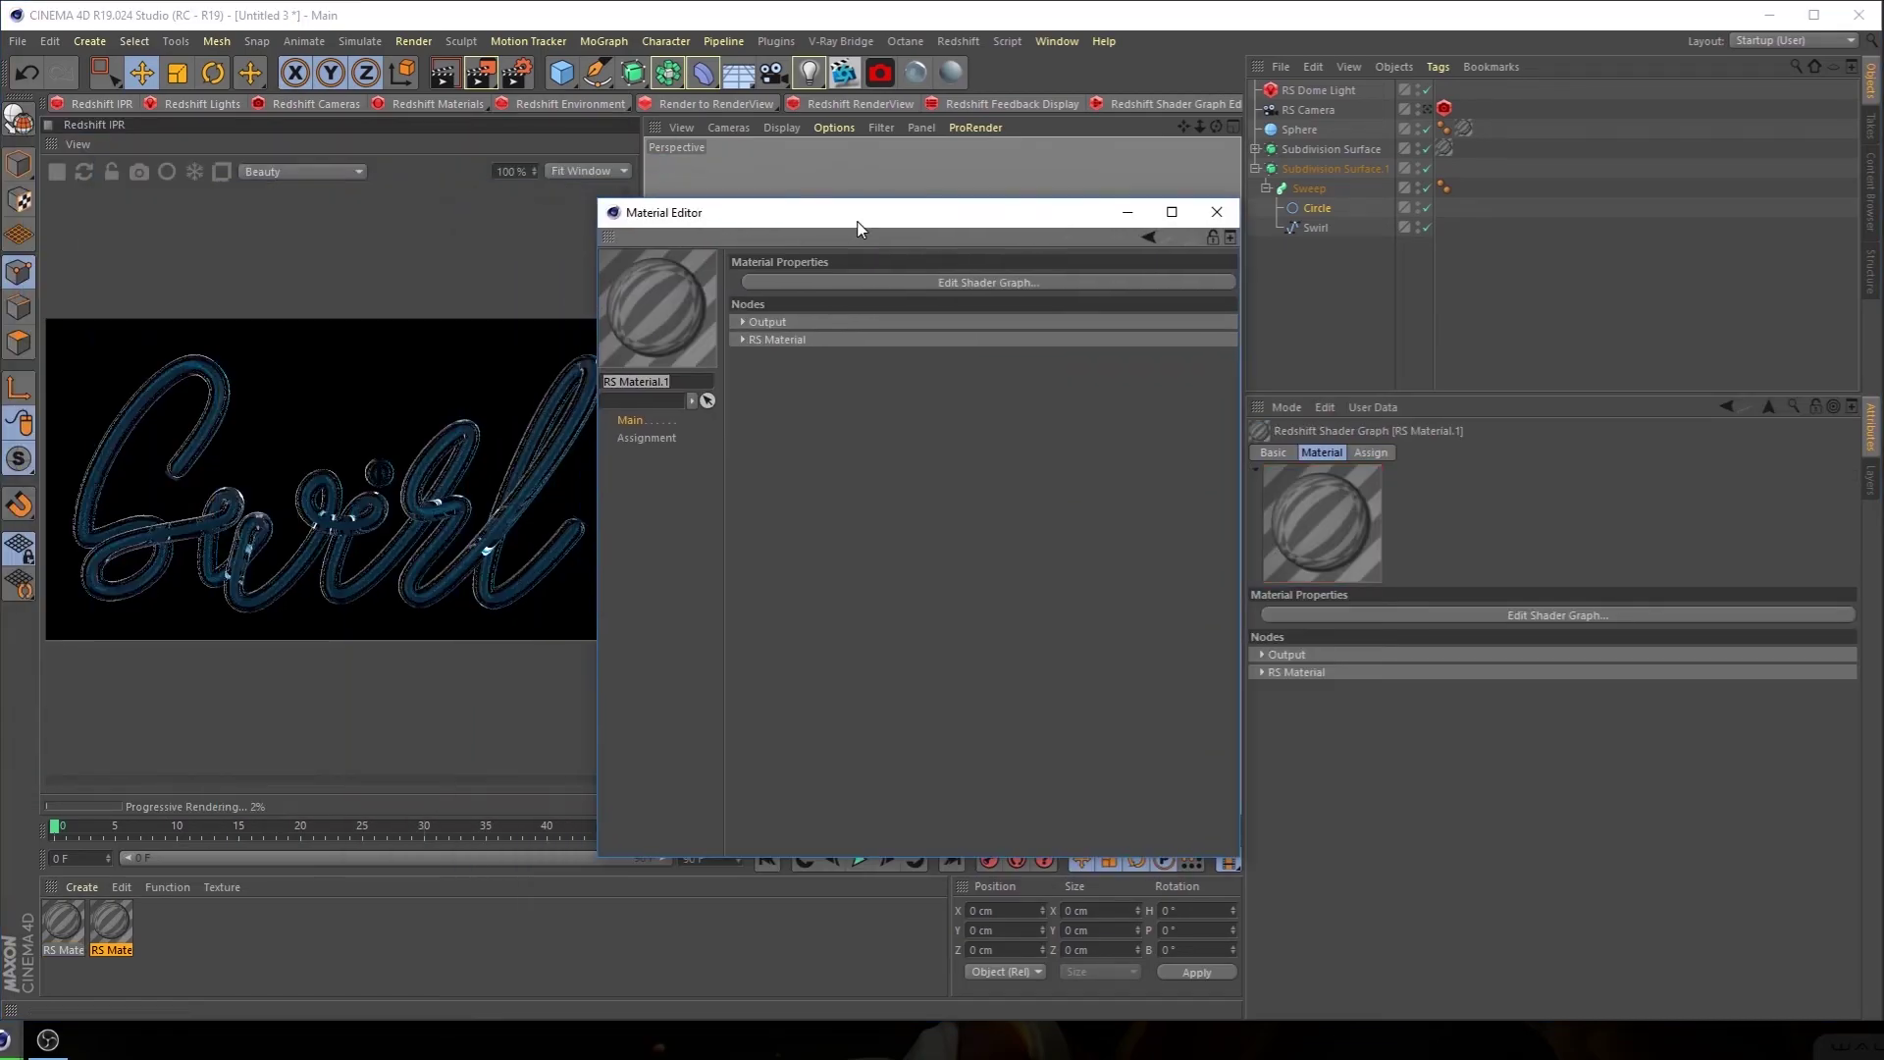
{"action": "left_click", "coordinate": [741, 339]}
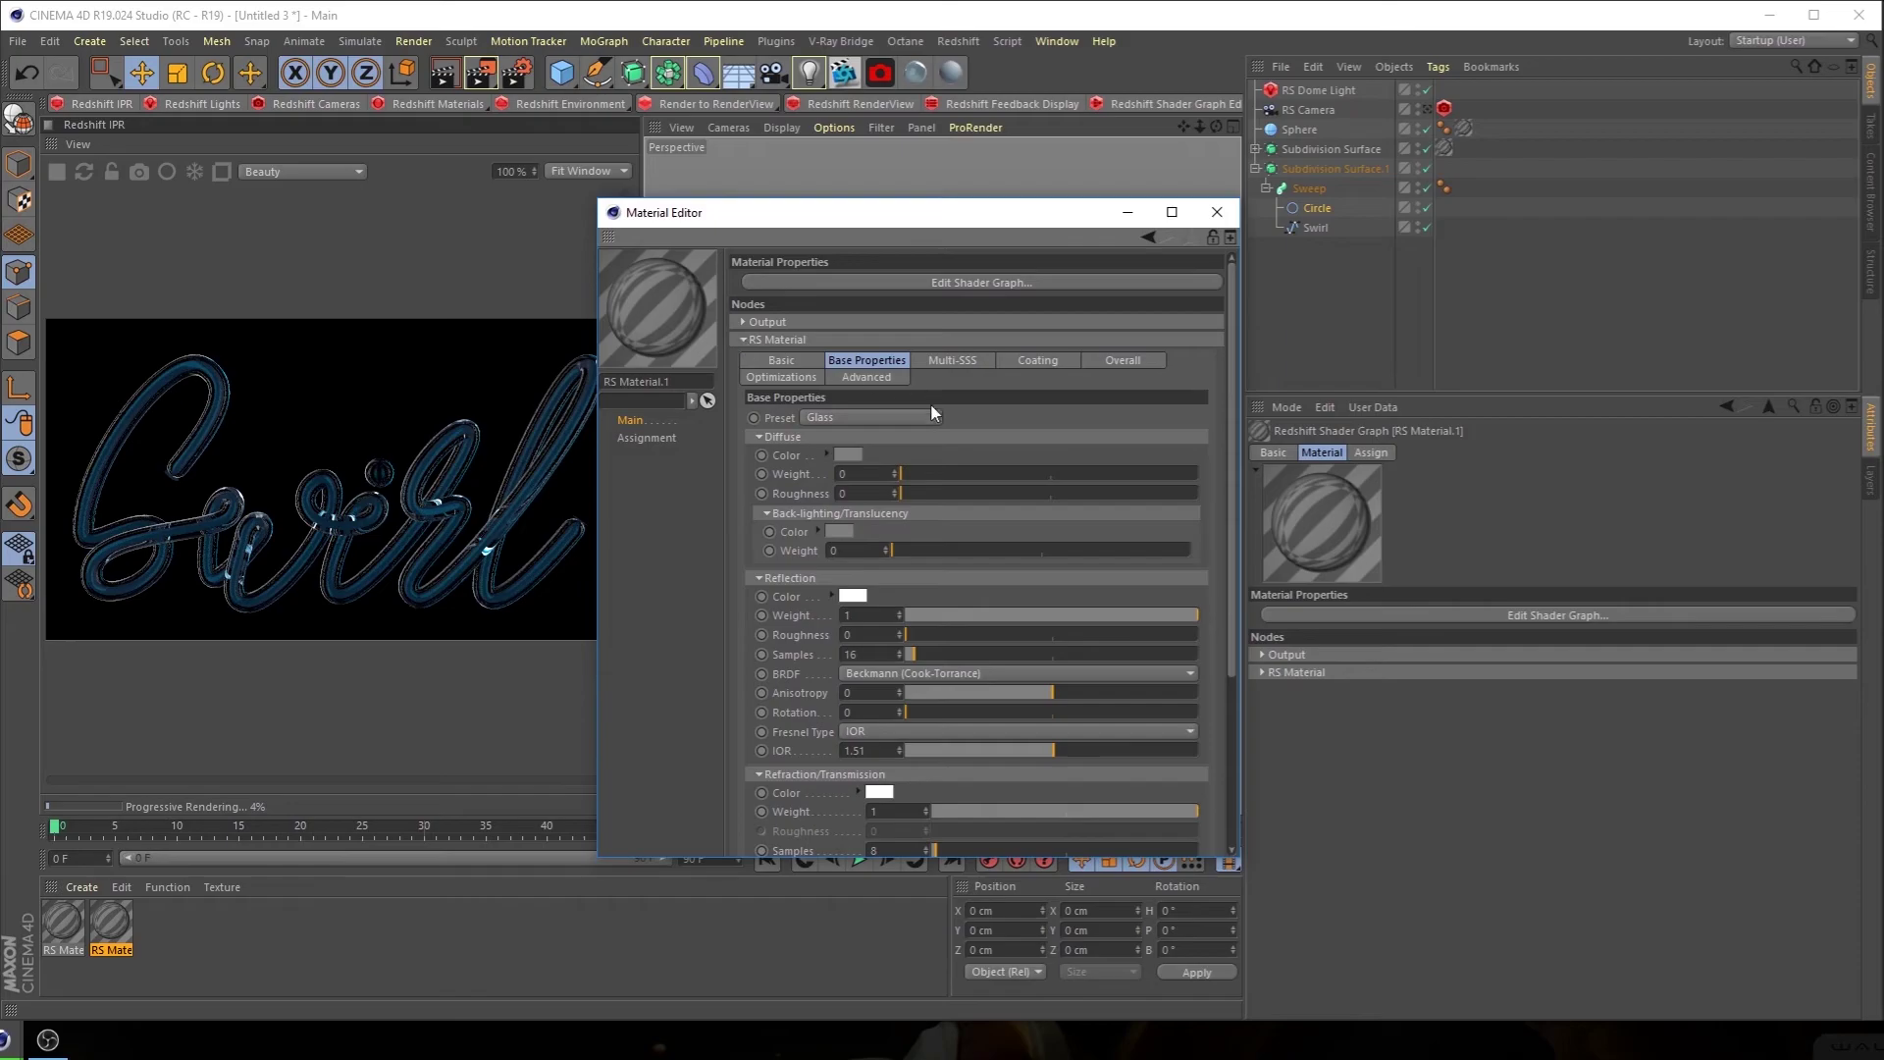
{"action": "left_click", "coordinate": [839, 420]}
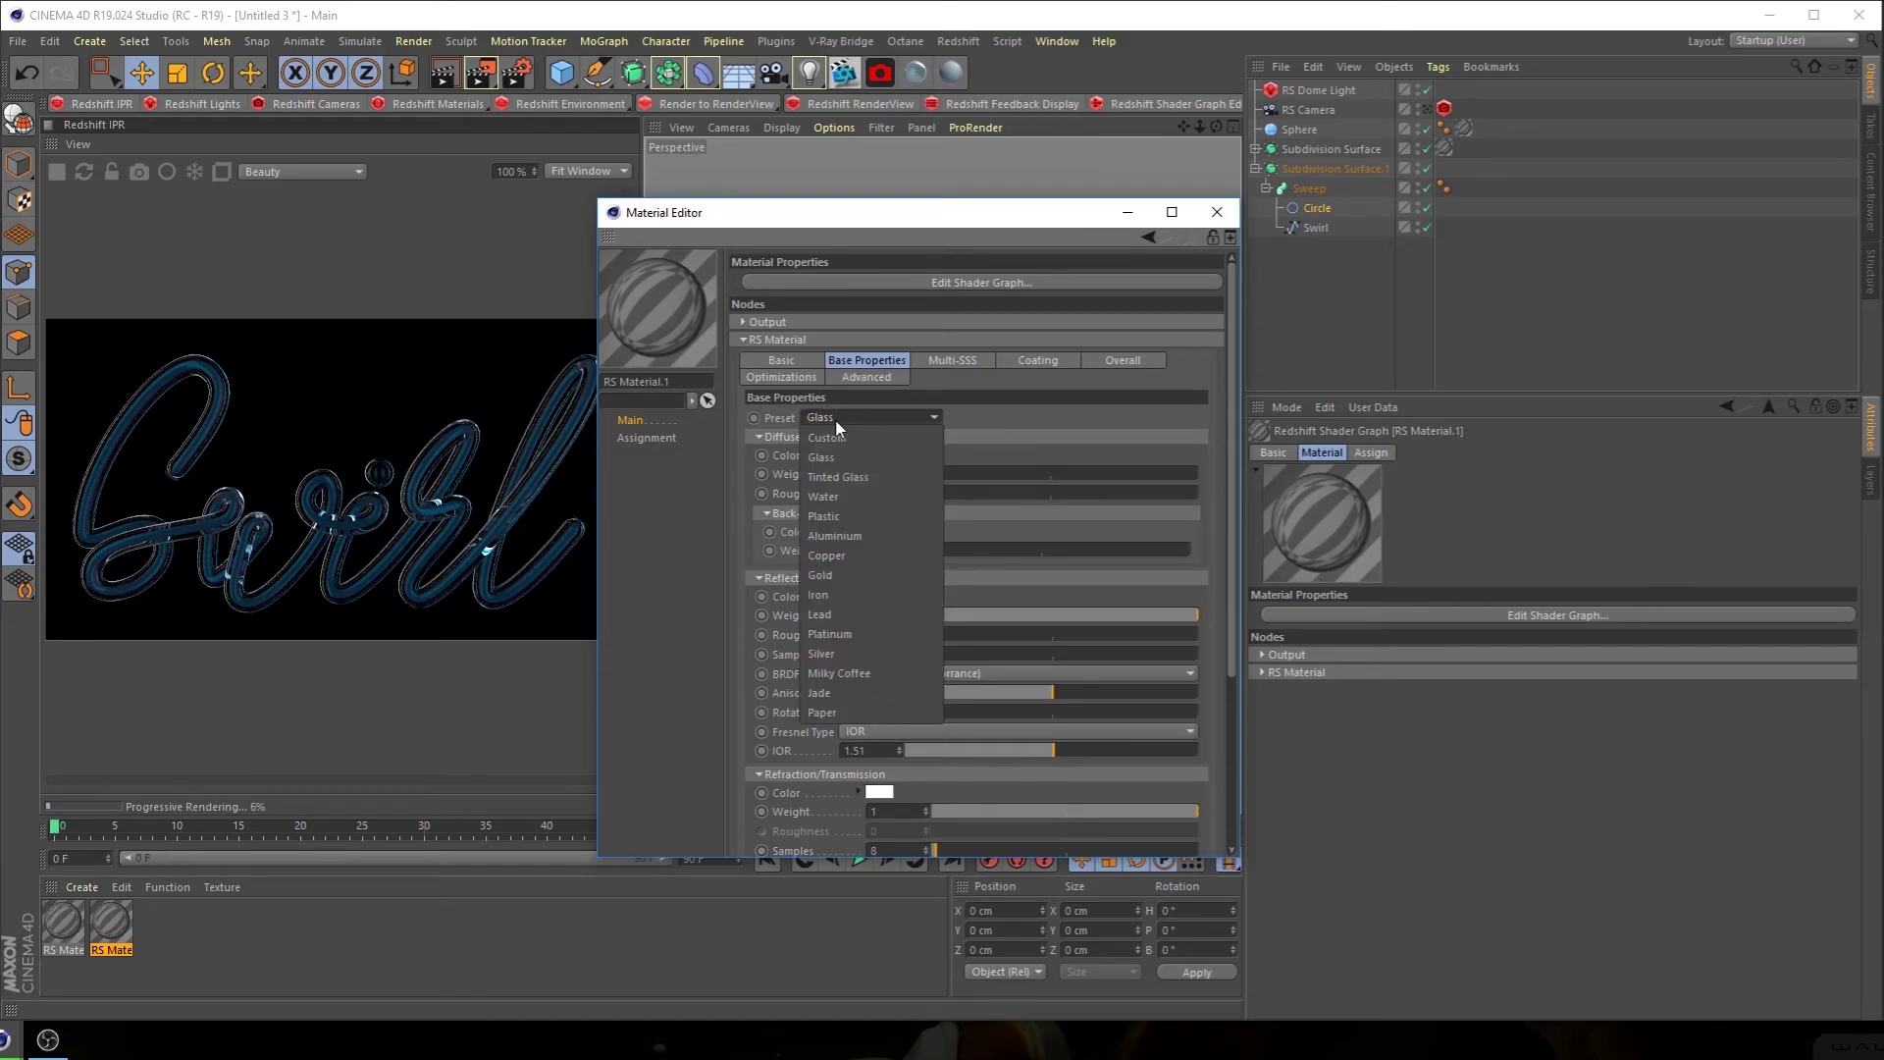
{"action": "left_click", "coordinate": [953, 284]}
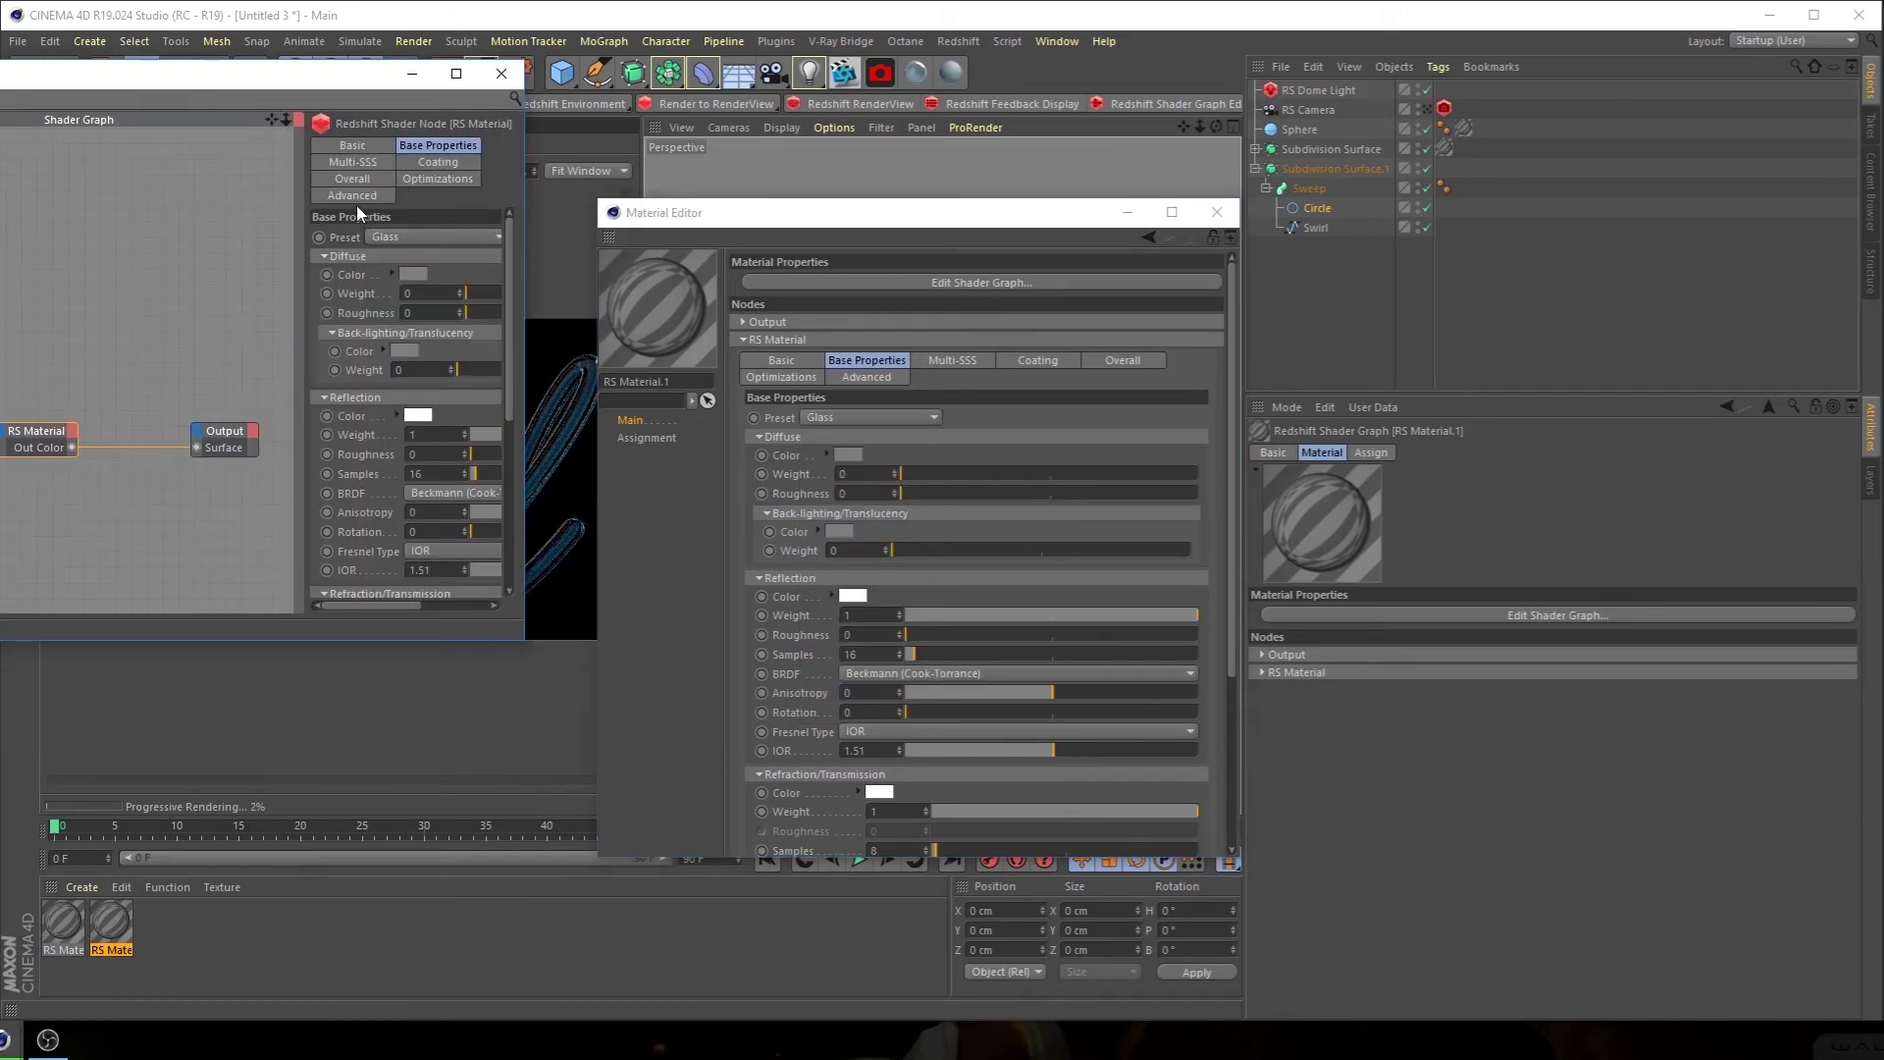
{"action": "left_click", "coordinate": [353, 179]}
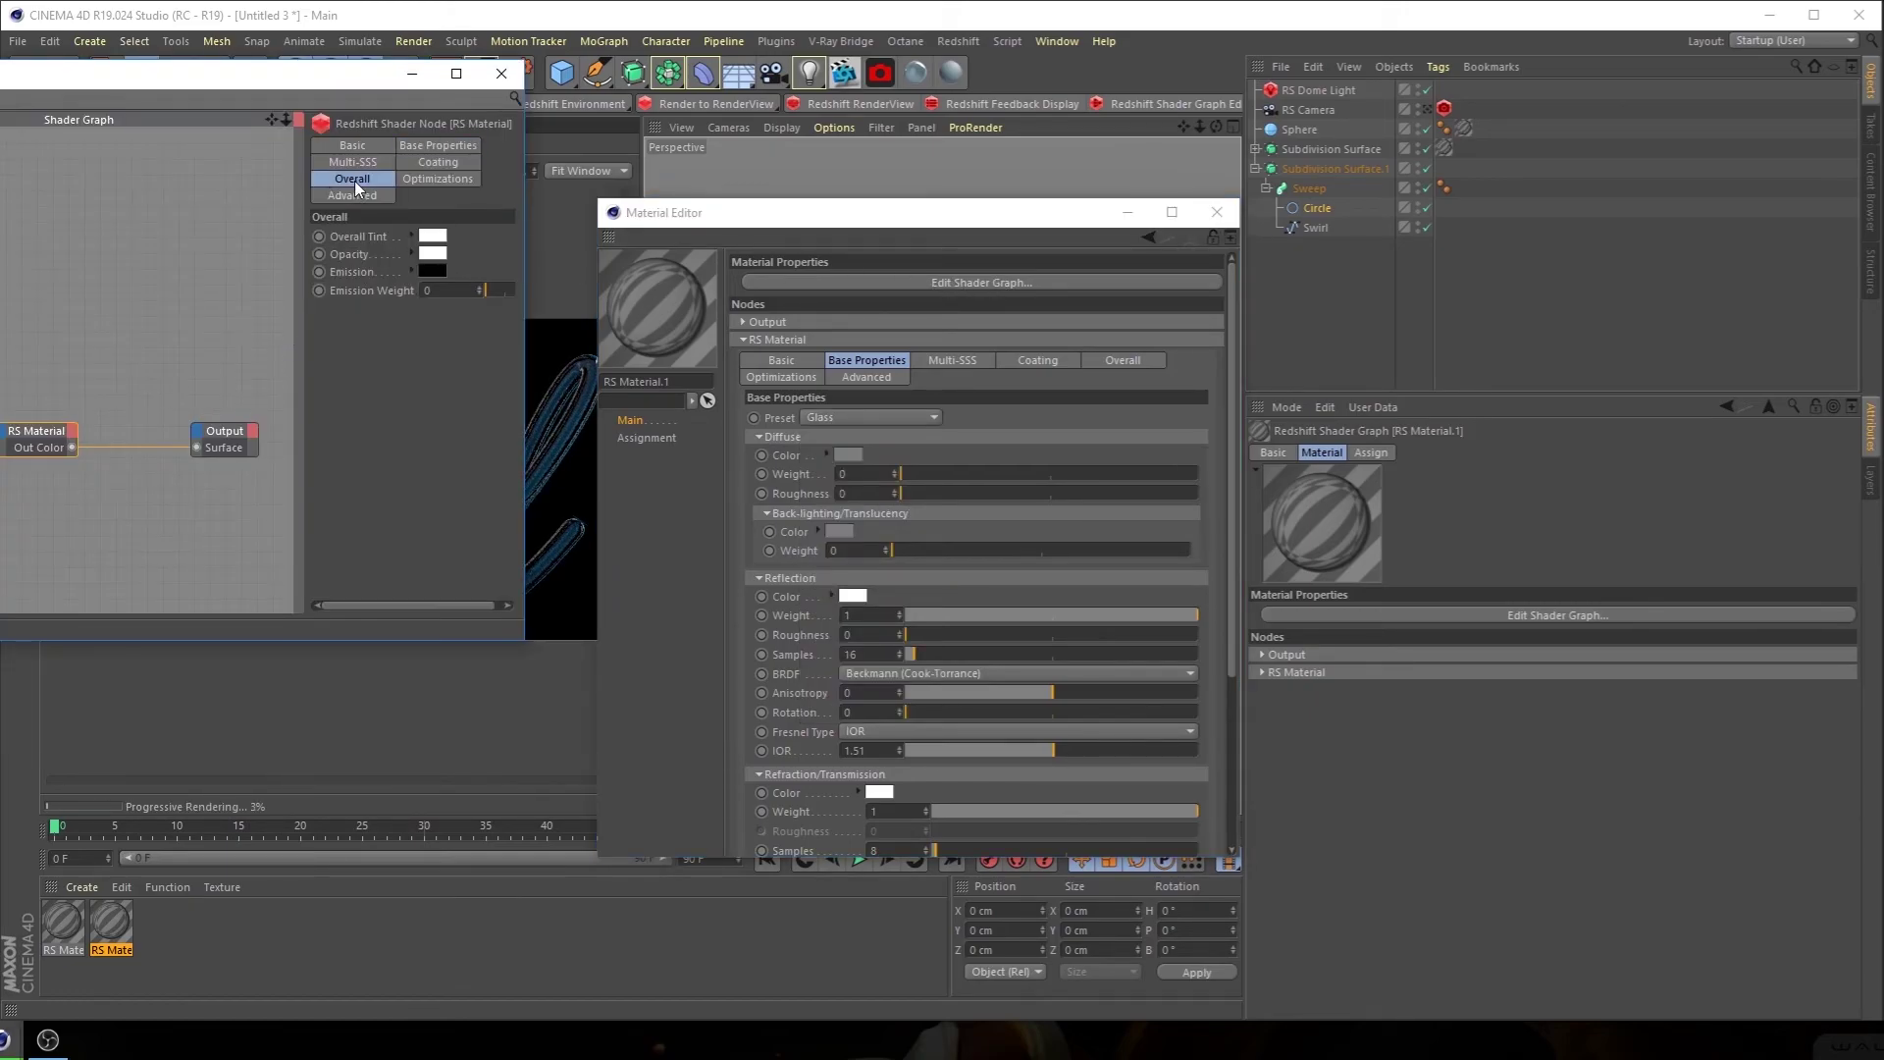
{"action": "left_click", "coordinate": [432, 271]}
{"action": "left_click_drag", "start_coordinate": [510, 314], "coordinate": [650, 317]}
{"action": "left_click", "coordinate": [398, 343]}
{"action": "type", "text": "5"}
{"action": "key", "text": "Return"}
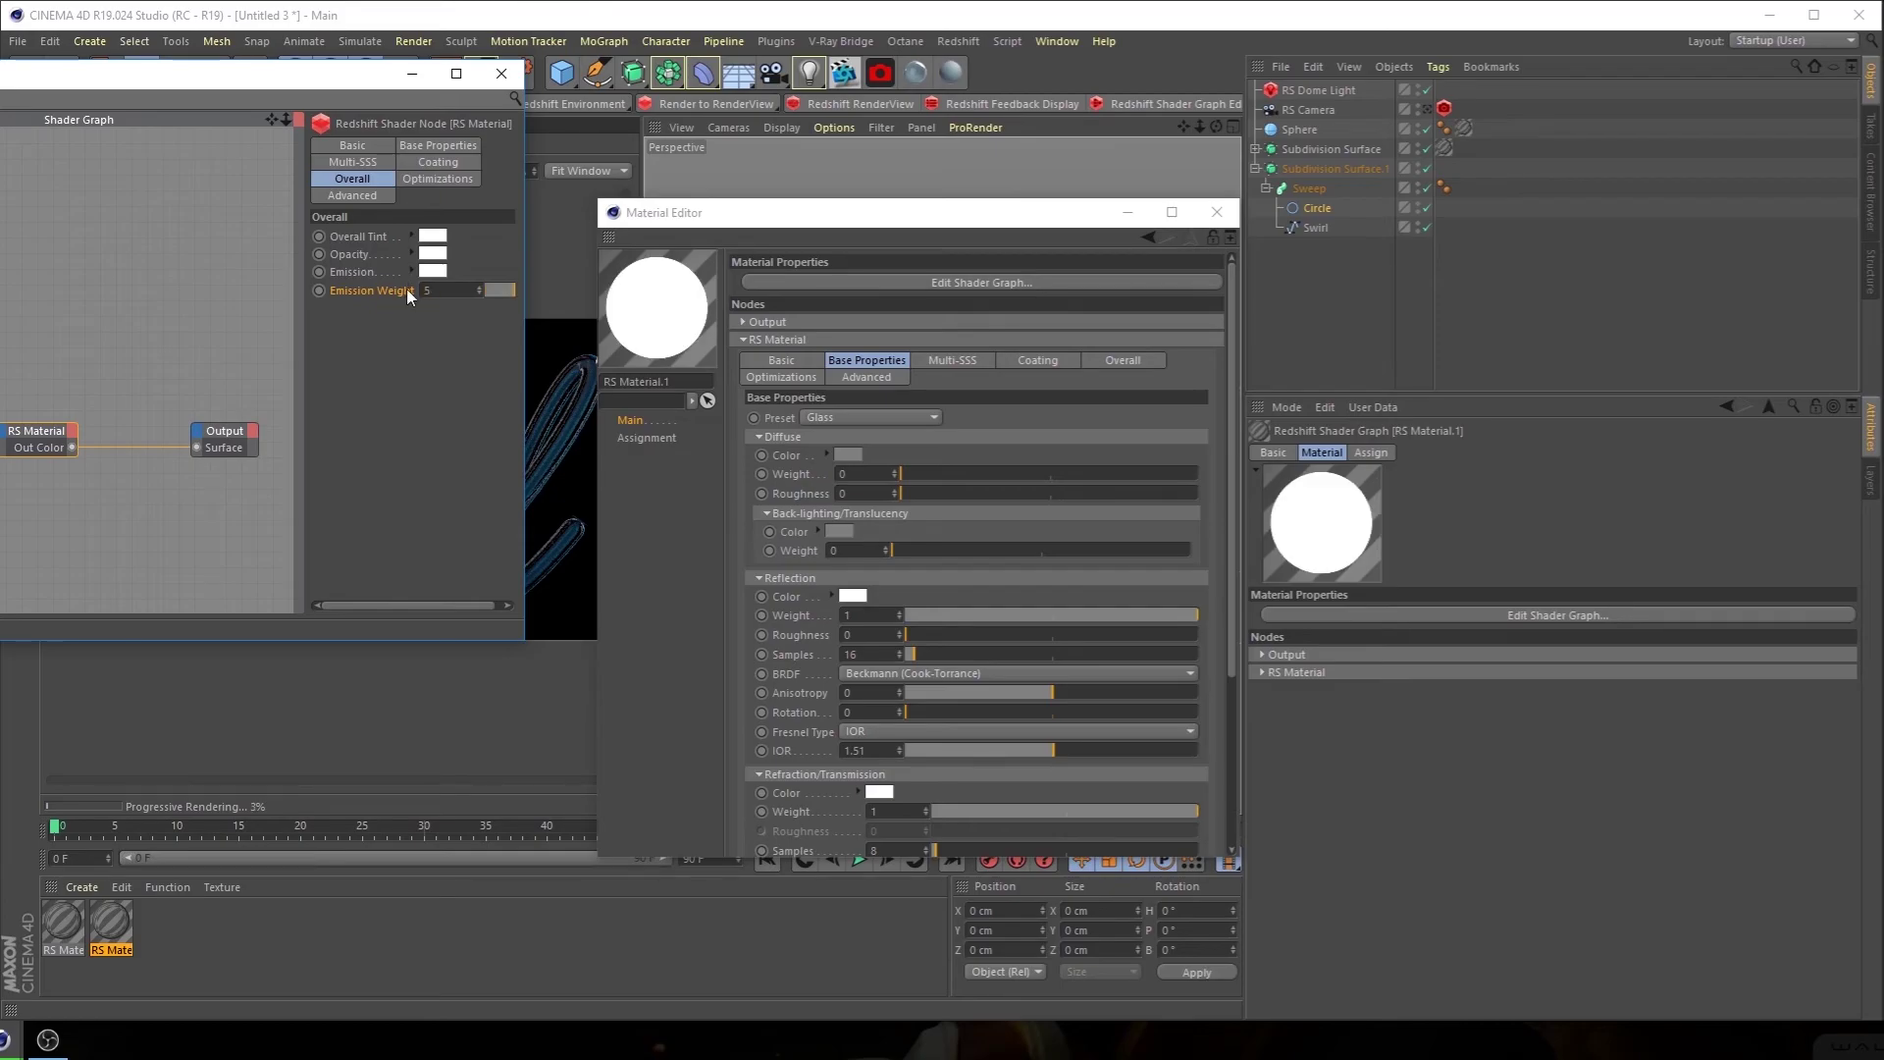
{"action": "left_click", "coordinate": [501, 73]}
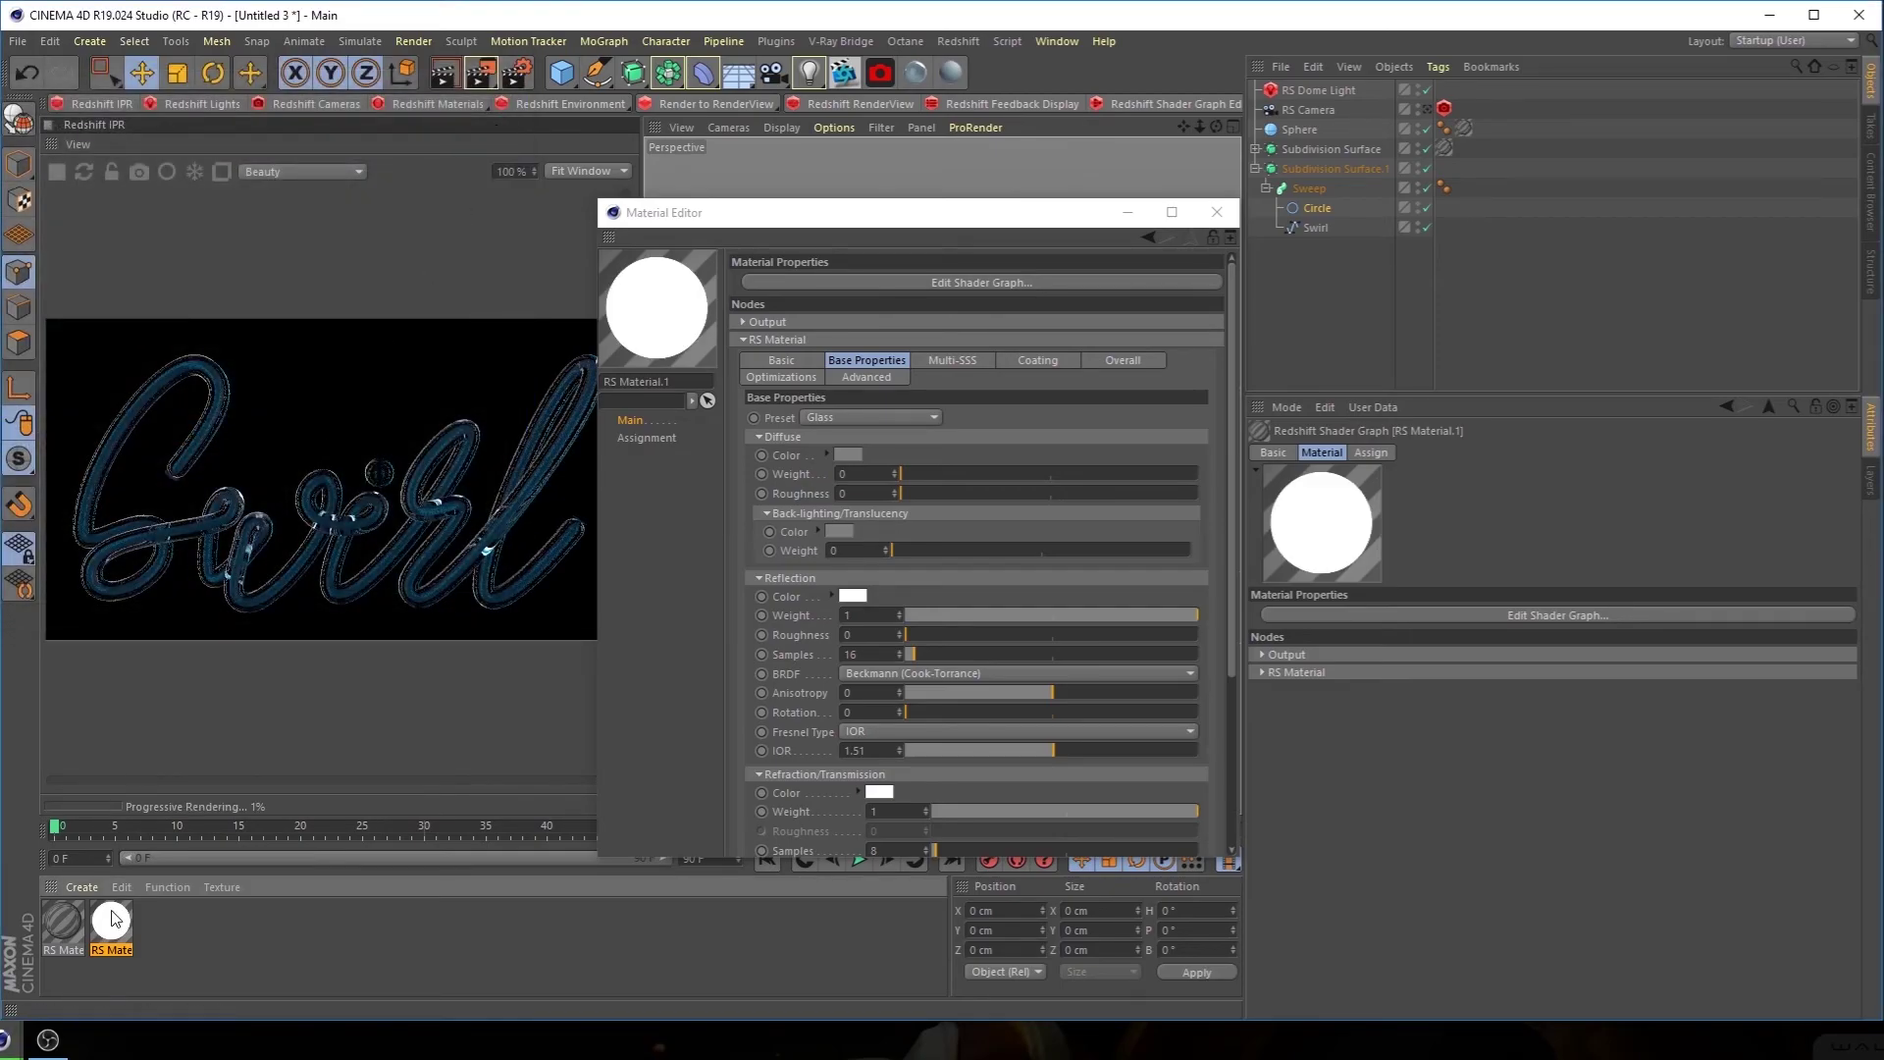
Apply the glowing material to the duplicated Subdivision Surface and set the material's emission weight to 2
{"action": "left_click_drag", "start_coordinate": [106, 948], "coordinate": [1329, 165]}
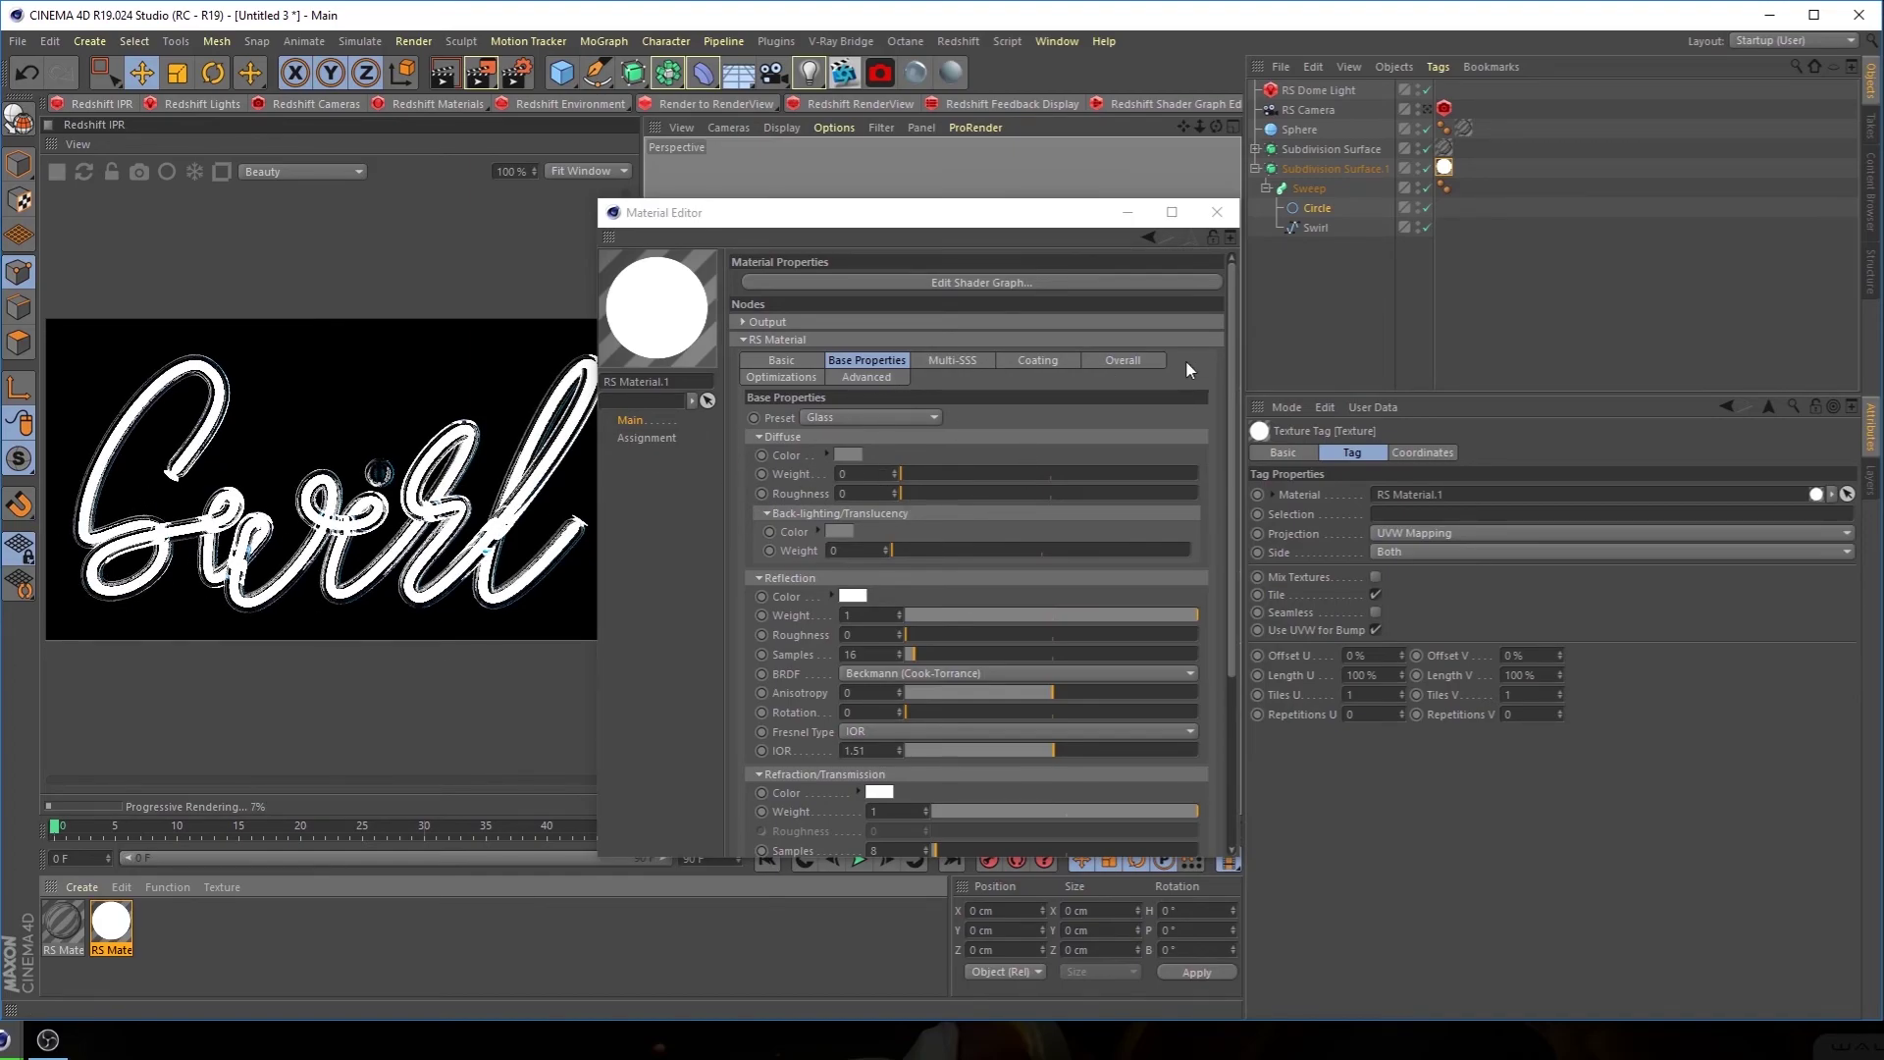
{"action": "left_click", "coordinate": [1158, 361]}
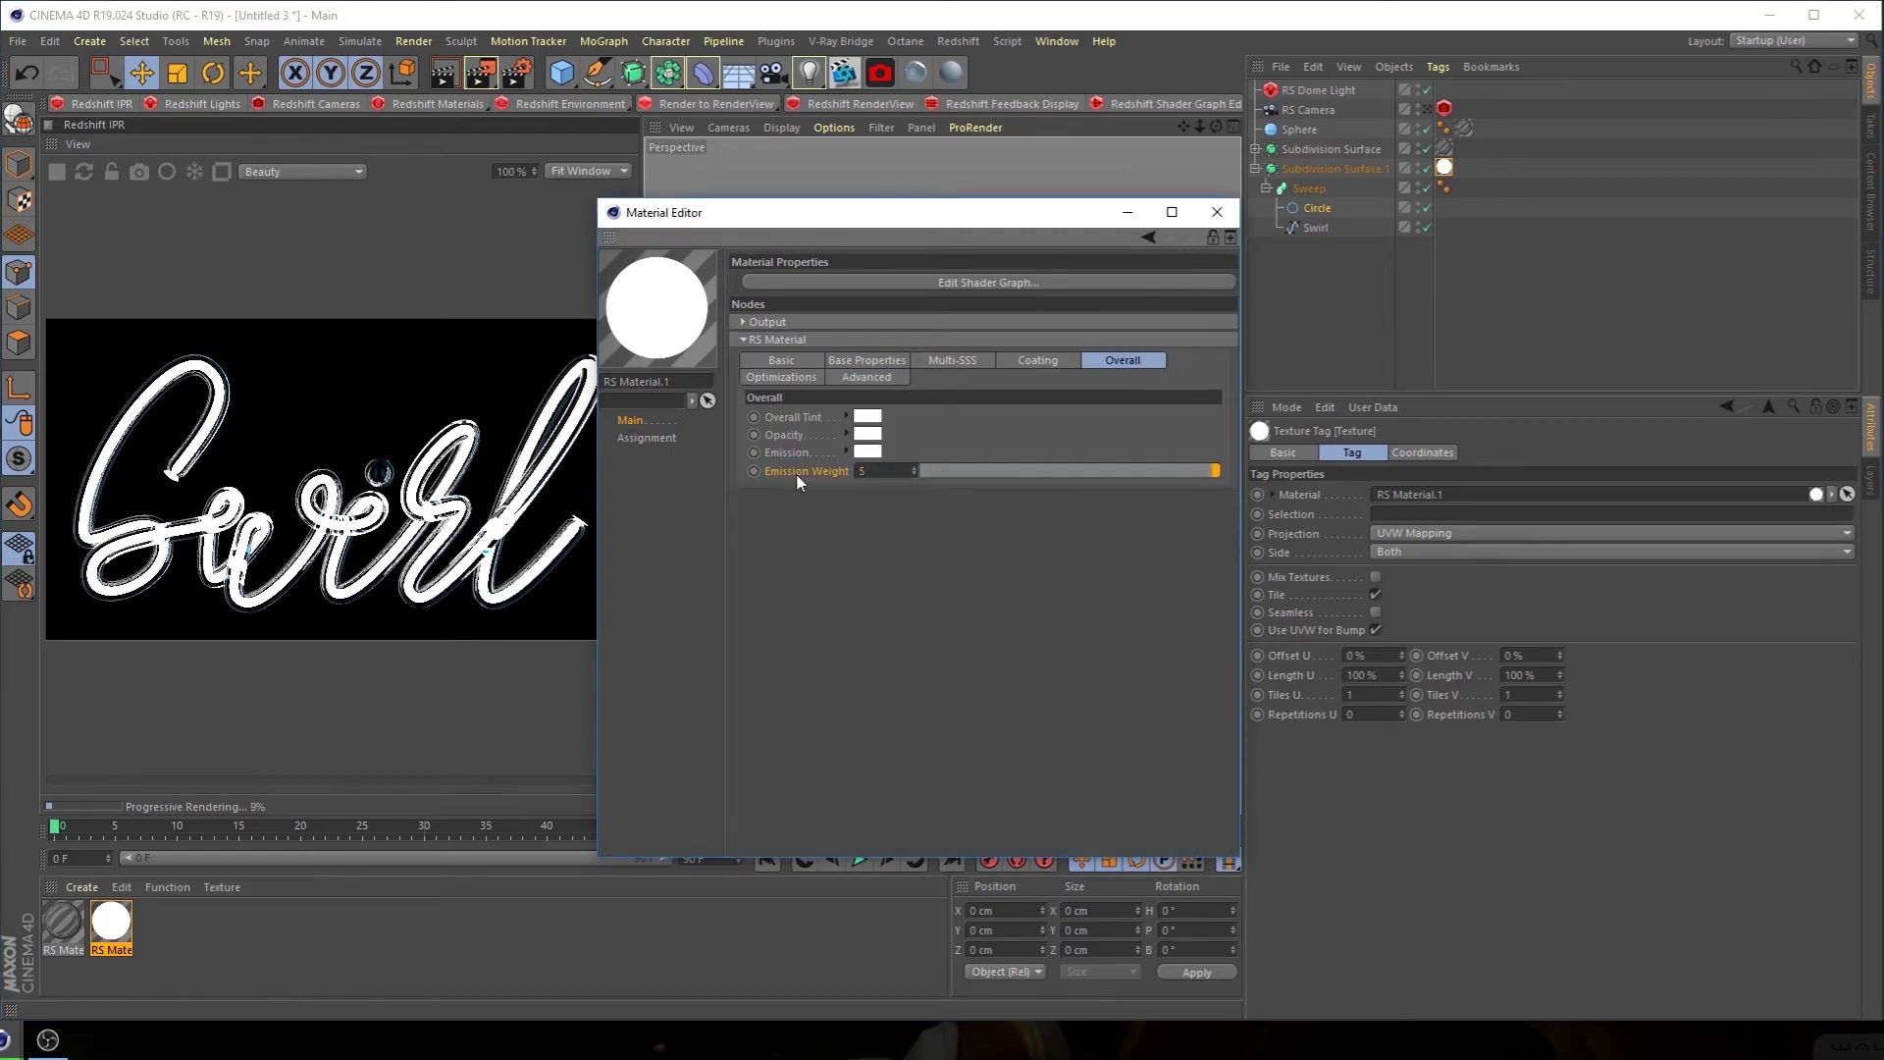
{"action": "left_click", "coordinate": [838, 470]}
{"action": "type", "text": "2"}
{"action": "key", "text": "Return"}
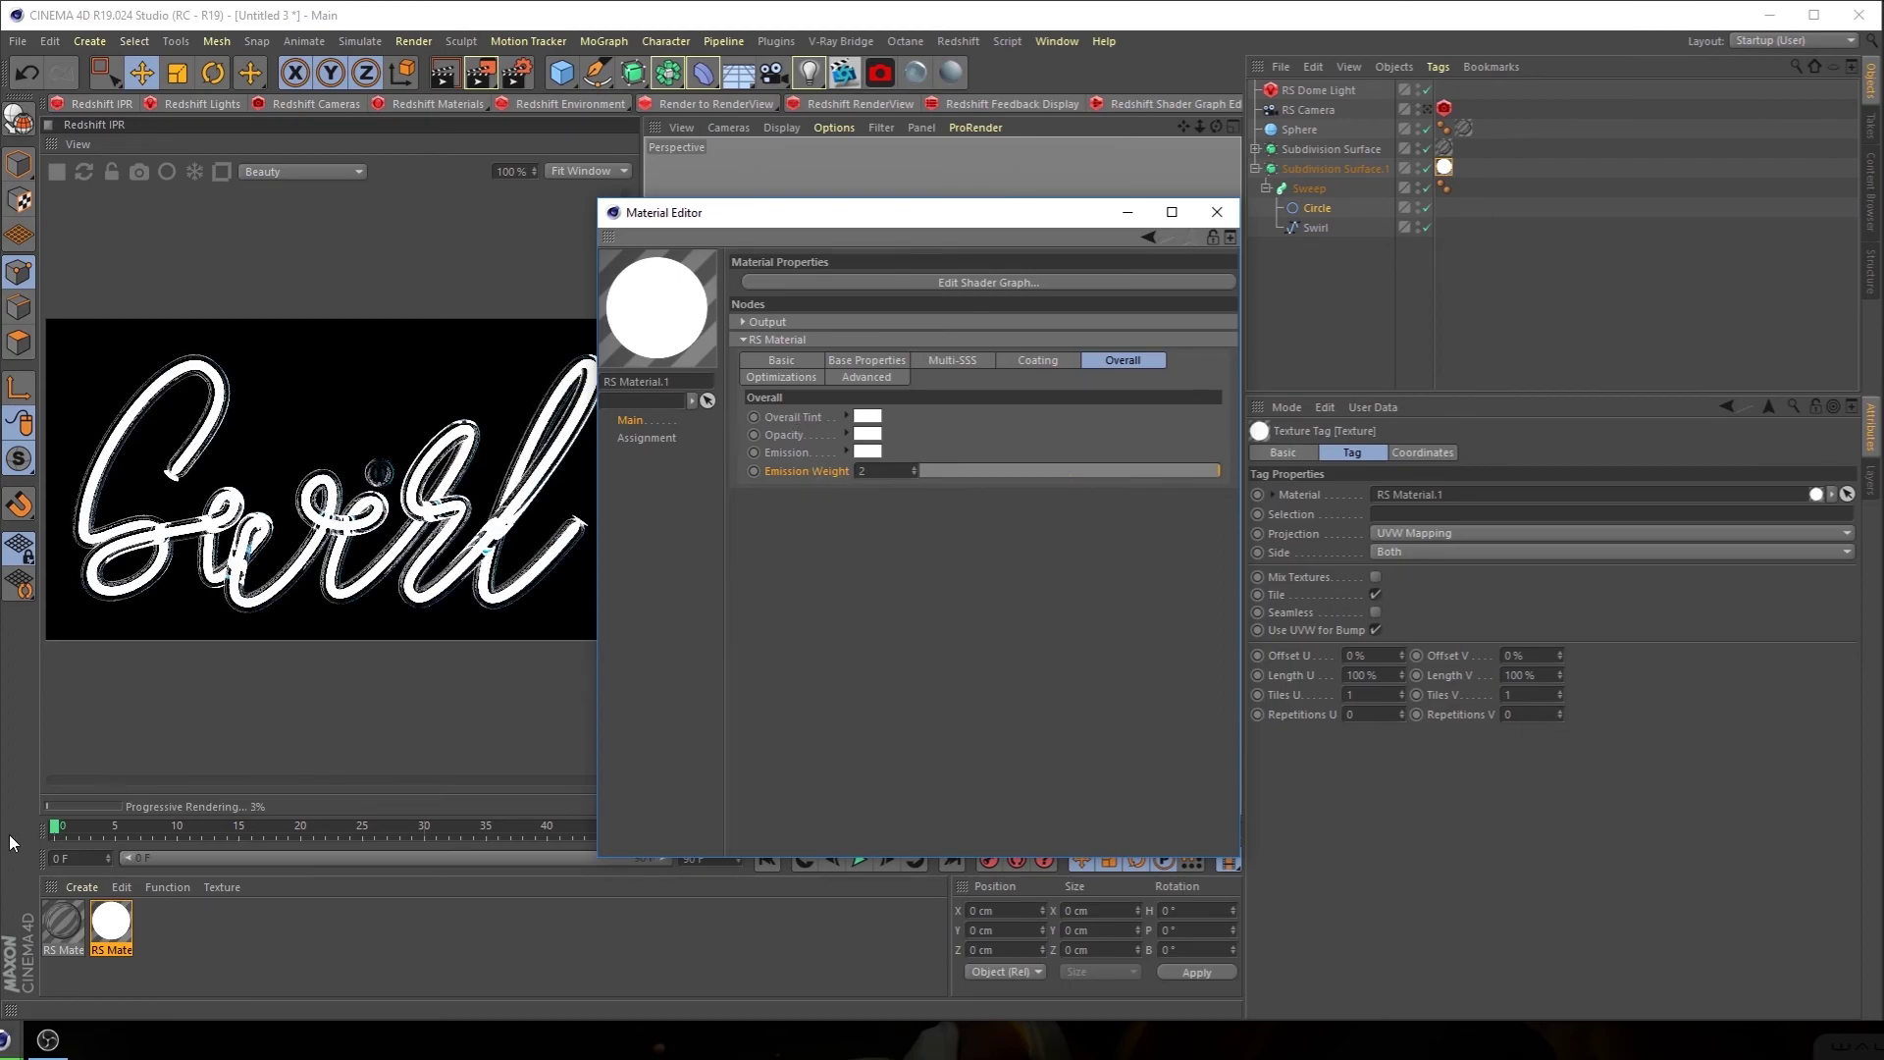
Change the original glass RS Material's preset to Tinted Glass and close the material editor
{"action": "left_click", "coordinate": [64, 920]}
{"action": "left_click", "coordinate": [783, 360]}
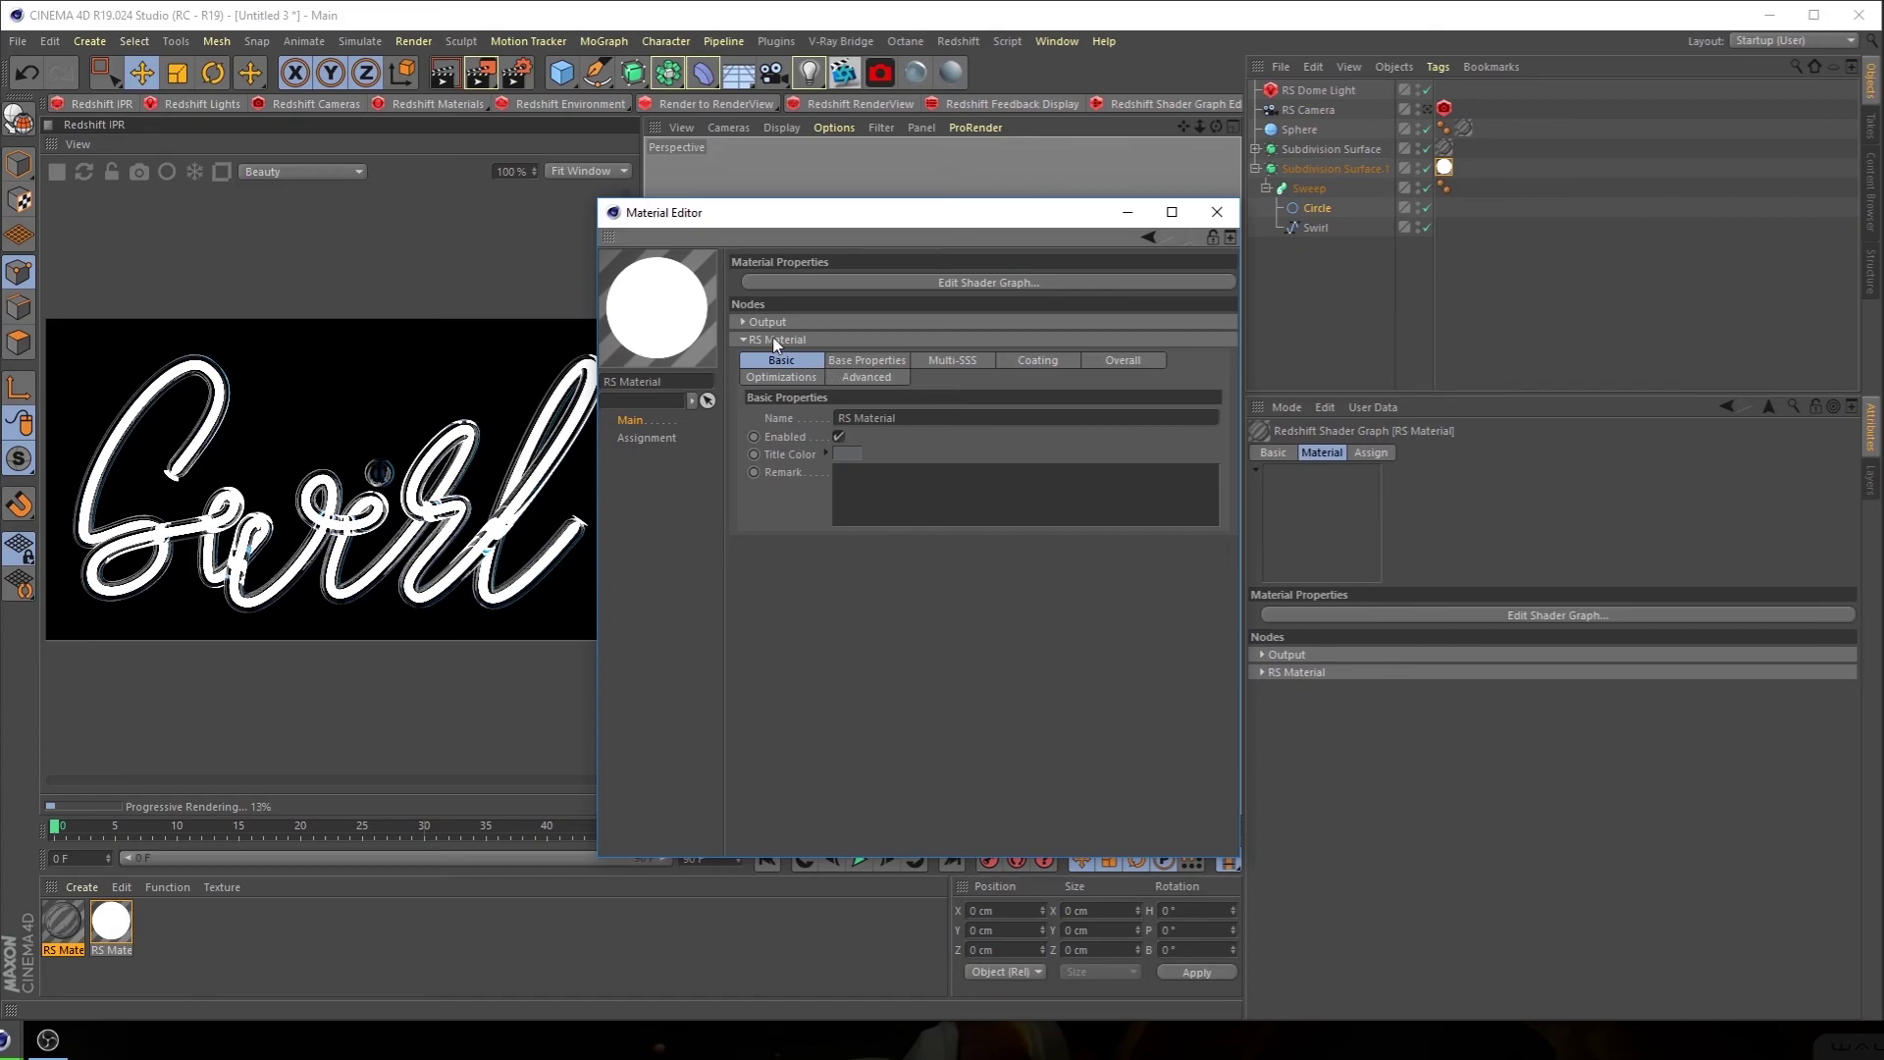
{"action": "left_click", "coordinate": [867, 361]}
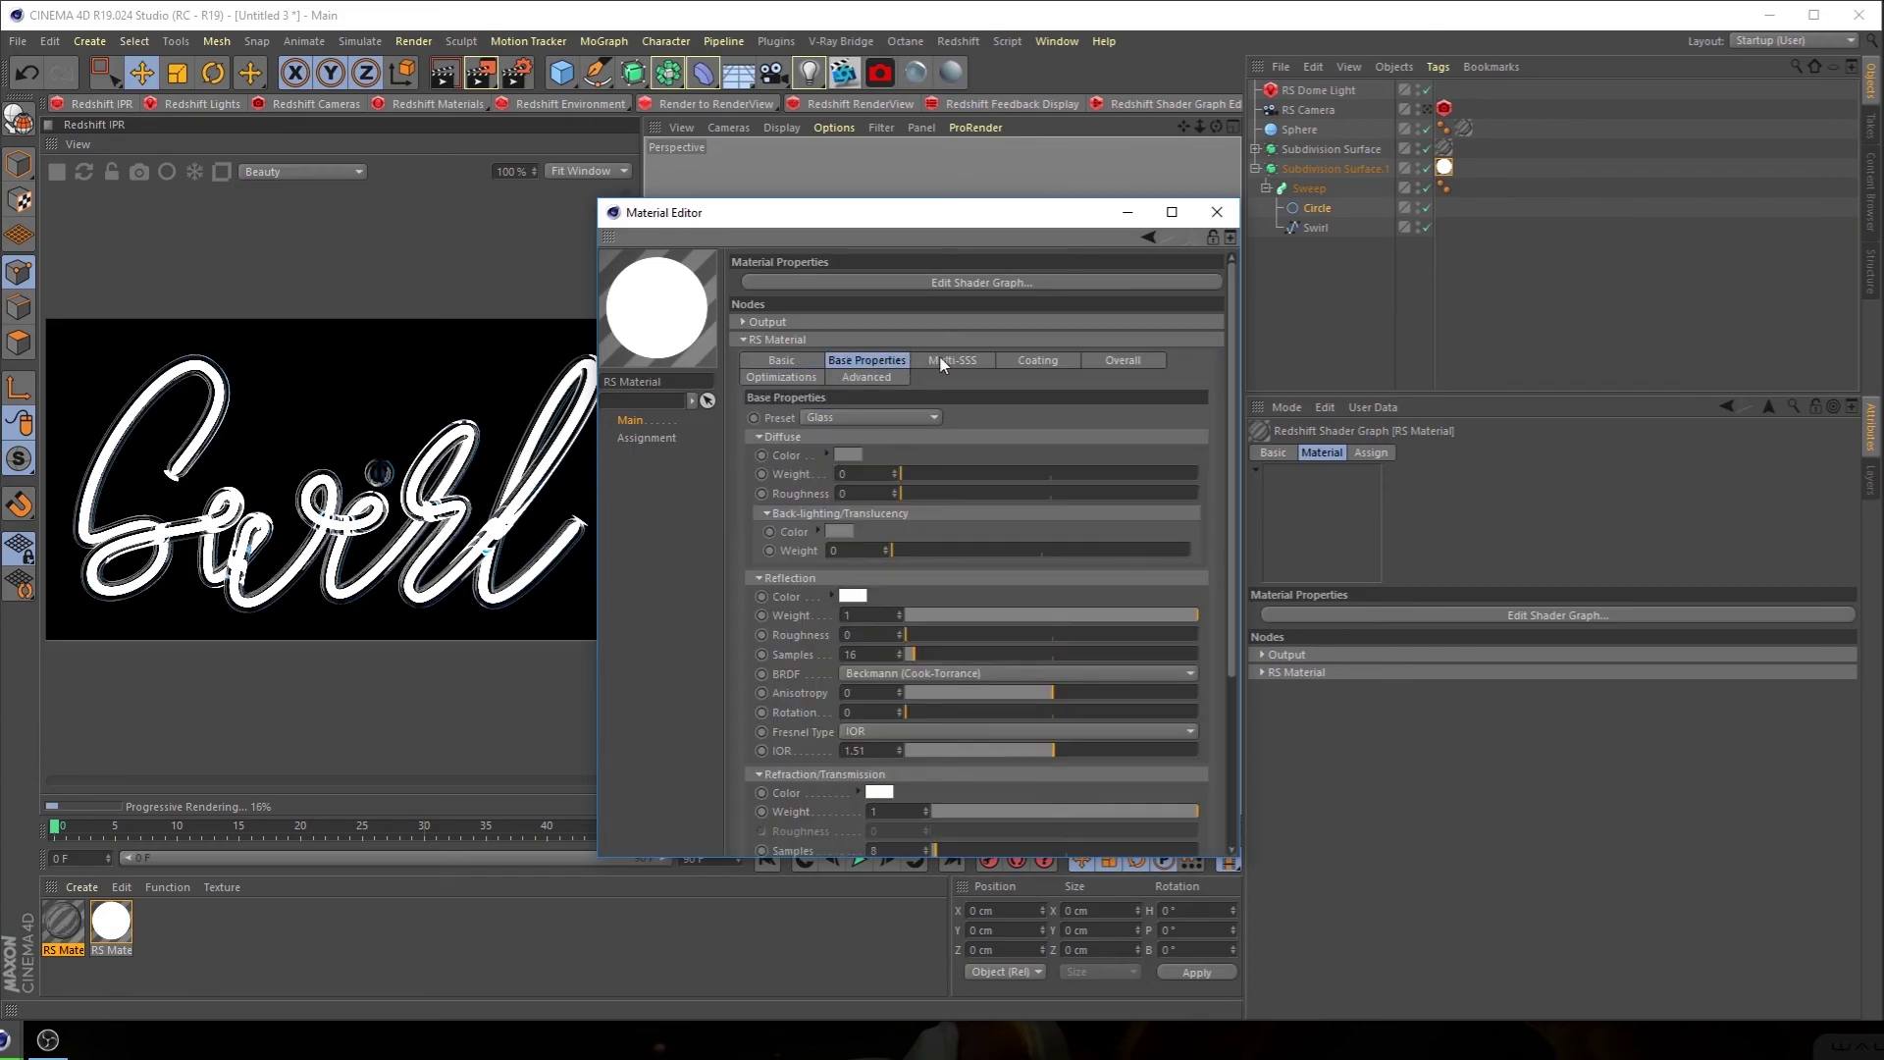
{"action": "left_click", "coordinate": [871, 418]}
{"action": "left_click", "coordinate": [854, 455]}
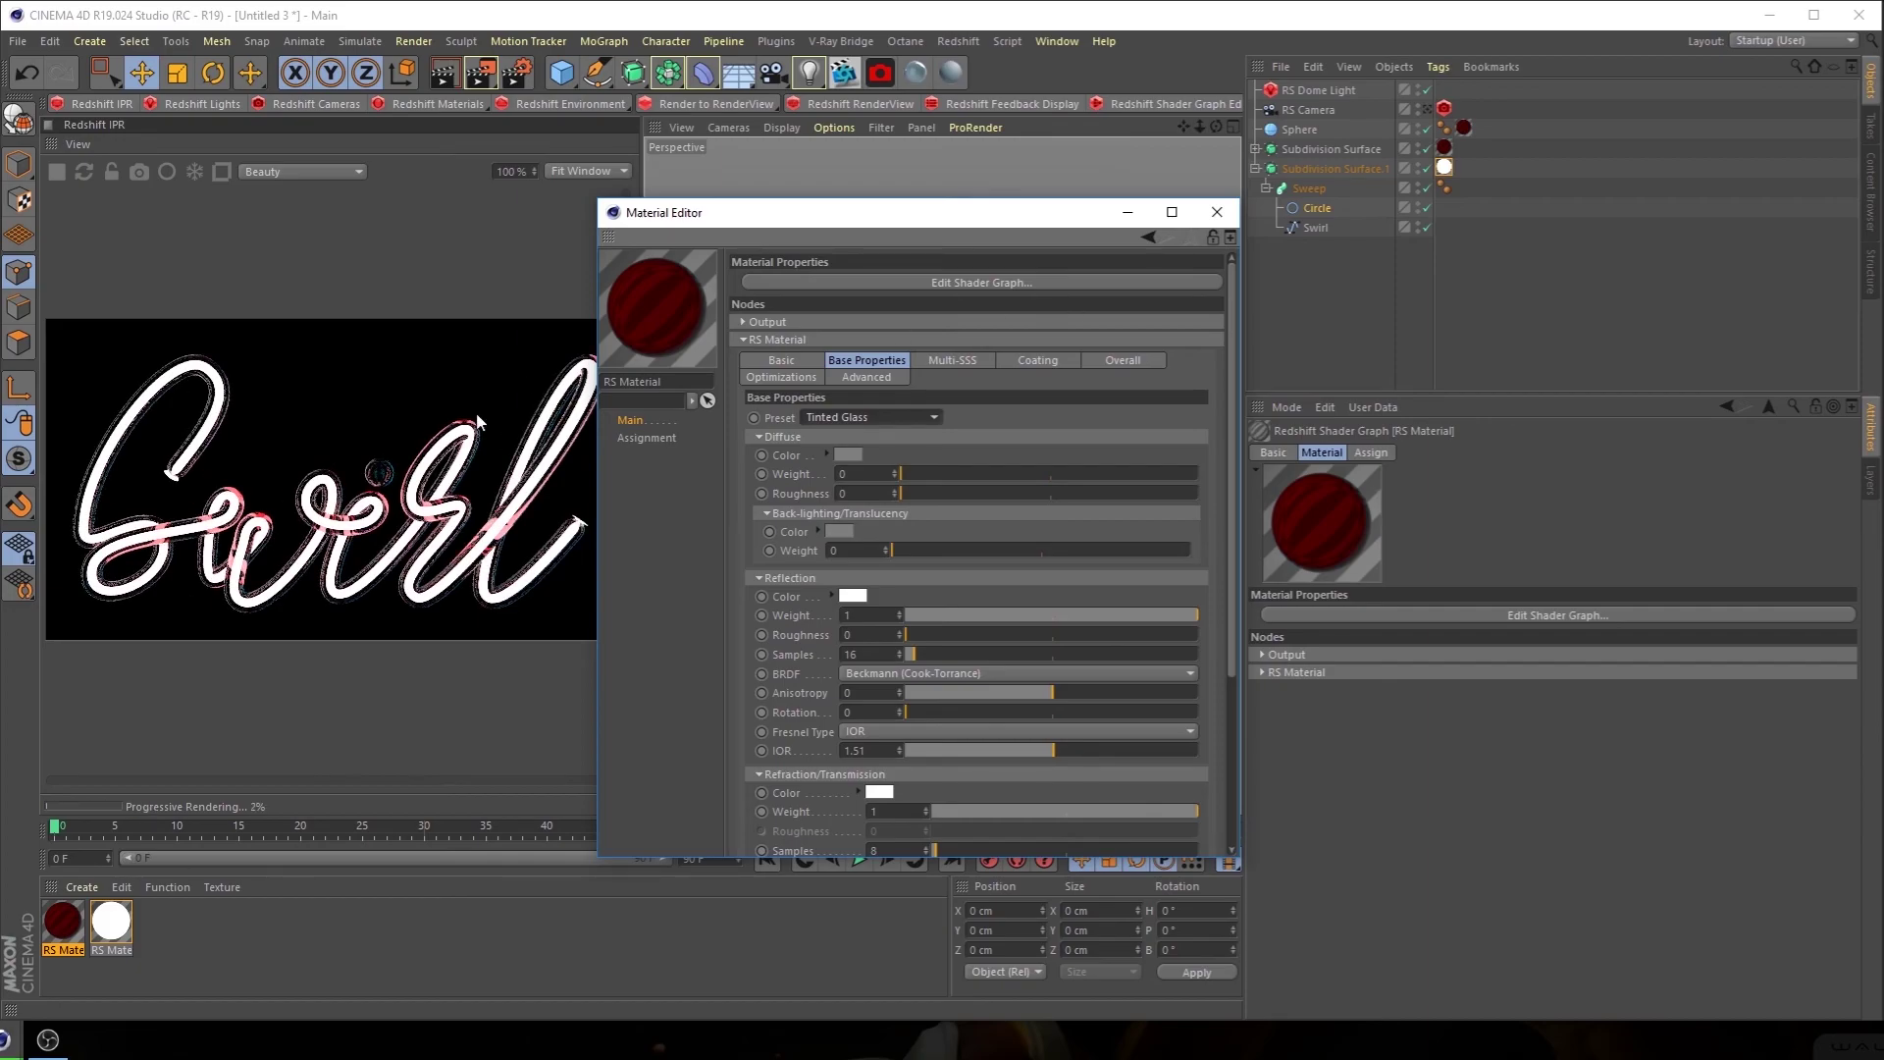
{"action": "left_click", "coordinate": [1217, 212]}
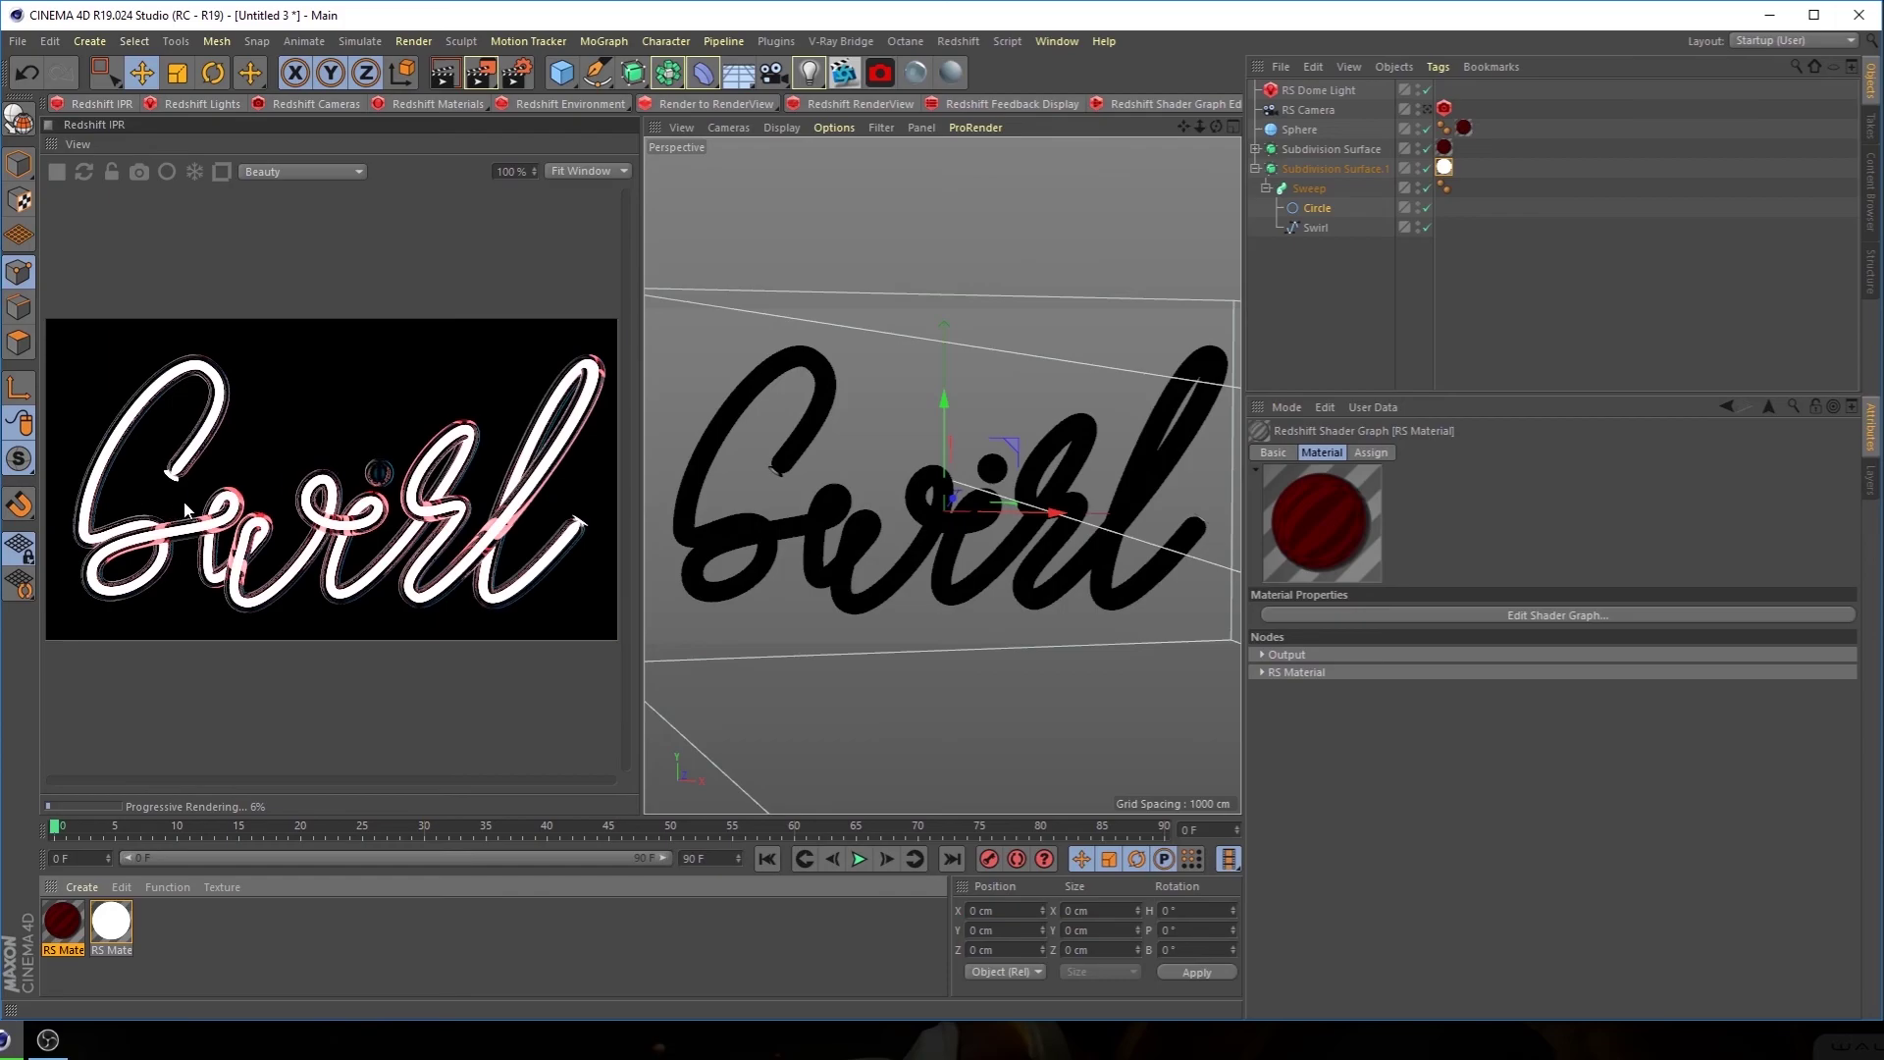
Set the radius of the inner tube's circle to 2 cm
{"action": "left_click", "coordinate": [1341, 169]}
{"action": "left_click", "coordinate": [1316, 207]}
{"action": "left_click", "coordinate": [1398, 530]}
{"action": "left_click_drag", "start_coordinate": [1398, 530], "coordinate": [1291, 531]}
{"action": "type", "text": "2"}
{"action": "key", "text": "Return"}
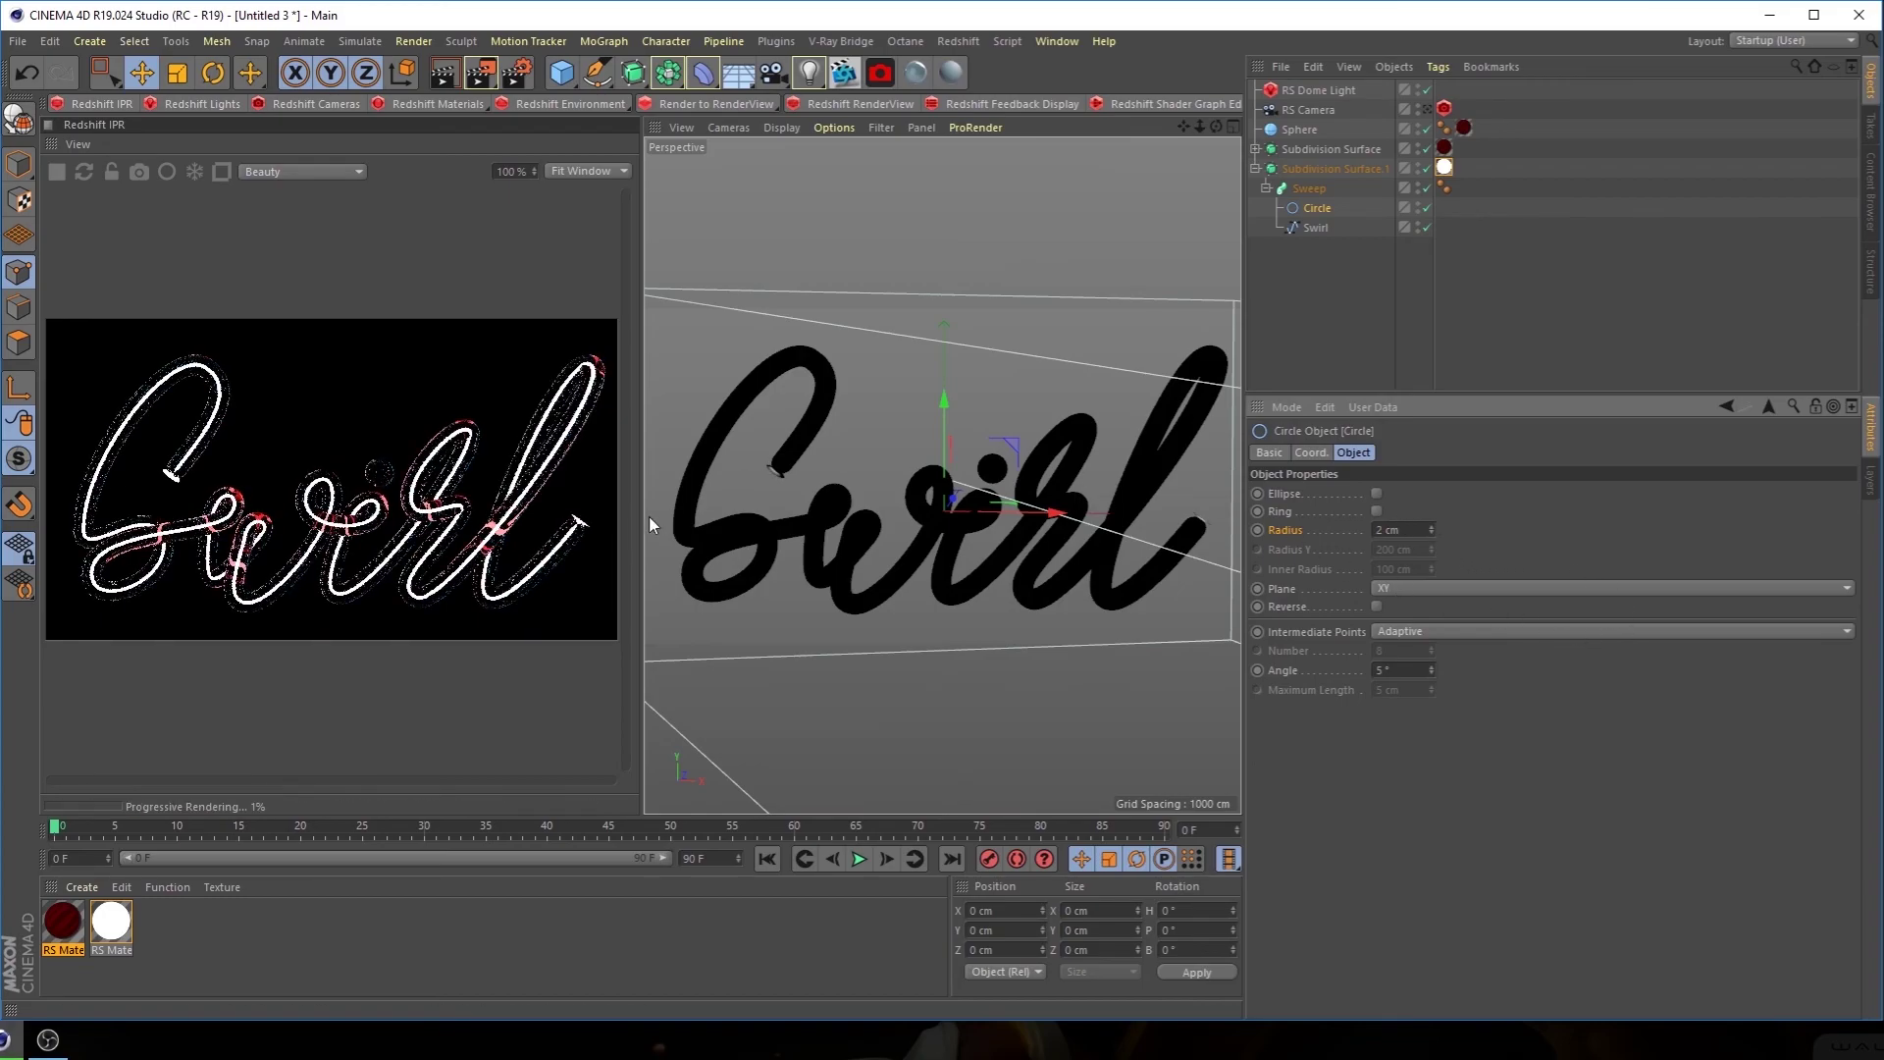
Set both the start and end fillet cap radii of the inner tube's sweep to 10 cm
{"action": "left_click", "coordinate": [1312, 228]}
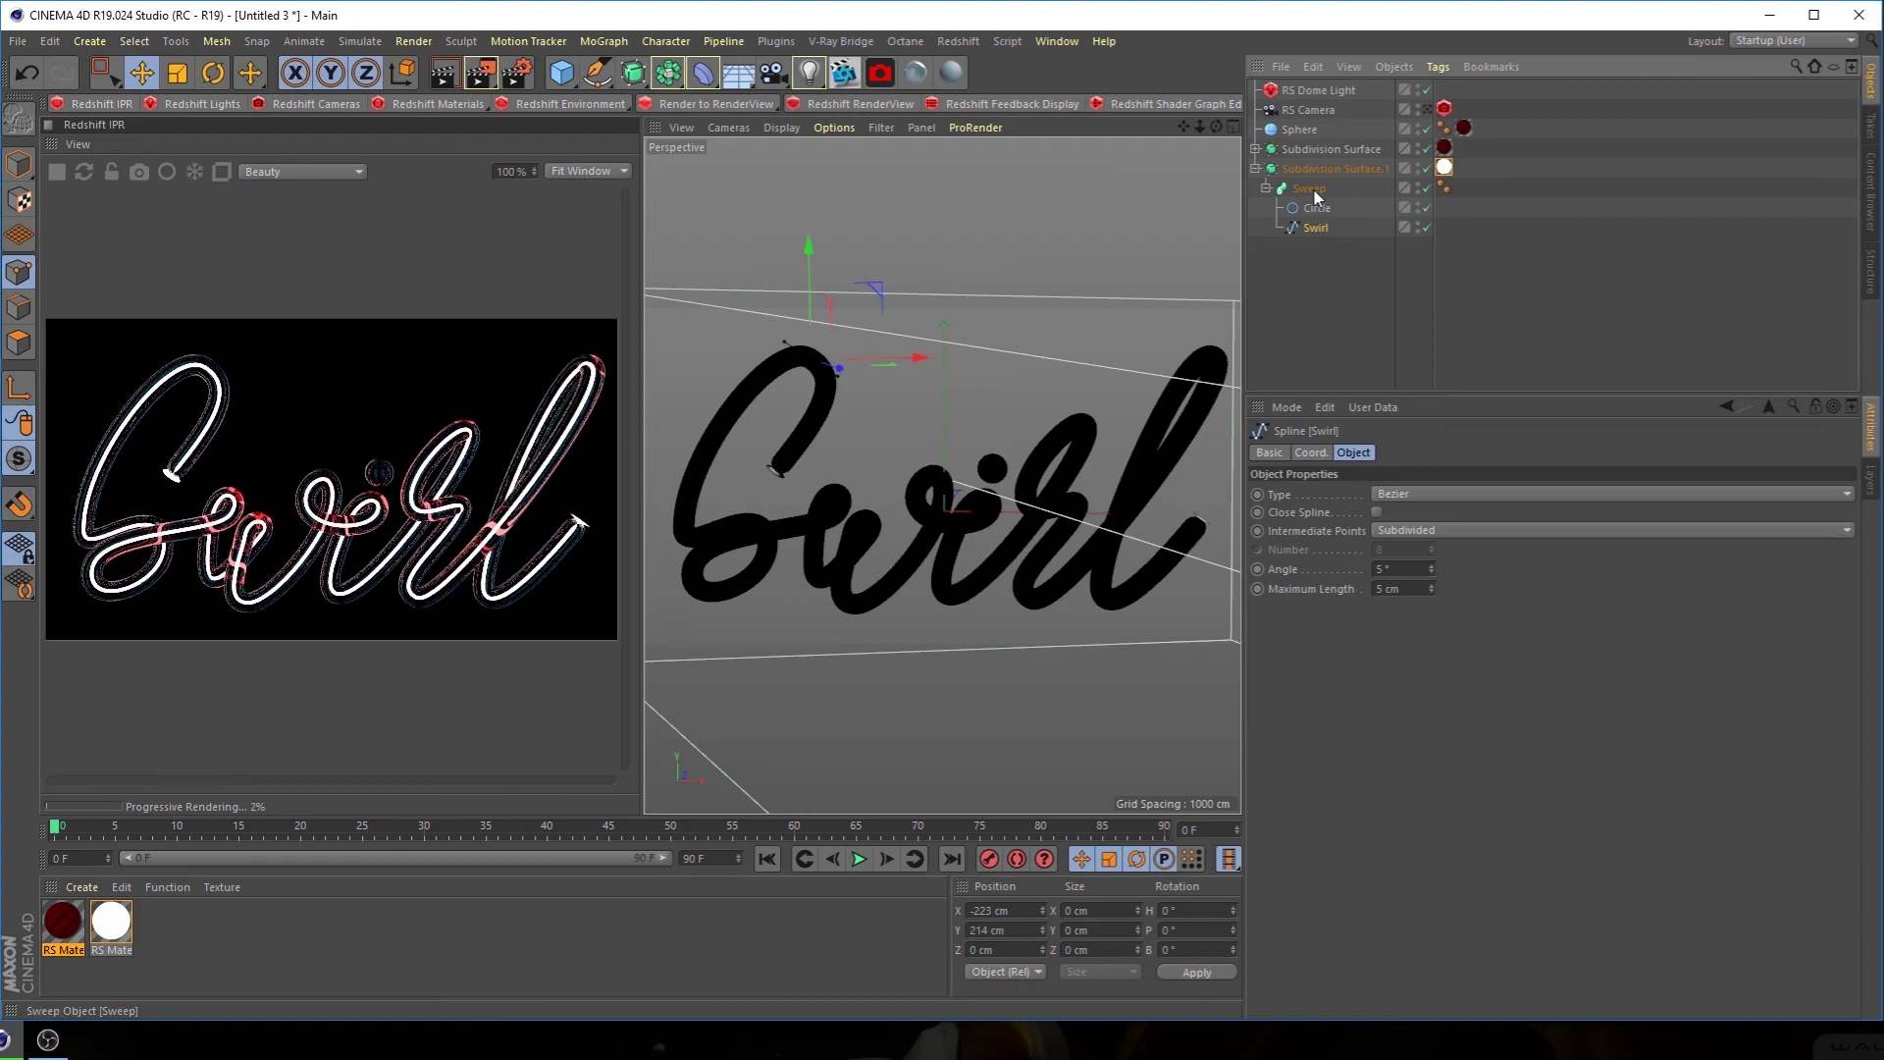
{"action": "left_click", "coordinate": [1312, 189]}
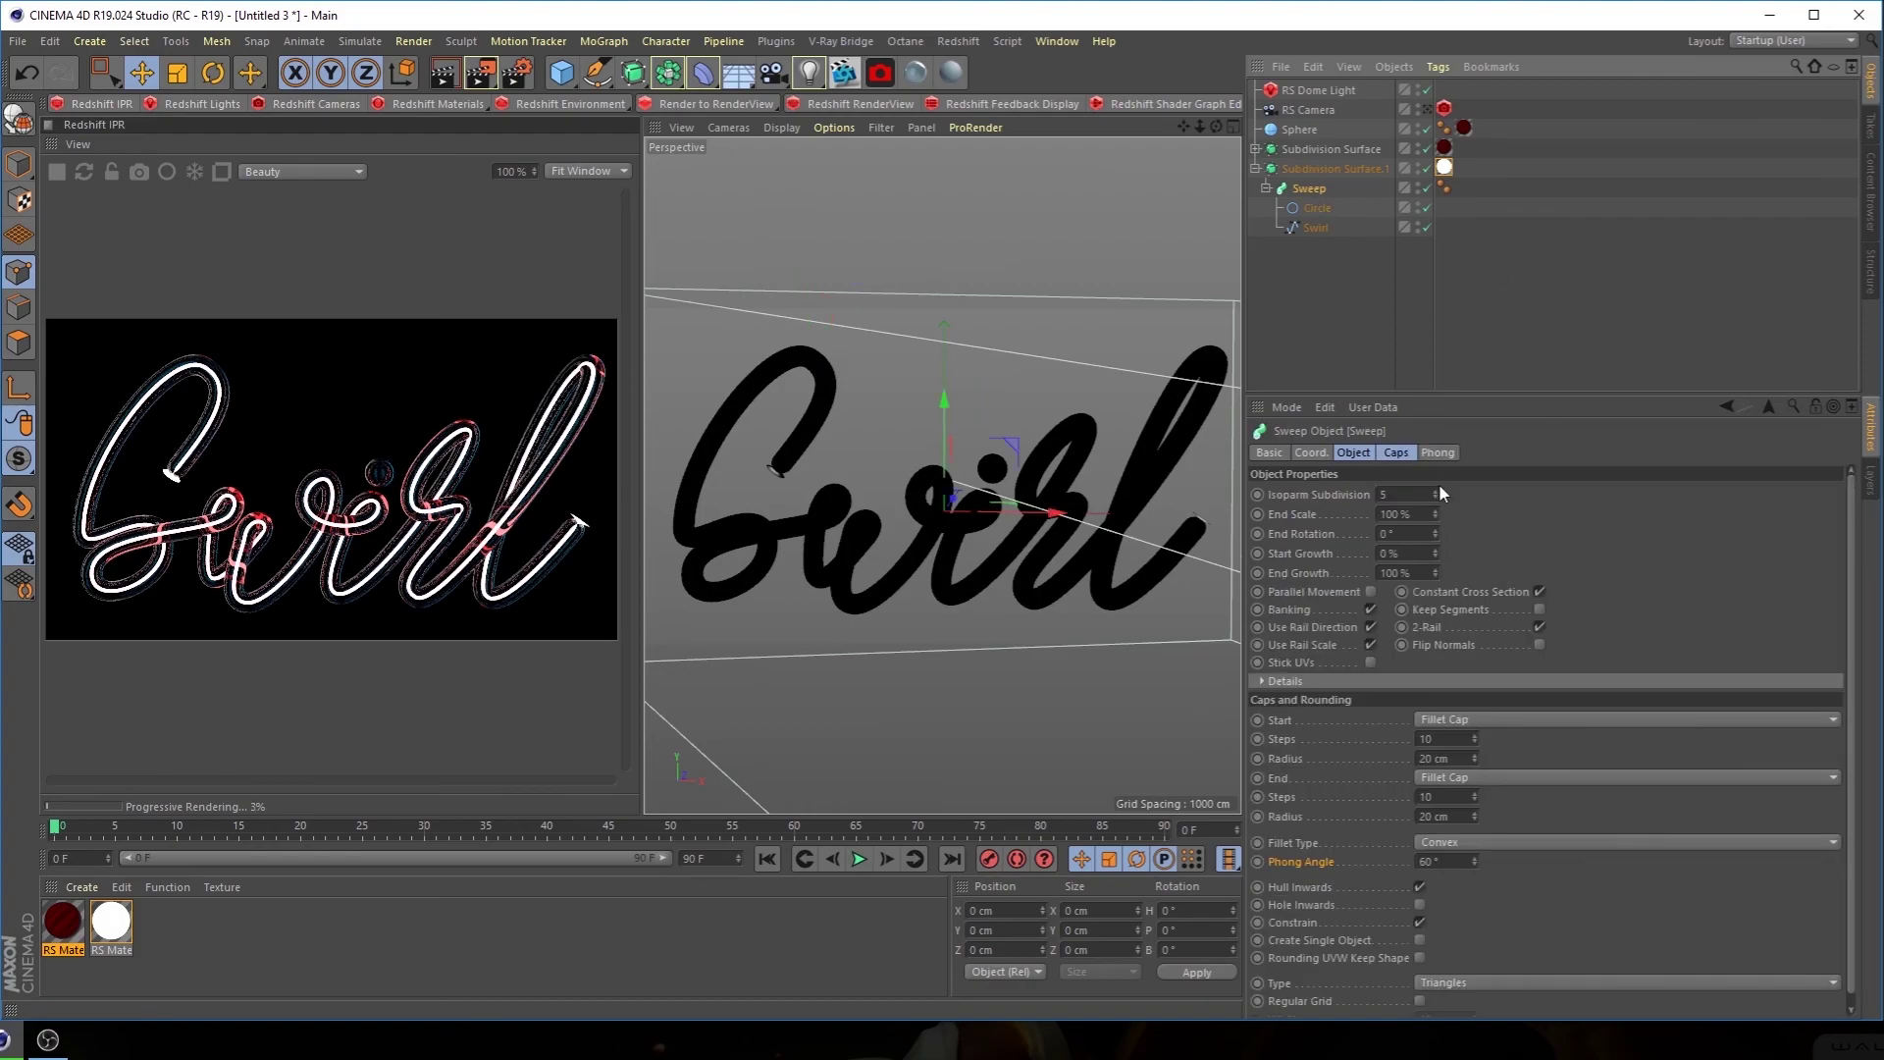
{"action": "left_click", "coordinate": [1445, 738]}
{"action": "key", "text": "Tab"}
{"action": "type", "text": "10"}
{"action": "key", "text": "Tab"}
{"action": "type", "text": "10"}
{"action": "key", "text": "Return"}
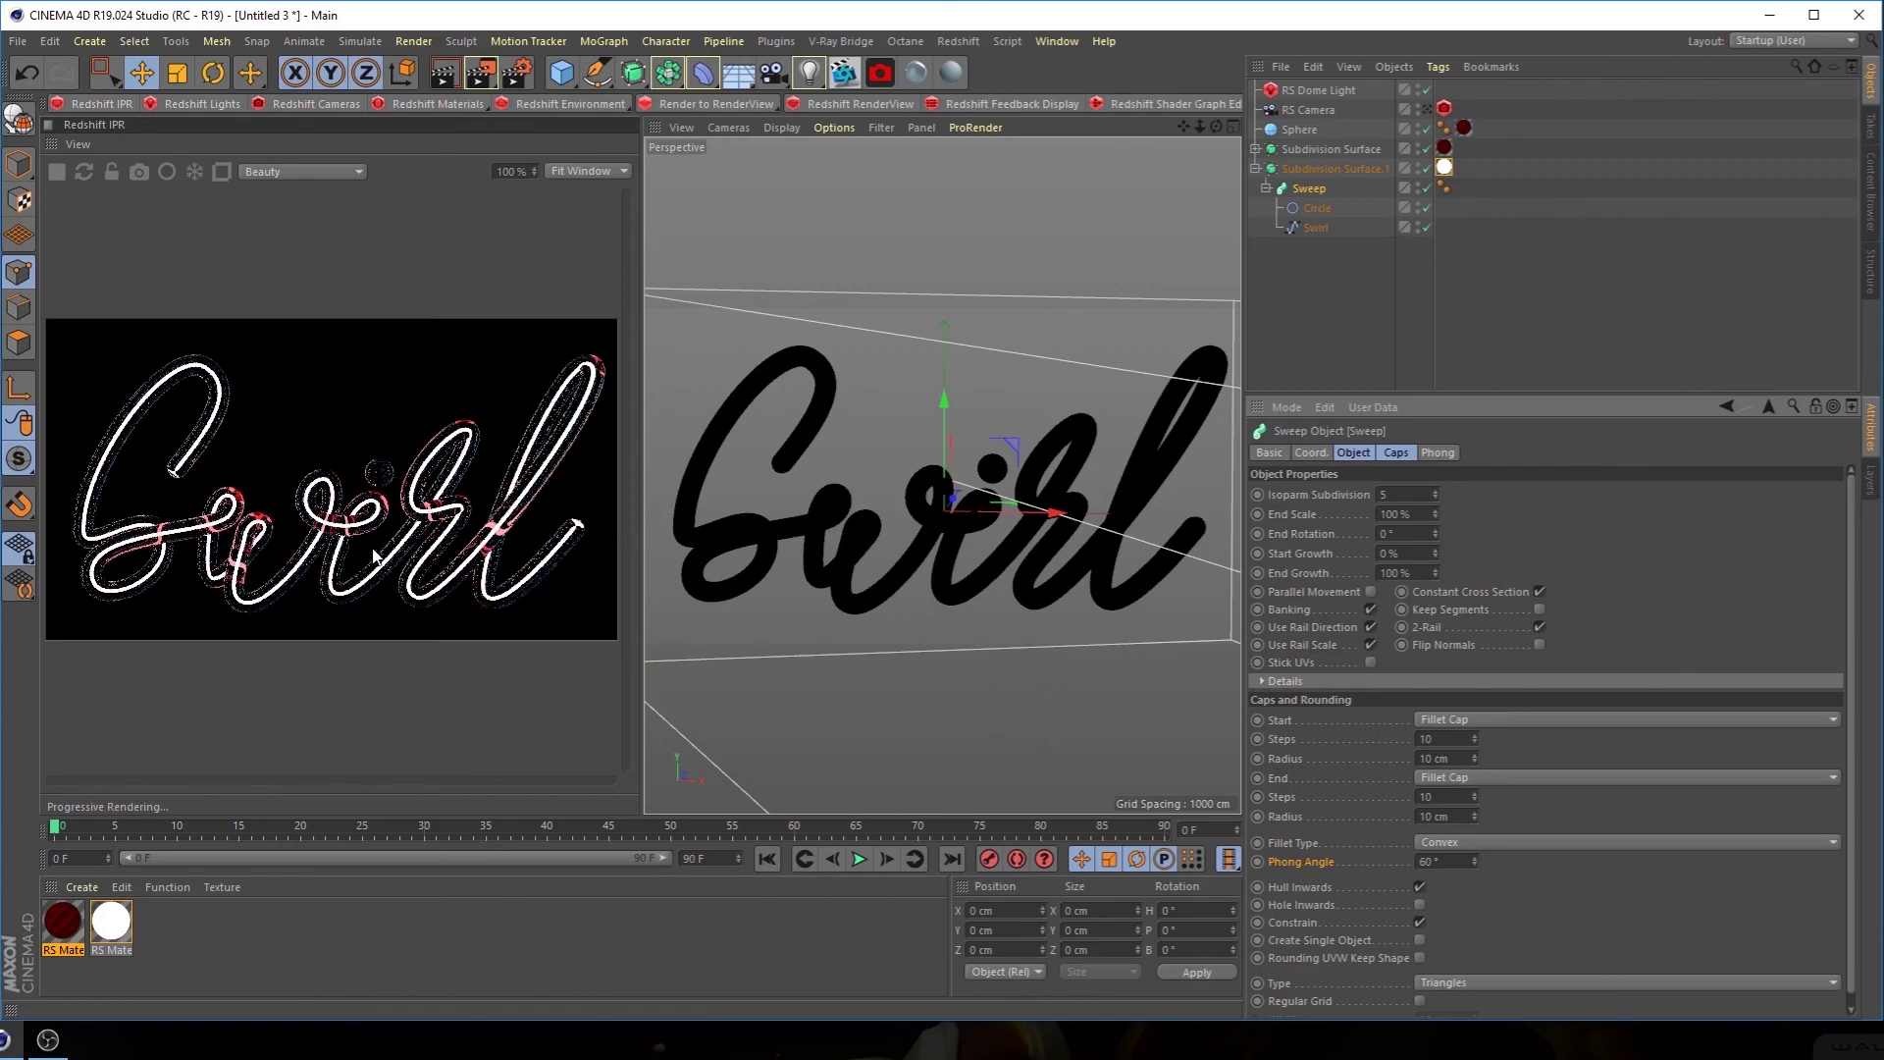
Deselect everything and examine the glowing inner tube inside the tinted glass lettering from a close, angled view
{"action": "left_click", "coordinate": [1321, 317]}
{"action": "left_click_drag", "start_coordinate": [1072, 516], "coordinate": [940, 506], "text": "alt"}
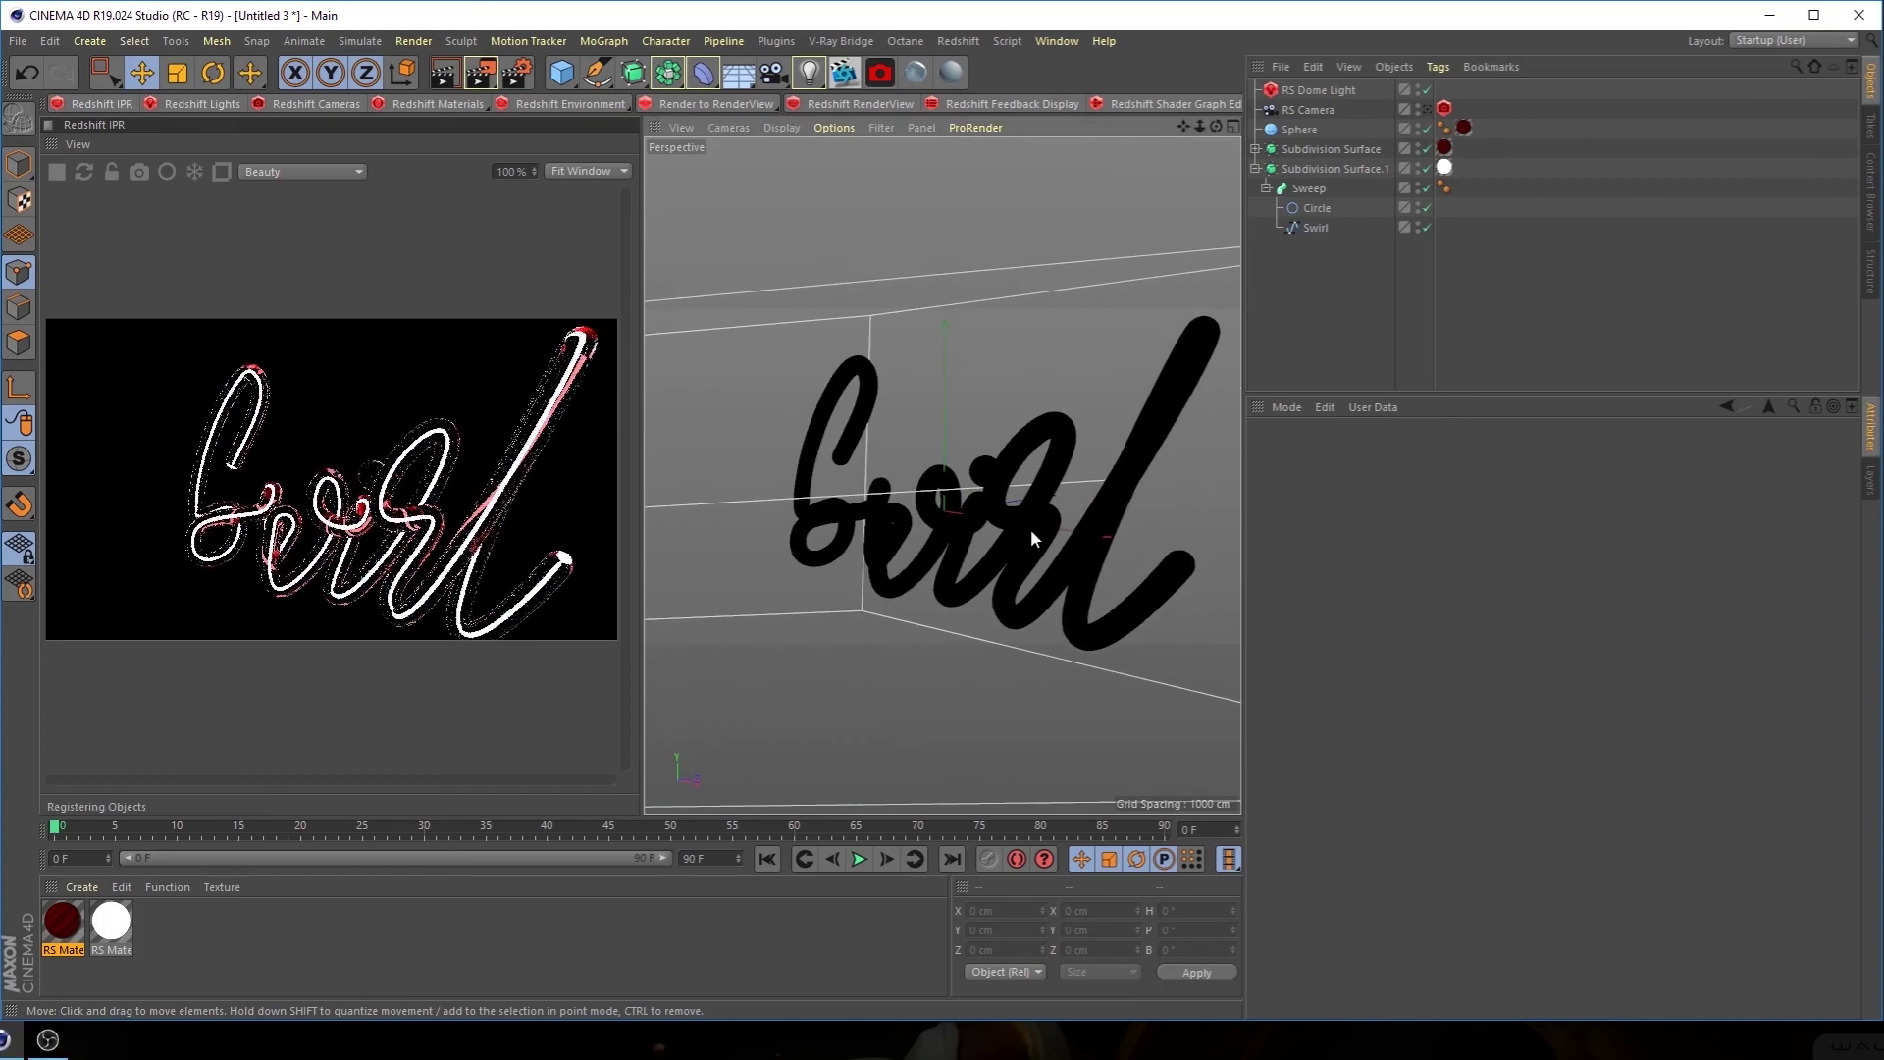
{"action": "right_click_drag", "start_coordinate": [1029, 530], "coordinate": [1098, 529], "text": "alt"}
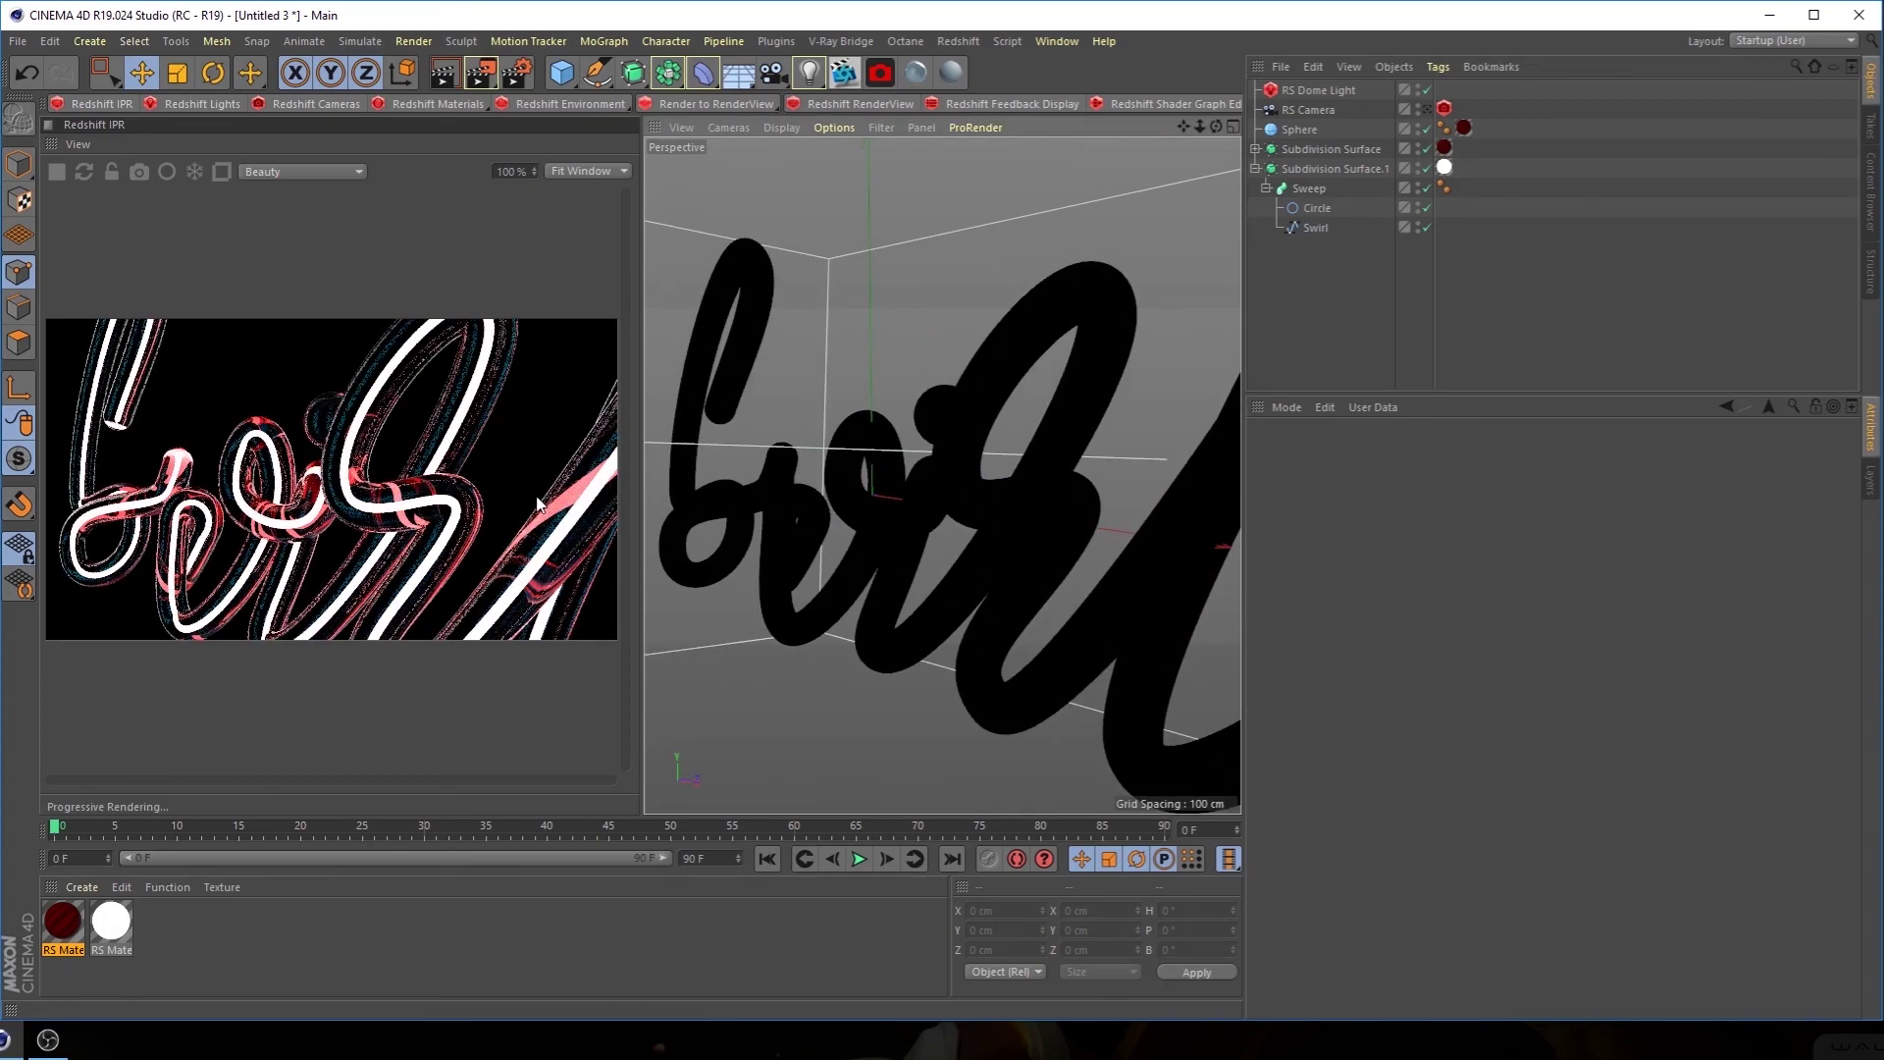